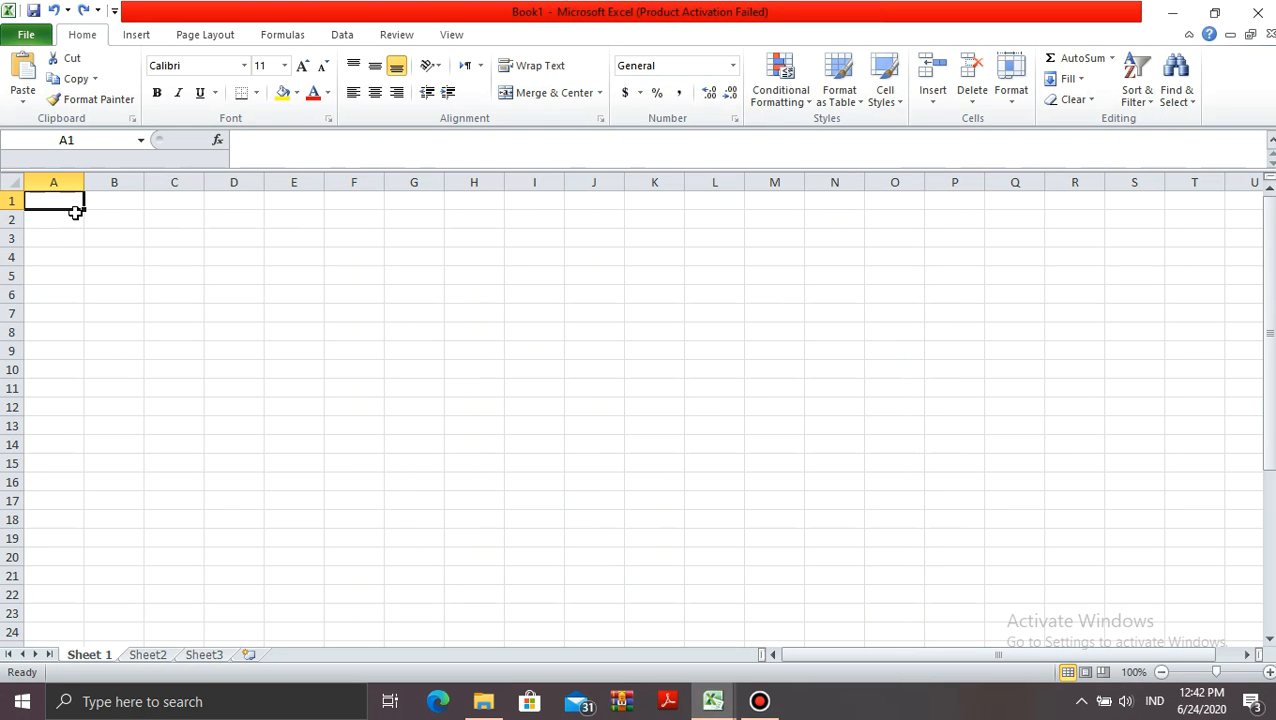
{"action": "key", "text": "Down"}
{"action": "key", "text": "Up"}
{"action": "key", "text": "Down"}
{"action": "key", "text": "Down"}
{"action": "key", "text": "Down"}
{"action": "key", "text": "Down"}
{"action": "key", "text": "Up"}
{"action": "key", "text": "Up"}
{"action": "key", "text": "Up"}
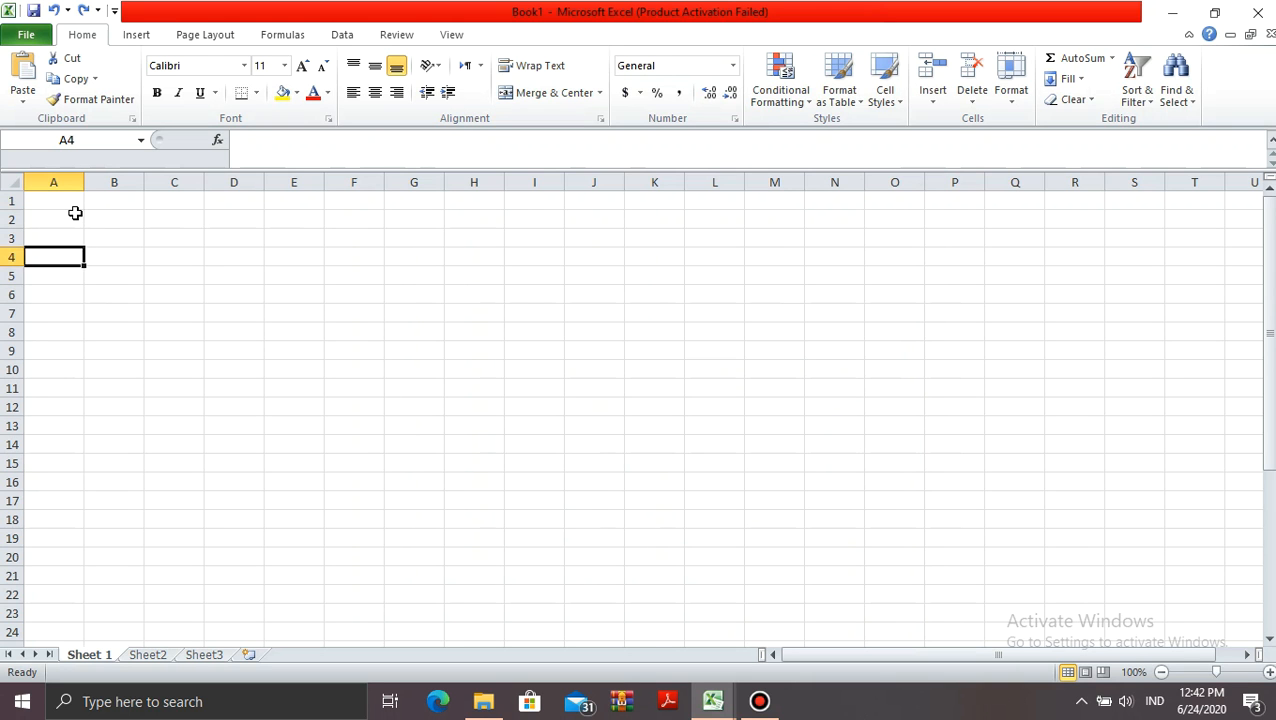
{"action": "left_click", "coordinate": [157, 660]}
{"action": "left_click", "coordinate": [210, 656]}
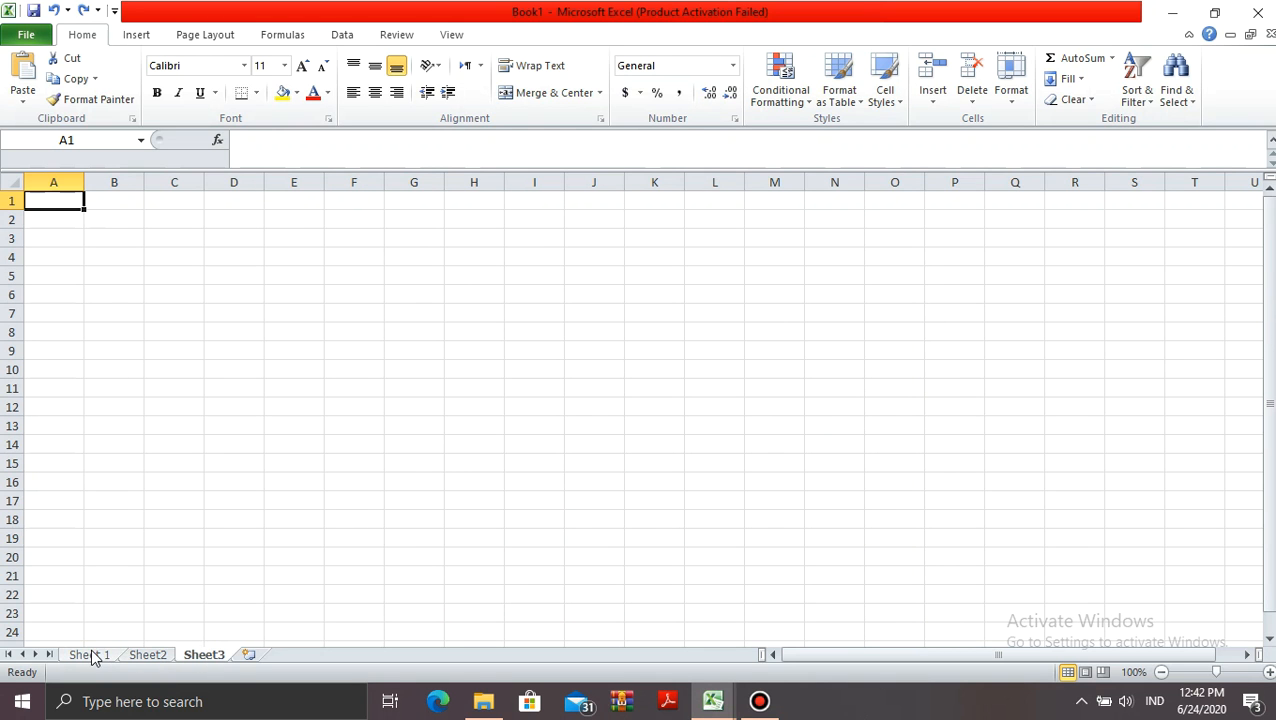
Paste the copied Saldo Awal account table at cell A1 of Sheet 1
{"action": "left_click", "coordinate": [94, 656]}
{"action": "left_click", "coordinate": [135, 314]}
{"action": "key", "text": "Left"}
{"action": "key", "text": "Up"}
{"action": "key", "text": "Up"}
{"action": "key", "text": "Up"}
{"action": "key", "text": "Up"}
{"action": "key", "text": "Up"}
{"action": "key", "text": "Up"}
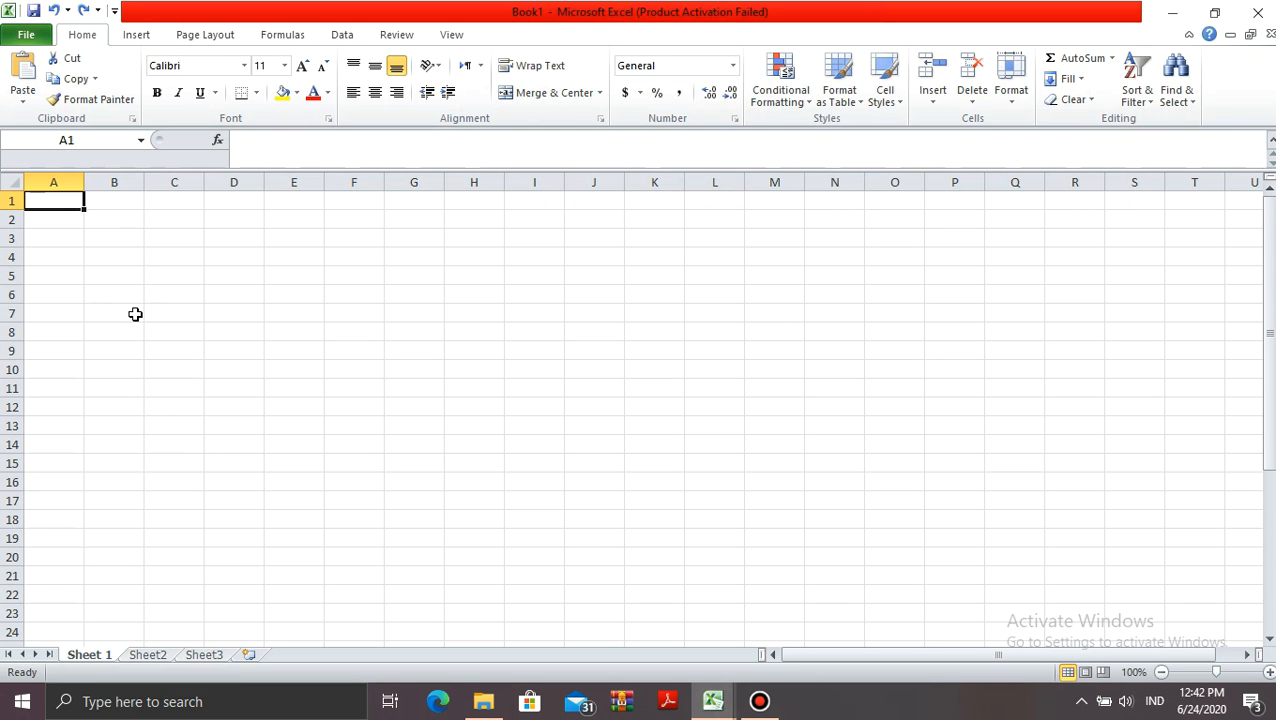
{"action": "key", "text": "Down"}
{"action": "key", "text": "Up"}
{"action": "key", "text": "Down"}
{"action": "key", "text": "Up"}
{"action": "key", "text": "ctrl+v"}
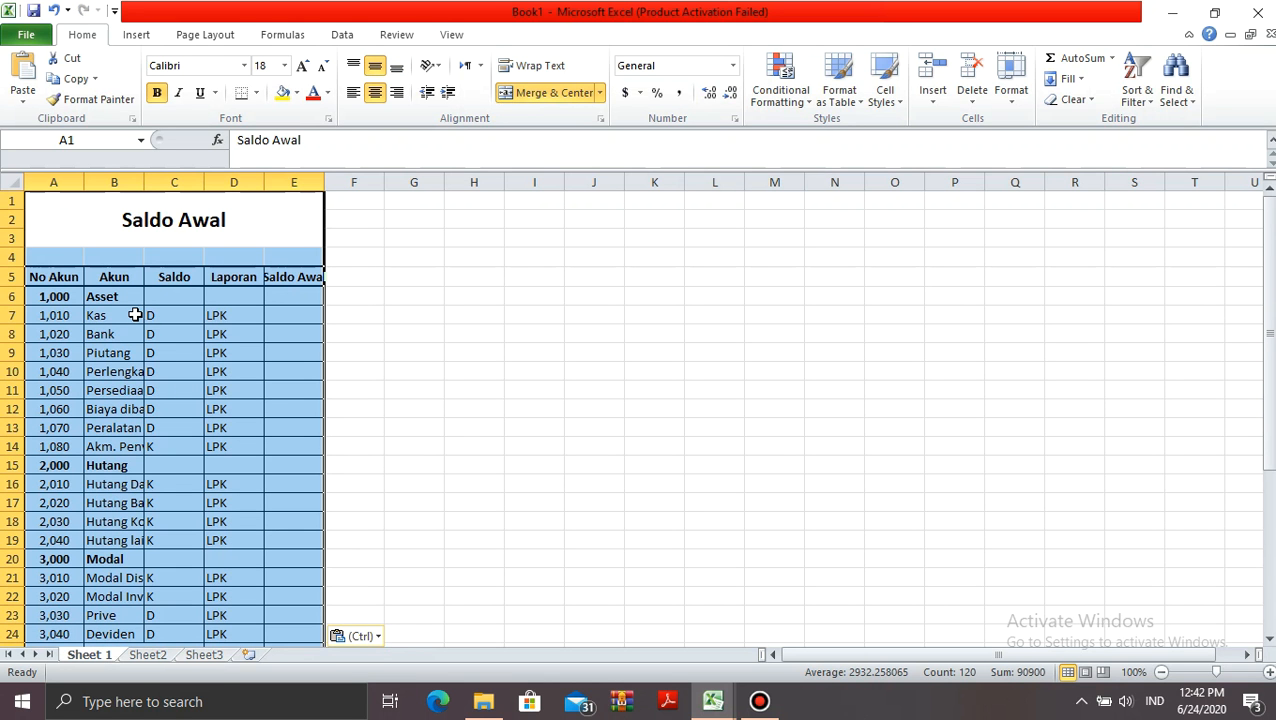
Auto-fit columns B and E to their contents so the account names and the Saldo Awal header fit
{"action": "left_click", "coordinate": [424, 392]}
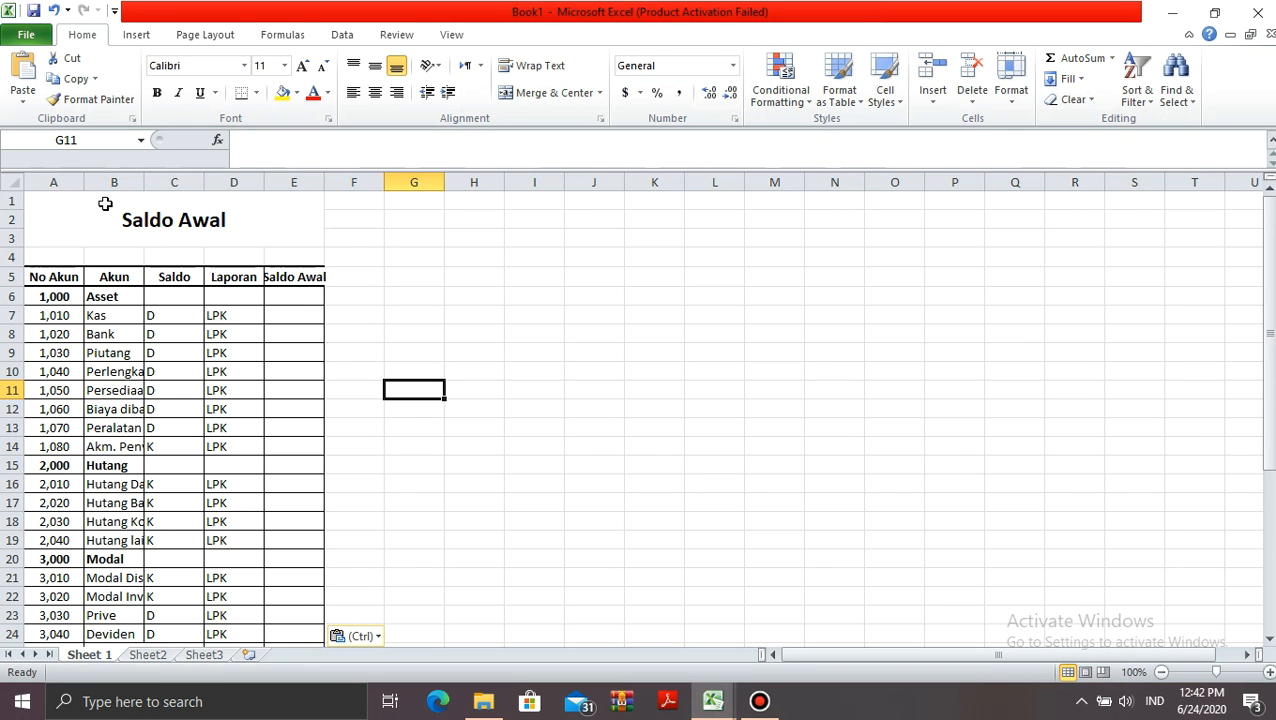
{"action": "double_click", "coordinate": [145, 180]}
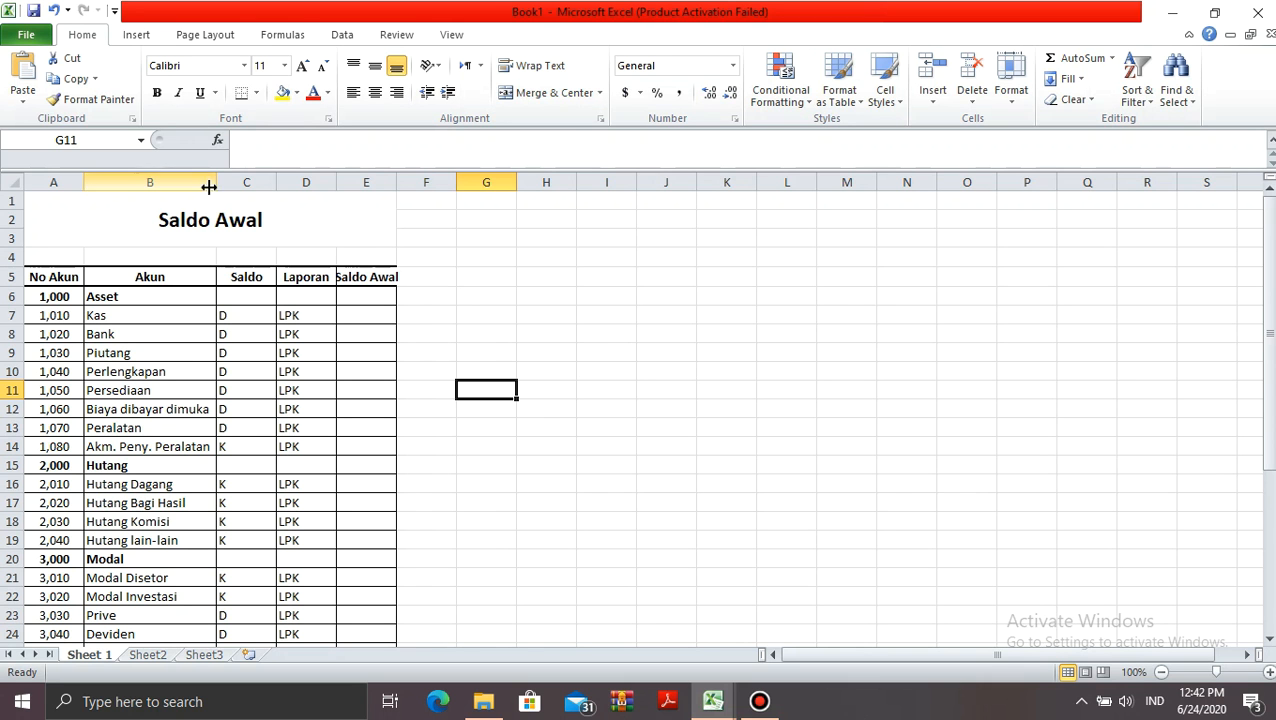
{"action": "double_click", "coordinate": [396, 177]}
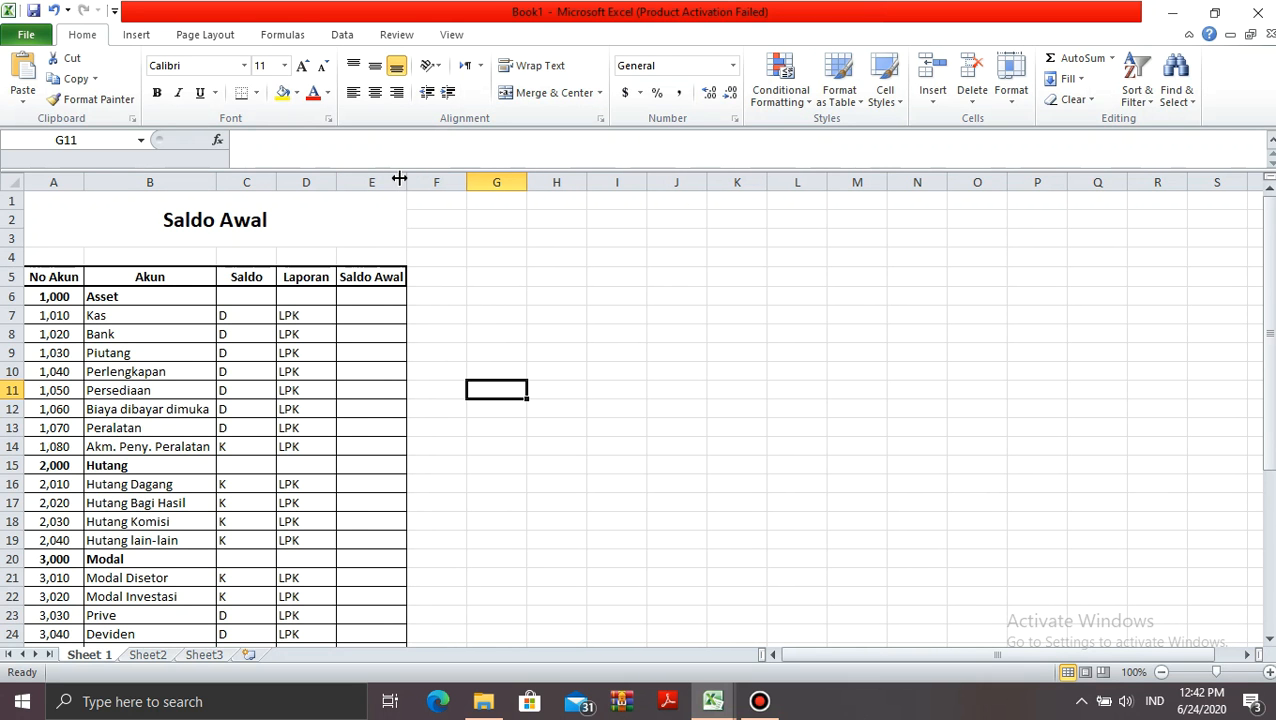
Examine the table's header row and the Saldo and Laporan entries of the first asset accounts
{"action": "left_click", "coordinate": [172, 274]}
{"action": "key", "text": "Right"}
{"action": "key", "text": "Right"}
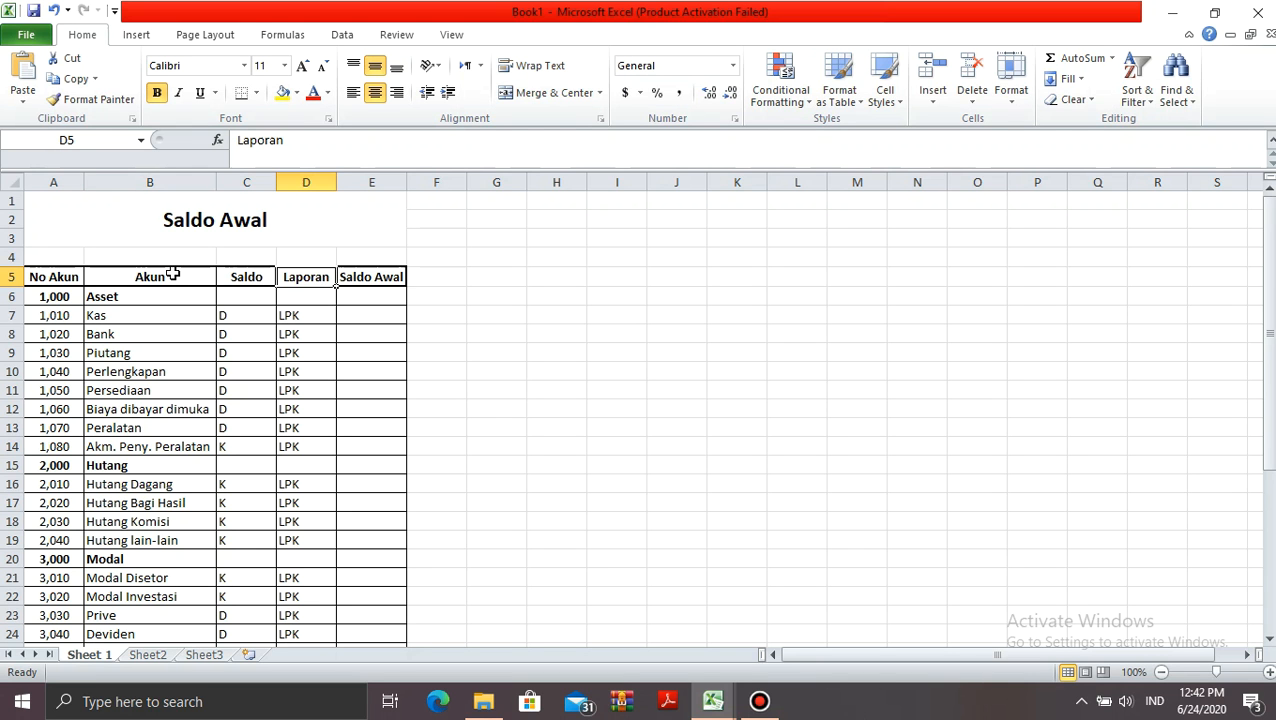
{"action": "key", "text": "Right"}
{"action": "key", "text": "Left"}
{"action": "key", "text": "Left"}
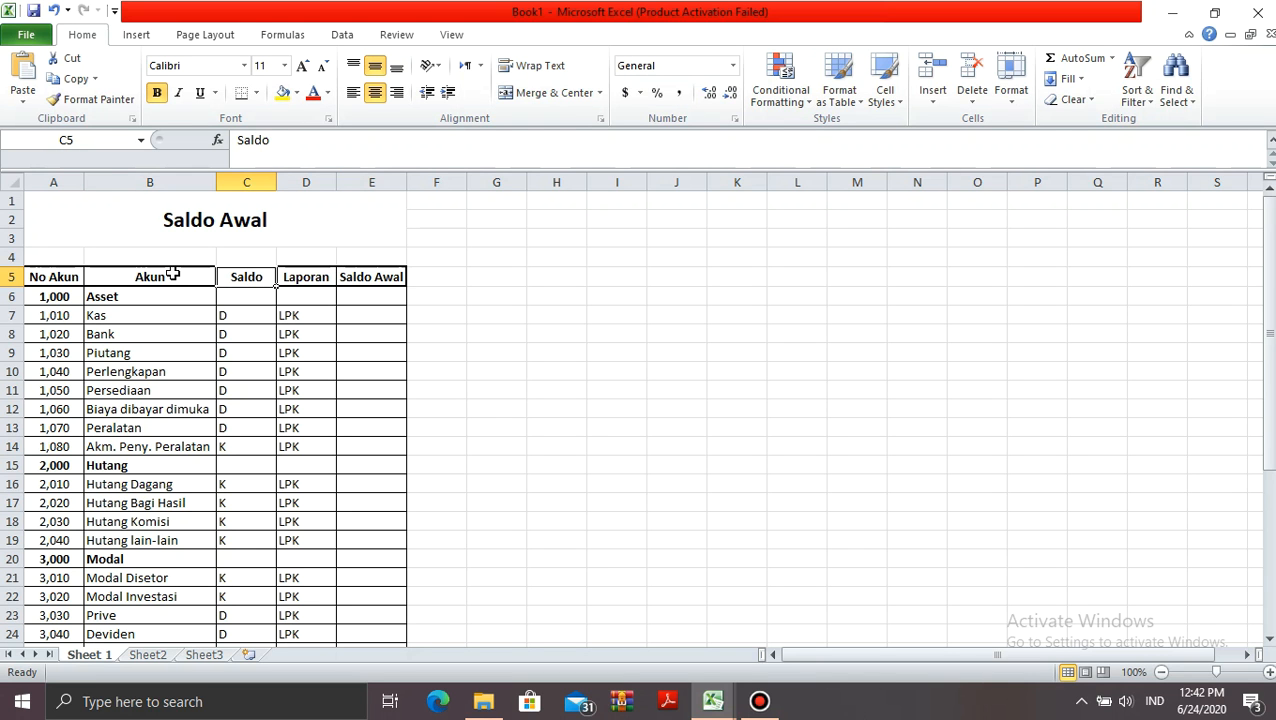
{"action": "key", "text": "Down"}
{"action": "key", "text": "Down"}
{"action": "key", "text": "Left"}
{"action": "key", "text": "Left"}
{"action": "key", "text": "Right"}
{"action": "key", "text": "Right"}
{"action": "key", "text": "Down"}
{"action": "key", "text": "Down"}
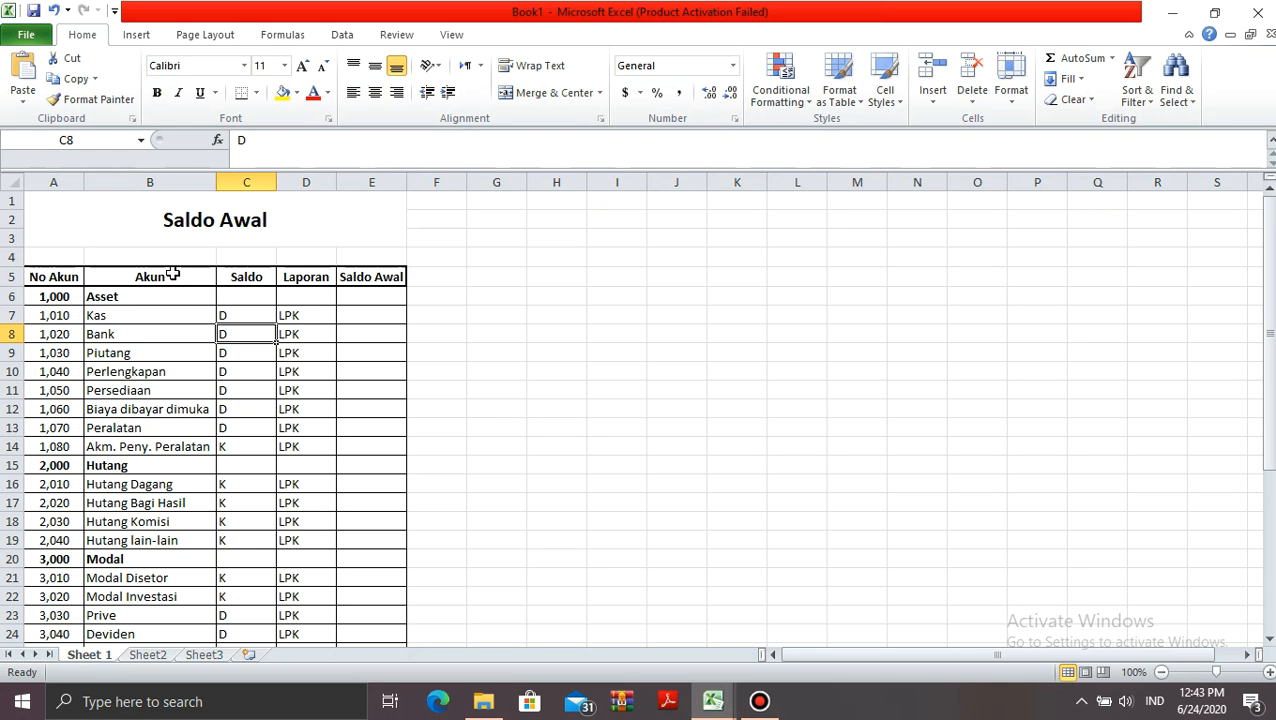
{"action": "key", "text": "Right"}
{"action": "key", "text": "Up"}
{"action": "key", "text": "Up"}
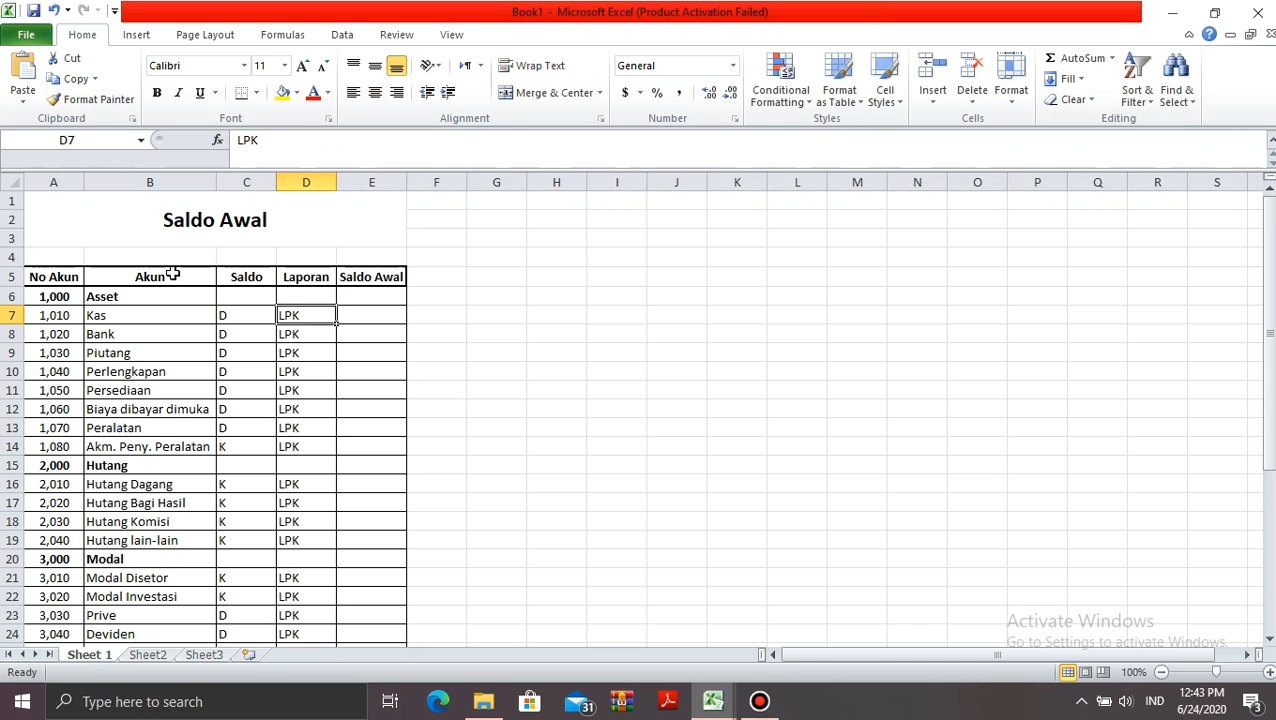
Read through the Laporan column from its header down to the Pendapatan accounts
{"action": "key", "text": "Down"}
{"action": "key", "text": "Down"}
{"action": "key", "text": "Down"}
{"action": "key", "text": "Down"}
{"action": "key", "text": "Down"}
{"action": "key", "text": "Down"}
{"action": "key", "text": "Down"}
{"action": "key", "text": "Down"}
{"action": "key", "text": "Down"}
{"action": "key", "text": "Down"}
{"action": "key", "text": "Down"}
{"action": "key", "text": "Up"}
{"action": "key", "text": "Up"}
{"action": "key", "text": "Up"}
{"action": "key", "text": "Up"}
{"action": "key", "text": "Up"}
{"action": "key", "text": "Up"}
{"action": "key", "text": "Up"}
{"action": "key", "text": "Up"}
{"action": "key", "text": "Up"}
{"action": "key", "text": "Up"}
{"action": "key", "text": "Up"}
{"action": "key", "text": "Up"}
{"action": "key", "text": "Up"}
{"action": "key", "text": "Up"}
{"action": "key", "text": "Up"}
{"action": "key", "text": "Down"}
{"action": "key", "text": "Down"}
{"action": "key", "text": "Down"}
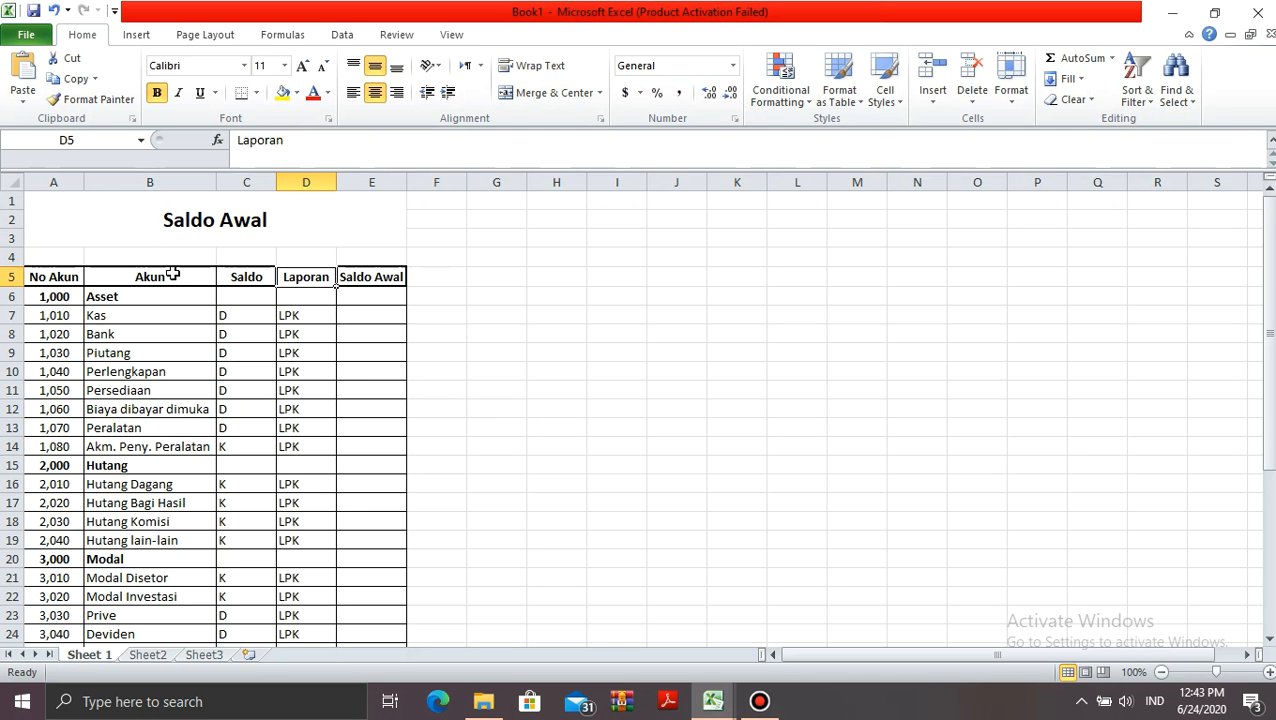
{"action": "key", "text": "Down"}
{"action": "key", "text": "Down"}
{"action": "key", "text": "Down"}
{"action": "key", "text": "Down"}
{"action": "key", "text": "Down"}
{"action": "key", "text": "Down"}
{"action": "key", "text": "Down"}
{"action": "key", "text": "Down"}
{"action": "key", "text": "Down"}
{"action": "key", "text": "Down"}
{"action": "key", "text": "Down"}
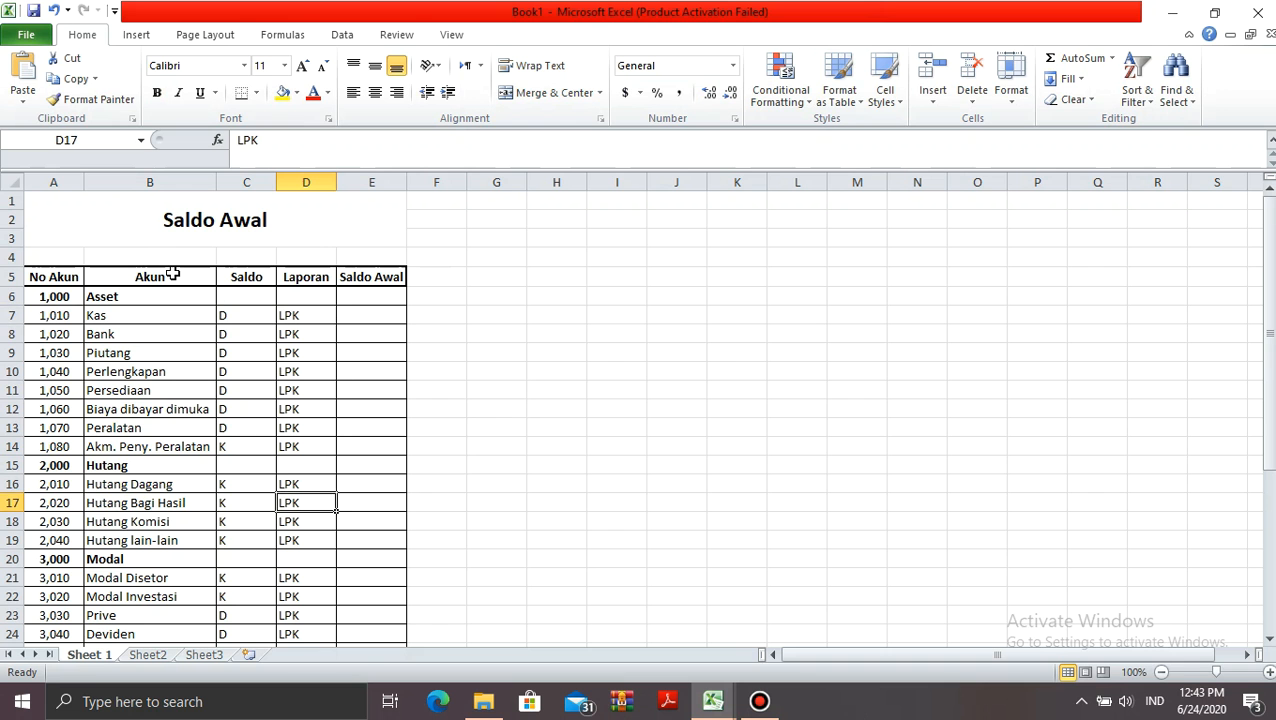
{"action": "key", "text": "Down"}
{"action": "key", "text": "Down"}
{"action": "key", "text": "Down"}
{"action": "key", "text": "Down"}
{"action": "key", "text": "Down"}
{"action": "key", "text": "Down"}
{"action": "key", "text": "Down"}
{"action": "key", "text": "Down"}
{"action": "key", "text": "Down"}
{"action": "key", "text": "Down"}
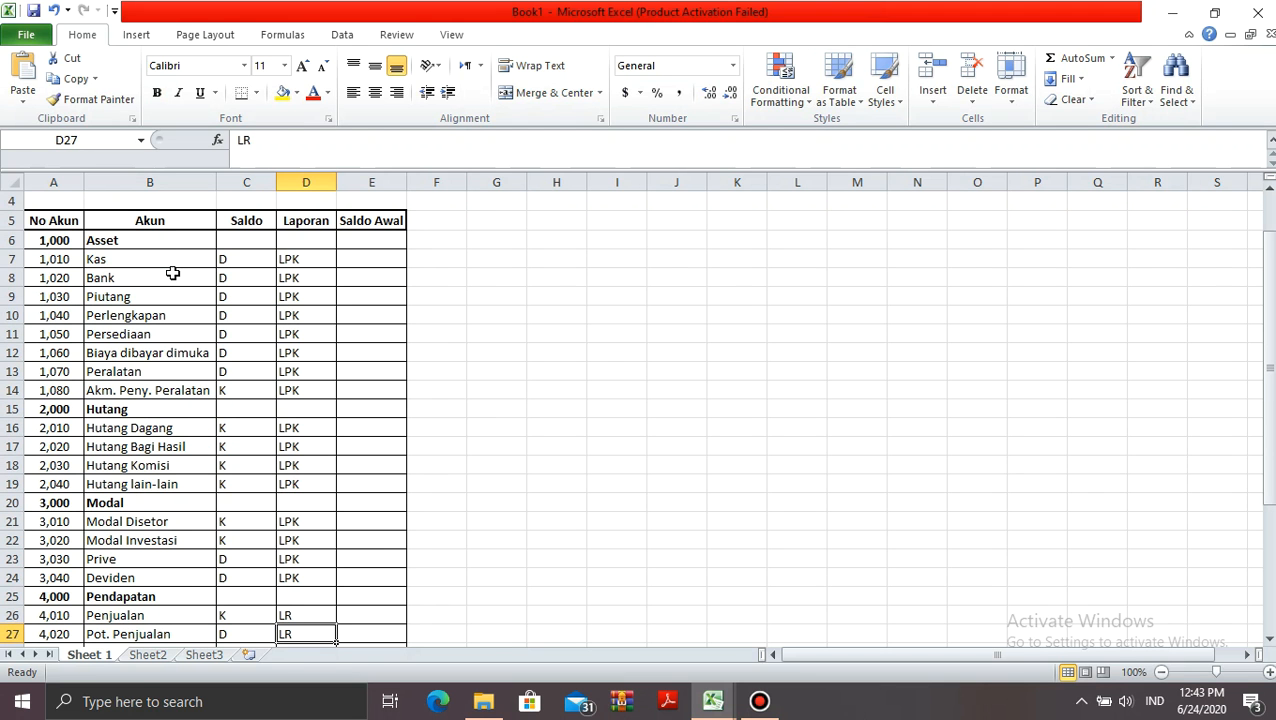
Review the asset account names in the Akun column of the Saldo Awal table on Sheet 1
{"action": "left_click", "coordinate": [147, 655]}
{"action": "left_click", "coordinate": [106, 655]}
{"action": "key", "text": "Up"}
{"action": "key", "text": "Up"}
{"action": "key", "text": "Up"}
{"action": "key", "text": "Up"}
{"action": "key", "text": "Up"}
{"action": "key", "text": "Up"}
{"action": "key", "text": "Up"}
{"action": "key", "text": "Up"}
{"action": "key", "text": "Up"}
{"action": "key", "text": "Up"}
{"action": "key", "text": "Up"}
{"action": "key", "text": "Up"}
{"action": "key", "text": "Up"}
{"action": "key", "text": "Up"}
{"action": "key", "text": "Up"}
{"action": "key", "text": "Up"}
{"action": "key", "text": "Up"}
{"action": "key", "text": "Up"}
{"action": "key", "text": "Up"}
{"action": "key", "text": "Up"}
{"action": "key", "text": "Down"}
{"action": "key", "text": "Down"}
{"action": "key", "text": "Down"}
{"action": "key", "text": "Down"}
{"action": "key", "text": "Left"}
{"action": "key", "text": "Left"}
{"action": "key", "text": "Down"}
{"action": "key", "text": "Down"}
{"action": "key", "text": "Down"}
{"action": "key", "text": "Down"}
{"action": "key", "text": "Down"}
{"action": "key", "text": "Down"}
{"action": "key", "text": "Down"}
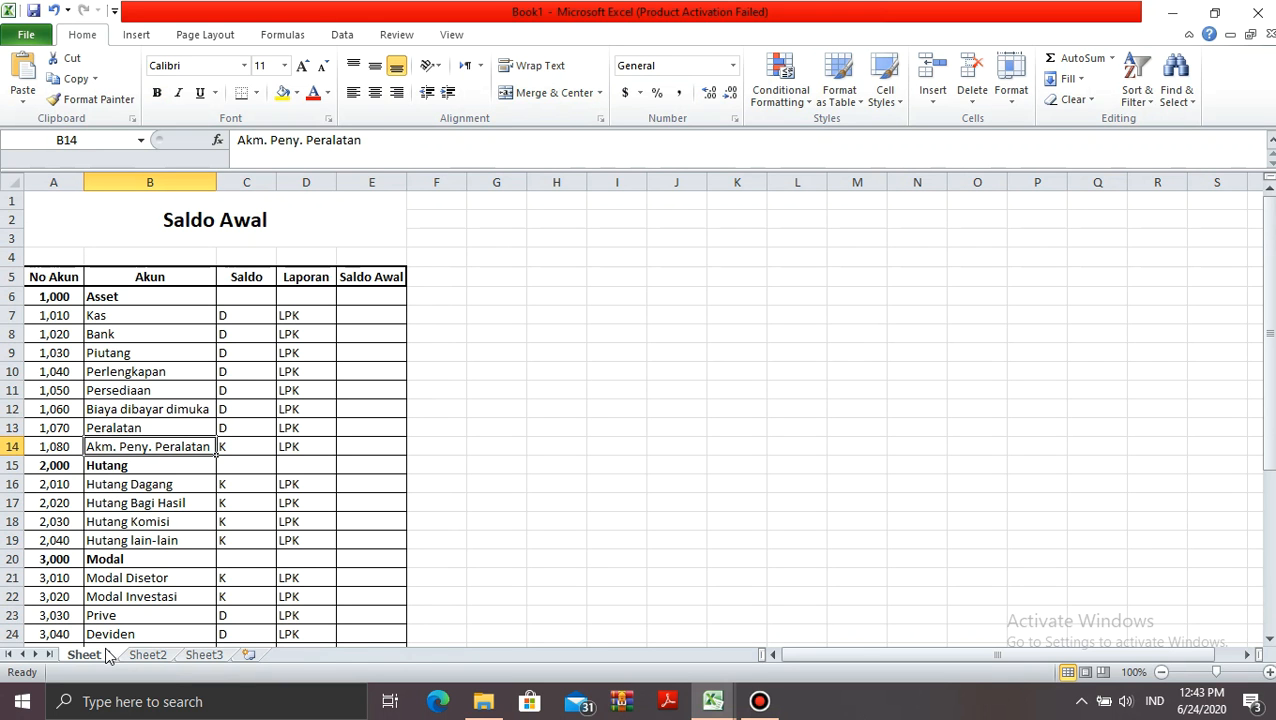
{"action": "key", "text": "Up"}
{"action": "key", "text": "Up"}
{"action": "key", "text": "Up"}
{"action": "key", "text": "Up"}
{"action": "key", "text": "Up"}
{"action": "key", "text": "Up"}
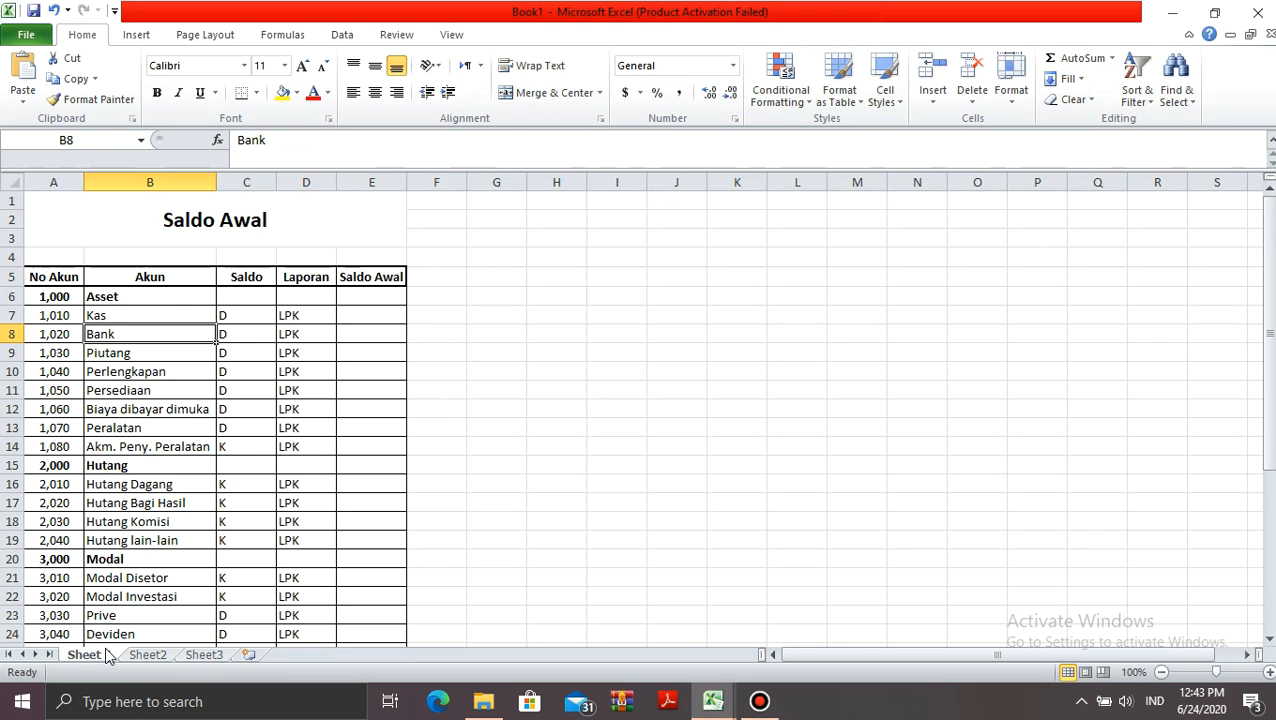
Enter the title "Jurnal Umum" in cell A1 of Sheet2
{"action": "type", "text": "1"}
{"action": "left_click", "coordinate": [146, 655]}
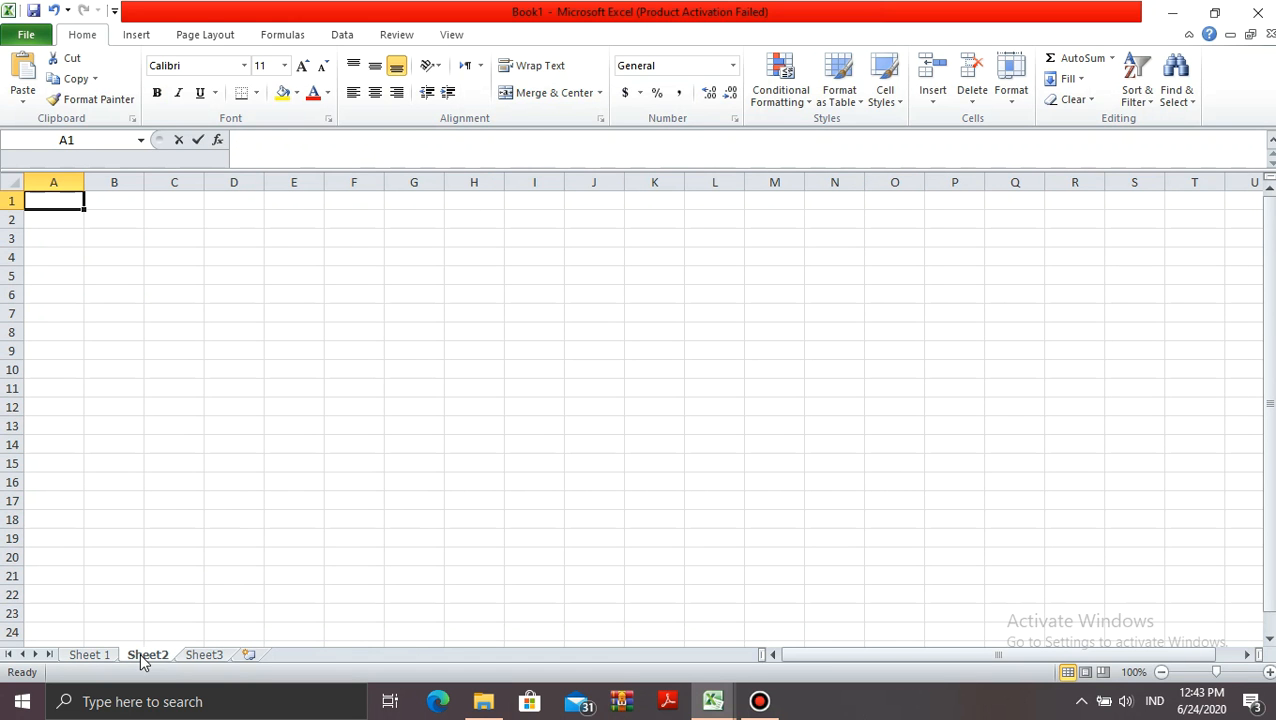
{"action": "type", "text": "Jurnal Umum"}
{"action": "key", "text": "Return"}
Enter the column headers No, Tanggal, Nomer Akun, Akun, Debit and Kredit across A4:F4
{"action": "key", "text": "Return"}
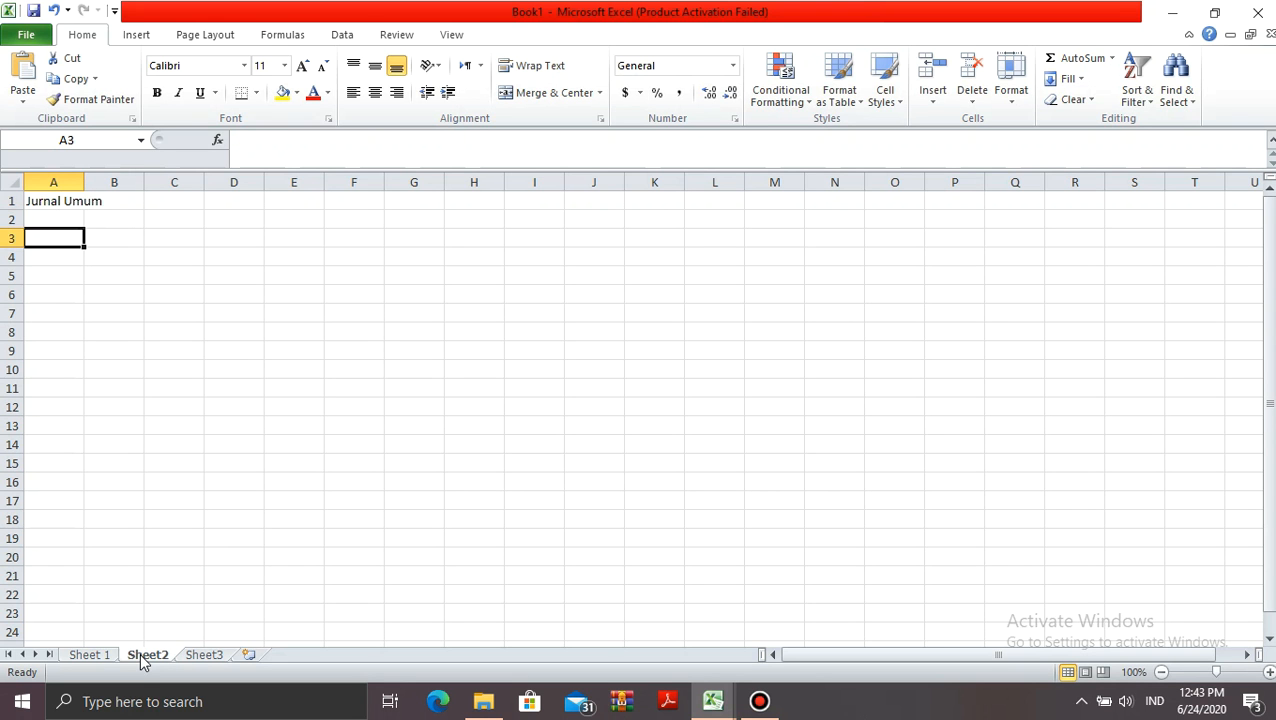
{"action": "key", "text": "Return"}
{"action": "type", "text": "No"}
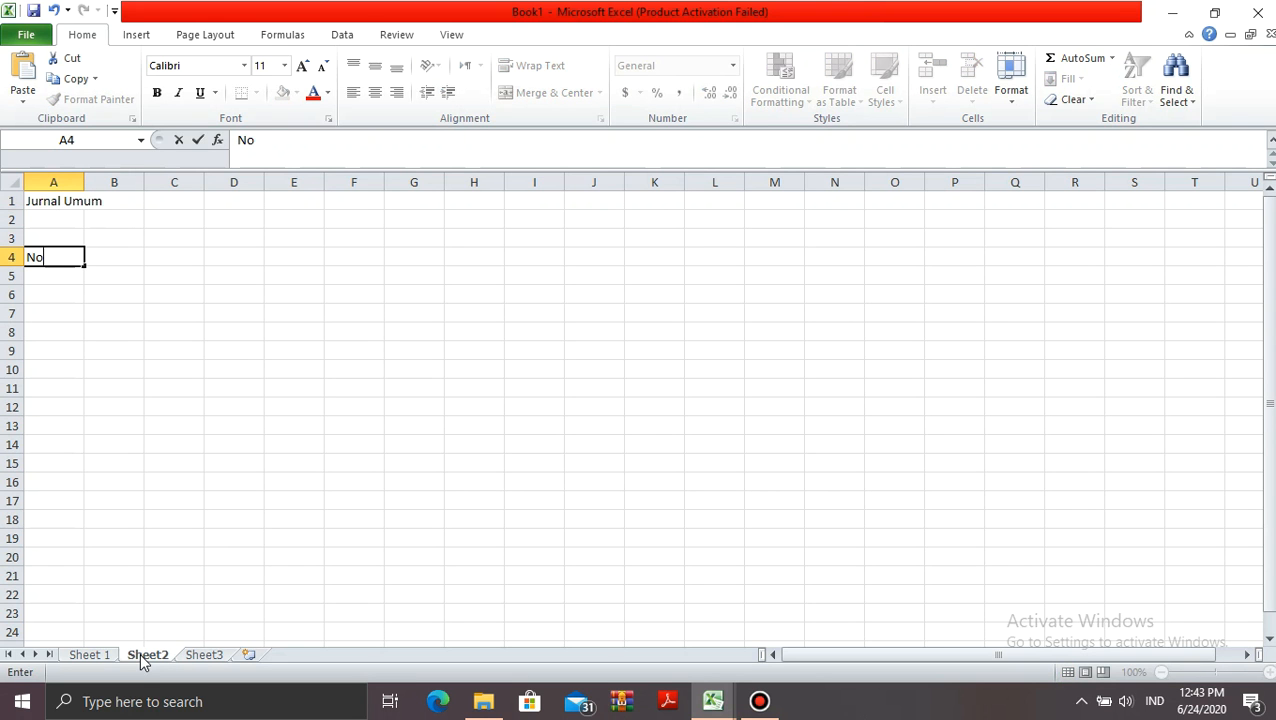
{"action": "key", "text": "Tab"}
{"action": "type", "text": "Tan"}
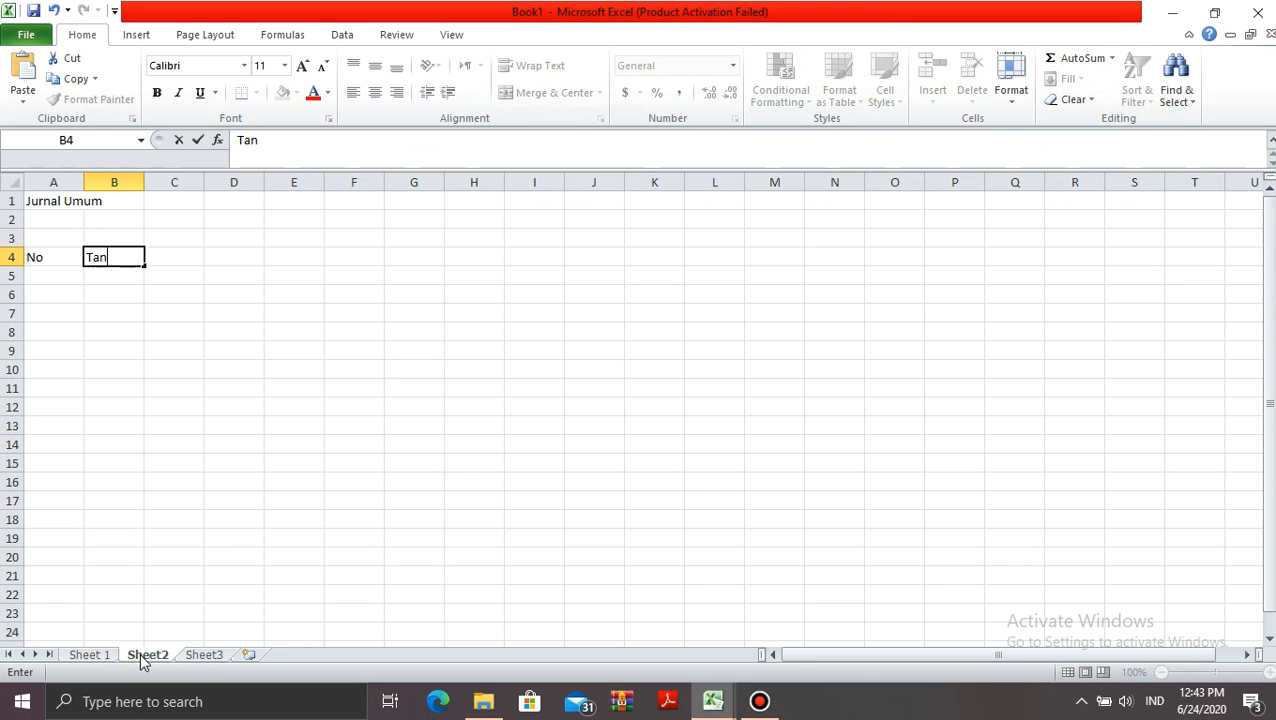
{"action": "type", "text": "ggal"}
{"action": "key", "text": "Tab"}
{"action": "type", "text": "Nomer"}
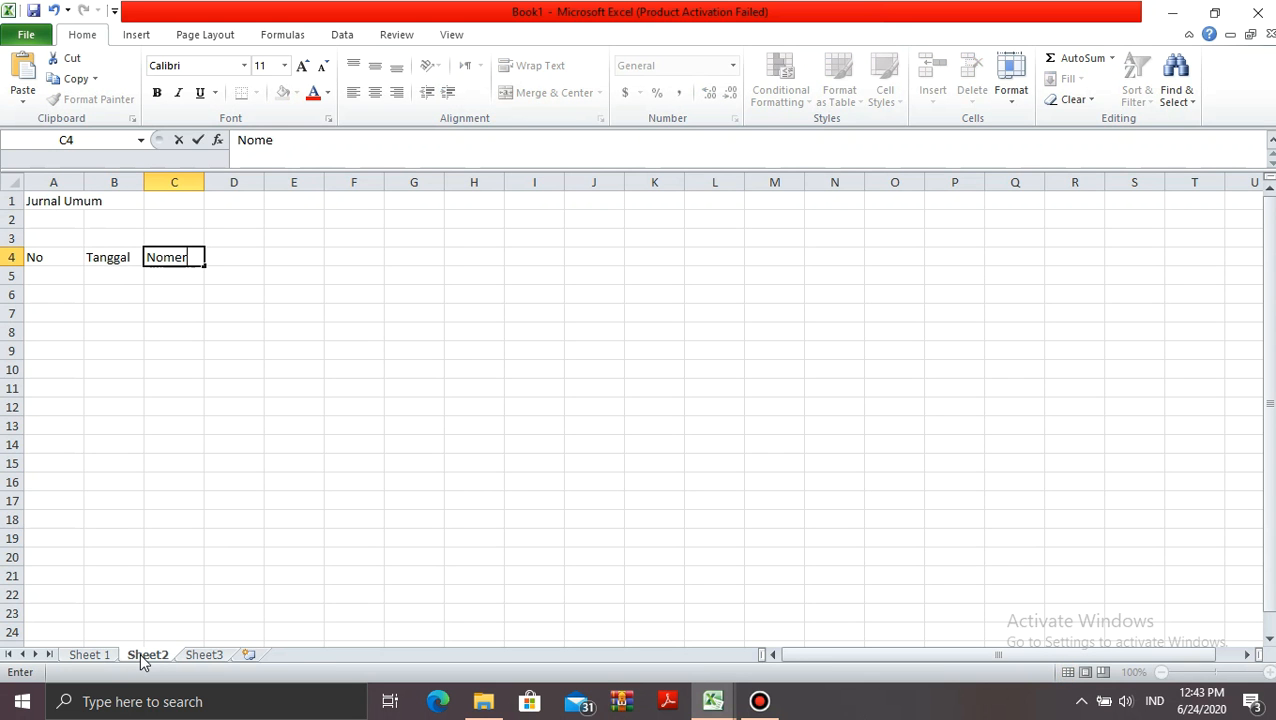
{"action": "type", "text": " Akun"}
{"action": "key", "text": "Tab"}
{"action": "type", "text": "Akun"}
{"action": "key", "text": "Tab"}
{"action": "type", "text": "Debit"}
{"action": "key", "text": "Tab"}
{"action": "type", "text": "Kredit"}
{"action": "key", "text": "Return"}
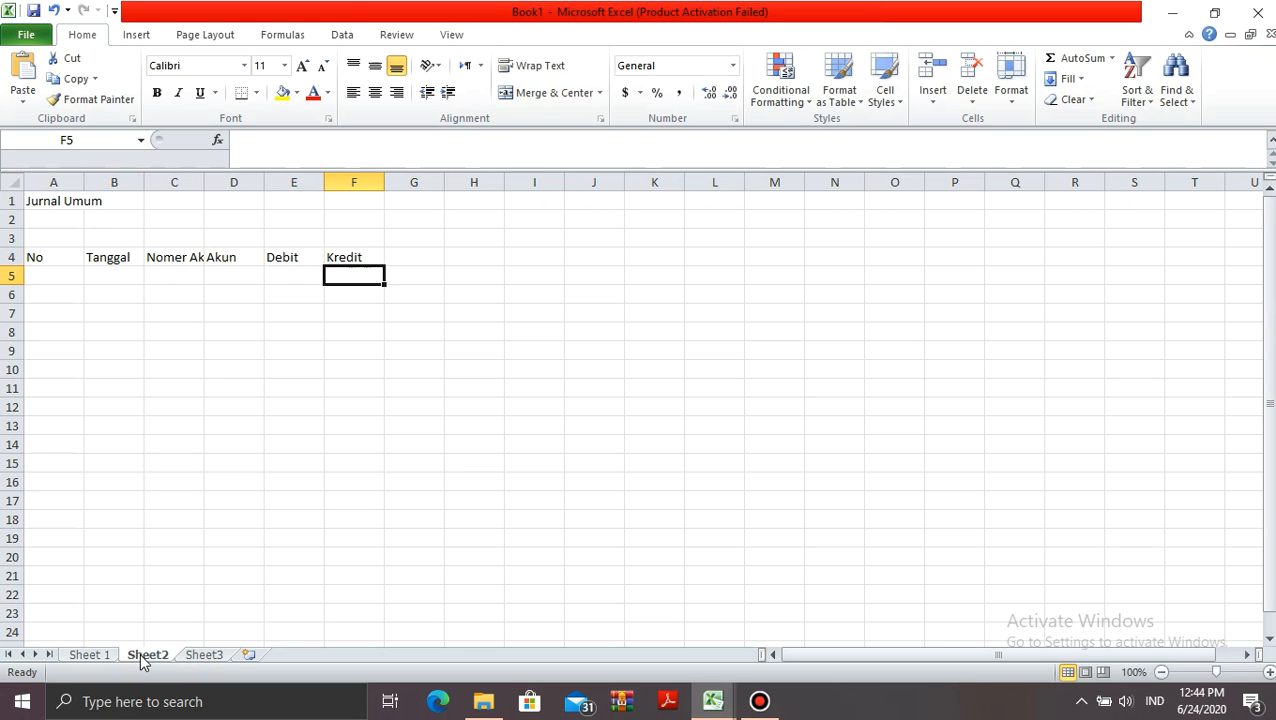
Auto-fit the Nomer Akun column to its header and select the cell below that header
{"action": "double_click", "coordinate": [203, 177]}
{"action": "key", "text": "Left"}
{"action": "key", "text": "Left"}
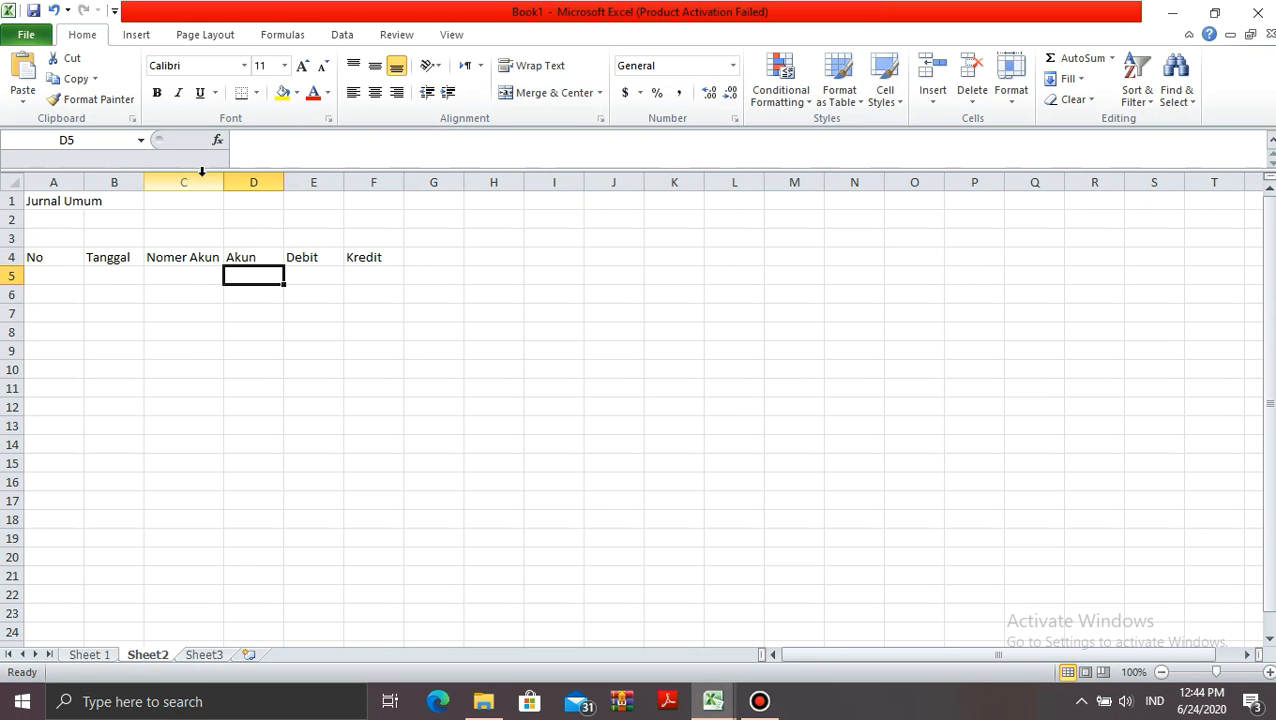
{"action": "key", "text": "Left"}
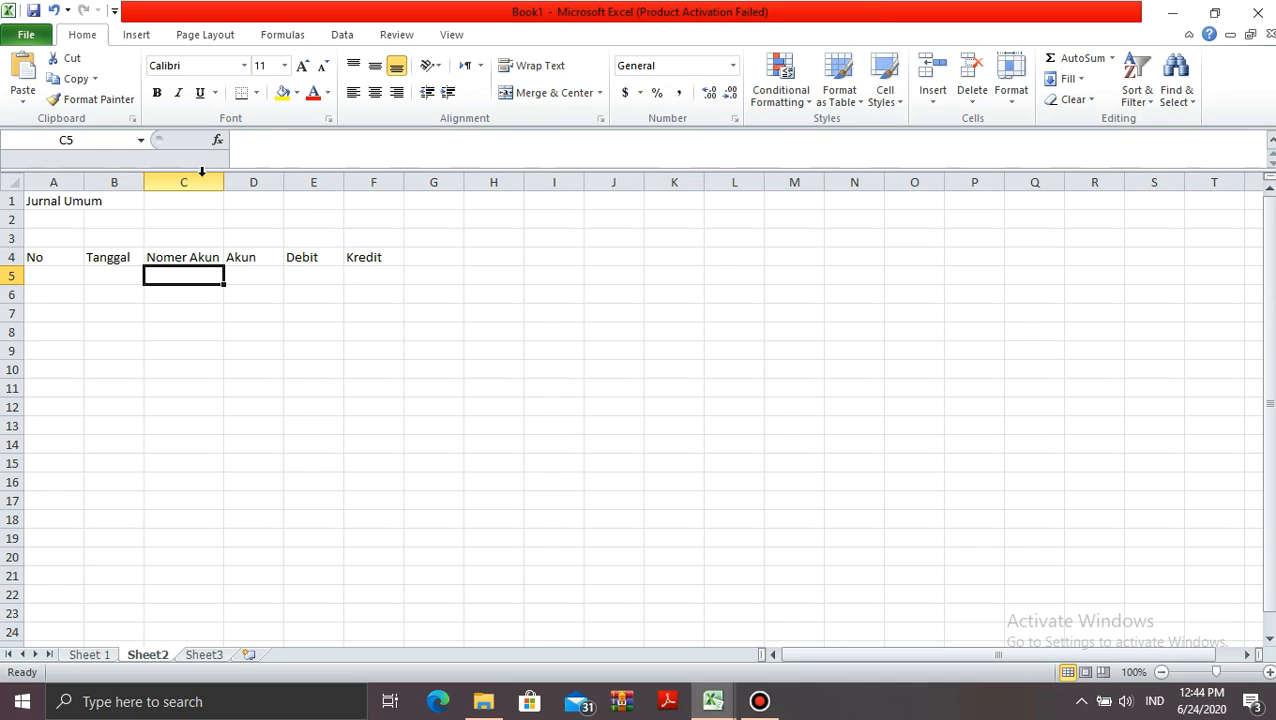
Narrow column A on Sheet2 so that it just fits the No header
{"action": "key", "text": "Left"}
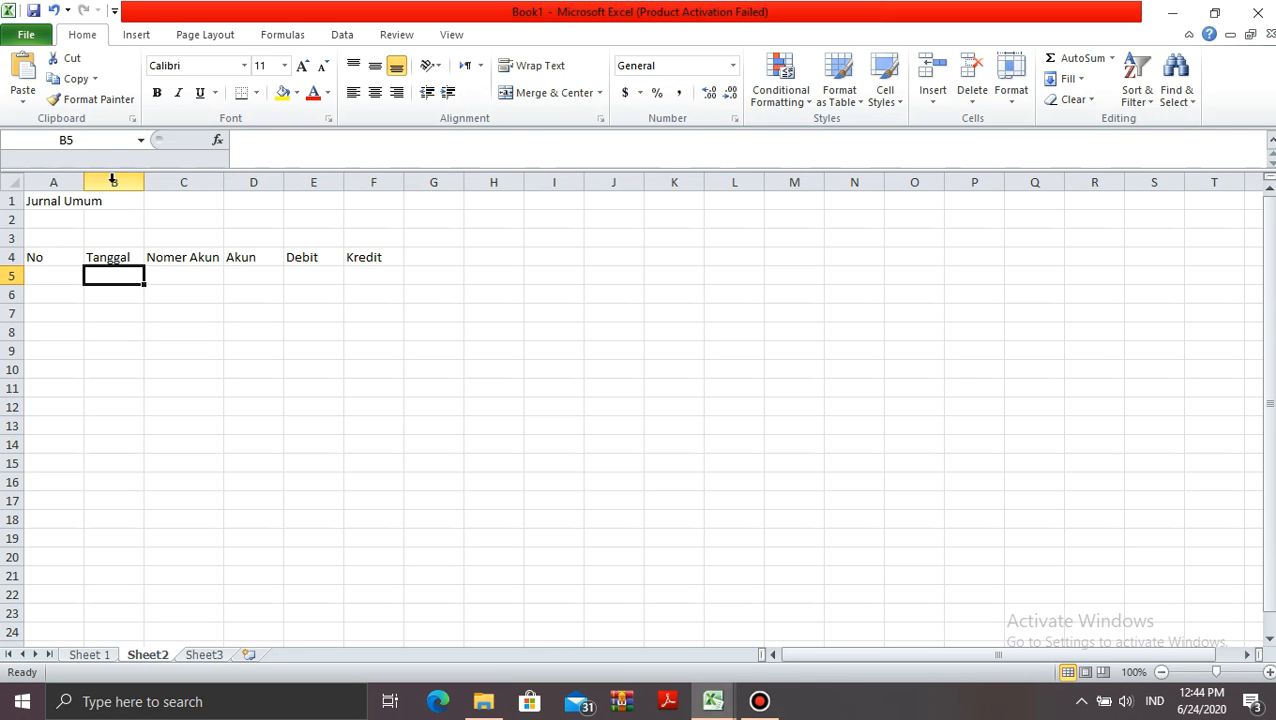
{"action": "left_click_drag", "start_coordinate": [84, 182], "coordinate": [48, 182]}
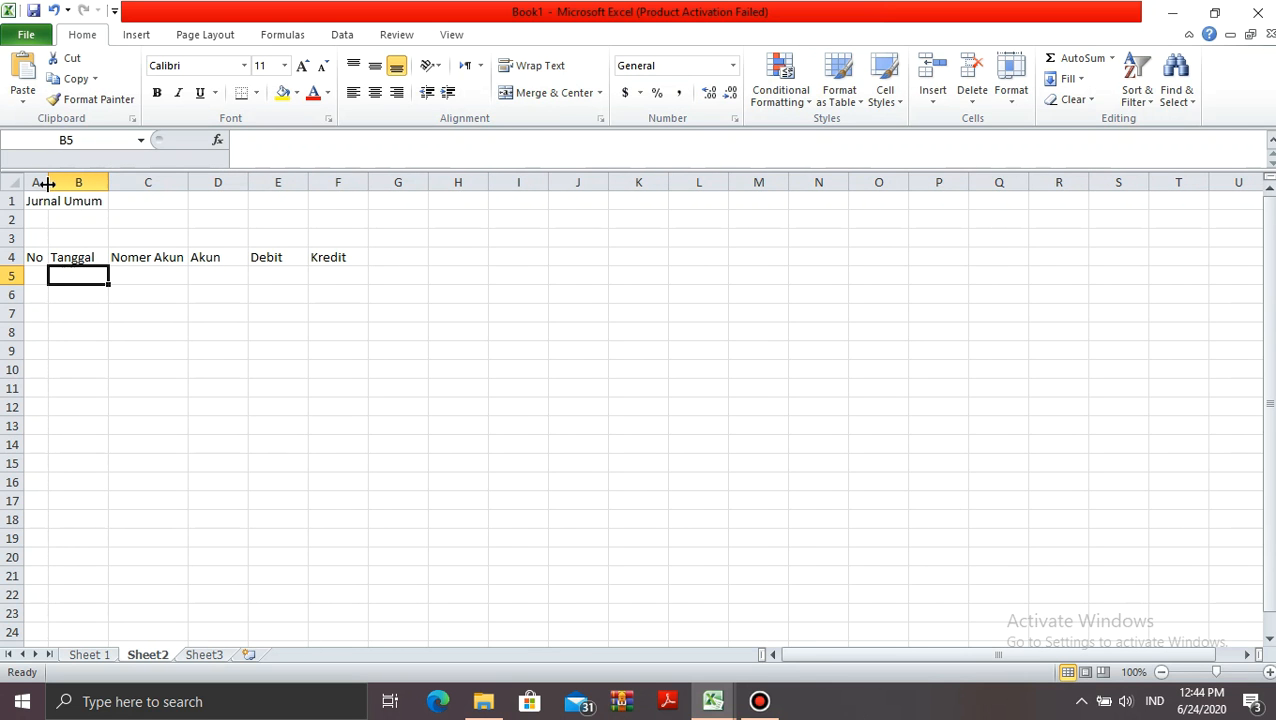
Enter the formula =VLOOKUP(C5,'Sheet 1'!$A$6:$E$36,2) in D5 to look up the account name from the account number
{"action": "left_click", "coordinate": [126, 280]}
{"action": "key", "text": "Right"}
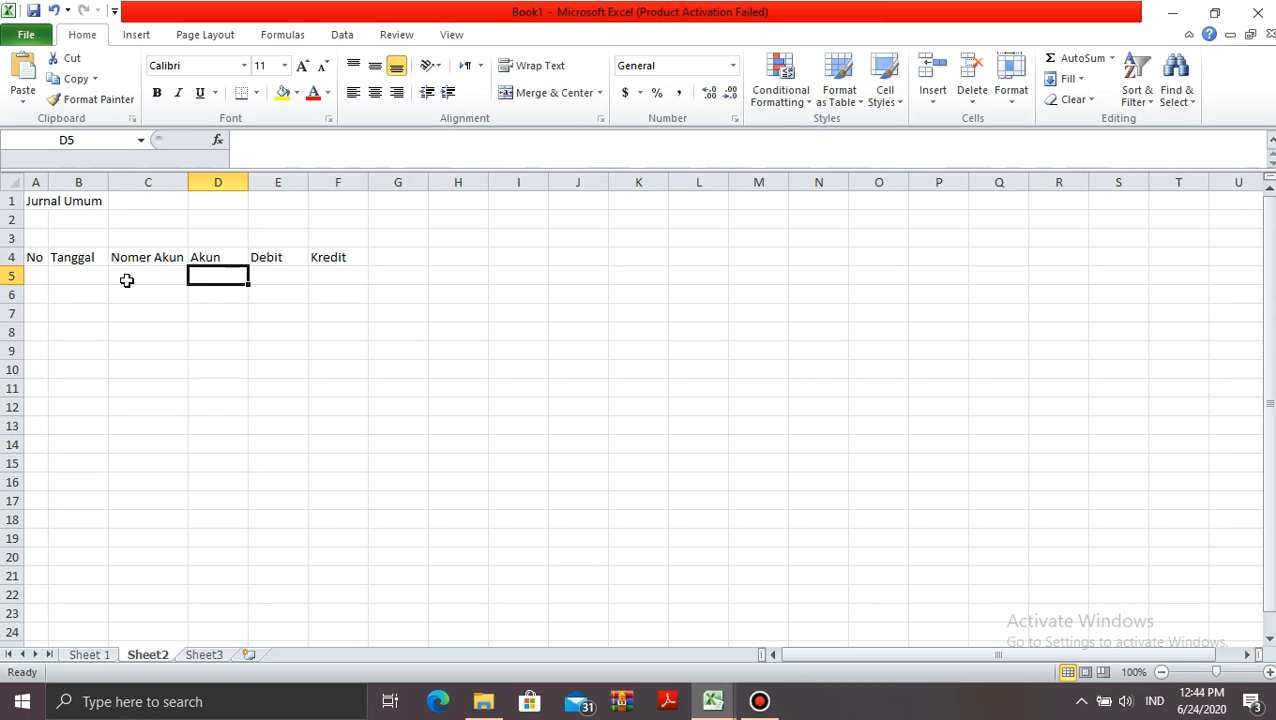
{"action": "type", "text": "=vlookup("}
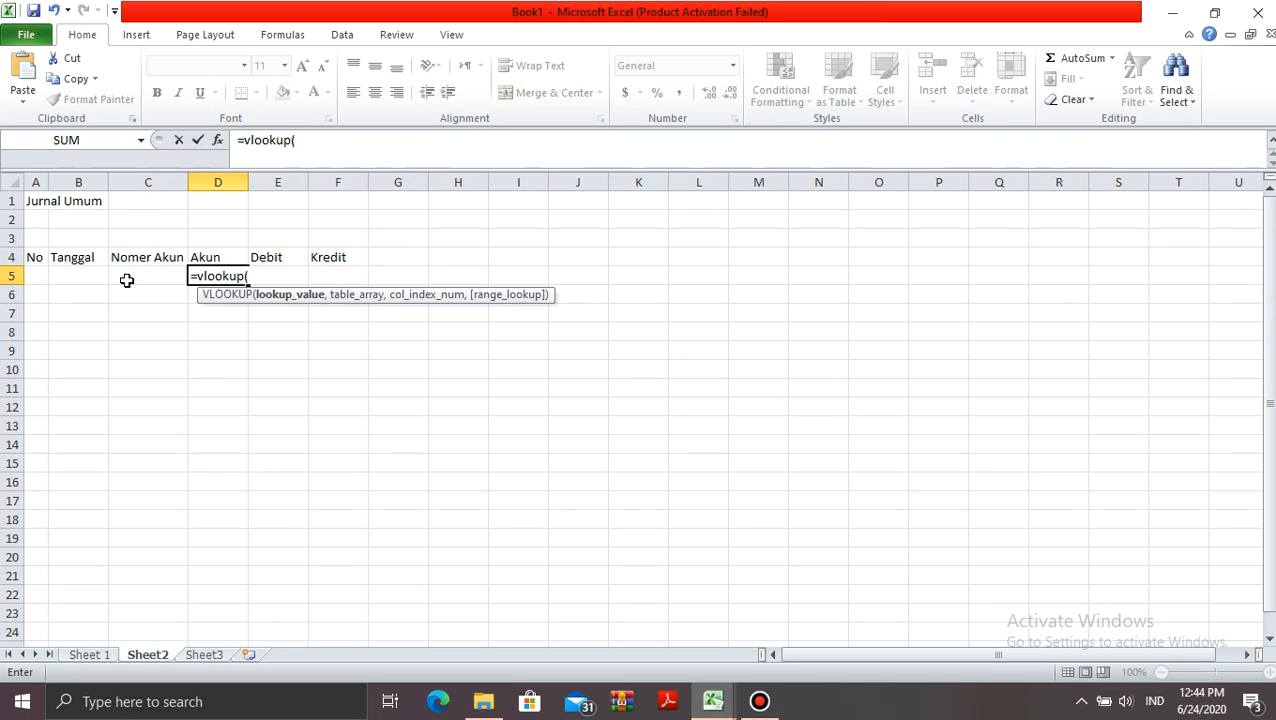
{"action": "left_click", "coordinate": [127, 280]}
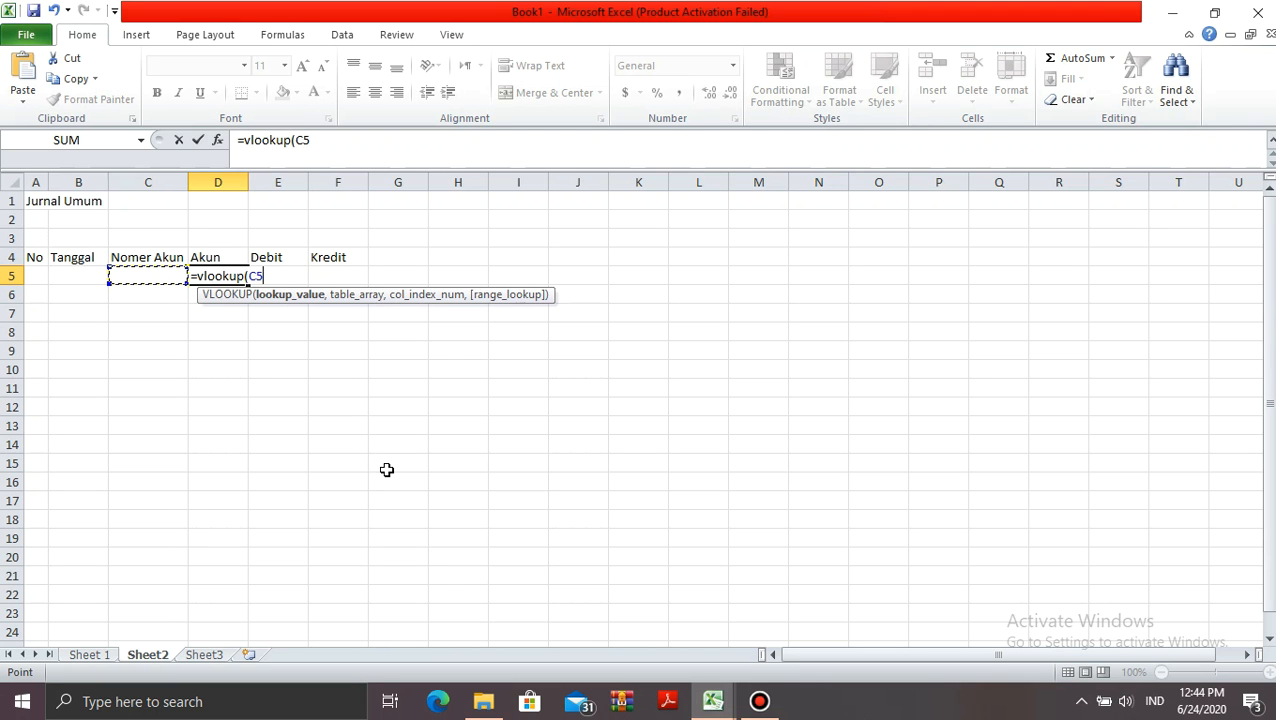
{"action": "type", "text": ","}
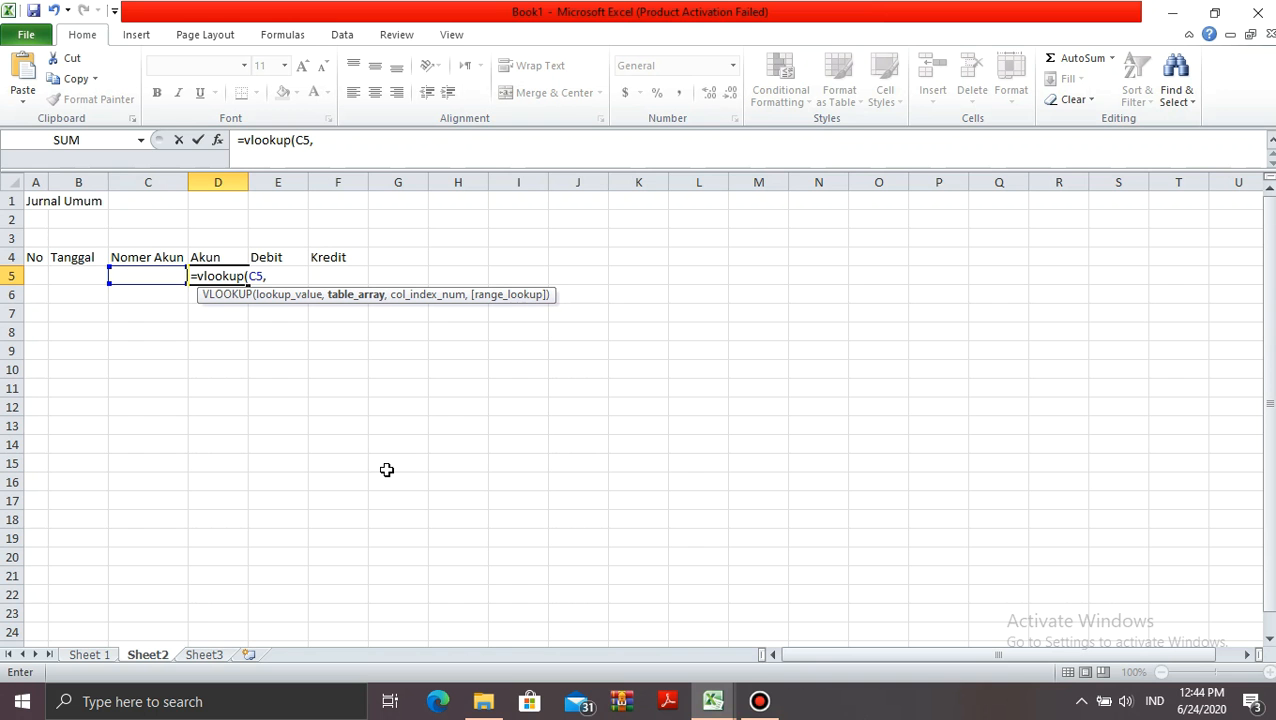
{"action": "left_click", "coordinate": [89, 655]}
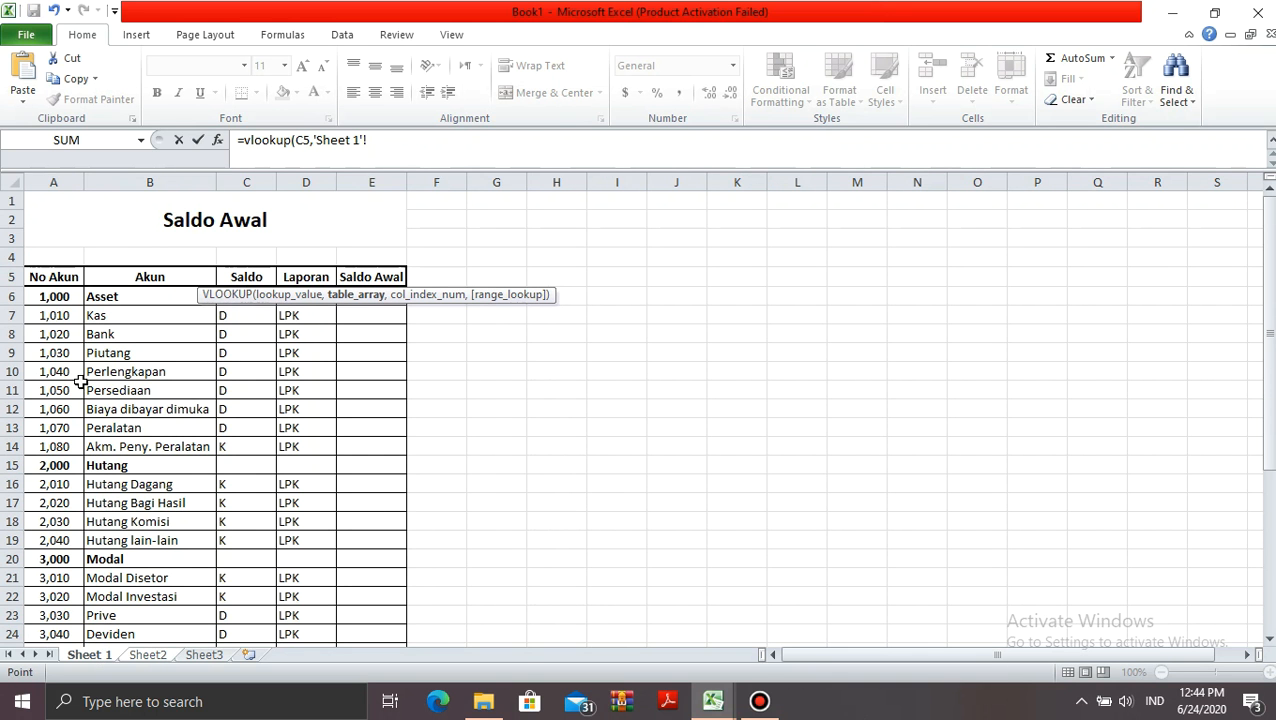
{"action": "left_click_drag", "start_coordinate": [72, 295], "coordinate": [360, 610]}
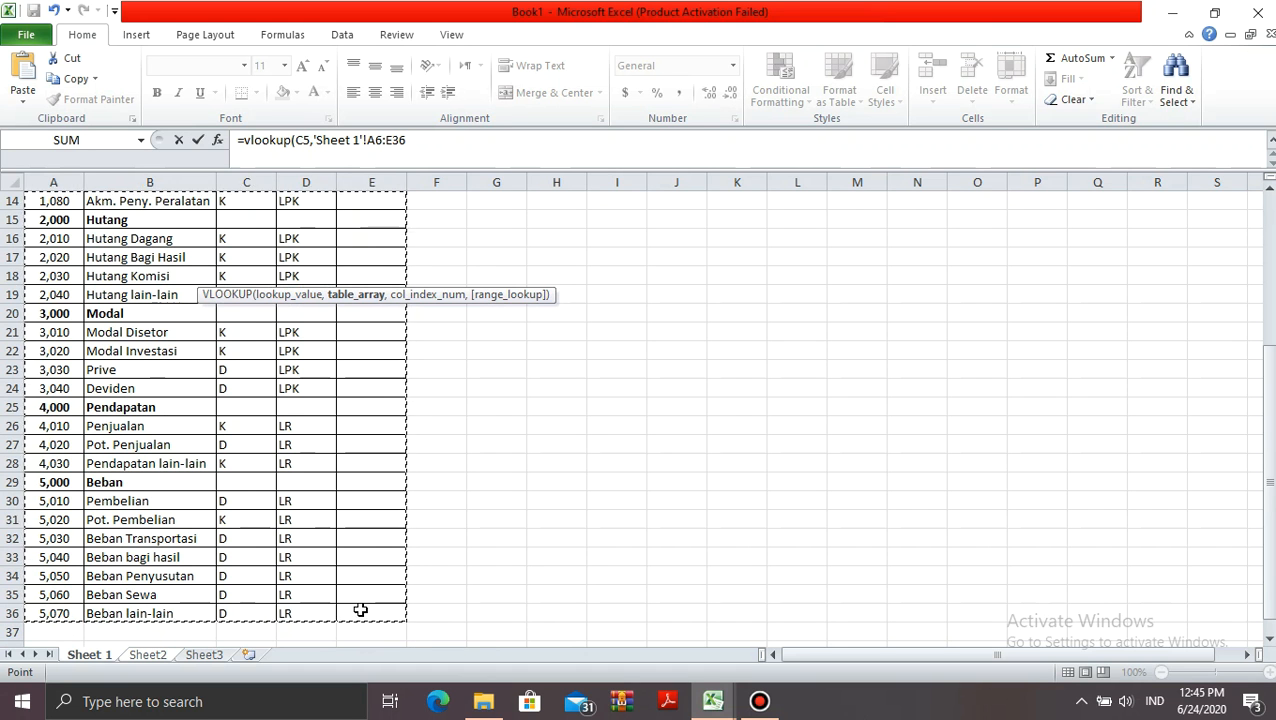
{"action": "key", "text": "F4"}
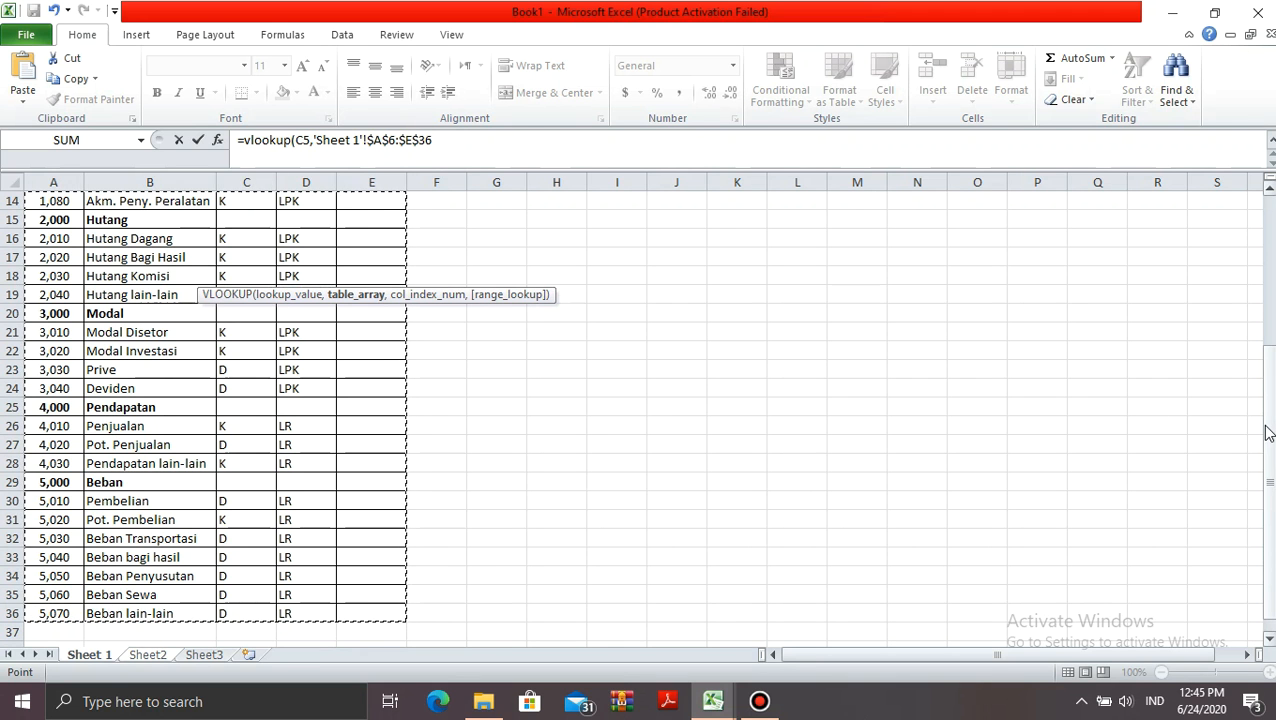
{"action": "left_click_drag", "start_coordinate": [1268, 416], "coordinate": [1253, 265]}
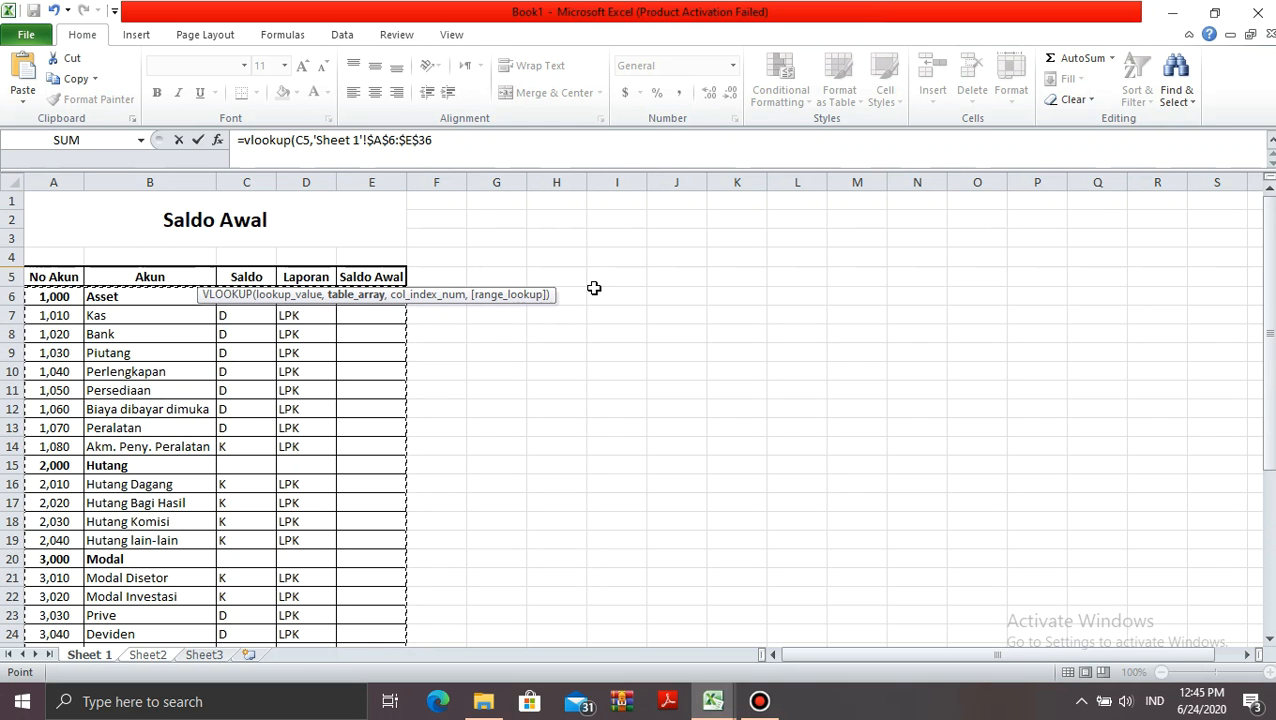
{"action": "type", "text": ","}
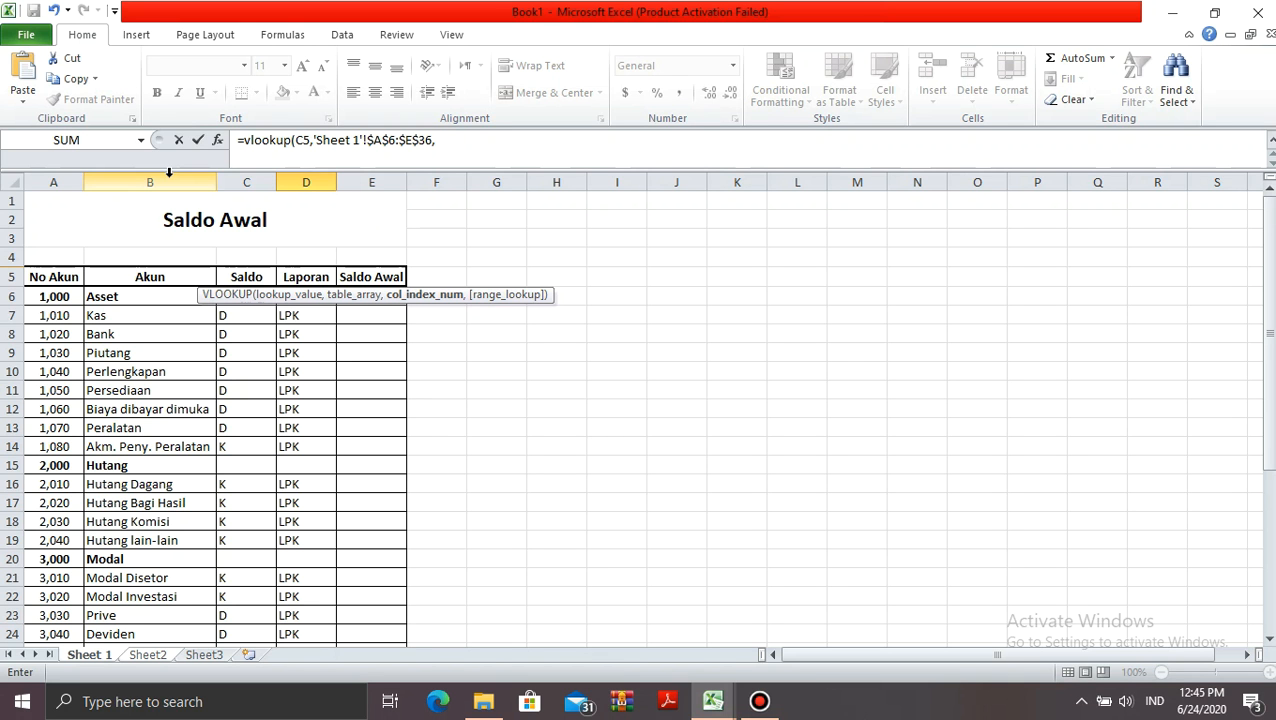
{"action": "left_click", "coordinate": [439, 144]}
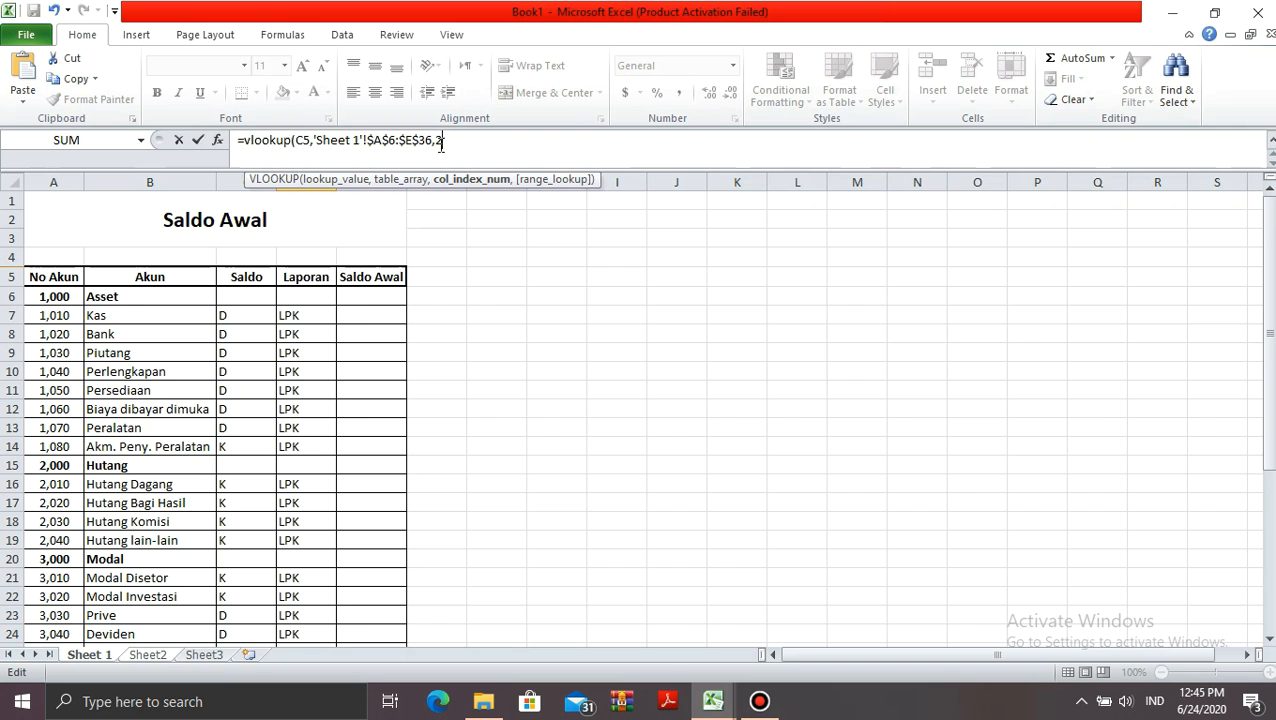
{"action": "key", "text": "Return"}
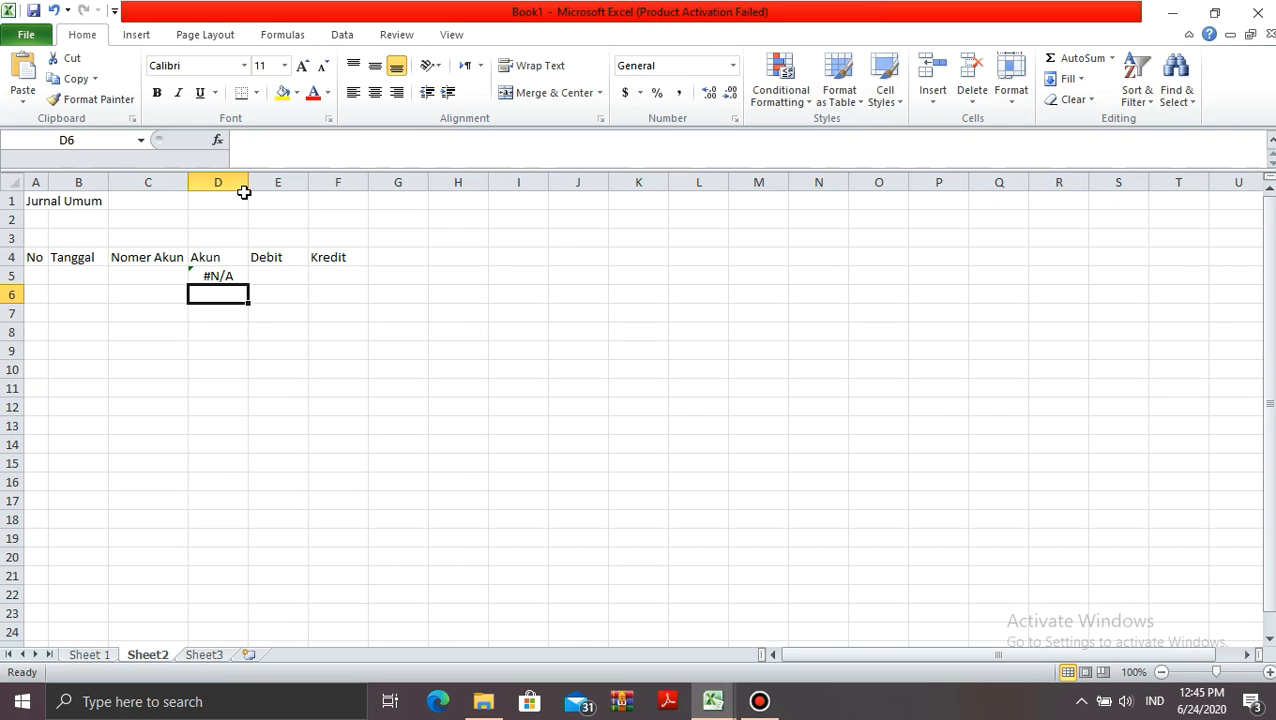
Reference the Kas account number, cell A7 of Sheet 1, in the Nomer Akun cell C5 of Sheet2
{"action": "key", "text": "Left"}
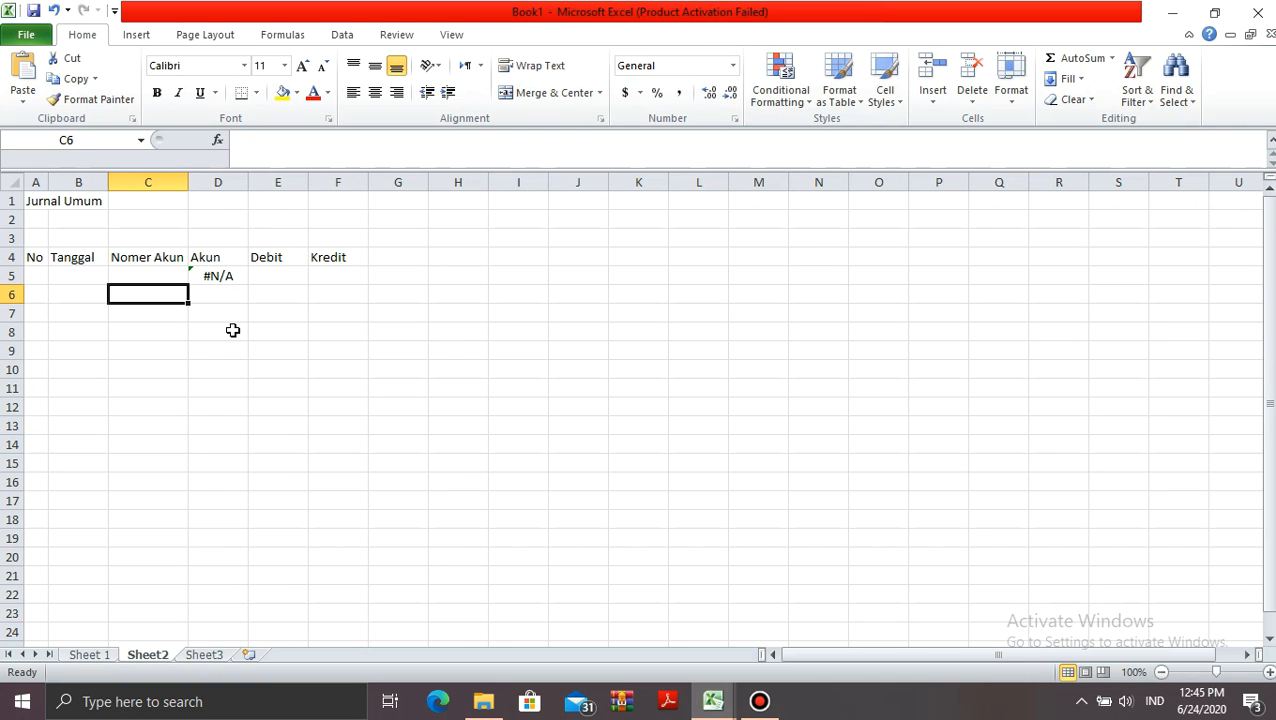
{"action": "key", "text": "Up"}
{"action": "type", "text": "="}
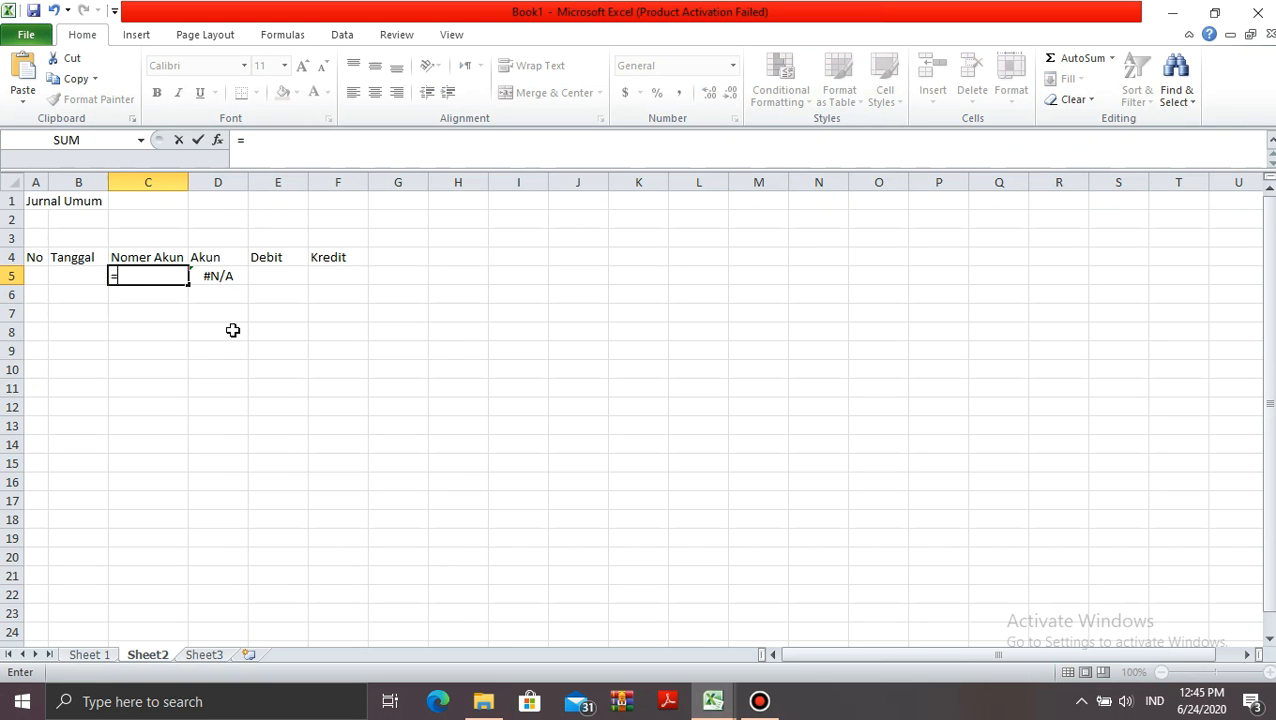
{"action": "left_click", "coordinate": [88, 656]}
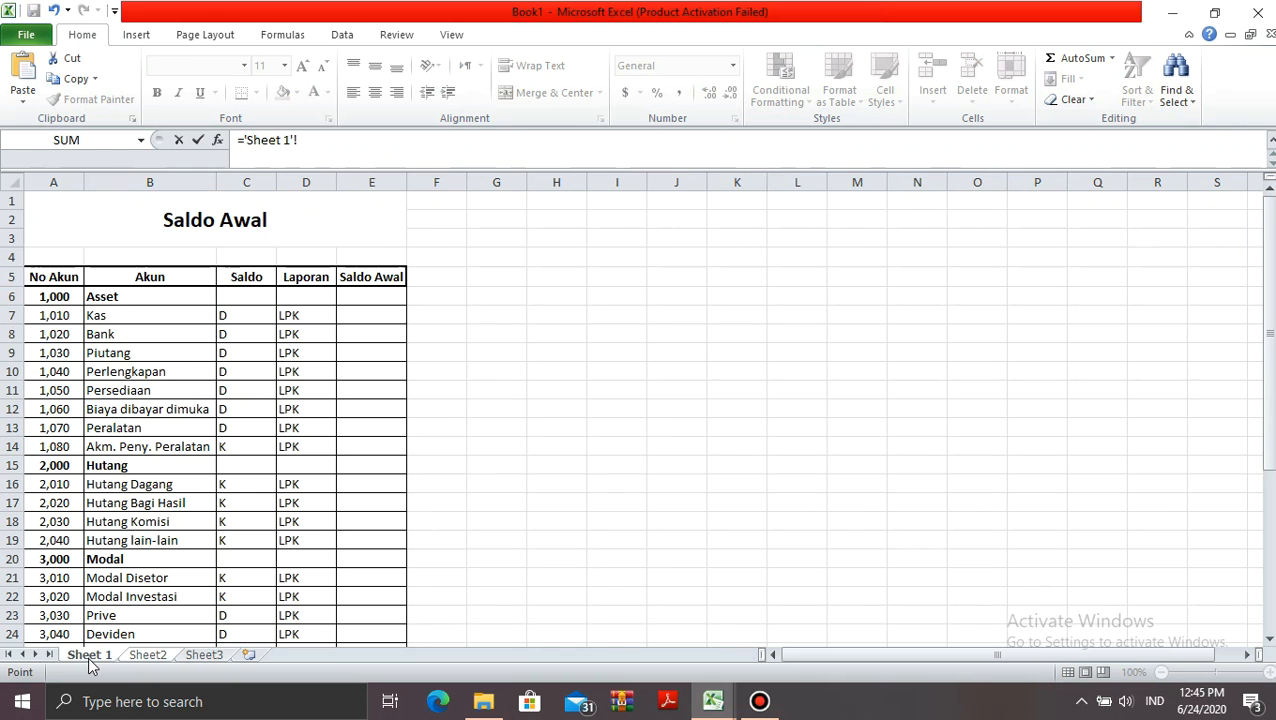
{"action": "left_click", "coordinate": [67, 314]}
{"action": "key", "text": "Return"}
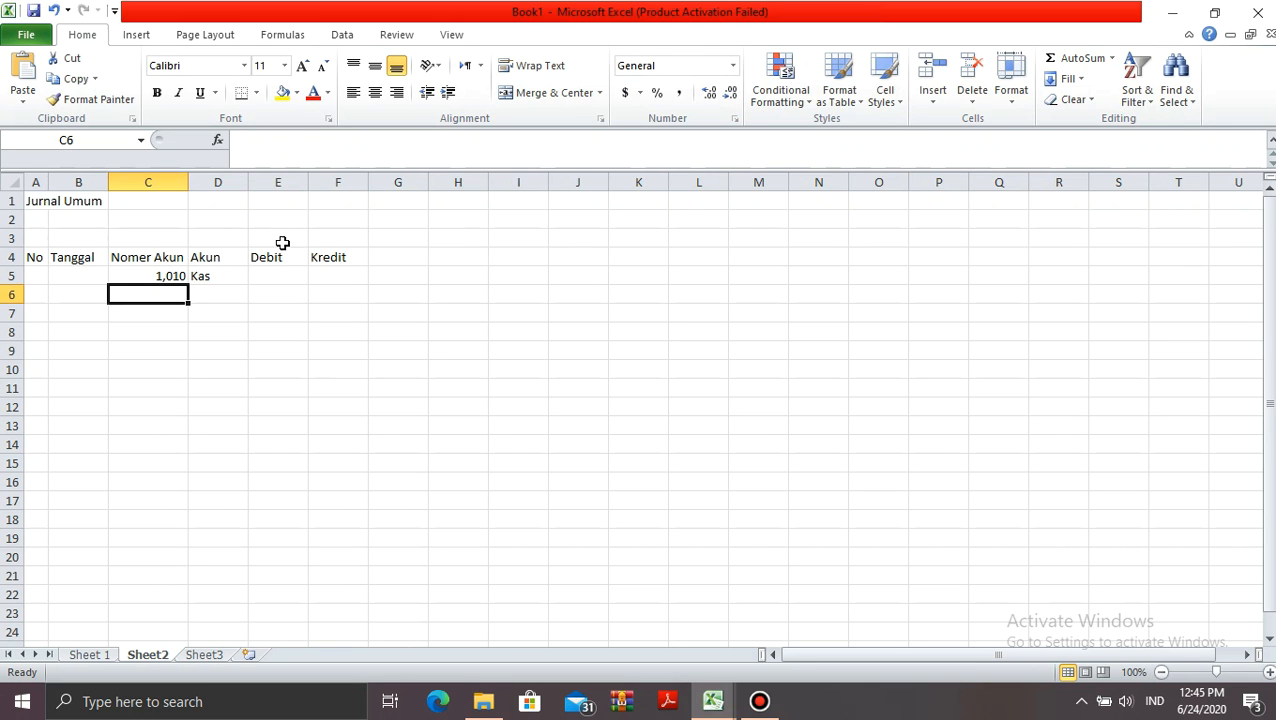
Widen the Akun column (D) on Sheet2 to more than twice its width to make room for long account names
{"action": "left_click", "coordinate": [275, 274]}
{"action": "key", "text": "Left"}
{"action": "key", "text": "Down"}
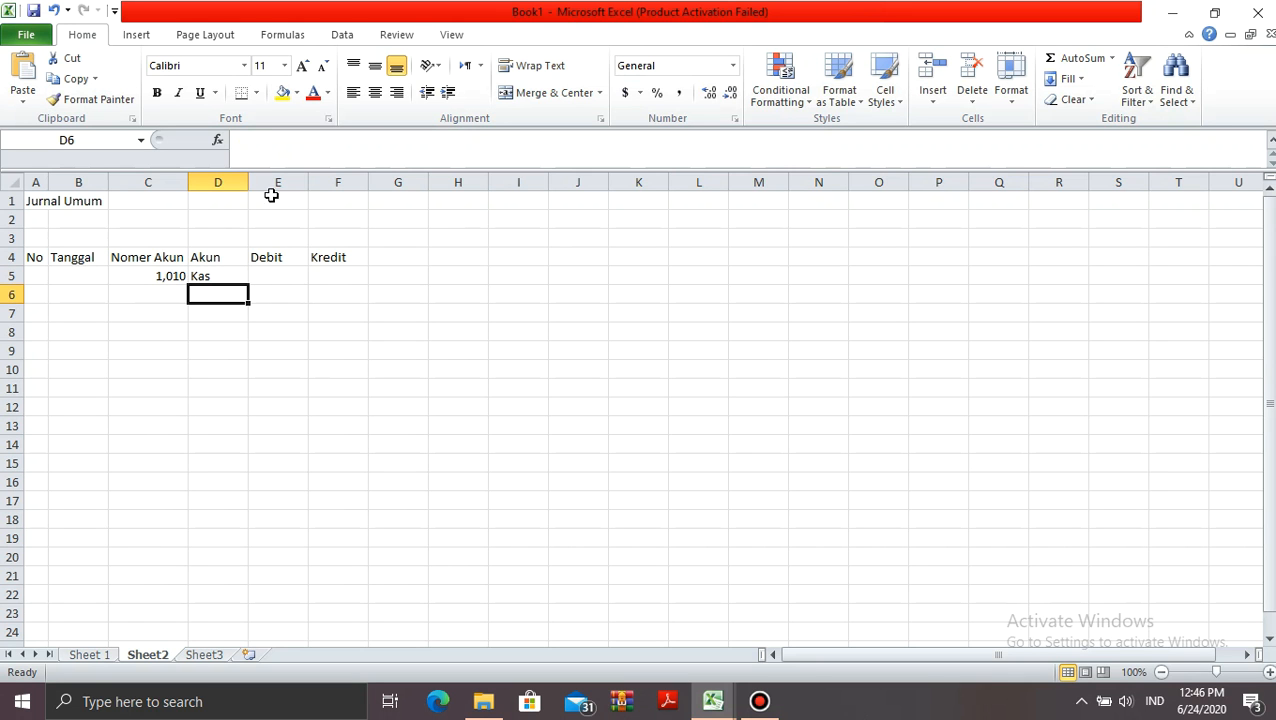
{"action": "left_click_drag", "start_coordinate": [248, 181], "coordinate": [282, 238]}
{"action": "left_click_drag", "start_coordinate": [281, 182], "coordinate": [331, 182]}
{"action": "left_click", "coordinate": [267, 365]}
Reference the Modal Disetor account number, cell A21 of Sheet 1, in the Nomer Akun cell C6 of Sheet2
{"action": "key", "text": "Up"}
{"action": "key", "text": "Up"}
{"action": "key", "text": "Up"}
{"action": "key", "text": "Up"}
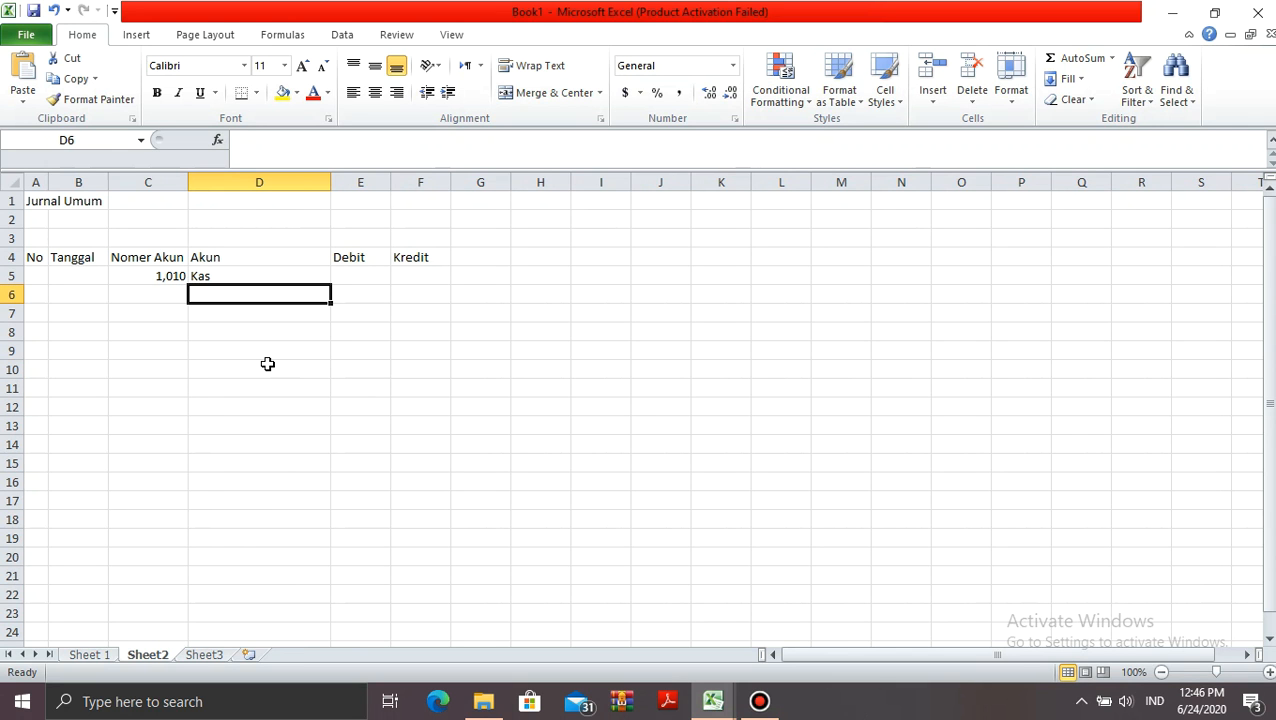
{"action": "key", "text": "Left"}
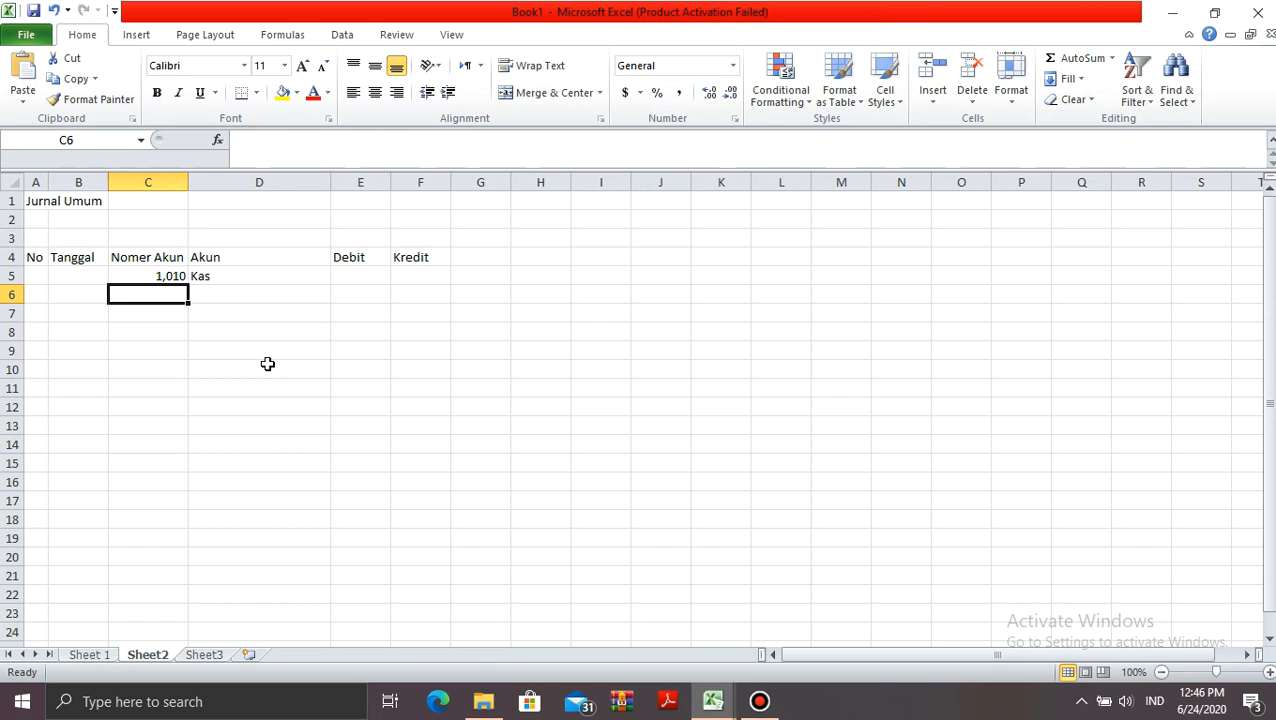
{"action": "type", "text": "="}
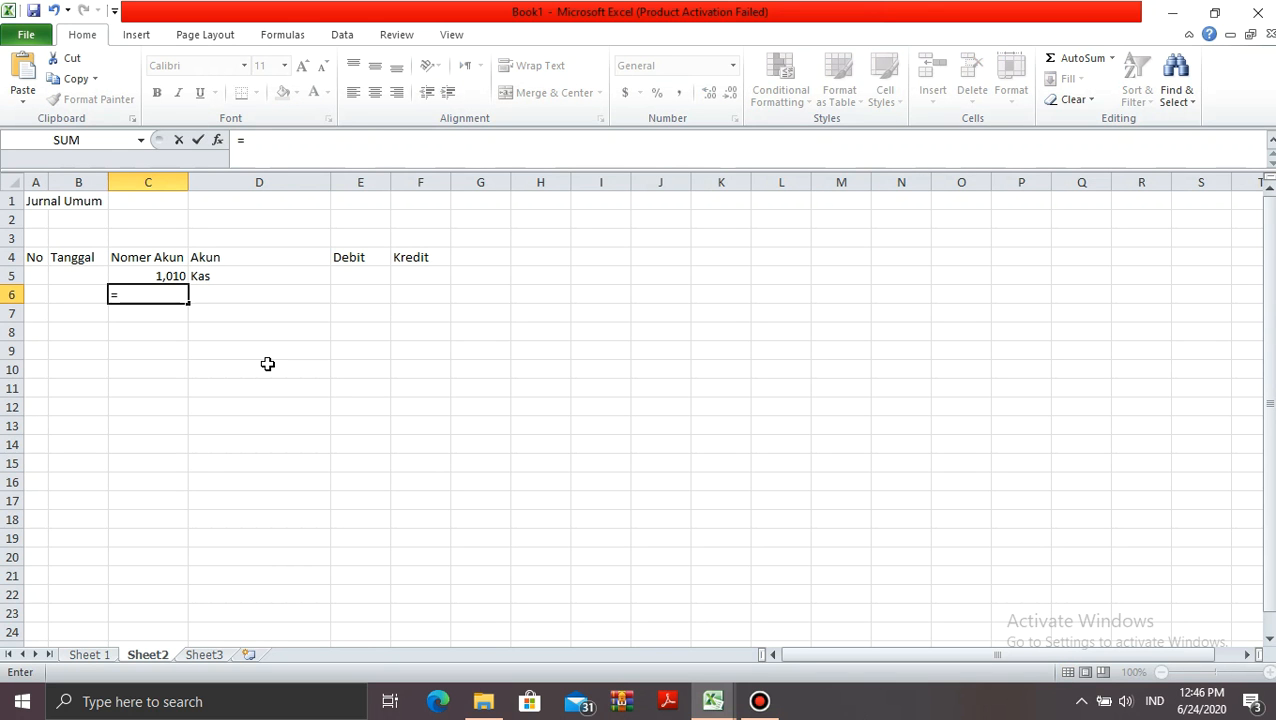
{"action": "left_click", "coordinate": [104, 654]}
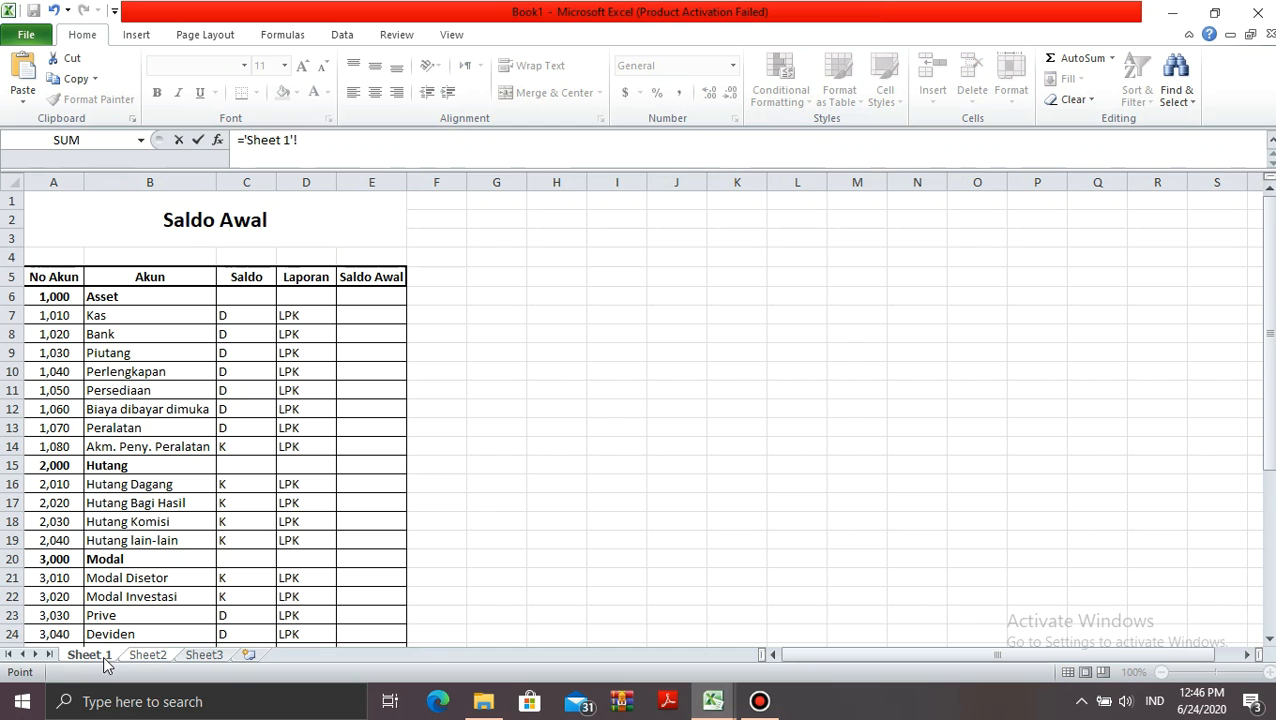
{"action": "left_click", "coordinate": [64, 540]}
{"action": "key", "text": "Down"}
{"action": "key", "text": "Down"}
{"action": "key", "text": "Return"}
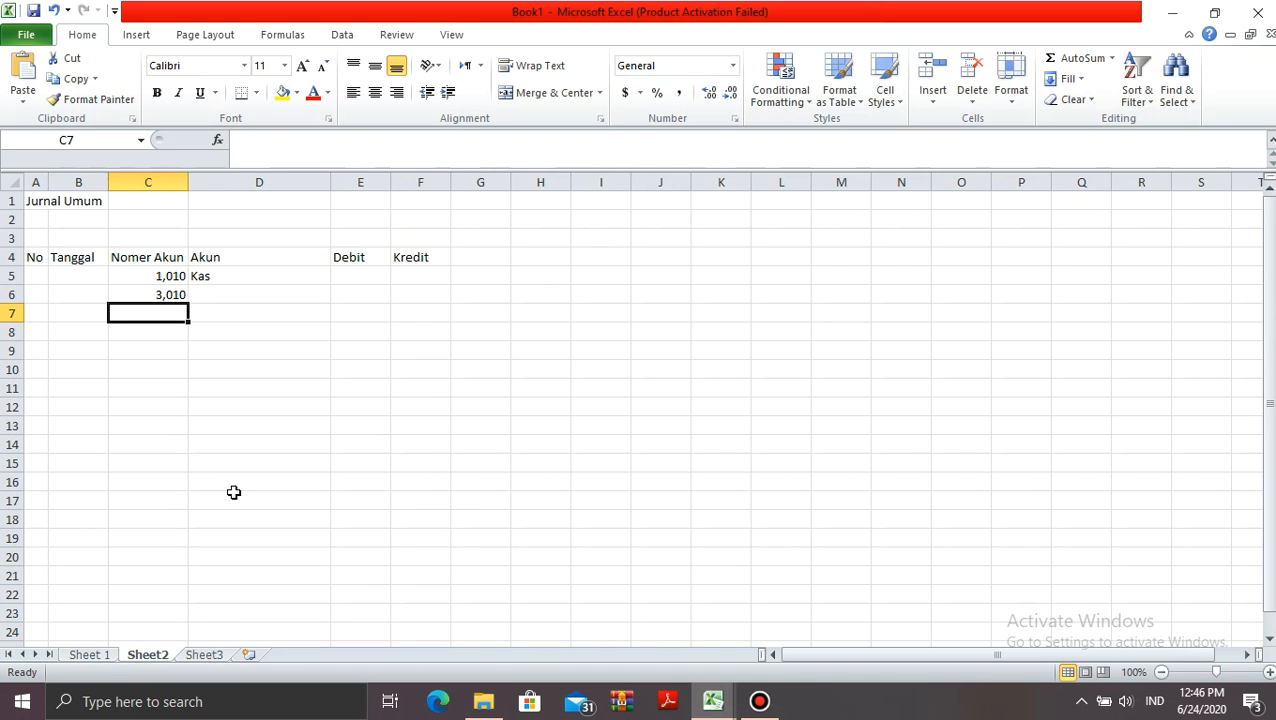
Copy the VLOOKUP formula from D5 and paste it into D6:D32 of the Akun column
{"action": "key", "text": "Up"}
{"action": "key", "text": "Up"}
{"action": "key", "text": "Right"}
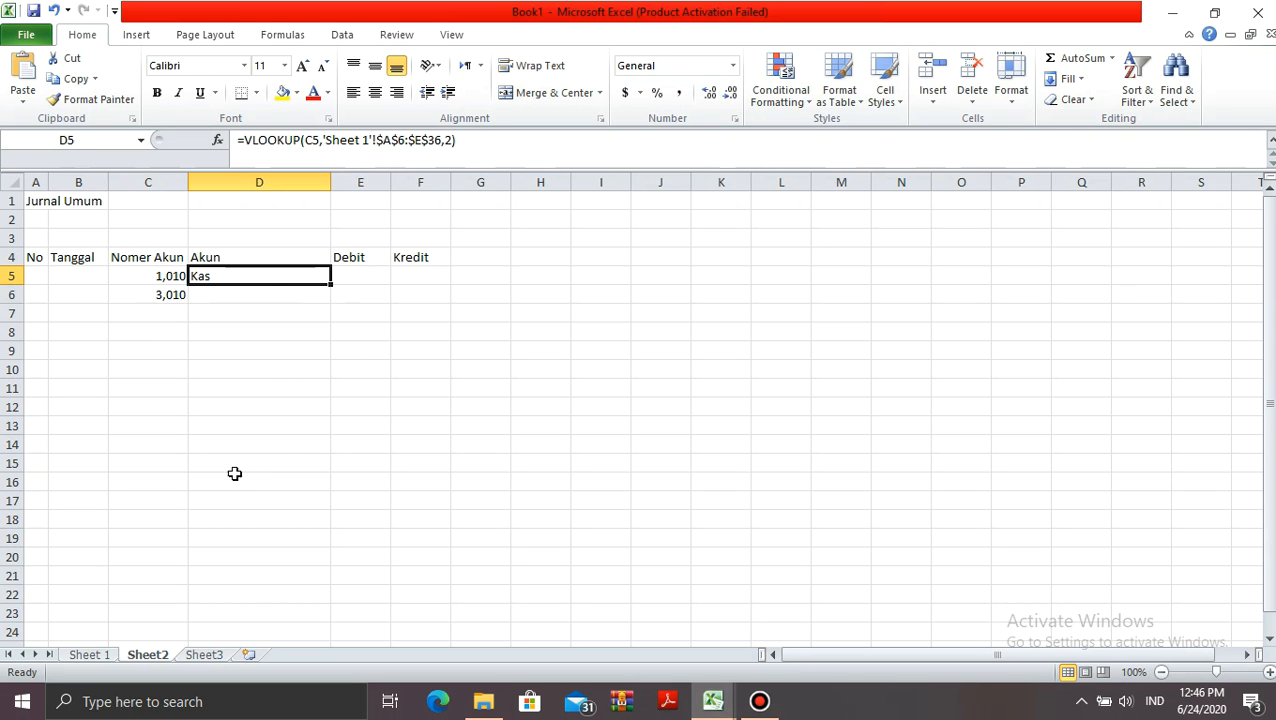
{"action": "right_click", "coordinate": [251, 279]}
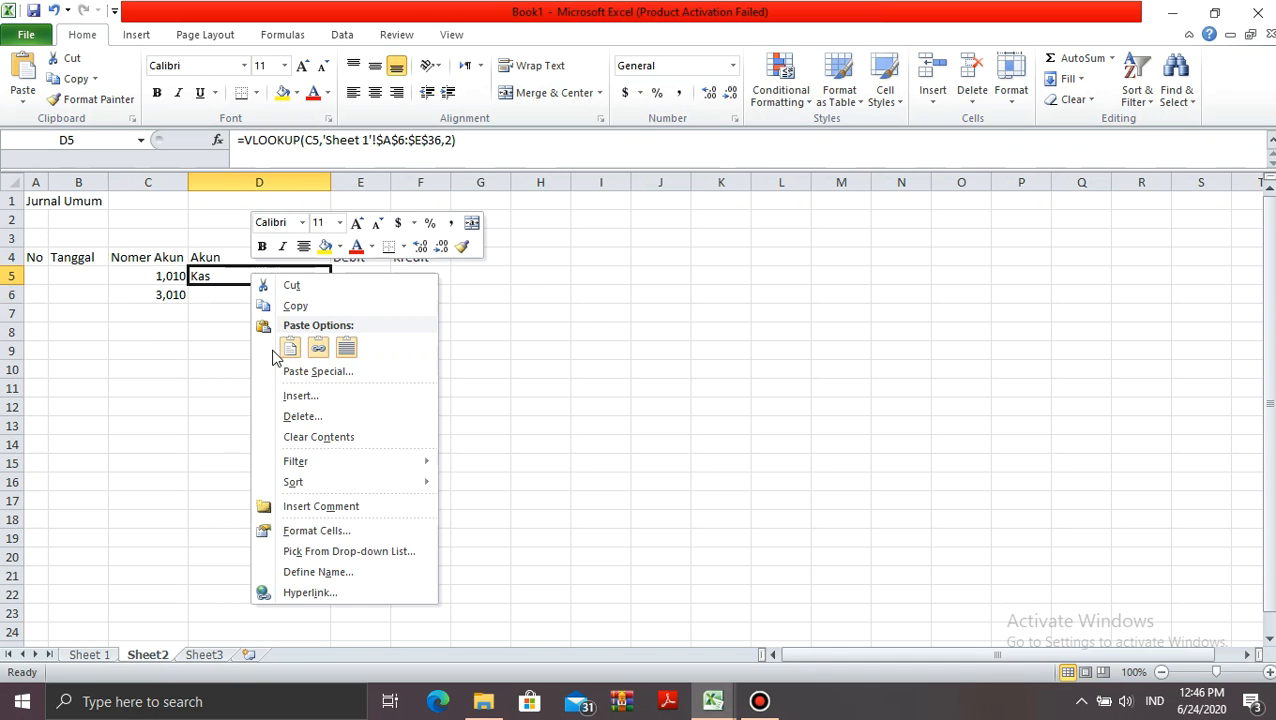
{"action": "left_click", "coordinate": [300, 307]}
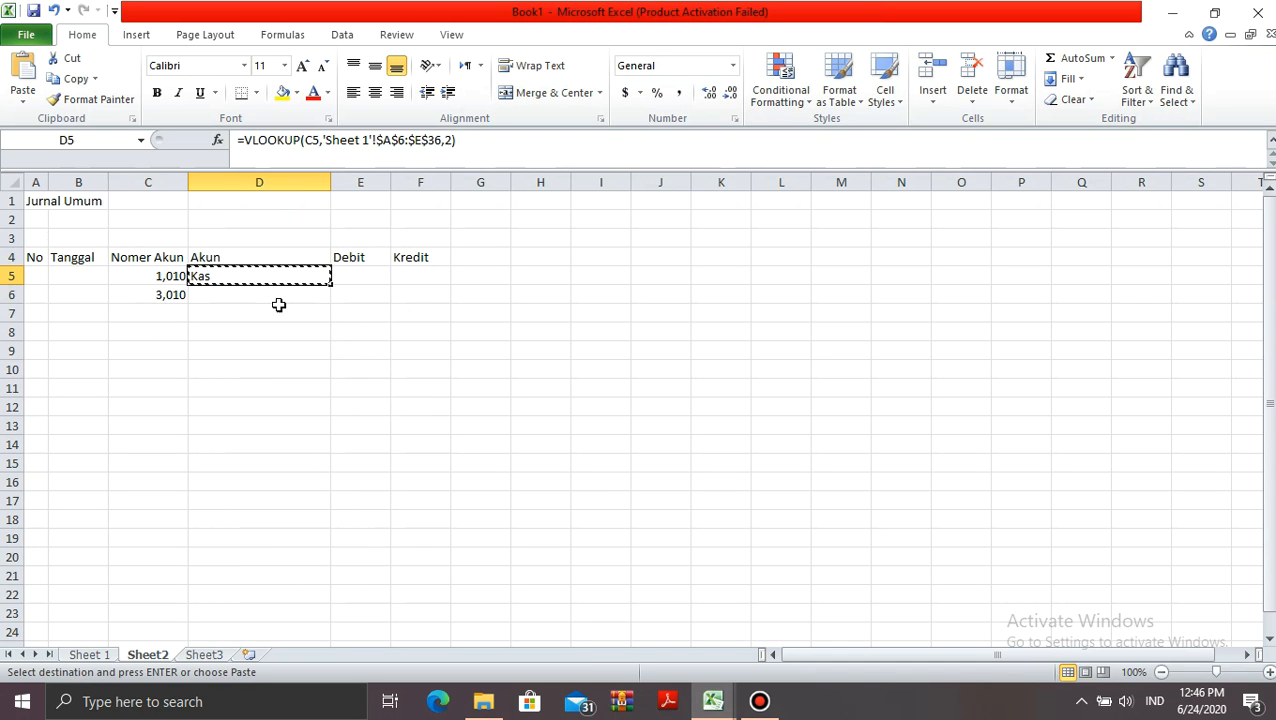
{"action": "left_click", "coordinate": [265, 305]}
{"action": "key", "text": "shift+Down"}
{"action": "key", "text": "shift+Down"}
{"action": "key", "text": "shift+Down"}
{"action": "key", "text": "shift+Down"}
{"action": "key", "text": "shift+Down"}
{"action": "key", "text": "shift+Down"}
{"action": "key", "text": "shift+Down"}
{"action": "key", "text": "shift+Down"}
{"action": "key", "text": "shift+Down"}
{"action": "key", "text": "shift+Down"}
{"action": "key", "text": "shift+Down"}
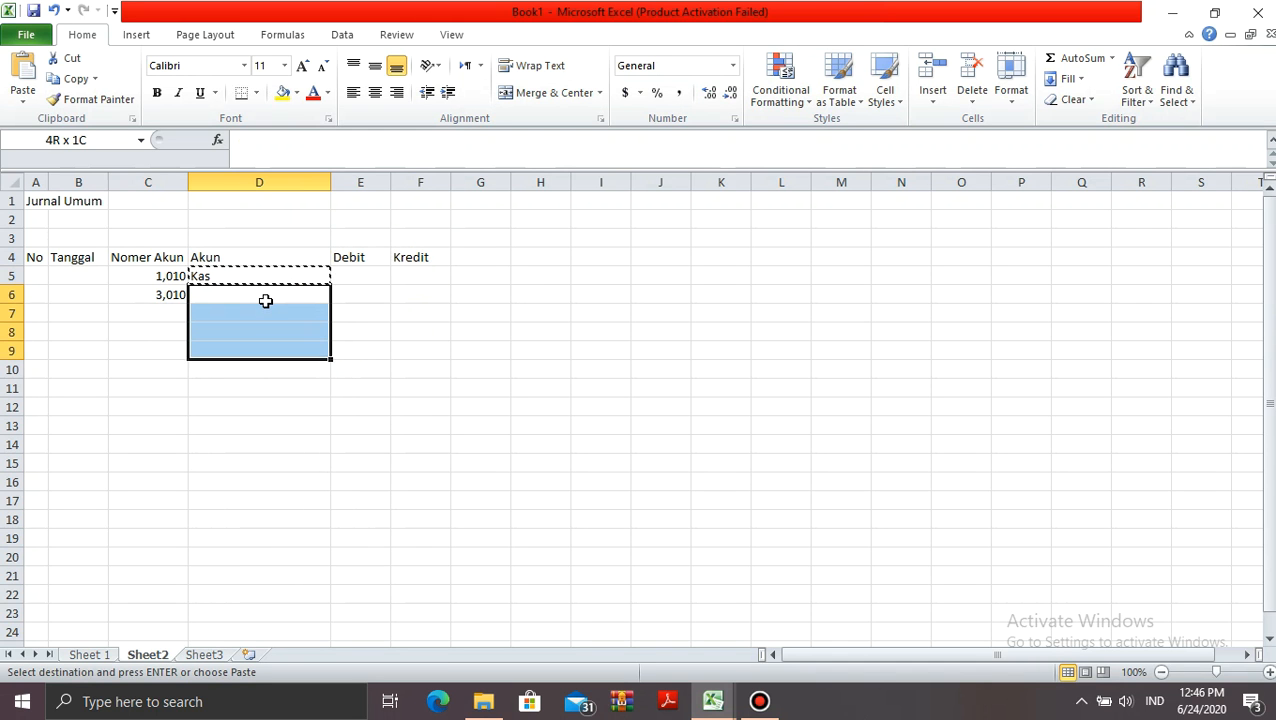
{"action": "key", "text": "shift+Down"}
{"action": "key", "text": "shift+Down"}
{"action": "key", "text": "shift+Down"}
{"action": "key", "text": "shift+Down"}
{"action": "key", "text": "shift+Down"}
{"action": "key", "text": "shift+Down"}
{"action": "key", "text": "shift+Down"}
{"action": "key", "text": "shift+Down"}
{"action": "key", "text": "shift+Down"}
{"action": "key", "text": "shift+Down"}
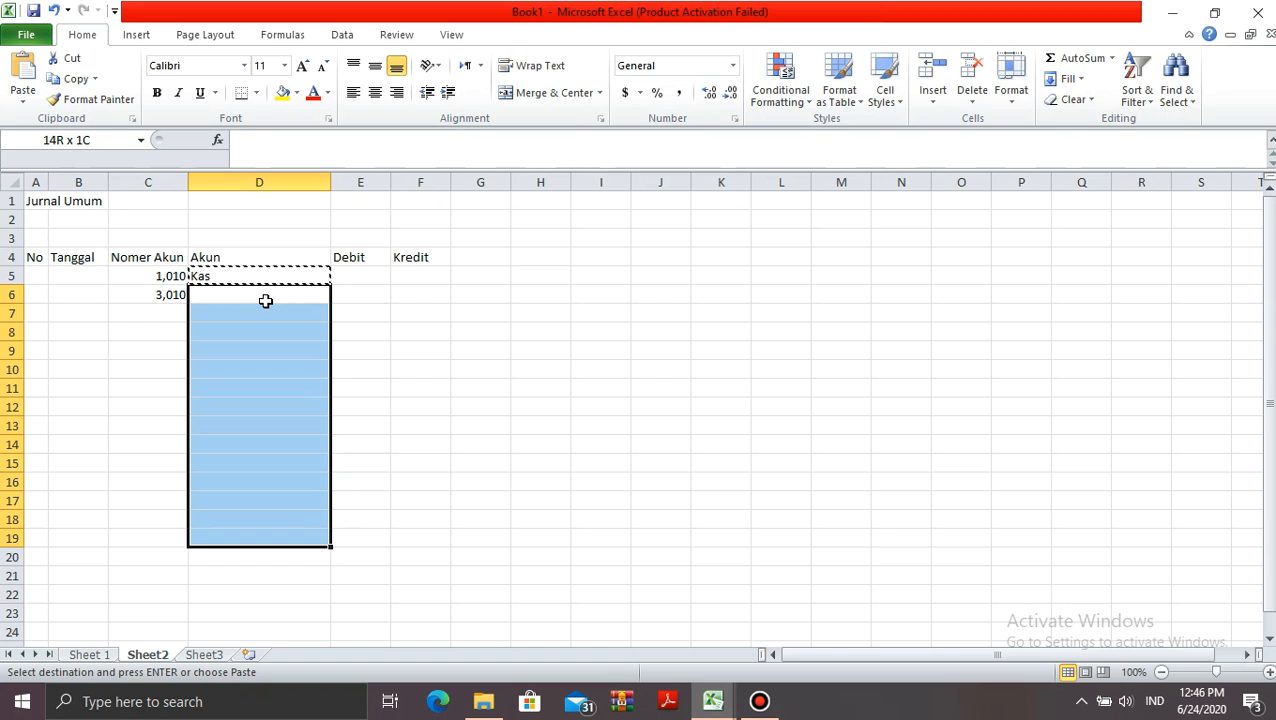
{"action": "key", "text": "shift+Down"}
{"action": "key", "text": "shift+Down"}
{"action": "key", "text": "shift+Down"}
{"action": "key", "text": "shift+Down"}
{"action": "key", "text": "shift+Down"}
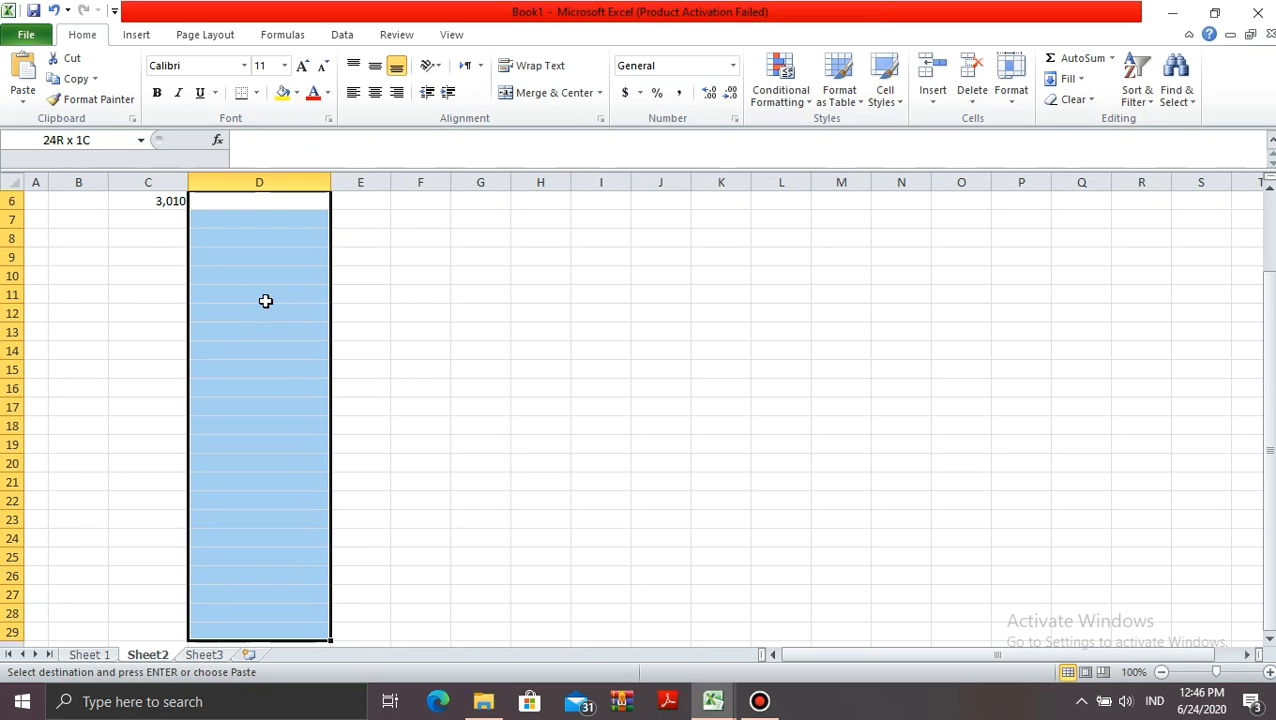
{"action": "right_click", "coordinate": [266, 304]}
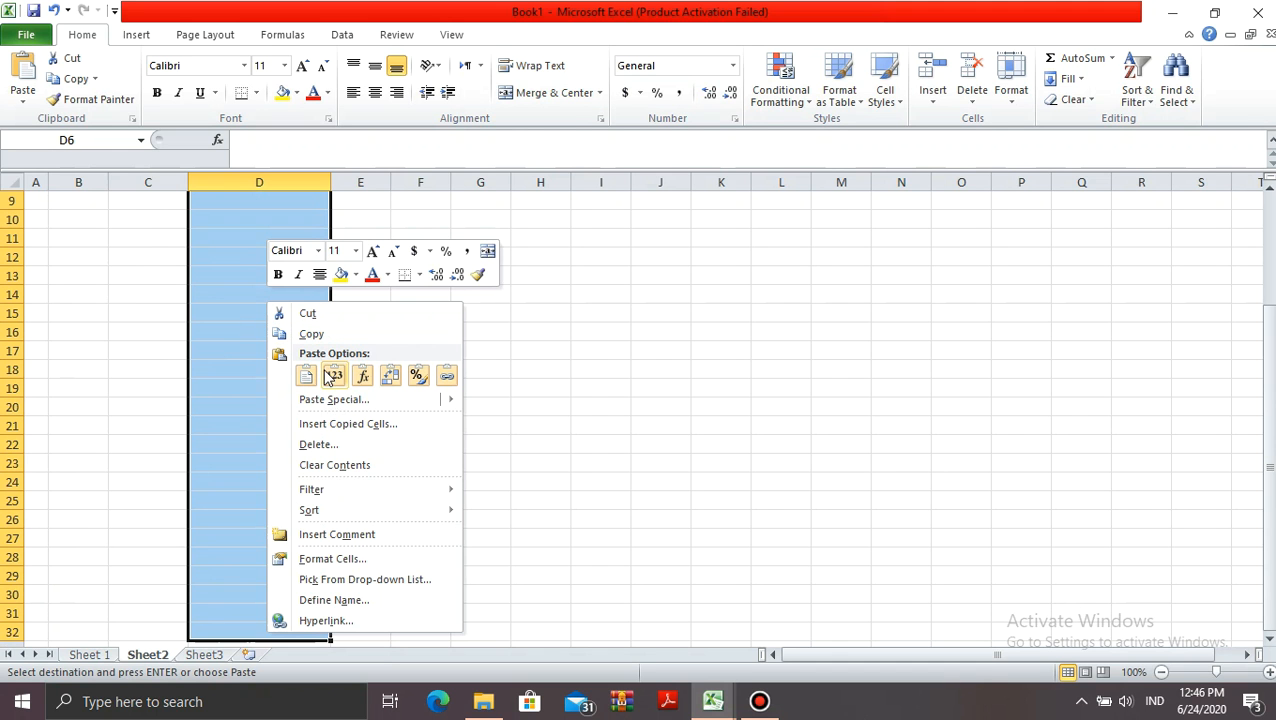
{"action": "mouse_move", "coordinate": [321, 403]}
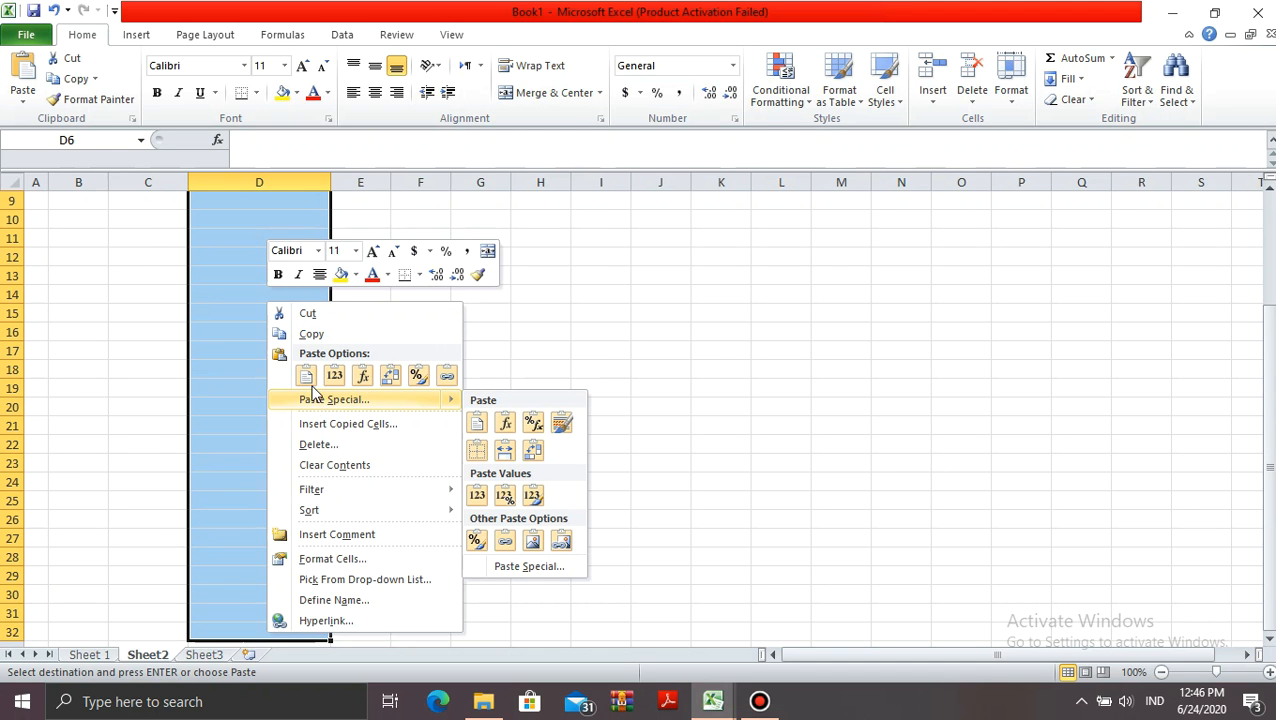
{"action": "left_click", "coordinate": [307, 380]}
{"action": "left_click", "coordinate": [307, 379]}
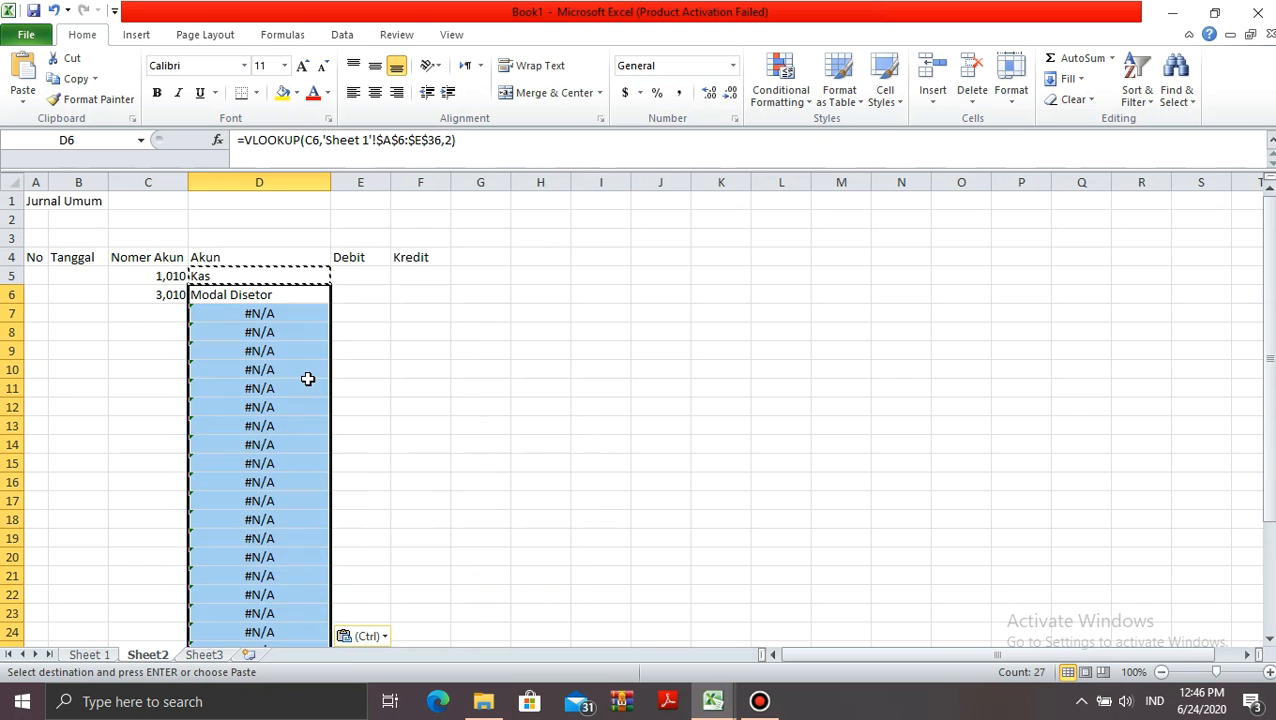
Check the pasted lookup formulas in the Akun column down to D9 and select the empty Nomer Akun cell C7
{"action": "key", "text": "Right"}
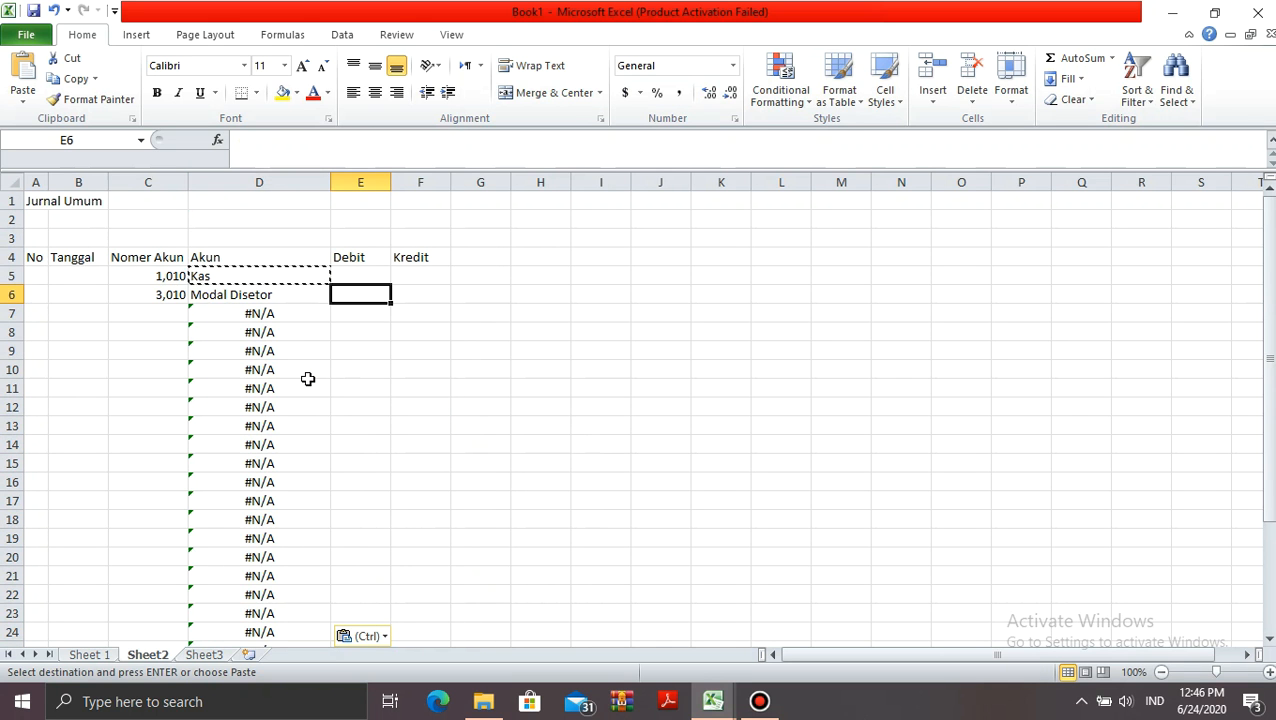
{"action": "key", "text": "Down"}
{"action": "key", "text": "Left"}
{"action": "key", "text": "Down"}
{"action": "key", "text": "Down"}
{"action": "key", "text": "Down"}
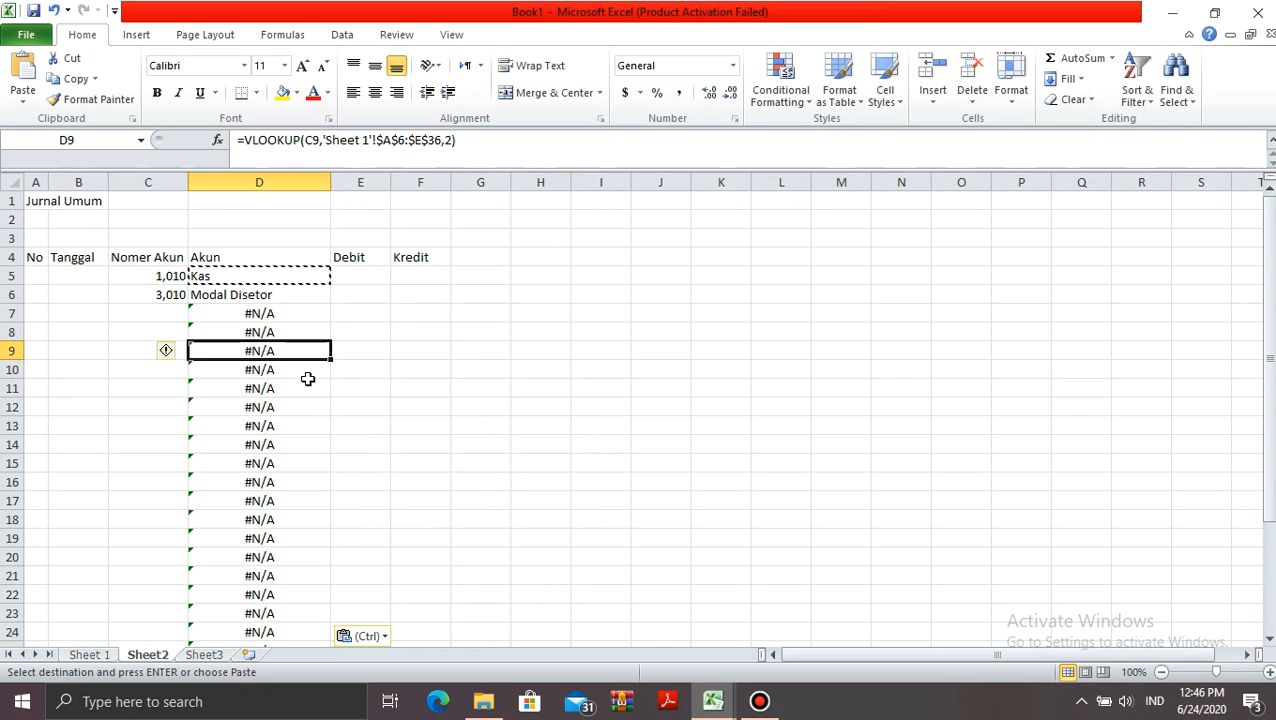
{"action": "key", "text": "Up"}
{"action": "key", "text": "Up"}
{"action": "key", "text": "Up"}
{"action": "key", "text": "Left"}
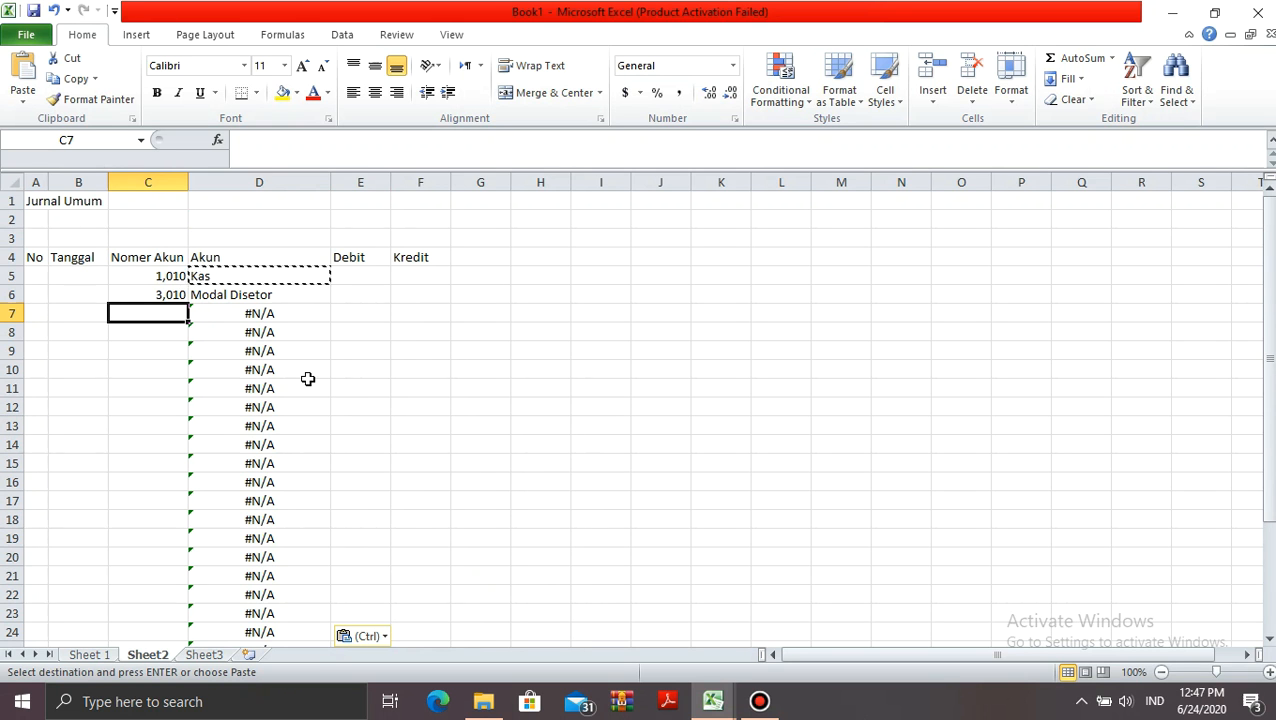
Reference the Perlengkapan account number, cell A10 of Sheet 1, in the Nomer Akun cell C7 of Sheet2
{"action": "type", "text": "="}
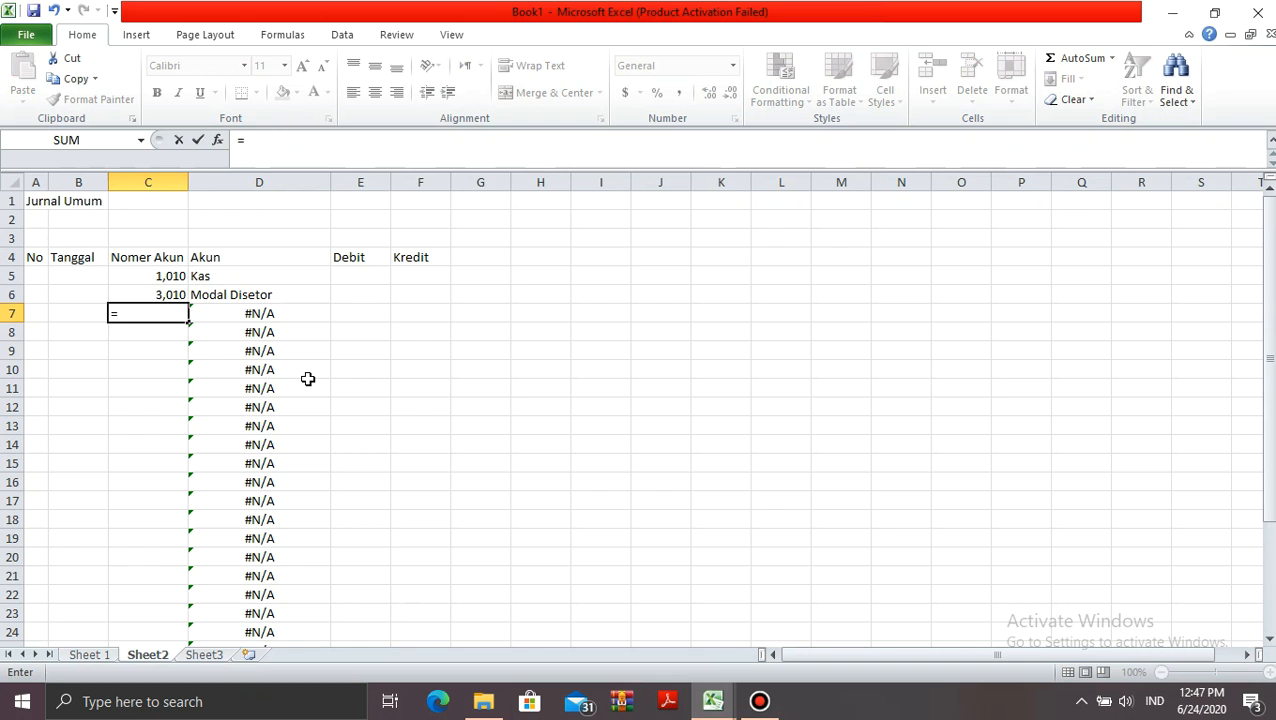
{"action": "left_click", "coordinate": [109, 658]}
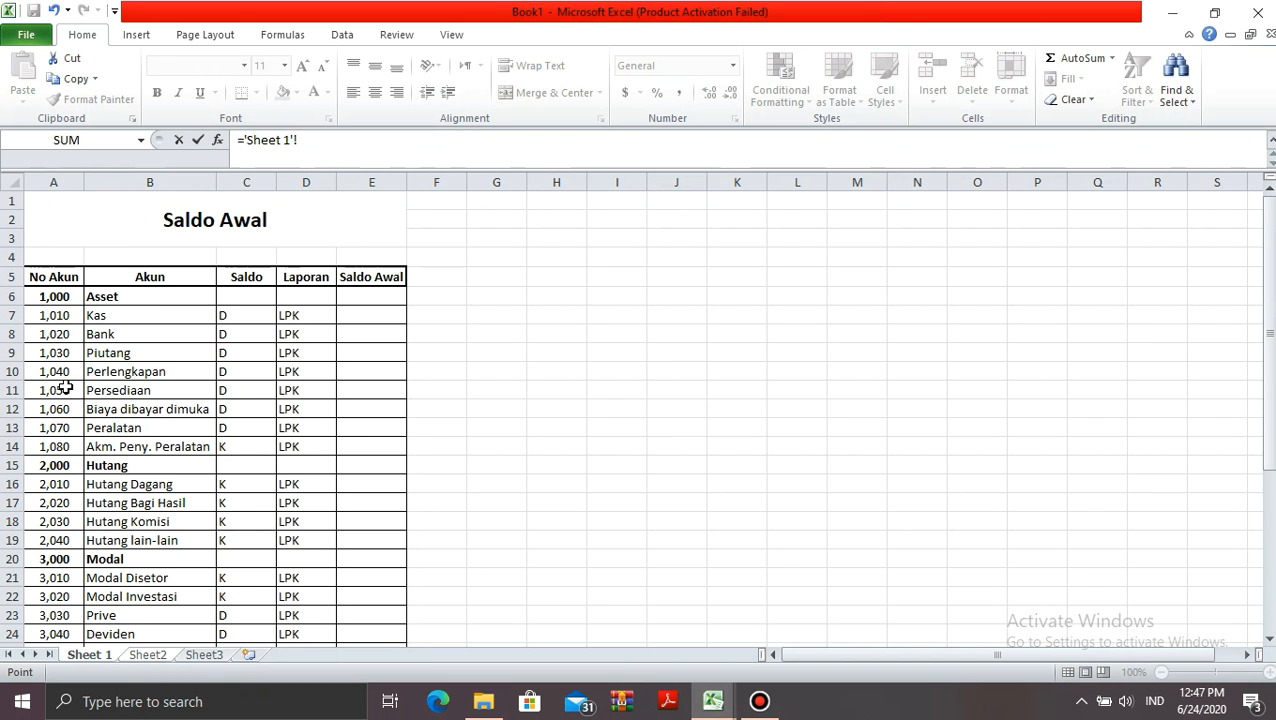
{"action": "left_click", "coordinate": [60, 371]}
{"action": "key", "text": "Return"}
Reference the Kas account number, cell A7 of Sheet 1, in the Nomer Akun cell C8 of Sheet2
{"action": "type", "text": "="}
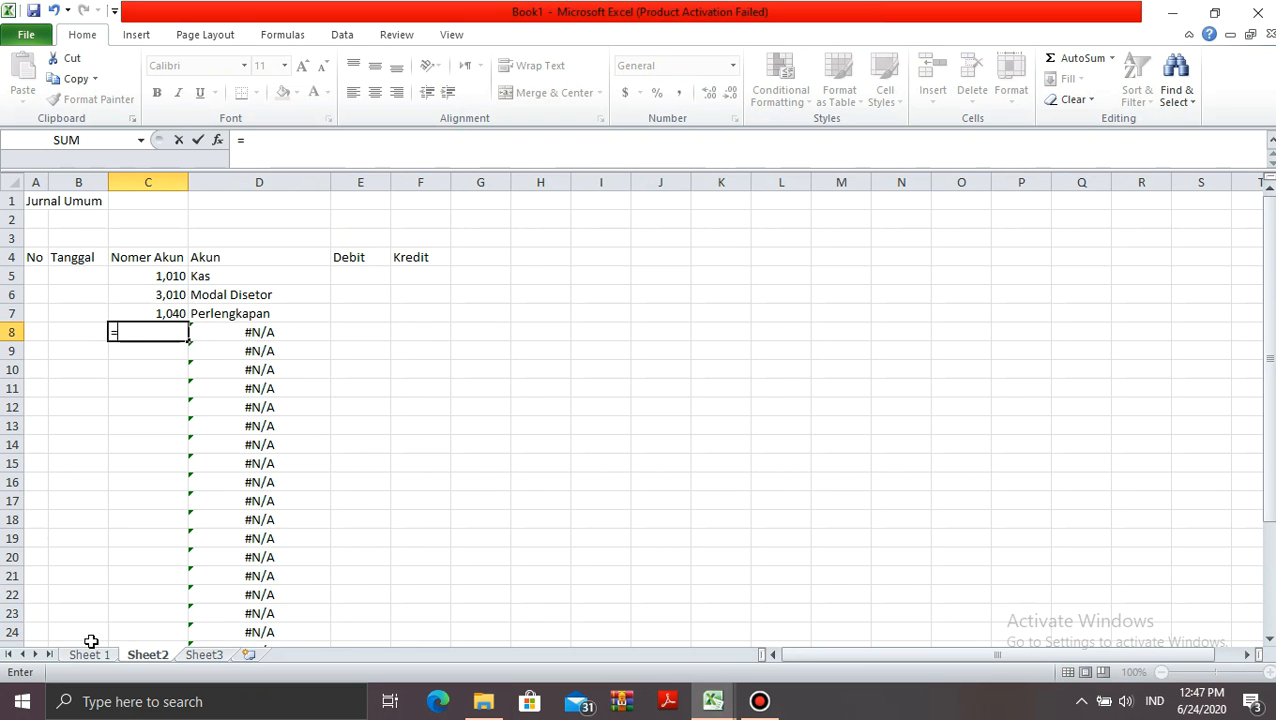
{"action": "left_click", "coordinate": [90, 655]}
{"action": "left_click", "coordinate": [47, 316]}
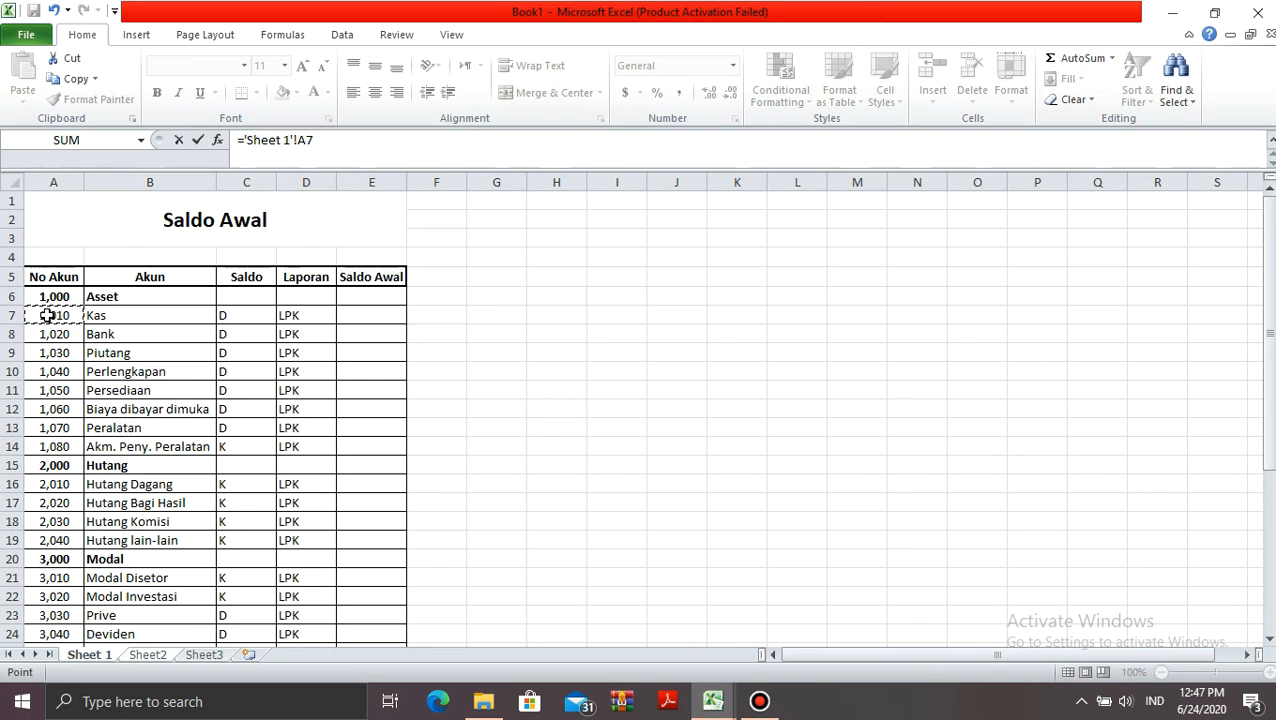
{"action": "key", "text": "Return"}
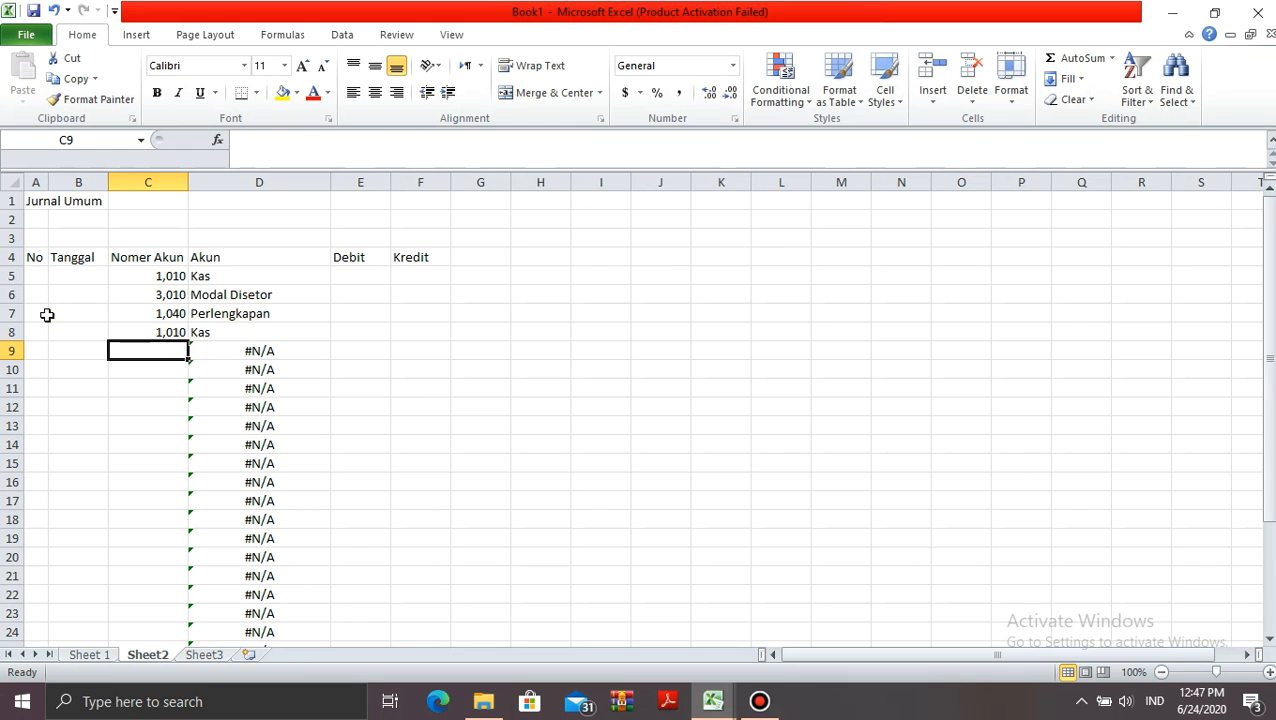
Apply the Rp Indonesian accounting format to the Debit and Kredit cells E5:F42
{"action": "key", "text": "Up"}
{"action": "key", "text": "Up"}
{"action": "key", "text": "Up"}
{"action": "key", "text": "Up"}
{"action": "key", "text": "Up"}
{"action": "key", "text": "Down"}
{"action": "key", "text": "Down"}
{"action": "key", "text": "Down"}
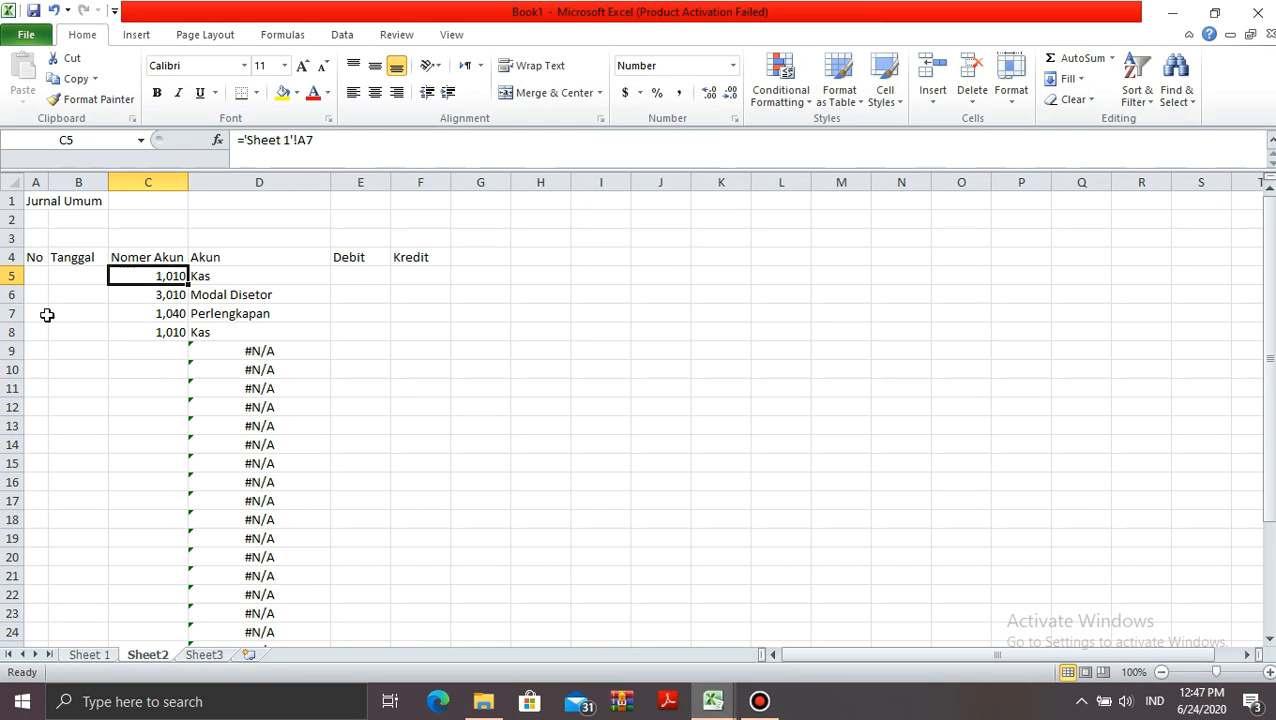
{"action": "key", "text": "Down"}
{"action": "key", "text": "Up"}
{"action": "key", "text": "Up"}
{"action": "key", "text": "Up"}
{"action": "key", "text": "Right"}
{"action": "key", "text": "Right"}
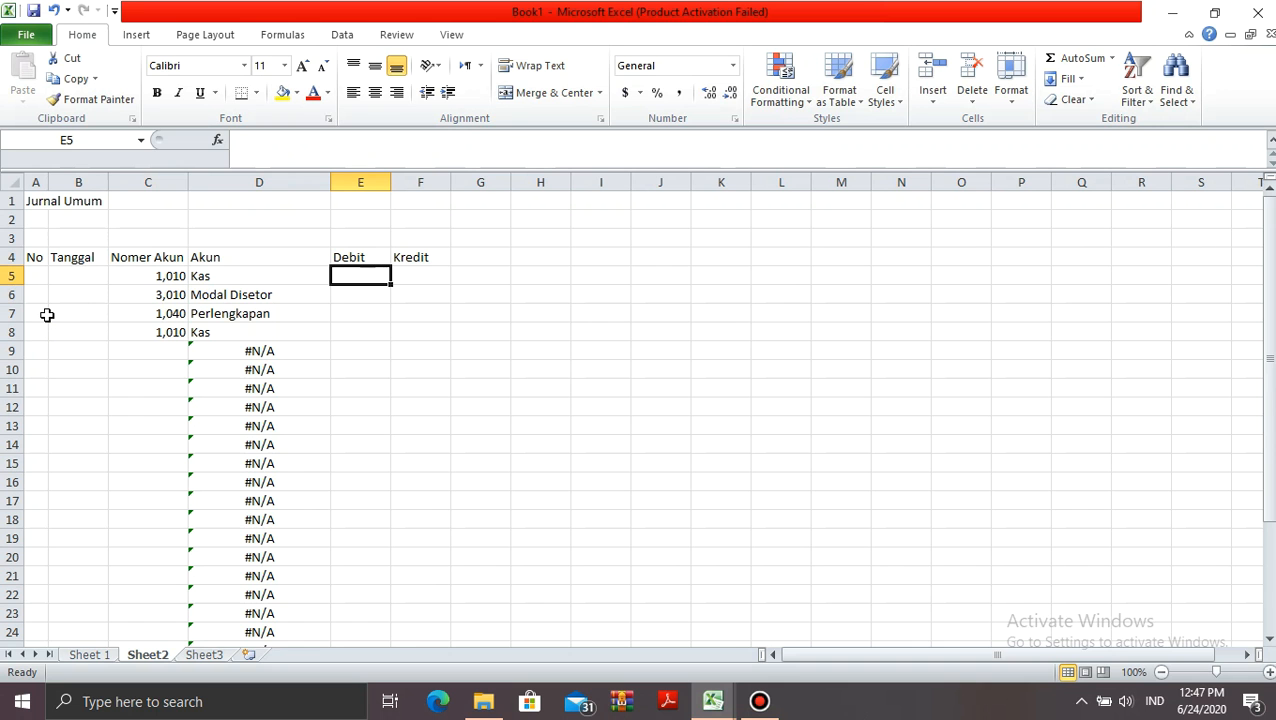
{"action": "key", "text": "shift+Right"}
{"action": "key", "text": "shift+Down"}
{"action": "key", "text": "shift+Down"}
{"action": "key", "text": "shift+Down"}
{"action": "key", "text": "shift+Down"}
{"action": "key", "text": "shift+Down"}
{"action": "key", "text": "shift+Down"}
{"action": "key", "text": "shift+Down"}
{"action": "key", "text": "shift+Down"}
{"action": "key", "text": "shift+Down"}
{"action": "key", "text": "shift+Down"}
{"action": "key", "text": "shift+Down"}
{"action": "key", "text": "shift+Down"}
{"action": "key", "text": "shift+Down"}
{"action": "key", "text": "shift+Down"}
{"action": "key", "text": "shift+Down"}
{"action": "key", "text": "shift+Down"}
{"action": "key", "text": "shift+Down"}
{"action": "key", "text": "shift+Down"}
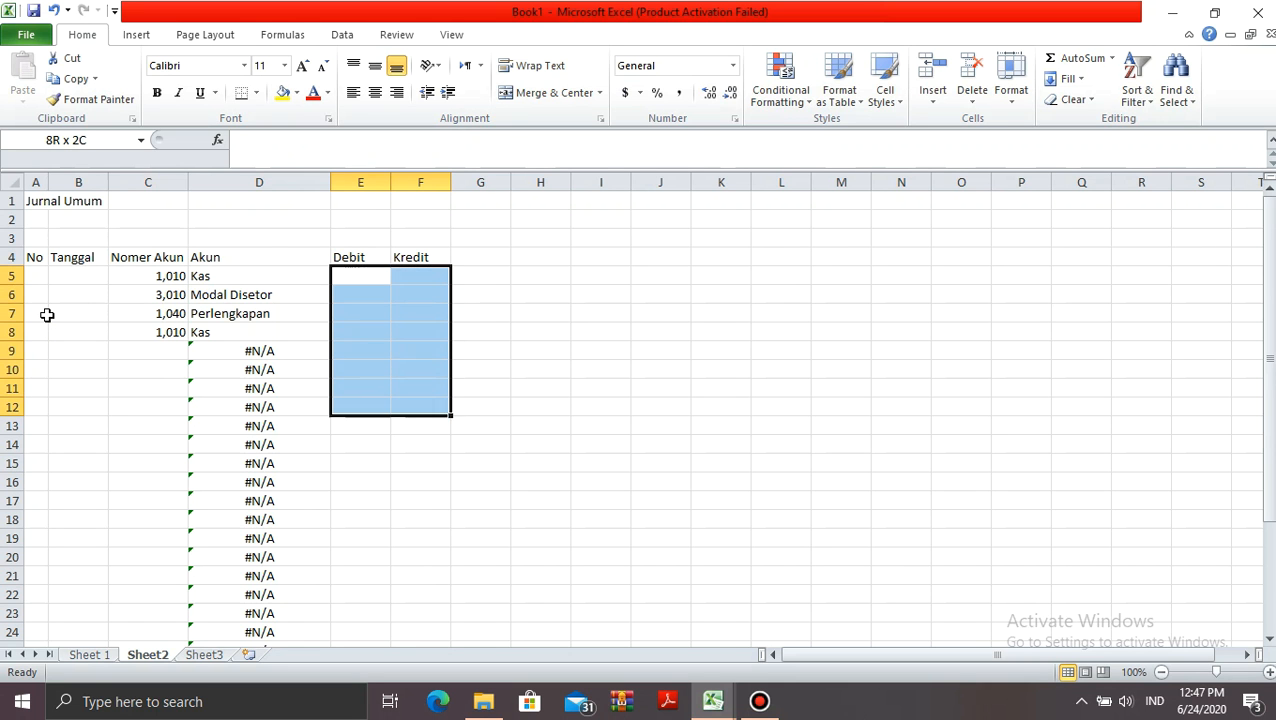
{"action": "key", "text": "shift+Down"}
{"action": "key", "text": "shift+Down"}
{"action": "key", "text": "shift+Down"}
{"action": "key", "text": "shift+Down"}
{"action": "key", "text": "shift+Down"}
{"action": "key", "text": "shift+Down"}
{"action": "key", "text": "shift+Down"}
{"action": "key", "text": "shift+Down"}
{"action": "key", "text": "shift+Down"}
{"action": "key", "text": "shift+Down"}
{"action": "key", "text": "shift+Down"}
{"action": "key", "text": "shift+Down"}
{"action": "key", "text": "shift+Down"}
{"action": "key", "text": "shift+Down"}
{"action": "key", "text": "shift+Down"}
{"action": "key", "text": "shift+Down"}
{"action": "key", "text": "shift+Down"}
{"action": "key", "text": "shift+Down"}
{"action": "key", "text": "shift+Down"}
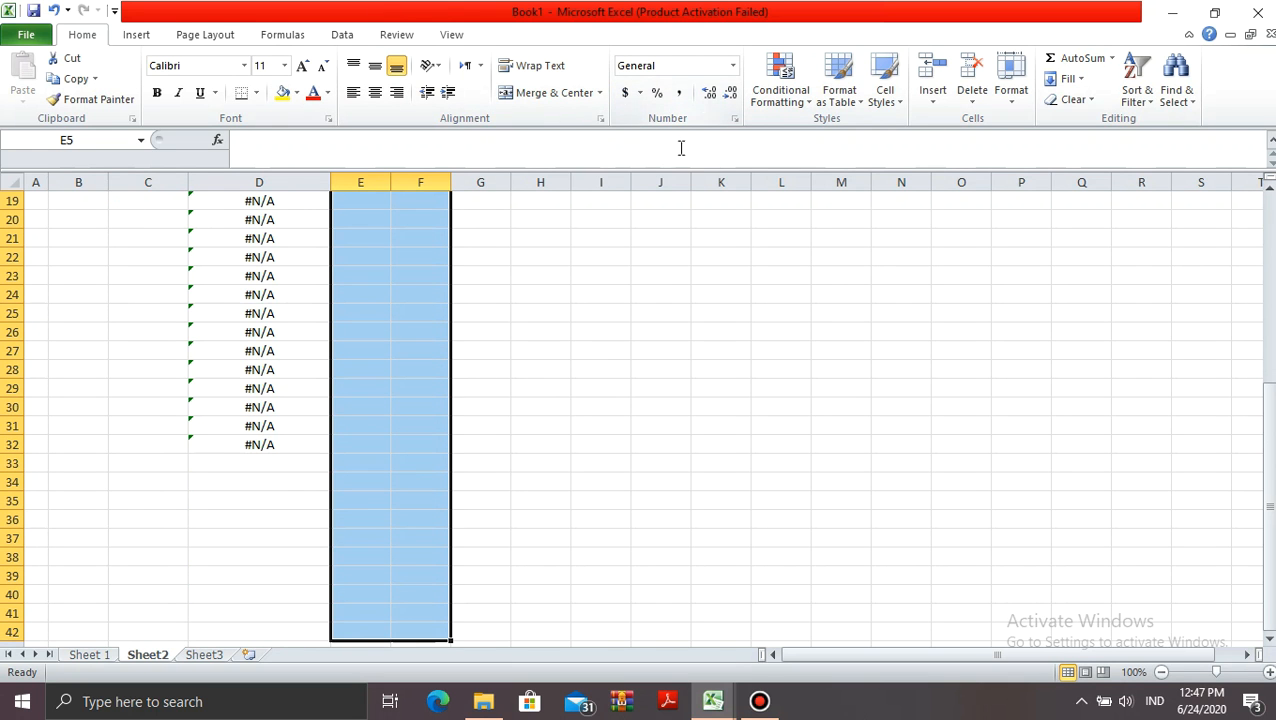
{"action": "left_click", "coordinate": [640, 93]}
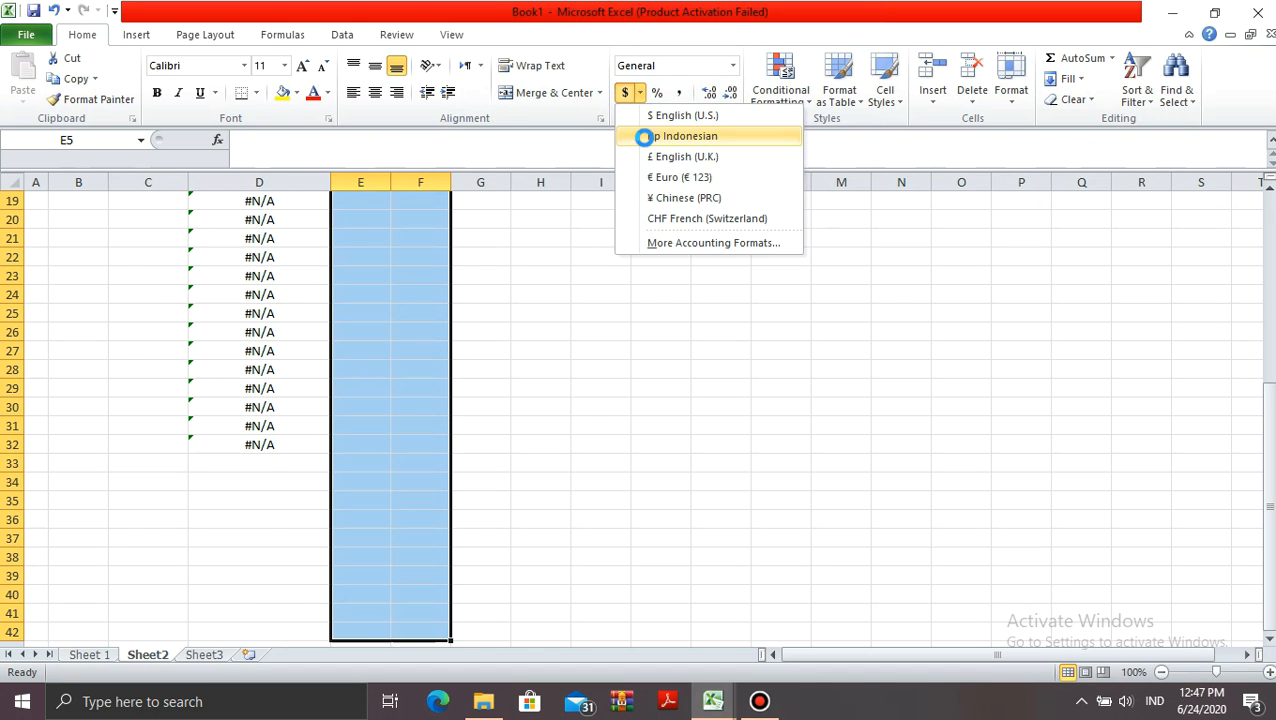
{"action": "left_click", "coordinate": [646, 139]}
Enter 100000000 as the Kas debit amount in cell E5
{"action": "key", "text": "Right"}
{"action": "key", "text": "Left"}
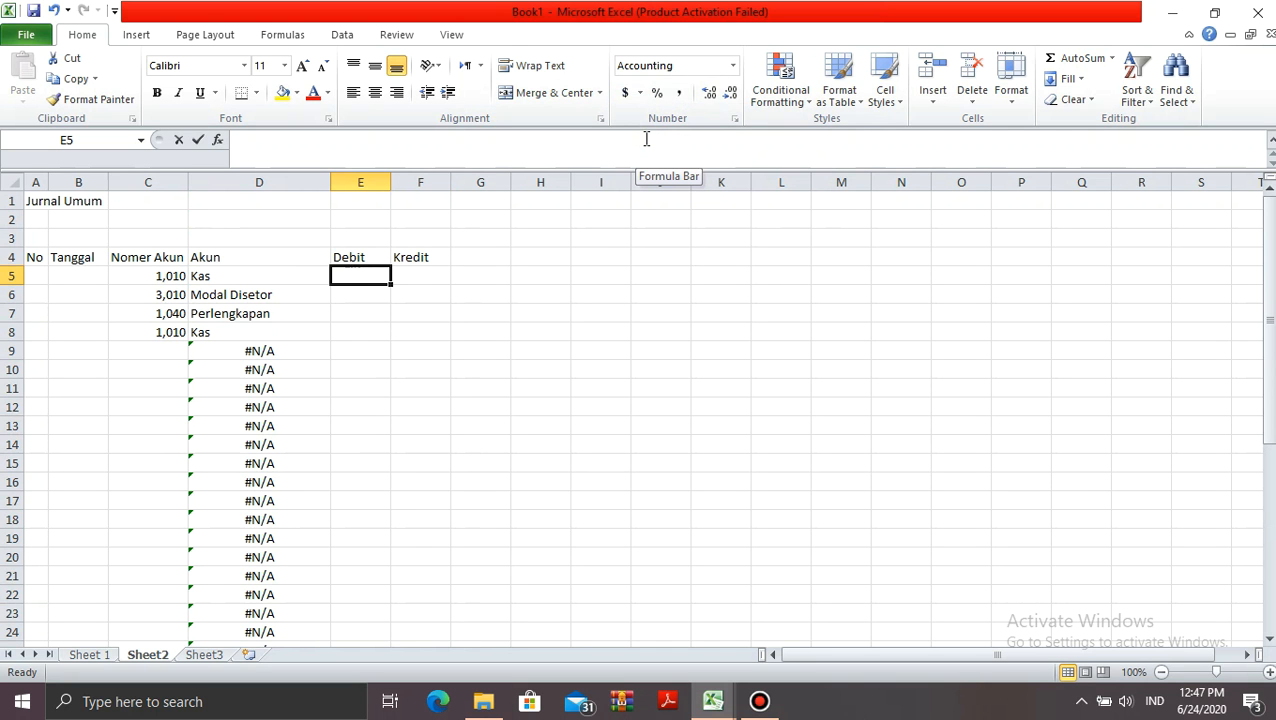
{"action": "type", "text": "100,000,000"}
{"action": "key", "text": "Return"}
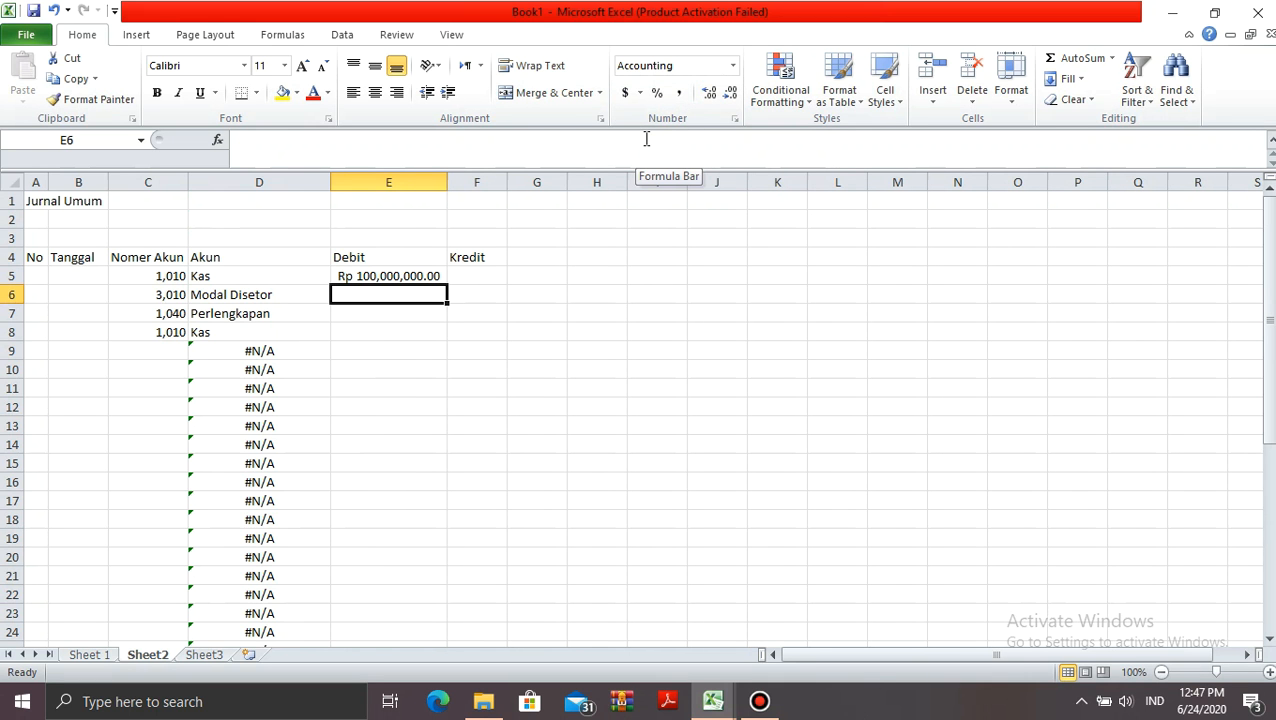
Copy the Kas debit amount from E5 to the Modal Disetor Kredit cell F6 and autofit column F
{"action": "key", "text": "Up"}
{"action": "key", "text": "ctrl+c"}
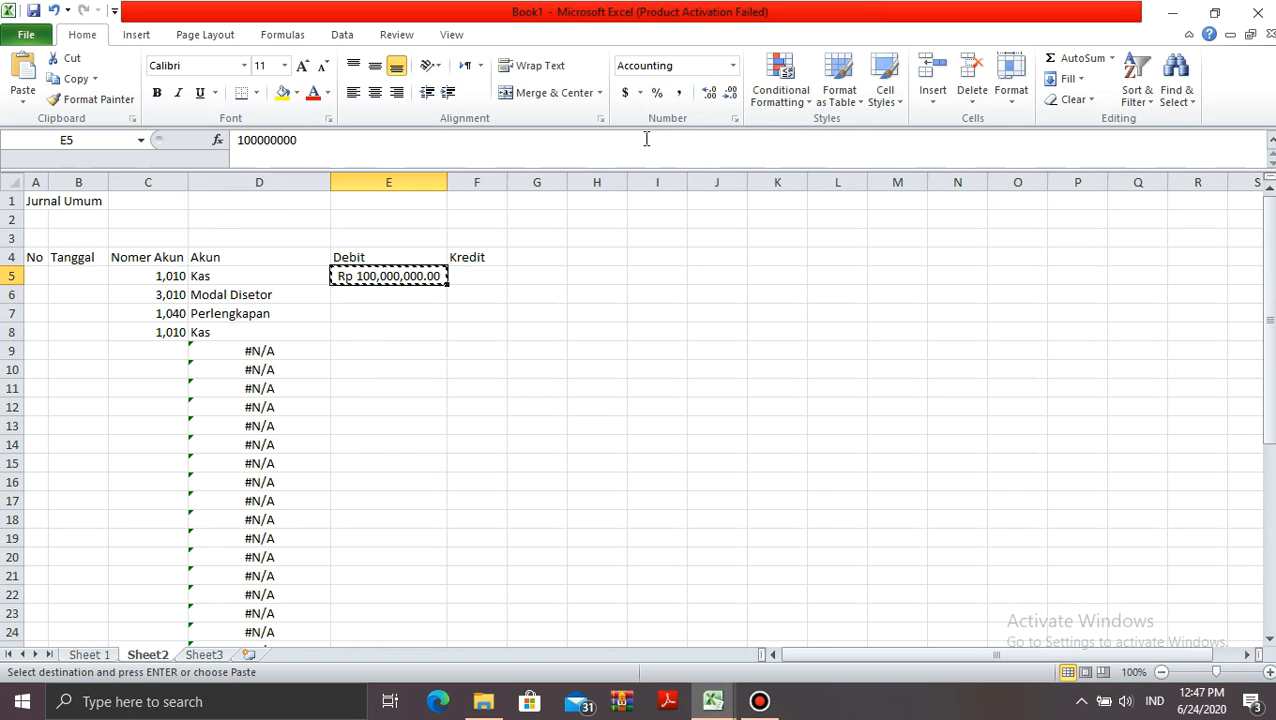
{"action": "key", "text": "Down"}
{"action": "key", "text": "Right"}
{"action": "key", "text": "ctrl+v"}
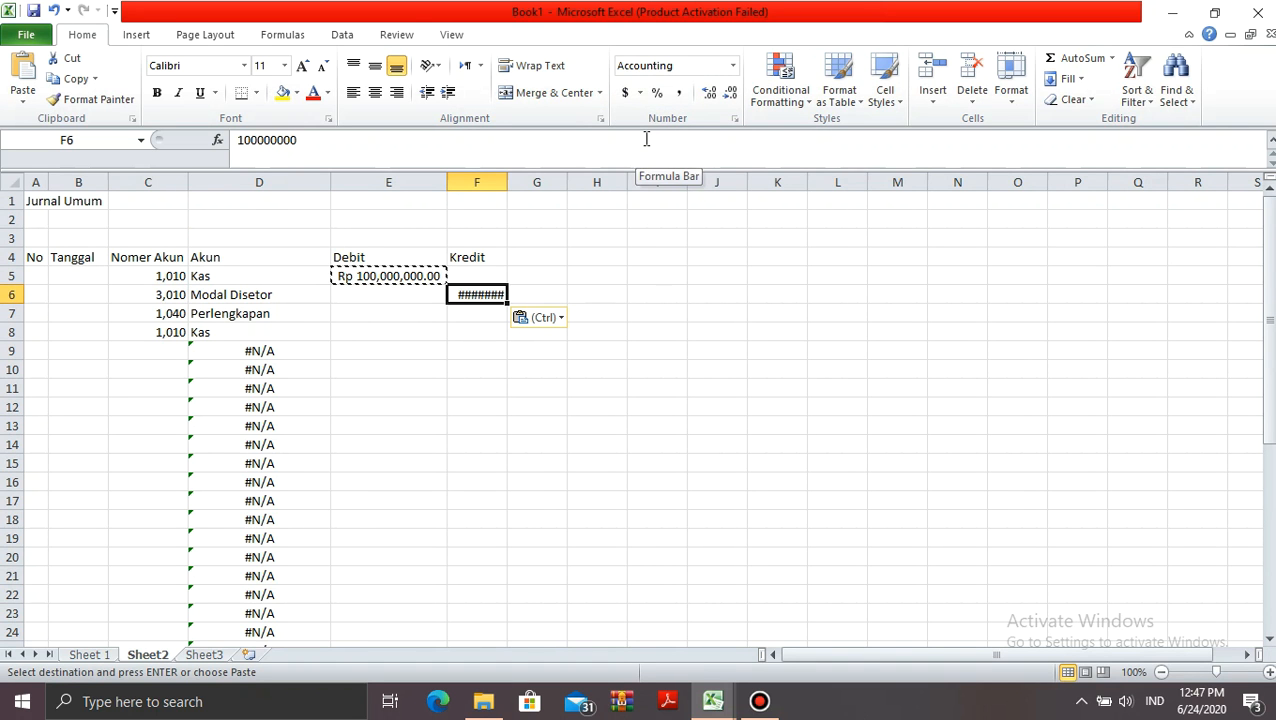
{"action": "left_click", "coordinate": [464, 407]}
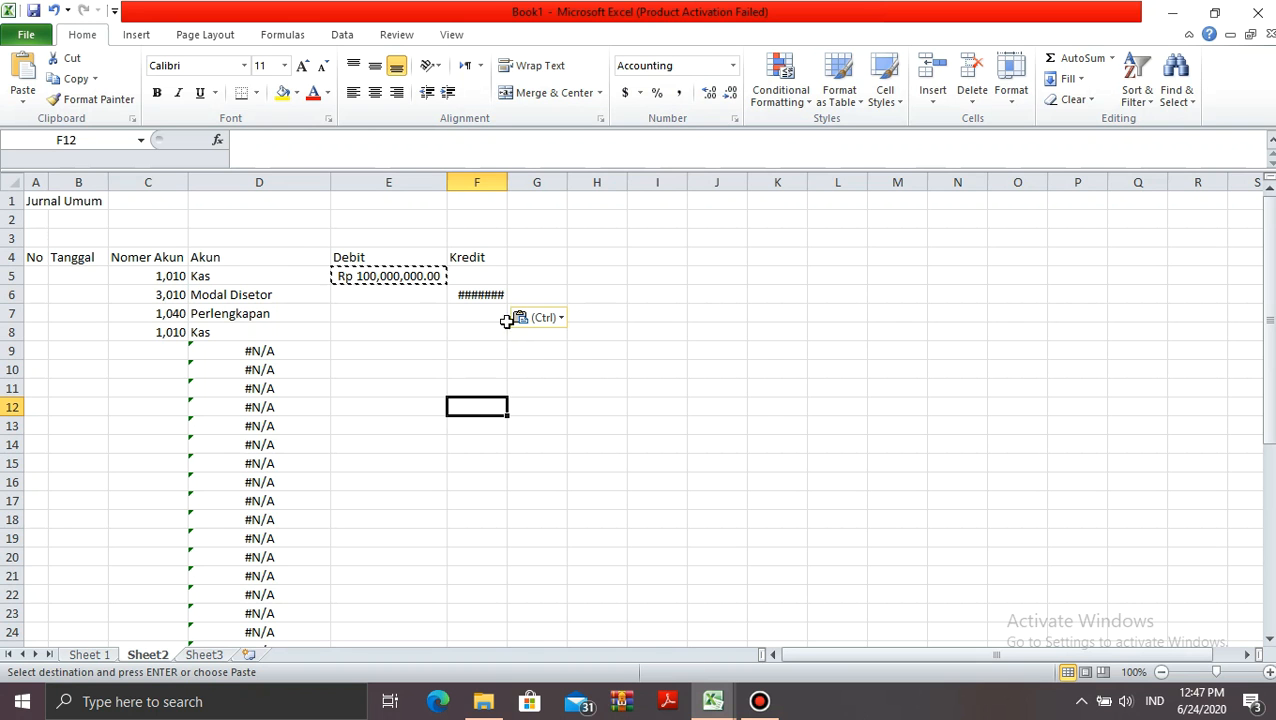
{"action": "double_click", "coordinate": [505, 181]}
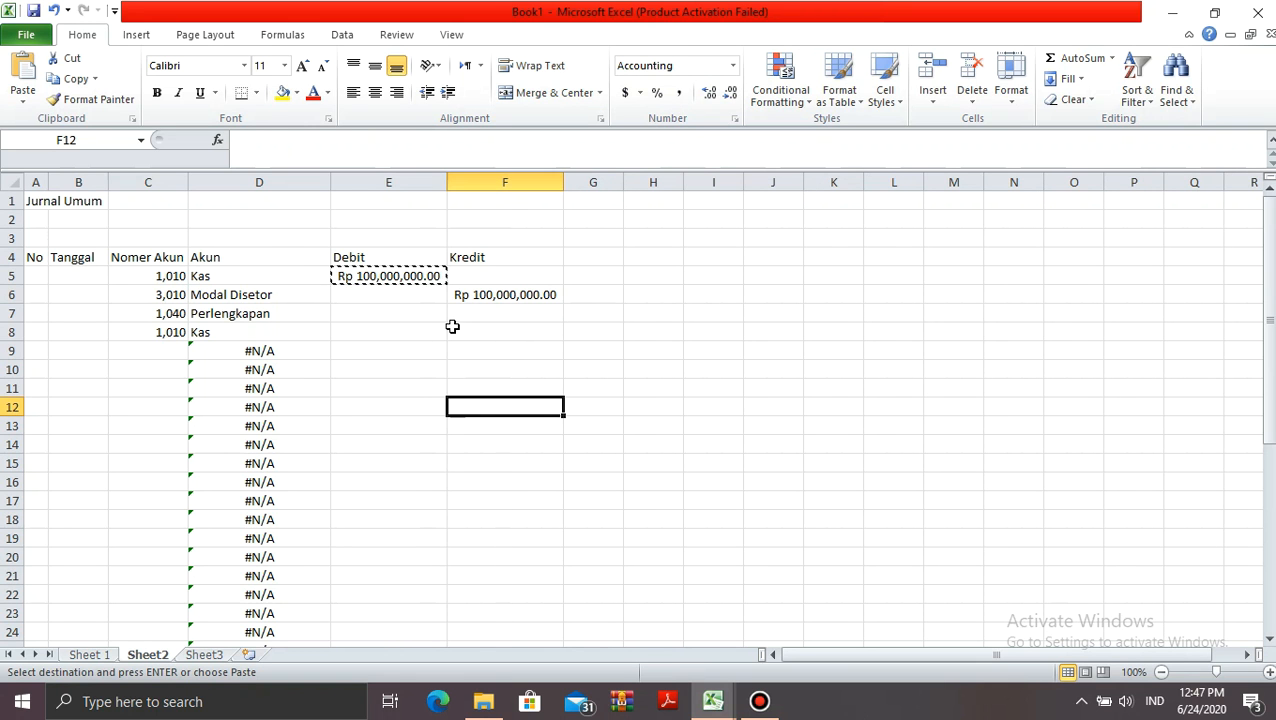
Enter 20000000 as the Perlengkapan debit amount in cell E7
{"action": "left_click", "coordinate": [381, 355]}
{"action": "key", "text": "Up"}
{"action": "key", "text": "Up"}
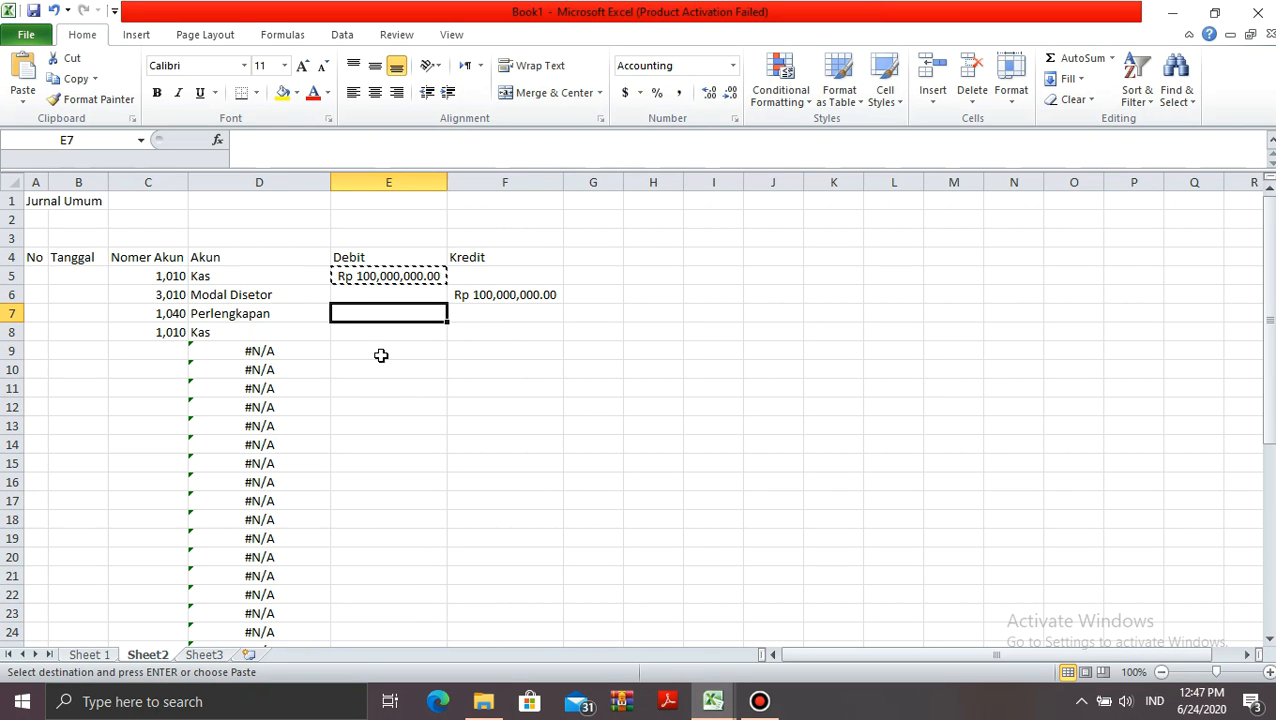
{"action": "type", "text": "20"}
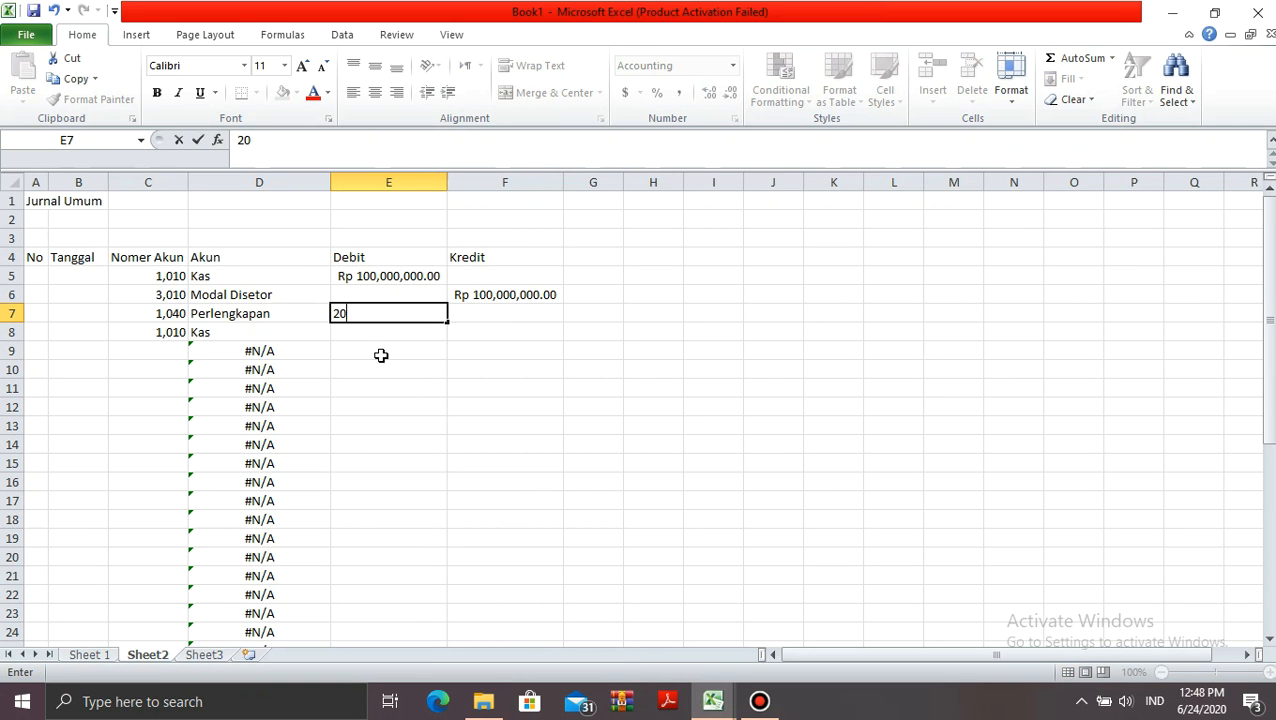
{"action": "type", "text": "00000"}
{"action": "key", "text": "Return"}
Copy the Perlengkapan debit amount from E7 to the Kredit cell F8 of the second Kas row
{"action": "key", "text": "Up"}
{"action": "key", "text": "ctrl+c"}
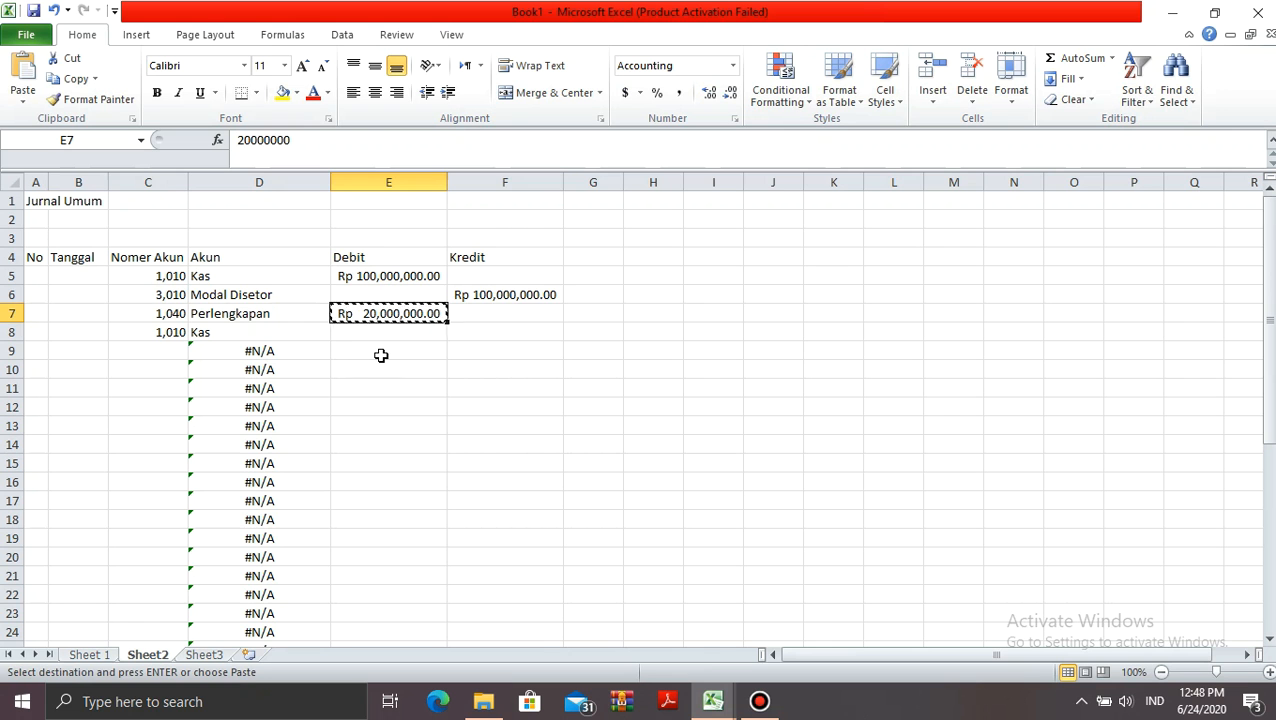
{"action": "key", "text": "Down"}
{"action": "key", "text": "Right"}
{"action": "key", "text": "ctrl+v"}
Remove both decimal places from the Debit and Kredit amounts in E5:F8
{"action": "key", "text": "Up"}
{"action": "key", "text": "Up"}
{"action": "key", "text": "Up"}
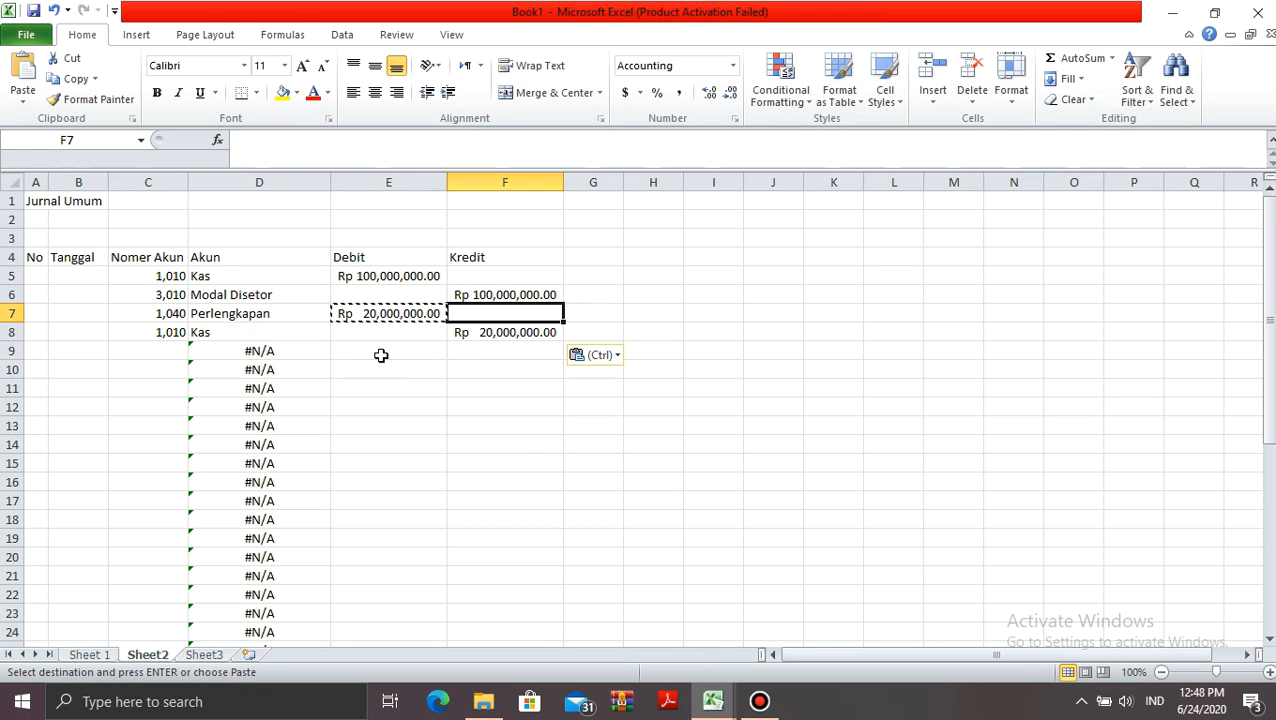
{"action": "key", "text": "Left"}
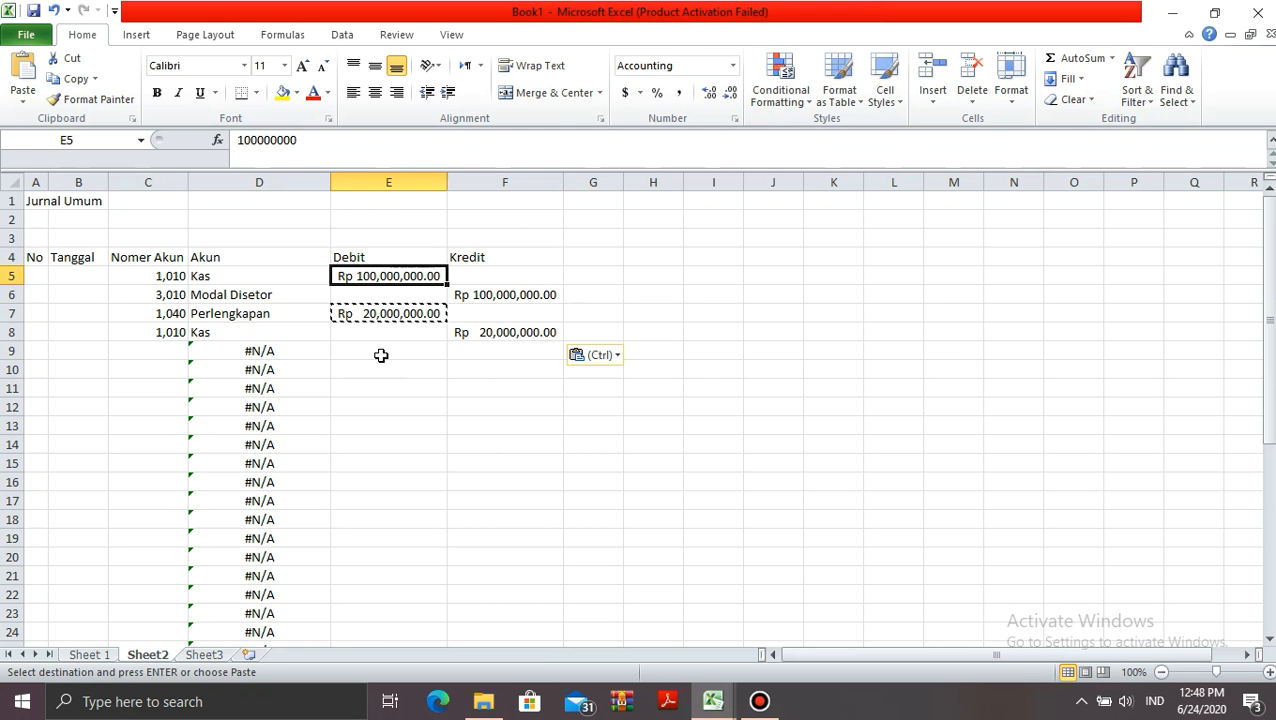
{"action": "key", "text": "Right"}
{"action": "key", "text": "Right"}
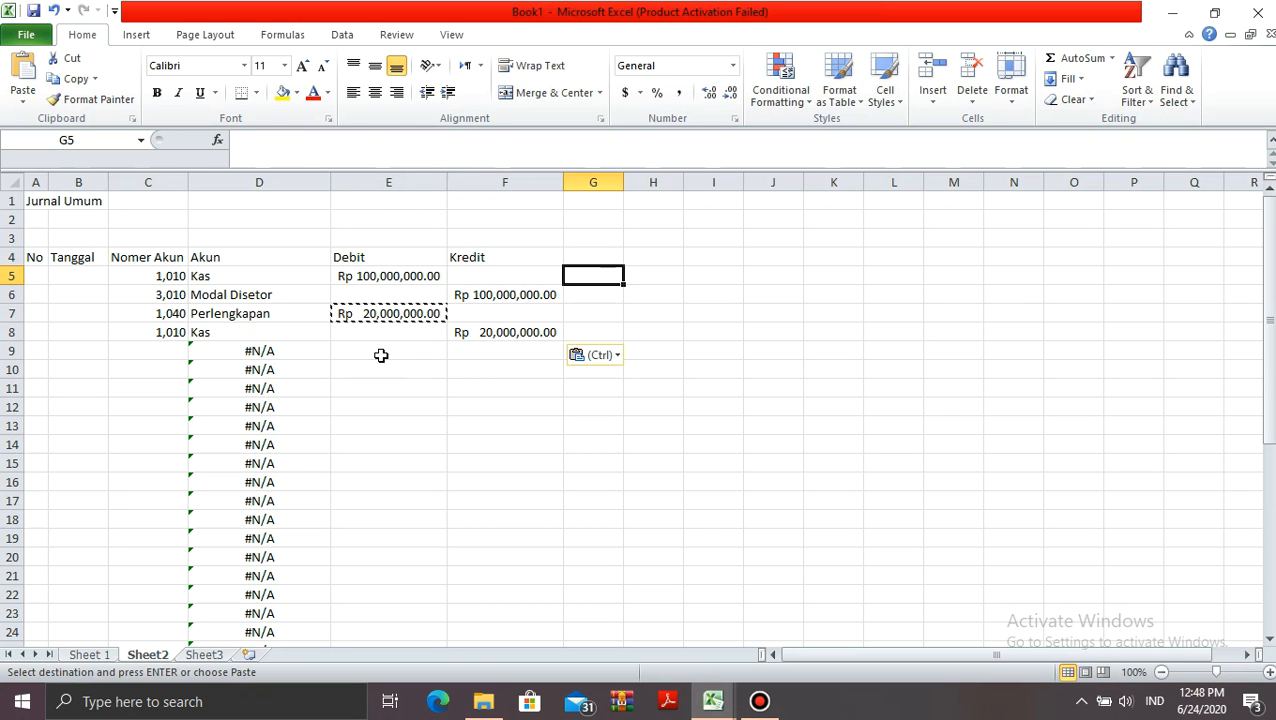
{"action": "key", "text": "Escape"}
{"action": "key", "text": "Left"}
{"action": "key", "text": "Left"}
{"action": "key", "text": "shift+Right"}
{"action": "key", "text": "shift+Down"}
{"action": "key", "text": "shift+Down"}
{"action": "key", "text": "shift+Down"}
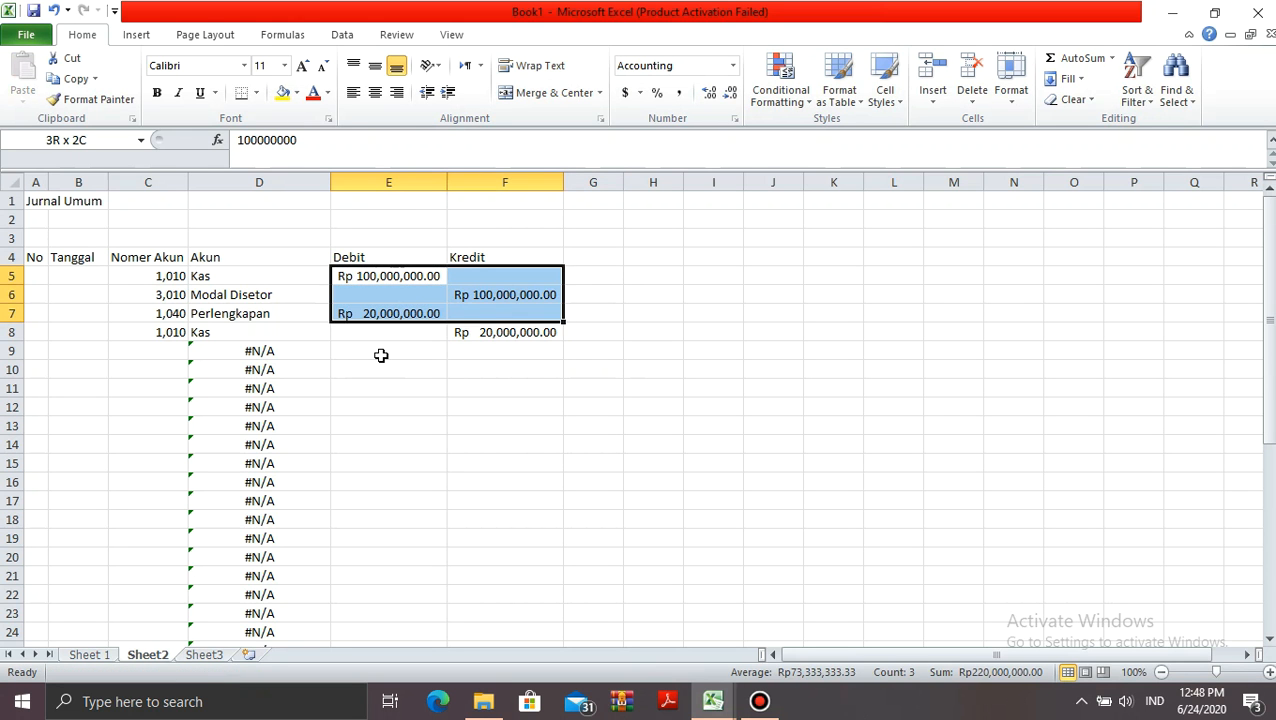
{"action": "left_click", "coordinate": [731, 95]}
{"action": "left_click", "coordinate": [731, 95]}
{"action": "key", "text": "Return"}
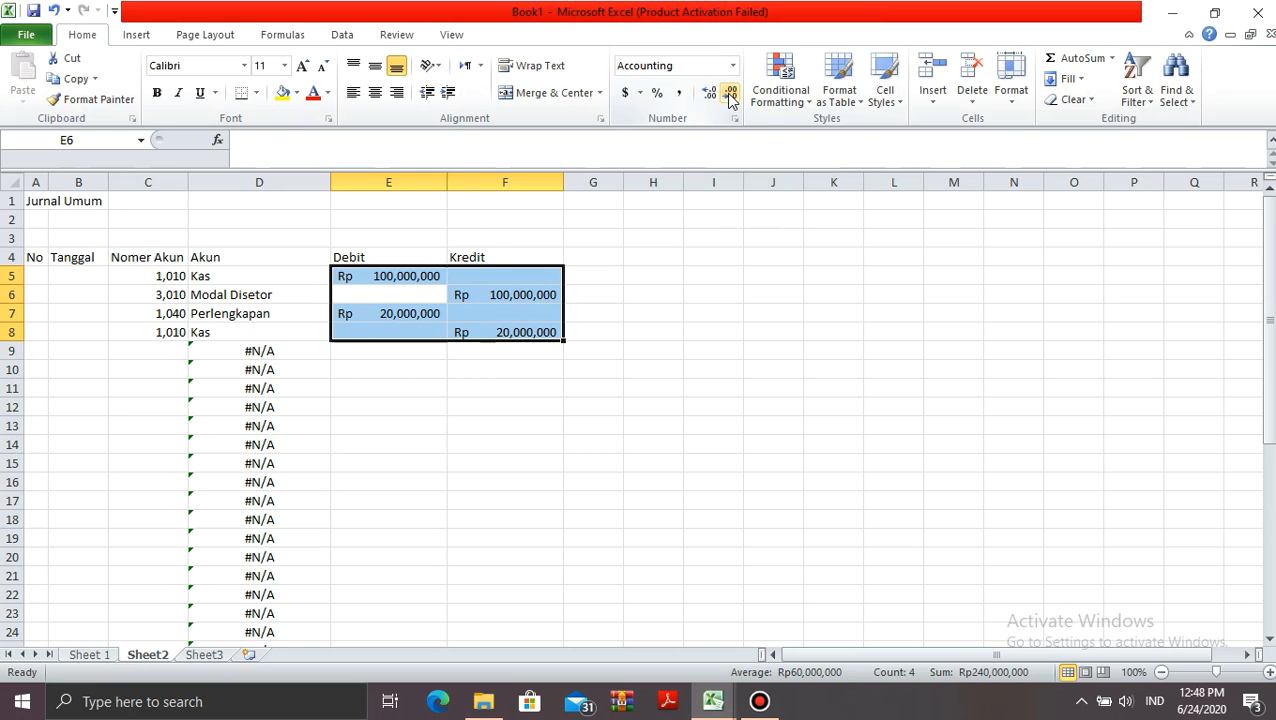
{"action": "key", "text": "Down"}
{"action": "key", "text": "Down"}
{"action": "key", "text": "Down"}
{"action": "key", "text": "Down"}
{"action": "key", "text": "Down"}
{"action": "key", "text": "Up"}
{"action": "key", "text": "Up"}
{"action": "key", "text": "Up"}
{"action": "key", "text": "Up"}
{"action": "key", "text": "Up"}
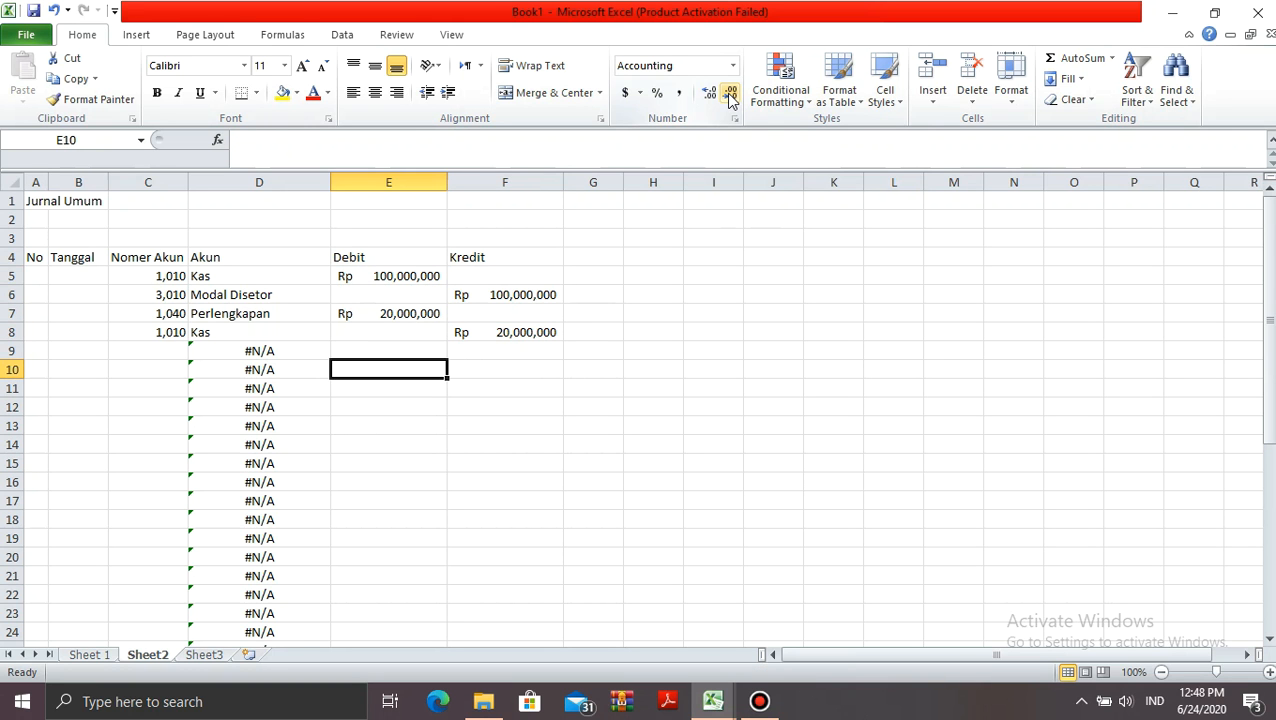
Merge and center the Jurnal Umum title across A1:F2 and align it vertically to the middle
{"action": "key", "text": "Up"}
{"action": "key", "text": "Up"}
{"action": "key", "text": "Up"}
{"action": "key", "text": "Up"}
{"action": "key", "text": "Up"}
{"action": "key", "text": "Left"}
{"action": "key", "text": "Left"}
{"action": "key", "text": "Left"}
{"action": "key", "text": "Left"}
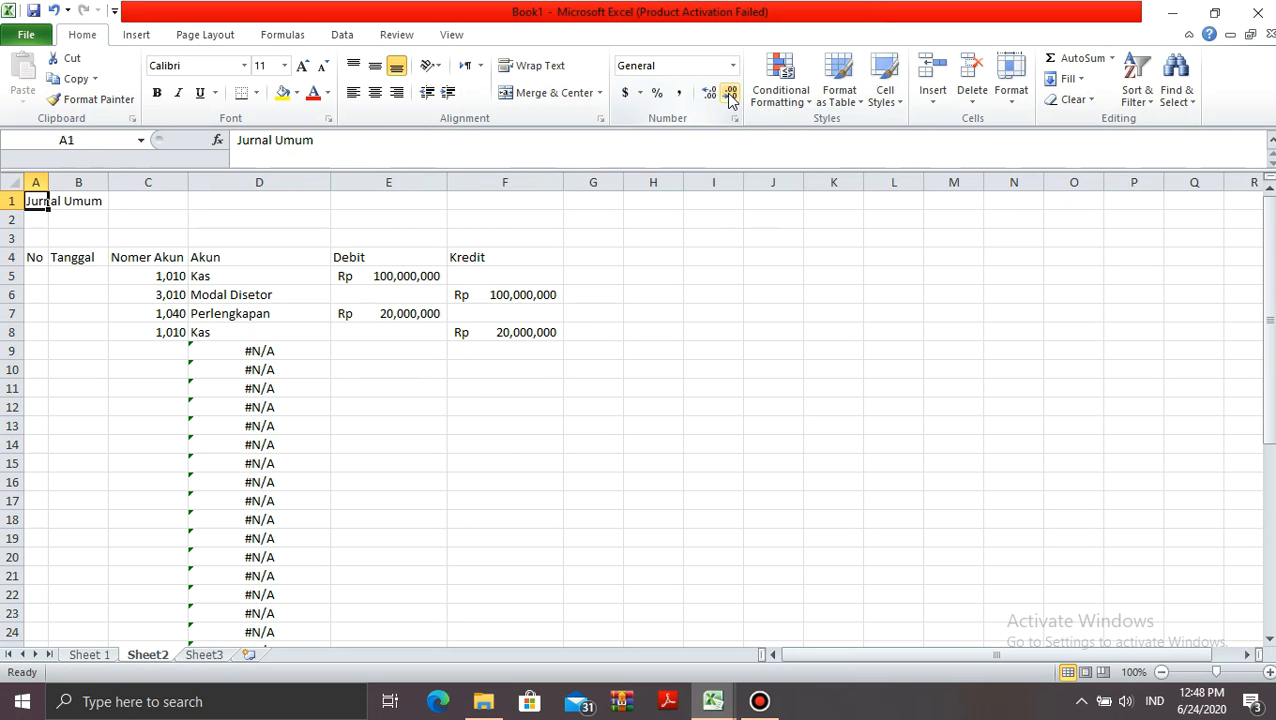
{"action": "key", "text": "shift+Right"}
{"action": "key", "text": "shift+Right"}
{"action": "key", "text": "shift+Right"}
{"action": "key", "text": "shift+Right"}
{"action": "key", "text": "shift+Right"}
{"action": "key", "text": "shift+Down"}
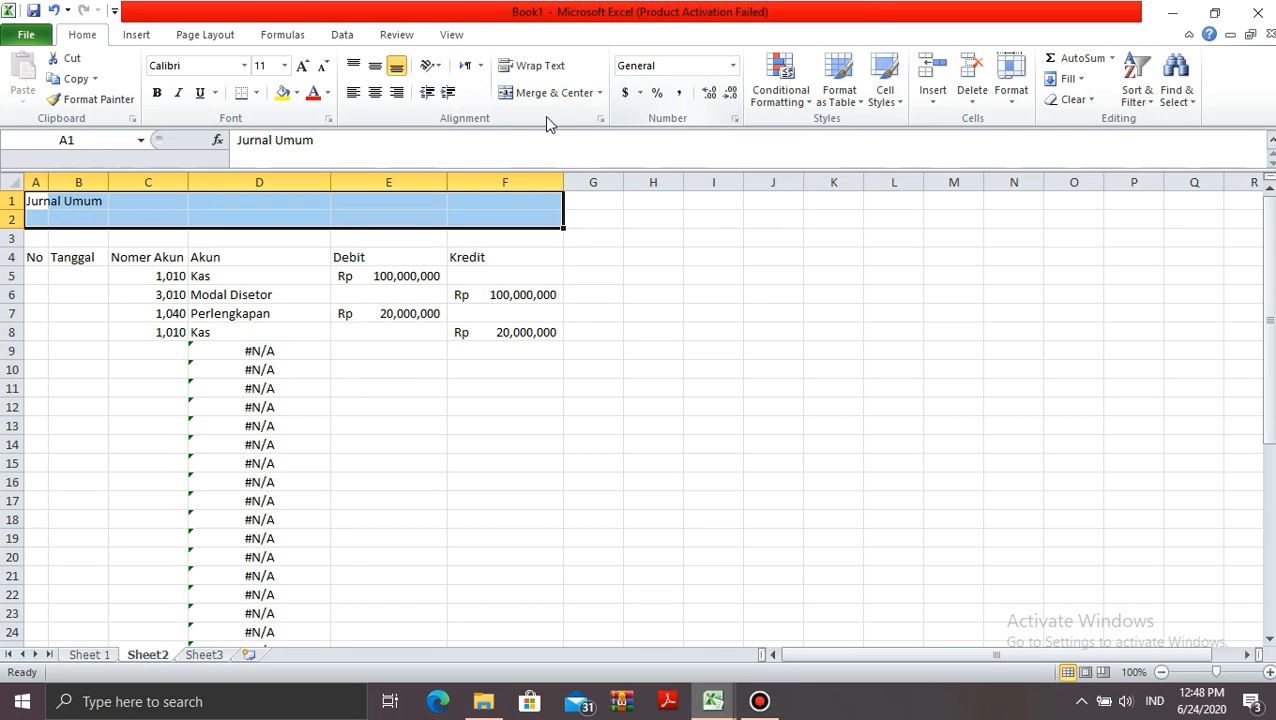
{"action": "left_click", "coordinate": [537, 100]}
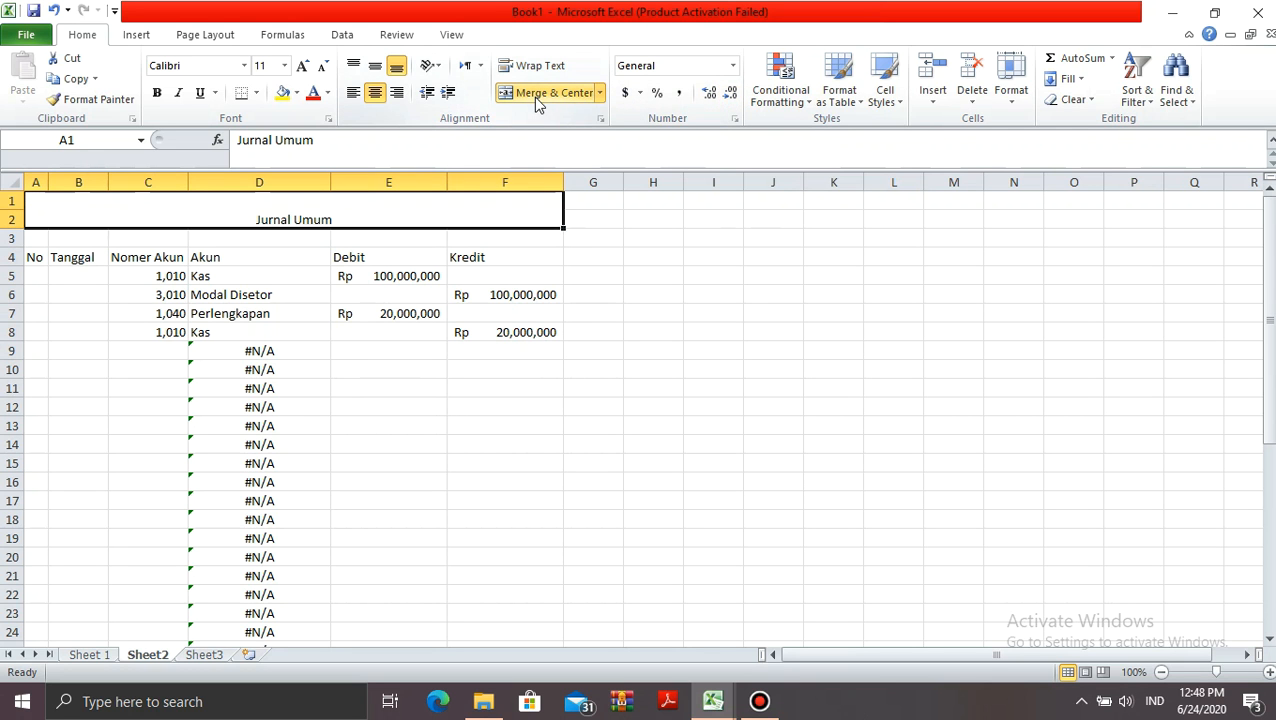
{"action": "left_click", "coordinate": [376, 68]}
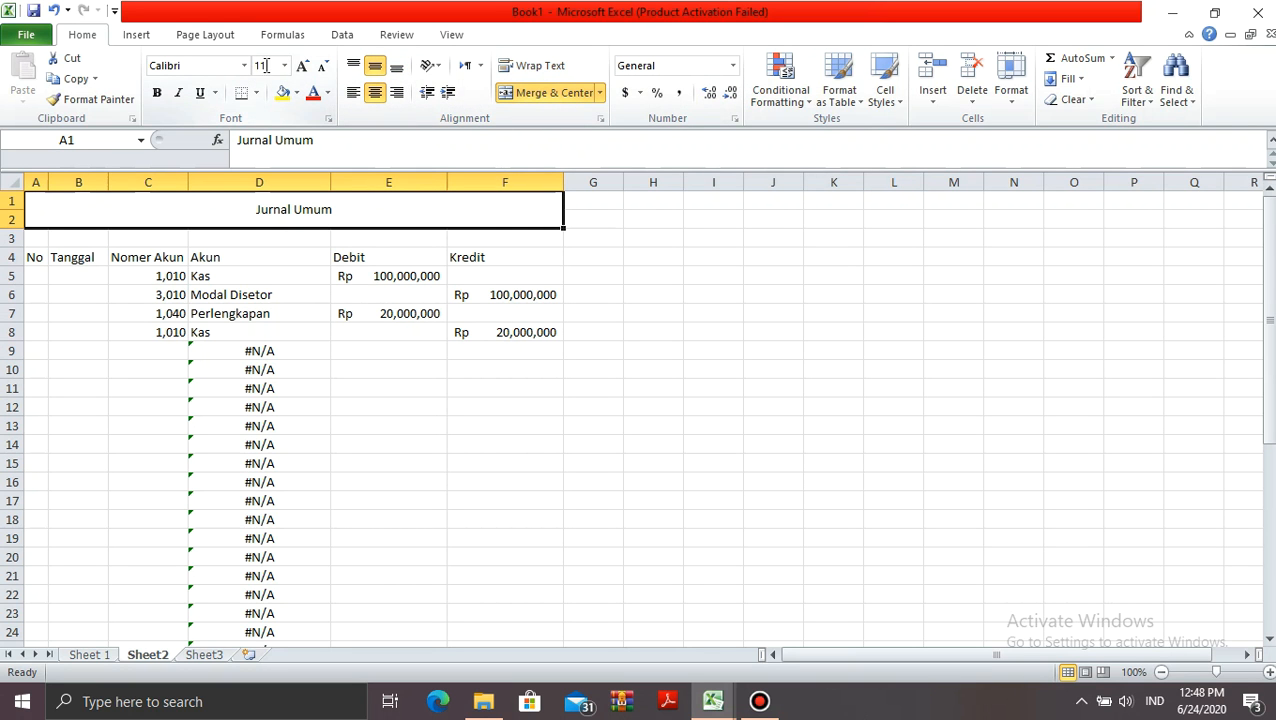
Increase the Jurnal Umum title's font size to 14 and make it bold
{"action": "left_click", "coordinate": [302, 66]}
{"action": "left_click", "coordinate": [302, 66]}
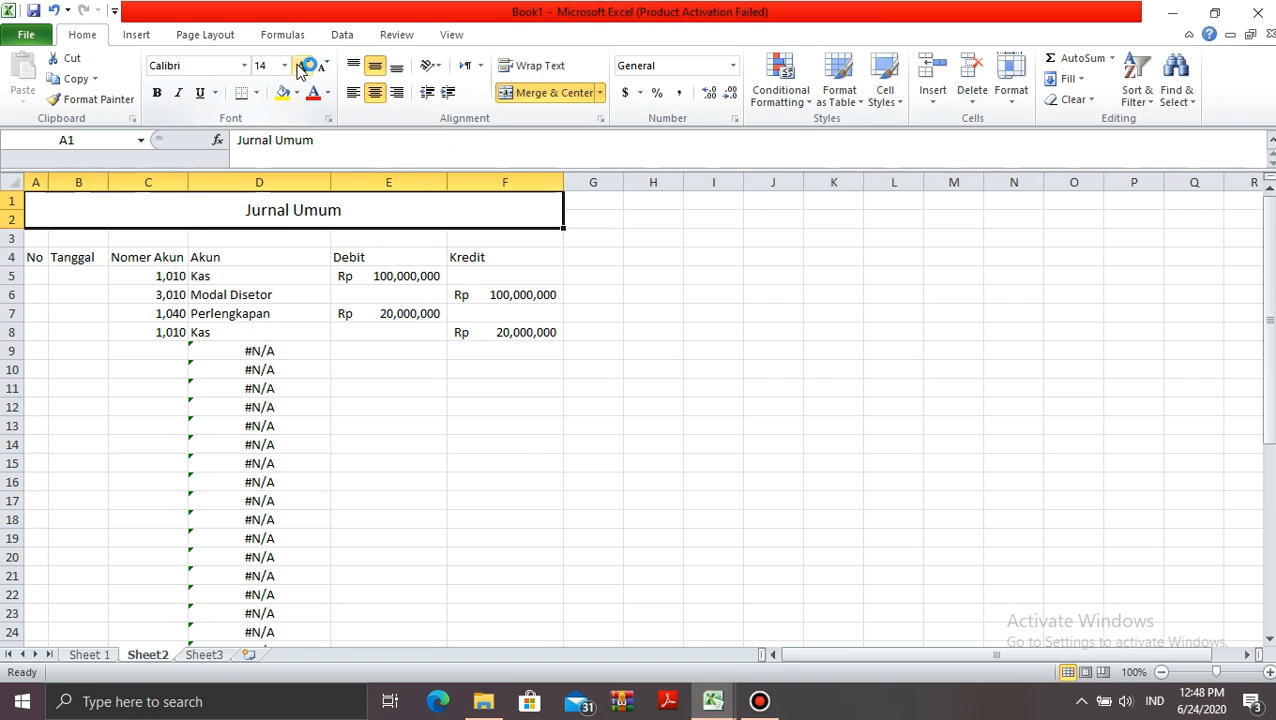
{"action": "left_click", "coordinate": [156, 92]}
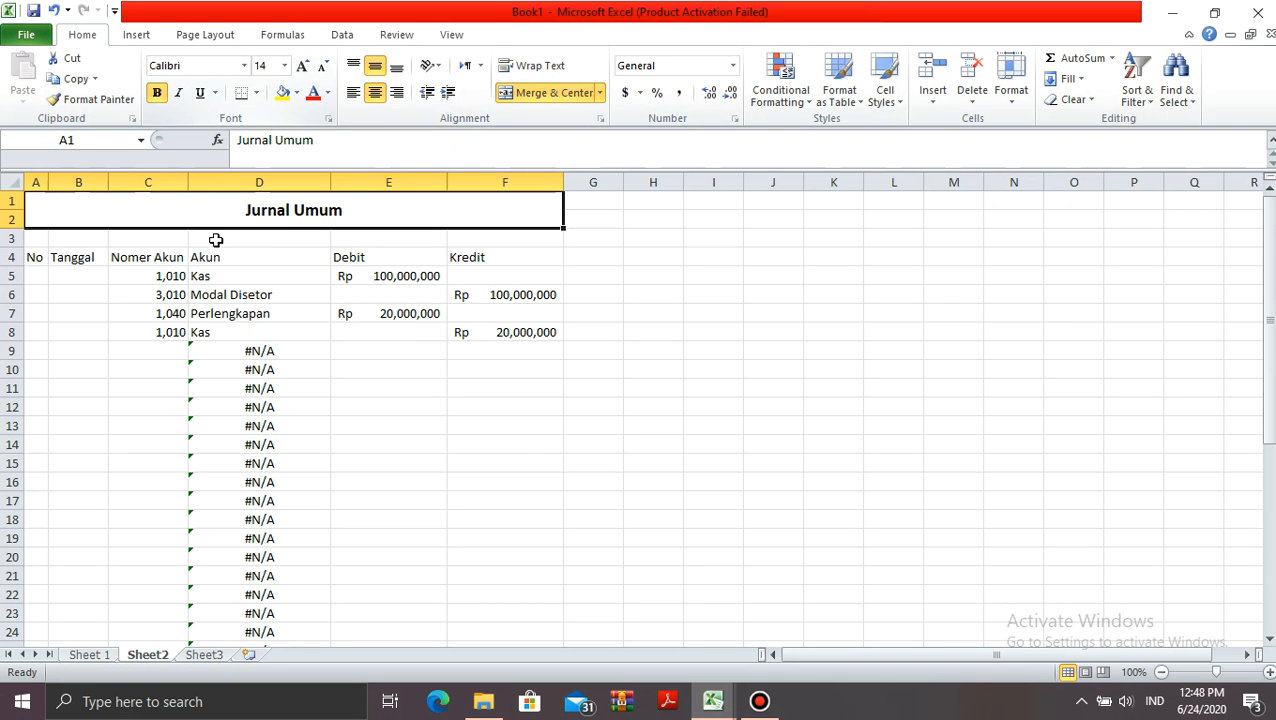
Insert an entire row above the table's header row 4
{"action": "left_click", "coordinate": [229, 273]}
{"action": "key", "text": "Up"}
{"action": "key", "text": "Right"}
{"action": "key", "text": "Right"}
{"action": "key", "text": "Right"}
{"action": "key", "text": "Left"}
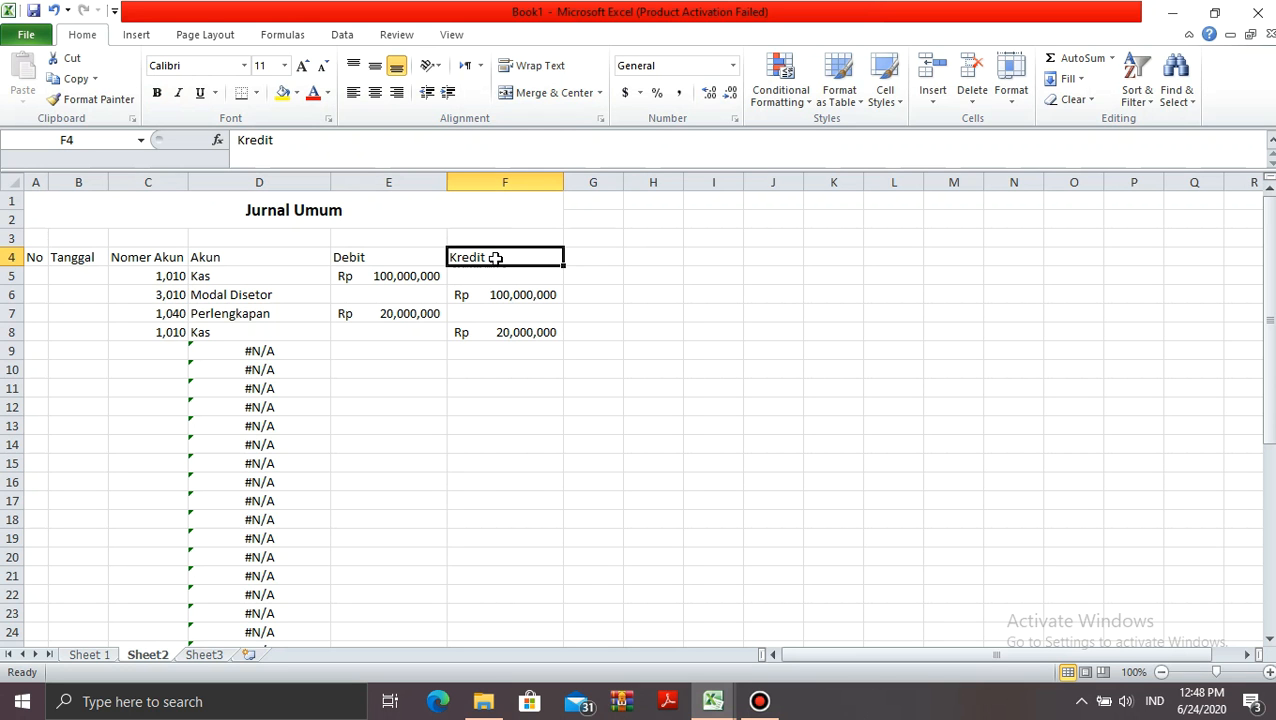
{"action": "right_click", "coordinate": [495, 258]}
{"action": "left_click", "coordinate": [555, 381]}
{"action": "left_click", "coordinate": [541, 381]}
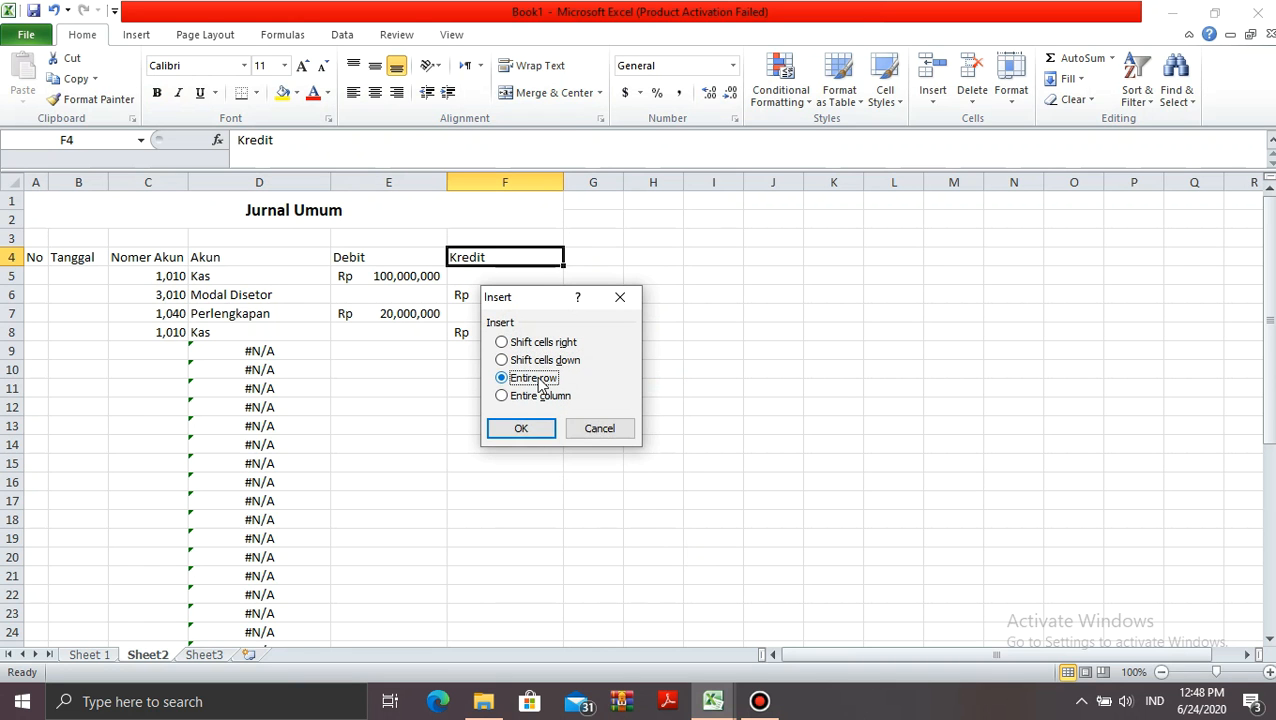
{"action": "left_click", "coordinate": [521, 428]}
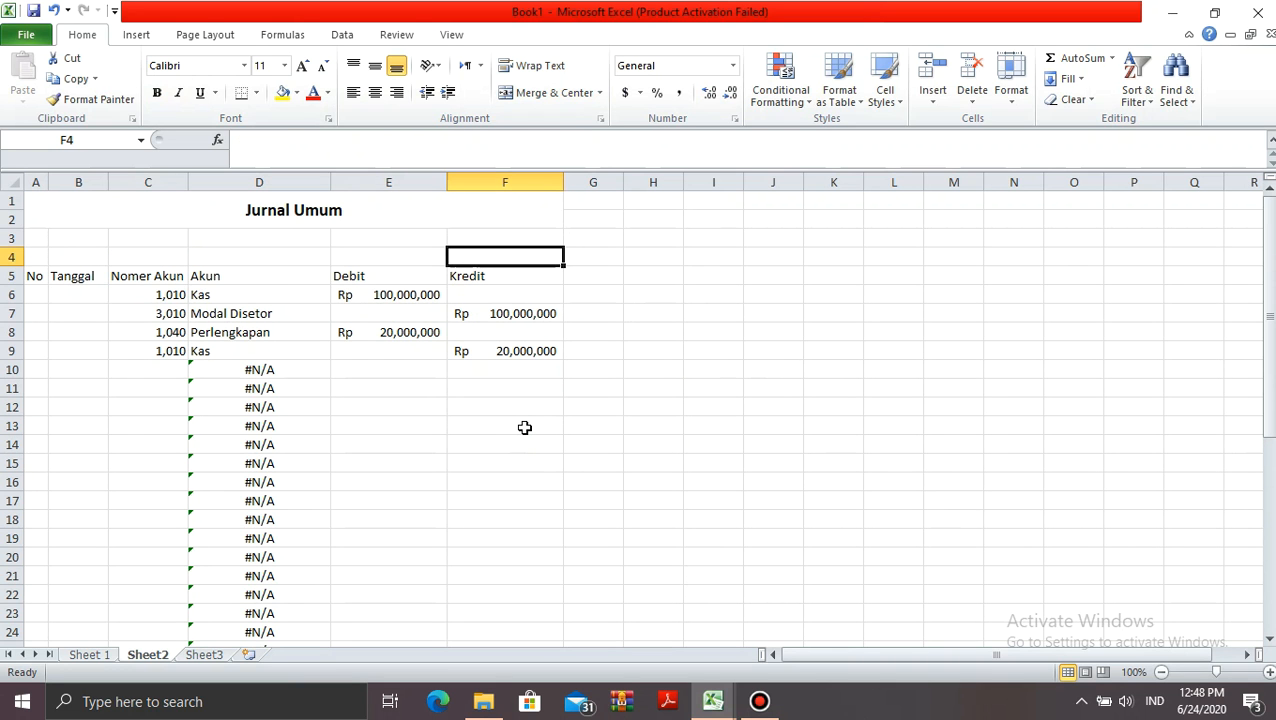
Merge and center cells A3:F3 beneath the Jurnal Umum title
{"action": "key", "text": "Up"}
{"action": "key", "text": "Up"}
{"action": "key", "text": "Down"}
{"action": "key", "text": "Left"}
{"action": "key", "text": "Left"}
{"action": "key", "text": "Left"}
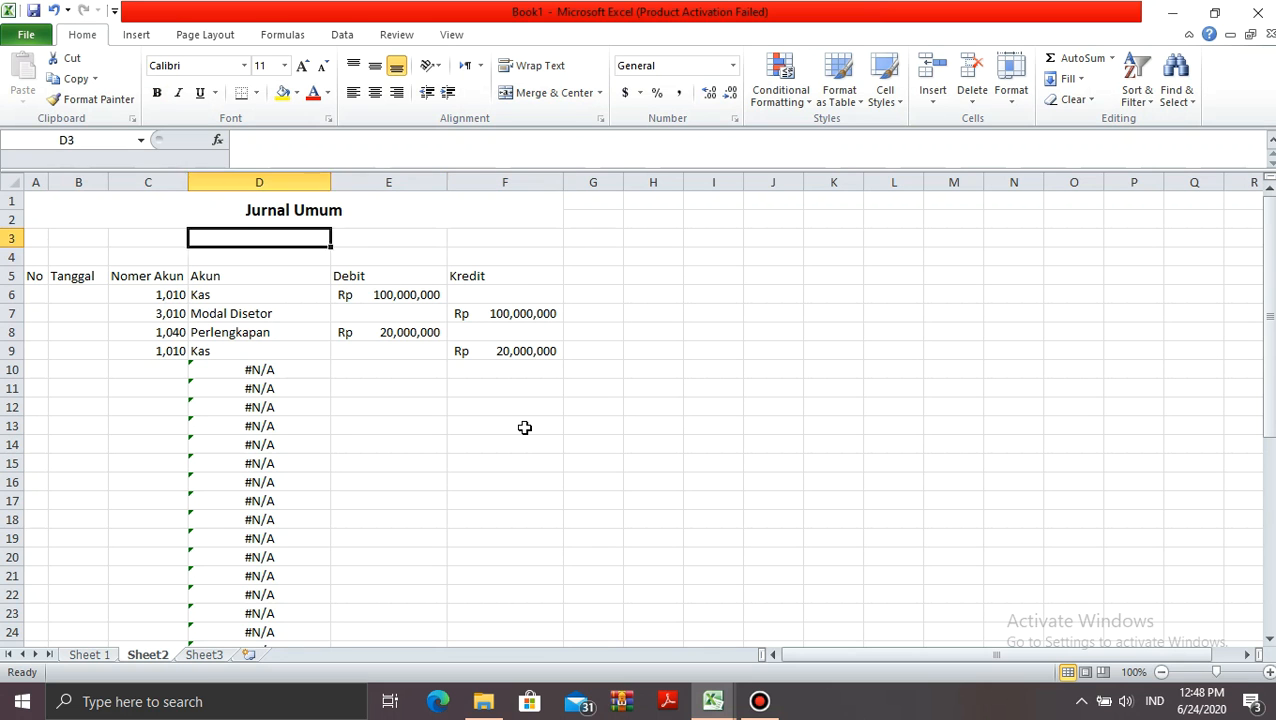
{"action": "key", "text": "Left"}
{"action": "key", "text": "shift+Right"}
{"action": "key", "text": "shift+Right"}
{"action": "key", "text": "shift+Right"}
{"action": "key", "text": "shift+Right"}
{"action": "key", "text": "shift+Right"}
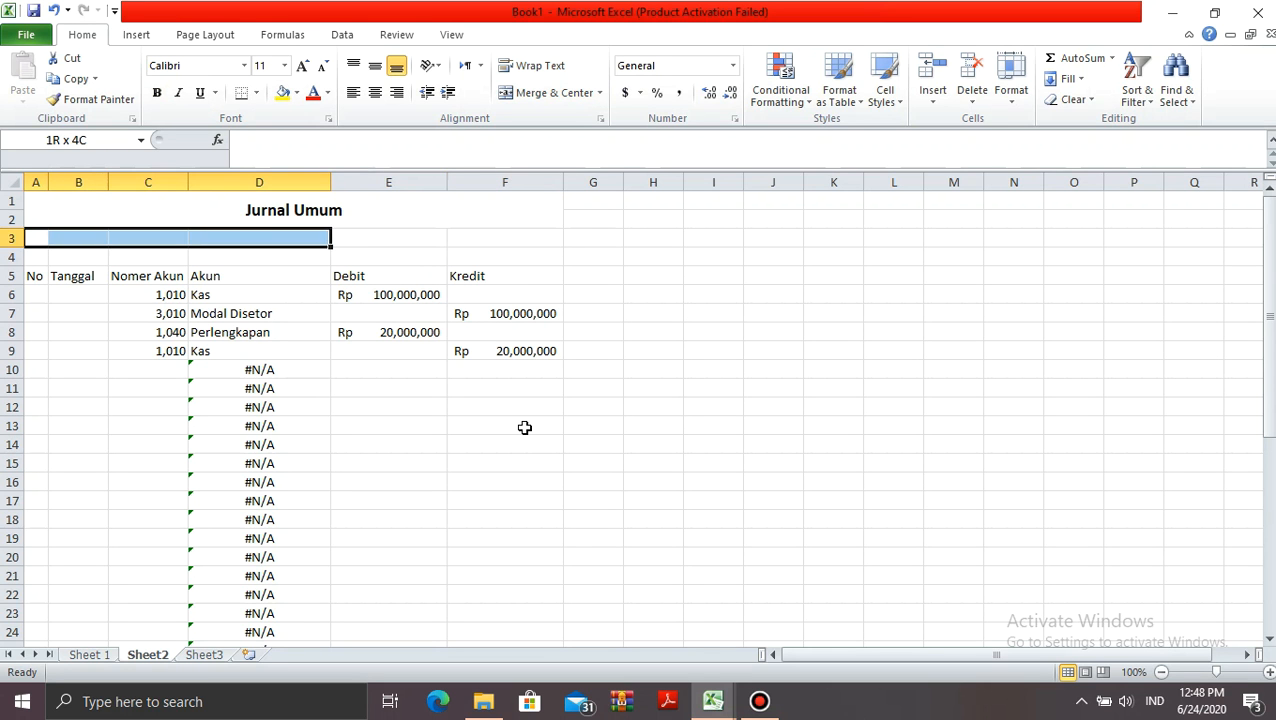
{"action": "left_click", "coordinate": [537, 95]}
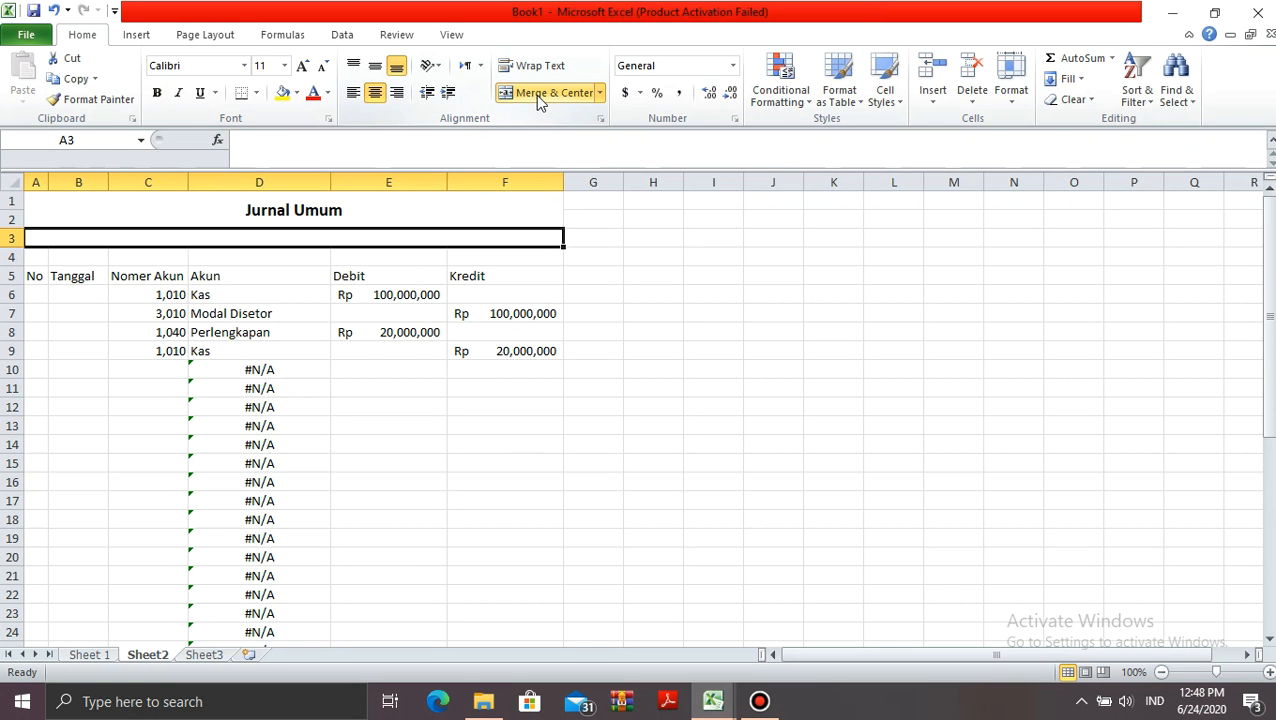
Enter the subtitle Periode Februari 2020 in the merged cell A3
{"action": "type", "text": "Periode"}
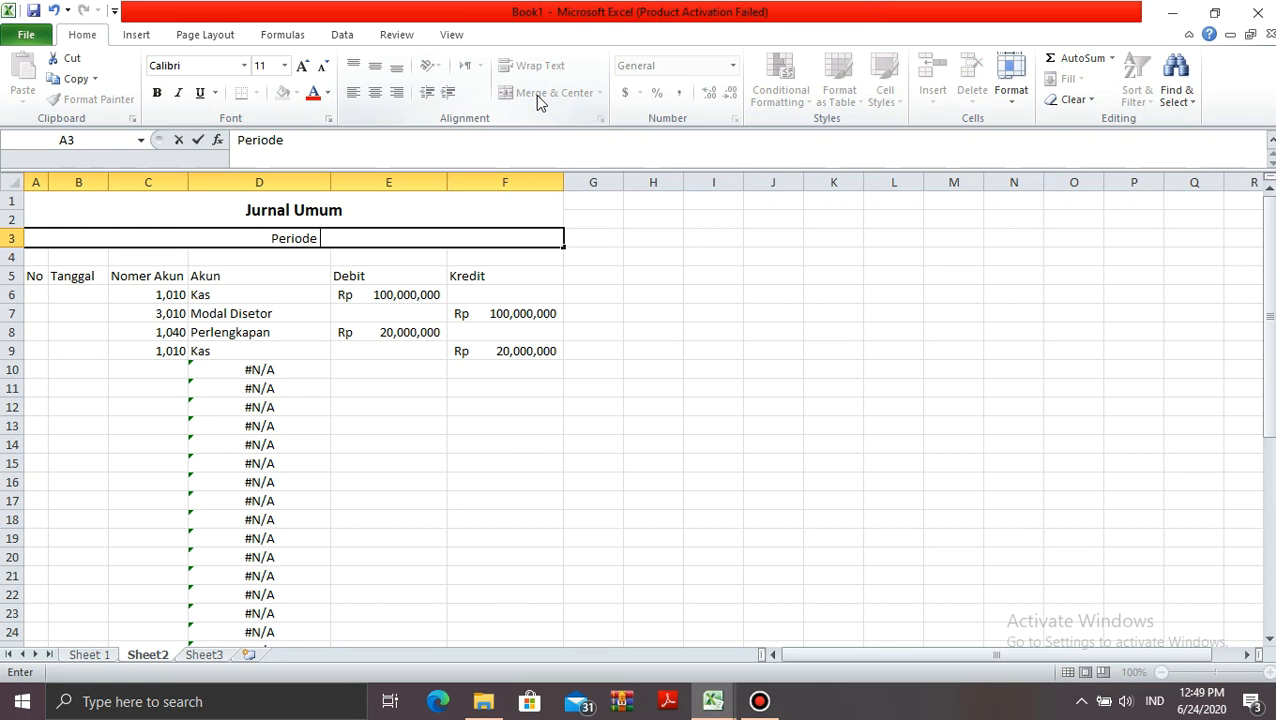
{"action": "type", "text": " Februa"}
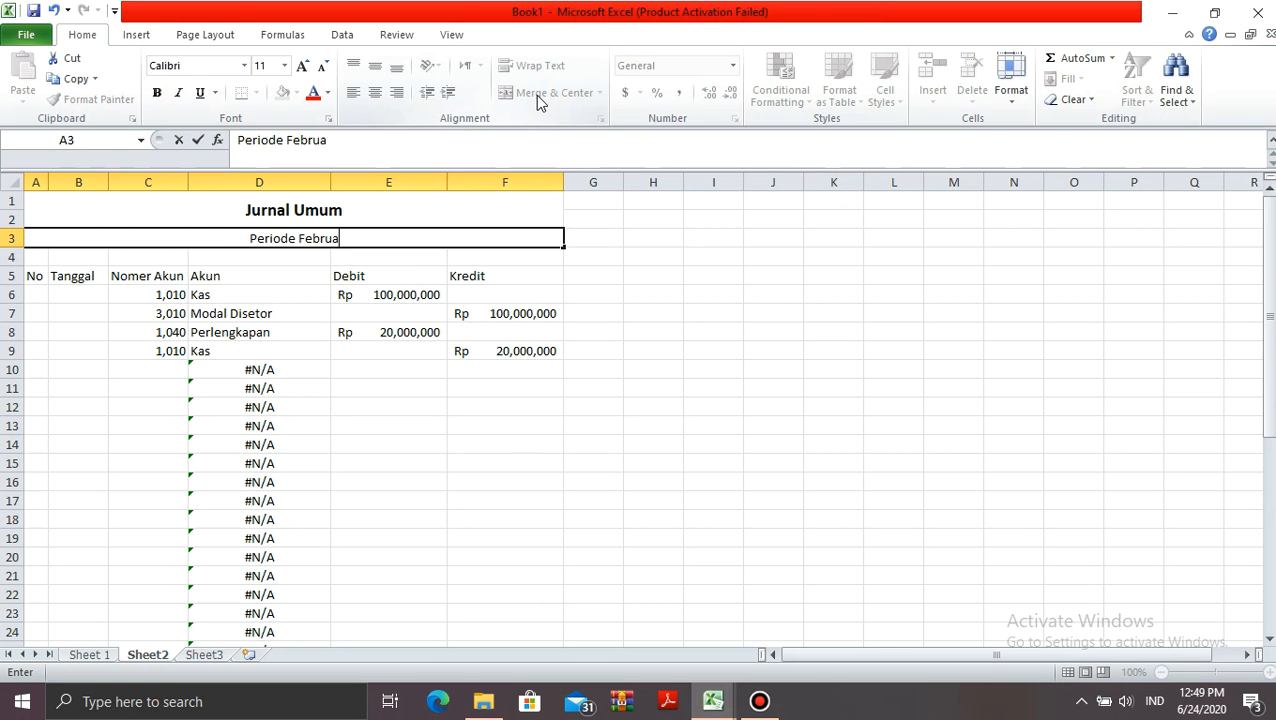
{"action": "type", "text": "ri 2020"}
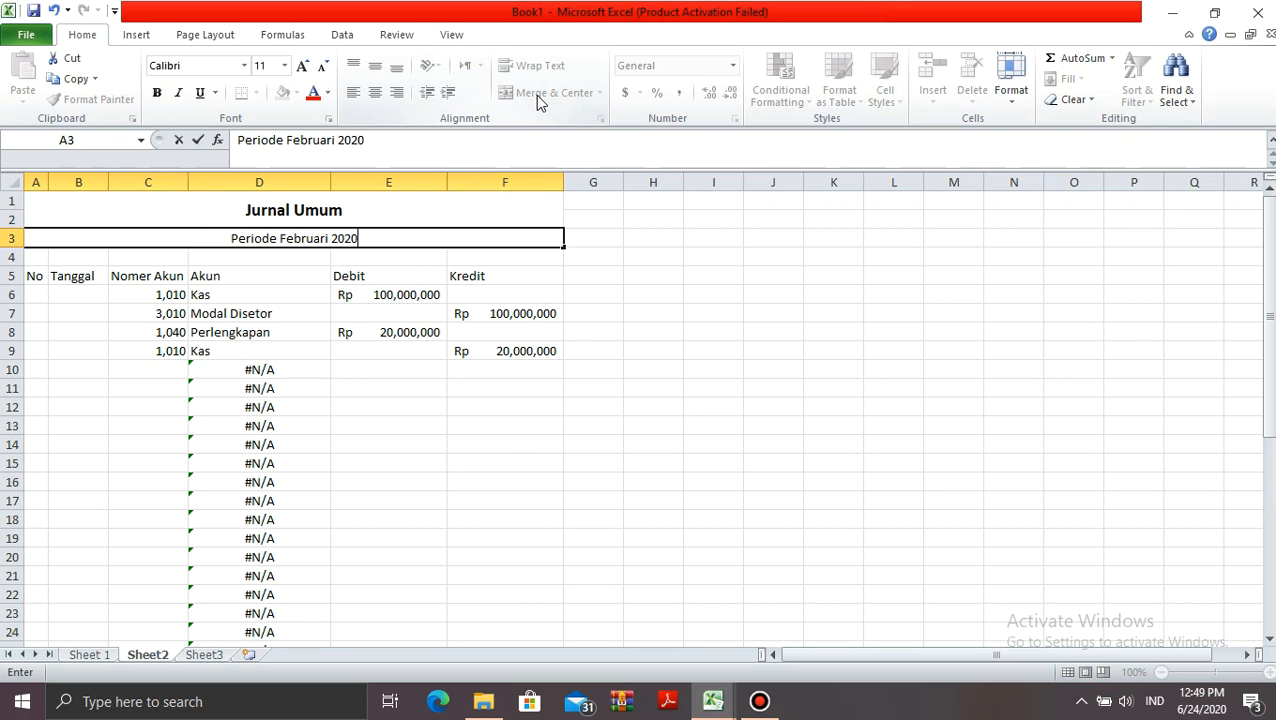
{"action": "key", "text": "Return"}
Apply all borders to the journal table range A5:F17
{"action": "key", "text": "Down"}
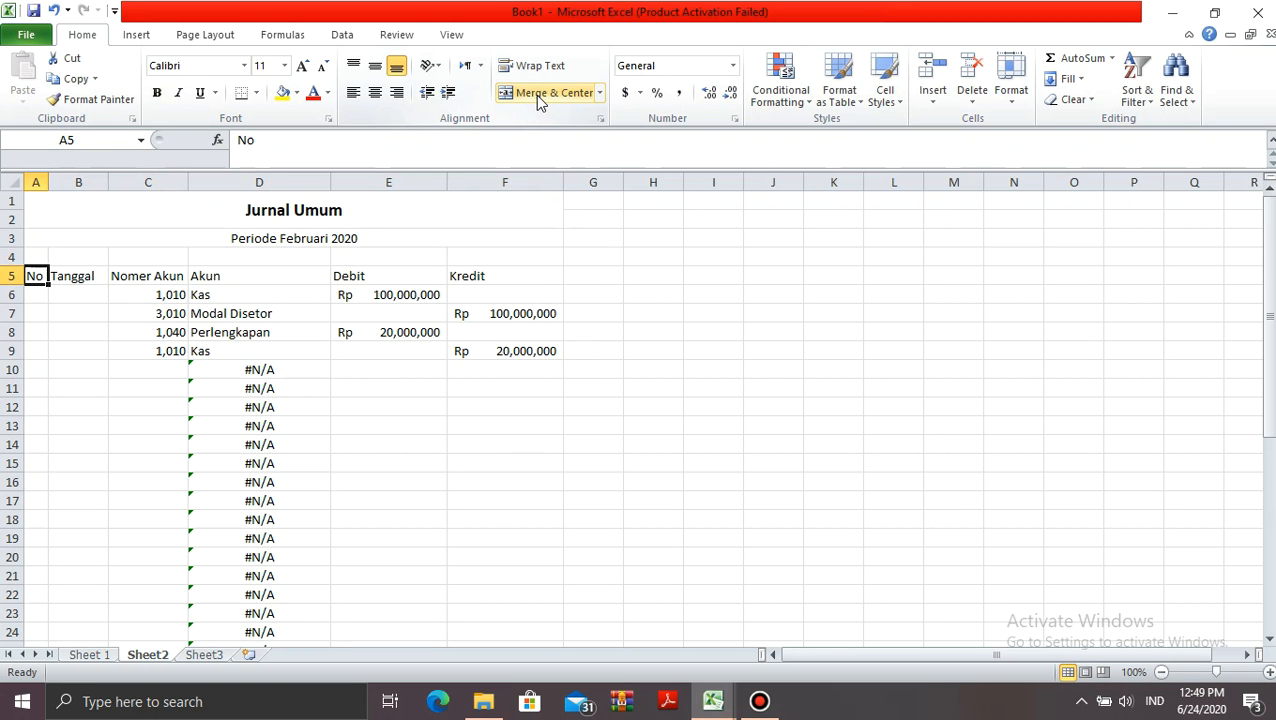
{"action": "key", "text": "shift+Right"}
{"action": "key", "text": "shift+Right"}
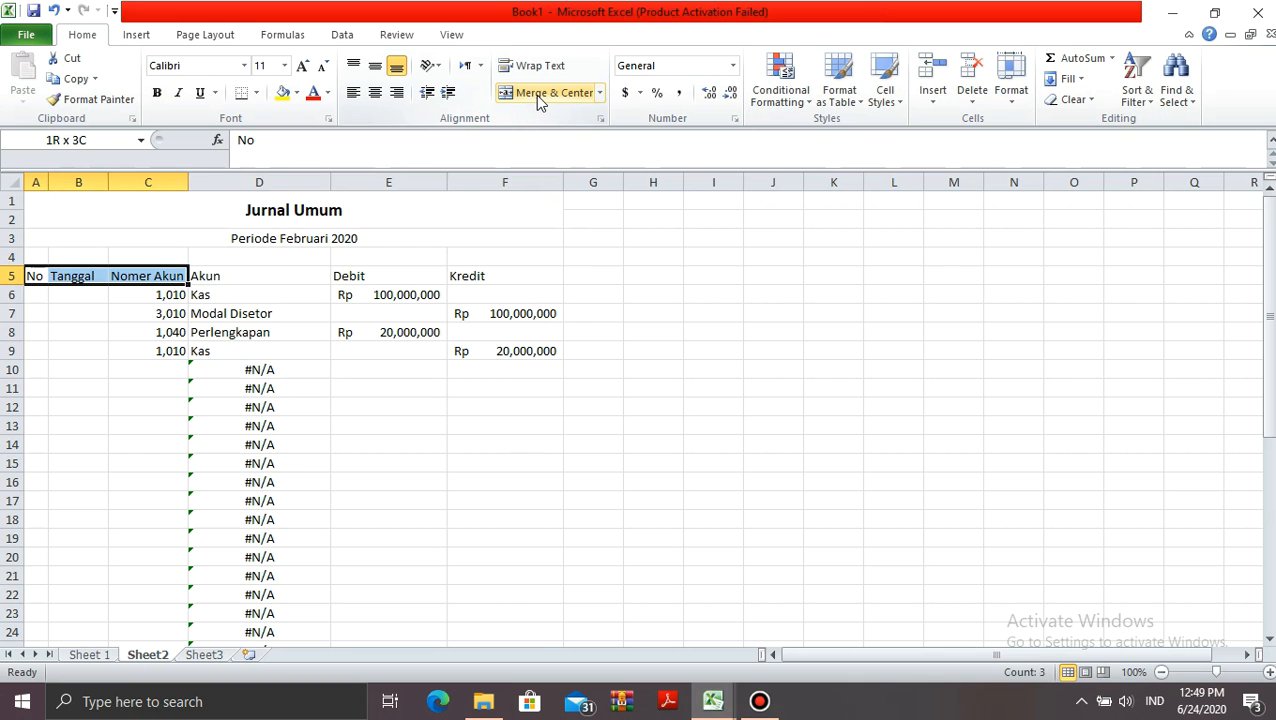
{"action": "key", "text": "shift+Right"}
{"action": "key", "text": "shift+Right"}
{"action": "key", "text": "shift+Right"}
{"action": "key", "text": "shift+Right"}
{"action": "key", "text": "shift+Left"}
{"action": "key", "text": "shift+Down"}
{"action": "key", "text": "shift+Down"}
{"action": "key", "text": "shift+Down"}
{"action": "key", "text": "shift+Down"}
{"action": "key", "text": "shift+Down"}
{"action": "key", "text": "shift+Down"}
{"action": "key", "text": "shift+Down"}
{"action": "key", "text": "shift+Down"}
{"action": "key", "text": "shift+Down"}
{"action": "key", "text": "shift+Down"}
{"action": "key", "text": "shift+Down"}
{"action": "key", "text": "shift+Down"}
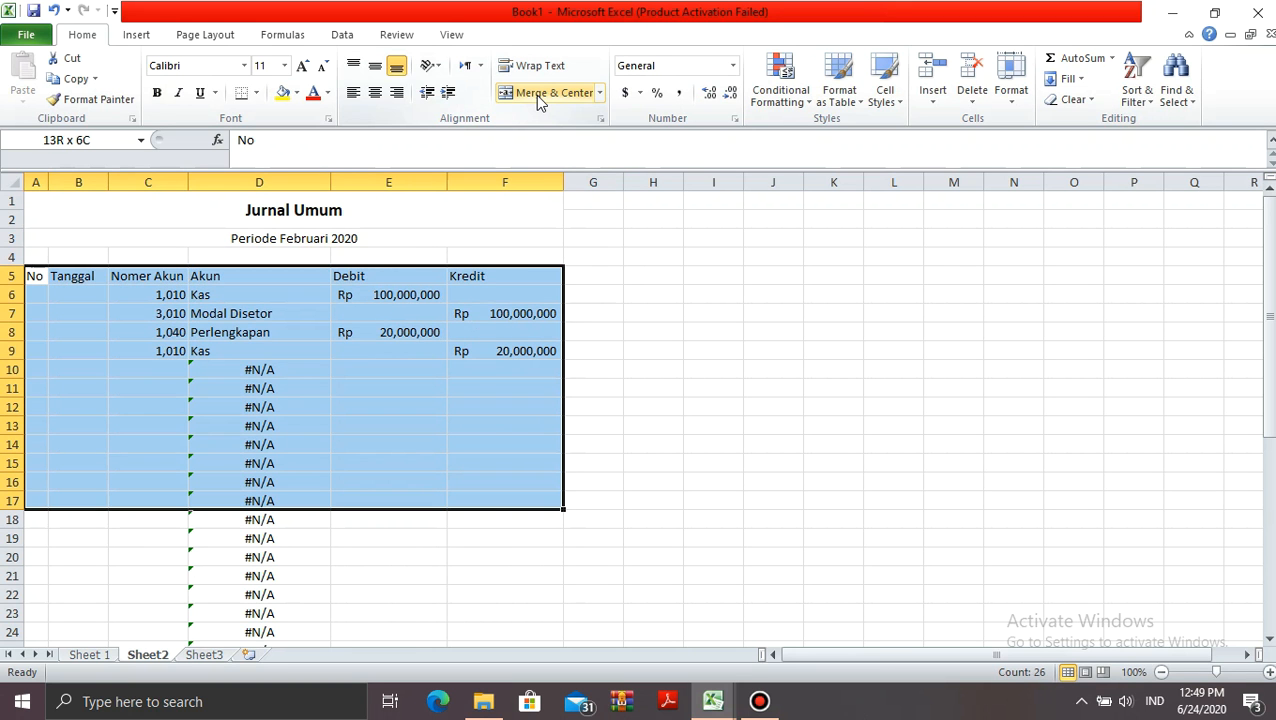
{"action": "left_click", "coordinate": [256, 94]}
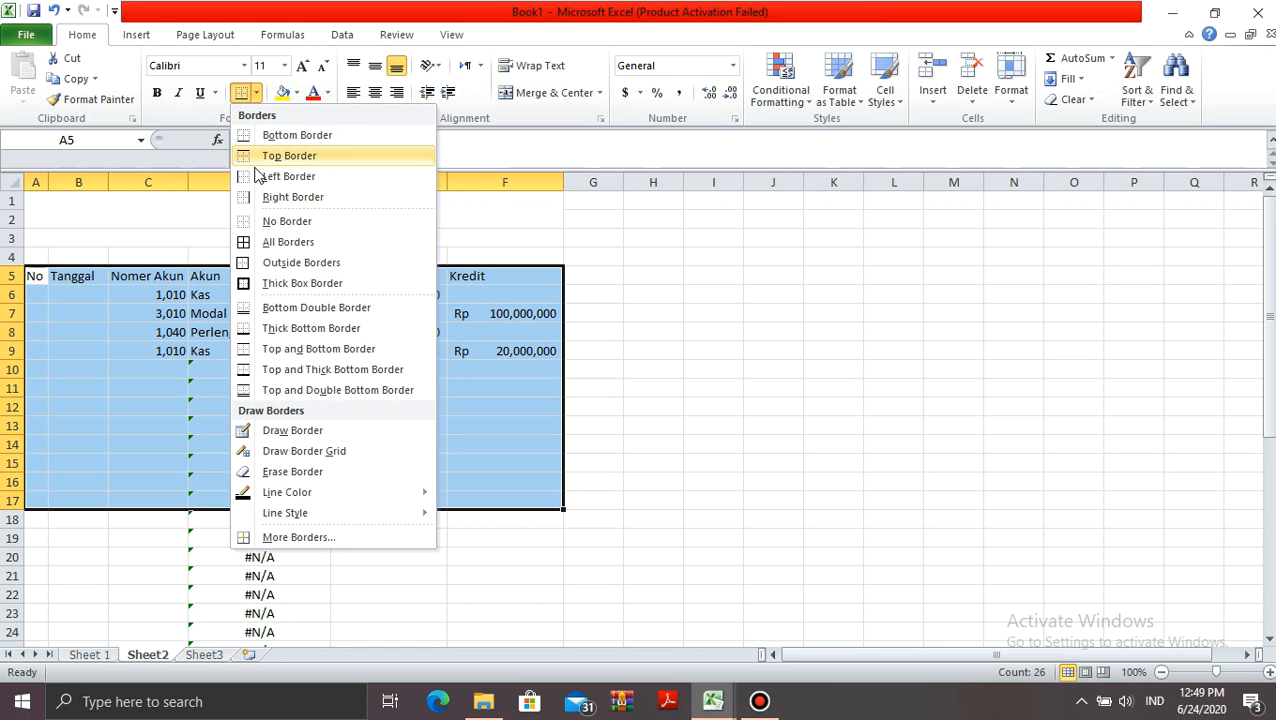
{"action": "left_click", "coordinate": [258, 241]}
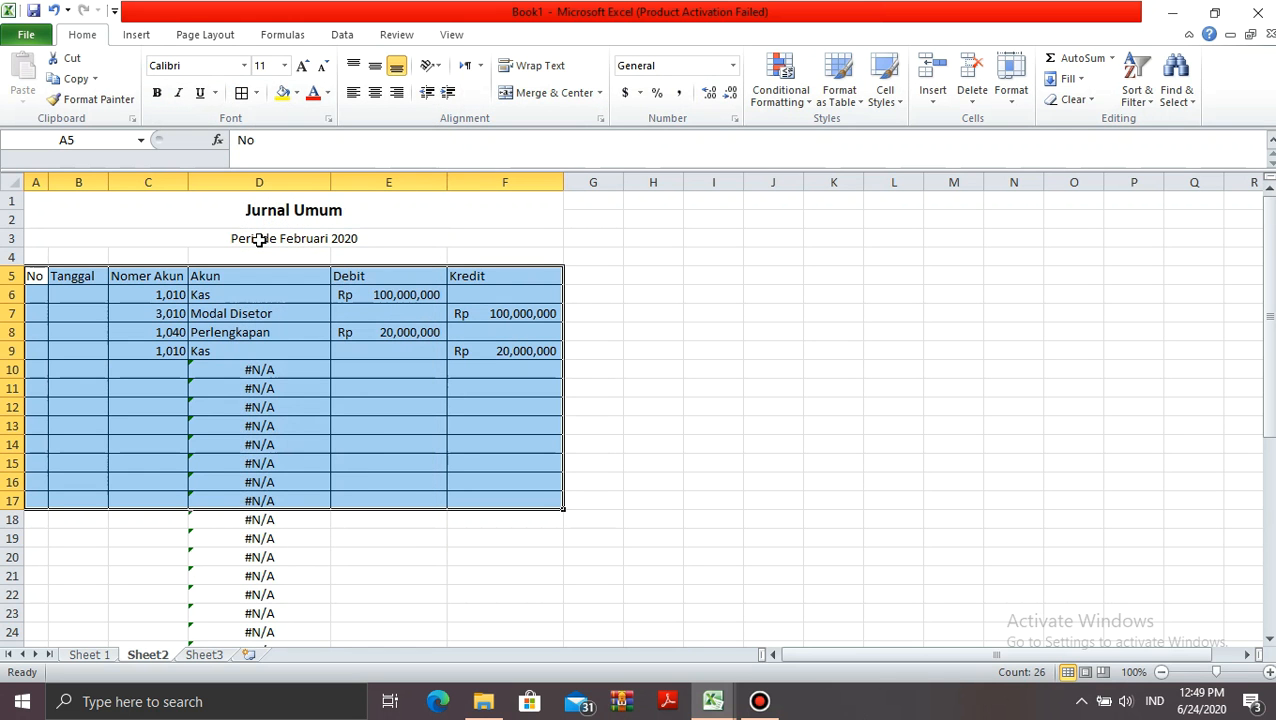
{"action": "left_click", "coordinate": [633, 367]}
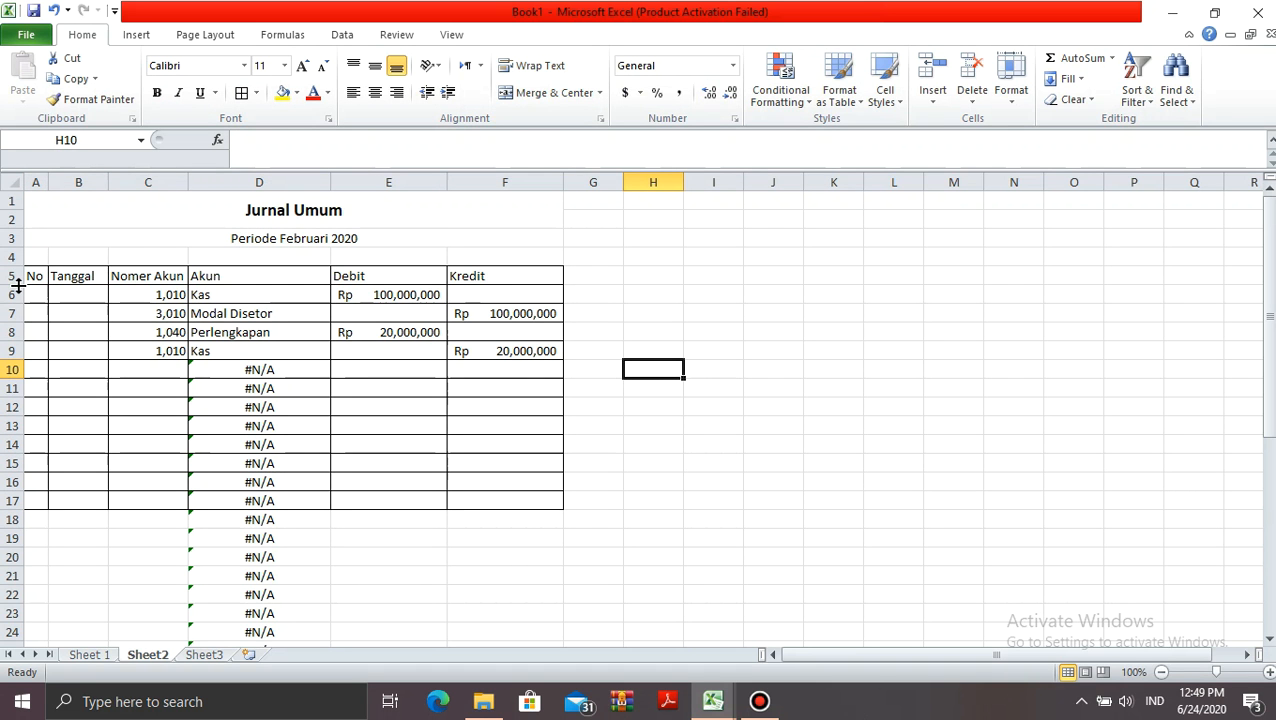
Increase header row 5 to about twice its height and center the labels in A5:F5 horizontally and vertically
{"action": "left_click_drag", "start_coordinate": [17, 285], "coordinate": [20, 303]}
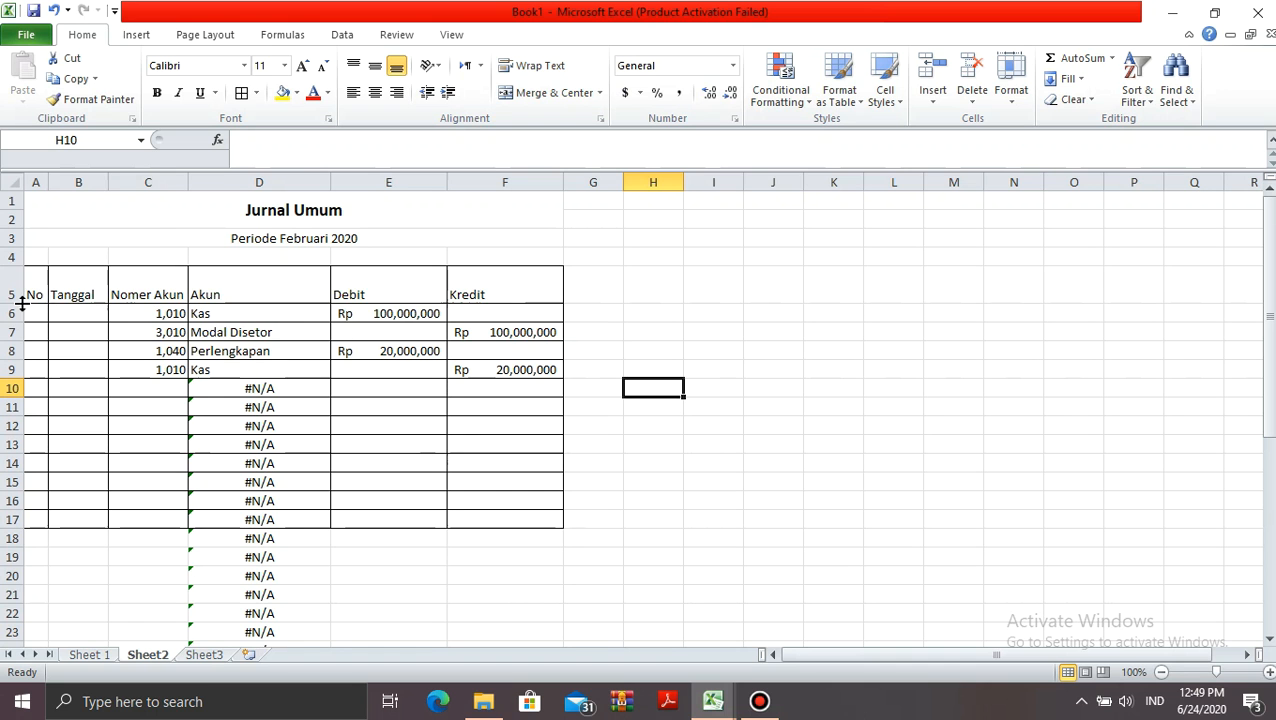
{"action": "left_click", "coordinate": [35, 291]}
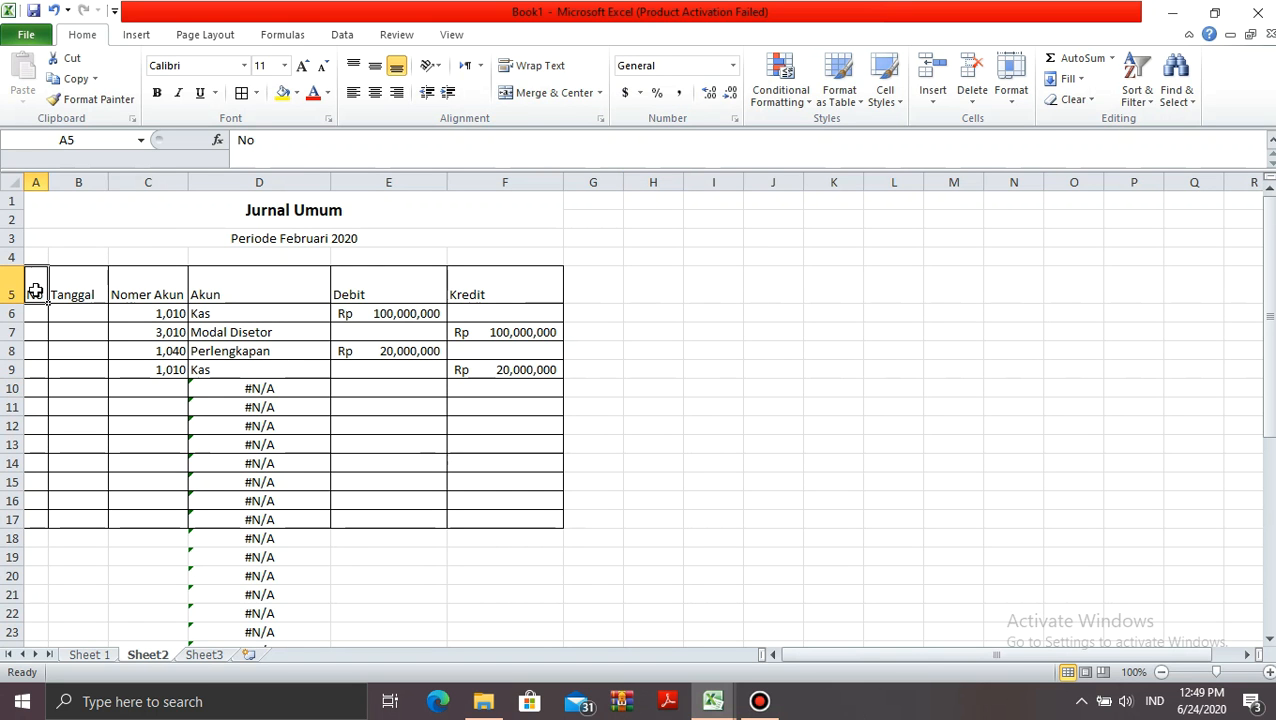
{"action": "key", "text": "shift+Right"}
{"action": "key", "text": "shift+Right"}
{"action": "key", "text": "shift+Right"}
{"action": "key", "text": "shift+Right"}
{"action": "key", "text": "shift+Right"}
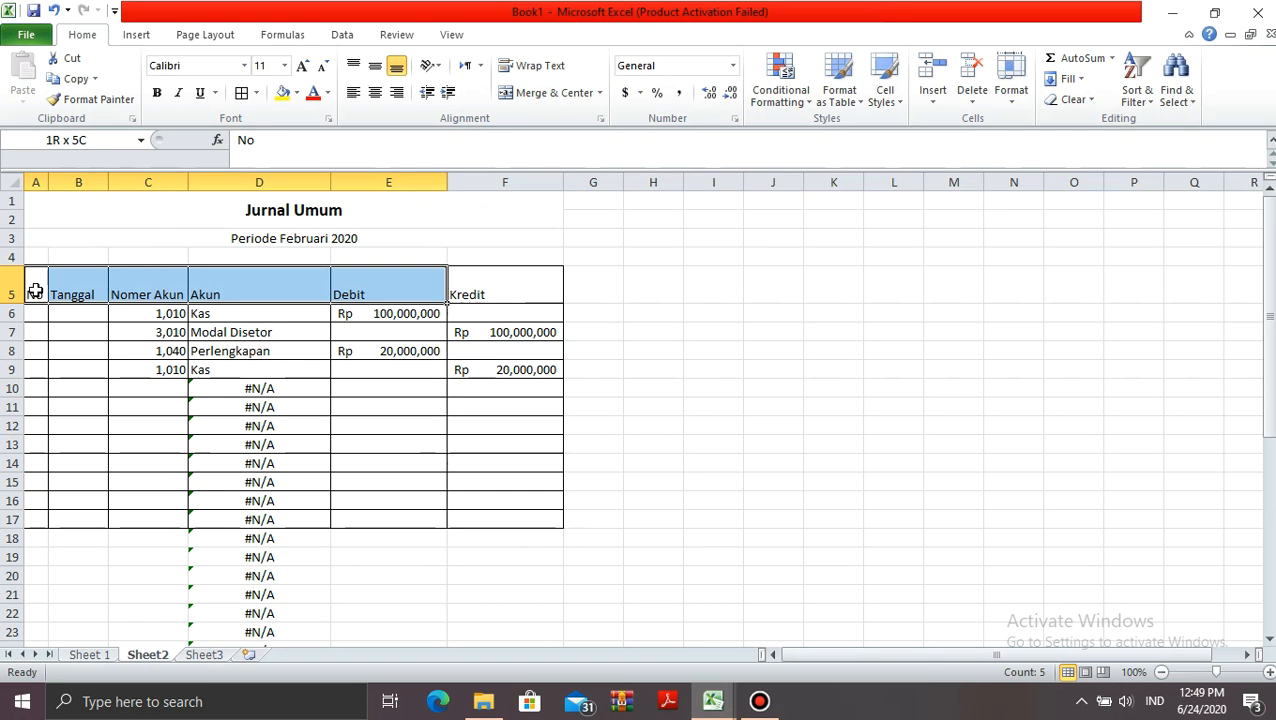
{"action": "left_click", "coordinate": [376, 93]}
{"action": "left_click", "coordinate": [376, 66]}
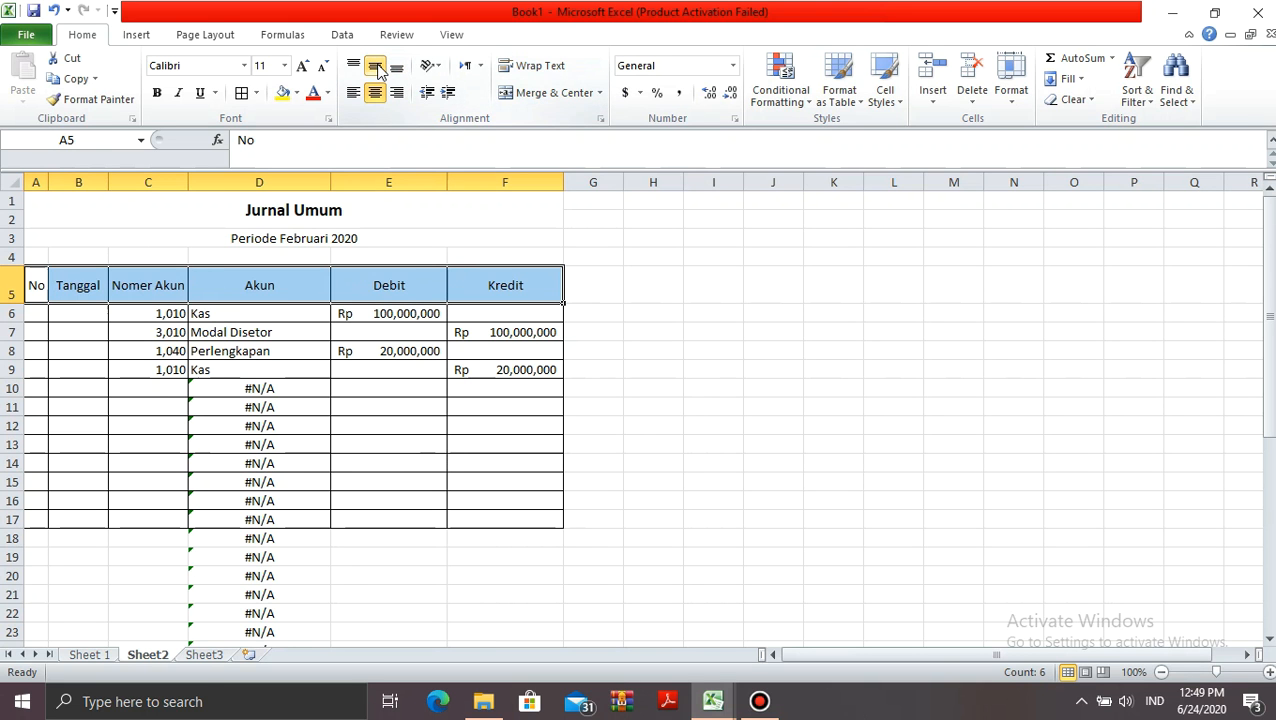
{"action": "left_click", "coordinate": [403, 370]}
Center the Nomer Akun column's cells horizontally from C6 down to the table's last row
{"action": "left_click", "coordinate": [171, 313]}
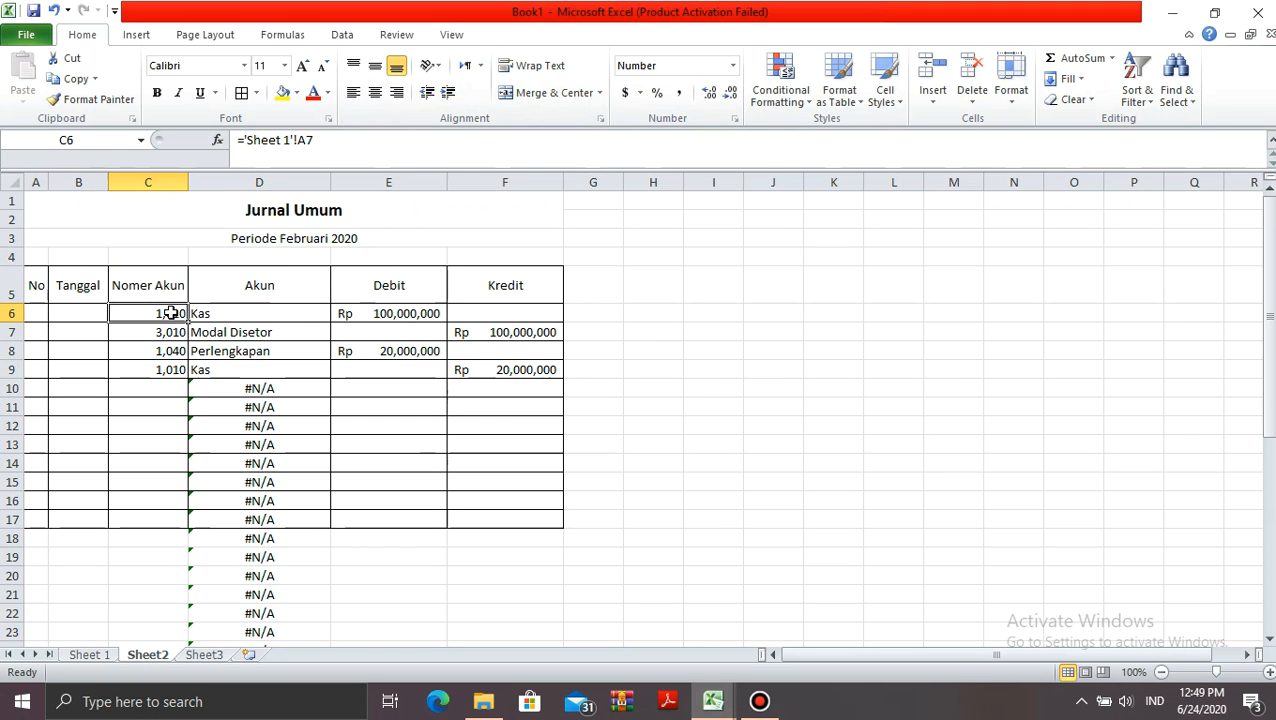
{"action": "key", "text": "shift+Down"}
{"action": "key", "text": "shift+Down"}
{"action": "key", "text": "shift+Down"}
{"action": "key", "text": "shift+Down"}
{"action": "key", "text": "shift+Down"}
{"action": "key", "text": "shift+Down"}
{"action": "key", "text": "shift+Down"}
{"action": "key", "text": "shift+Down"}
{"action": "key", "text": "shift+Down"}
{"action": "key", "text": "shift+Down"}
{"action": "key", "text": "shift+Down"}
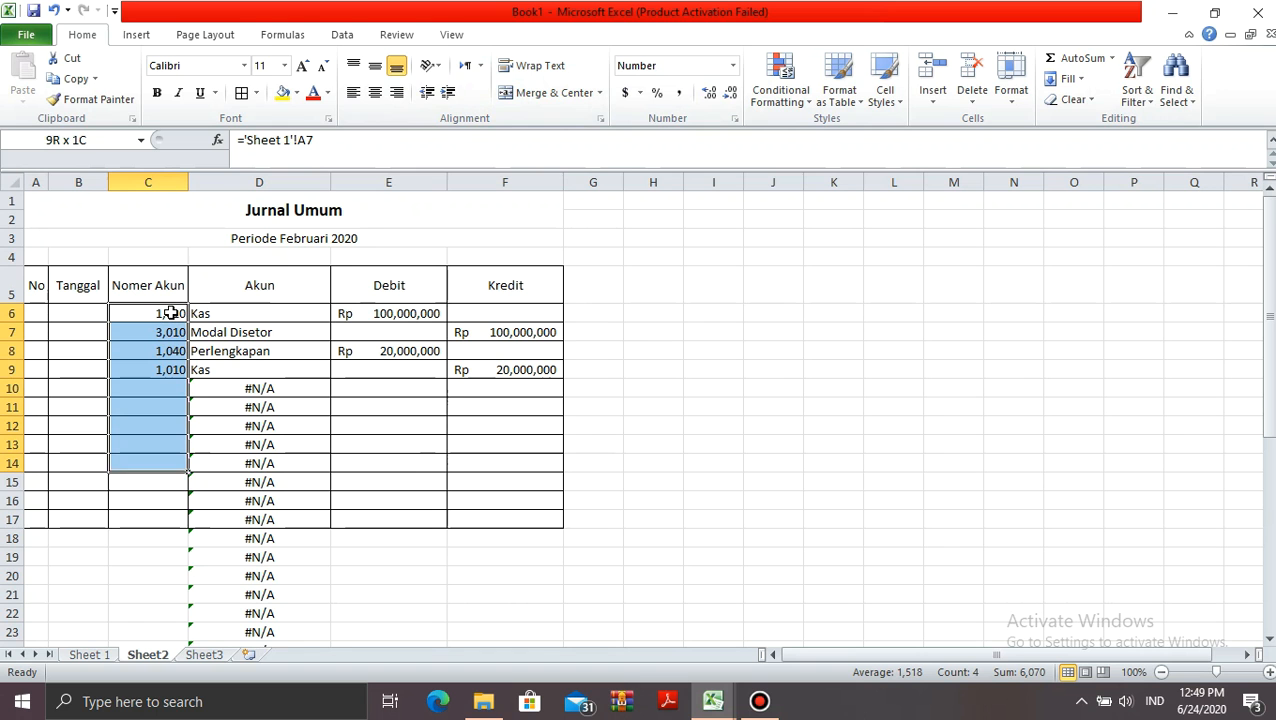
{"action": "left_click", "coordinate": [380, 90]}
Enter 1 in the No column for the first journal entry, cell A6
{"action": "left_click", "coordinate": [228, 390]}
{"action": "key", "text": "Left"}
{"action": "key", "text": "Left"}
{"action": "key", "text": "Up"}
{"action": "key", "text": "Up"}
{"action": "key", "text": "Up"}
{"action": "key", "text": "Up"}
{"action": "key", "text": "Left"}
{"action": "type", "text": "1"}
{"action": "key", "text": "Tab"}
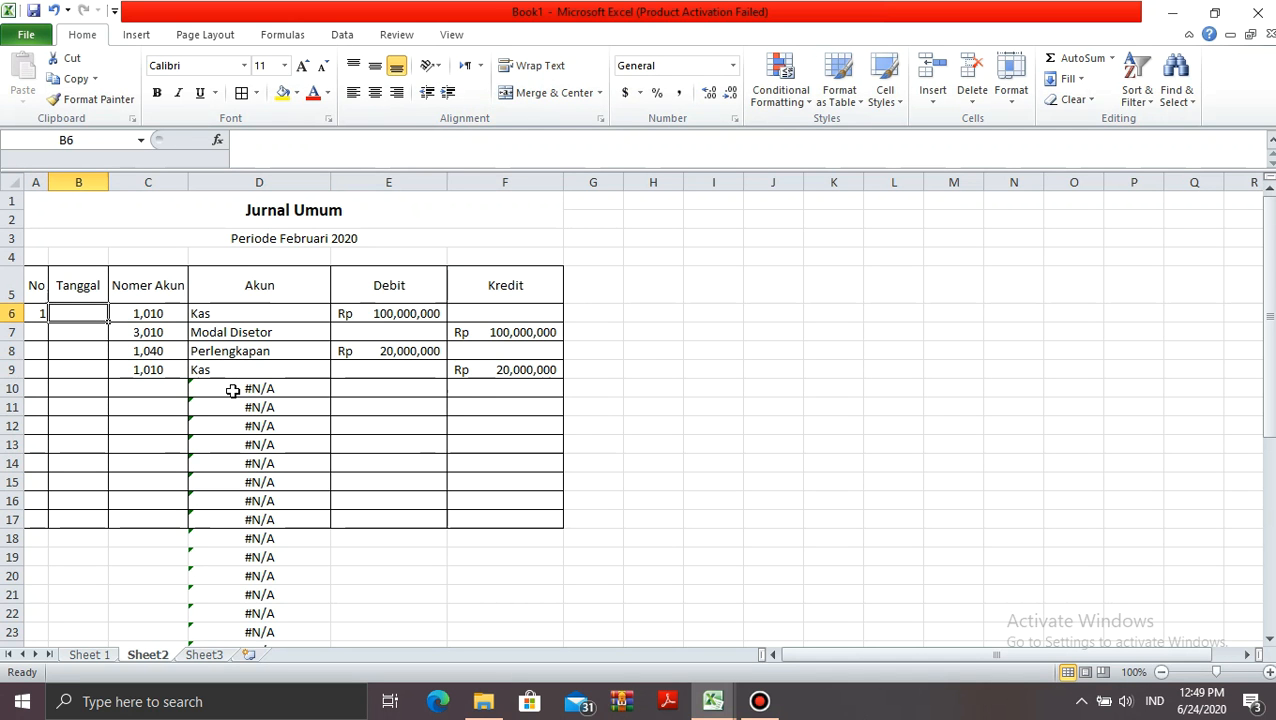
Enter the Tanggal dates 3-Feb in B6 and 4 feb in B8
{"action": "type", "text": "3"}
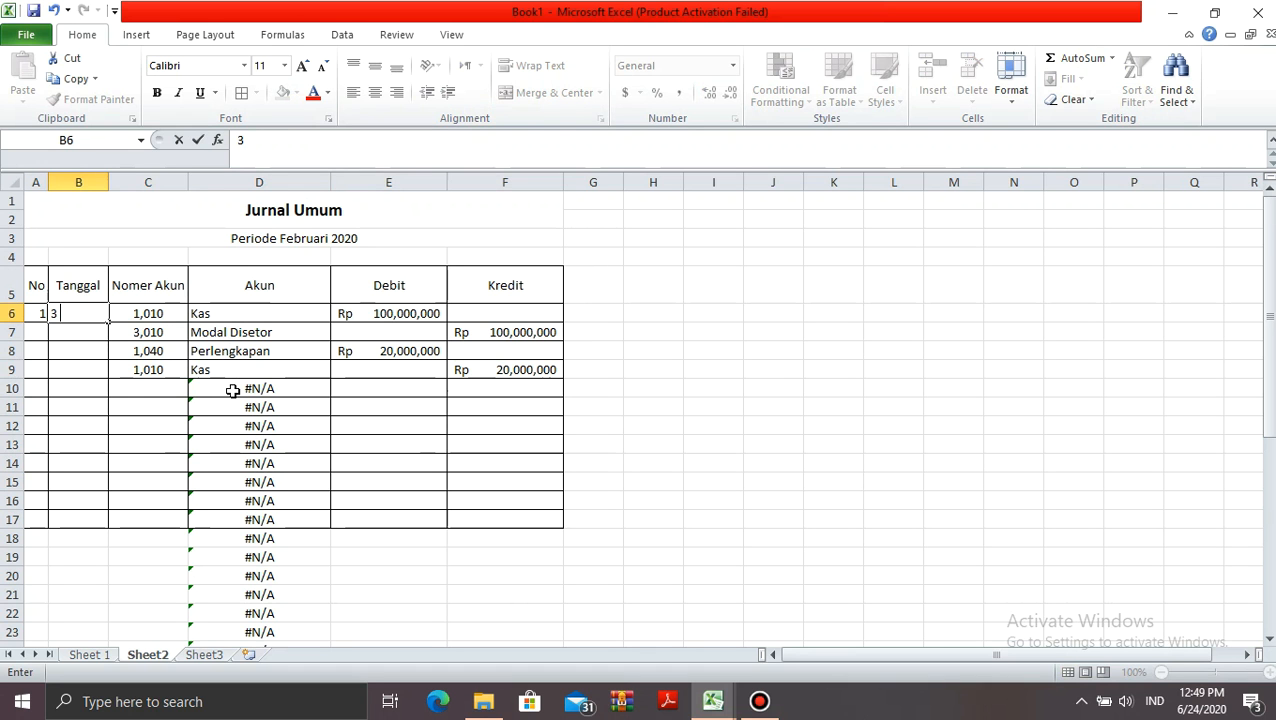
{"action": "type", "text": "-Feb"}
{"action": "key", "text": "Return"}
{"action": "key", "text": "Return"}
{"action": "type", "text": "4 feb"}
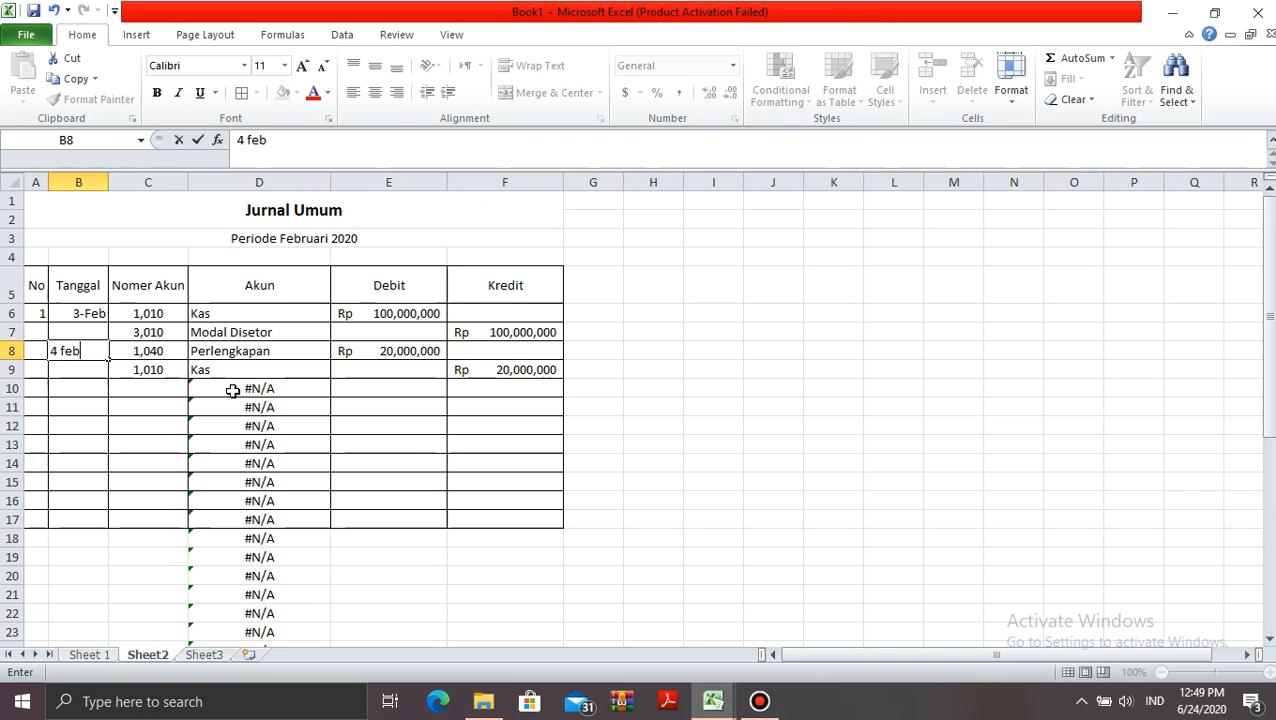
{"action": "key", "text": "Return"}
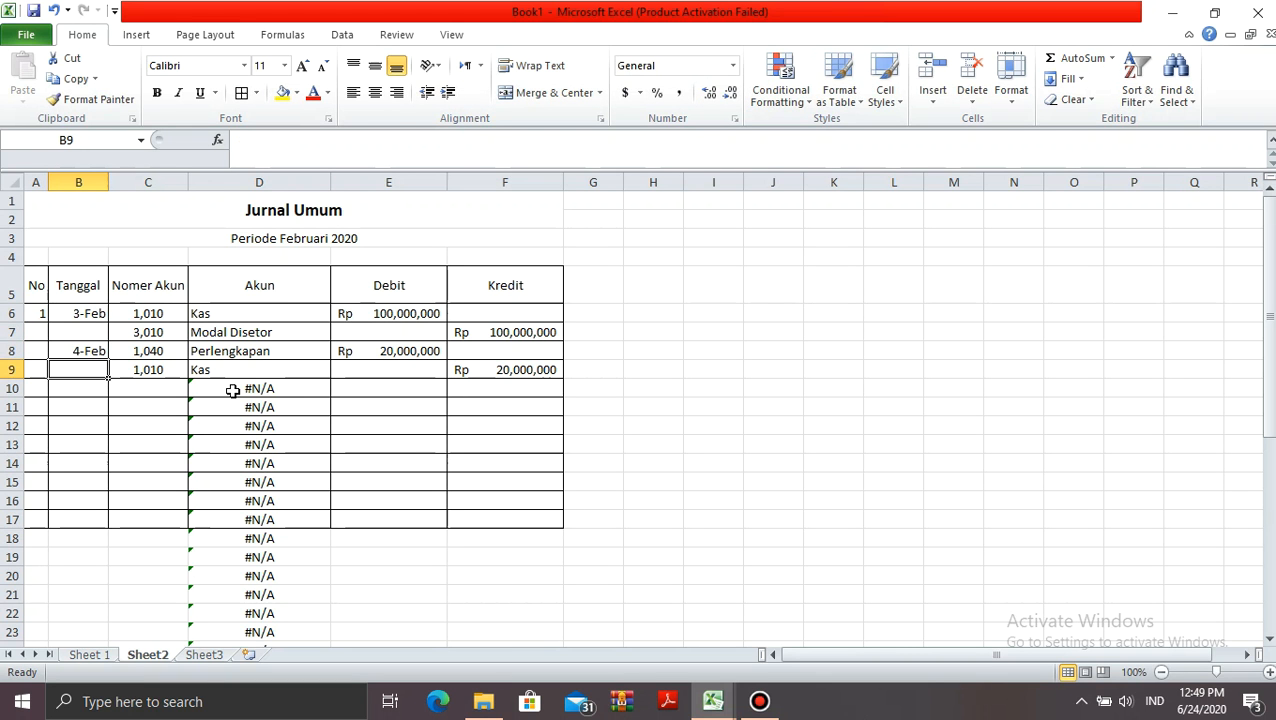
Apply double-line borders around all header cells in A5:F5
{"action": "key", "text": "Up"}
{"action": "key", "text": "Up"}
{"action": "key", "text": "Up"}
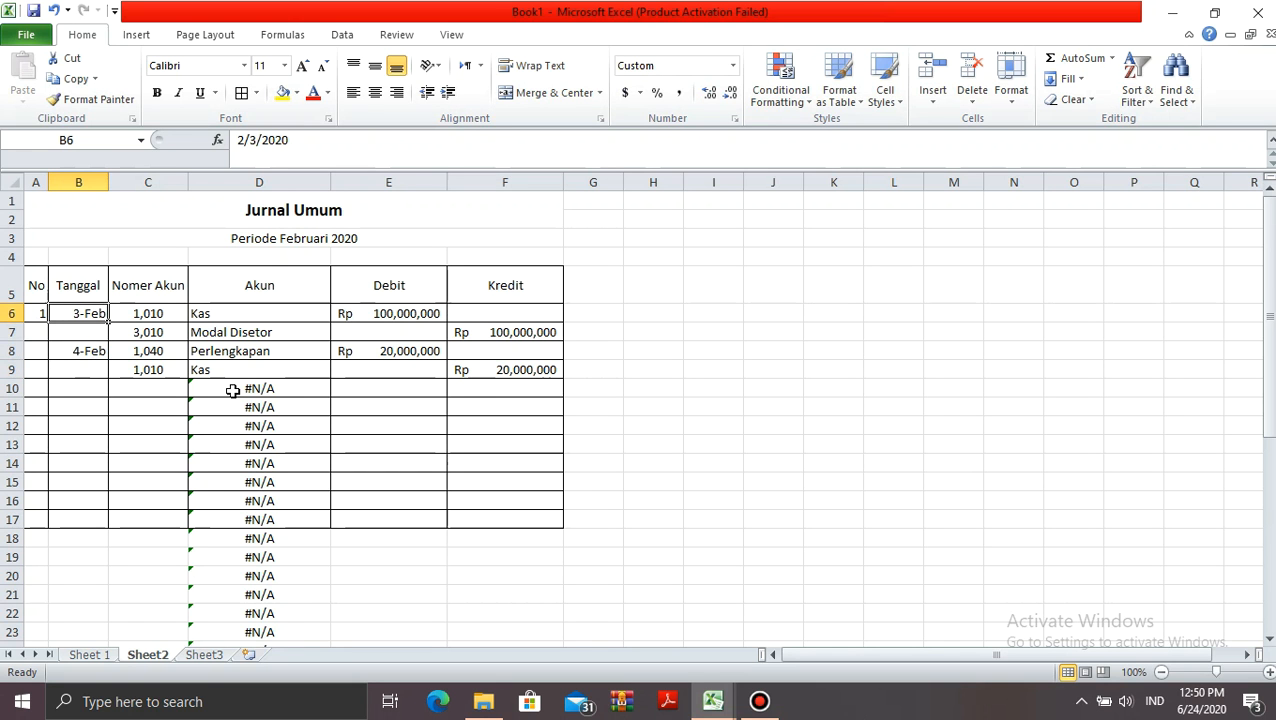
{"action": "key", "text": "Up"}
{"action": "key", "text": "Right"}
{"action": "key", "text": "Right"}
{"action": "key", "text": "Left"}
{"action": "key", "text": "Left"}
{"action": "key", "text": "Left"}
{"action": "key", "text": "shift+Right"}
{"action": "key", "text": "shift+Right"}
{"action": "key", "text": "shift+Right"}
{"action": "key", "text": "shift+Right"}
{"action": "key", "text": "shift+Right"}
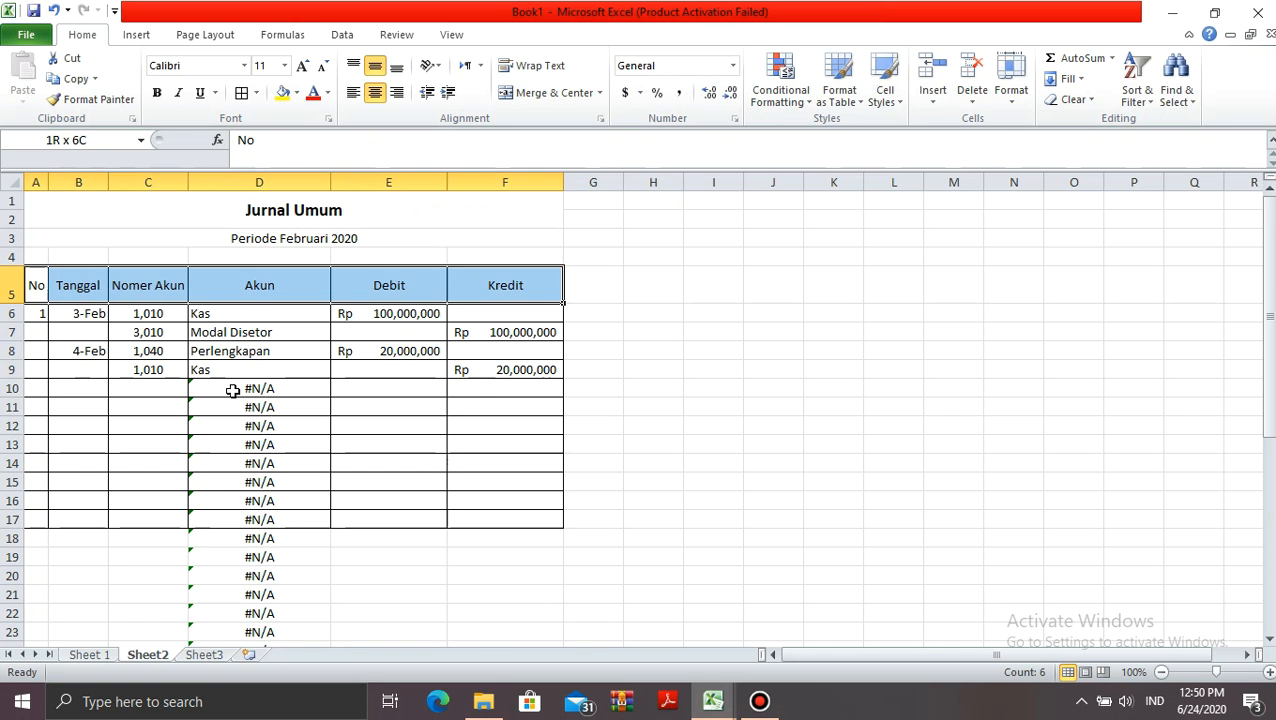
{"action": "left_click", "coordinate": [257, 93]}
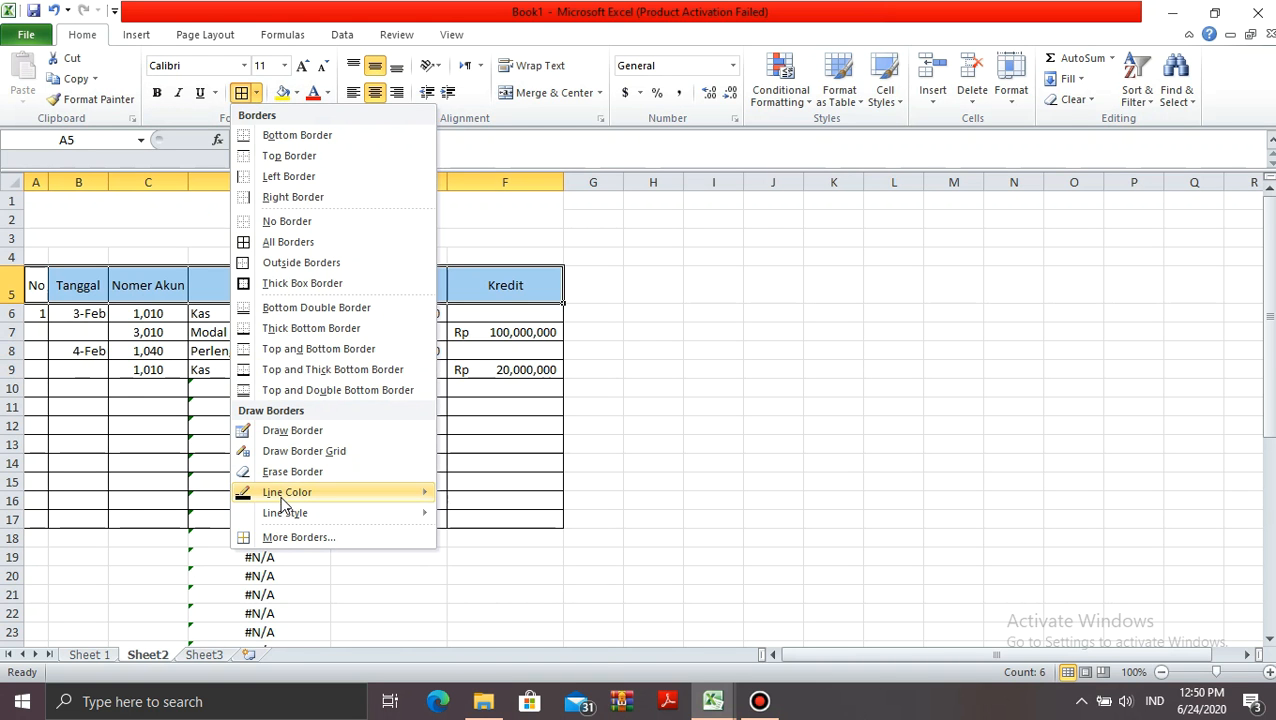
{"action": "mouse_move", "coordinate": [285, 515]}
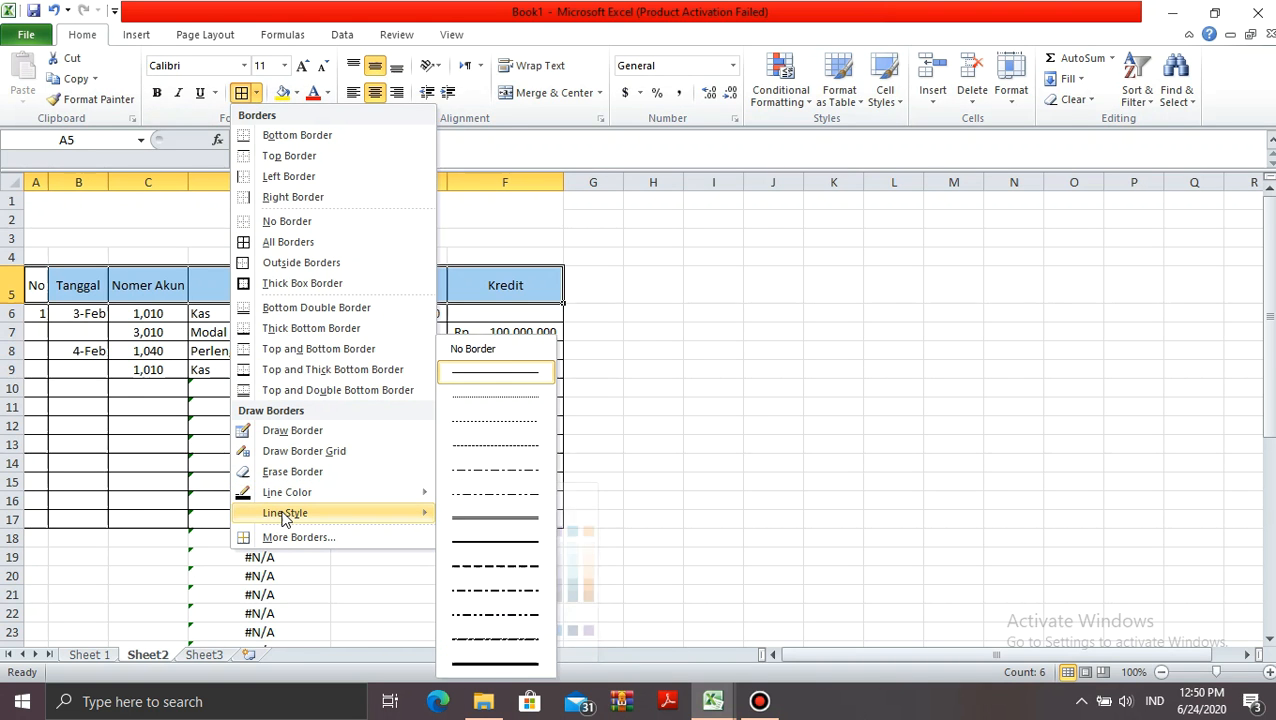
{"action": "left_click", "coordinate": [478, 518]}
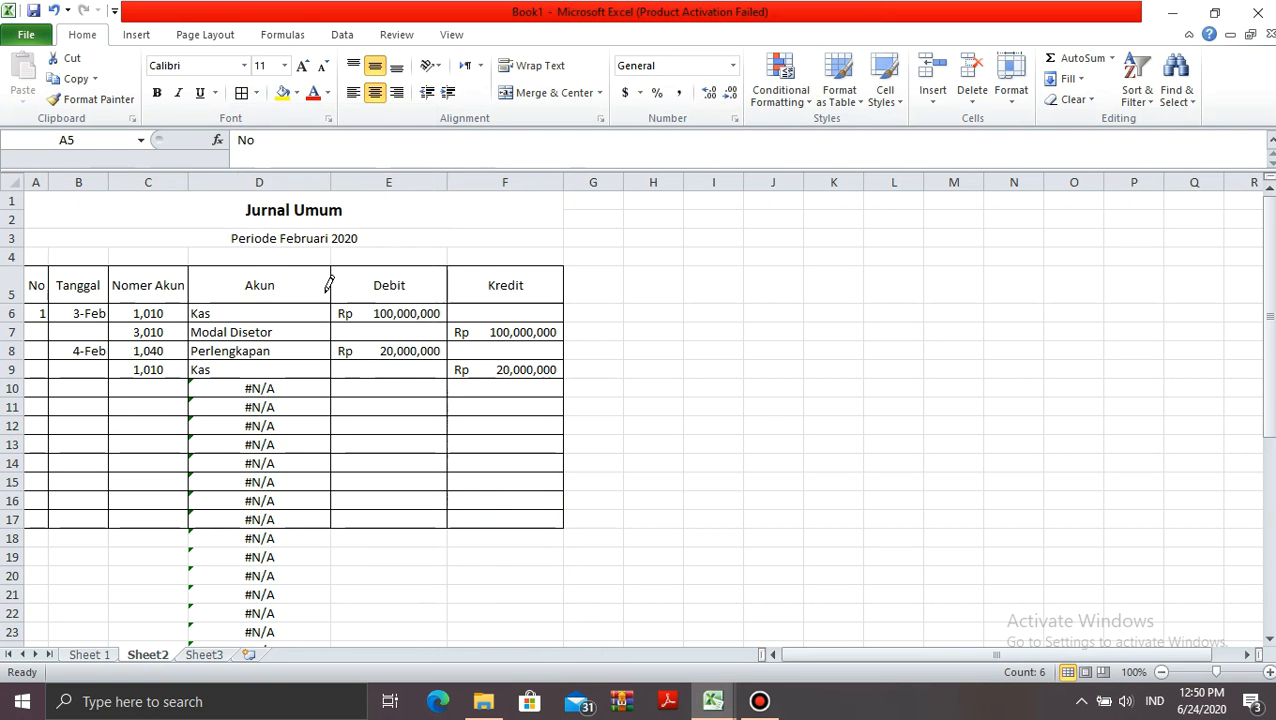
{"action": "left_click", "coordinate": [243, 93]}
{"action": "left_click", "coordinate": [421, 481]}
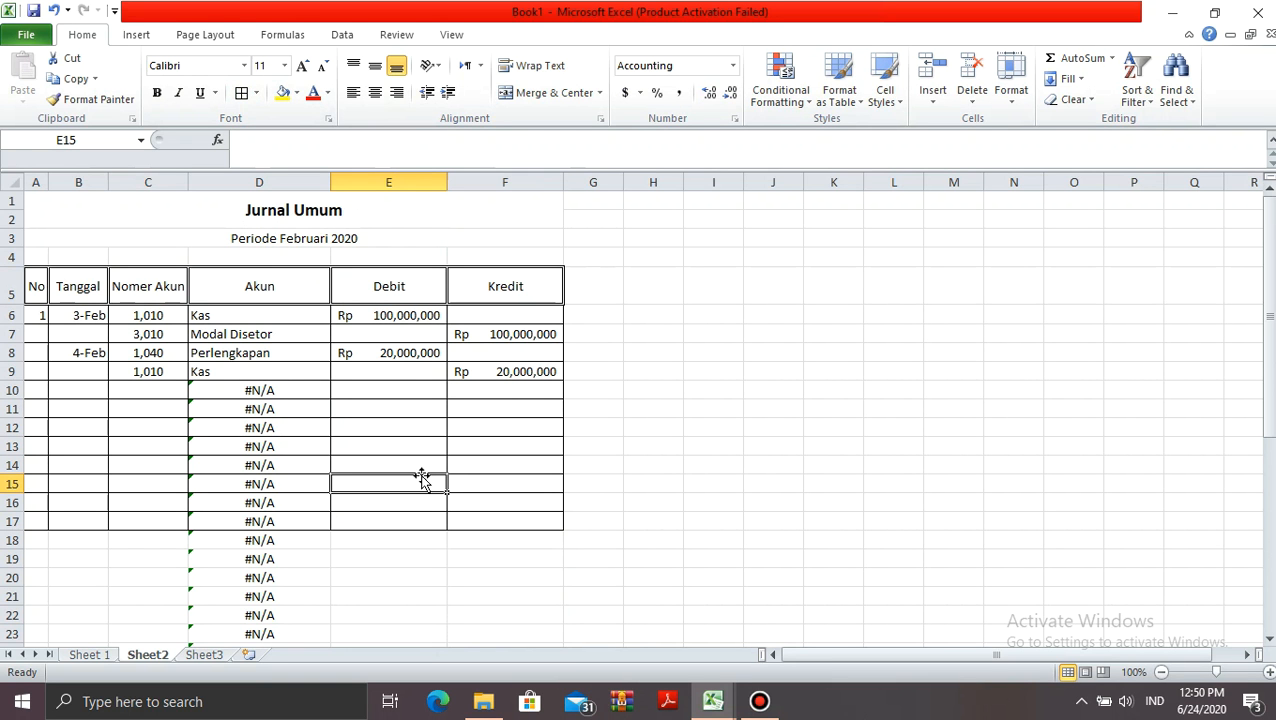
Make the header labels in A5:F5 bold
{"action": "key", "text": "Up"}
{"action": "key", "text": "Up"}
{"action": "key", "text": "Up"}
{"action": "key", "text": "Up"}
{"action": "key", "text": "Up"}
{"action": "key", "text": "Up"}
{"action": "key", "text": "Up"}
{"action": "key", "text": "Up"}
{"action": "key", "text": "Up"}
{"action": "key", "text": "Up"}
{"action": "key", "text": "Left"}
{"action": "key", "text": "Left"}
{"action": "key", "text": "Left"}
{"action": "key", "text": "Left"}
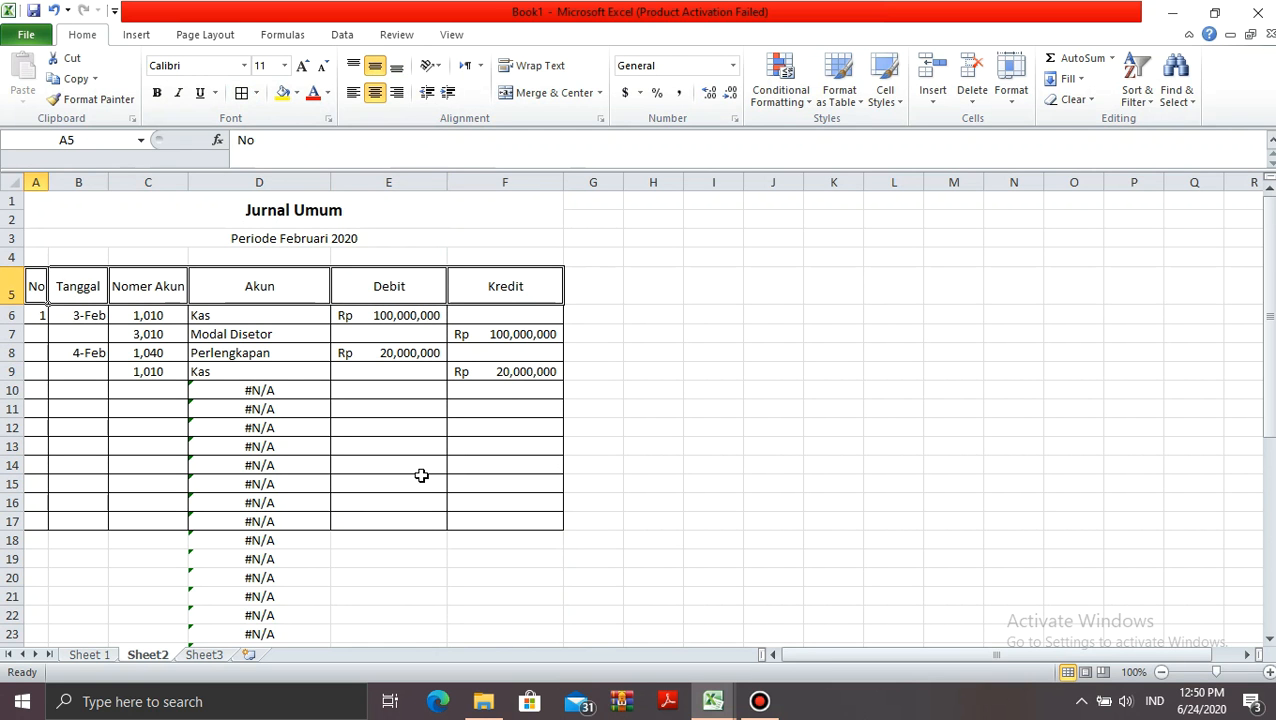
{"action": "key", "text": "shift+Right"}
{"action": "key", "text": "shift+Right"}
{"action": "key", "text": "shift+Right"}
{"action": "key", "text": "shift+Right"}
{"action": "key", "text": "shift+Right"}
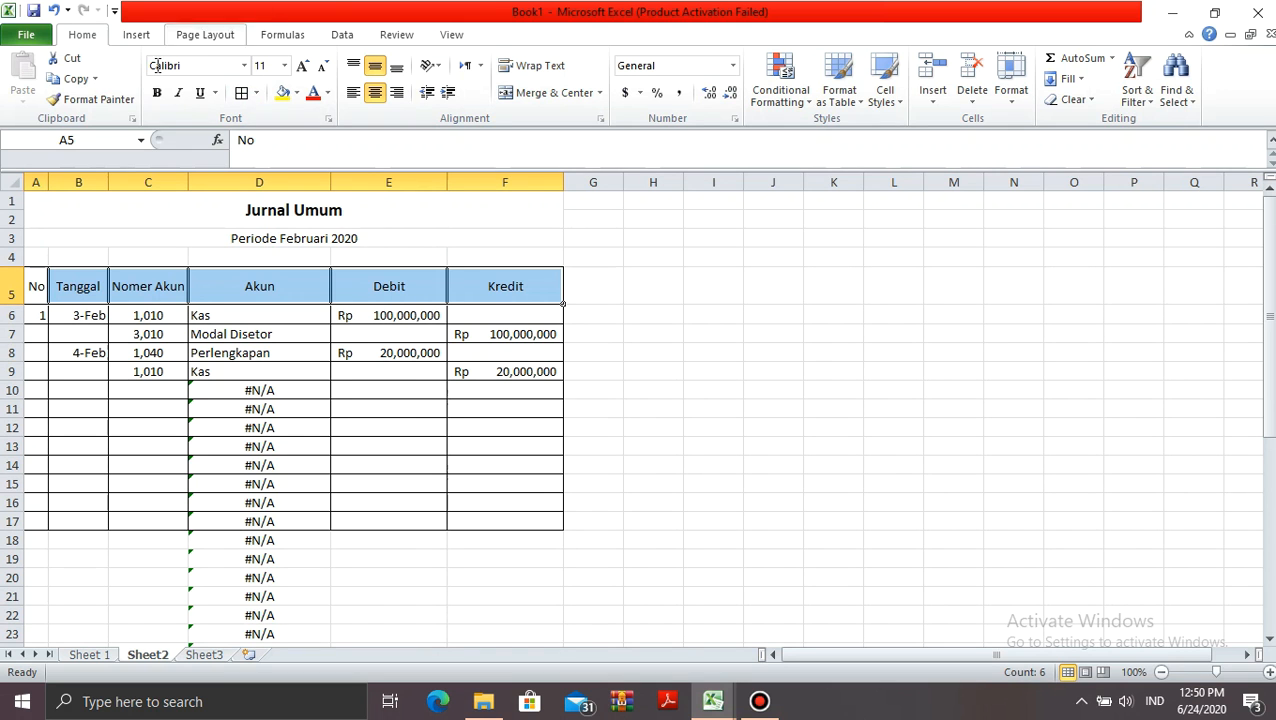
{"action": "left_click", "coordinate": [156, 92]}
{"action": "left_click", "coordinate": [336, 472]}
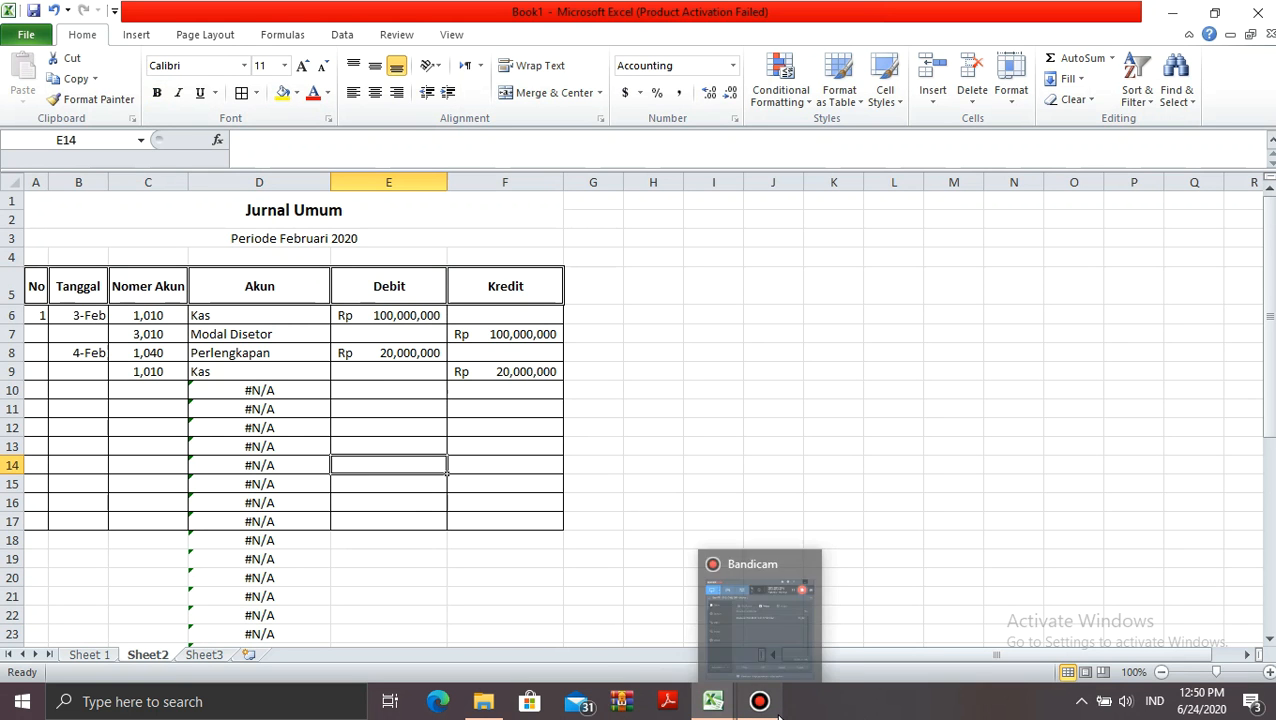
{"action": "left_click", "coordinate": [182, 433]}
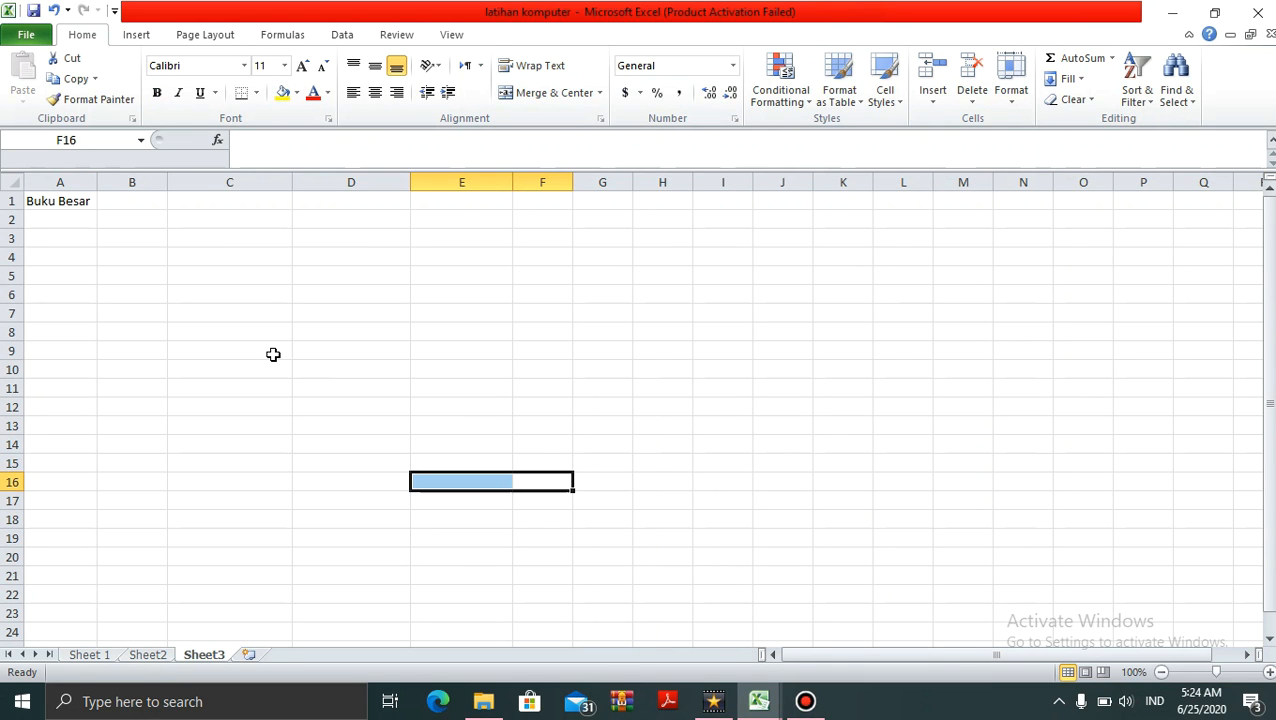
{"action": "left_click", "coordinate": [273, 354]}
{"action": "left_click_drag", "start_coordinate": [459, 483], "coordinate": [459, 465]}
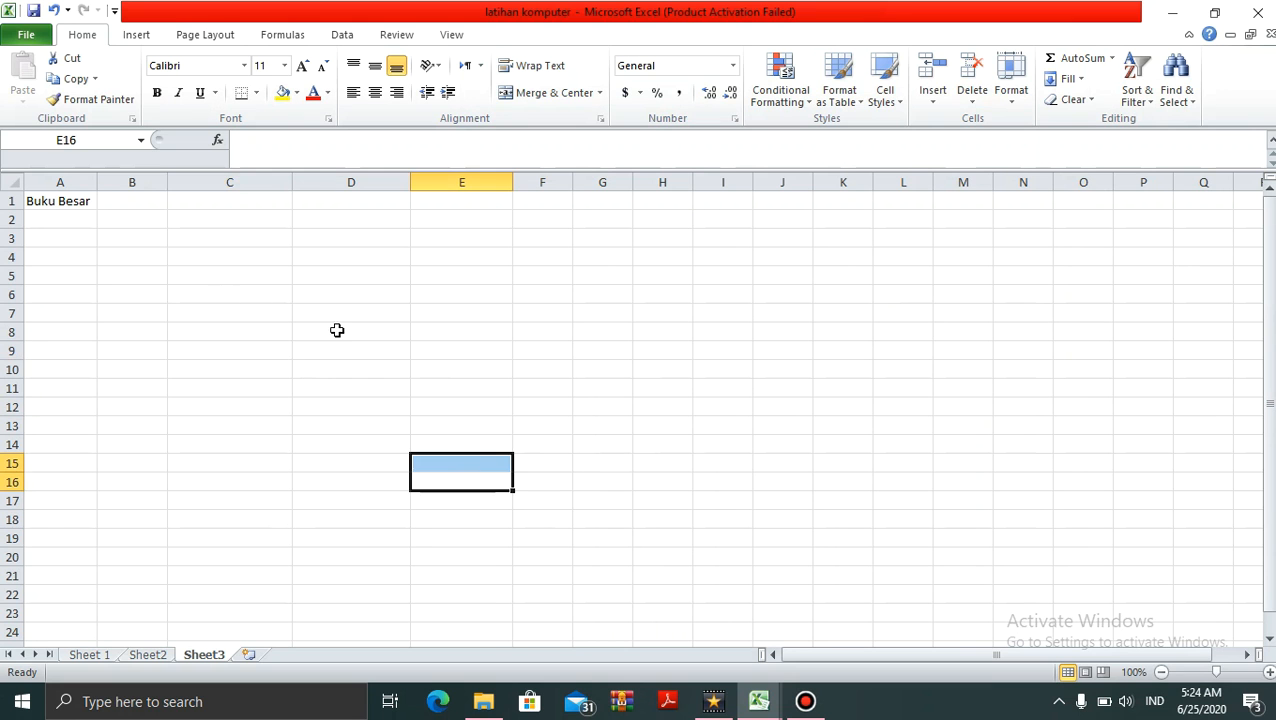
{"action": "left_click", "coordinate": [114, 273]}
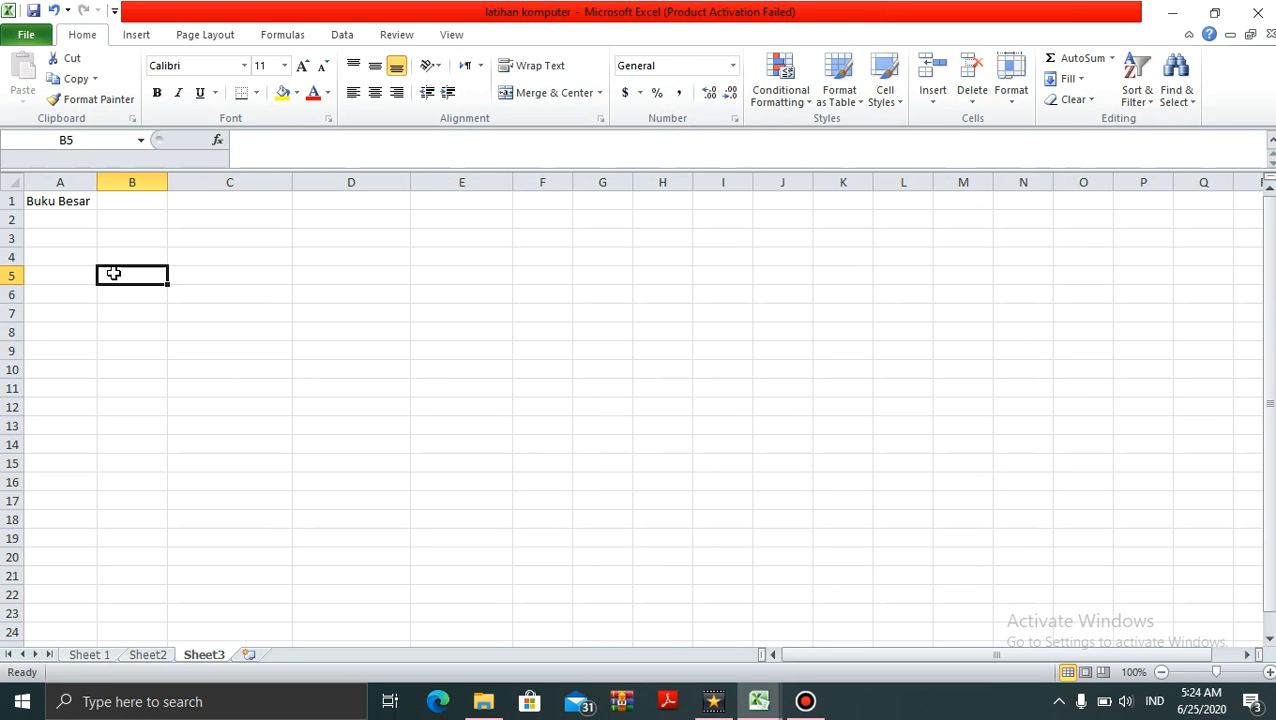
{"action": "key", "text": "Left"}
{"action": "key", "text": "Up"}
{"action": "key", "text": "Up"}
{"action": "key", "text": "Up"}
{"action": "key", "text": "Up"}
{"action": "key", "text": "Down"}
{"action": "key", "text": "Down"}
{"action": "key", "text": "Down"}
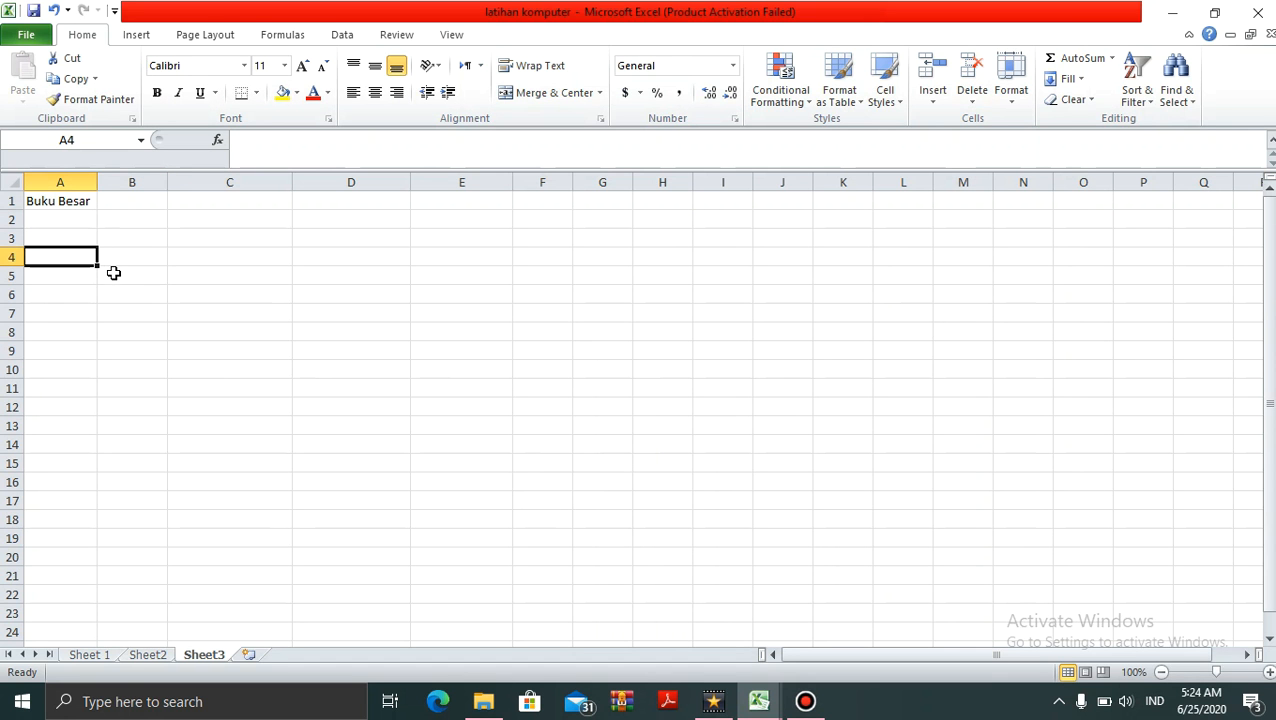
Switch to the other open accounting workbook and copy the Kas ledger block A4:E11 from its Buku Besar sheet
{"action": "left_click", "coordinate": [758, 702]}
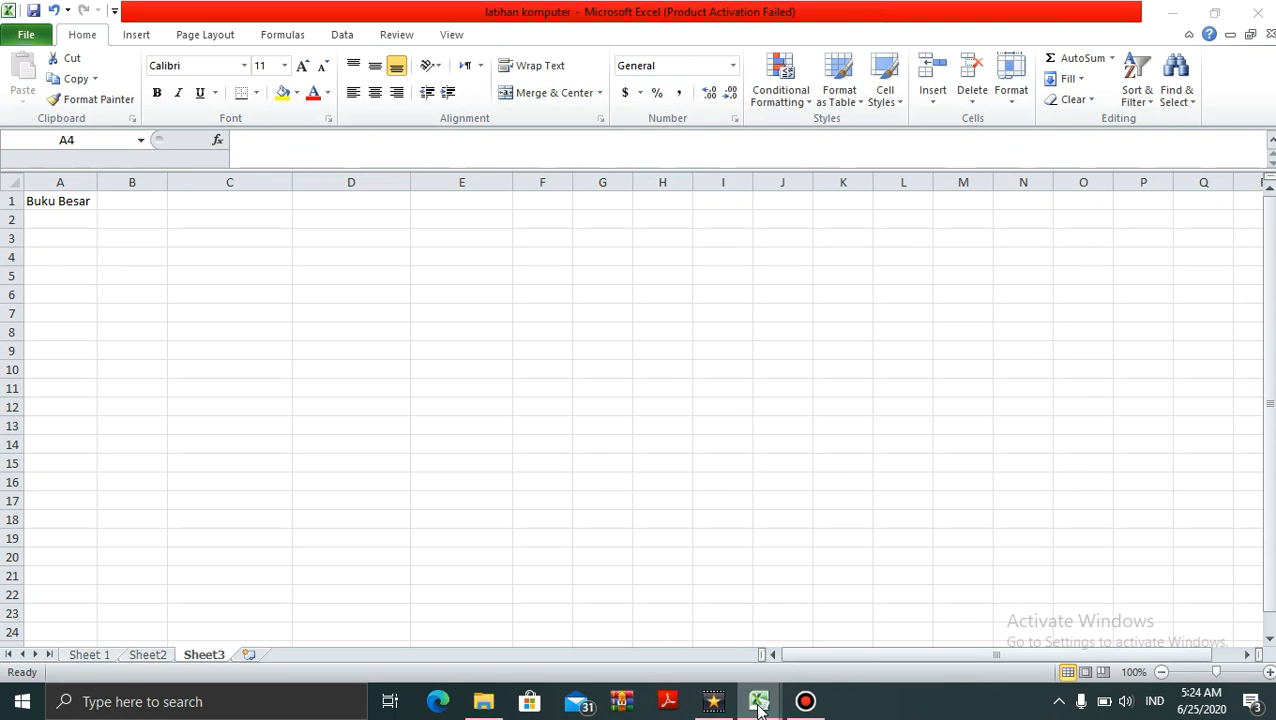
{"action": "left_click", "coordinate": [859, 618]}
{"action": "key", "text": "Left"}
{"action": "key", "text": "Up"}
{"action": "key", "text": "Up"}
{"action": "key", "text": "Up"}
{"action": "key", "text": "Up"}
{"action": "key", "text": "Up"}
{"action": "key", "text": "Up"}
{"action": "key", "text": "Up"}
{"action": "key", "text": "Up"}
{"action": "key", "text": "Up"}
{"action": "key", "text": "Up"}
{"action": "key", "text": "Up"}
{"action": "key", "text": "Up"}
{"action": "key", "text": "Up"}
{"action": "key", "text": "Up"}
{"action": "key", "text": "Up"}
{"action": "key", "text": "Left"}
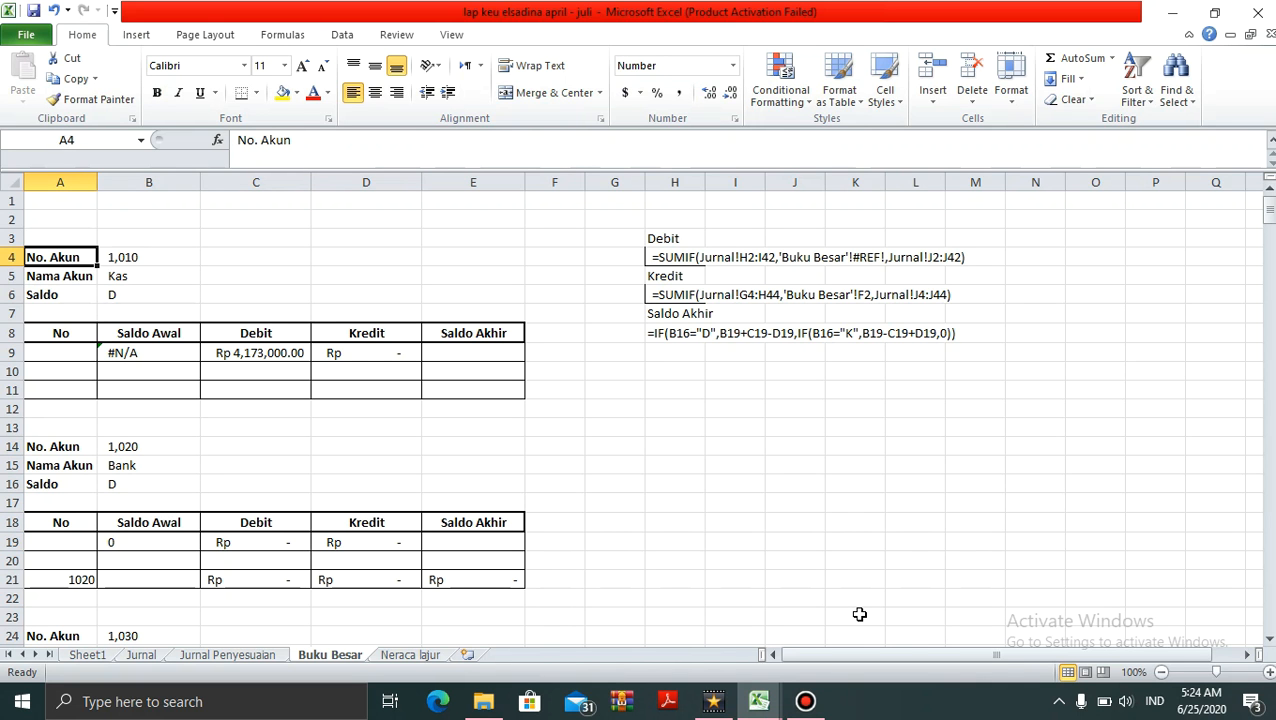
{"action": "key", "text": "shift+Down"}
{"action": "key", "text": "shift+Down"}
{"action": "key", "text": "shift+Down"}
{"action": "key", "text": "shift+Down"}
{"action": "key", "text": "shift+Down"}
{"action": "key", "text": "shift+Down"}
{"action": "key", "text": "shift+Down"}
{"action": "key", "text": "shift+Right"}
{"action": "key", "text": "shift+Right"}
{"action": "key", "text": "shift+Right"}
{"action": "key", "text": "shift+Right"}
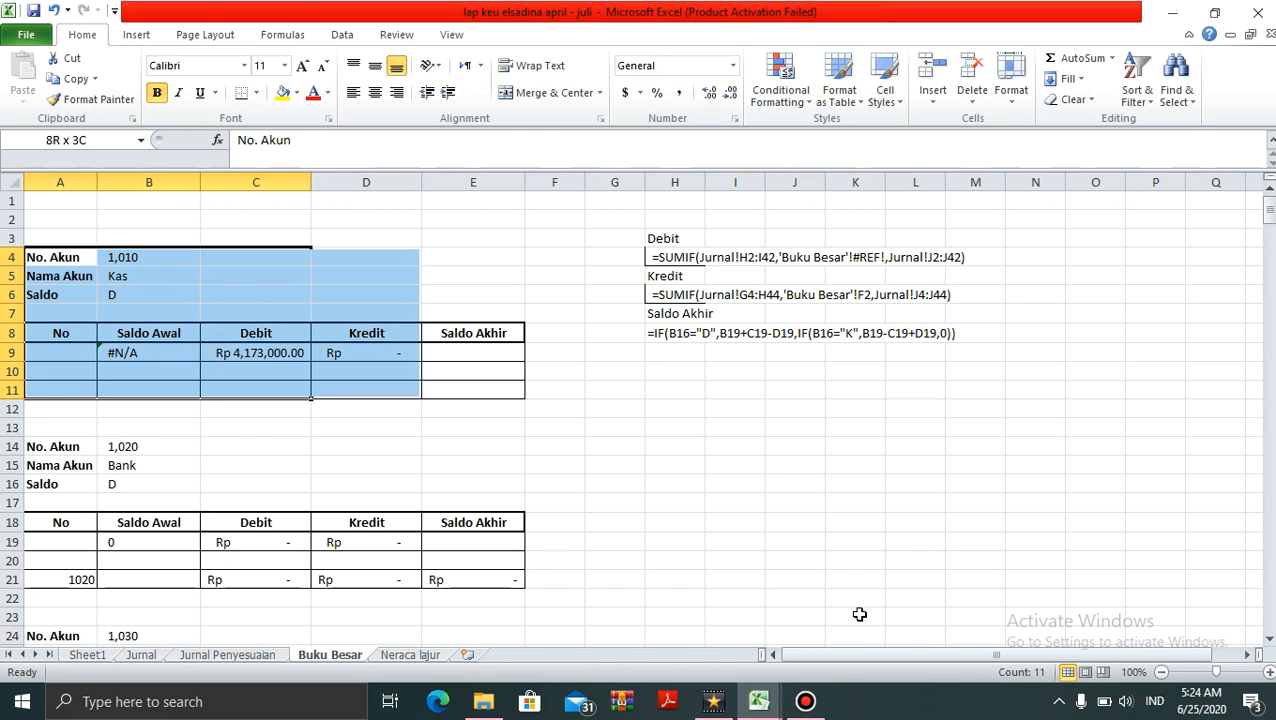
{"action": "key", "text": "ctrl+c"}
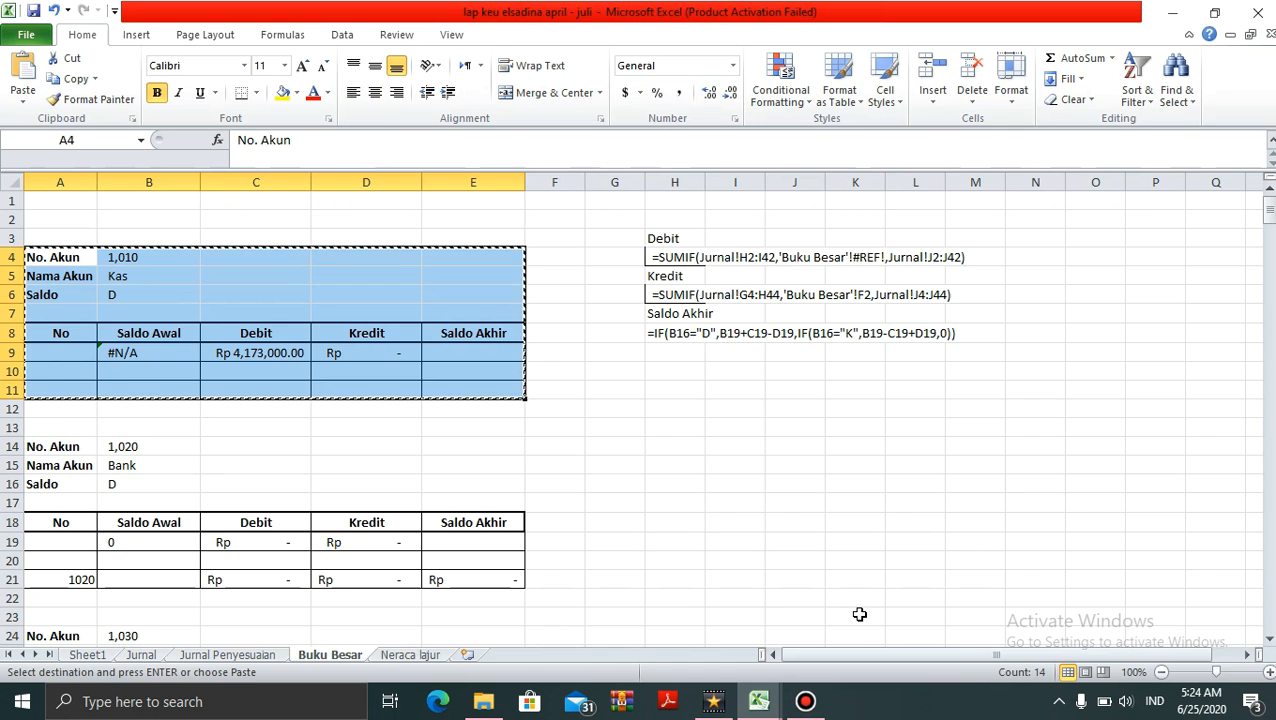
Return to the latihan komputer workbook and paste the copied ledger block into Sheet3 starting at A4
{"action": "left_click", "coordinate": [758, 703]}
{"action": "left_click", "coordinate": [679, 590]}
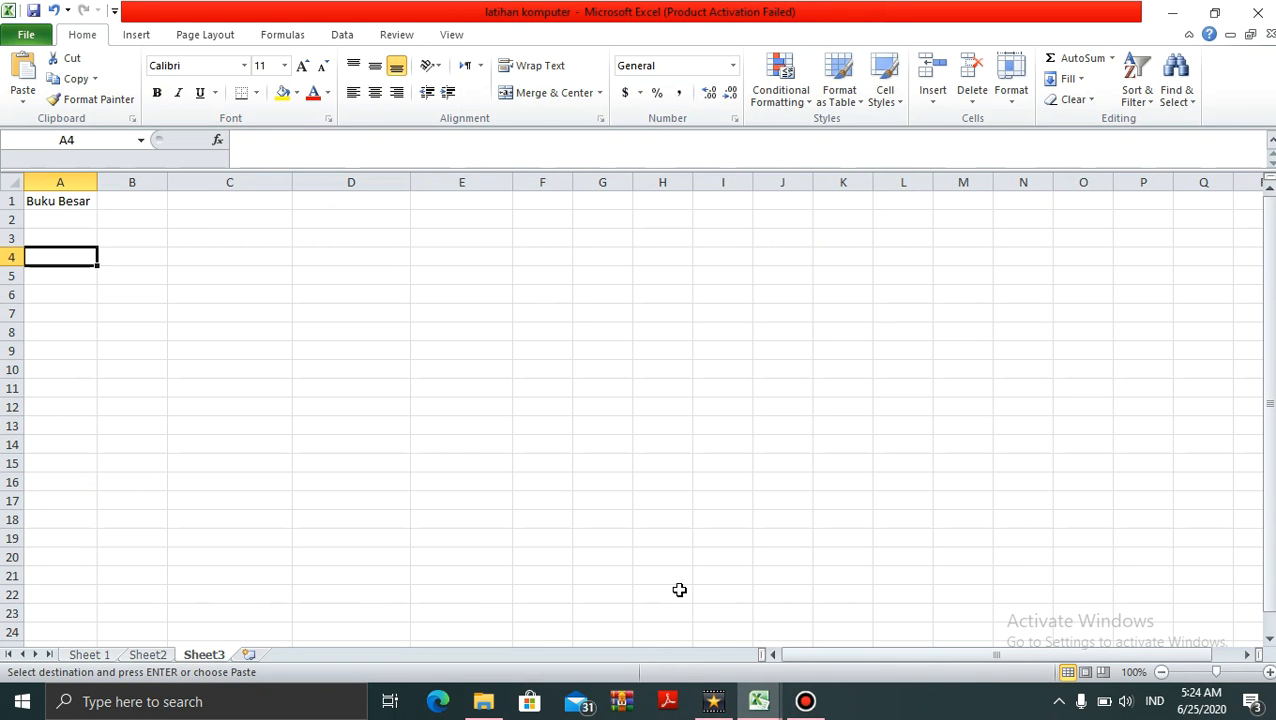
{"action": "key", "text": "ctrl+v"}
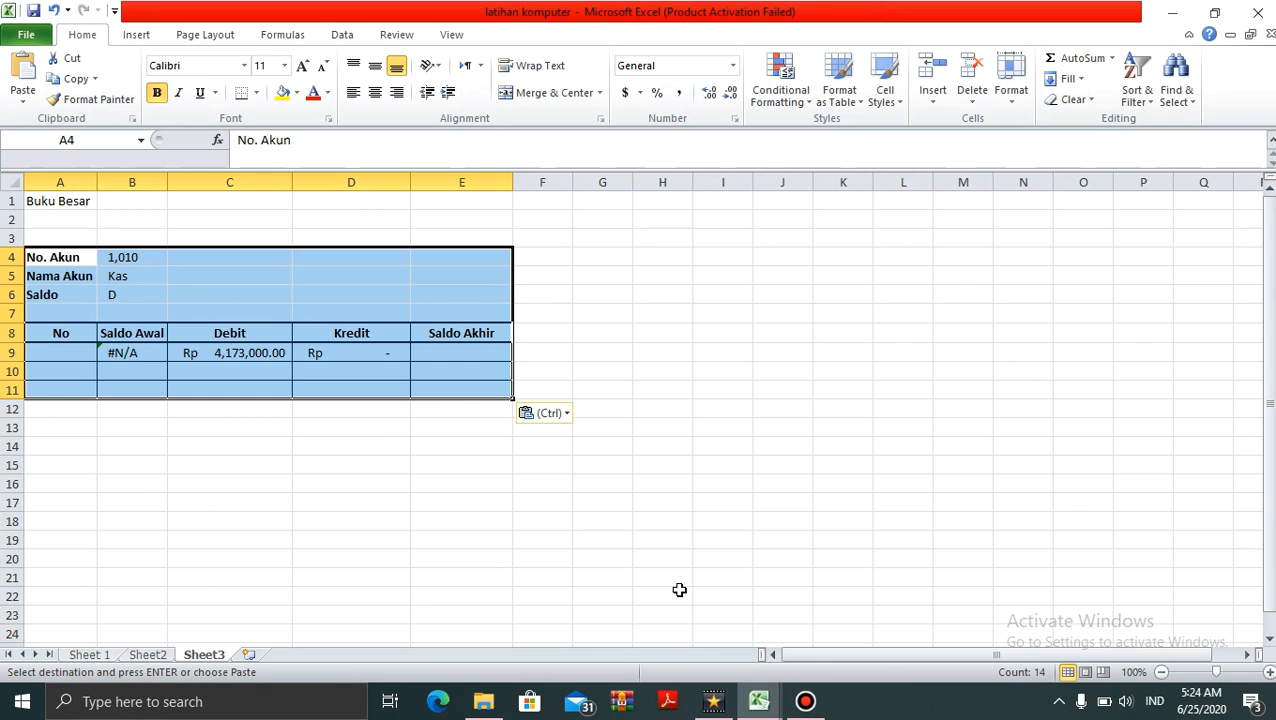
Clear the pasted No. Akun, Nama Akun and Saldo values in B4:B6
{"action": "key", "text": "Right"}
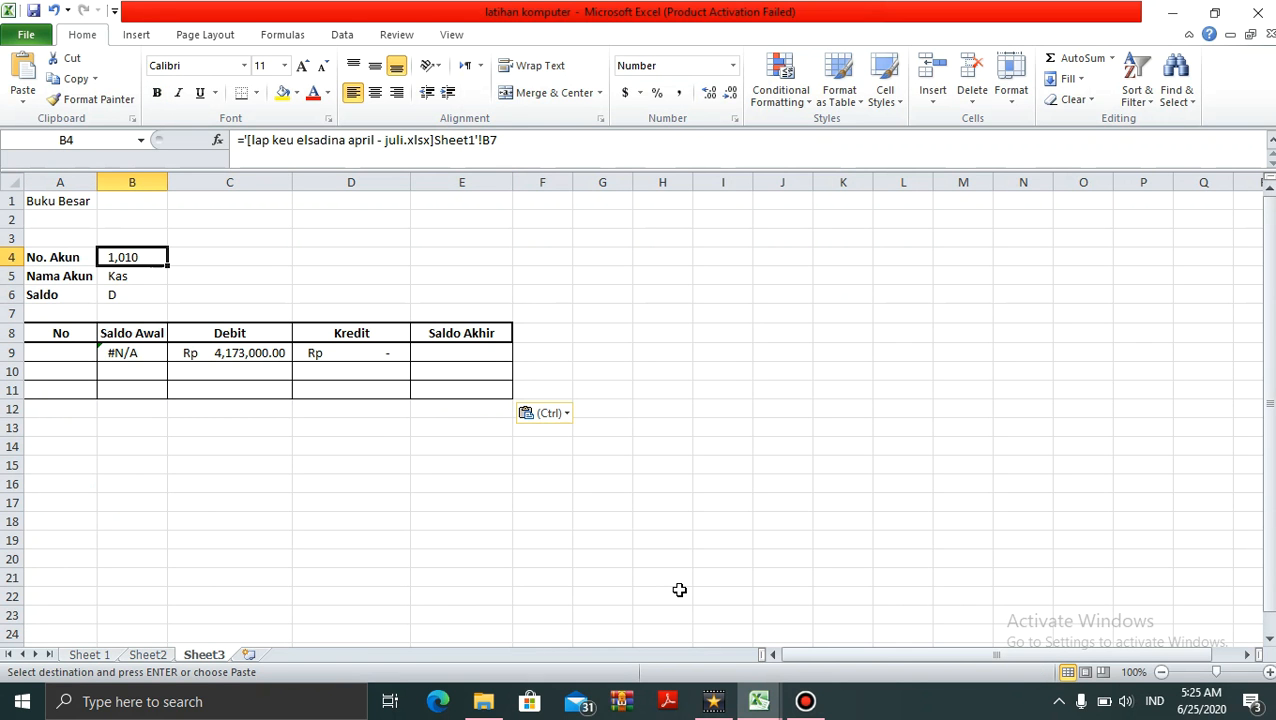
{"action": "key", "text": "Down"}
{"action": "key", "text": "Down"}
{"action": "key", "text": "Down"}
{"action": "key", "text": "Down"}
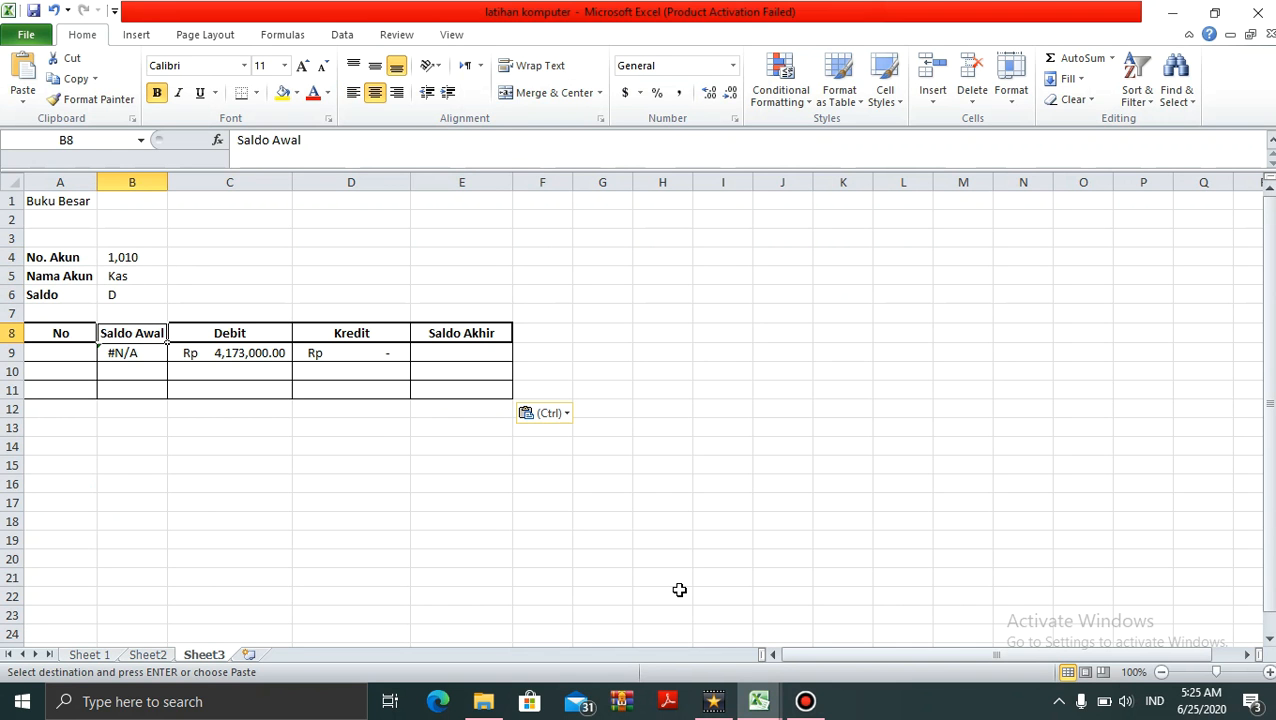
{"action": "key", "text": "Up"}
{"action": "key", "text": "Up"}
{"action": "key", "text": "Up"}
{"action": "key", "text": "Up"}
{"action": "key", "text": "shift+Down"}
{"action": "key", "text": "shift+Down"}
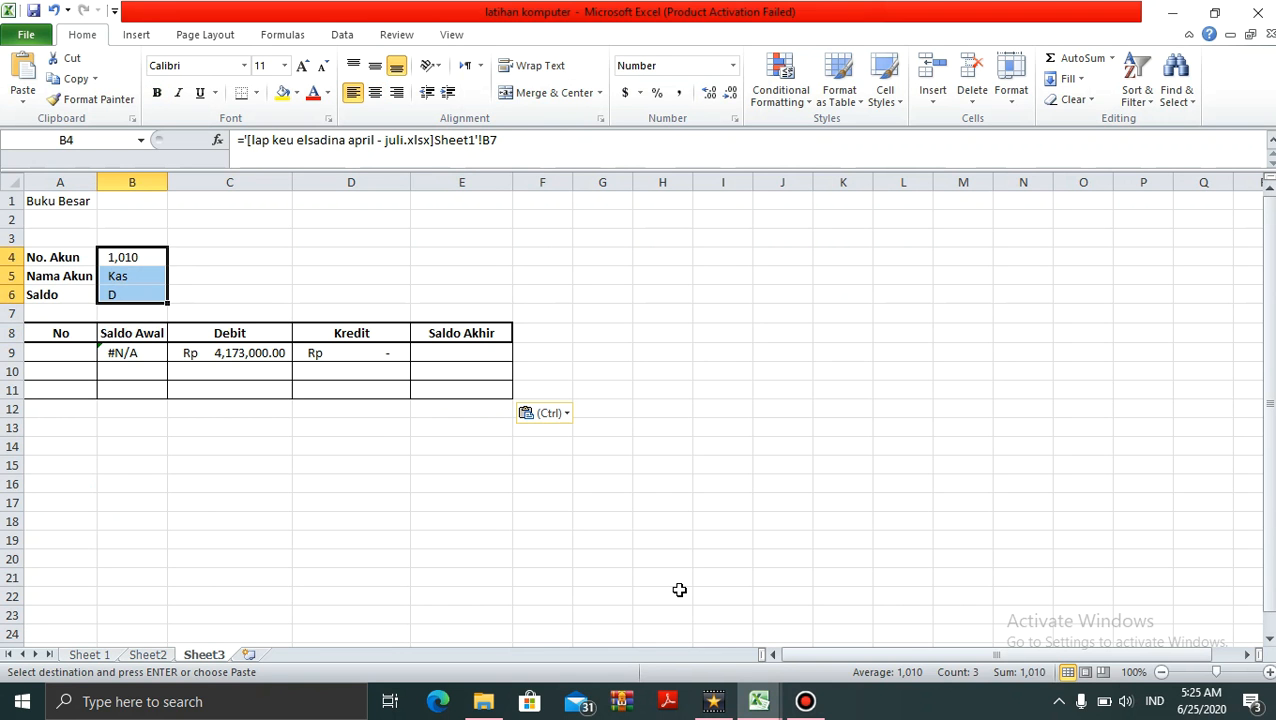
{"action": "key", "text": "Delete"}
Clear the pasted Saldo Awal, Debit, Kredit and Saldo Akhir contents in B9:E9
{"action": "key", "text": "Down"}
{"action": "key", "text": "Down"}
{"action": "key", "text": "Down"}
{"action": "key", "text": "Down"}
{"action": "key", "text": "Down"}
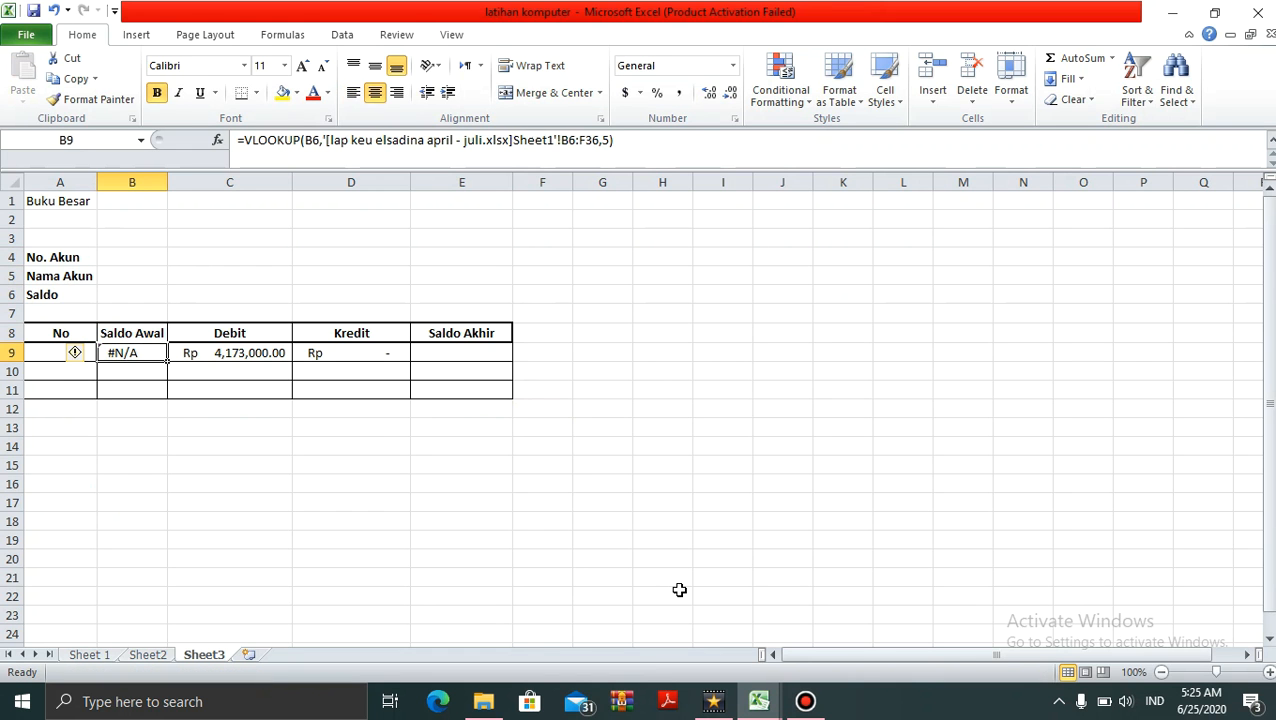
{"action": "key", "text": "shift+Right"}
{"action": "key", "text": "shift+Right"}
{"action": "key", "text": "shift+Right"}
{"action": "key", "text": "Delete"}
Enter =VLOOKUP(B4,'Sheet 1'!$A$6:$E$36,2) in the Nama Akun cell B5
{"action": "key", "text": "Left"}
{"action": "key", "text": "Right"}
{"action": "key", "text": "Up"}
{"action": "key", "text": "Up"}
{"action": "key", "text": "Up"}
{"action": "key", "text": "Up"}
{"action": "key", "text": "Up"}
{"action": "key", "text": "Down"}
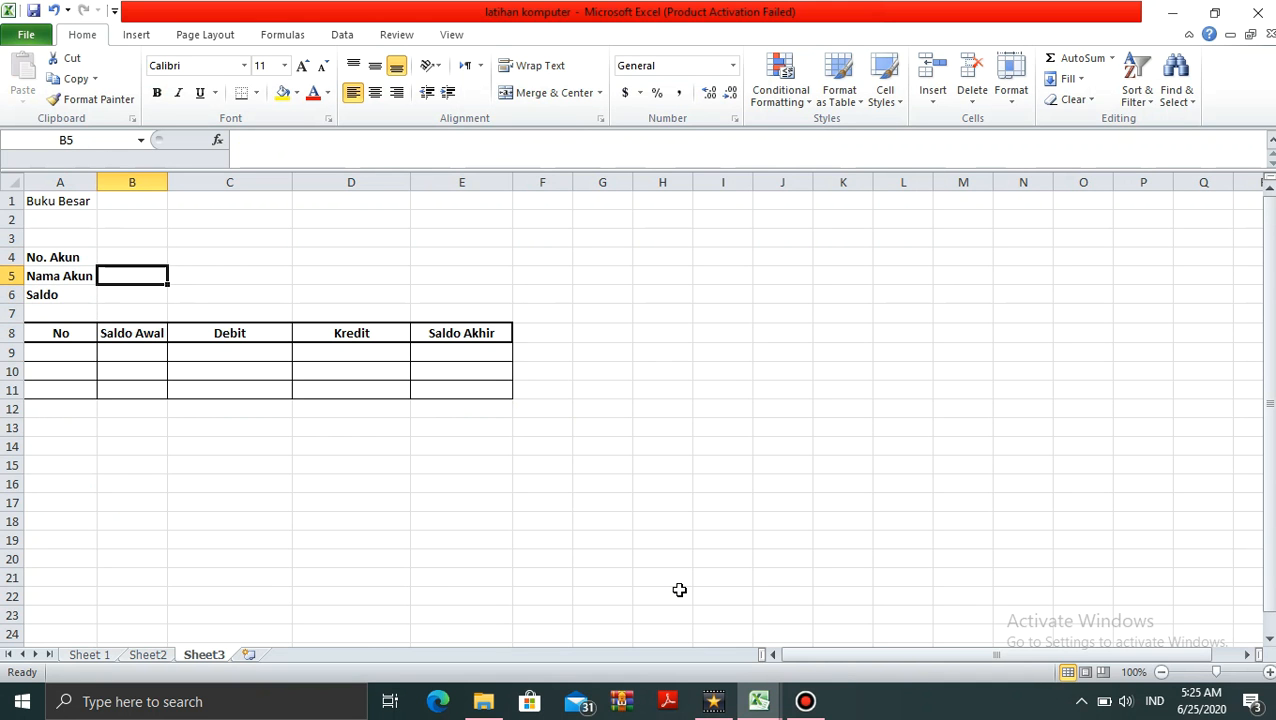
{"action": "type", "text": "="}
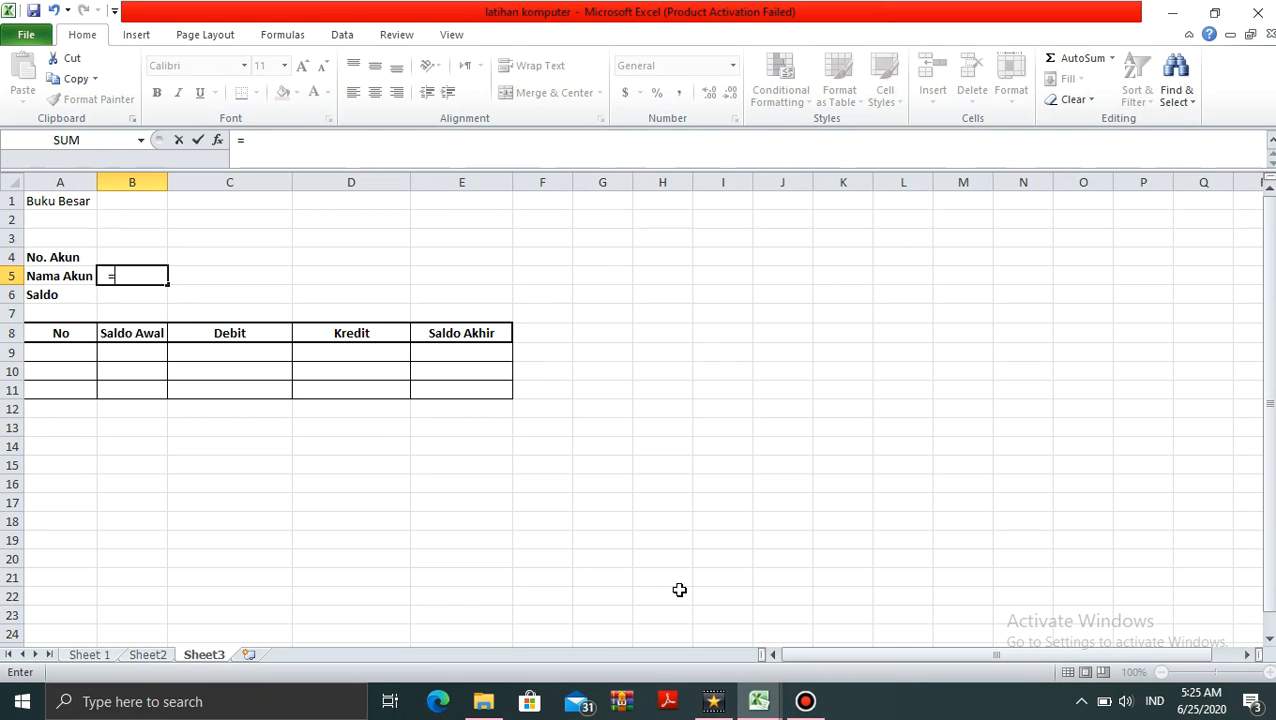
{"action": "type", "text": "vlookup("}
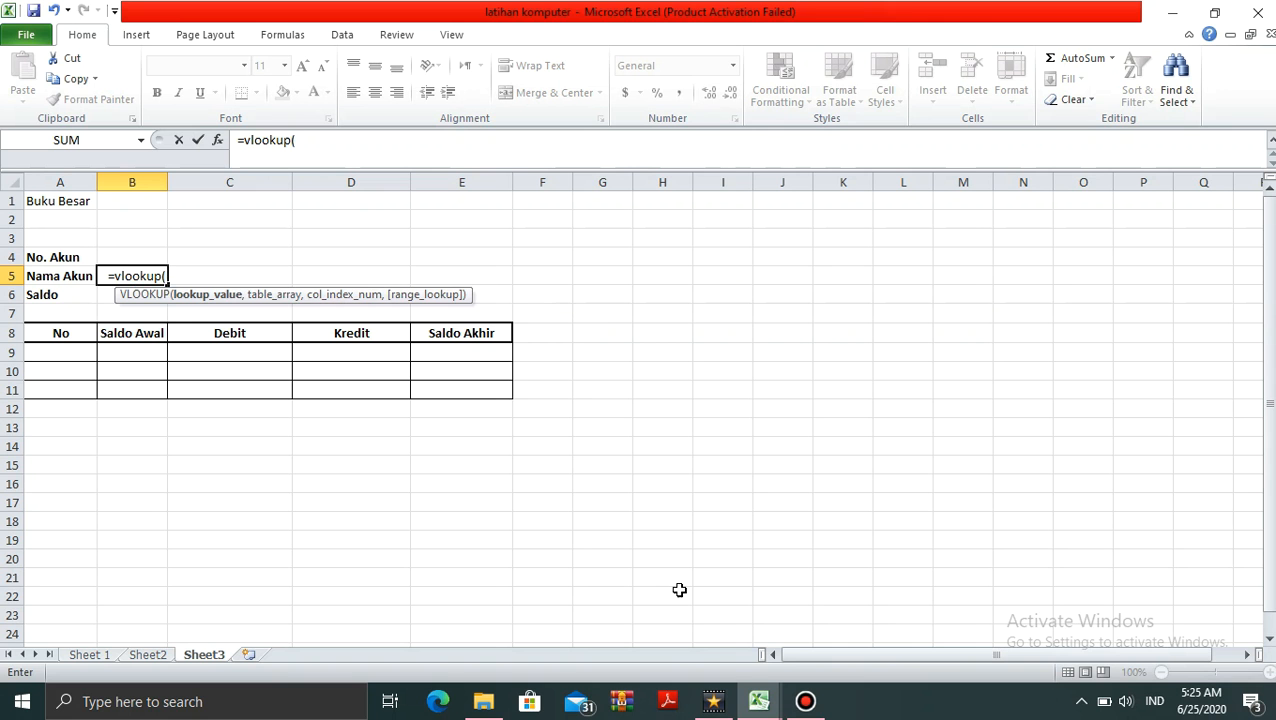
{"action": "key", "text": "Up"}
{"action": "type", "text": ","}
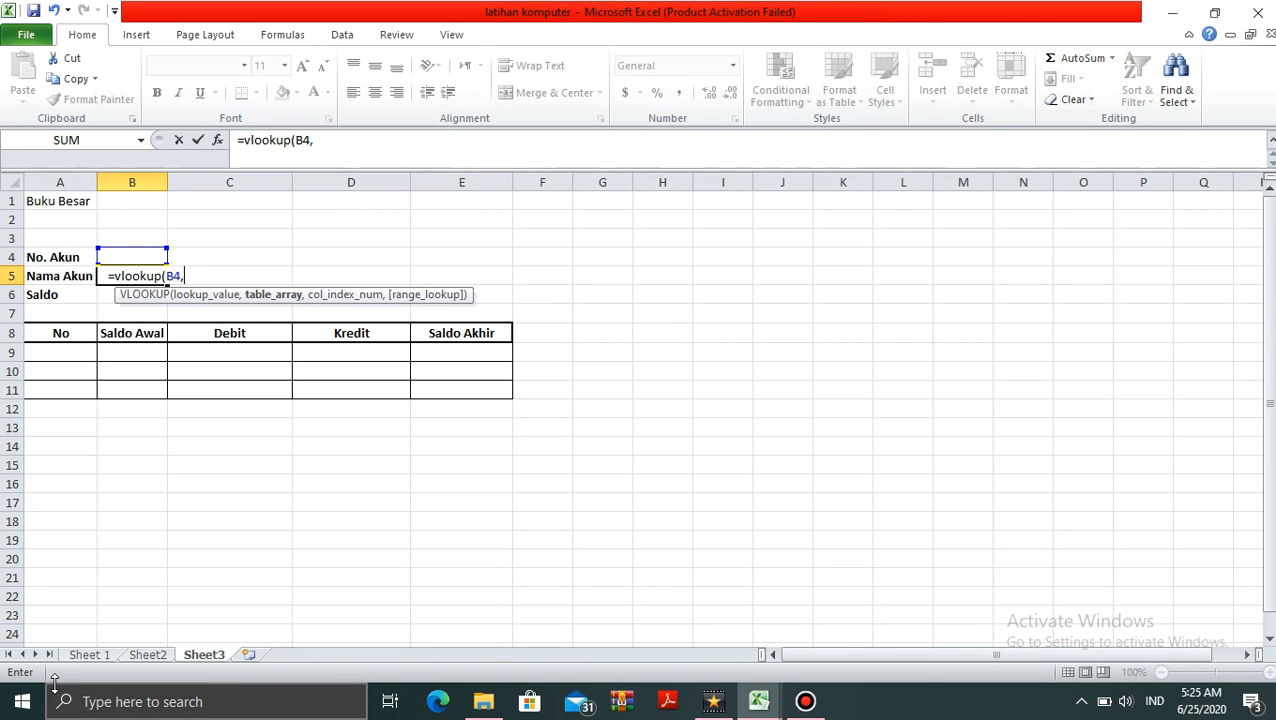
{"action": "left_click", "coordinate": [85, 655]}
{"action": "left_click", "coordinate": [45, 375]}
{"action": "key", "text": "Up"}
{"action": "key", "text": "Up"}
{"action": "key", "text": "Up"}
{"action": "key", "text": "Up"}
{"action": "key", "text": "shift+Right"}
{"action": "key", "text": "shift+Right"}
{"action": "key", "text": "shift+Right"}
{"action": "key", "text": "shift+Right"}
{"action": "key", "text": "shift+Down"}
{"action": "key", "text": "shift+Down"}
{"action": "key", "text": "shift+Down"}
{"action": "key", "text": "shift+Down"}
{"action": "key", "text": "shift+Down"}
{"action": "key", "text": "shift+Down"}
{"action": "key", "text": "shift+Down"}
{"action": "key", "text": "shift+Down"}
{"action": "key", "text": "shift+Down"}
{"action": "key", "text": "shift+Down"}
{"action": "key", "text": "shift+Down"}
{"action": "key", "text": "shift+Down"}
{"action": "key", "text": "shift+Down"}
{"action": "key", "text": "shift+Down"}
{"action": "key", "text": "shift+Down"}
{"action": "key", "text": "shift+Down"}
{"action": "key", "text": "shift+Down"}
{"action": "key", "text": "shift+Down"}
{"action": "key", "text": "shift+Down"}
{"action": "key", "text": "shift+Down"}
{"action": "key", "text": "shift+Down"}
{"action": "key", "text": "shift+Down"}
{"action": "key", "text": "shift+Down"}
{"action": "key", "text": "shift+Down"}
{"action": "key", "text": "shift+Down"}
{"action": "key", "text": "shift+Down"}
{"action": "key", "text": "shift+Down"}
{"action": "key", "text": "shift+Down"}
{"action": "key", "text": "shift+Down"}
{"action": "key", "text": "shift+Down"}
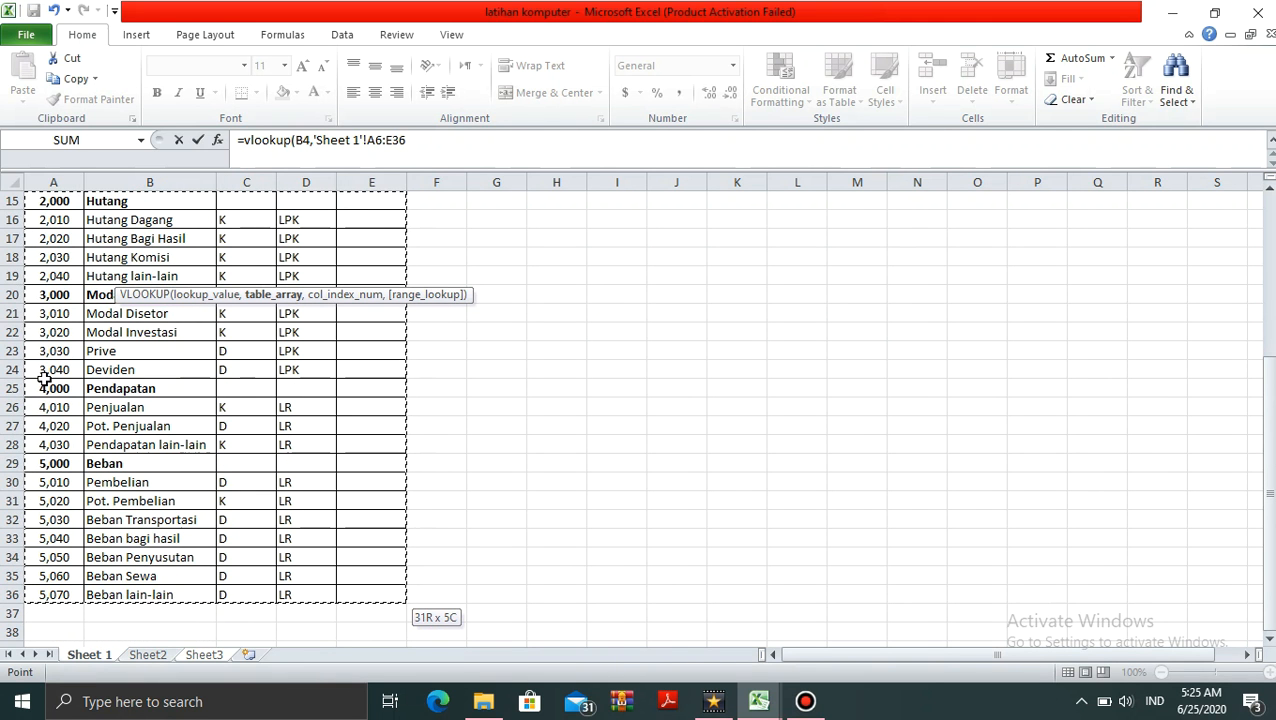
{"action": "key", "text": "F4"}
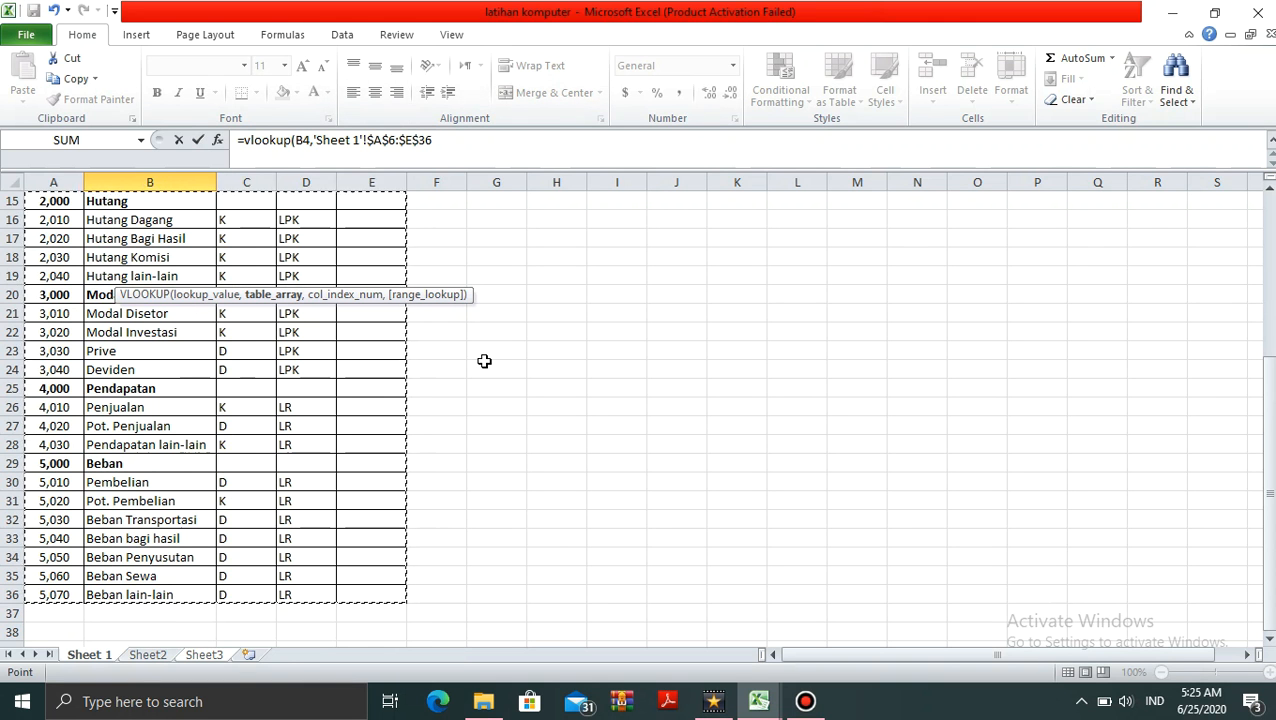
{"action": "type", "text": ","}
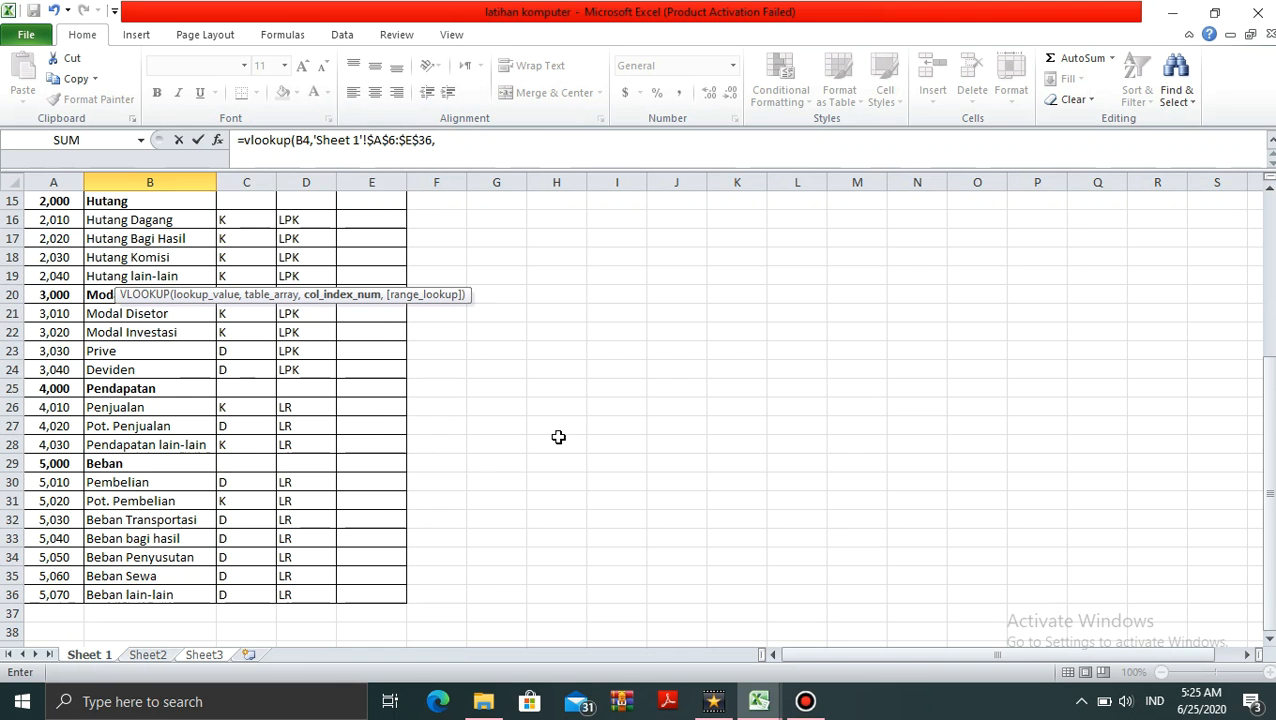
{"action": "left_click_drag", "start_coordinate": [1267, 404], "coordinate": [1262, 170]}
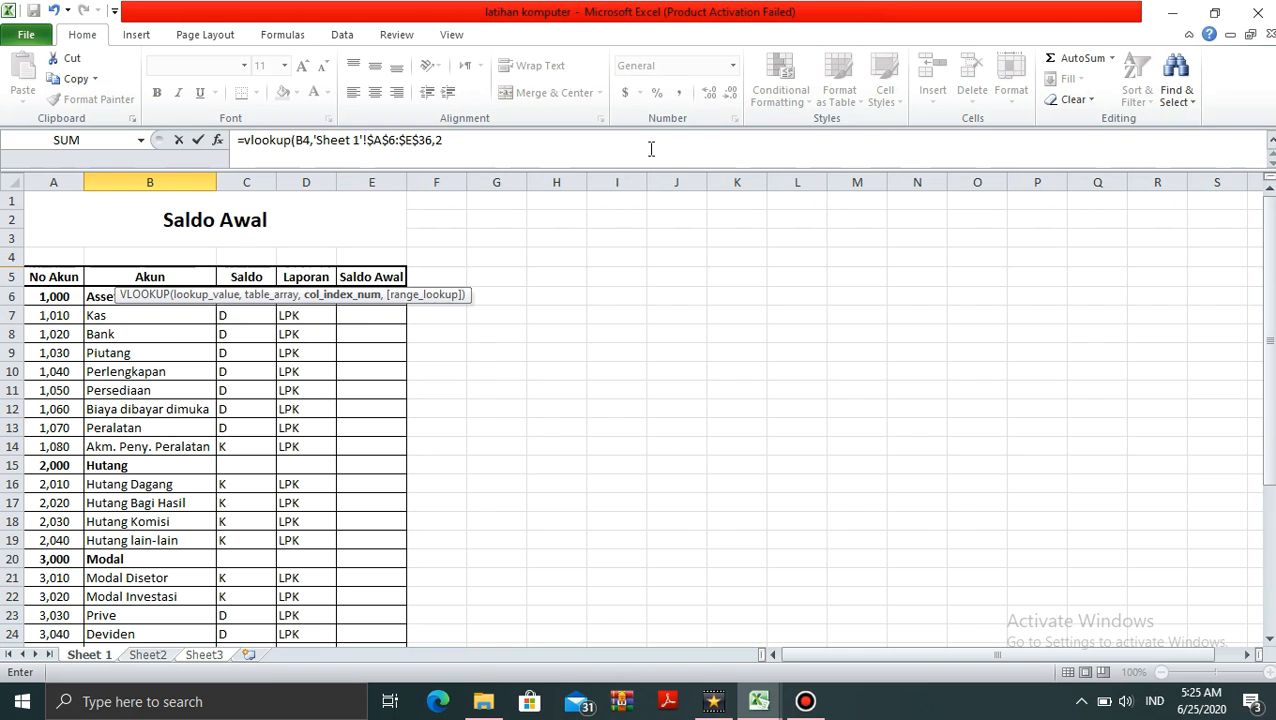
{"action": "type", "text": "2)"}
{"action": "key", "text": "Return"}
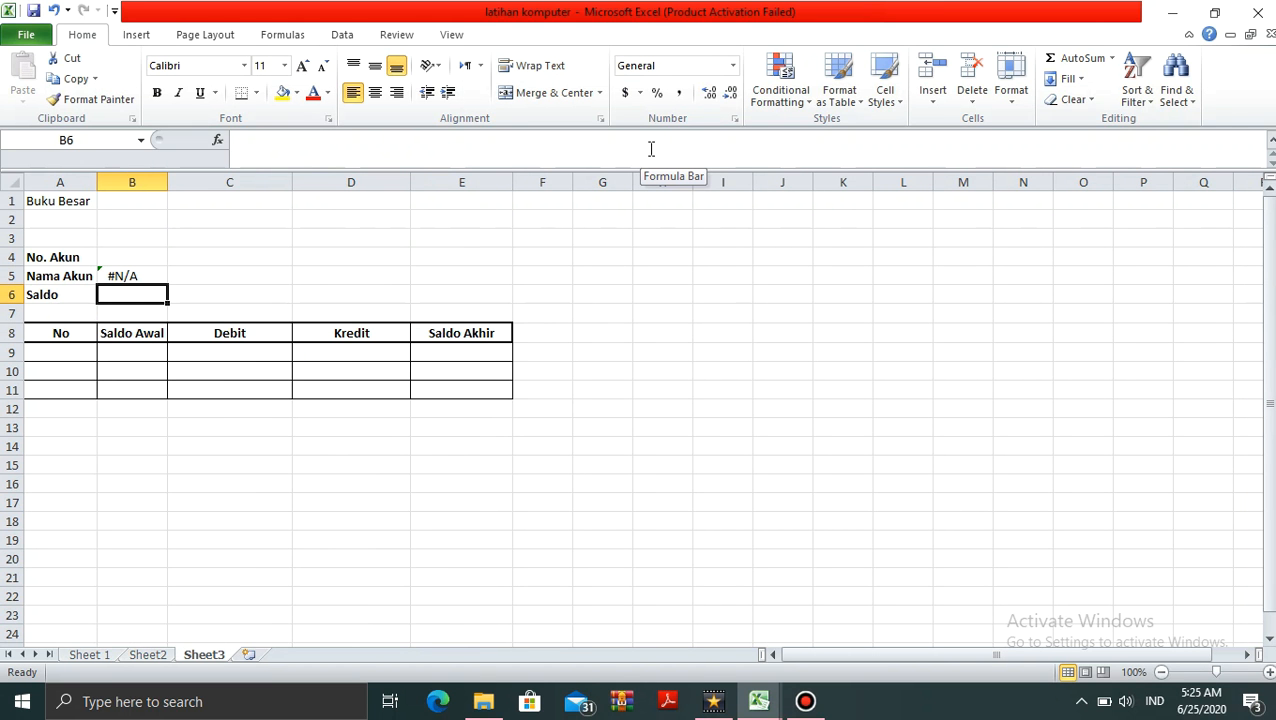
Enter =VLOOKUP(B4,'Sheet 1'!$A$6:$E$36,3) in the Saldo cell B6
{"action": "type", "text": "="}
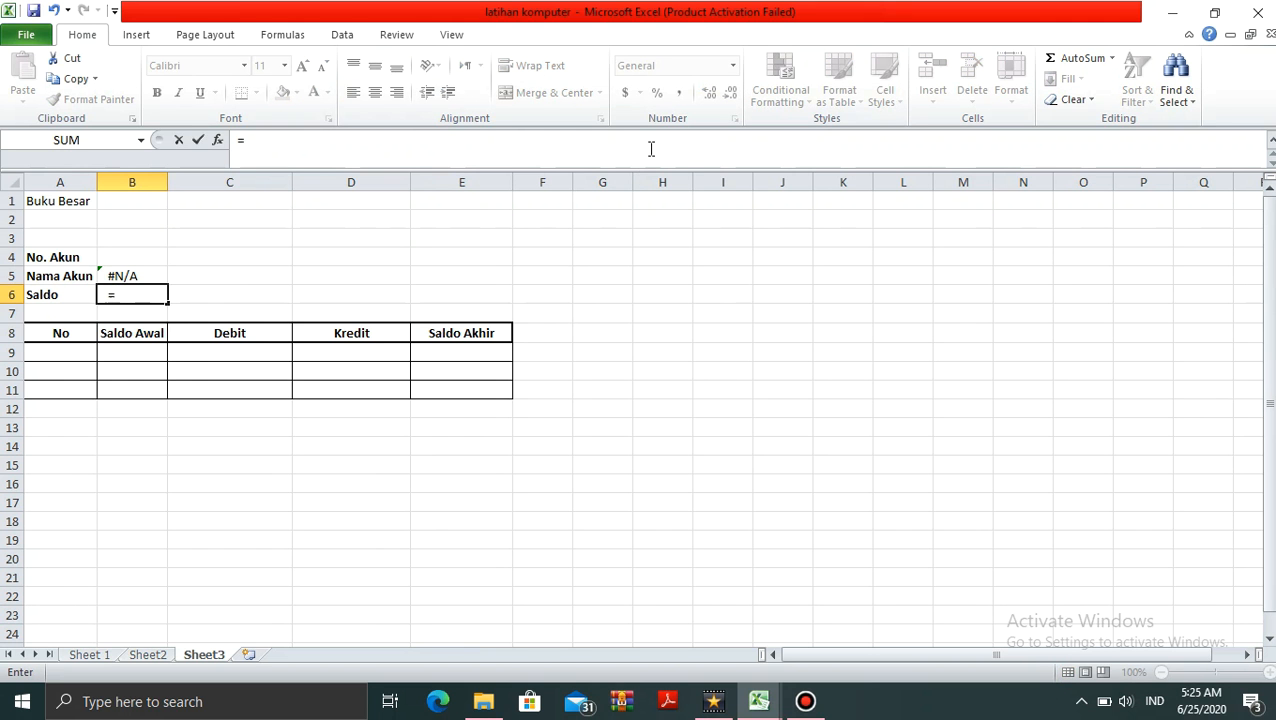
{"action": "type", "text": "vlookup("}
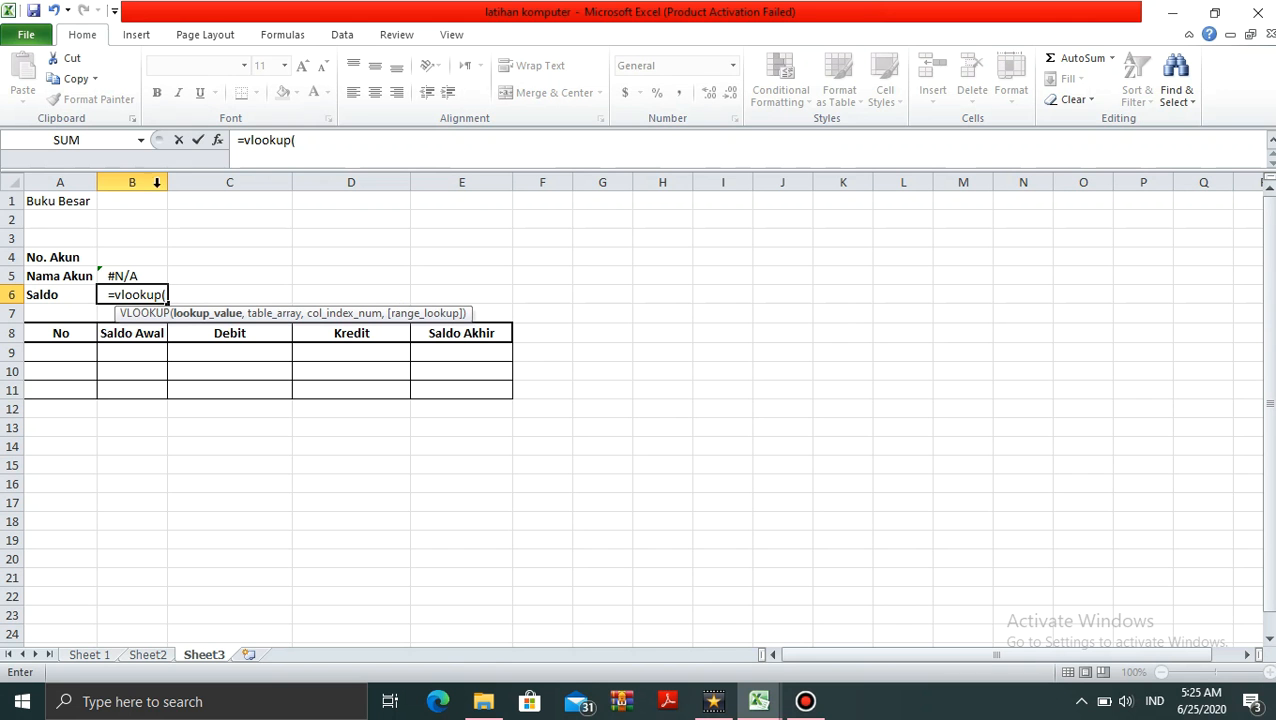
{"action": "left_click", "coordinate": [123, 255]}
{"action": "type", "text": ","}
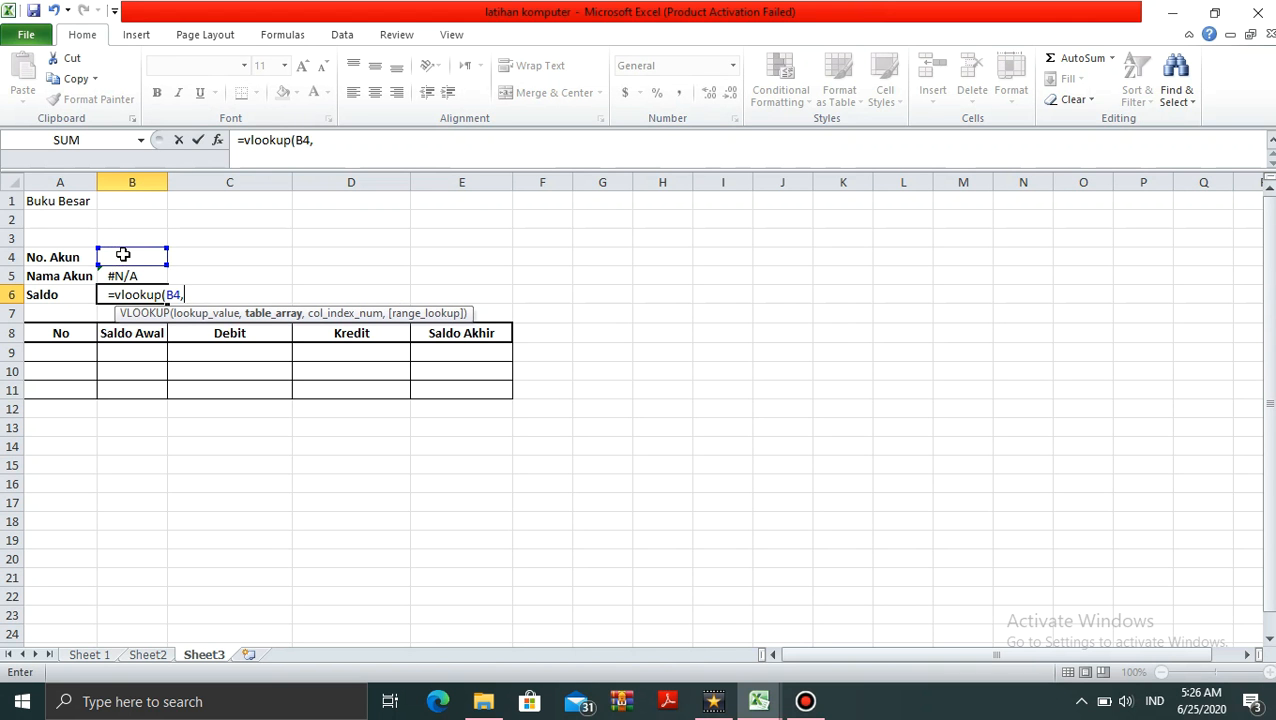
{"action": "left_click", "coordinate": [104, 656]}
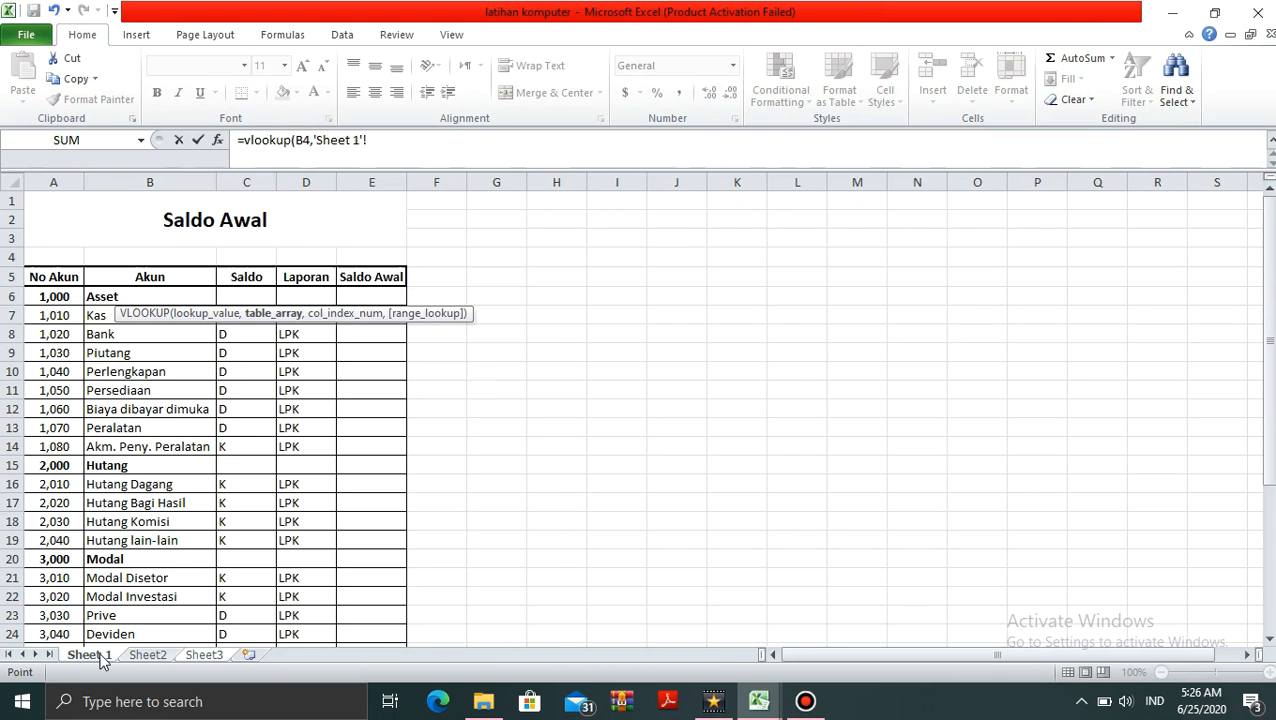
{"action": "left_click_drag", "start_coordinate": [40, 293], "coordinate": [333, 716]}
{"action": "left_click_drag", "start_coordinate": [333, 716], "coordinate": [371, 618]}
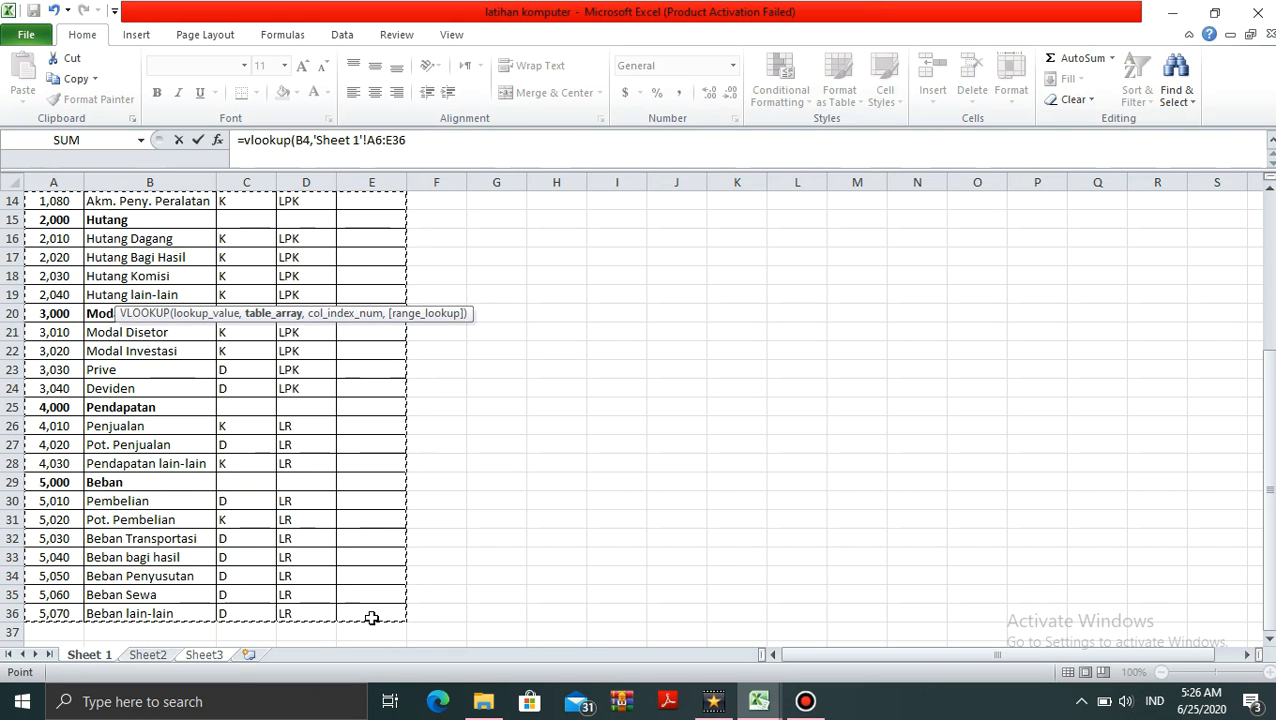
{"action": "key", "text": "F4"}
{"action": "type", "text": ","}
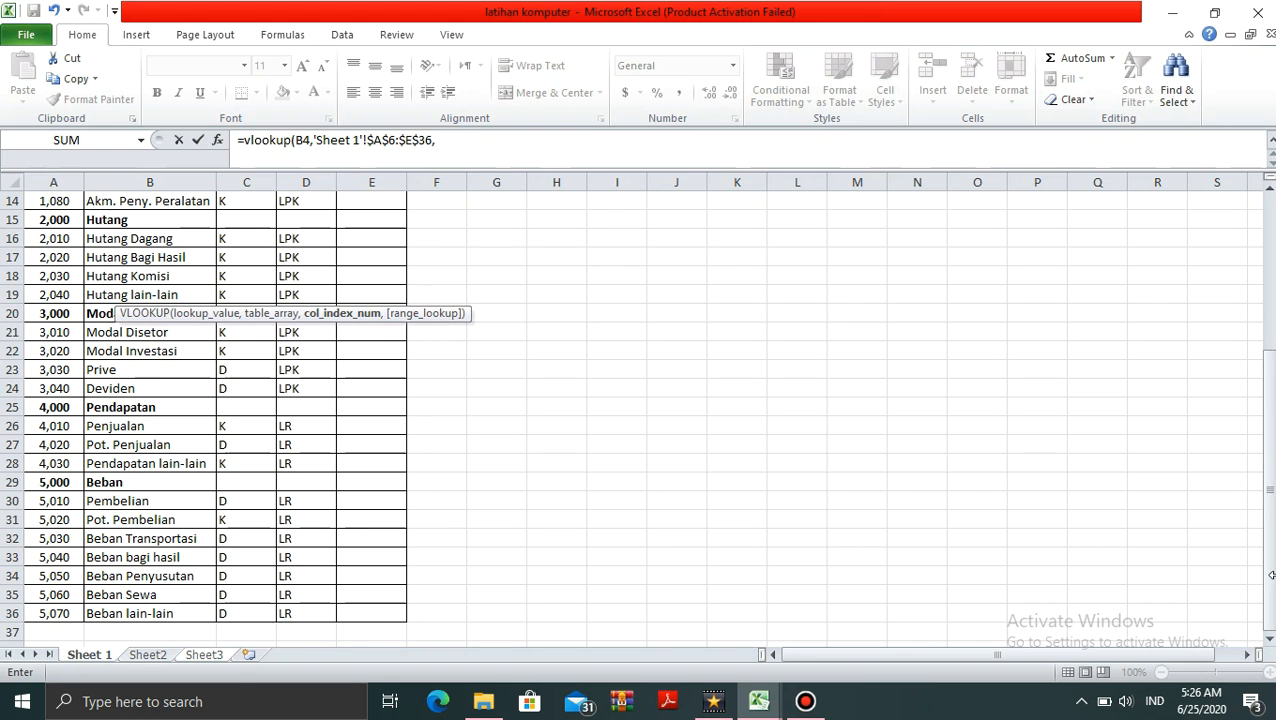
{"action": "left_click_drag", "start_coordinate": [1272, 580], "coordinate": [1268, 398]}
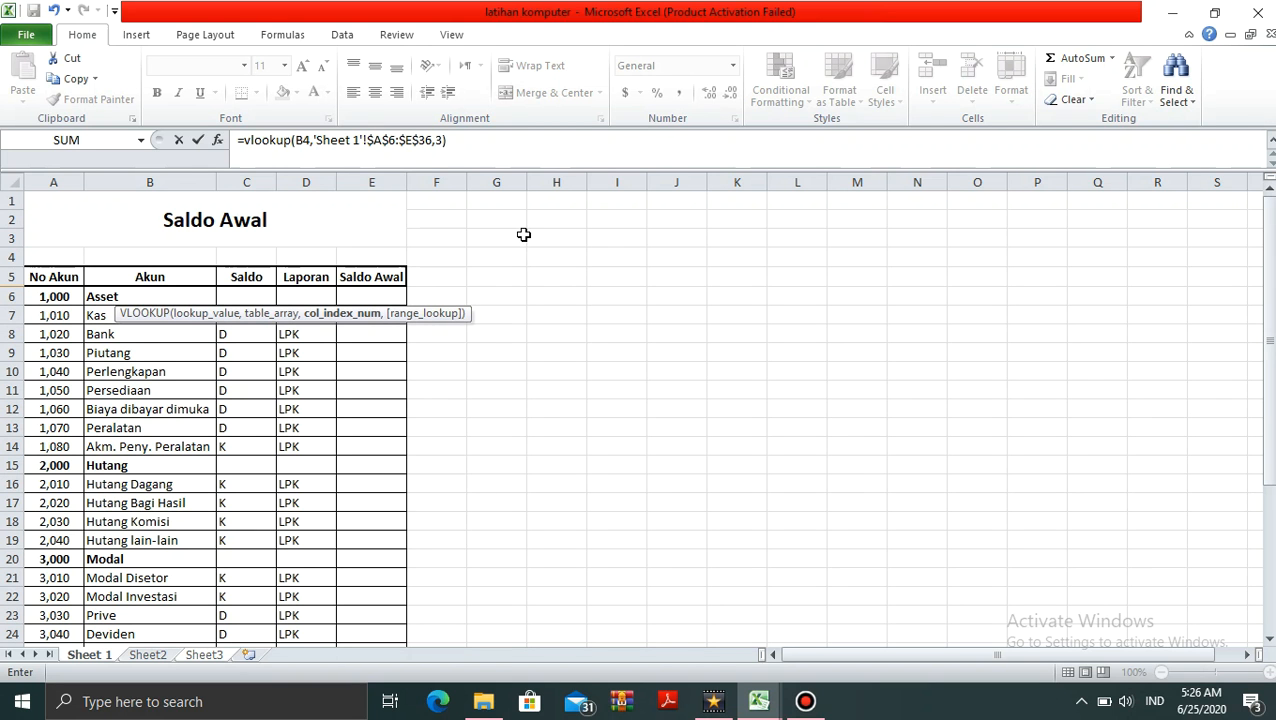
{"action": "key", "text": "Return"}
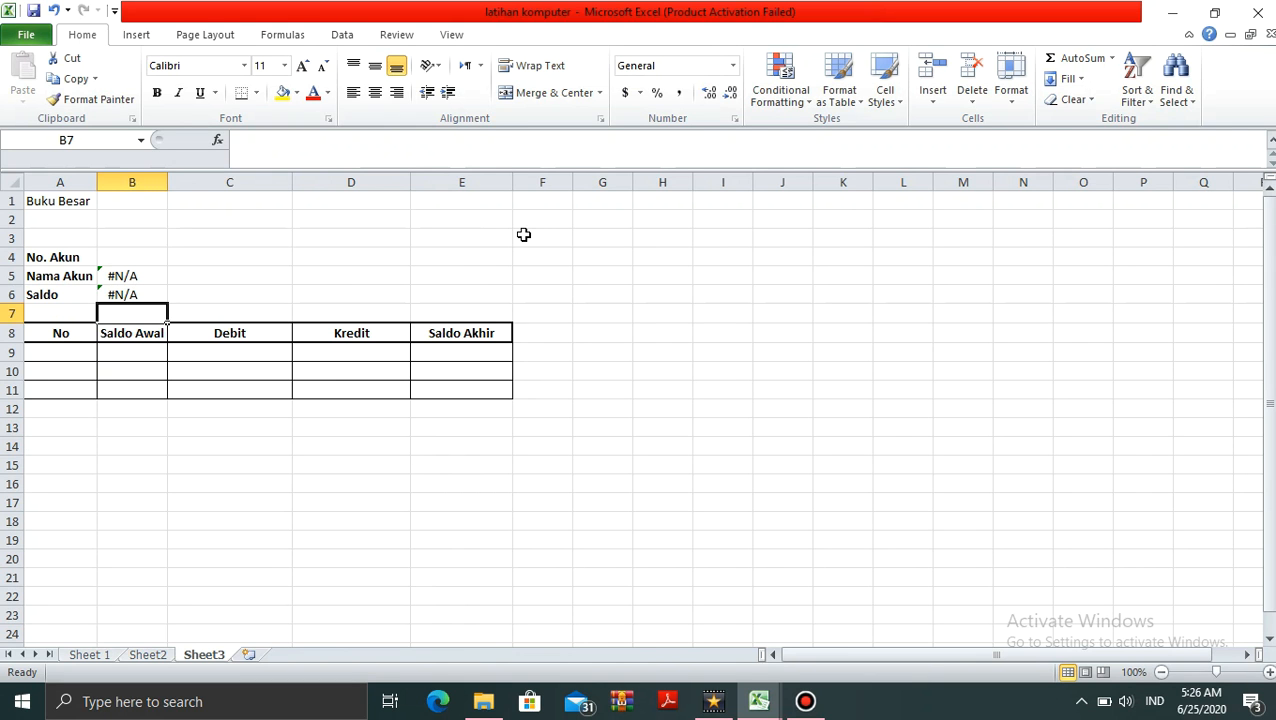
Enter =VLOOKUP(B4,'Sheet 1'!$A$6:$E$36,5) in the Saldo Awal cell B9
{"action": "key", "text": "Down"}
{"action": "key", "text": "Down"}
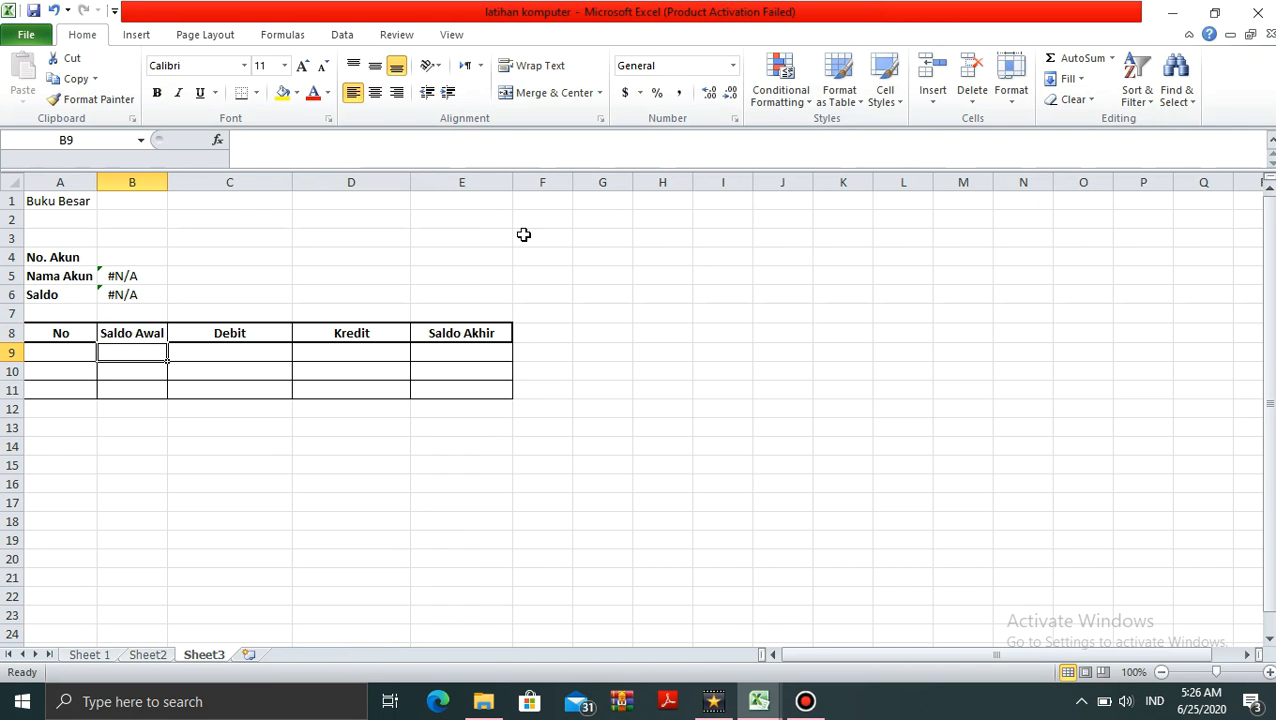
{"action": "type", "text": "="}
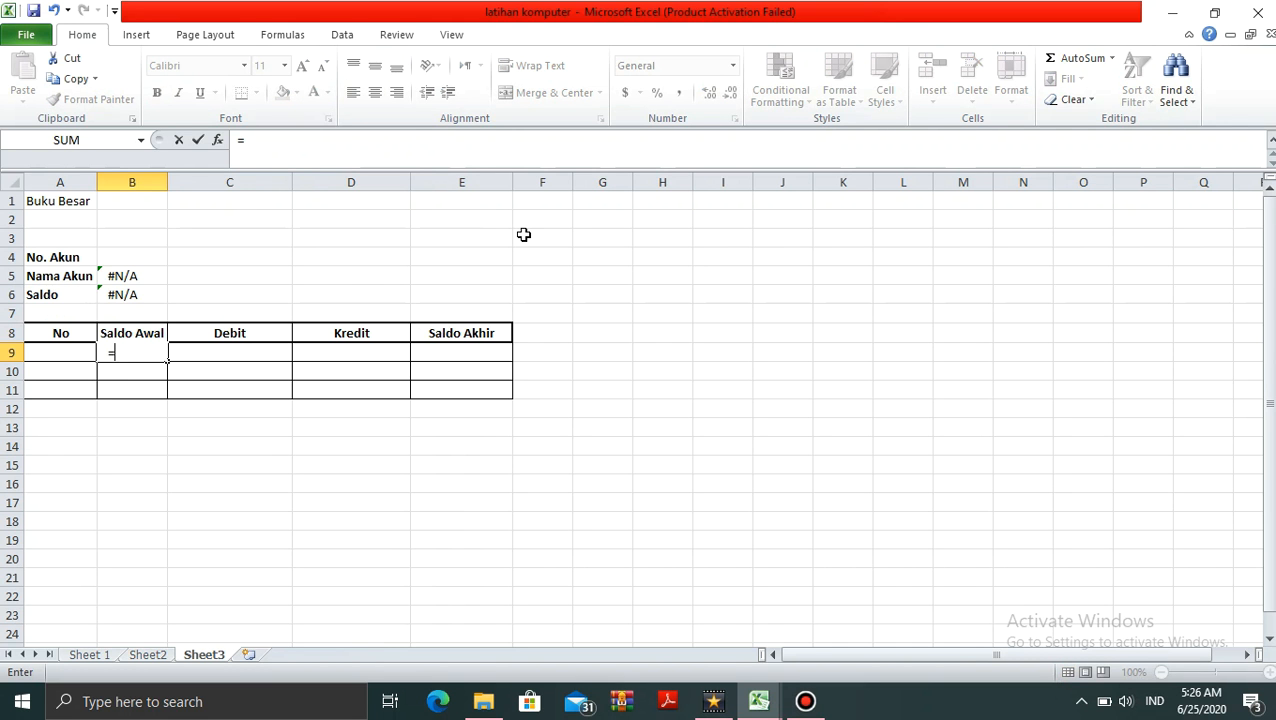
{"action": "type", "text": "vl"}
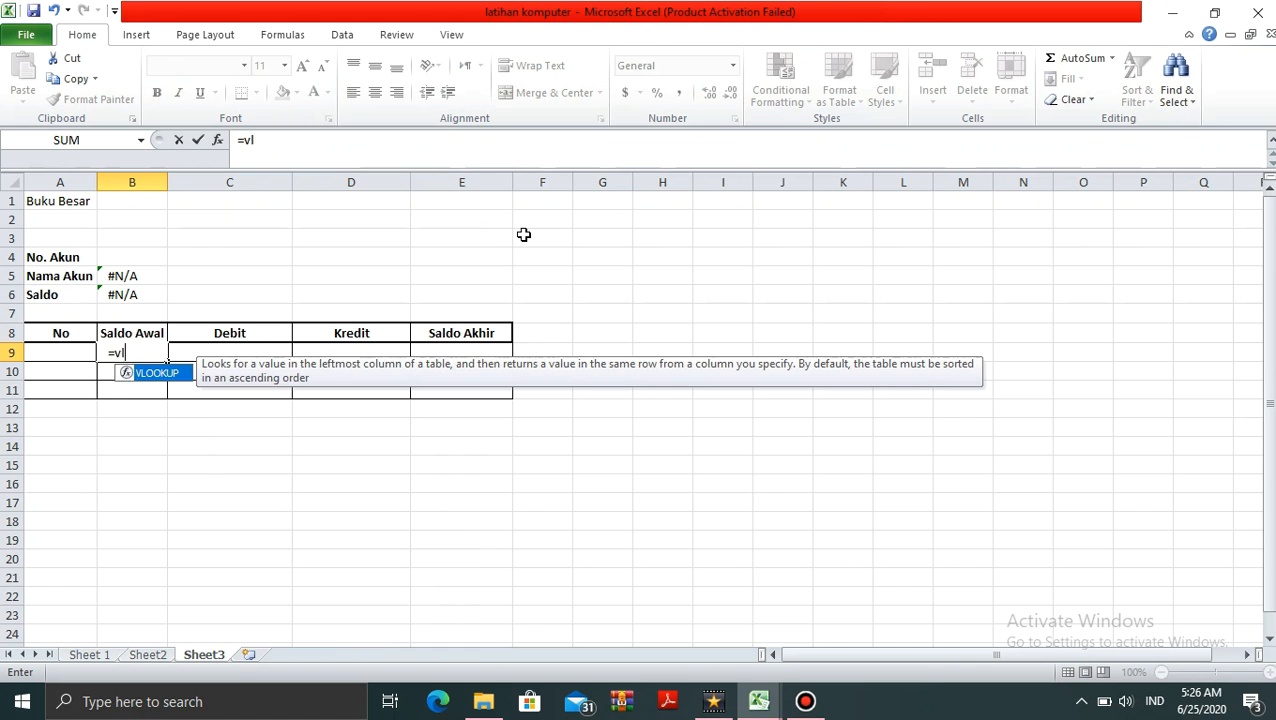
{"action": "type", "text": "ookup("}
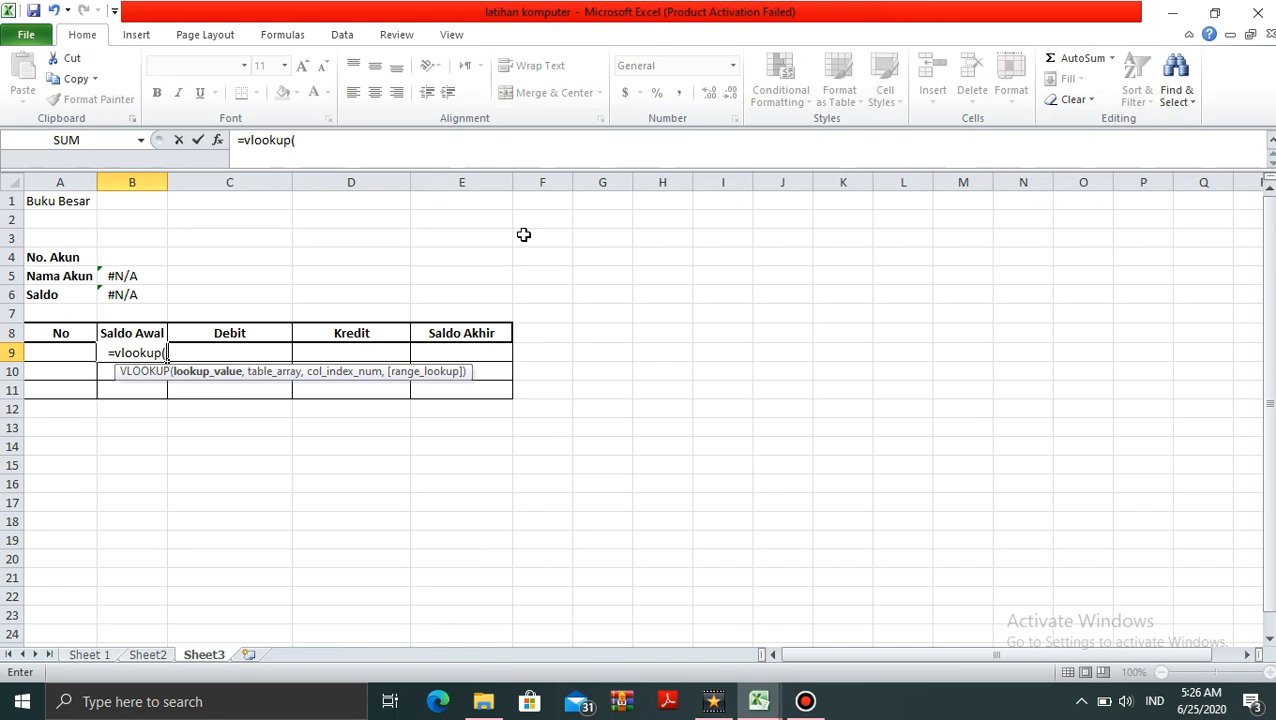
{"action": "key", "text": "Up"}
{"action": "key", "text": "Up"}
{"action": "key", "text": "Up"}
{"action": "key", "text": "Up"}
{"action": "key", "text": "Up"}
{"action": "type", "text": ","}
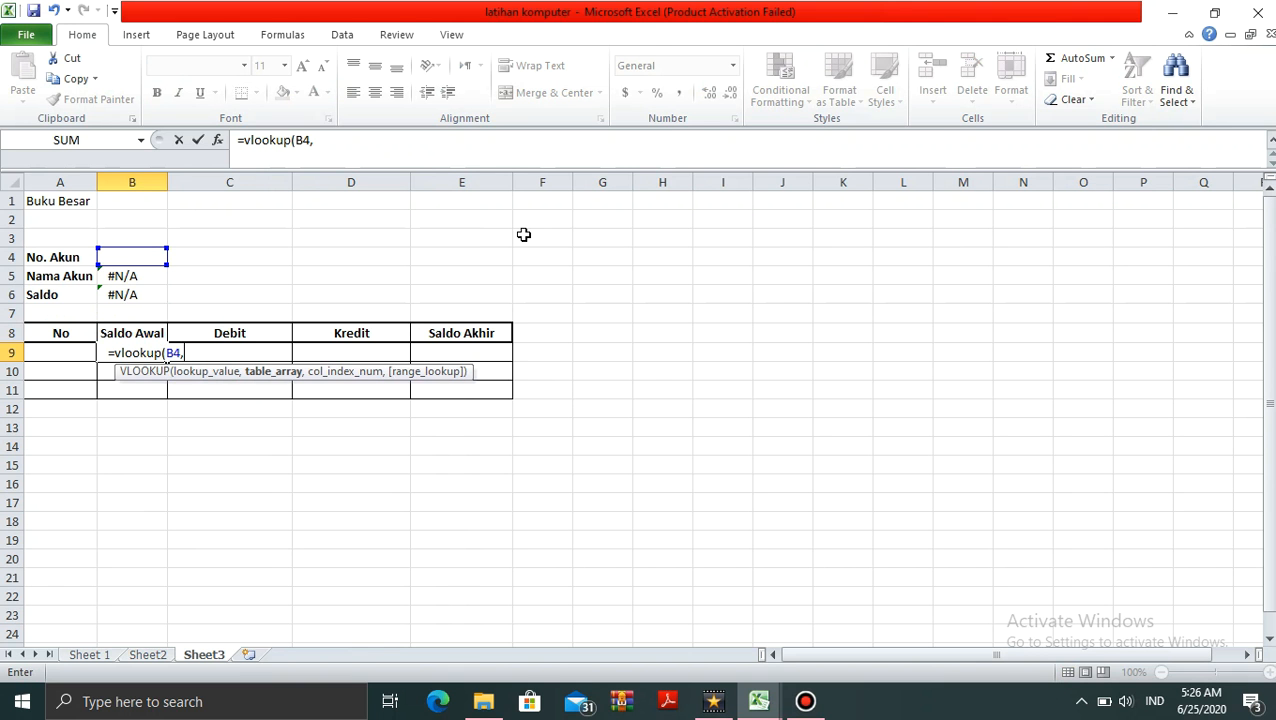
{"action": "left_click", "coordinate": [89, 654]}
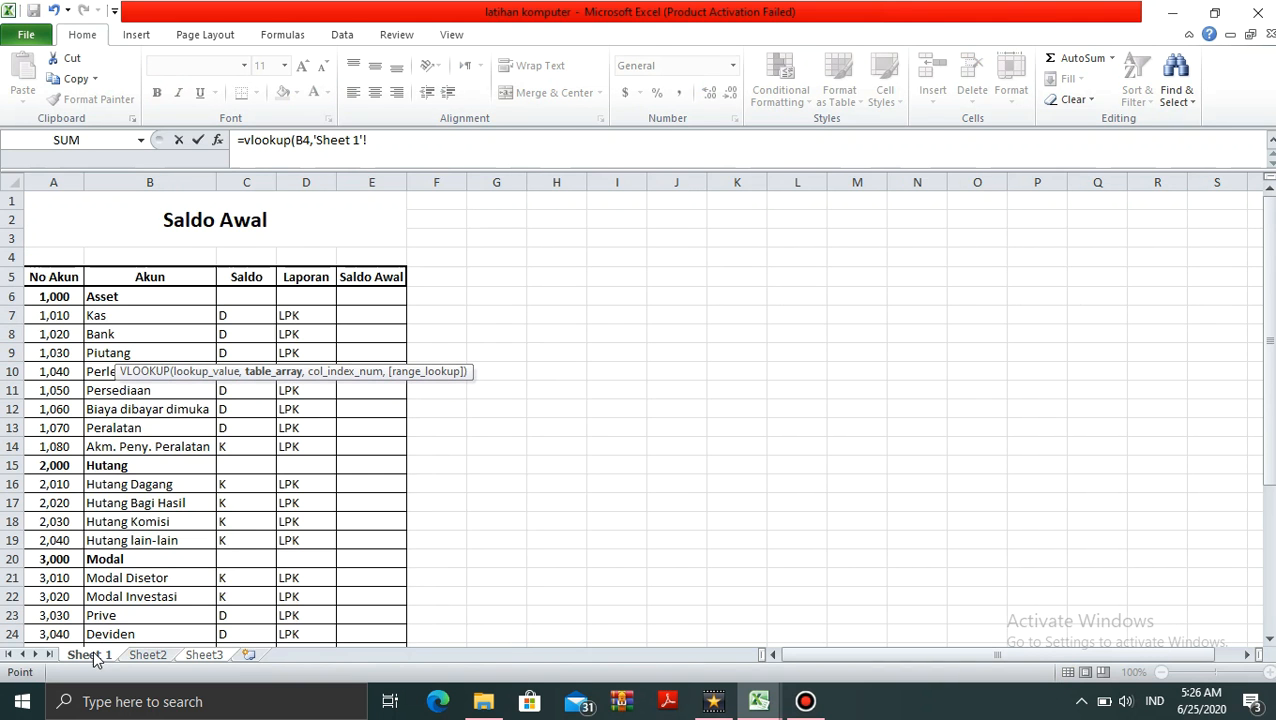
{"action": "left_click_drag", "start_coordinate": [40, 294], "coordinate": [357, 616]}
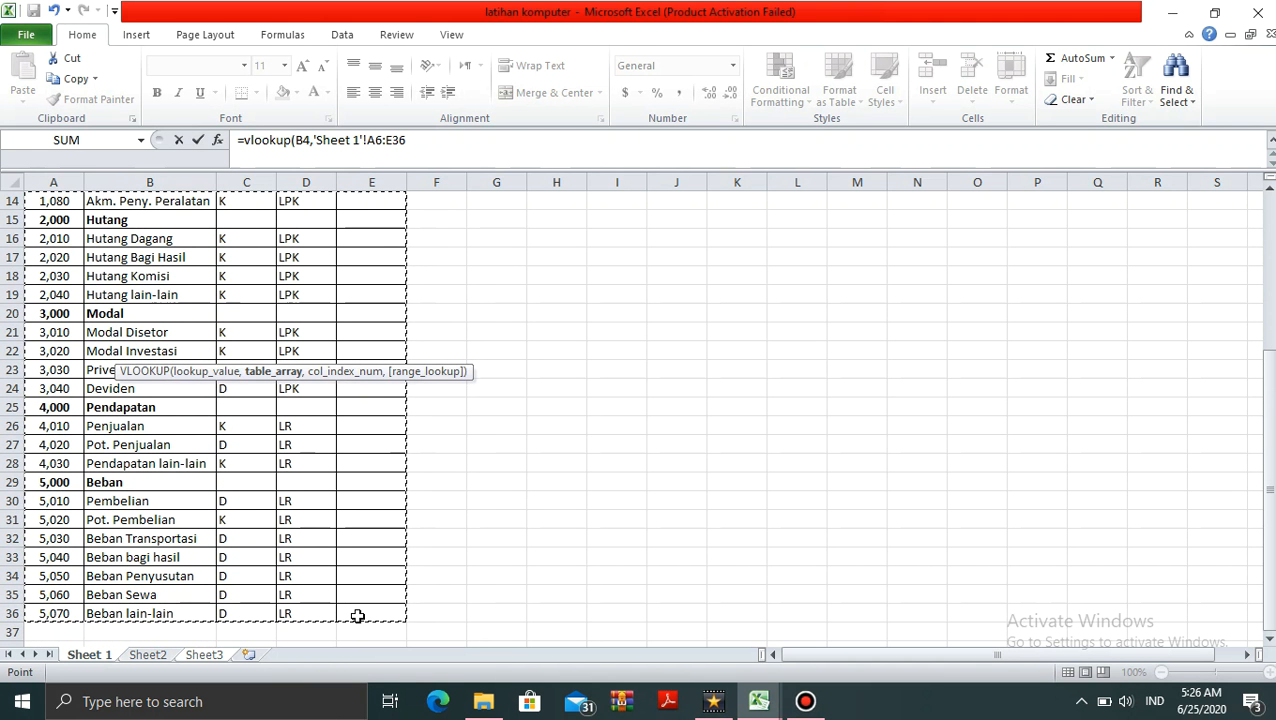
{"action": "key", "text": "F4"}
{"action": "type", "text": ","}
{"action": "left_click_drag", "start_coordinate": [1262, 479], "coordinate": [1262, 310]}
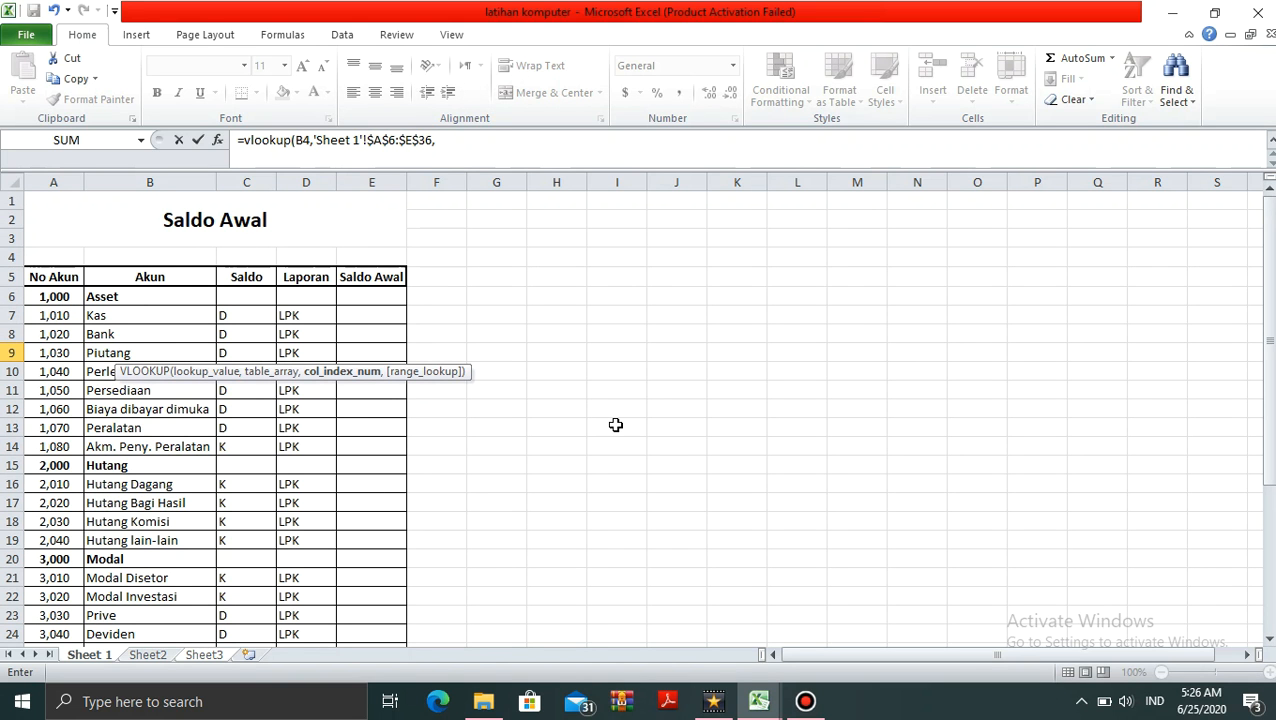
{"action": "type", "text": "5"}
{"action": "key", "text": "Return"}
{"action": "key", "text": "Up"}
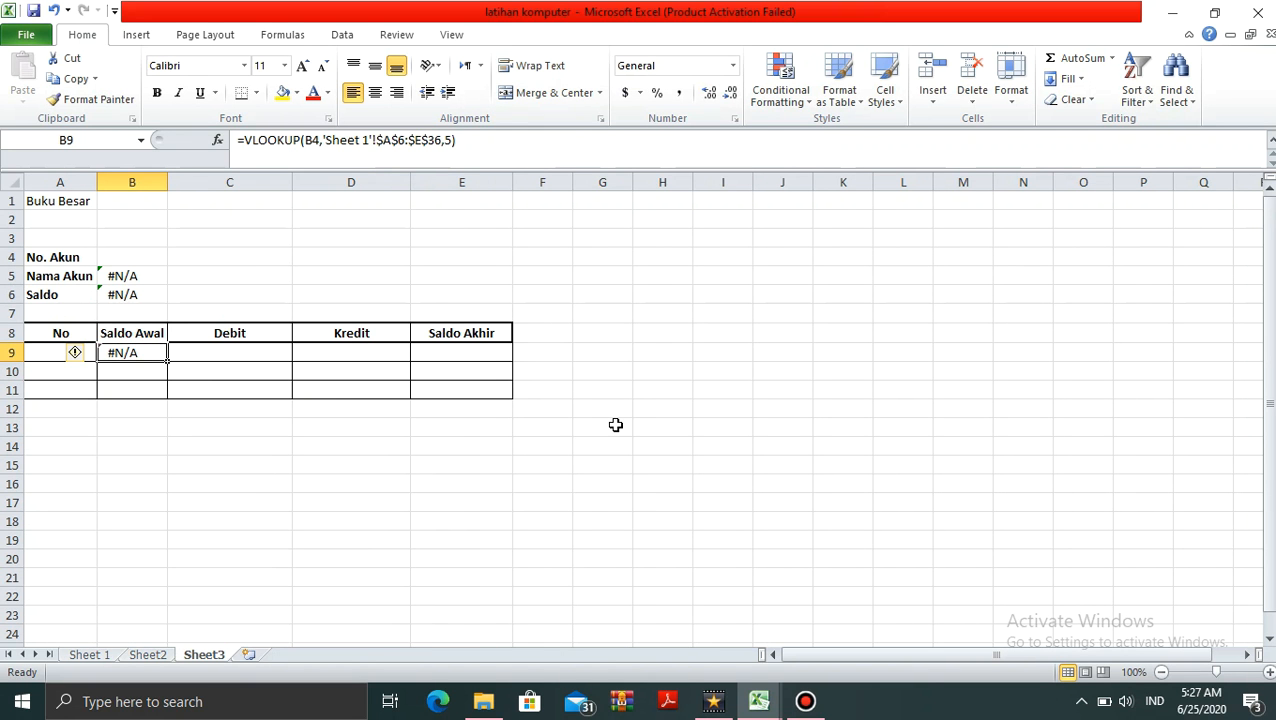
Enter =SUMIF(Sheet2!$C$6:$D$17,Sheet3!B4,Sheet2!$E$6:$E$17) in the Debit cell C9
{"action": "key", "text": "Right"}
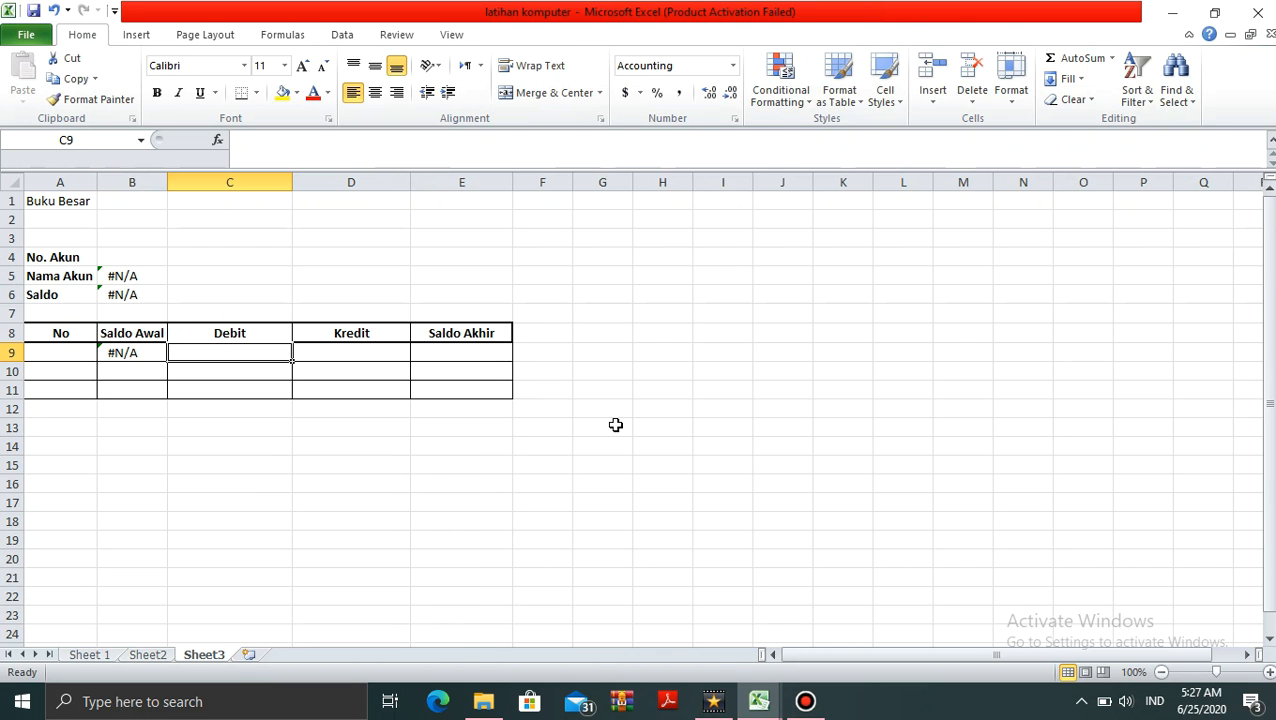
{"action": "type", "text": "="}
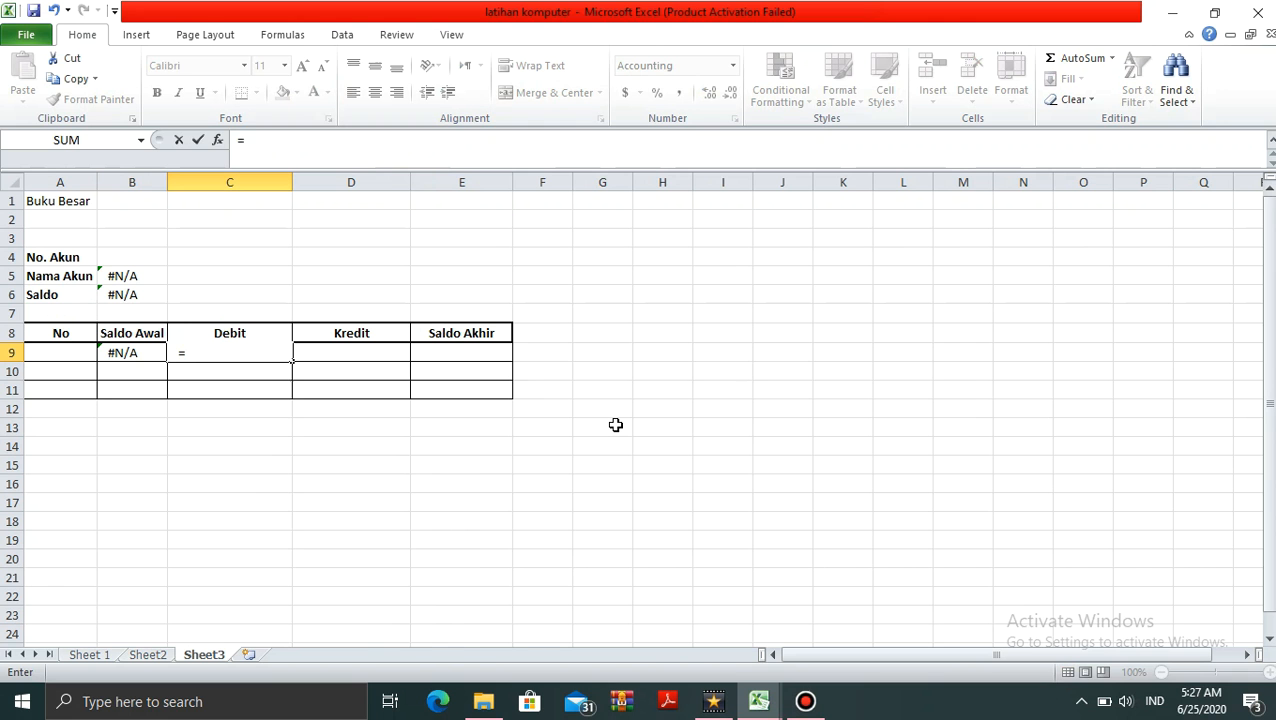
{"action": "type", "text": "sumif"}
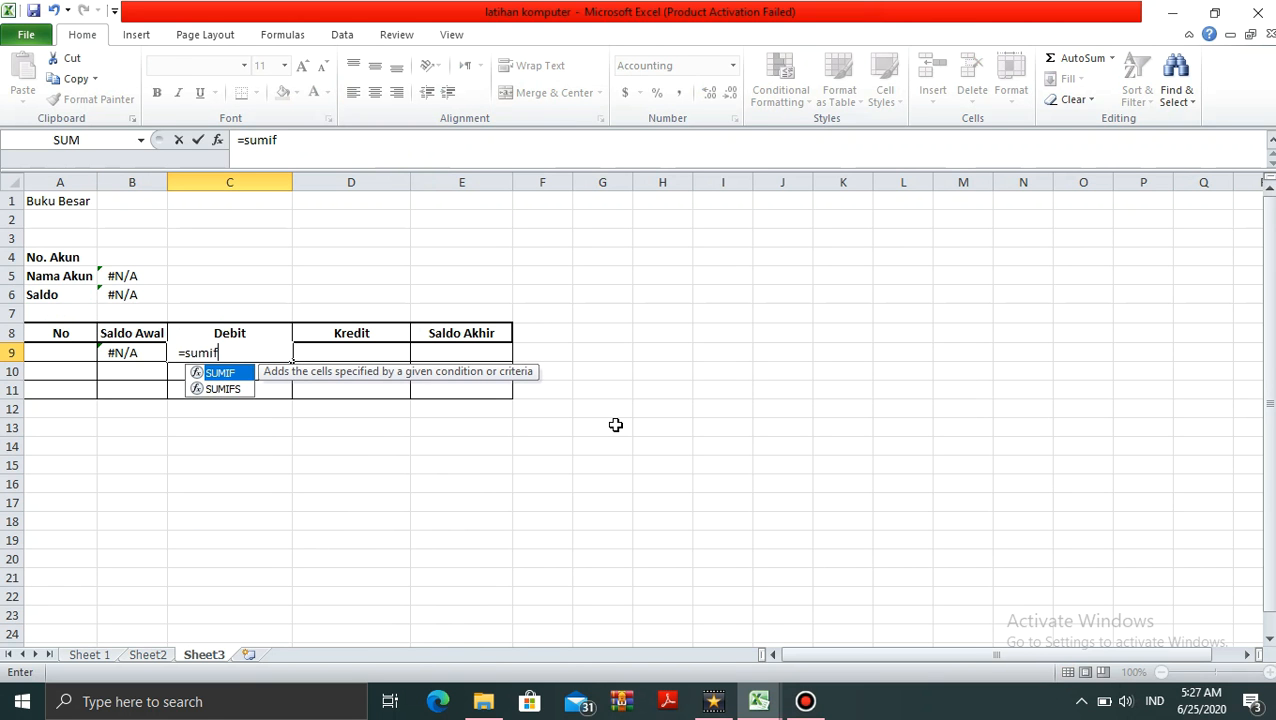
{"action": "type", "text": "("}
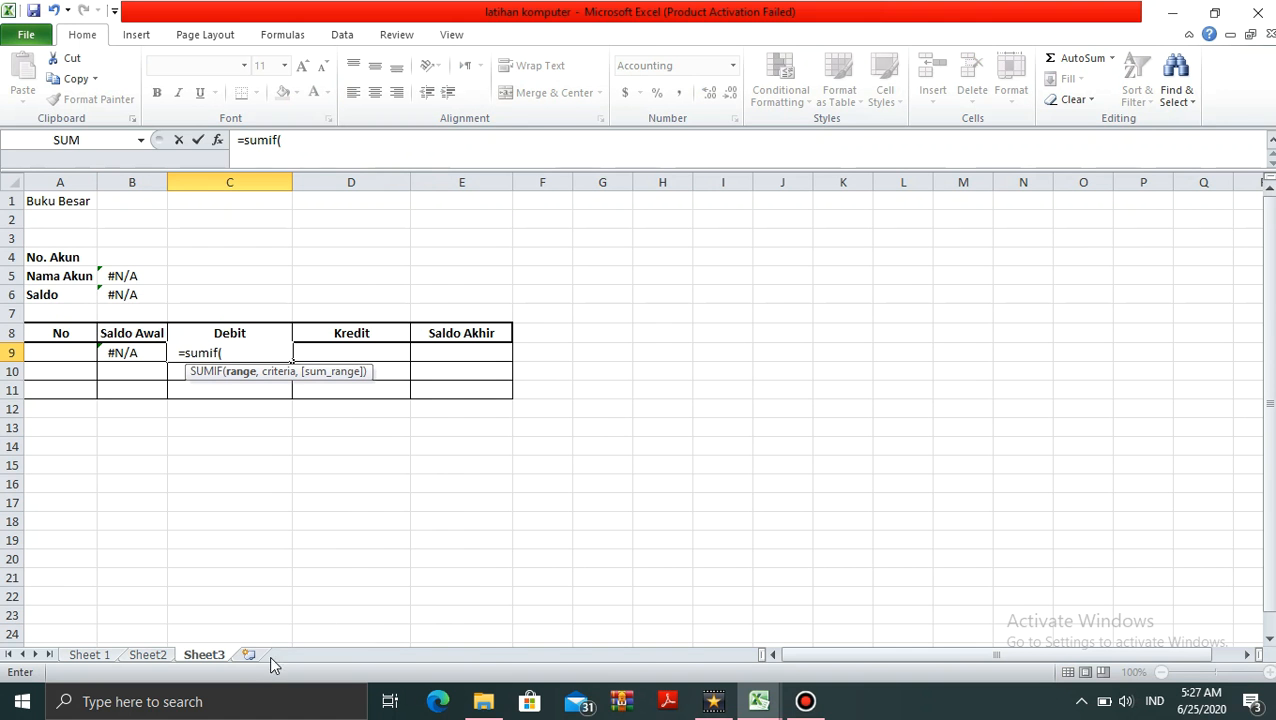
{"action": "left_click", "coordinate": [147, 655]}
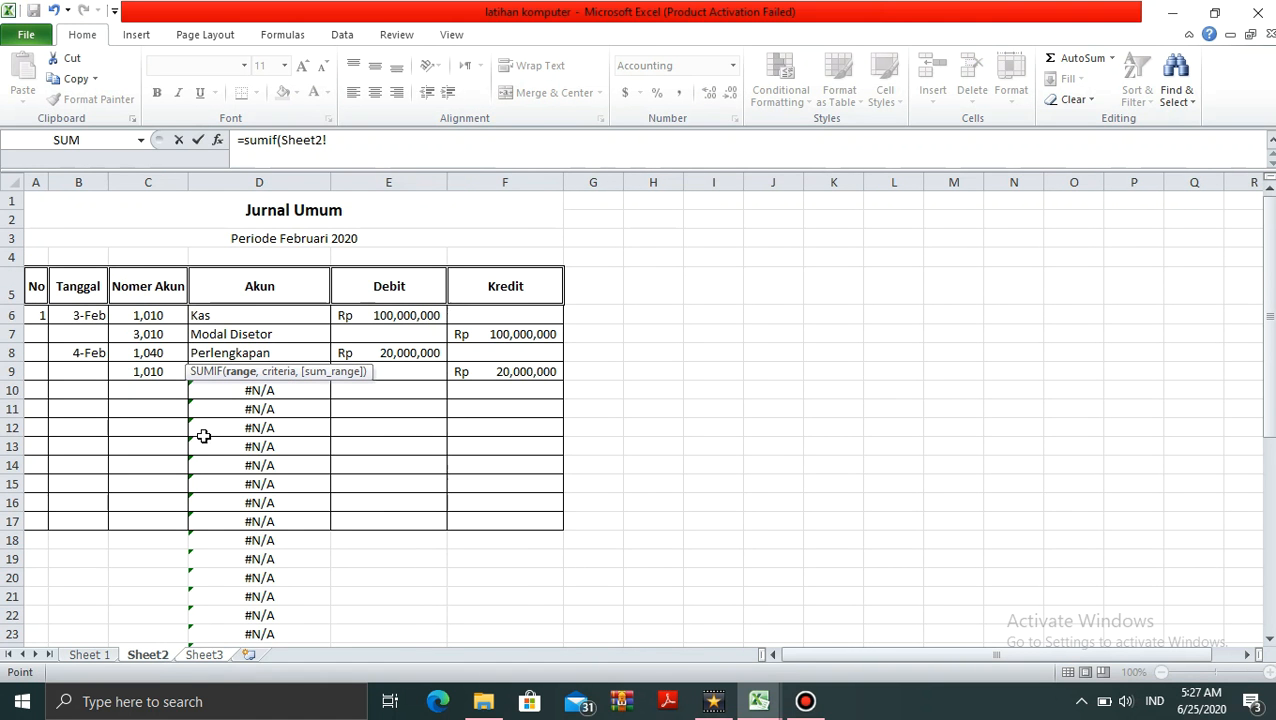
{"action": "left_click_drag", "start_coordinate": [150, 311], "coordinate": [240, 521]}
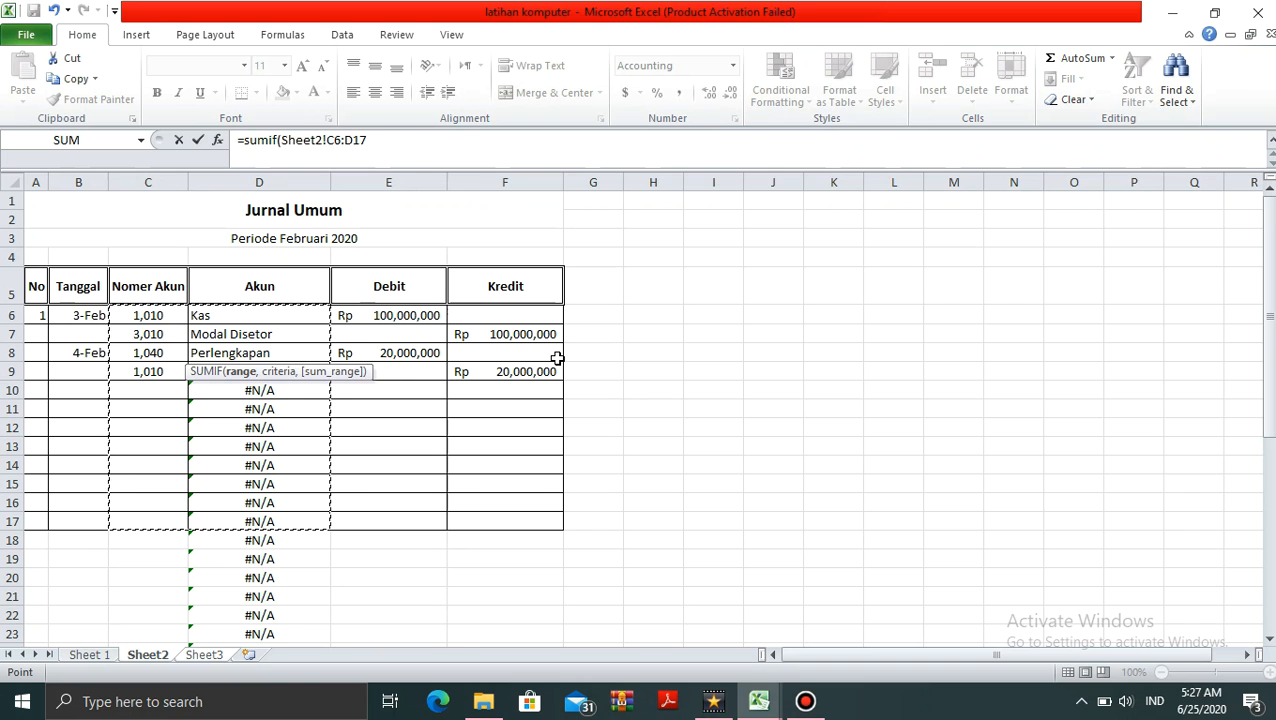
{"action": "key", "text": "F4"}
{"action": "type", "text": ","}
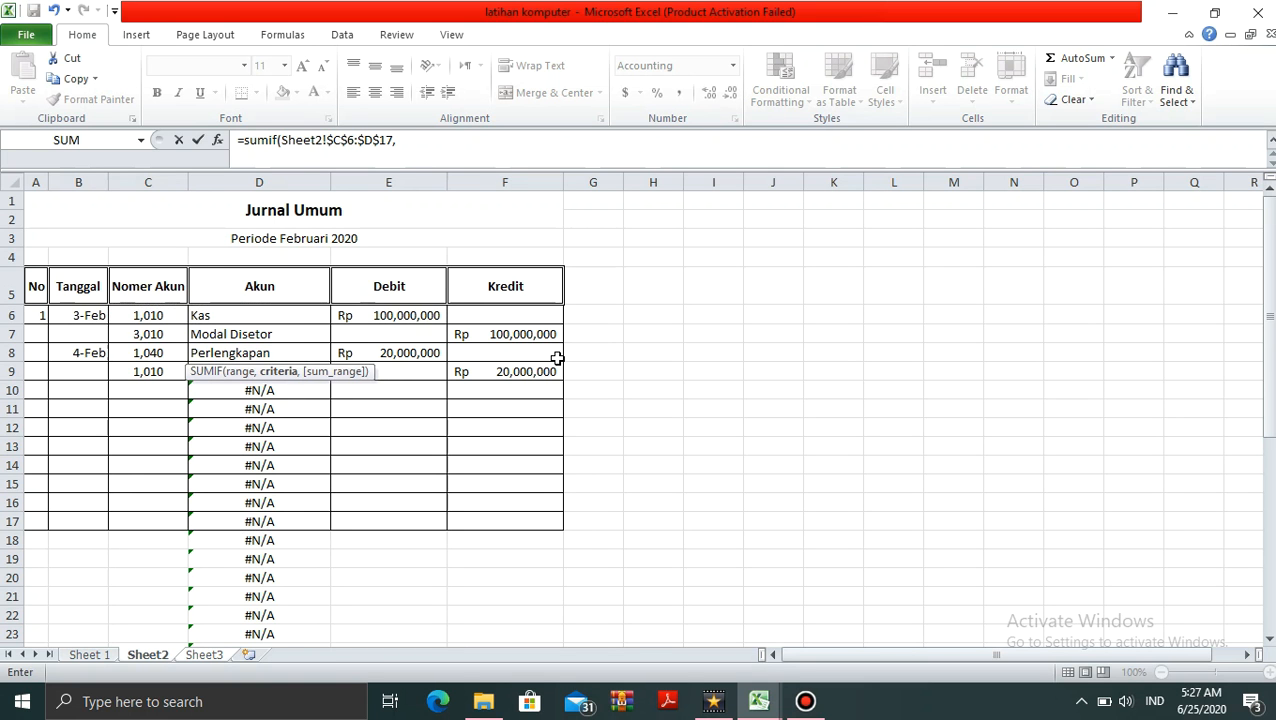
{"action": "left_click", "coordinate": [208, 655]}
{"action": "left_click", "coordinate": [128, 258]}
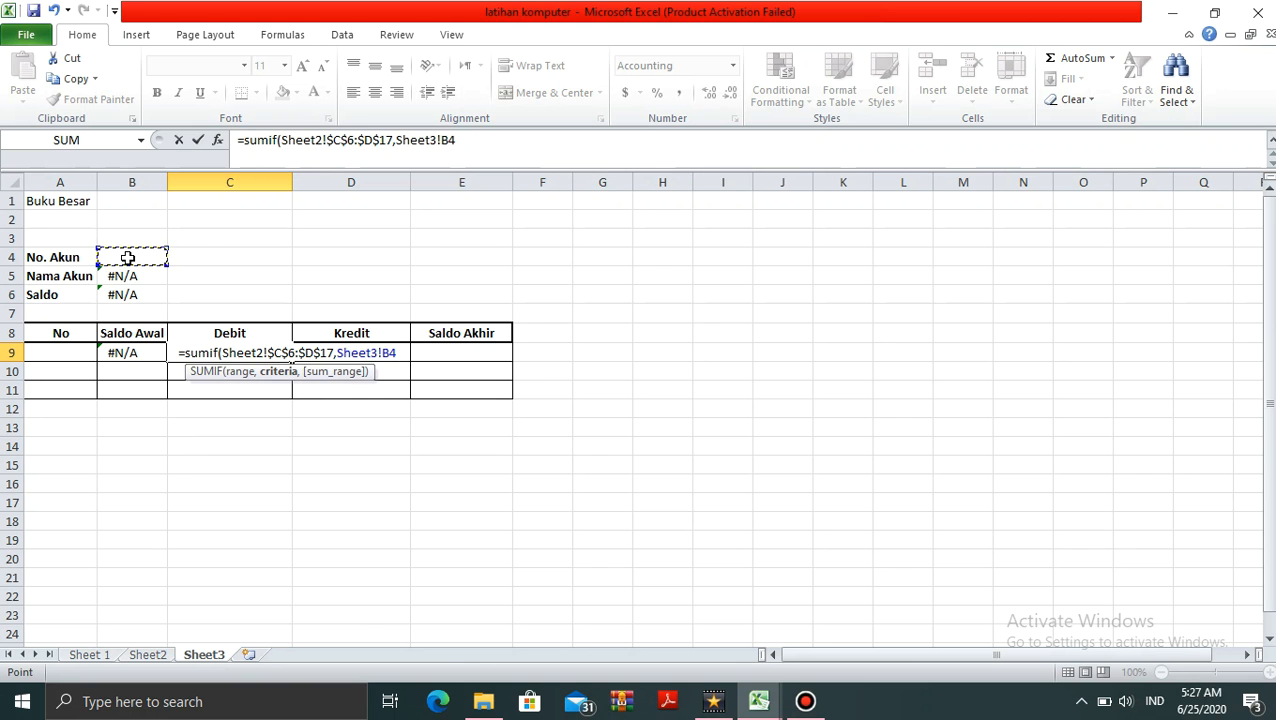
{"action": "type", "text": ","}
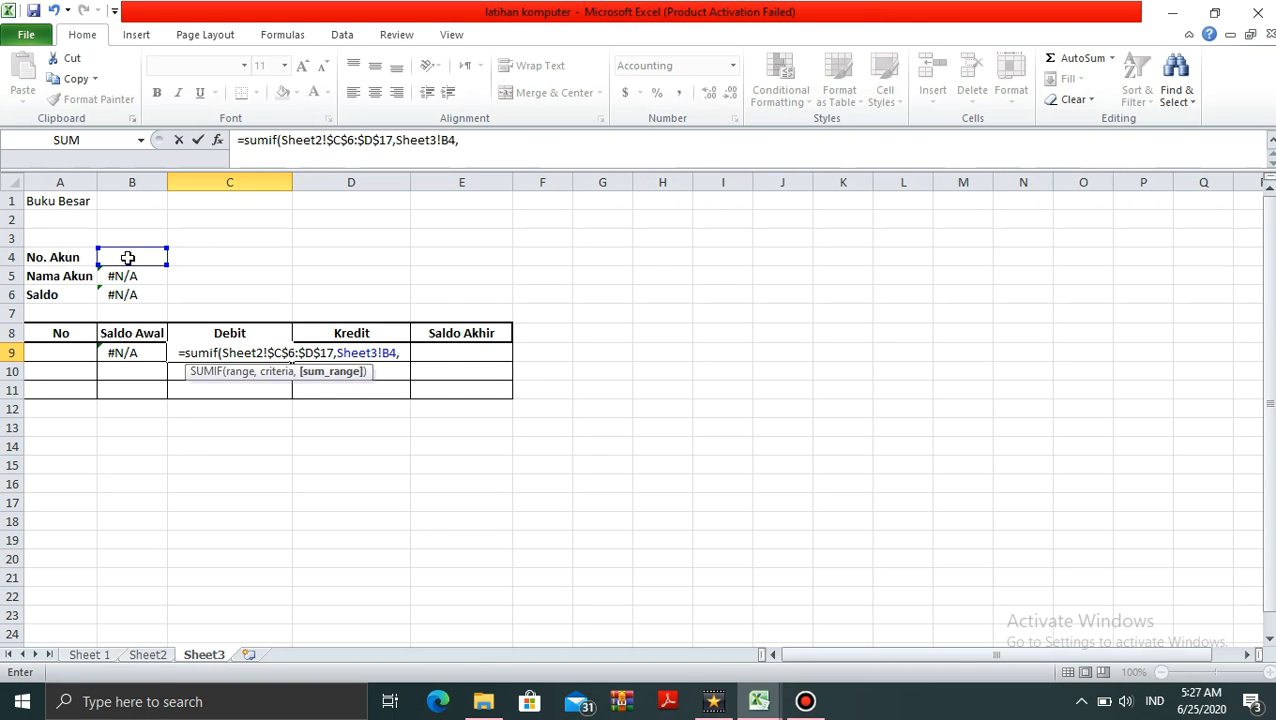
{"action": "left_click", "coordinate": [151, 658]}
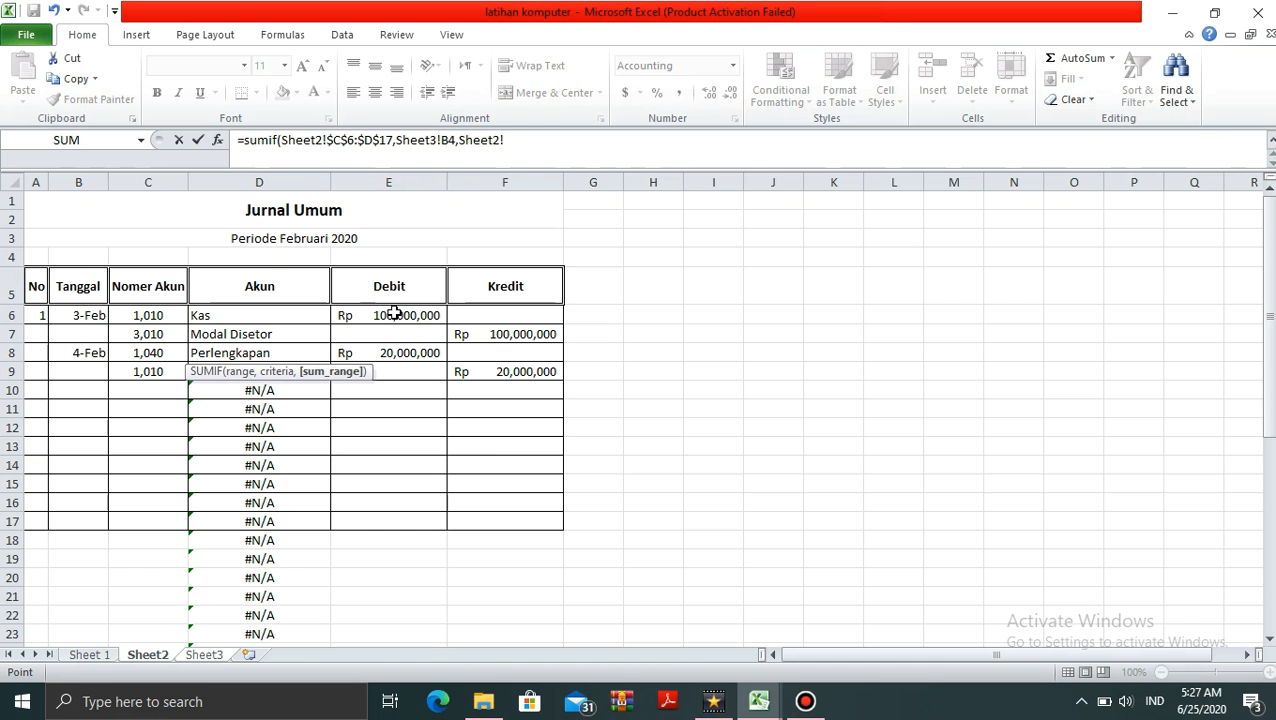
{"action": "left_click_drag", "start_coordinate": [395, 314], "coordinate": [377, 518]}
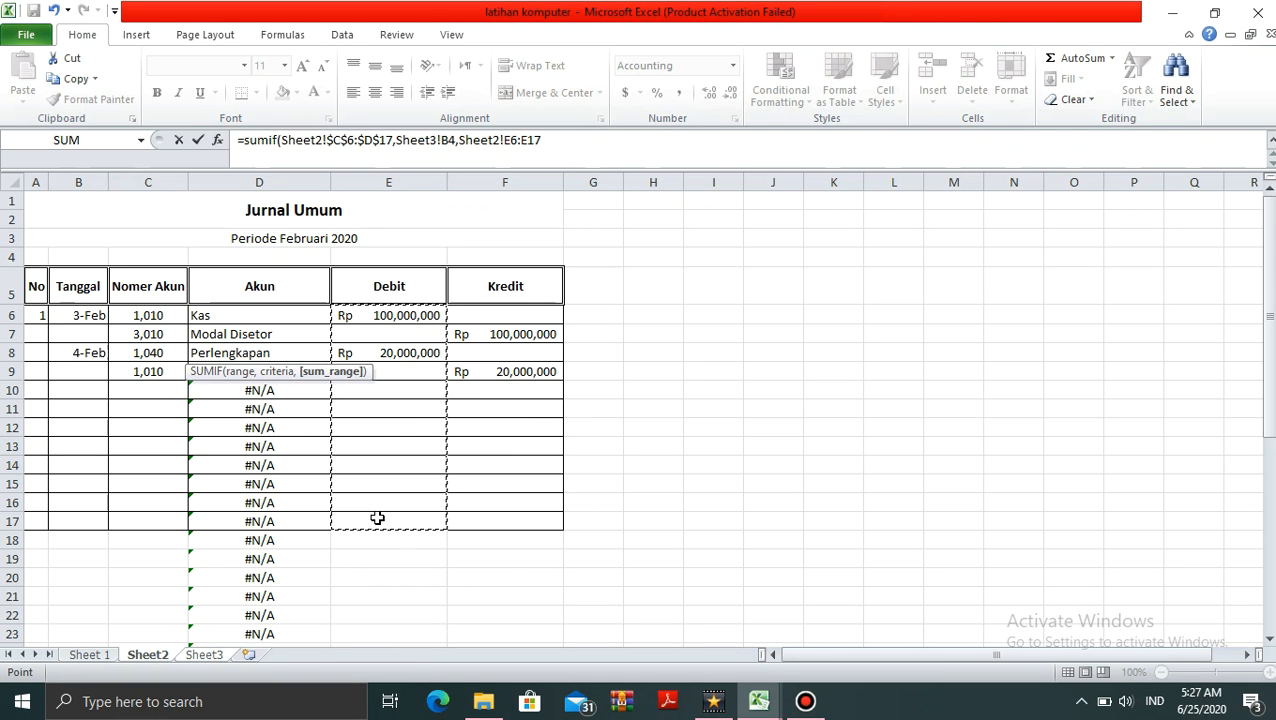
{"action": "key", "text": "F4"}
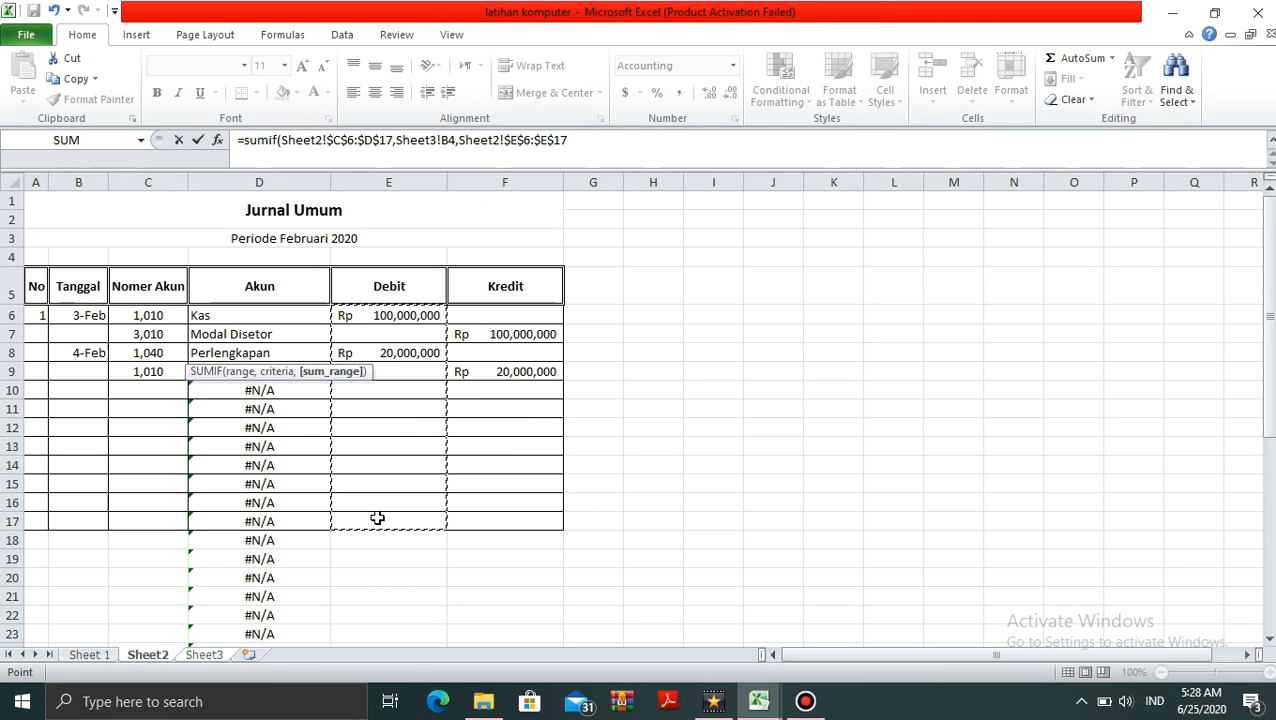
{"action": "type", "text": ")"}
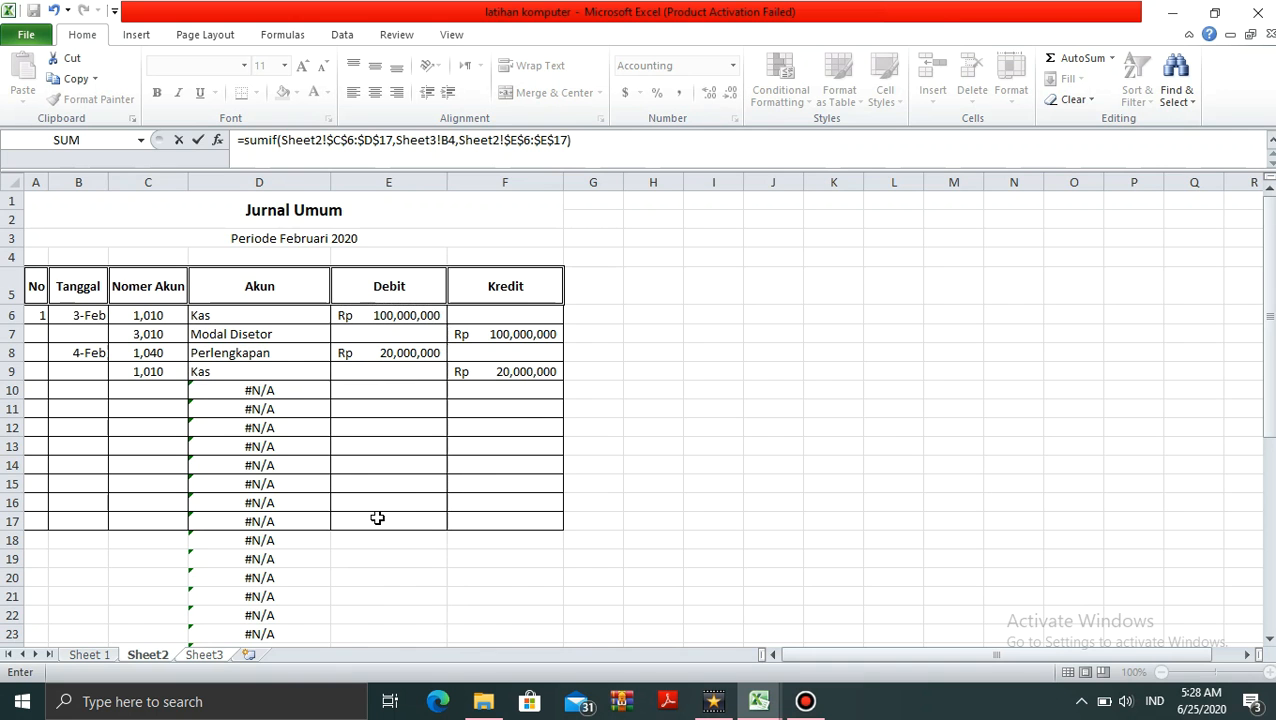
{"action": "key", "text": "Return"}
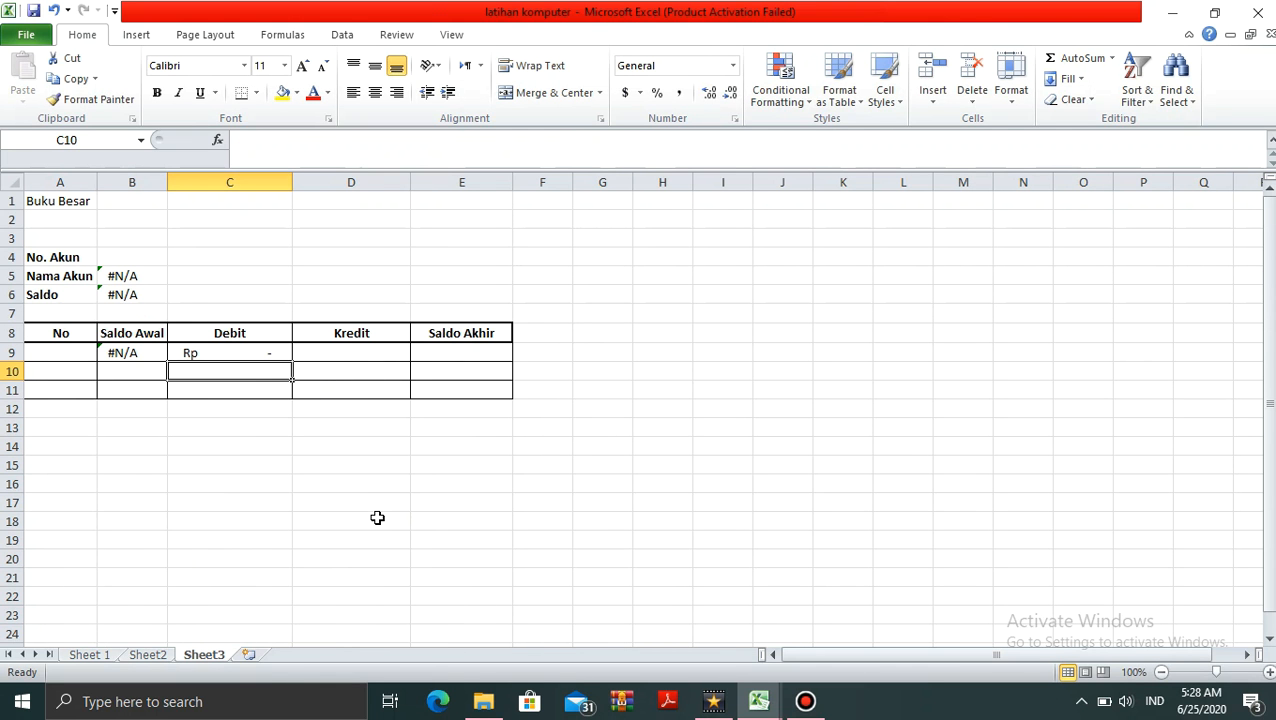
{"action": "key", "text": "Up"}
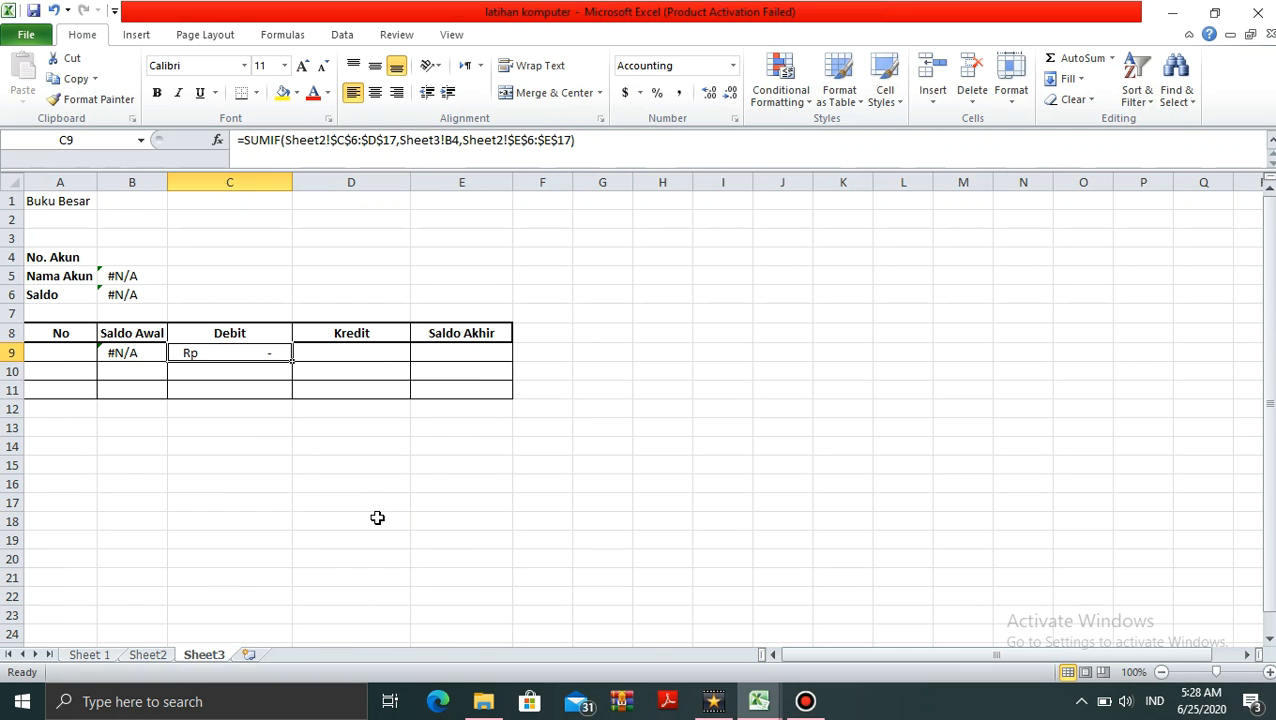
Enter =SUMIF(Sheet2!$C$6:$D$17,Sheet3!B4,Sheet2!$F$6:$F$17) in the Kredit cell D9
{"action": "key", "text": "Right"}
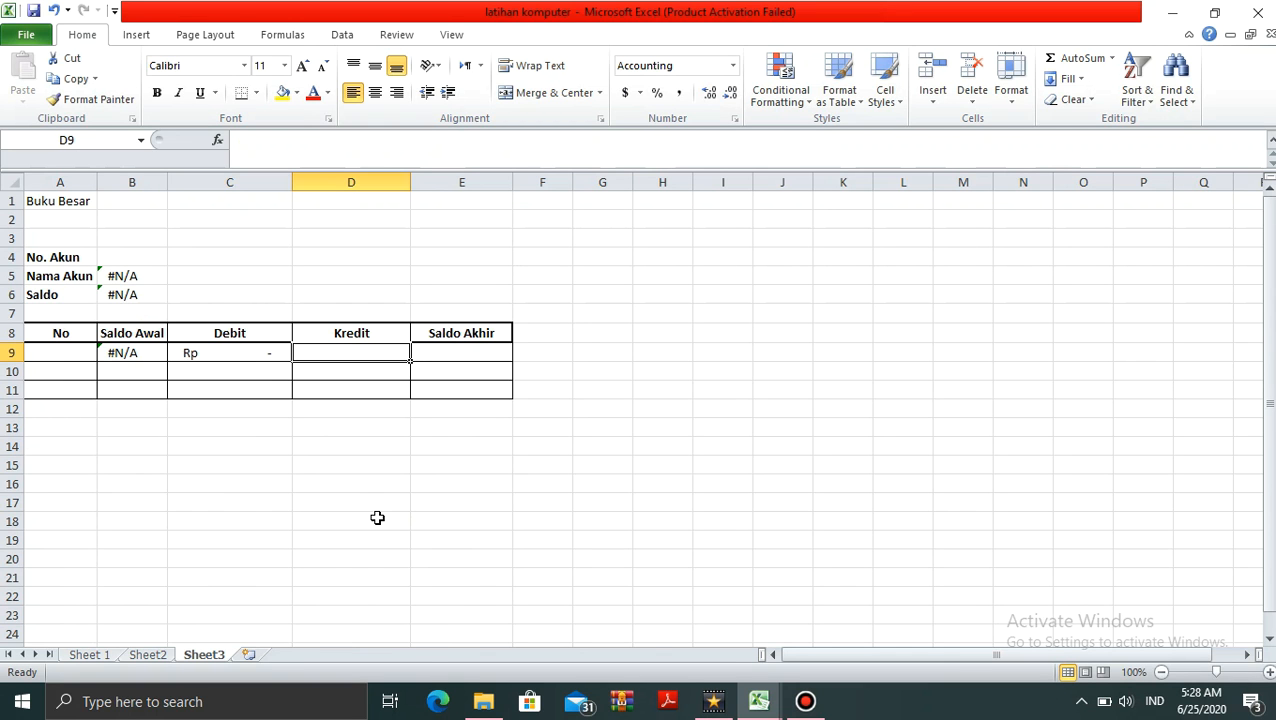
{"action": "key", "text": "Left"}
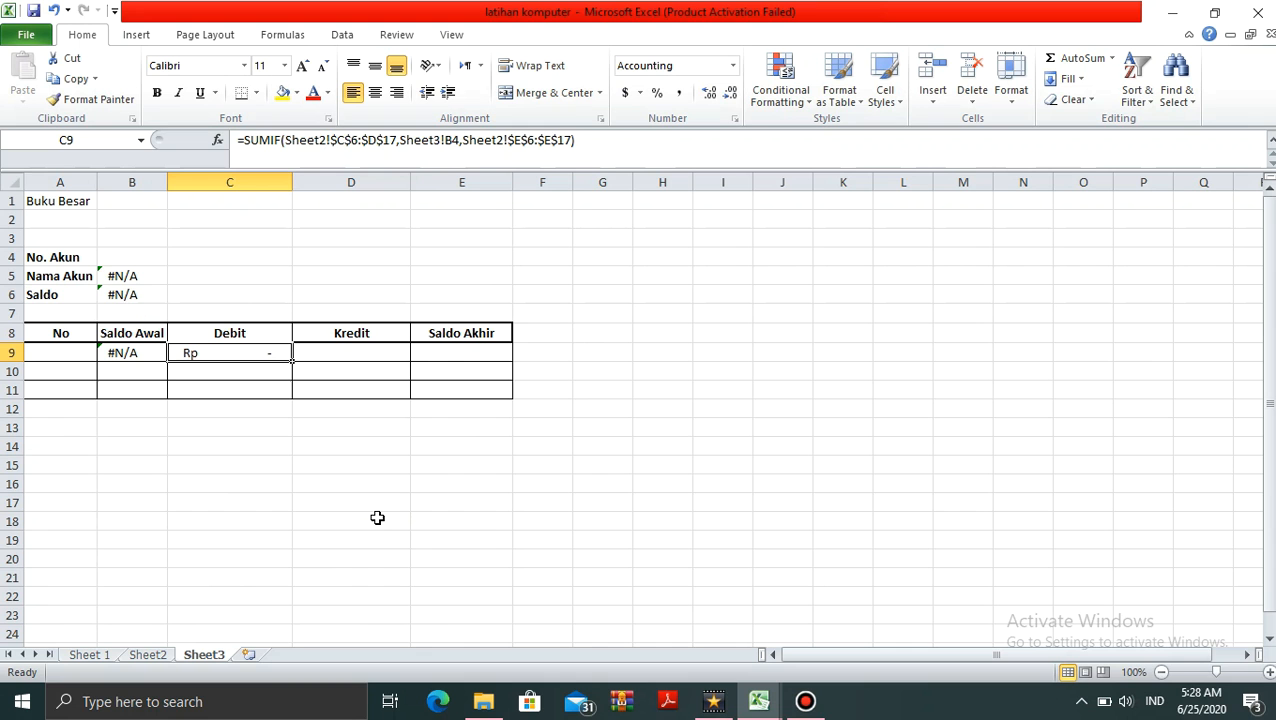
{"action": "key", "text": "Right"}
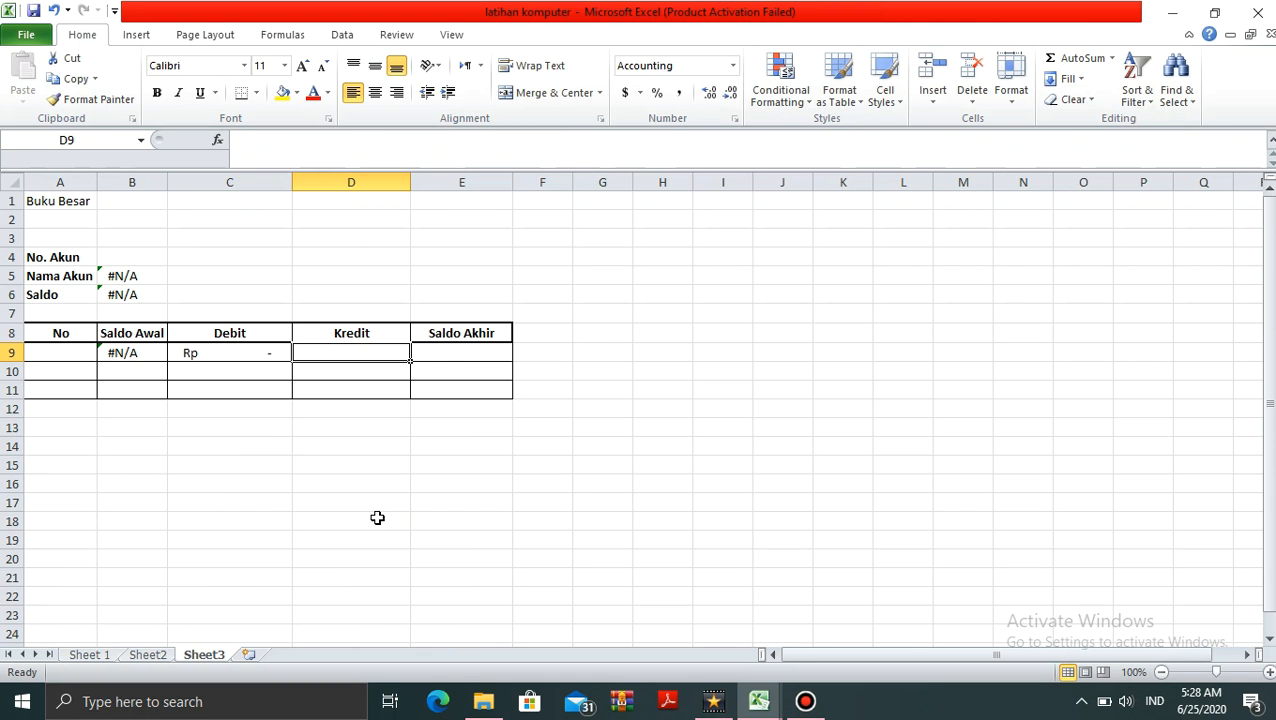
{"action": "type", "text": "="}
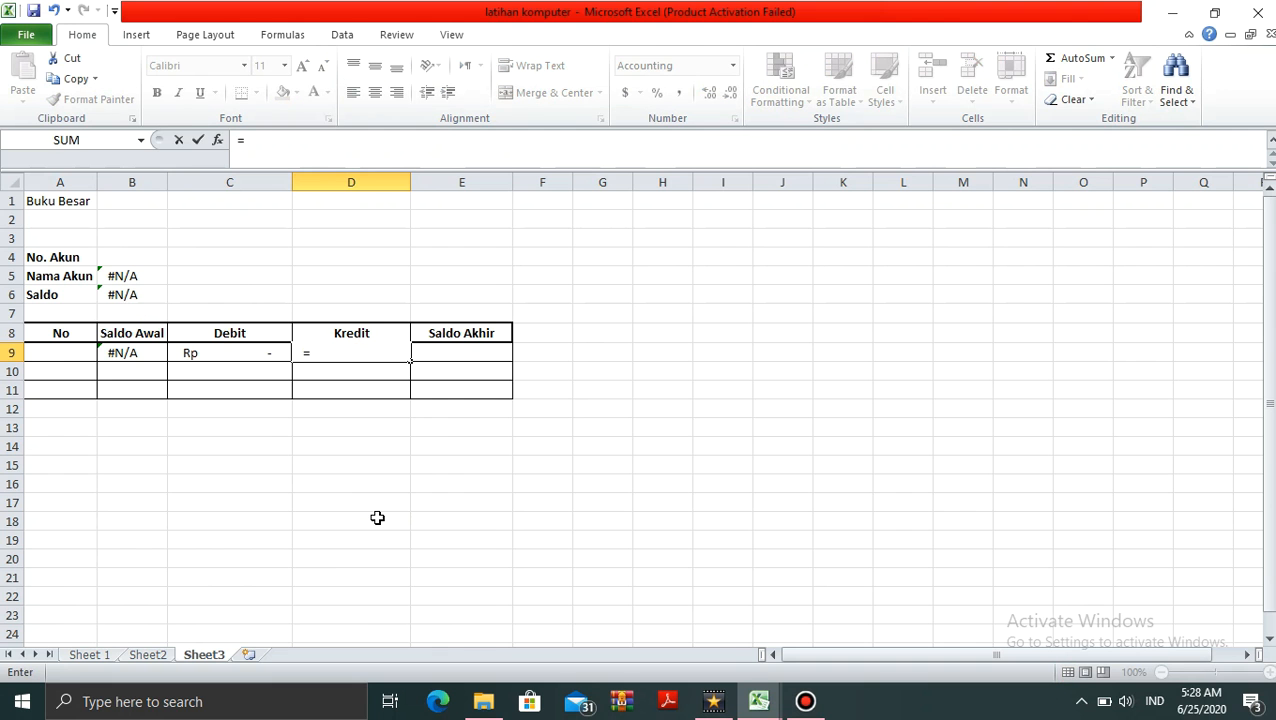
{"action": "type", "text": "sum"}
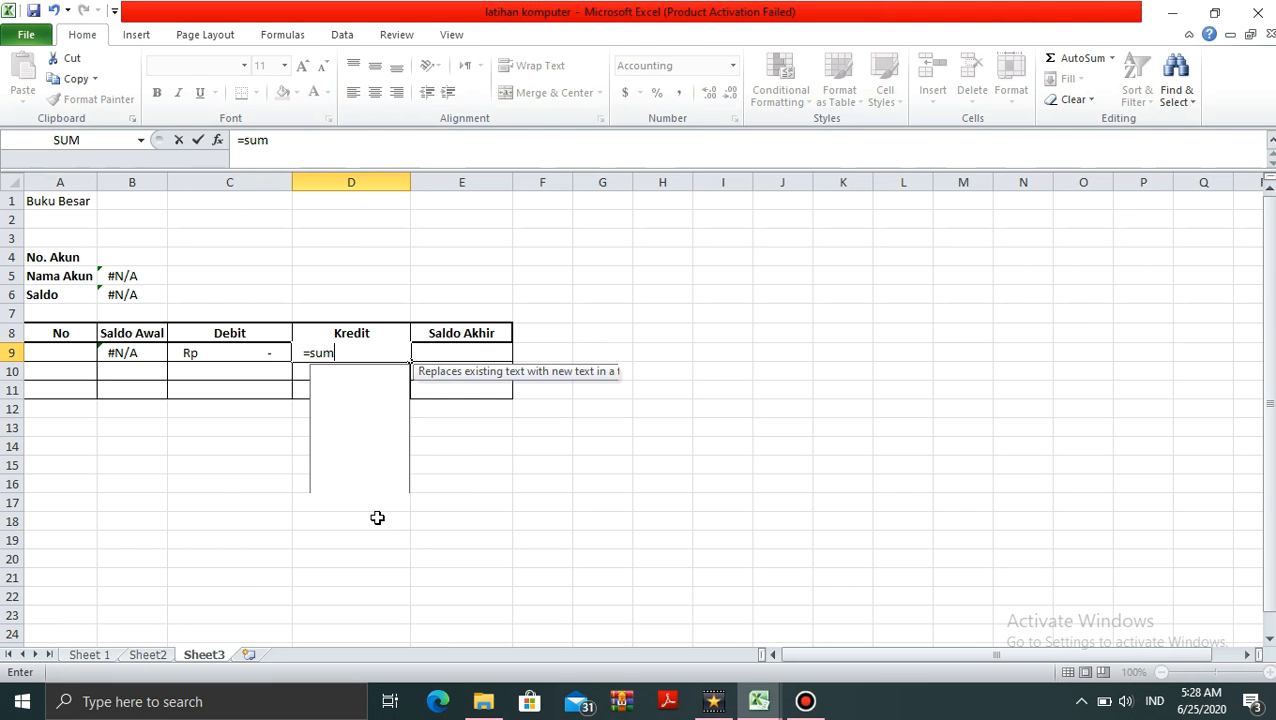
{"action": "type", "text": "if"}
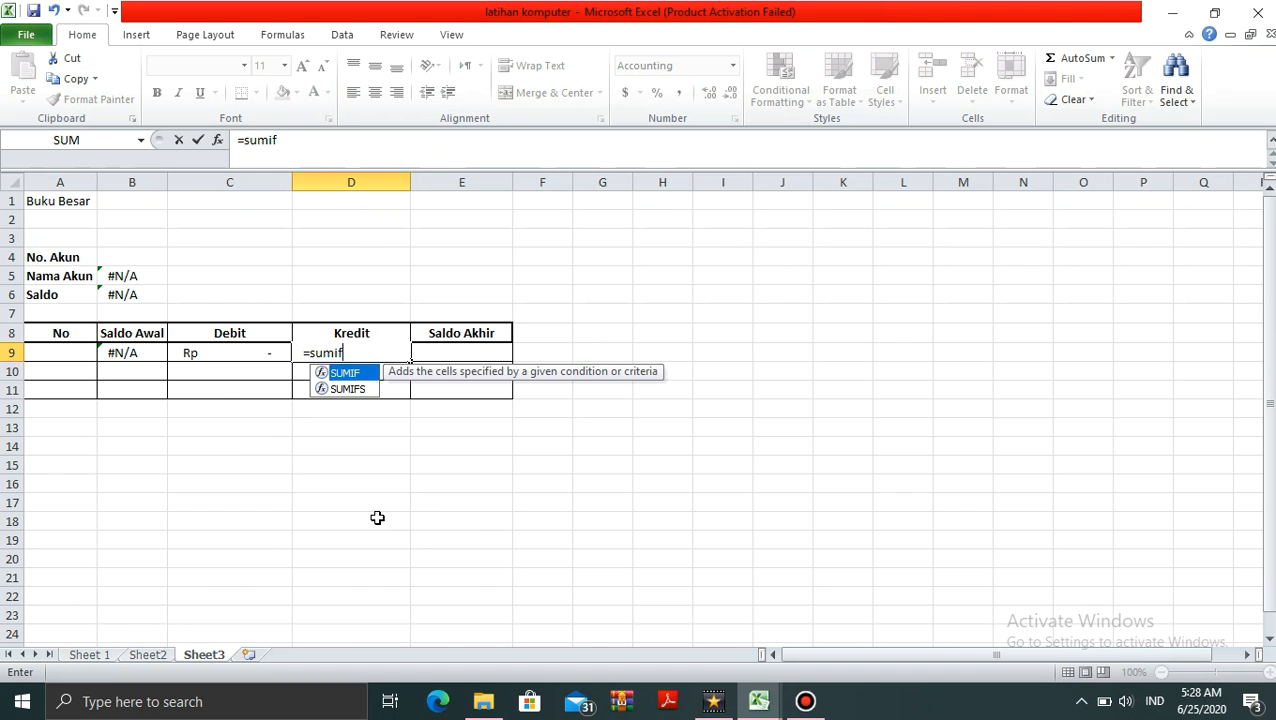
{"action": "type", "text": "("}
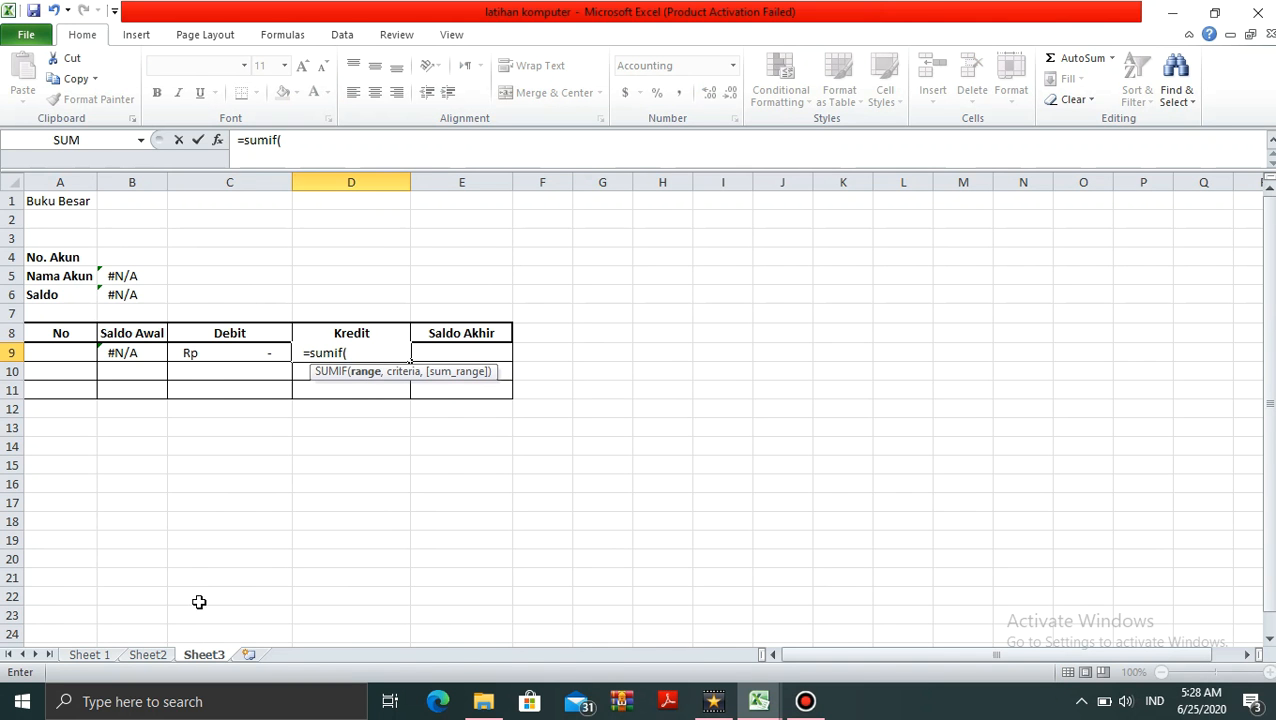
{"action": "left_click", "coordinate": [146, 654]}
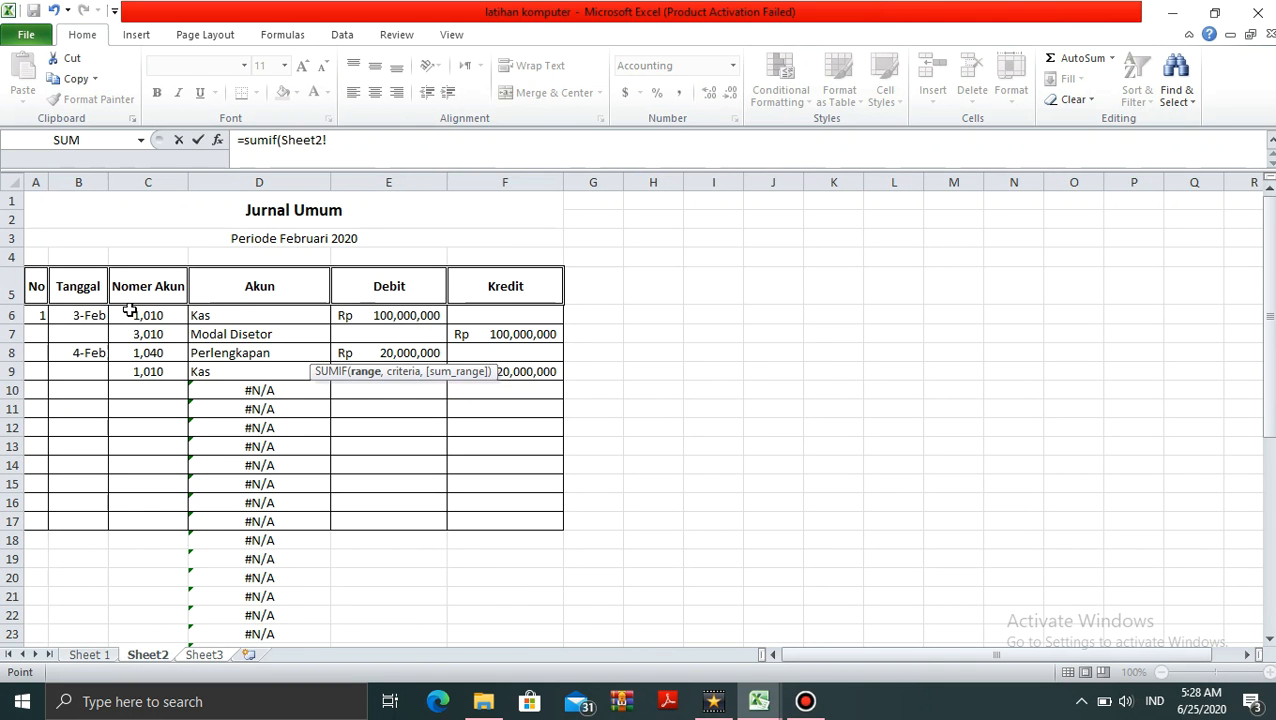
{"action": "left_click_drag", "start_coordinate": [134, 307], "coordinate": [245, 528]}
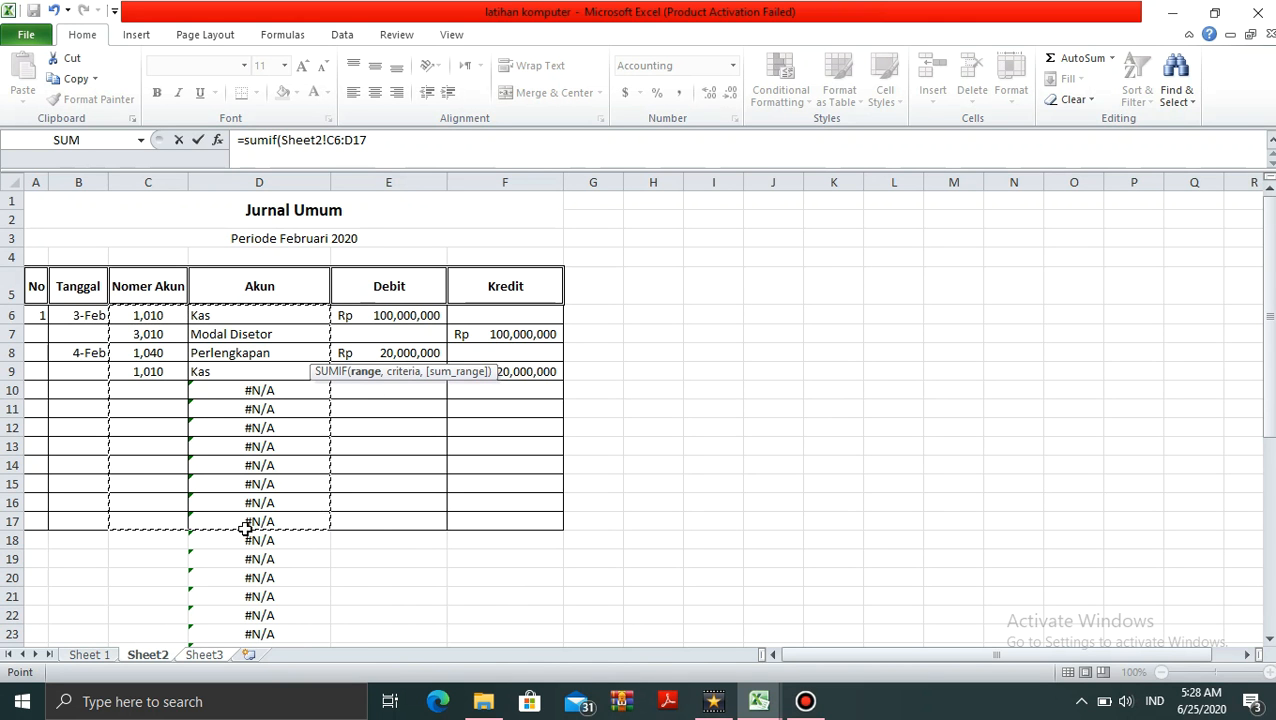
{"action": "key", "text": "F4"}
{"action": "type", "text": ","}
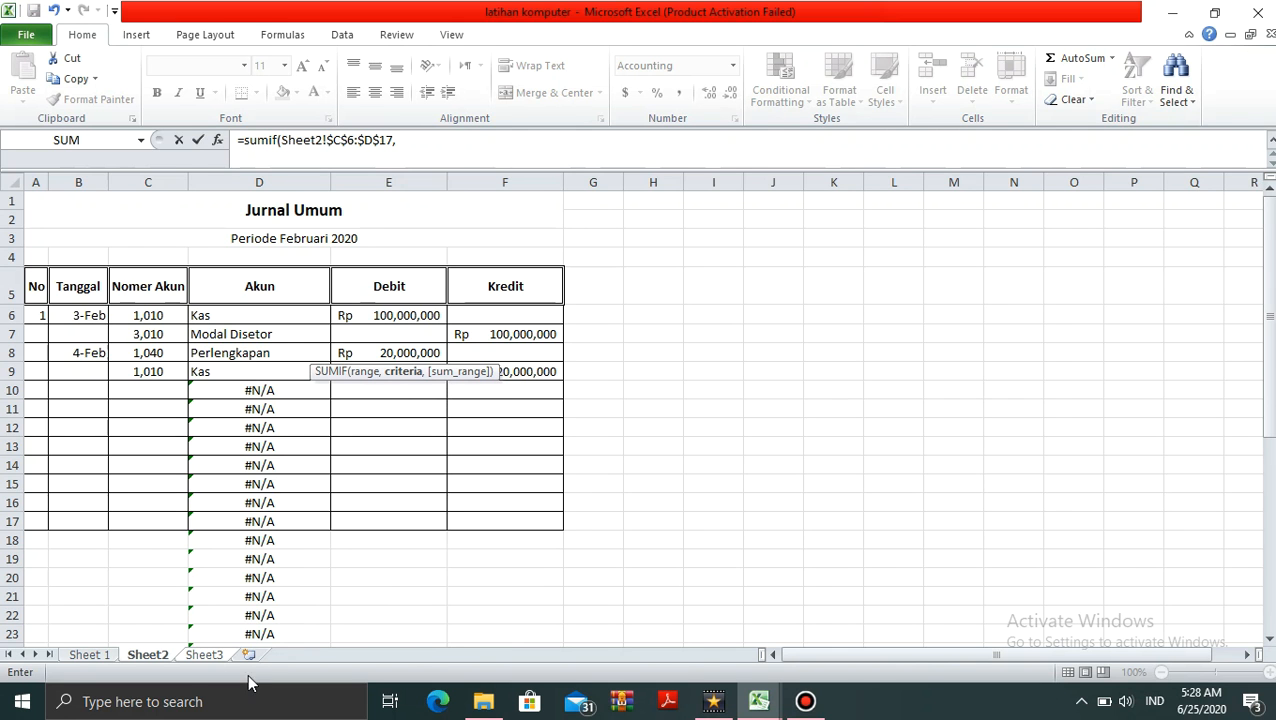
{"action": "left_click", "coordinate": [205, 655]}
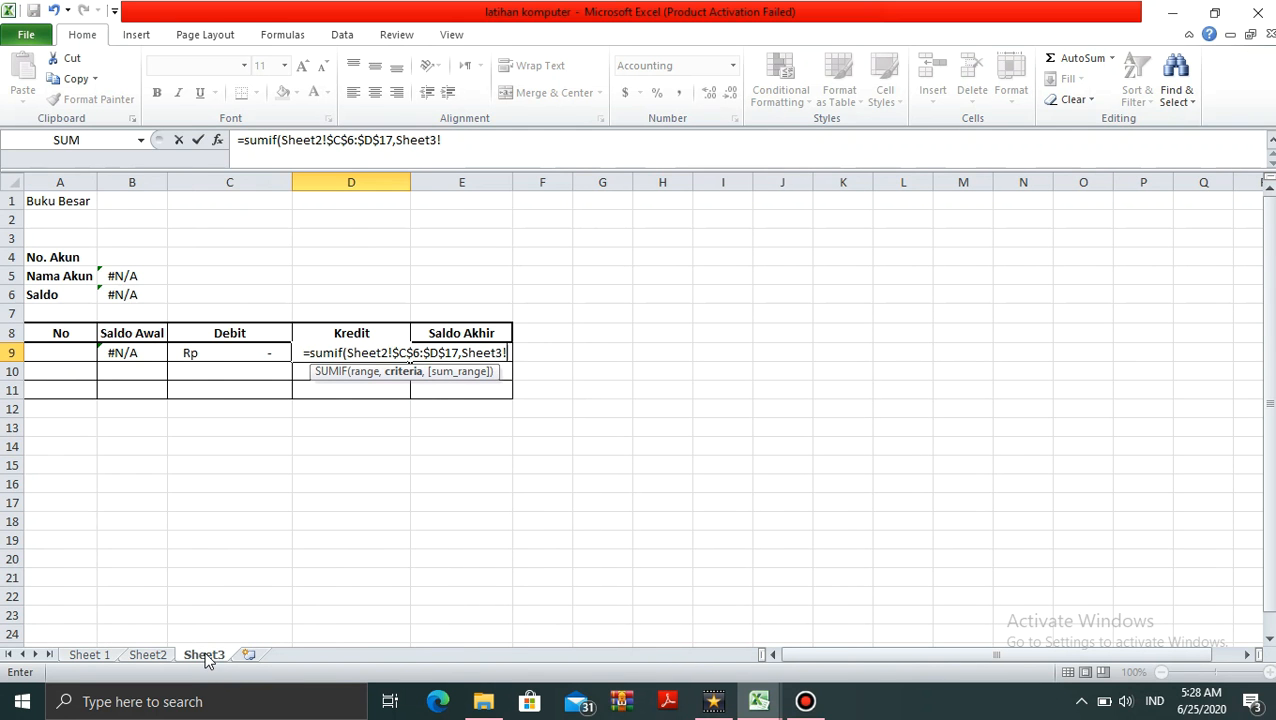
{"action": "left_click", "coordinate": [124, 253]}
{"action": "type", "text": ","}
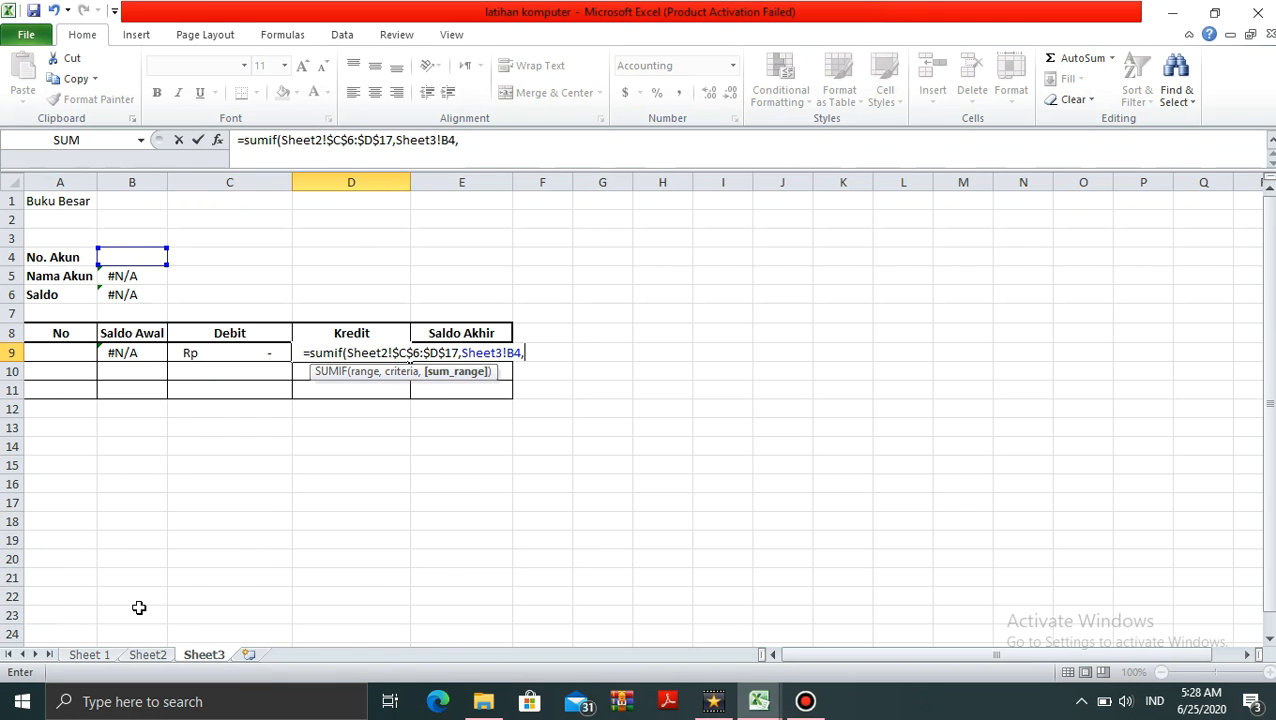
{"action": "left_click", "coordinate": [148, 655]}
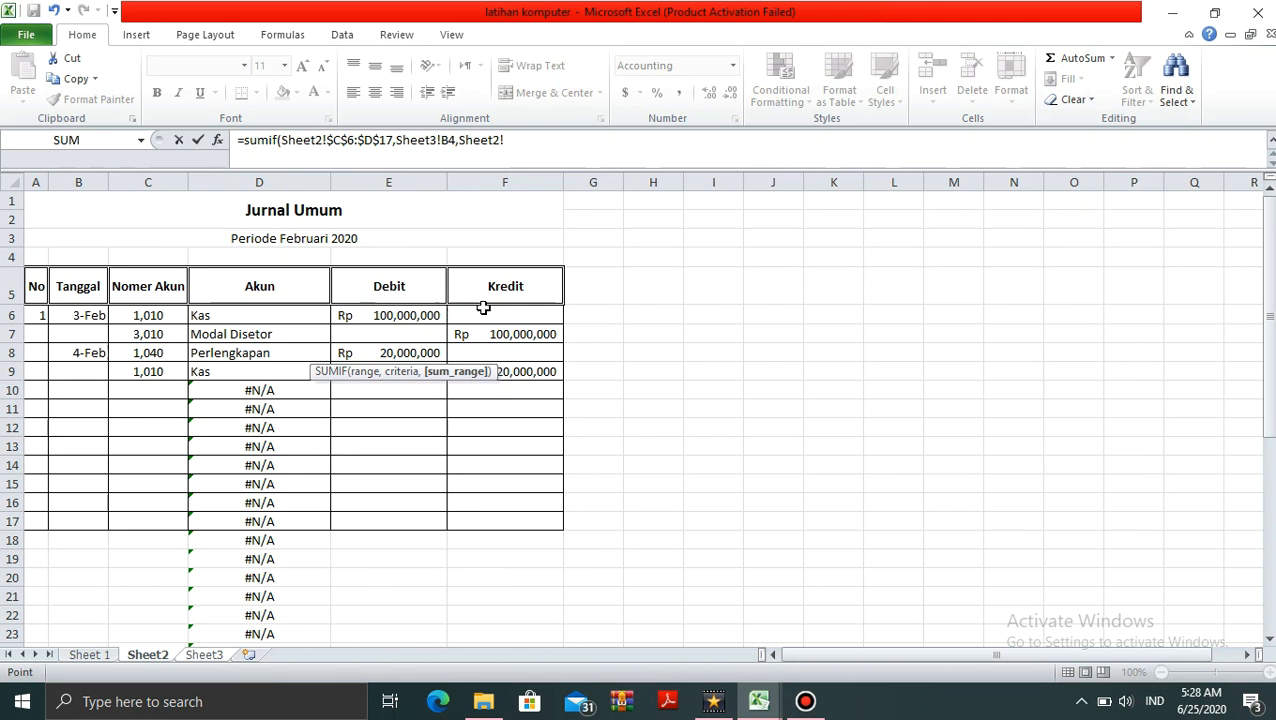
{"action": "left_click_drag", "start_coordinate": [483, 321], "coordinate": [483, 515]}
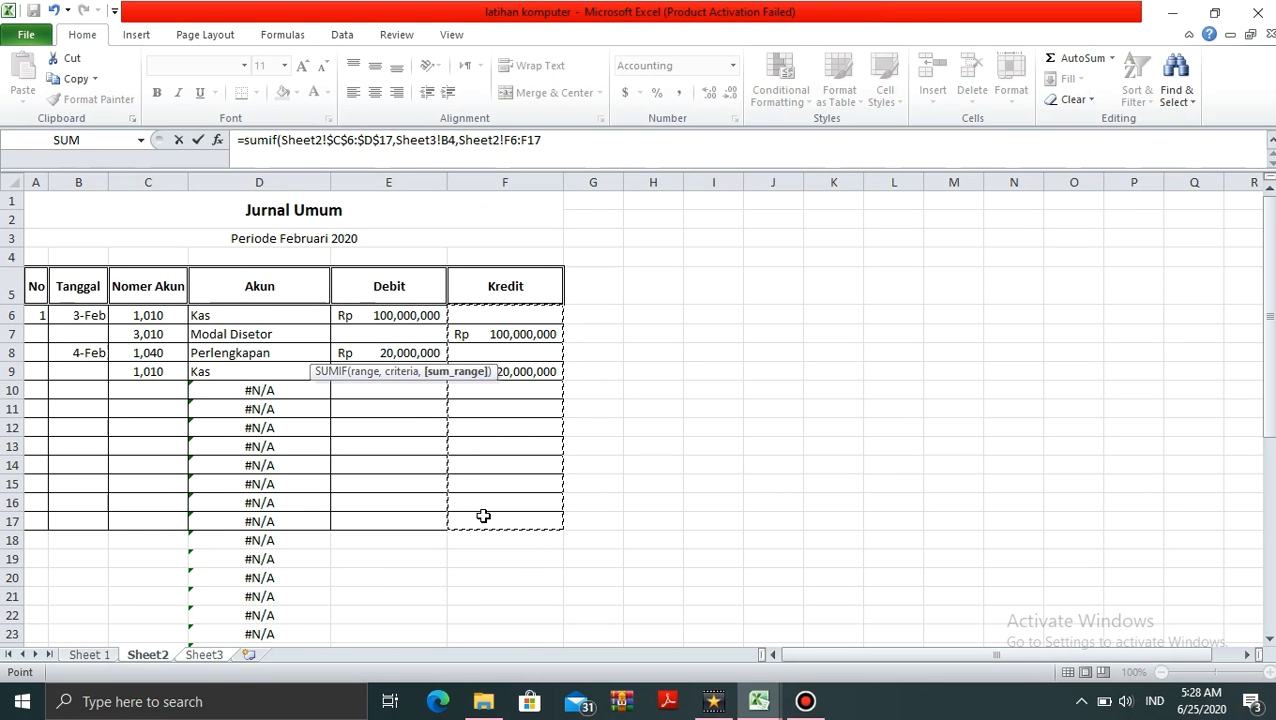
{"action": "key", "text": "F4"}
{"action": "type", "text": ")"}
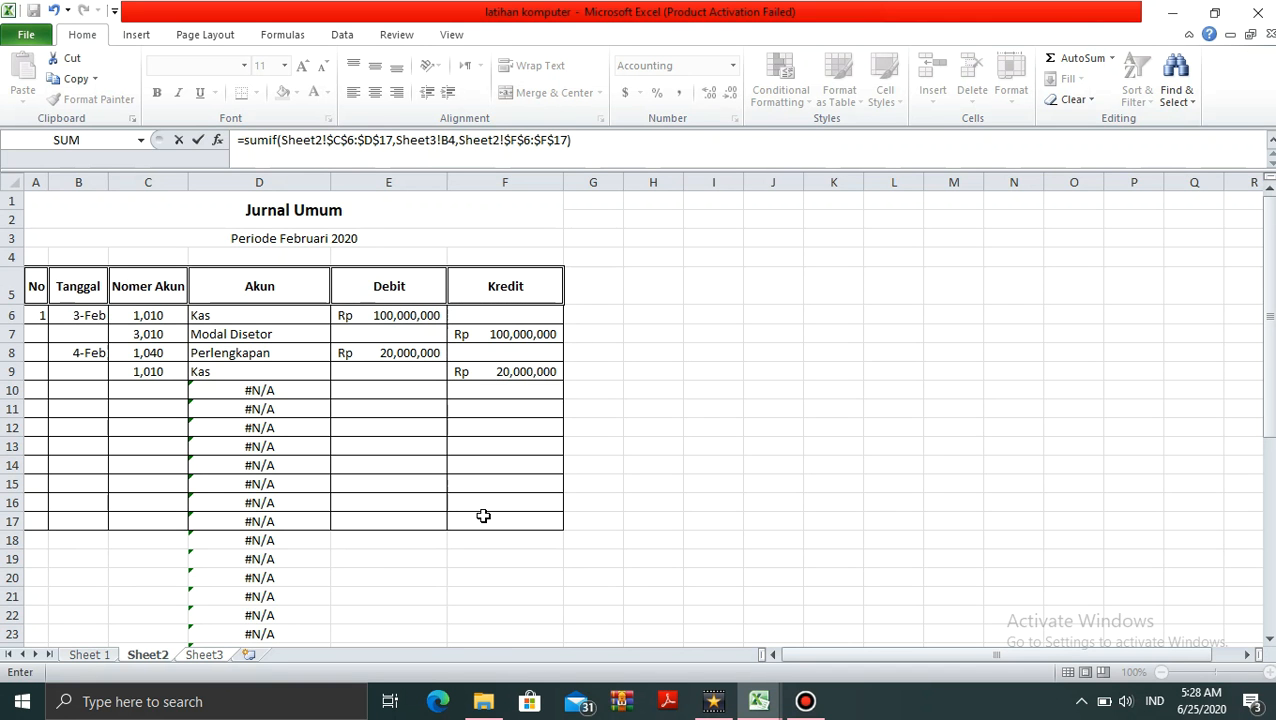
{"action": "key", "text": "Return"}
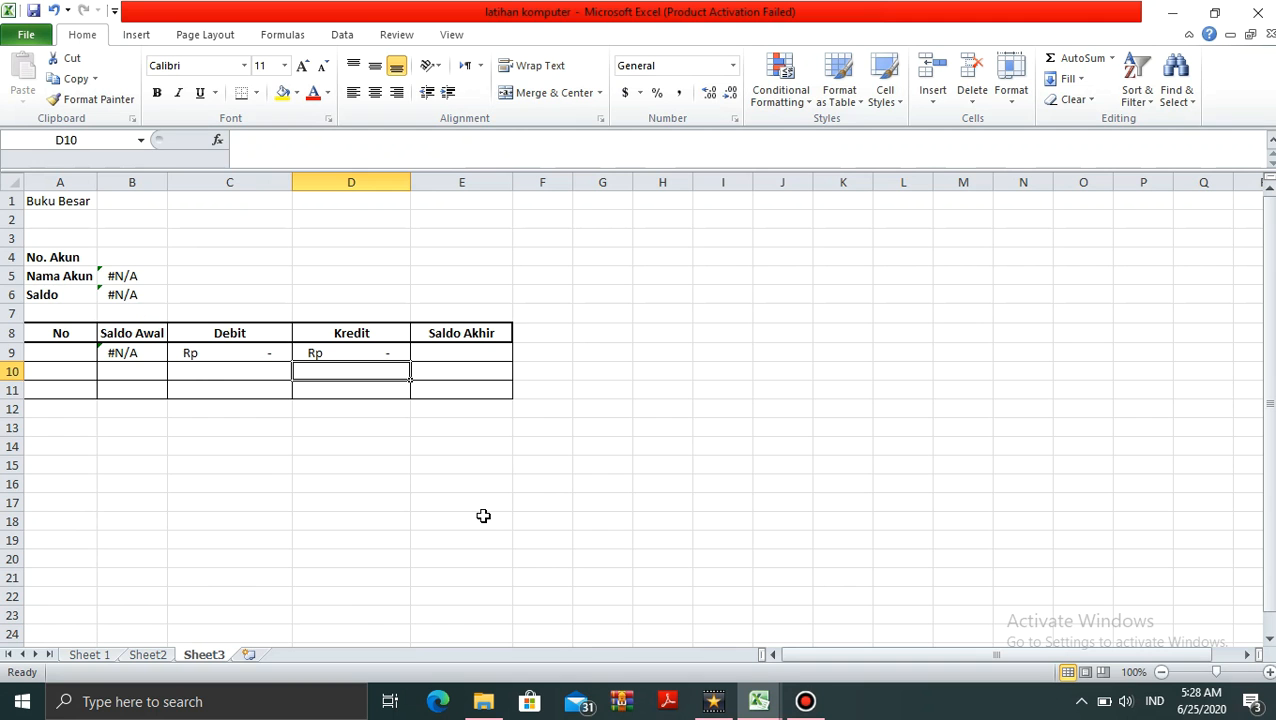
Begin the Saldo Akhir formula in cell E9 with =IF(B6="D",B9+C9-D9 for debit-balance accounts
{"action": "key", "text": "Up"}
{"action": "key", "text": "Right"}
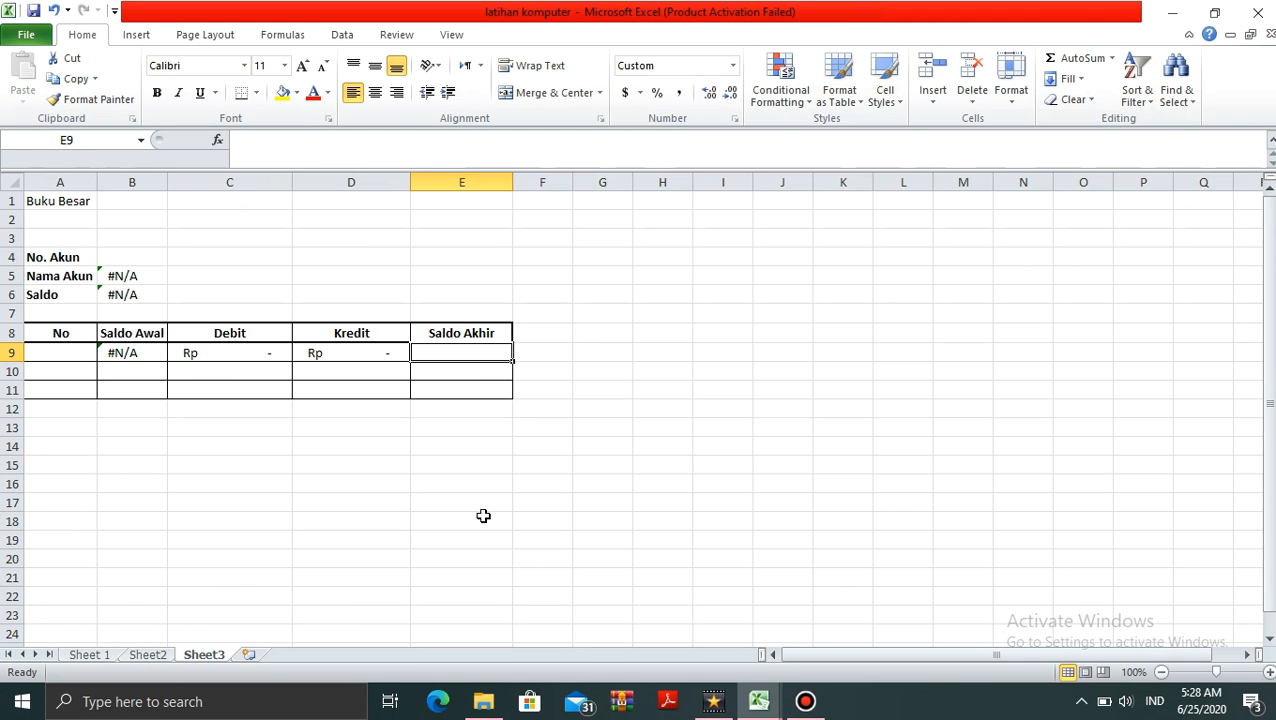
{"action": "key", "text": "Left"}
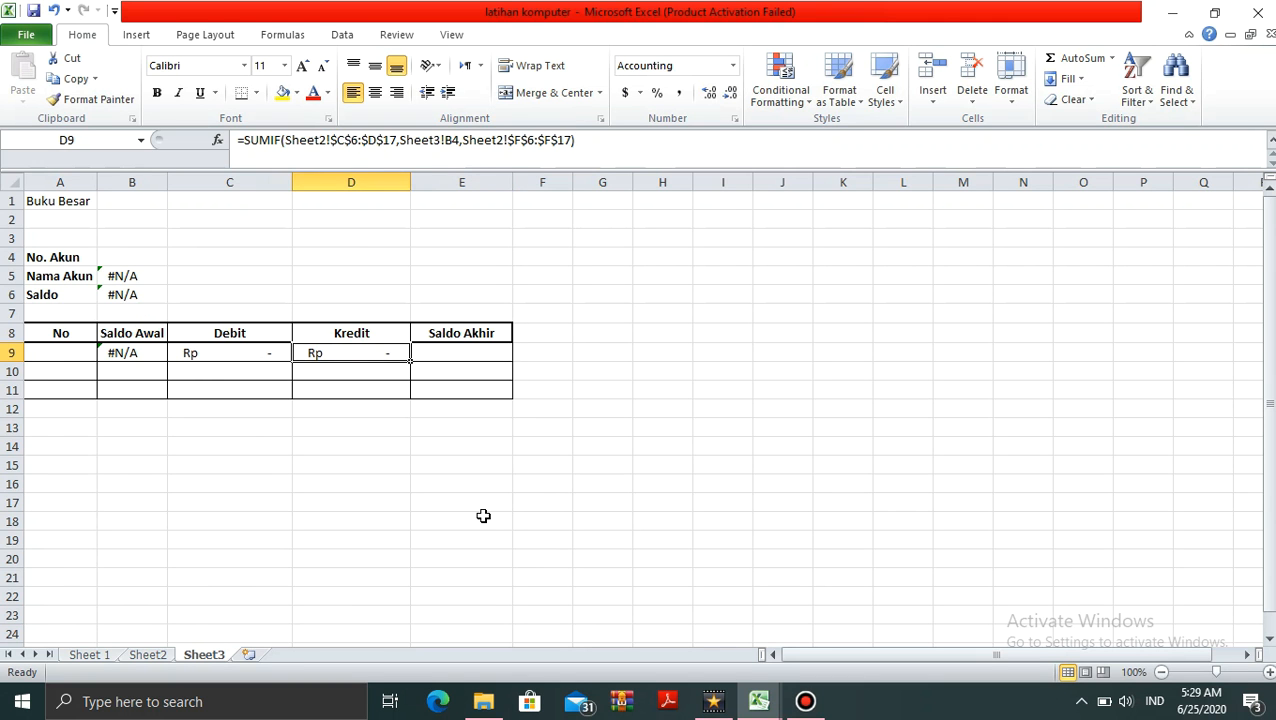
{"action": "key", "text": "Right"}
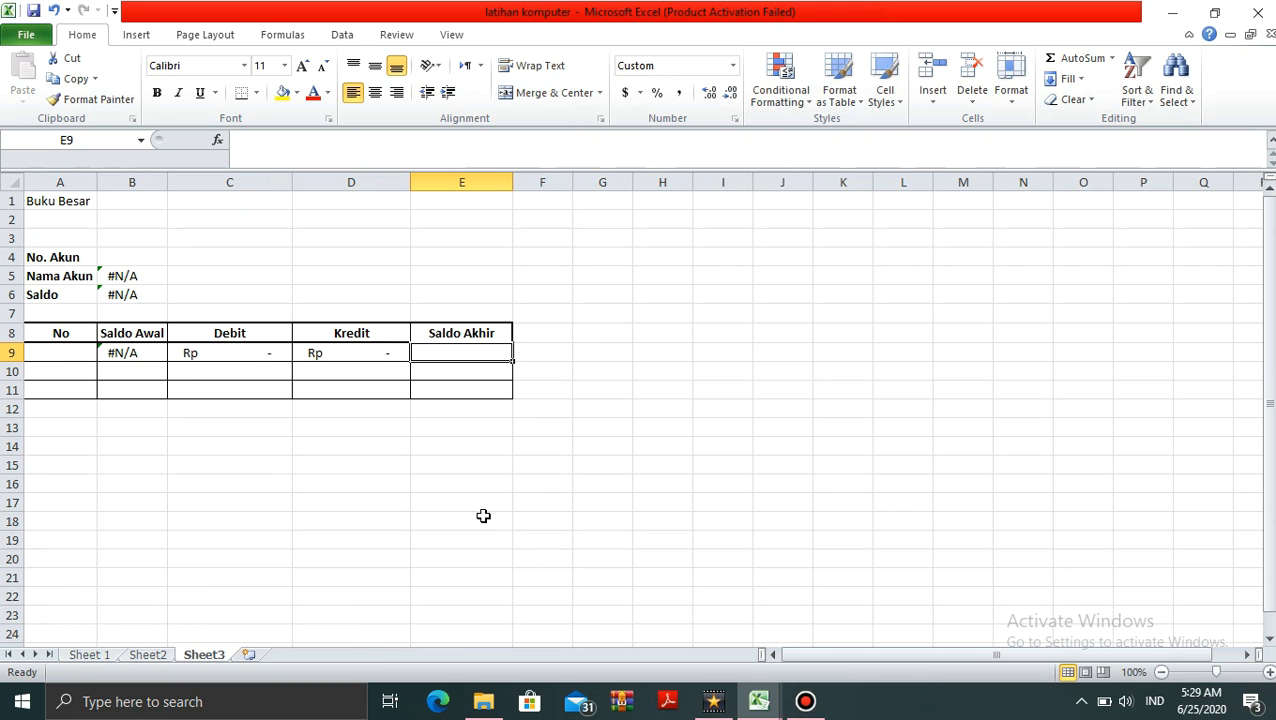
{"action": "type", "text": "="}
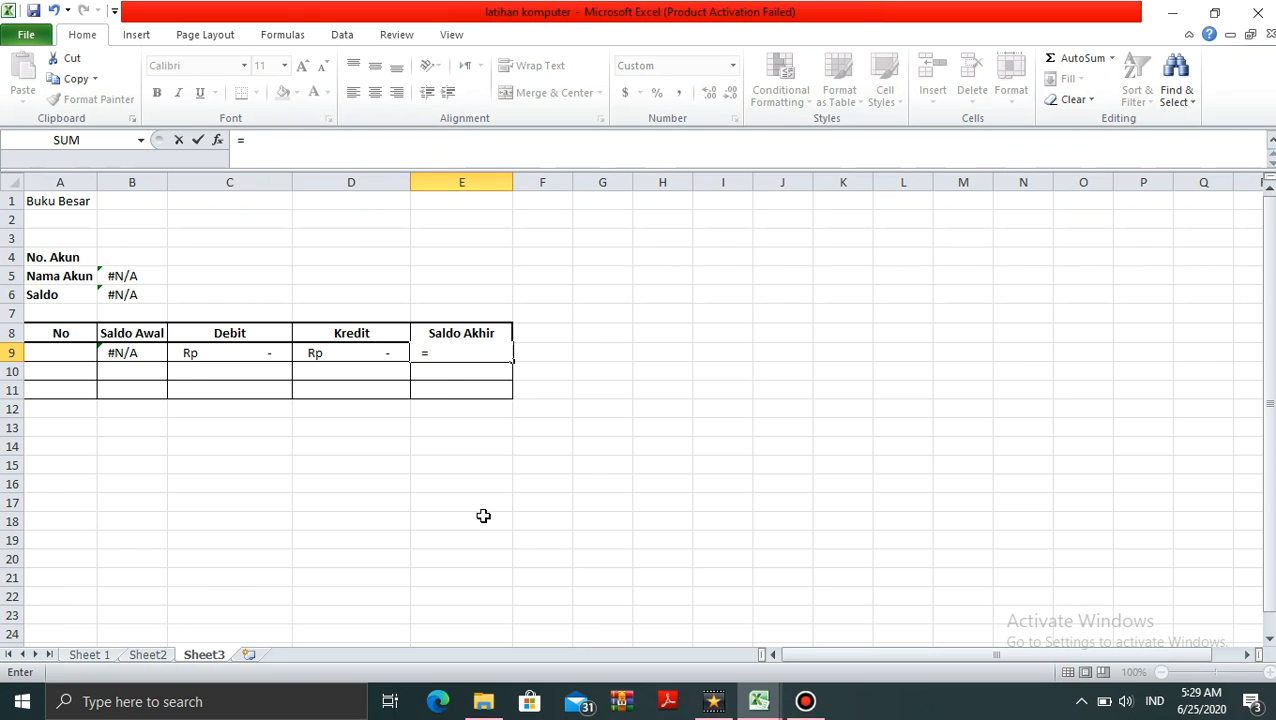
{"action": "type", "text": "if"}
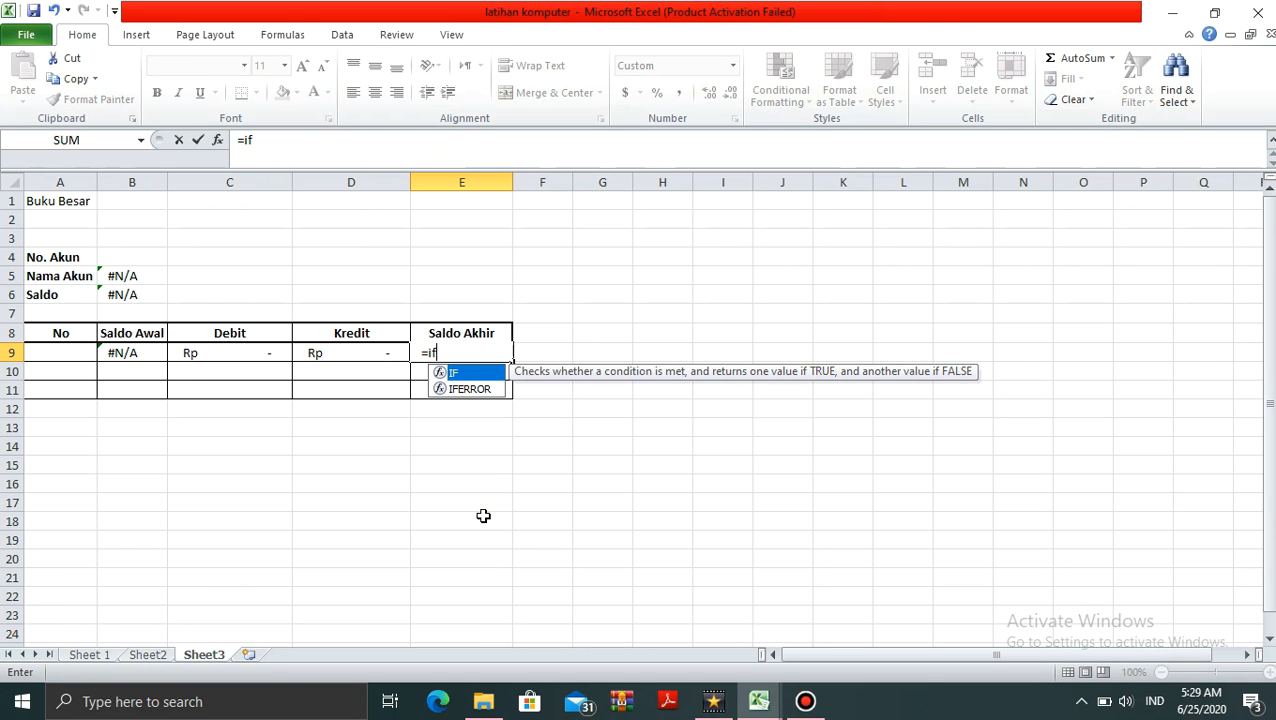
{"action": "type", "text": "("}
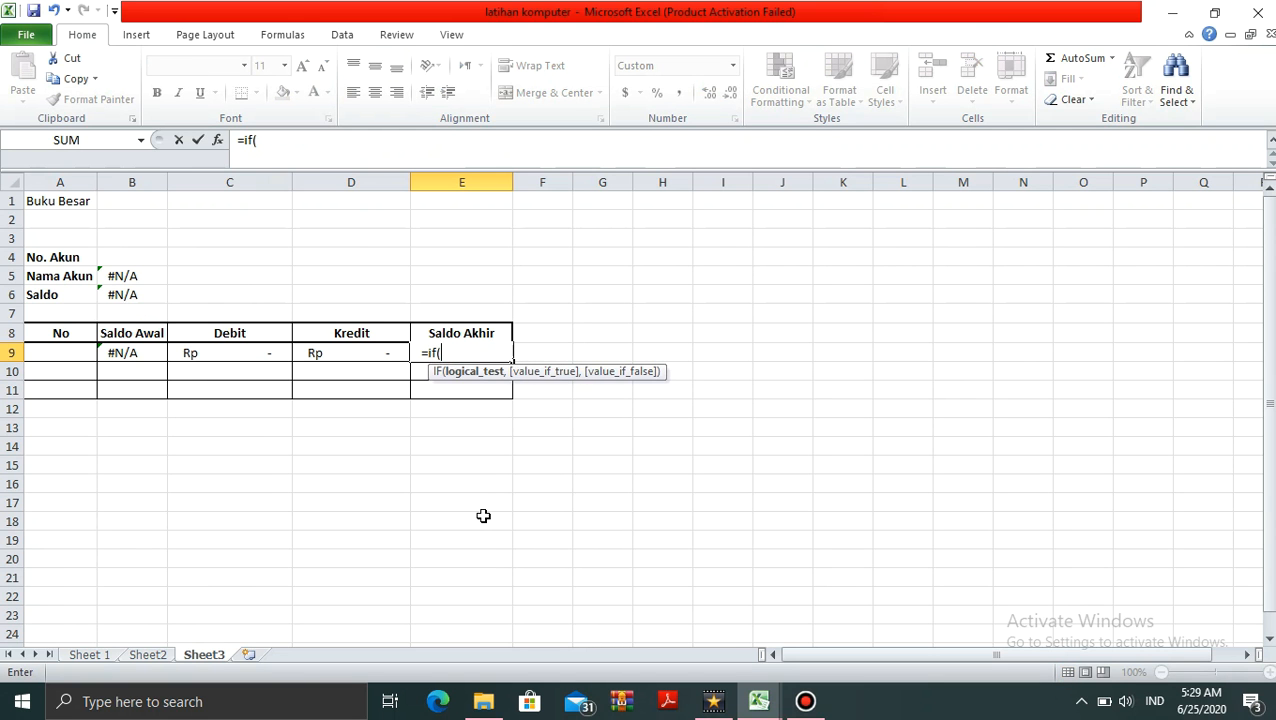
{"action": "left_click", "coordinate": [128, 297]}
{"action": "type", "text": "=\"D"}
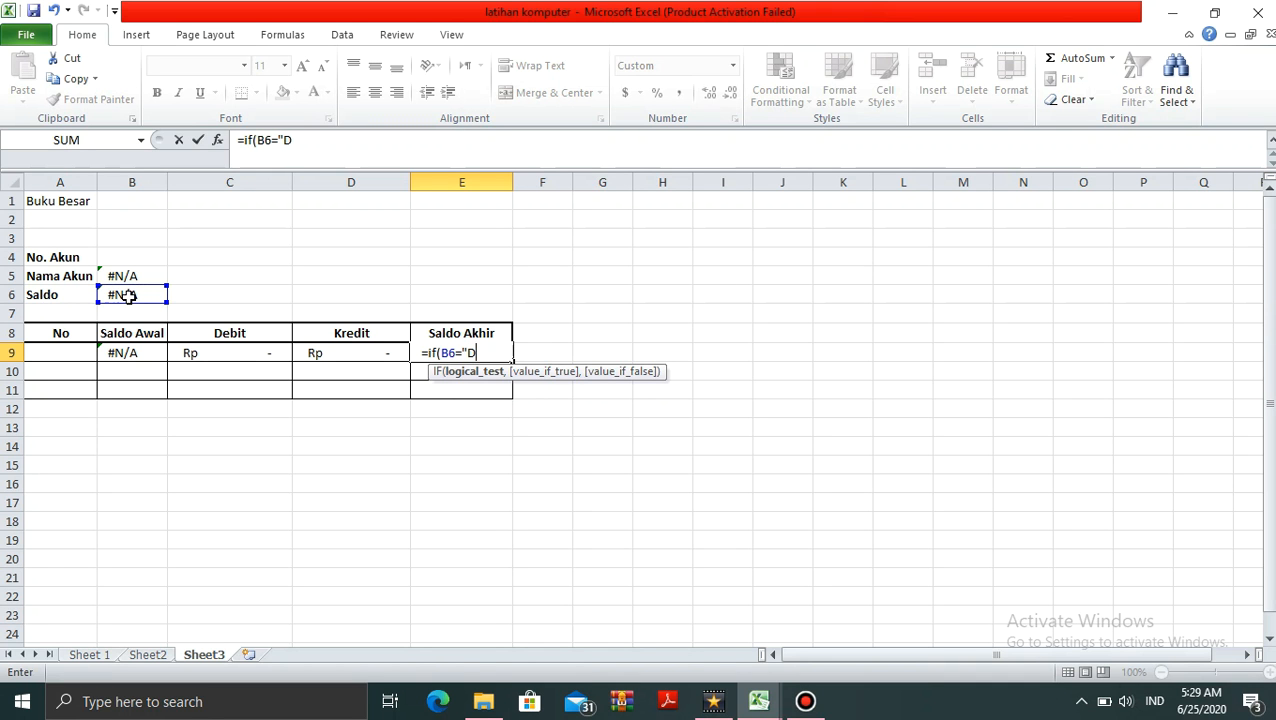
{"action": "type", "text": "\","}
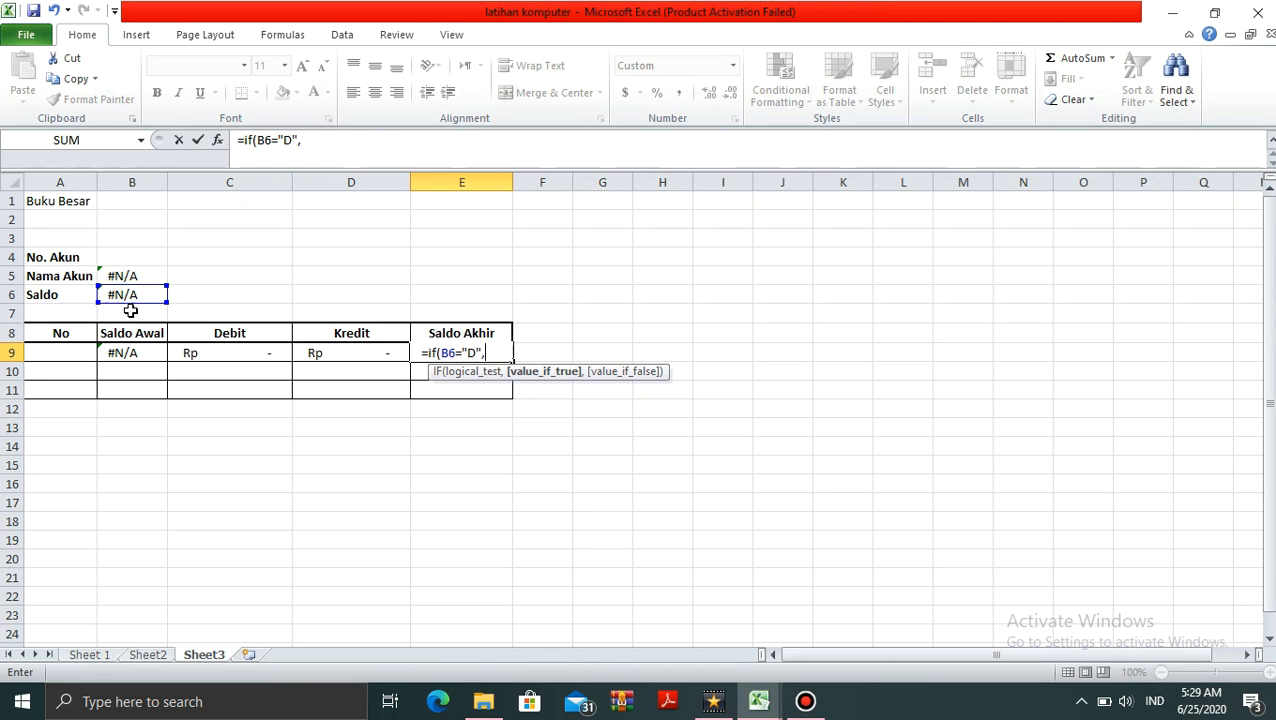
{"action": "left_click", "coordinate": [125, 352]}
{"action": "type", "text": "+"}
{"action": "left_click", "coordinate": [207, 355]}
{"action": "type", "text": "-"}
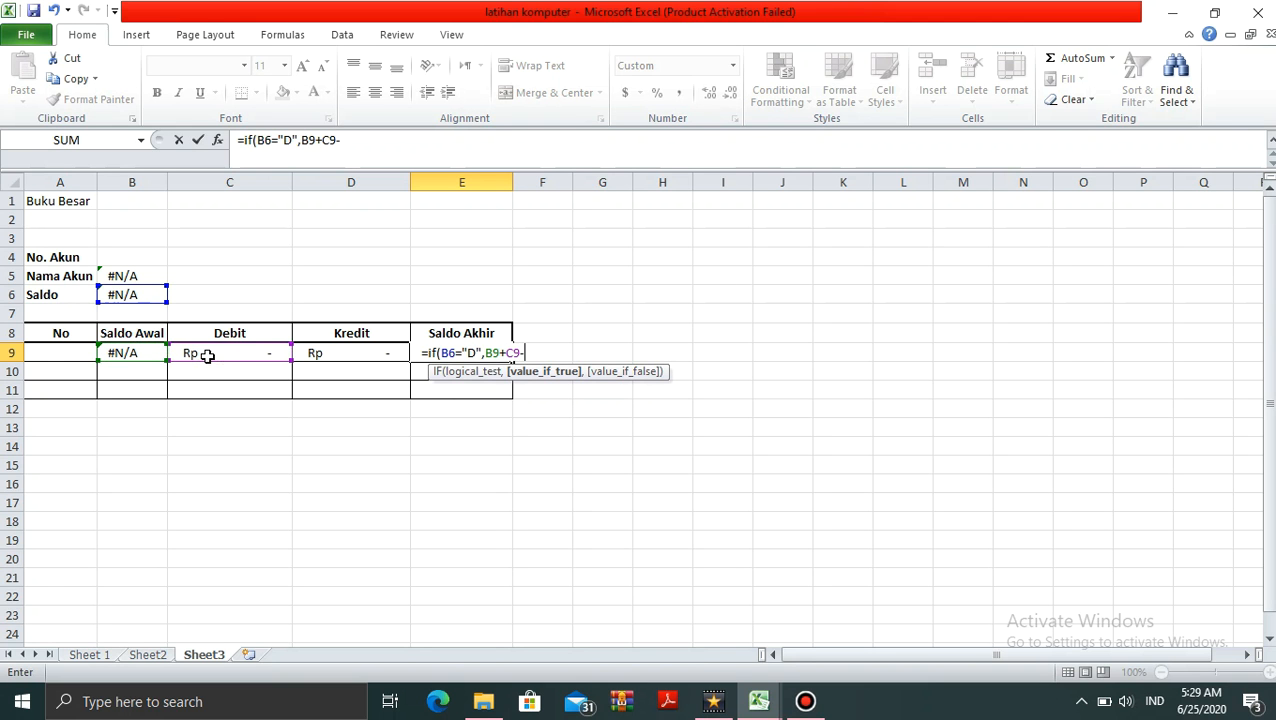
{"action": "left_click", "coordinate": [325, 353]}
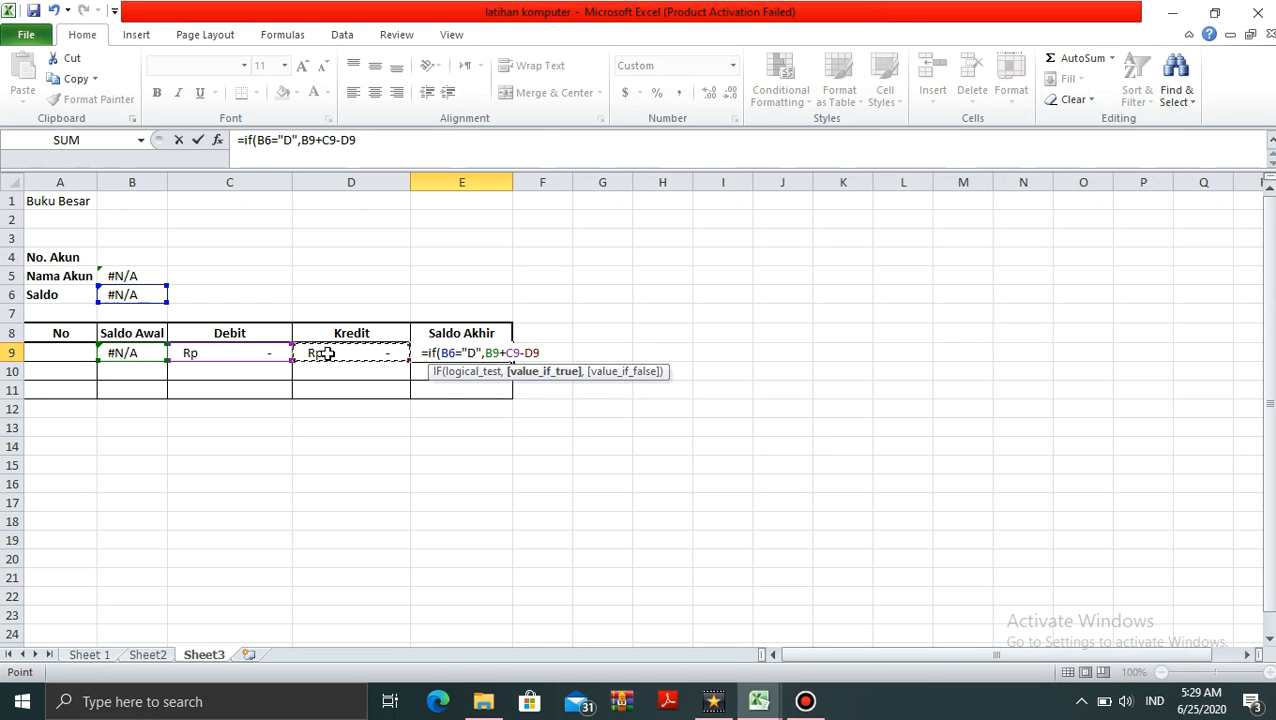
Add a nested IF testing B6="K" as the false branch of the Saldo Akhir formula in E9
{"action": "type", "text": ",if"}
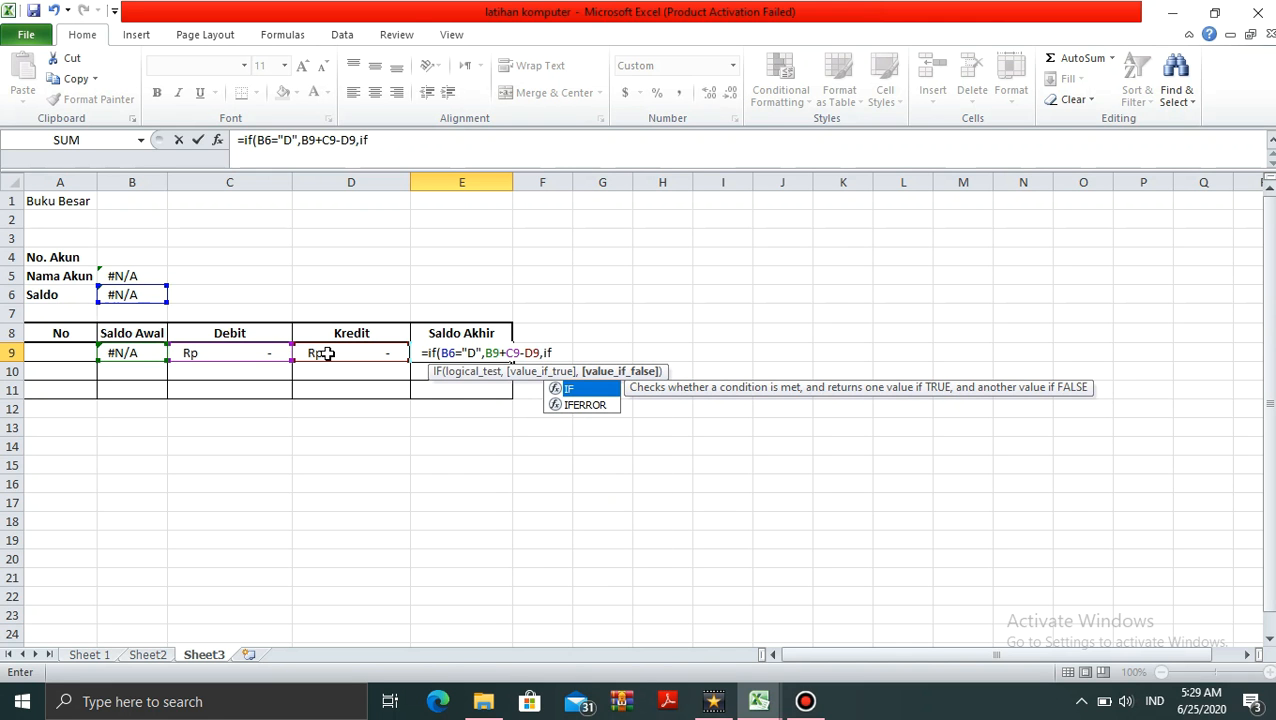
{"action": "type", "text": "("}
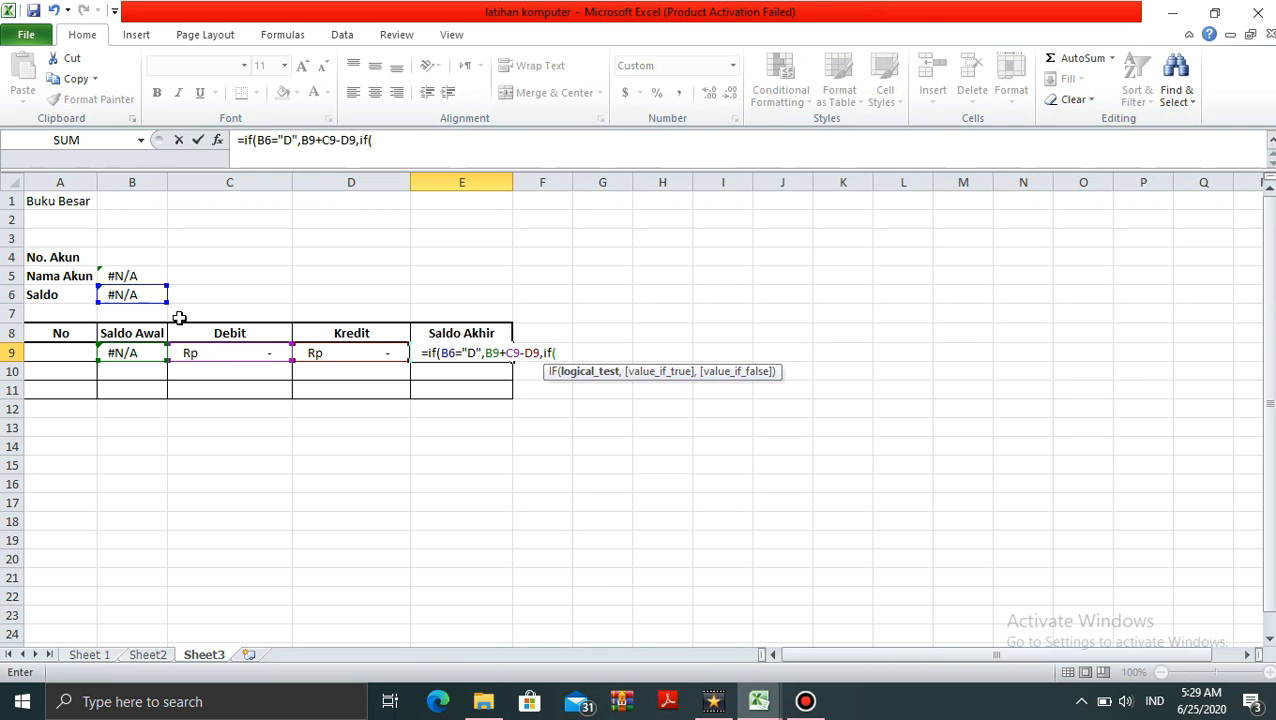
{"action": "left_click", "coordinate": [150, 295]}
{"action": "type", "text": "="}
{"action": "type", "text": "\""}
{"action": "type", "text": "K"}
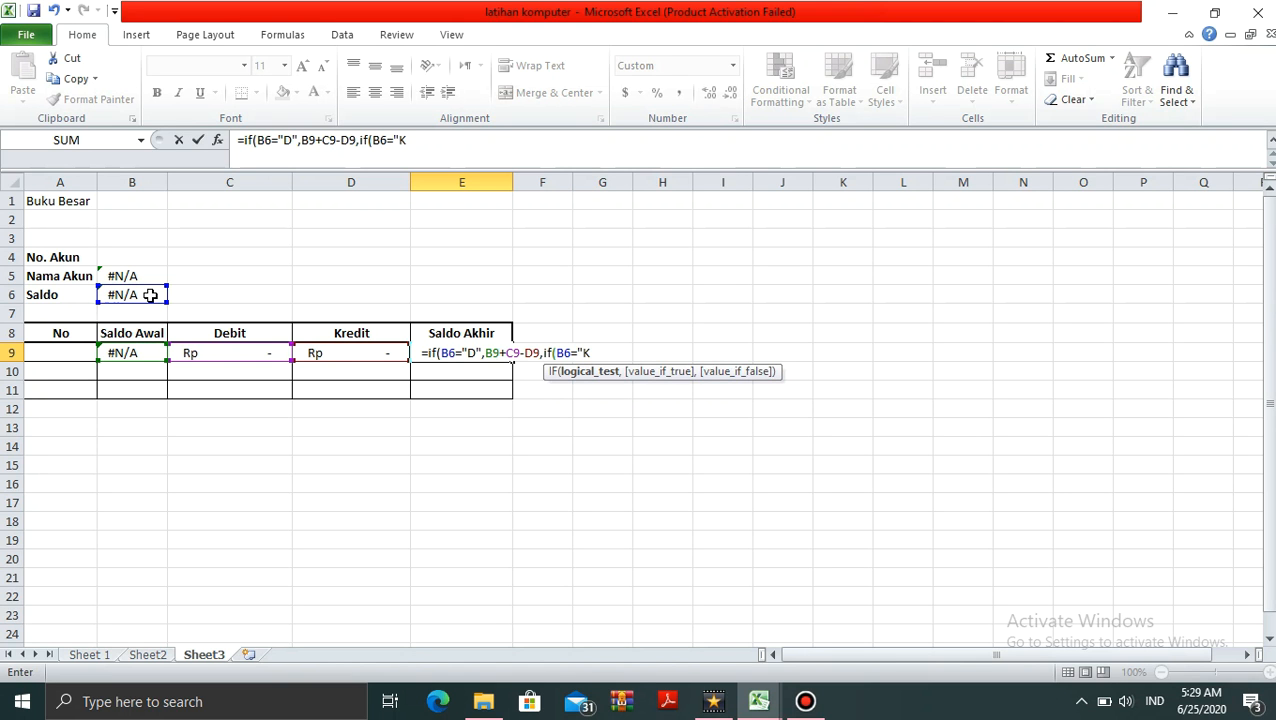
{"action": "type", "text": "\","}
Complete the nested IF in E9 with B9-C9+D9 as its true value and 0 otherwise, and enter the formula
{"action": "left_click", "coordinate": [132, 353]}
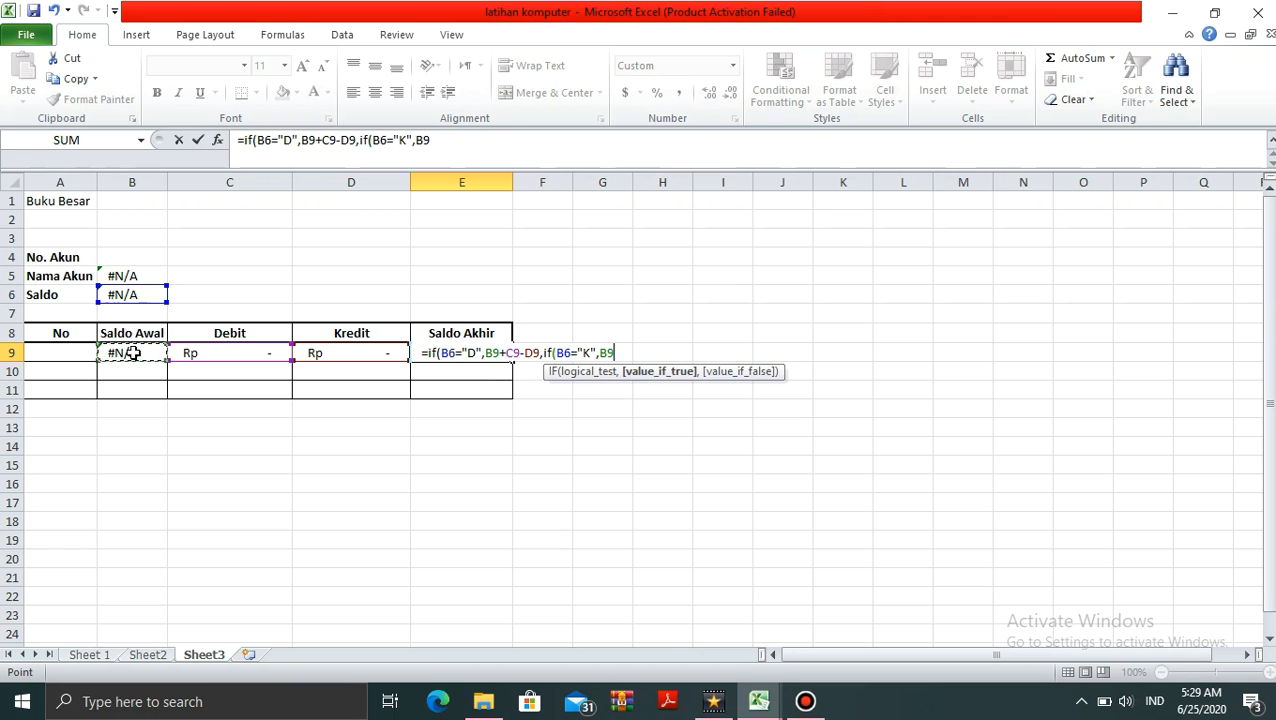
{"action": "type", "text": "-"}
{"action": "left_click", "coordinate": [190, 352]}
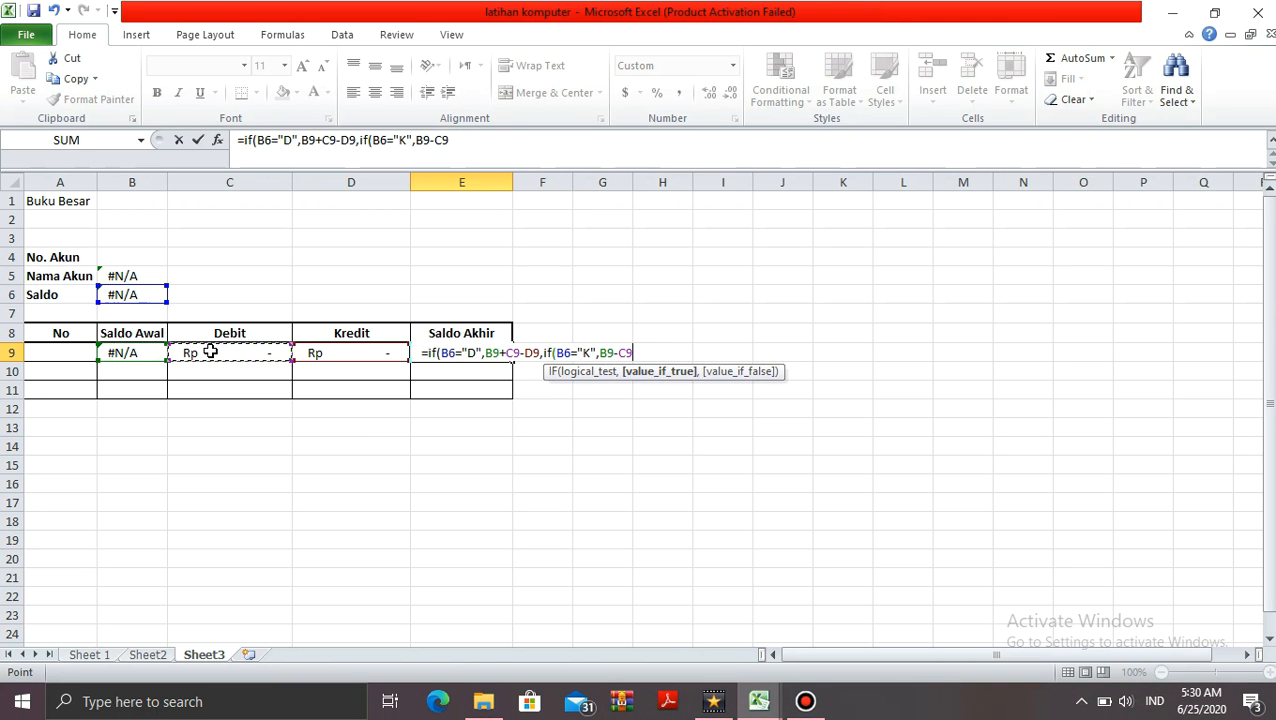
{"action": "type", "text": "+"}
{"action": "left_click", "coordinate": [347, 351]}
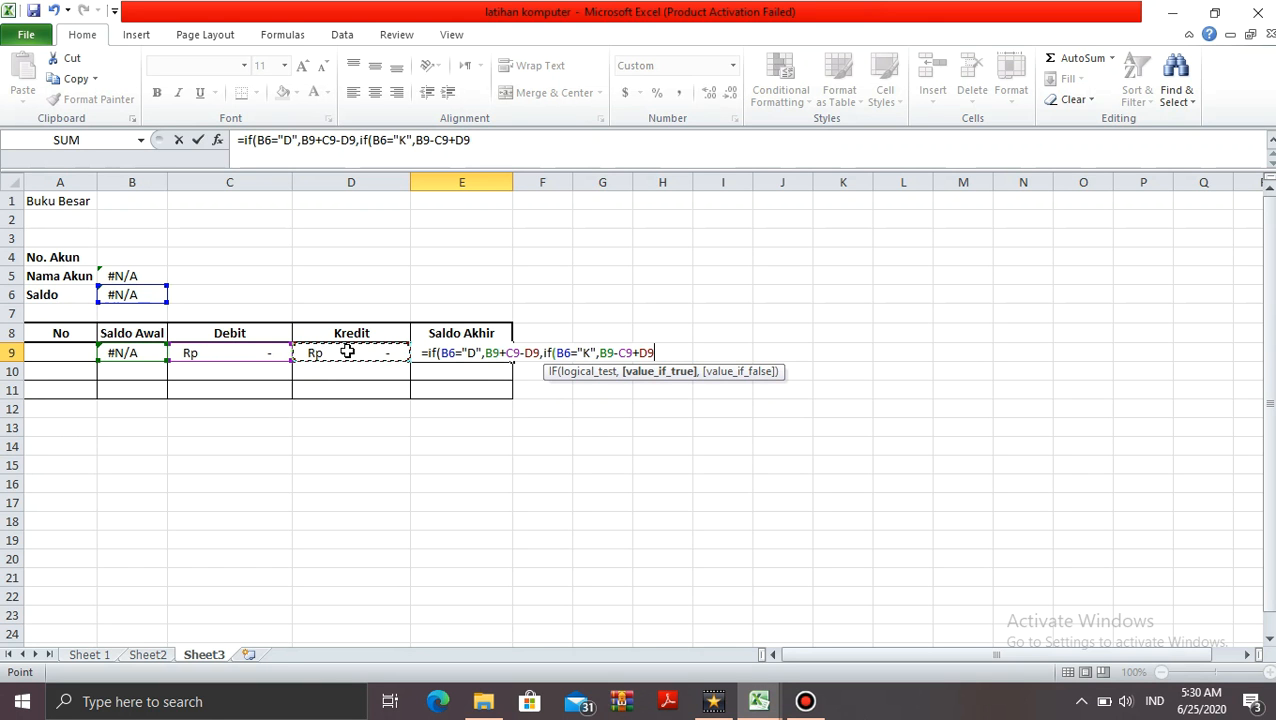
{"action": "type", "text": ")"}
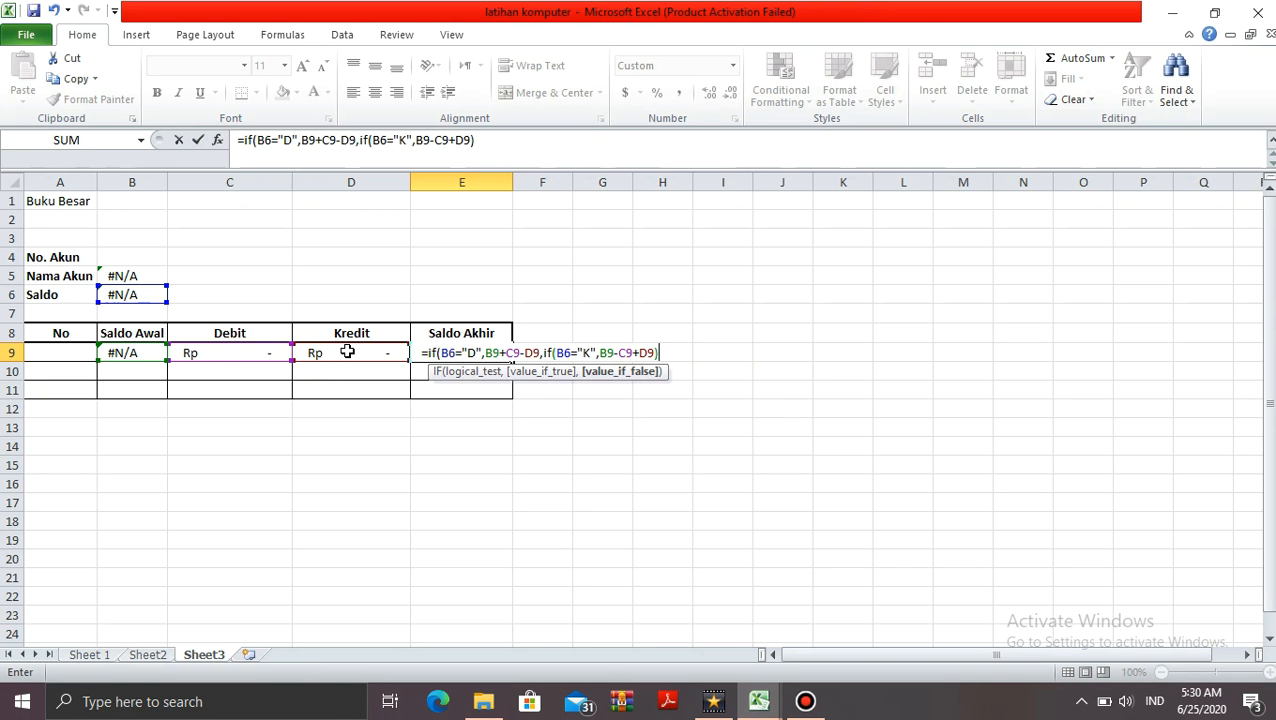
{"action": "key", "text": "BackSpace"}
{"action": "type", "text": ",0"}
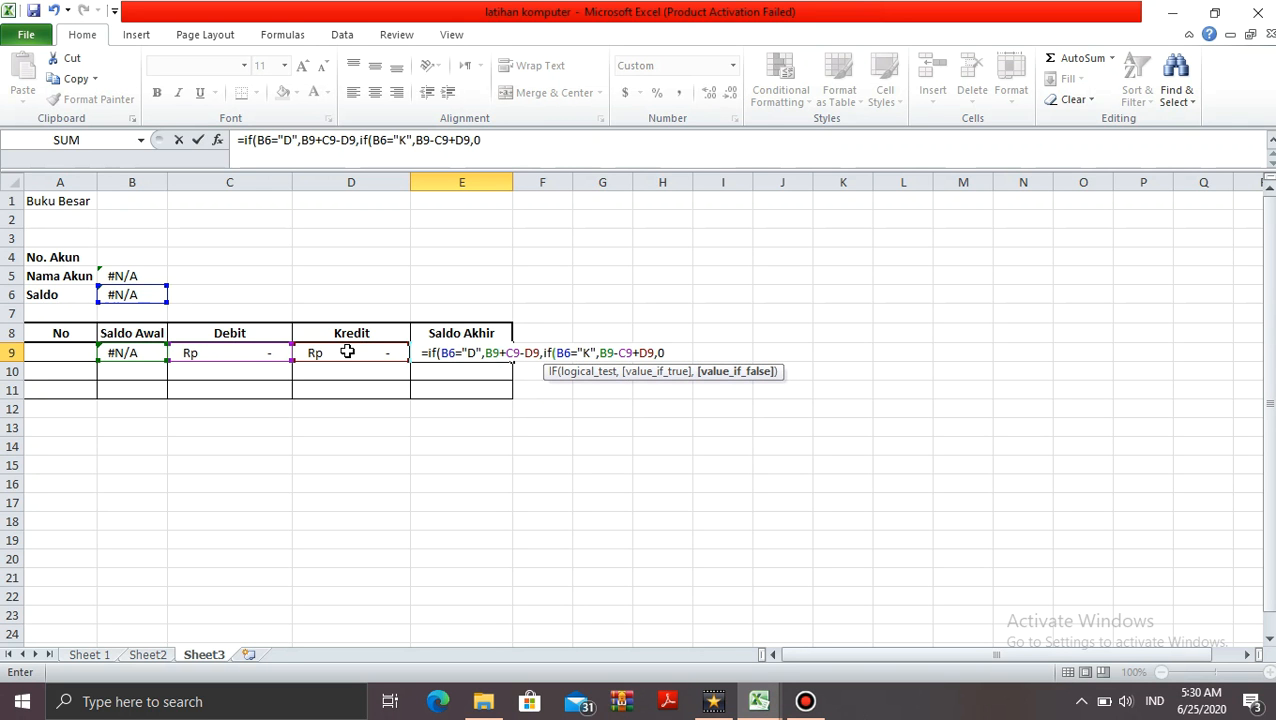
{"action": "type", "text": "))"}
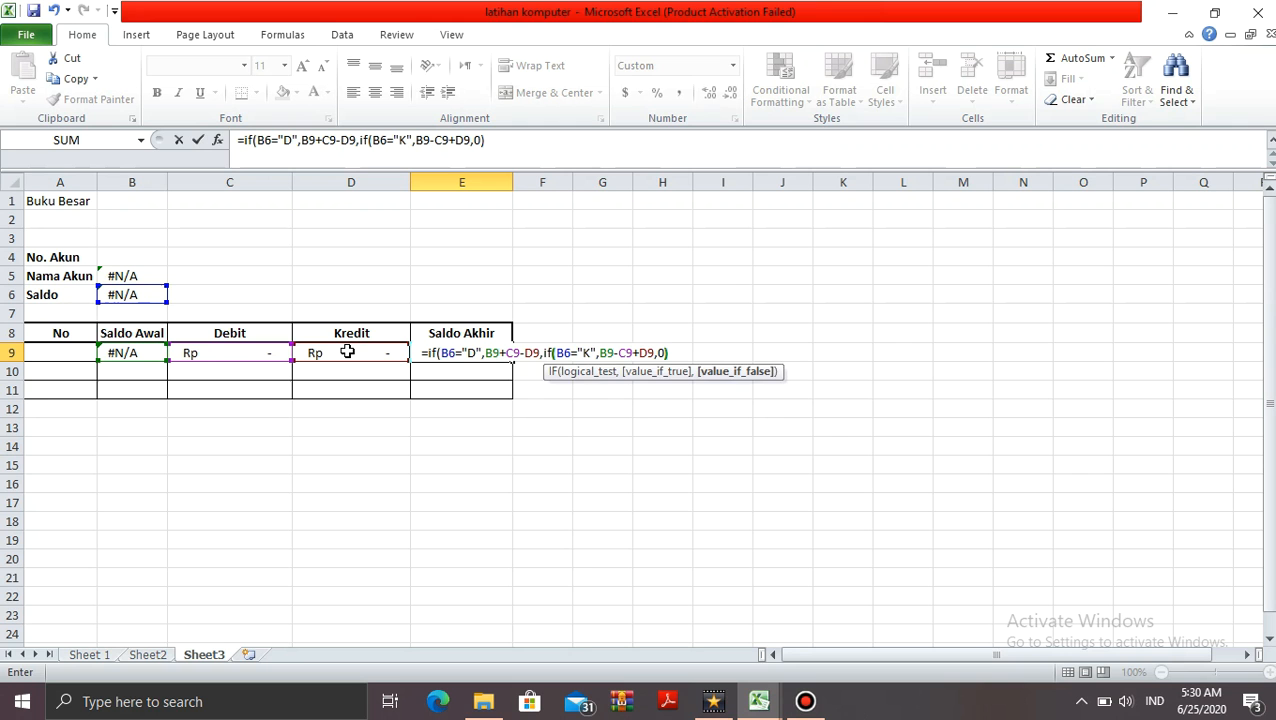
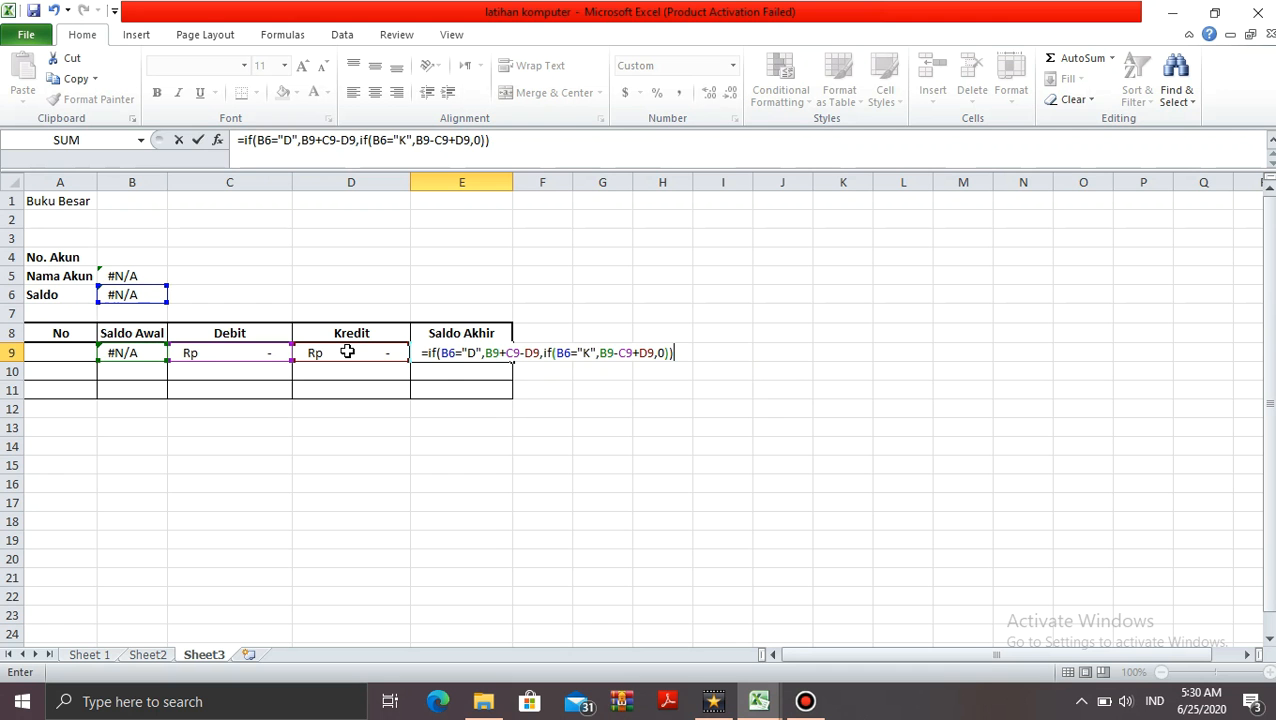
{"action": "key", "text": "Return"}
Link the No. Akun cell B4 to the Kas account number in cell A7 of Sheet 1
{"action": "key", "text": "Up"}
{"action": "key", "text": "Up"}
{"action": "key", "text": "Up"}
{"action": "key", "text": "Up"}
{"action": "key", "text": "Up"}
{"action": "key", "text": "Up"}
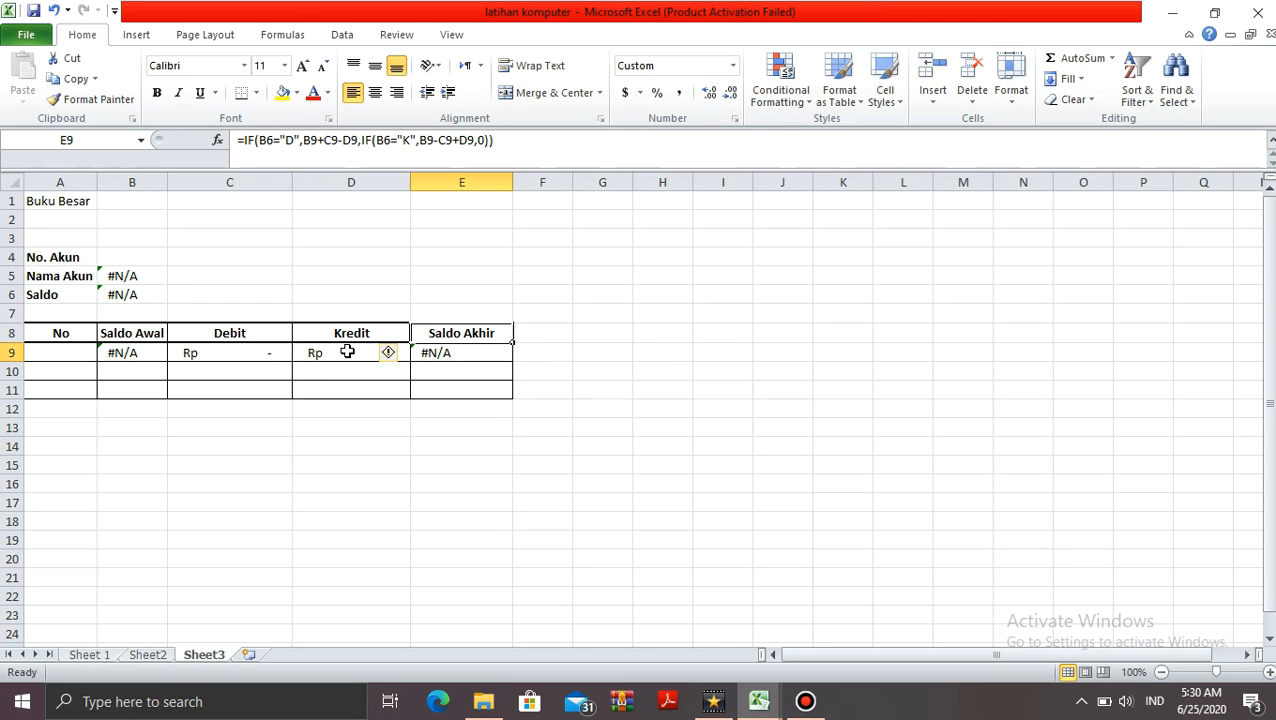
{"action": "key", "text": "Left"}
{"action": "key", "text": "Left"}
{"action": "key", "text": "Left"}
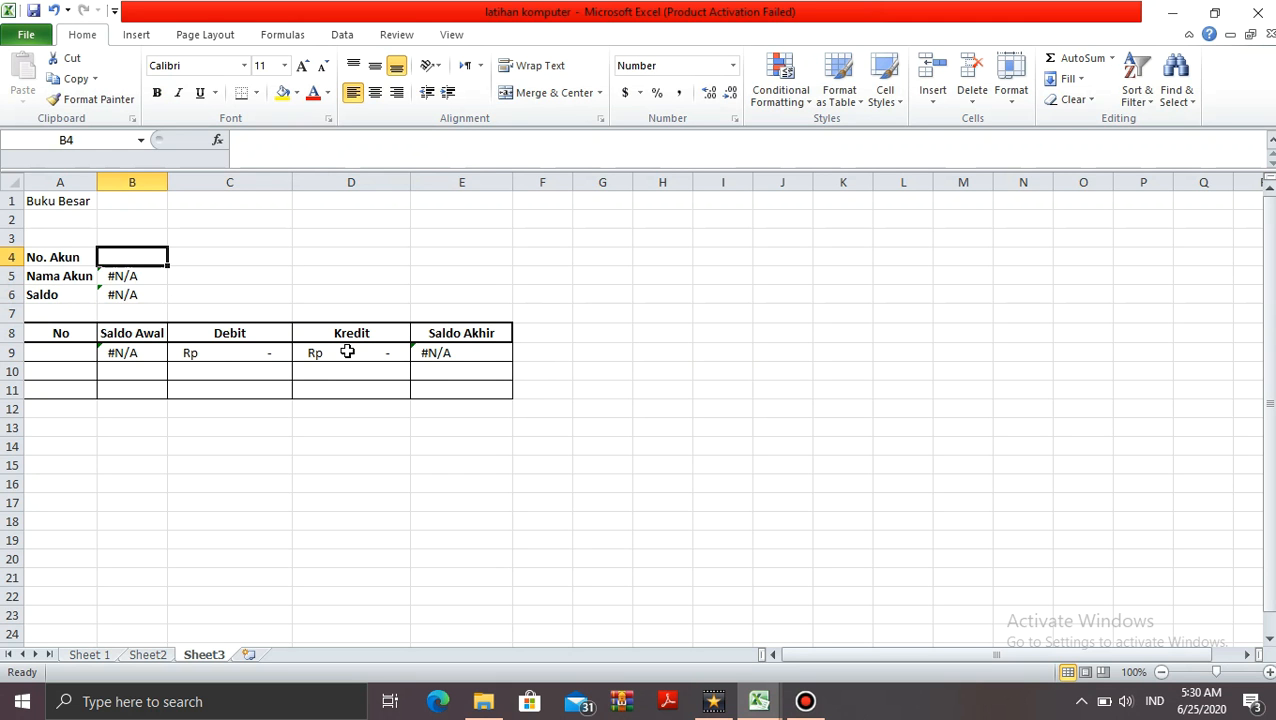
{"action": "type", "text": "="}
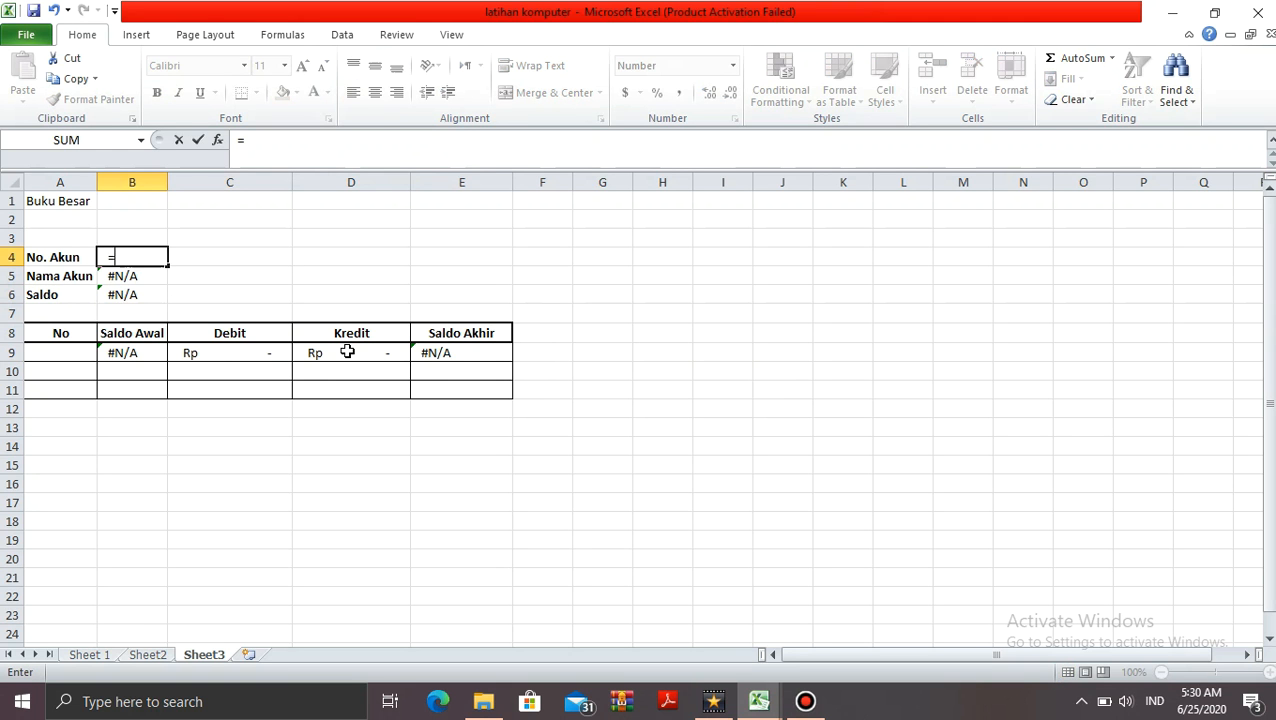
{"action": "left_click", "coordinate": [92, 654]}
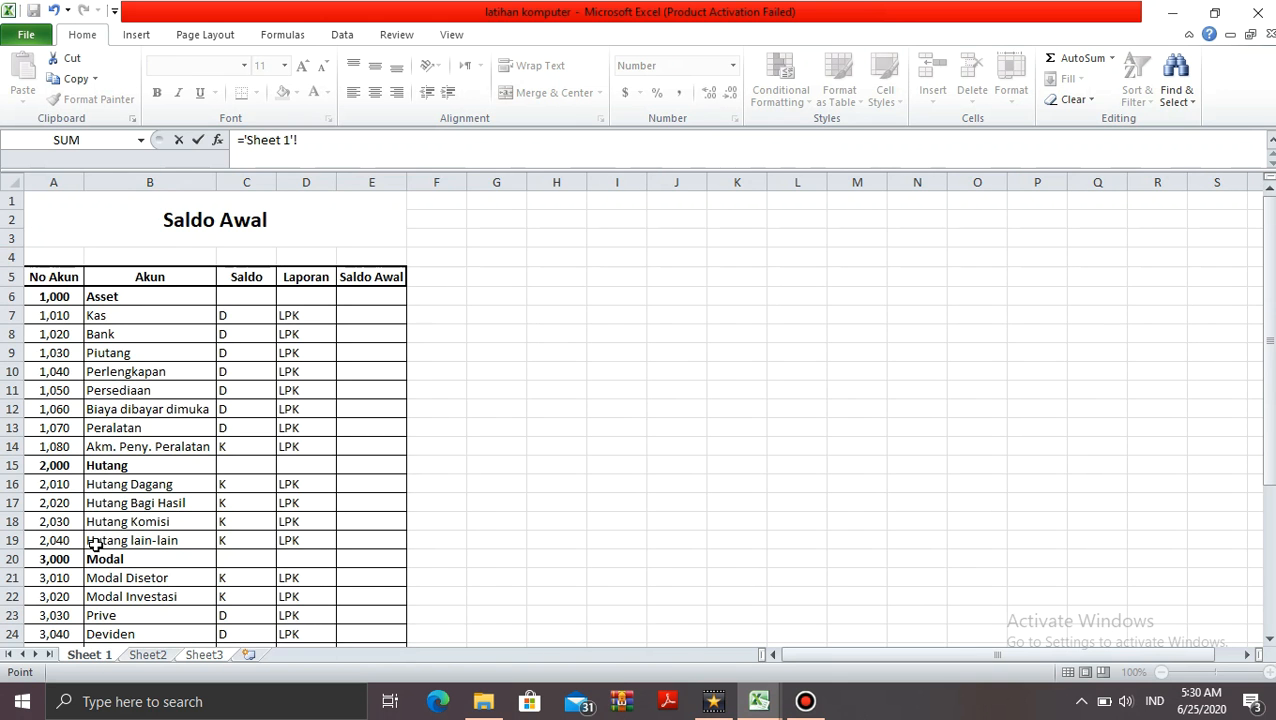
{"action": "left_click", "coordinate": [62, 315]}
{"action": "key", "text": "Return"}
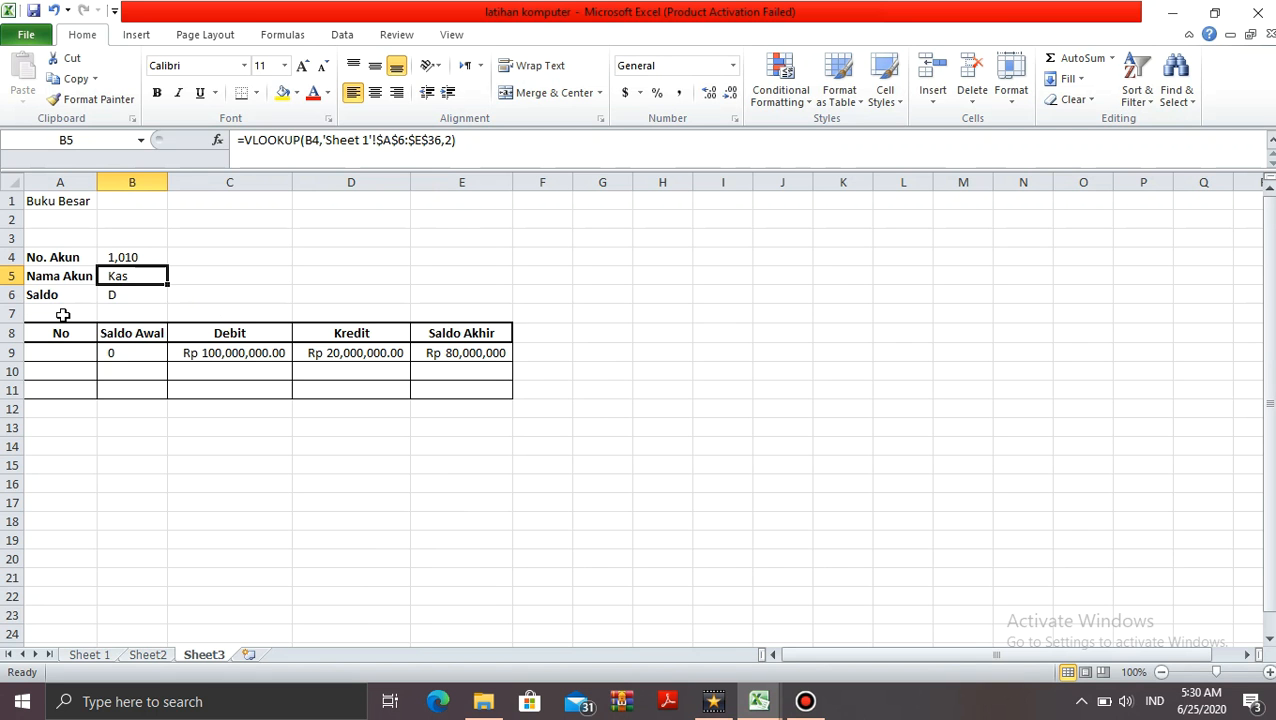
Examine the ledger formulas in the Debit, Kredit and Saldo Akhir cells of row 9
{"action": "key", "text": "Down"}
{"action": "key", "text": "Down"}
{"action": "key", "text": "Down"}
{"action": "key", "text": "Down"}
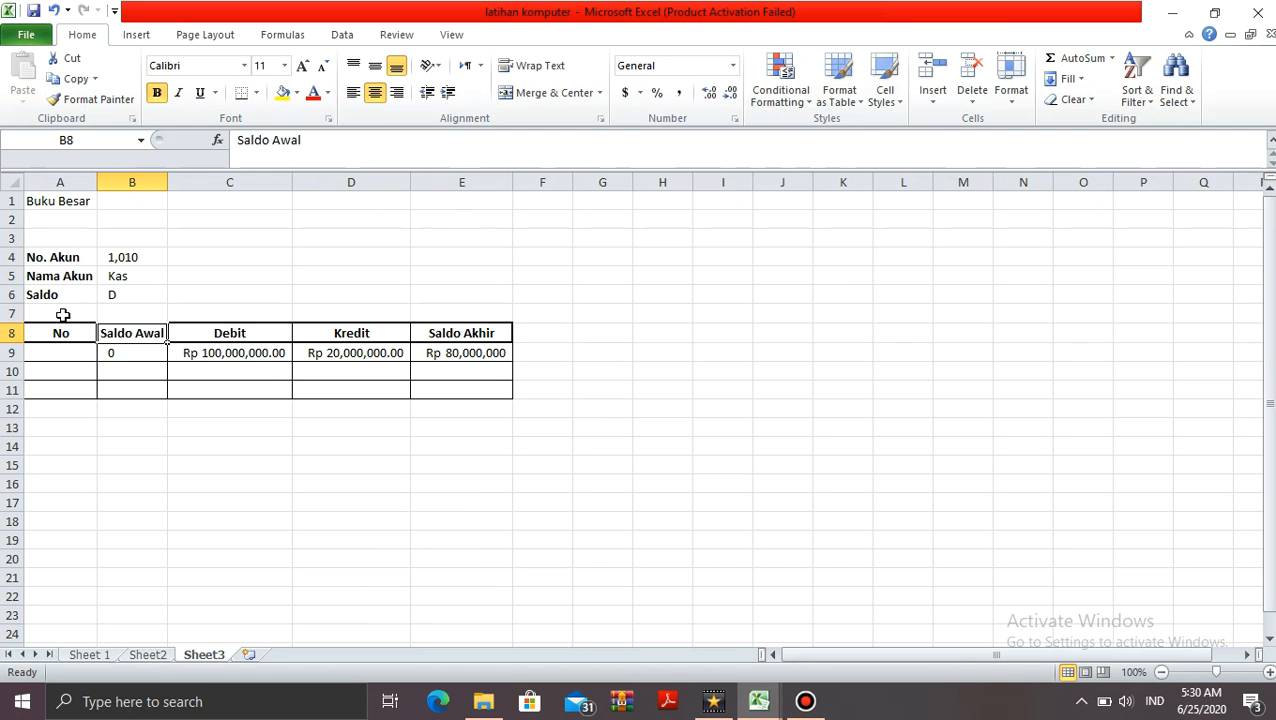
{"action": "key", "text": "Right"}
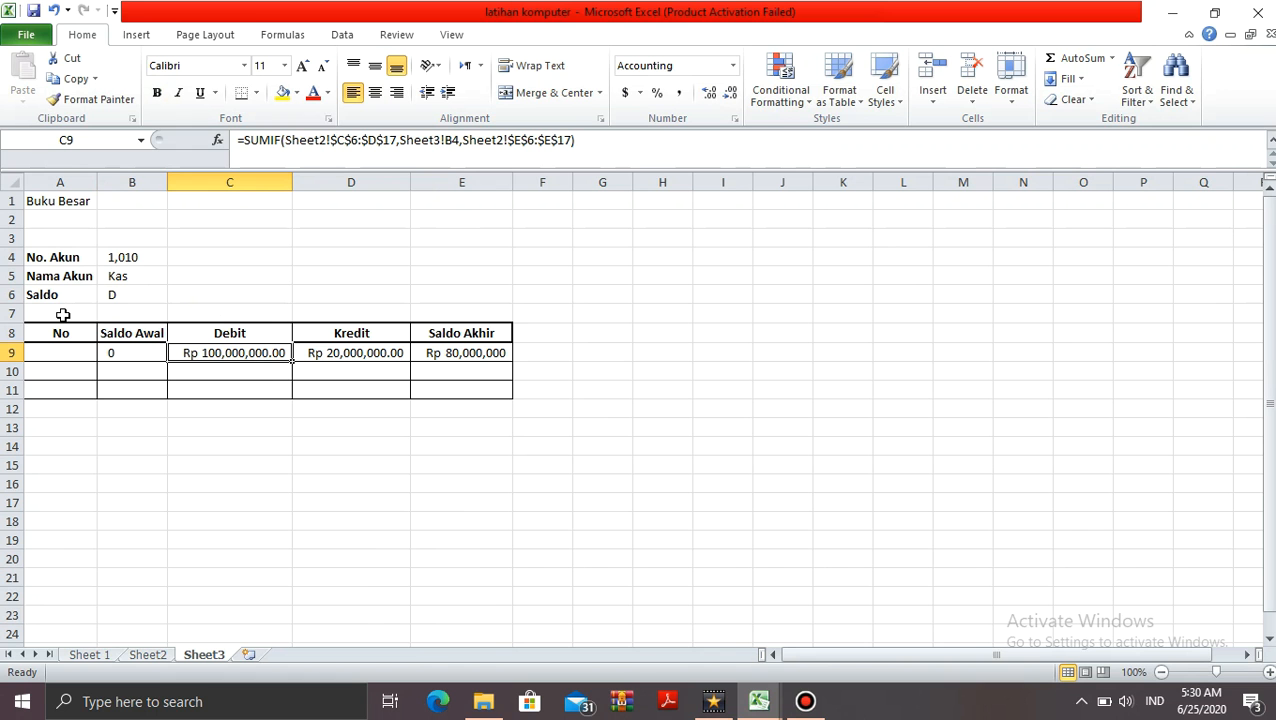
{"action": "key", "text": "Right"}
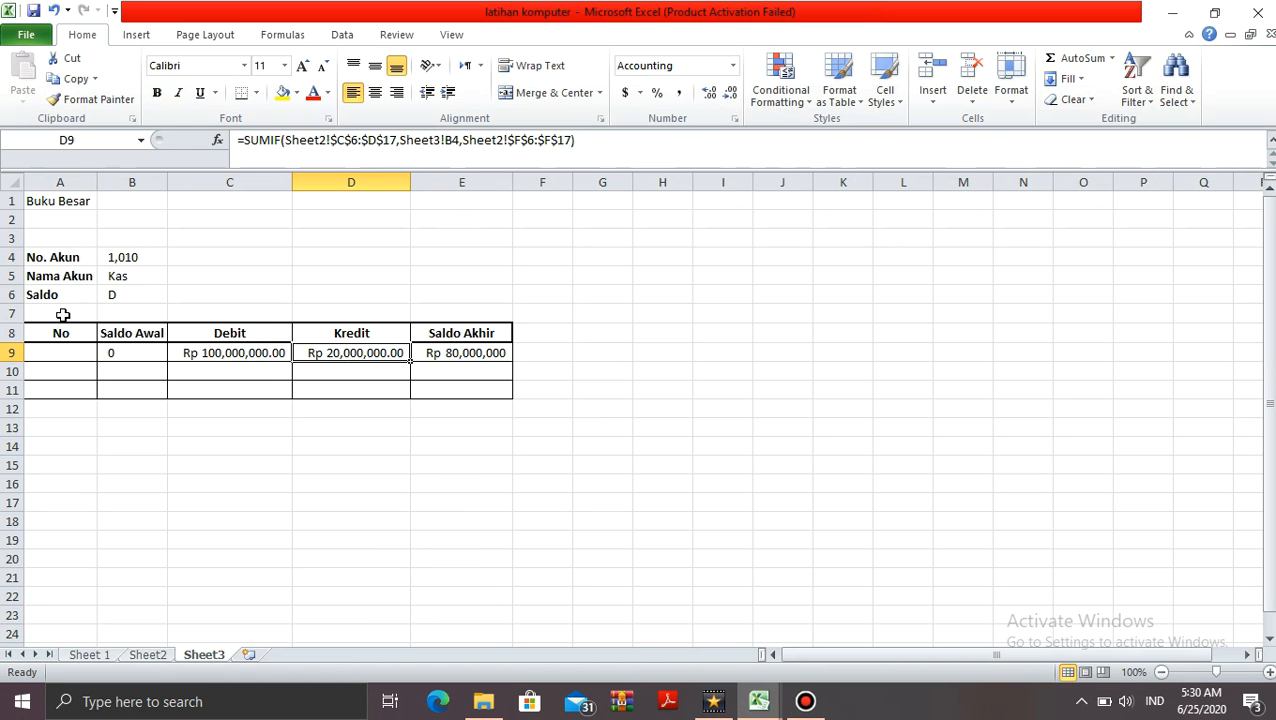
{"action": "key", "text": "Right"}
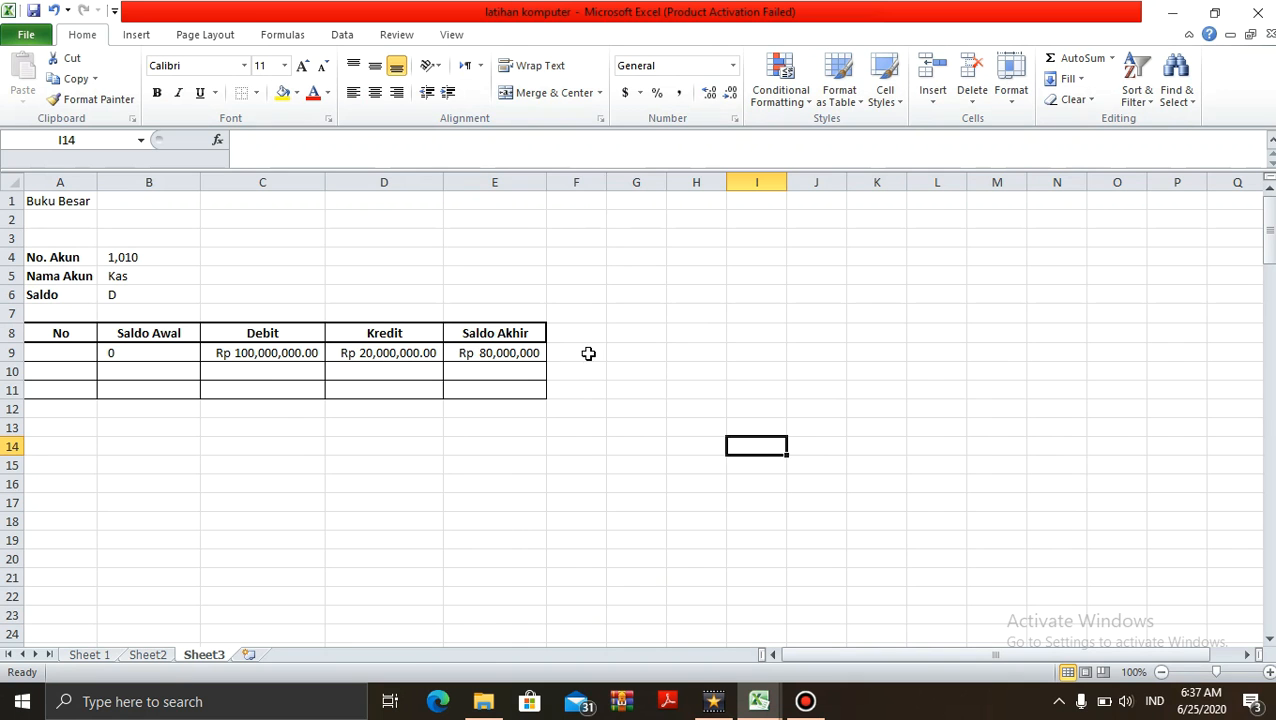
Copy the Saldo Akhir formula from cell E9 into cell G9
{"action": "left_click", "coordinate": [589, 353]}
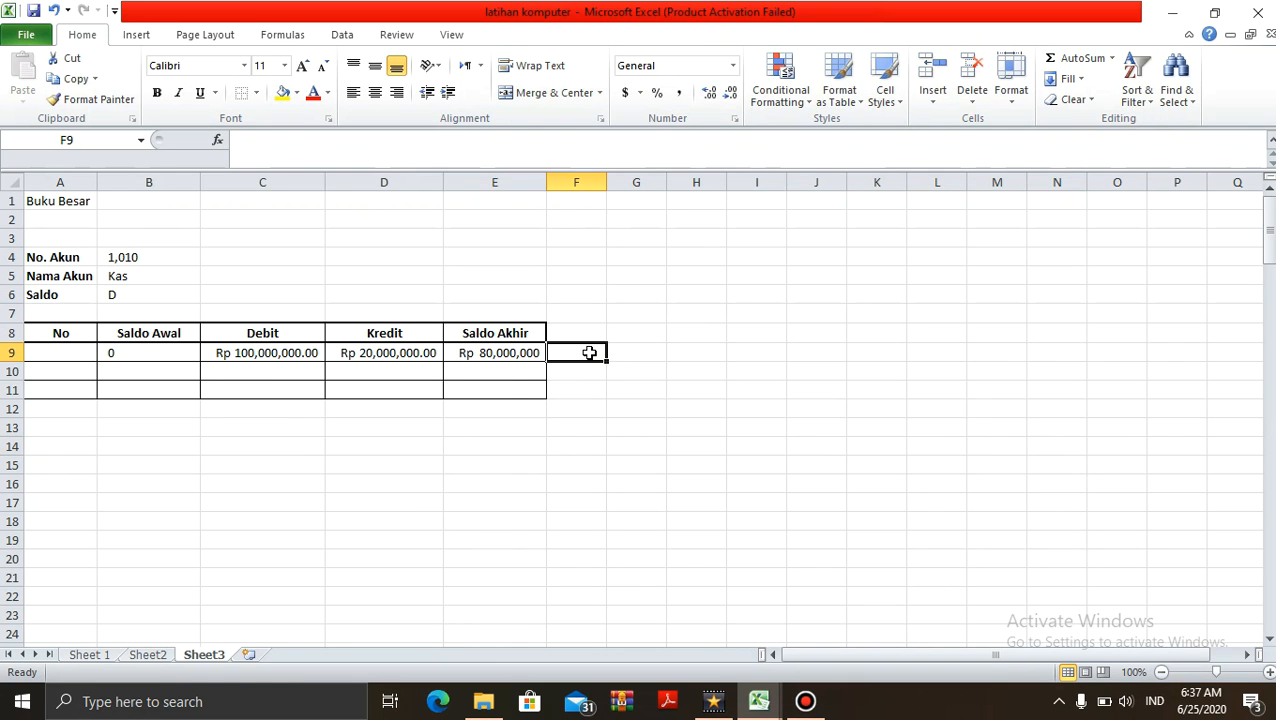
{"action": "key", "text": "Left"}
{"action": "key", "text": "Right"}
{"action": "key", "text": "Right"}
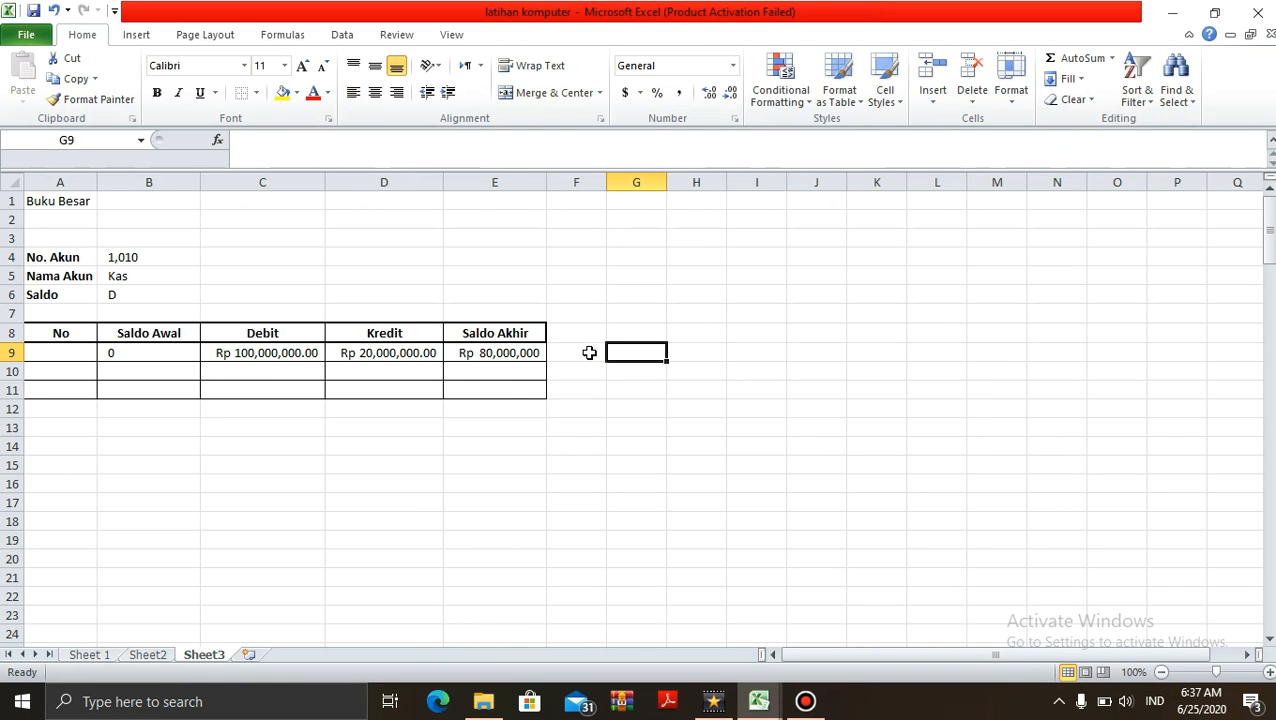
{"action": "key", "text": "Left"}
{"action": "key", "text": "Left"}
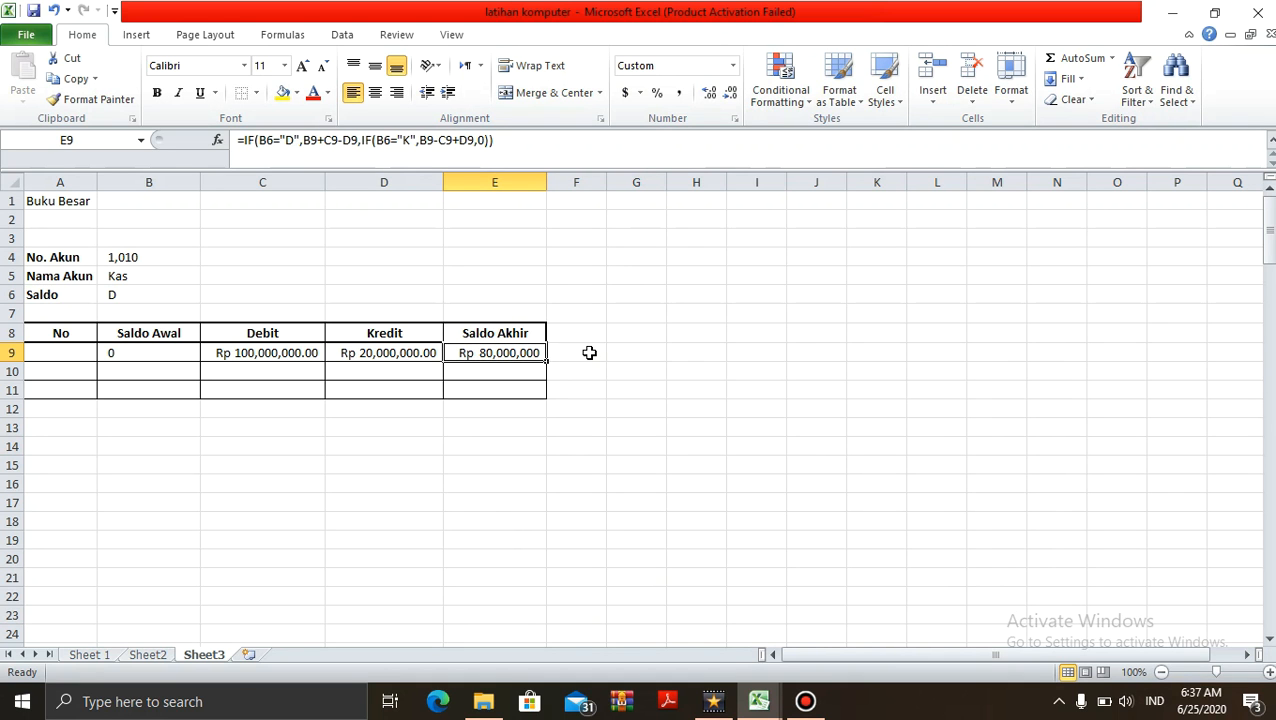
{"action": "key", "text": "ctrl+c"}
{"action": "key", "text": "Right"}
{"action": "key", "text": "Right"}
{"action": "key", "text": "ctrl+v"}
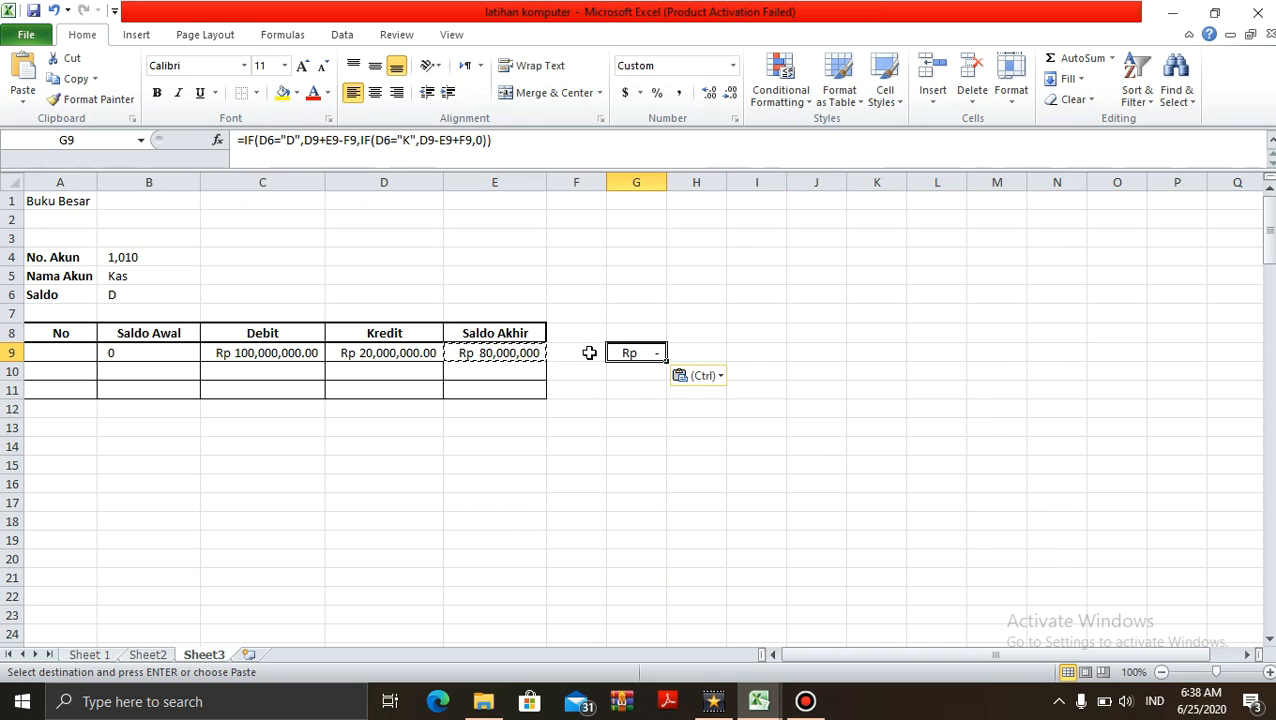
Prefix the formula in G9 with an apostrophe so it displays as text
{"action": "key", "text": "F2"}
{"action": "key", "text": "Left"}
{"action": "key", "text": "Left"}
{"action": "key", "text": "Left"}
{"action": "key", "text": "Left"}
{"action": "key", "text": "Left"}
{"action": "key", "text": "Left"}
{"action": "key", "text": "Left"}
{"action": "key", "text": "Left"}
{"action": "key", "text": "Left"}
{"action": "key", "text": "Left"}
{"action": "key", "text": "Left"}
{"action": "key", "text": "Left"}
{"action": "key", "text": "Left"}
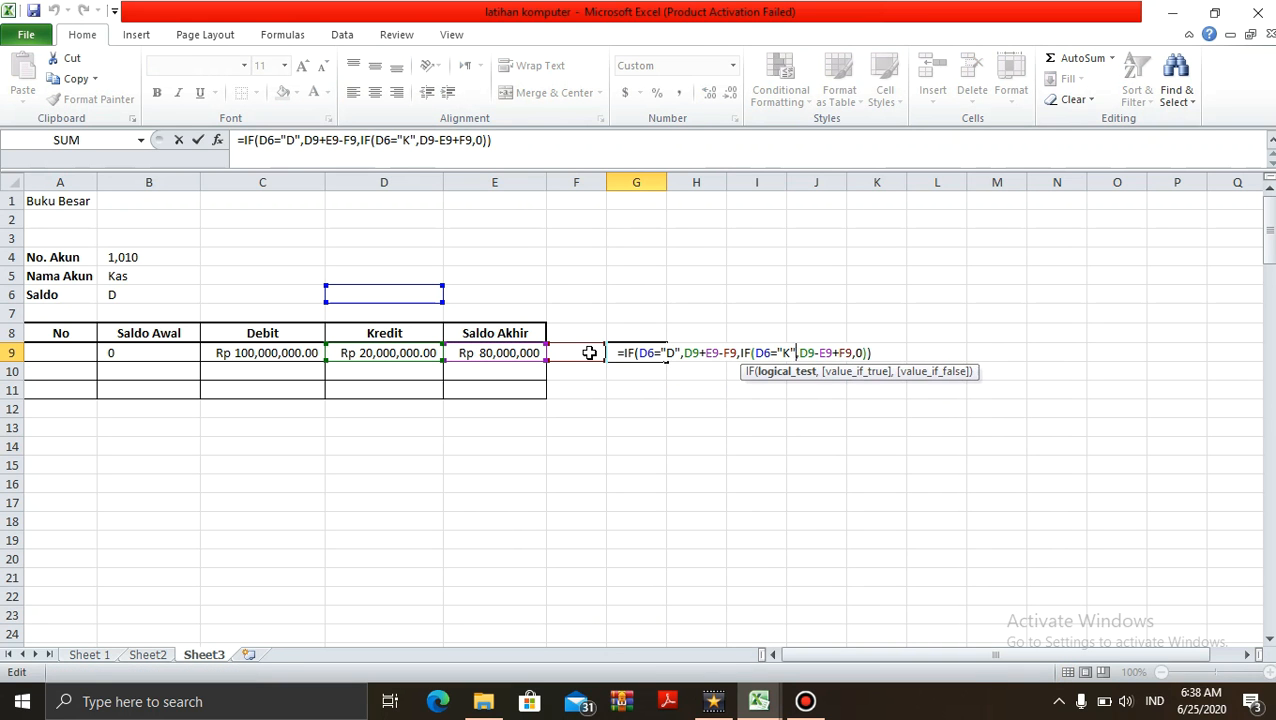
{"action": "key", "text": "Home"}
{"action": "type", "text": "'"}
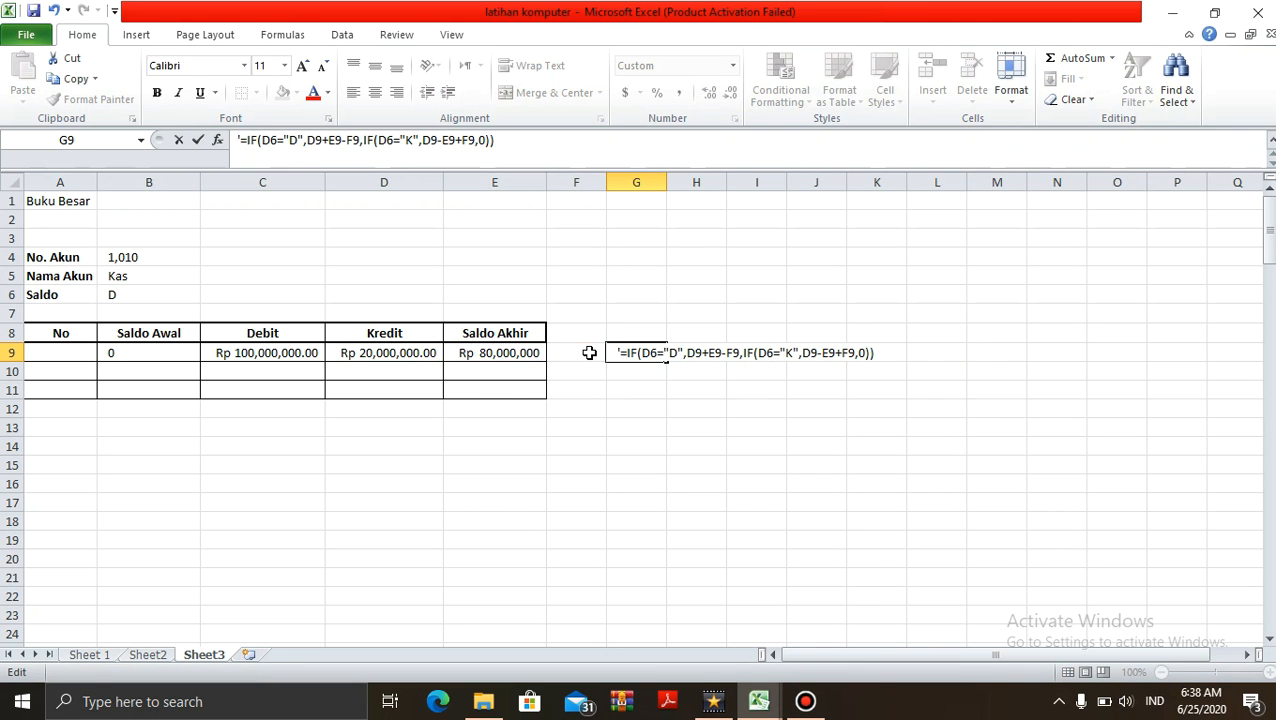
Change the reference in the first IF condition of the G9 text to B6
{"action": "key", "text": "Right"}
{"action": "key", "text": "Right"}
{"action": "key", "text": "Right"}
{"action": "key", "text": "Right"}
{"action": "key", "text": "BackSpace"}
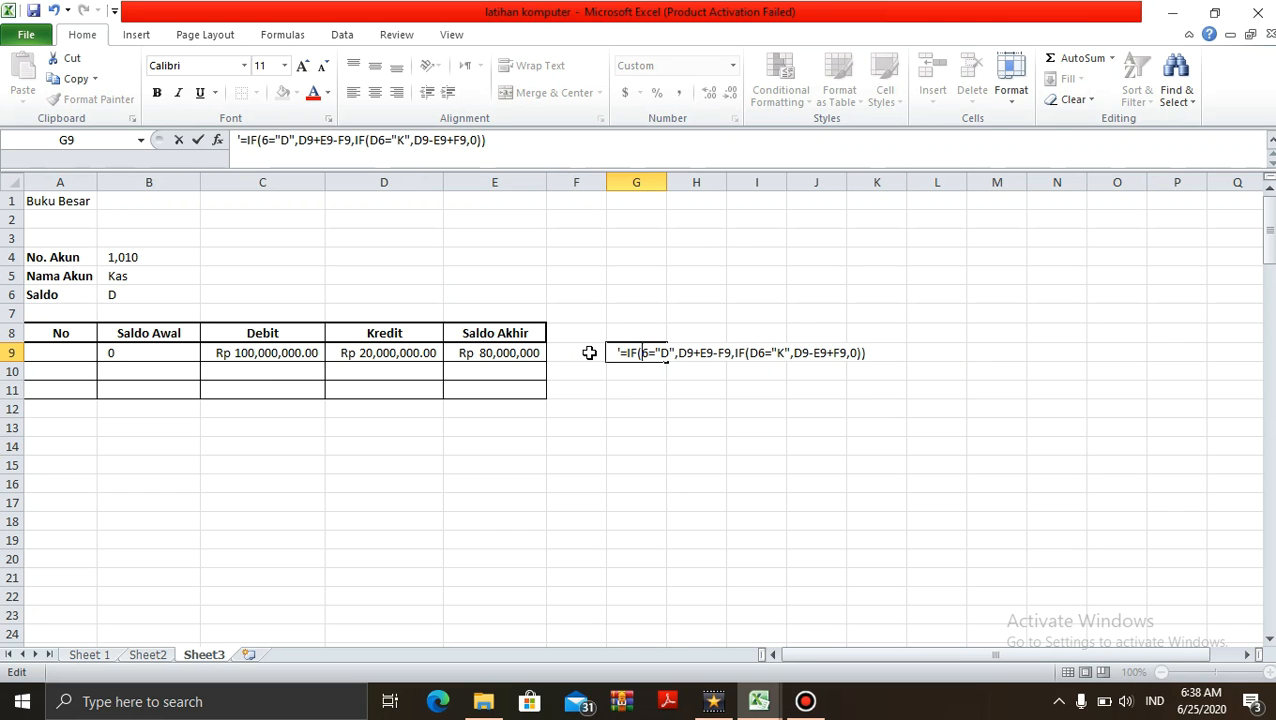
{"action": "type", "text": "B"}
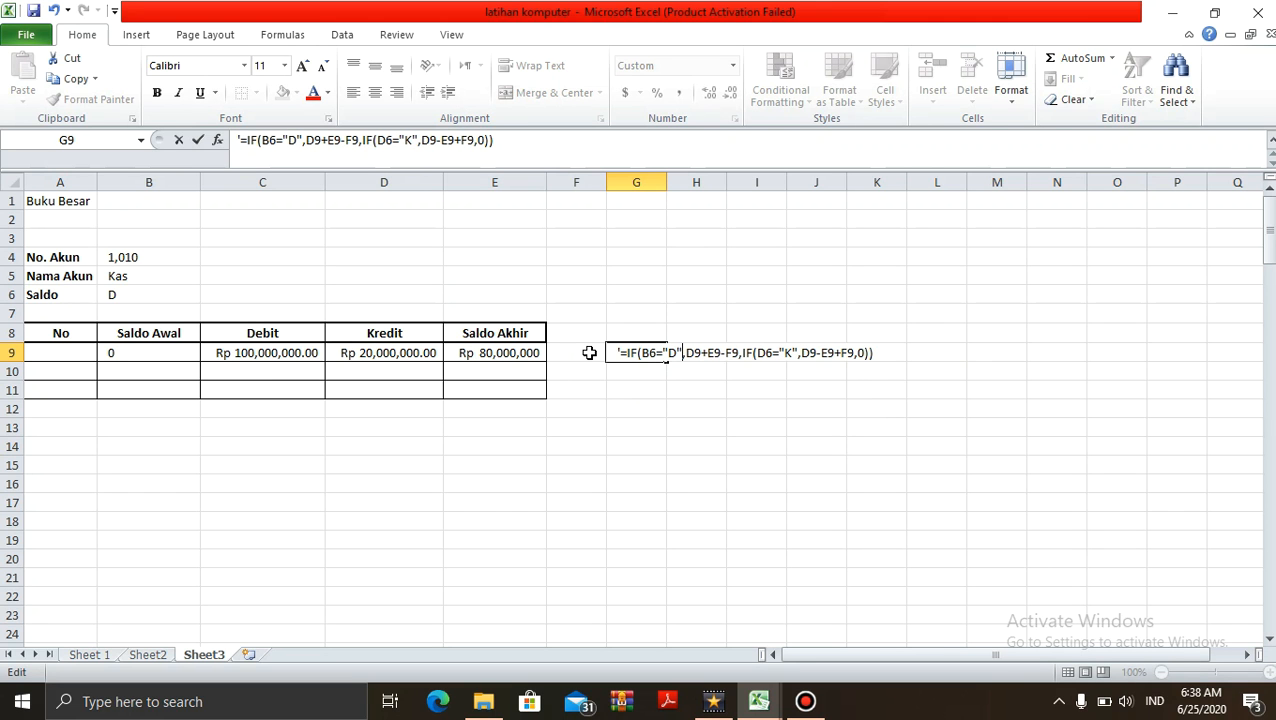
Change the first IF's true value in the G9 text to C9+D9-E9
{"action": "key", "text": "Right"}
{"action": "key", "text": "Right"}
{"action": "key", "text": "Right"}
{"action": "key", "text": "Right"}
{"action": "key", "text": "Right"}
{"action": "key", "text": "Right"}
{"action": "key", "text": "Right"}
{"action": "key", "text": "BackSpace"}
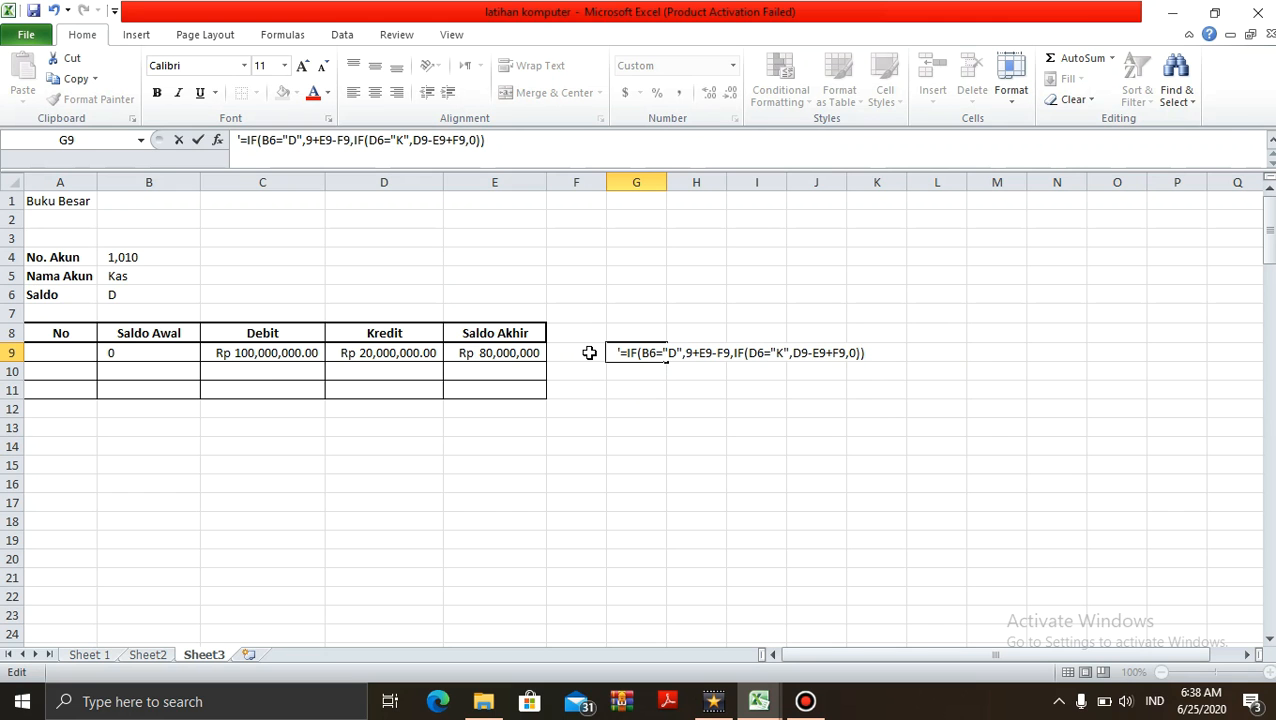
{"action": "type", "text": "C"}
{"action": "key", "text": "Right"}
{"action": "key", "text": "BackSpace"}
{"action": "type", "text": "D"}
{"action": "key", "text": "Right"}
{"action": "key", "text": "Right"}
{"action": "key", "text": "Right"}
{"action": "key", "text": "Right"}
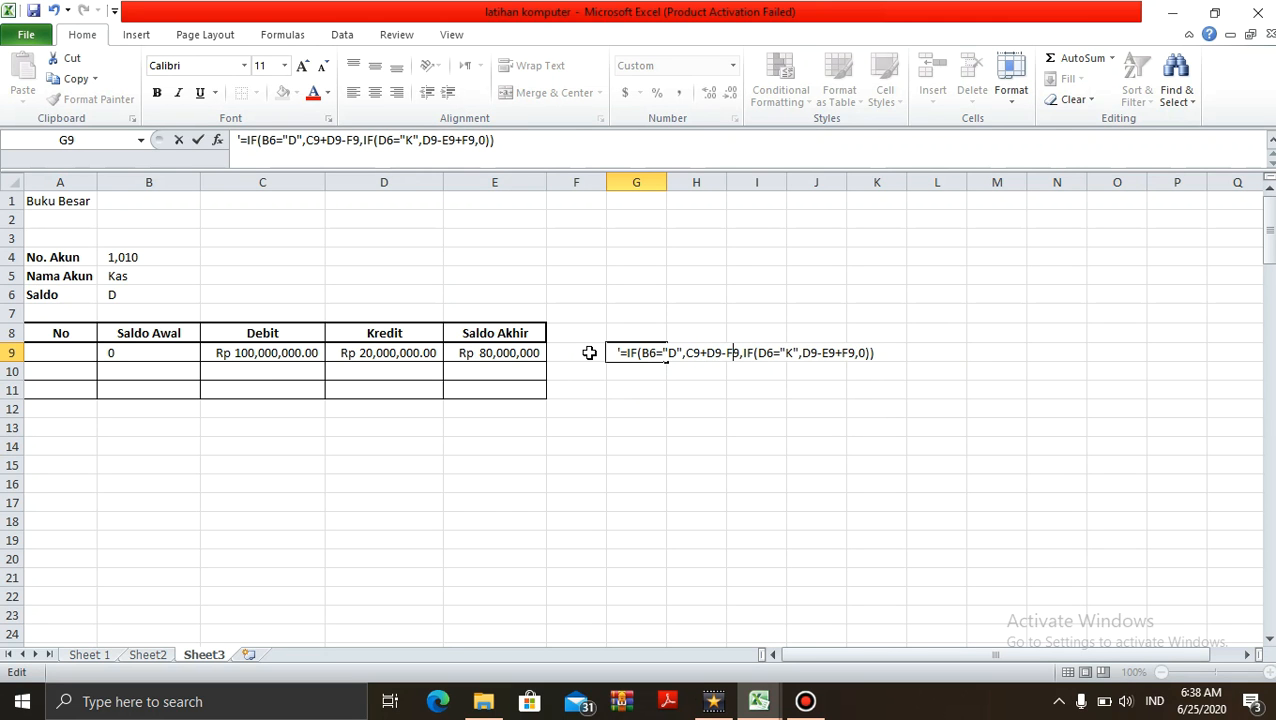
{"action": "key", "text": "Left"}
{"action": "key", "text": "BackSpace"}
{"action": "type", "text": "E"}
Highlight the opening =IF(B6="D" condition in the G9 formula text to examine it
{"action": "key", "text": "Left"}
{"action": "key", "text": "Left"}
{"action": "key", "text": "Left"}
{"action": "key", "text": "Left"}
{"action": "key", "text": "Left"}
{"action": "key", "text": "Left"}
{"action": "key", "text": "Left"}
{"action": "key", "text": "Left"}
{"action": "key", "text": "Left"}
{"action": "key", "text": "Left"}
{"action": "key", "text": "Left"}
{"action": "key", "text": "Left"}
{"action": "key", "text": "Left"}
{"action": "key", "text": "Left"}
{"action": "key", "text": "Left"}
{"action": "key", "text": "Left"}
{"action": "key", "text": "Left"}
{"action": "key", "text": "Left"}
{"action": "key", "text": "Right"}
{"action": "key", "text": "shift+Right"}
{"action": "key", "text": "shift+Right"}
{"action": "key", "text": "shift+Right"}
{"action": "key", "text": "shift+Right"}
{"action": "key", "text": "shift+Right"}
{"action": "key", "text": "shift+Right"}
{"action": "key", "text": "shift+Right"}
{"action": "key", "text": "shift+Right"}
{"action": "key", "text": "shift+Right"}
{"action": "key", "text": "shift+Right"}
{"action": "key", "text": "shift+Right"}
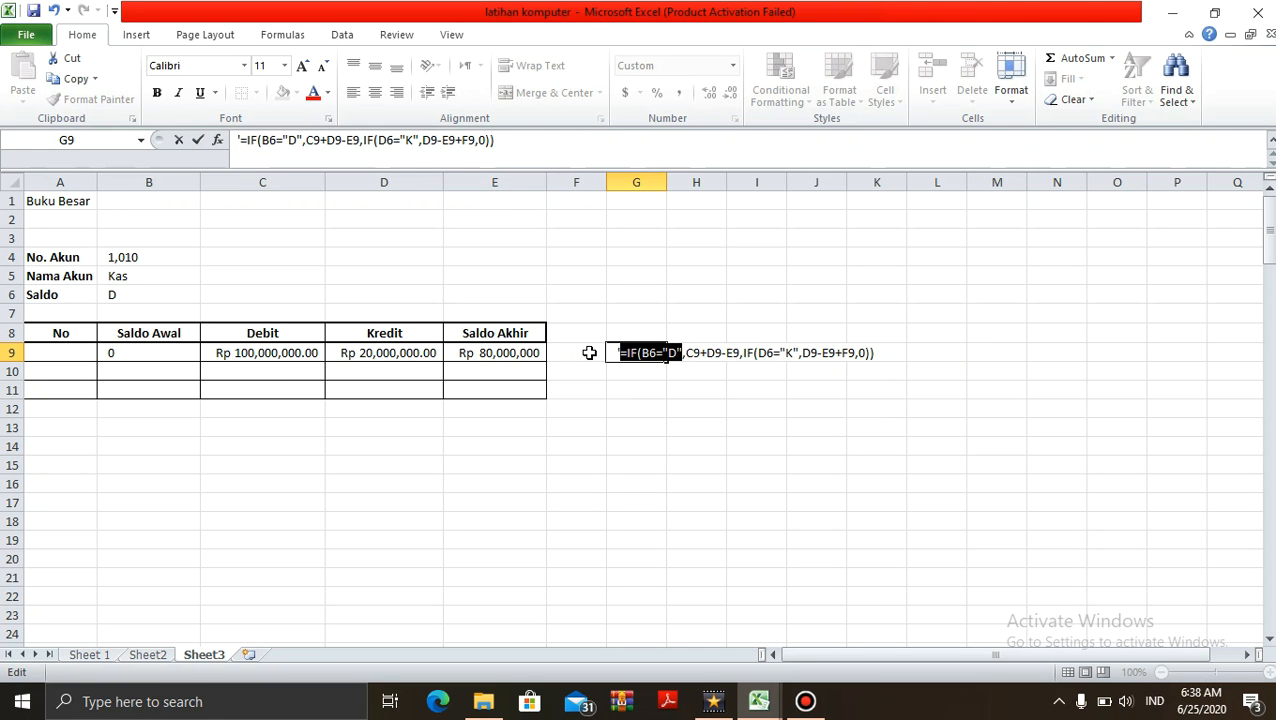
{"action": "key", "text": "shift+Right"}
{"action": "key", "text": "shift+Right"}
{"action": "key", "text": "shift+Right"}
Correct the first two references of the true value in the G9 text to B9+C9
{"action": "key", "text": "Right"}
{"action": "key", "text": "Right"}
{"action": "key", "text": "Left"}
{"action": "key", "text": "Left"}
{"action": "key", "text": "Left"}
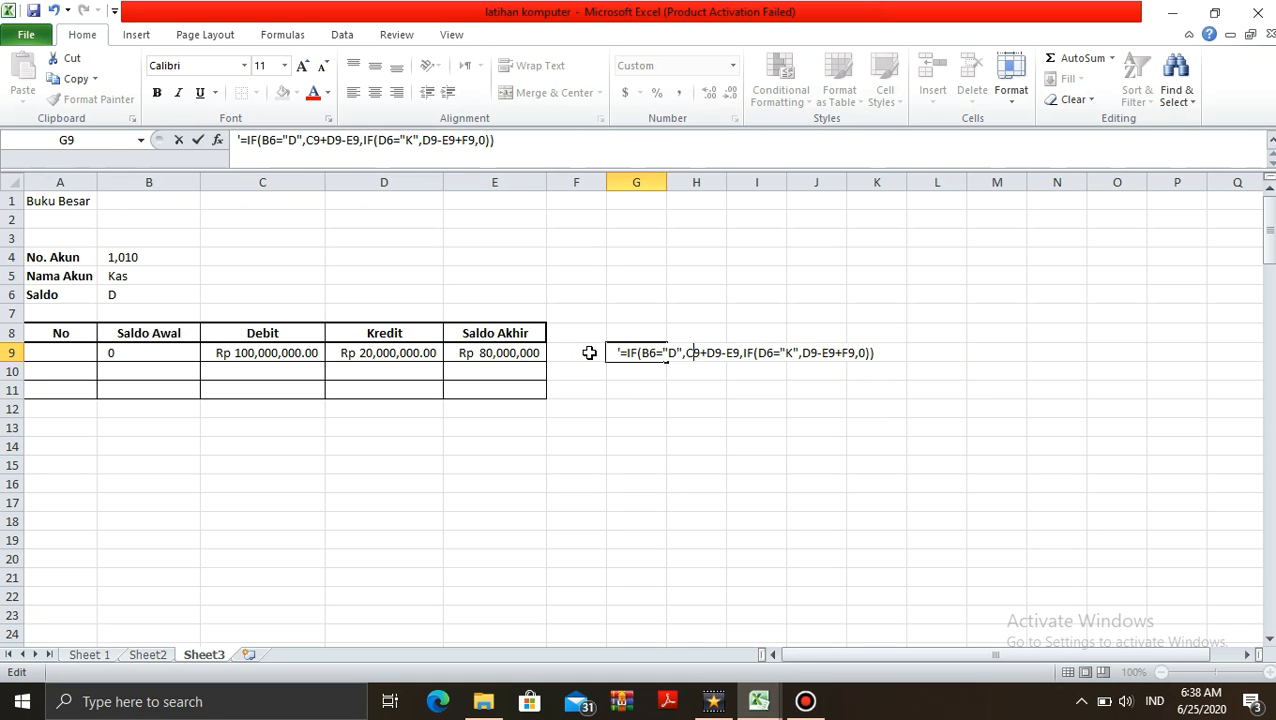
{"action": "key", "text": "BackSpace"}
{"action": "type", "text": "B"}
{"action": "key", "text": "Right"}
{"action": "key", "text": "Right"}
{"action": "key", "text": "Right"}
{"action": "key", "text": "BackSpace"}
{"action": "type", "text": "C"}
{"action": "key", "text": "Right"}
{"action": "key", "text": "Right"}
Highlight the first IF's condition and its true value B9+C9-E9 in the G9 formula text to examine them
{"action": "key", "text": "shift+Left"}
{"action": "key", "text": "shift+Left"}
{"action": "key", "text": "shift+Left"}
{"action": "key", "text": "shift+Left"}
{"action": "key", "text": "shift+Left"}
{"action": "key", "text": "shift+Left"}
{"action": "key", "text": "shift+Left"}
{"action": "key", "text": "shift+Left"}
{"action": "key", "text": "shift+Left"}
{"action": "key", "text": "shift+Left"}
{"action": "key", "text": "shift+Left"}
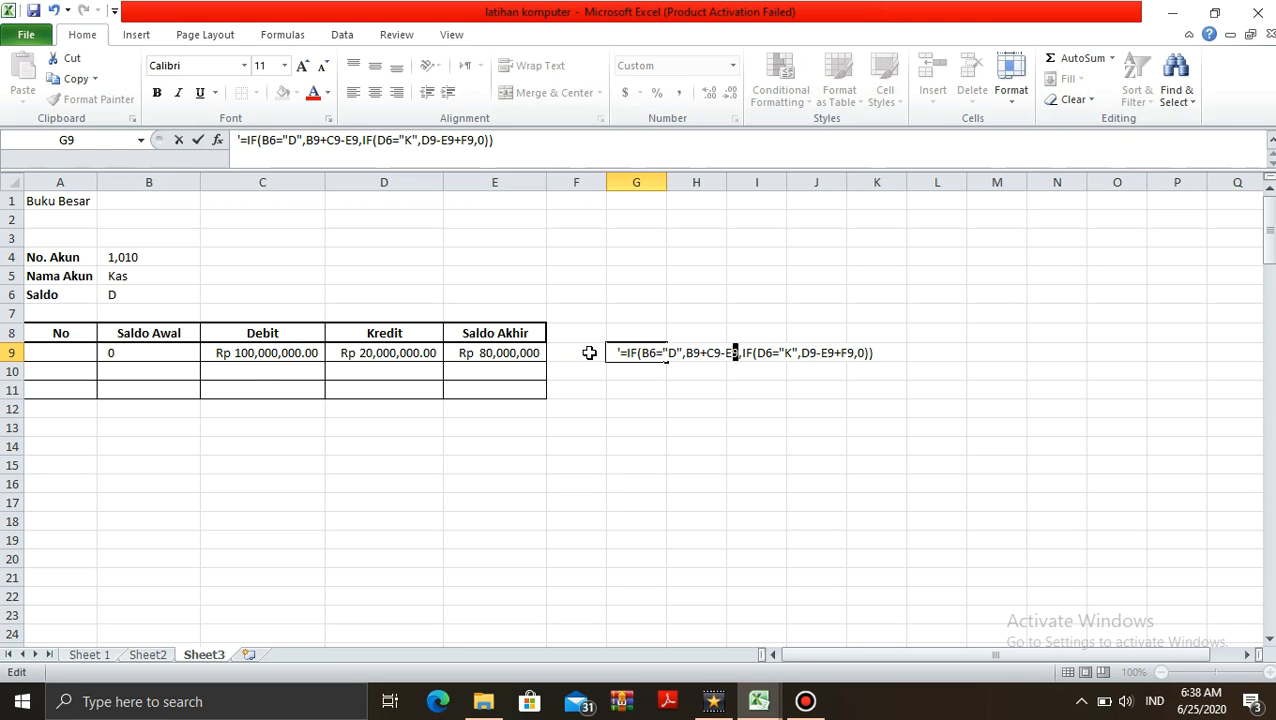
{"action": "key", "text": "shift+Left"}
{"action": "key", "text": "shift+Left"}
{"action": "key", "text": "shift+Left"}
{"action": "key", "text": "shift+Left"}
{"action": "key", "text": "shift+Left"}
{"action": "key", "text": "shift+Left"}
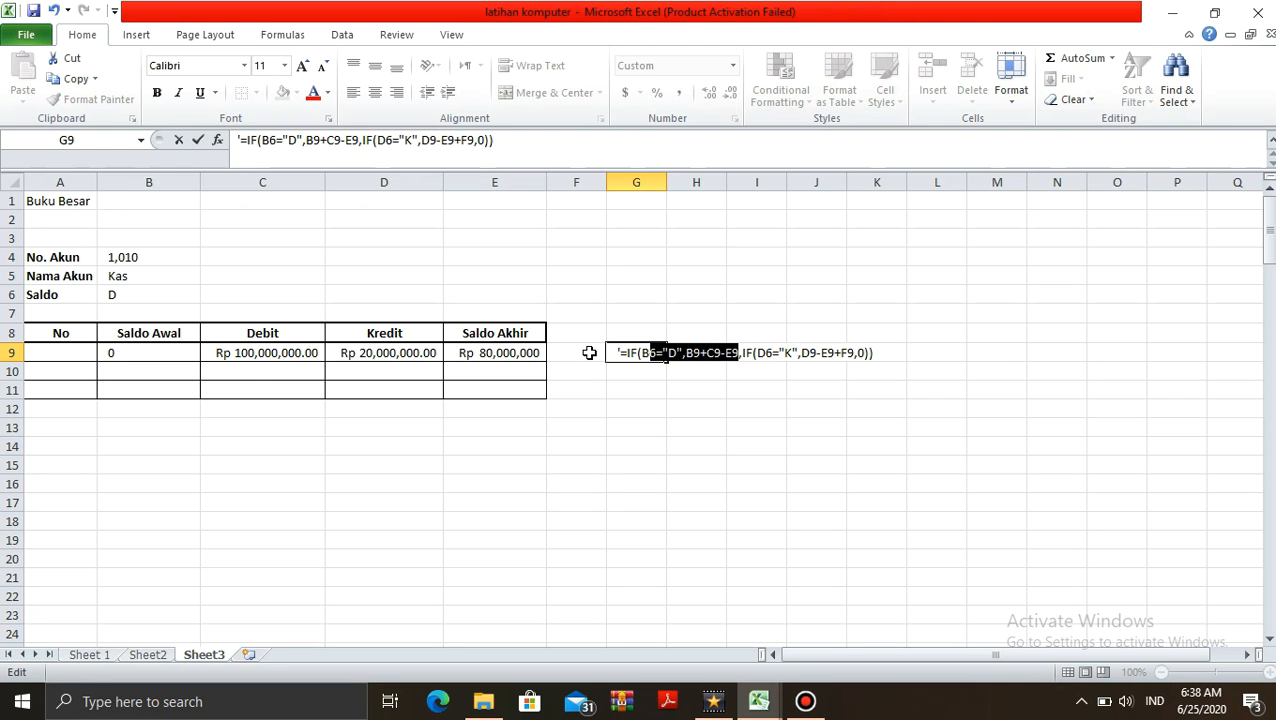
{"action": "key", "text": "shift+Right"}
Change the reference in the second IF condition of the G9 text to B6
{"action": "key", "text": "Right"}
{"action": "key", "text": "Right"}
{"action": "key", "text": "Right"}
{"action": "key", "text": "Right"}
{"action": "key", "text": "Right"}
{"action": "key", "text": "Right"}
{"action": "key", "text": "Right"}
{"action": "key", "text": "Right"}
{"action": "key", "text": "Right"}
{"action": "key", "text": "Right"}
{"action": "key", "text": "Right"}
{"action": "key", "text": "shift+Right"}
{"action": "key", "text": "shift+Right"}
{"action": "key", "text": "shift+Right"}
{"action": "key", "text": "shift+Right"}
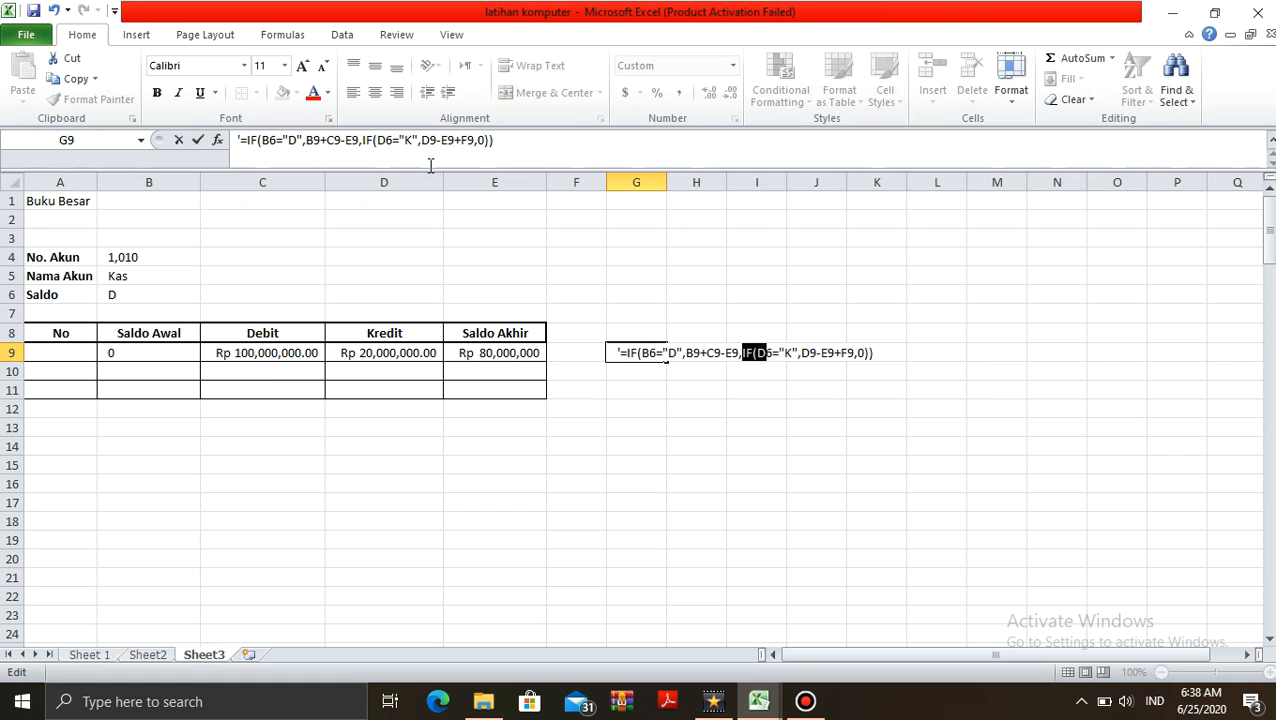
{"action": "key", "text": "Right"}
{"action": "key", "text": "shift+Left"}
{"action": "type", "text": "B"}
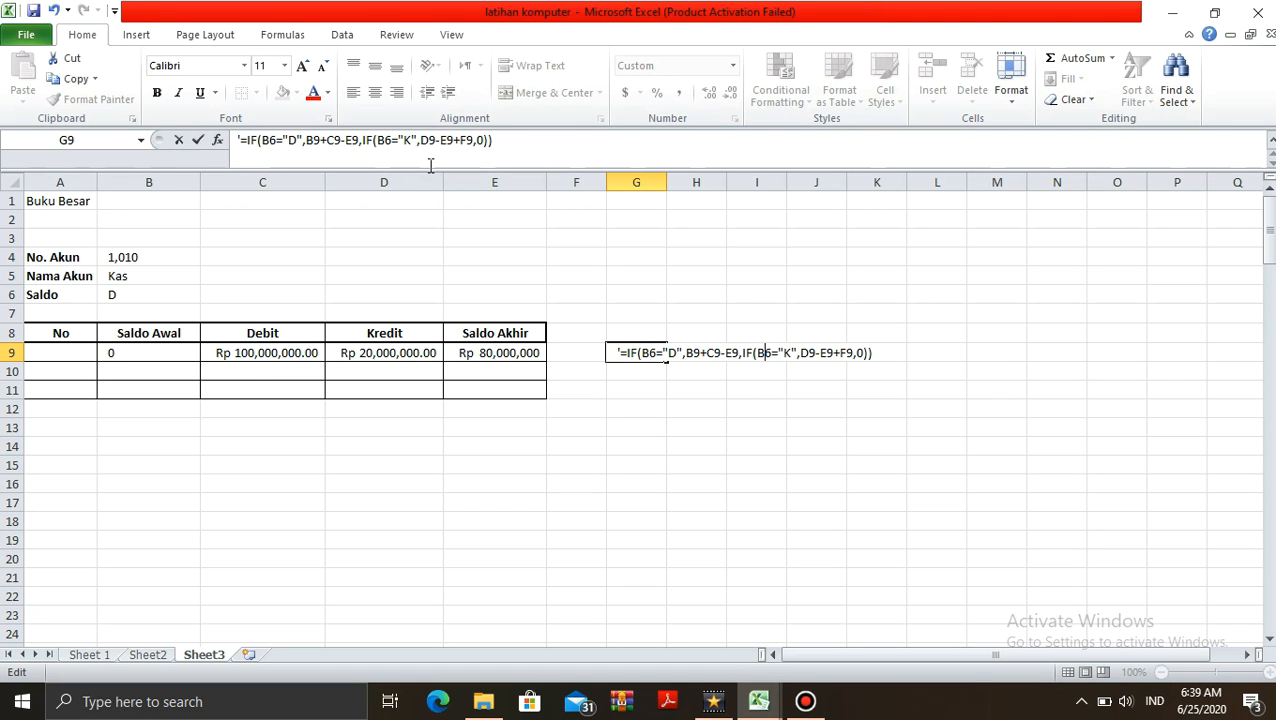
Change the first reference of the second IF's true value in the G9 text to B9
{"action": "key", "text": "Right"}
{"action": "key", "text": "Right"}
{"action": "key", "text": "Right"}
{"action": "key", "text": "Right"}
{"action": "key", "text": "Right"}
{"action": "key", "text": "shift+Left"}
{"action": "key", "text": "shift+Left"}
{"action": "key", "text": "shift+Left"}
{"action": "key", "text": "Right"}
{"action": "key", "text": "Right"}
{"action": "key", "text": "Right"}
{"action": "key", "text": "Right"}
{"action": "key", "text": "Right"}
{"action": "key", "text": "BackSpace"}
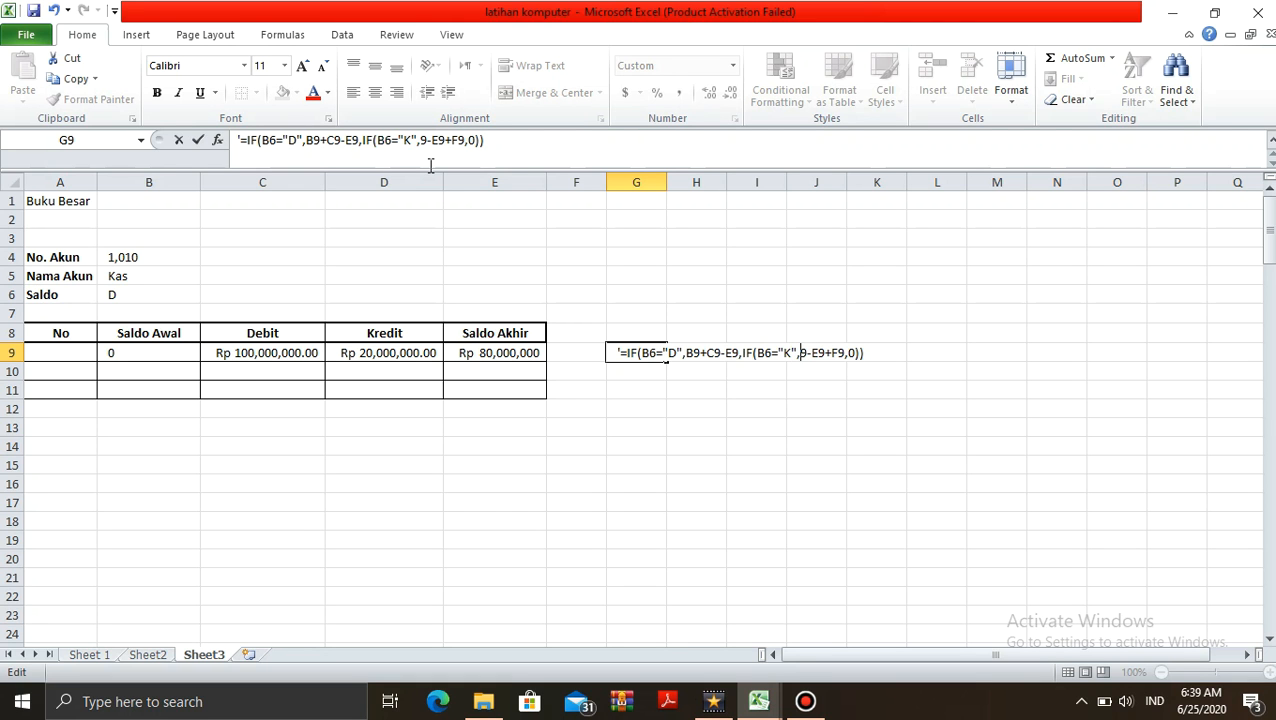
{"action": "type", "text": "B"}
Change the remaining two references of the second IF's true value in the G9 text to C9 and D9
{"action": "key", "text": "Right"}
{"action": "key", "text": "Right"}
{"action": "key", "text": "Right"}
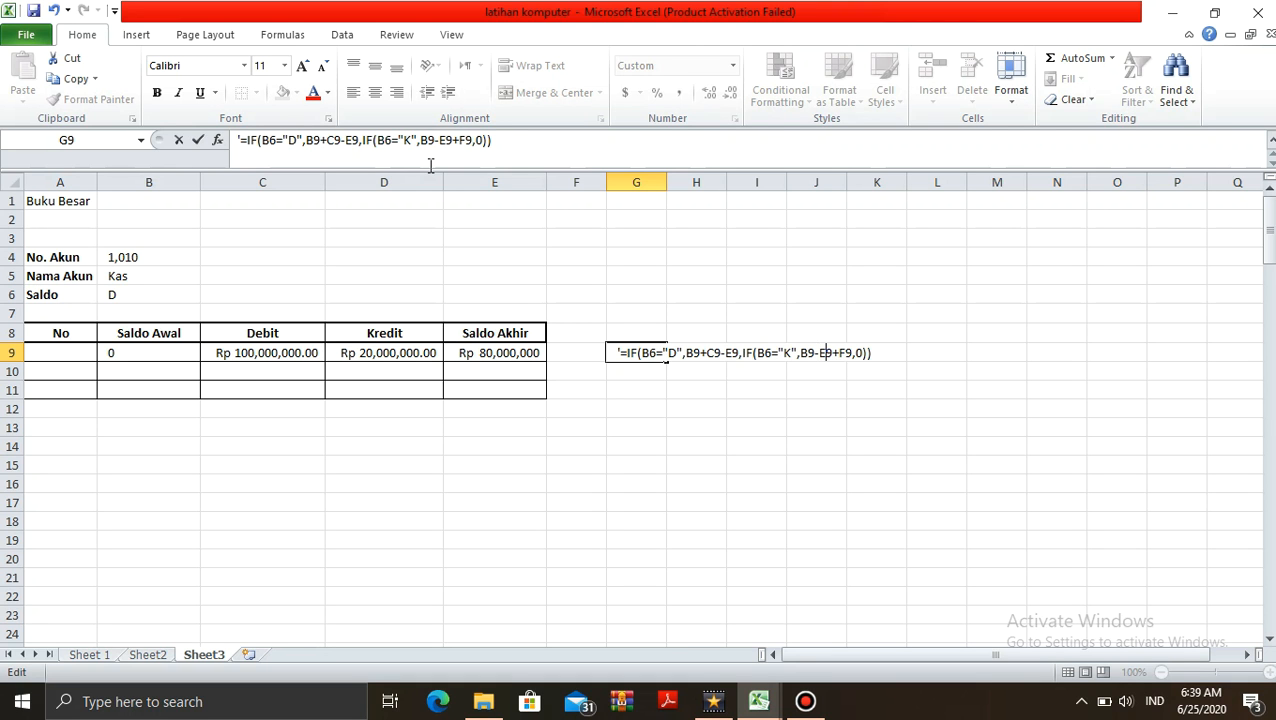
{"action": "key", "text": "BackSpace"}
{"action": "type", "text": "C"}
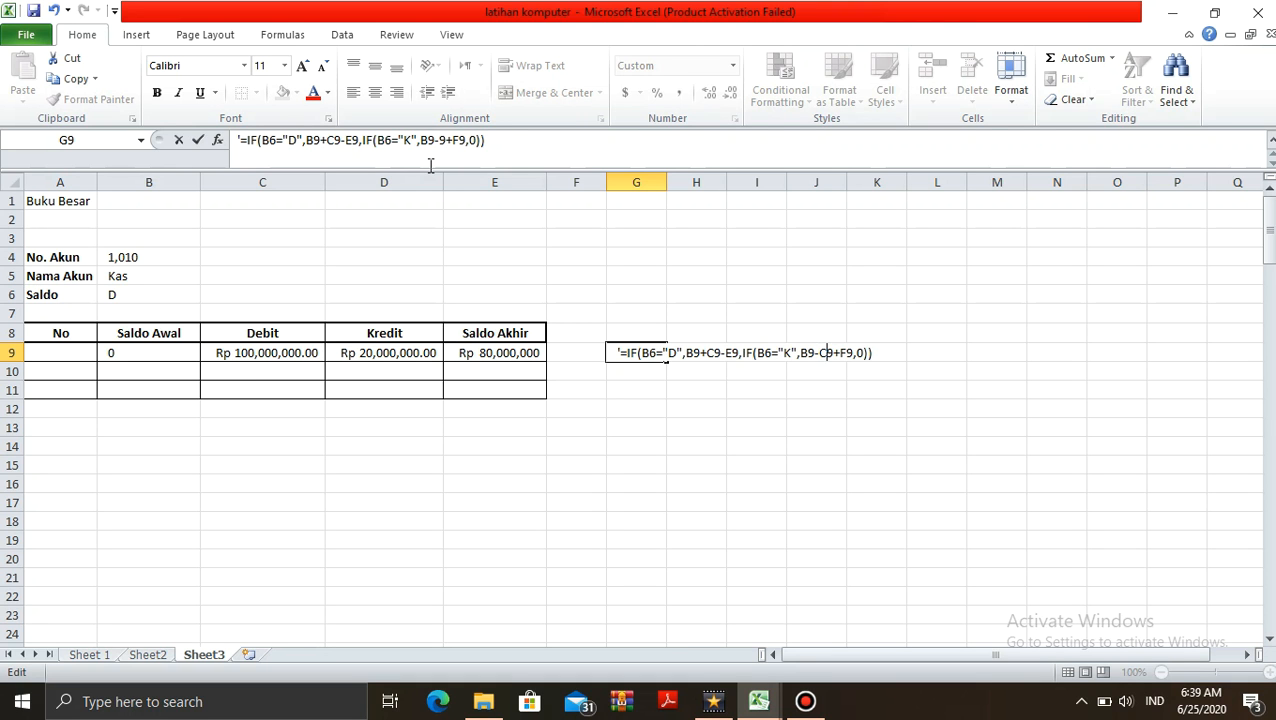
{"action": "key", "text": "Right"}
{"action": "key", "text": "Right"}
{"action": "key", "text": "Delete"}
{"action": "type", "text": "D"}
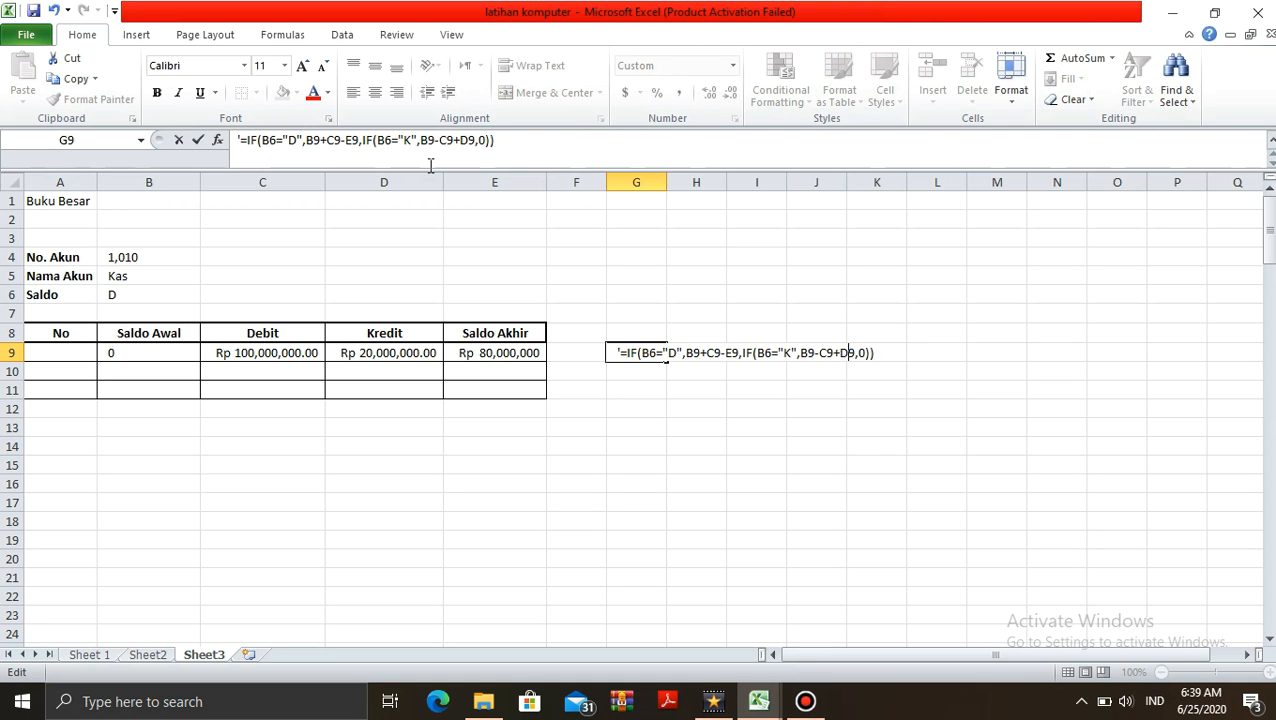
Highlight the G9 formula text from =IF(B6="D" through B9+C9-E9 to review the debit branch
{"action": "key", "text": "Right"}
{"action": "key", "text": "Right"}
{"action": "key", "text": "Right"}
{"action": "key", "text": "Left"}
{"action": "key", "text": "Left"}
{"action": "key", "text": "Left"}
{"action": "key", "text": "Left"}
{"action": "key", "text": "Left"}
{"action": "key", "text": "Left"}
{"action": "key", "text": "Left"}
{"action": "key", "text": "Left"}
{"action": "key", "text": "Left"}
{"action": "key", "text": "Left"}
{"action": "key", "text": "Left"}
{"action": "key", "text": "Left"}
{"action": "key", "text": "Left"}
{"action": "key", "text": "Left"}
{"action": "key", "text": "Left"}
{"action": "key", "text": "Left"}
{"action": "key", "text": "Left"}
{"action": "key", "text": "Left"}
{"action": "key", "text": "Left"}
{"action": "key", "text": "Left"}
{"action": "key", "text": "shift+Right"}
{"action": "key", "text": "shift+Right"}
{"action": "key", "text": "shift+Right"}
{"action": "key", "text": "shift+Right"}
{"action": "key", "text": "shift+Right"}
{"action": "key", "text": "shift+Right"}
{"action": "key", "text": "shift+Right"}
{"action": "key", "text": "shift+Right"}
{"action": "key", "text": "shift+Right"}
{"action": "key", "text": "shift+Right"}
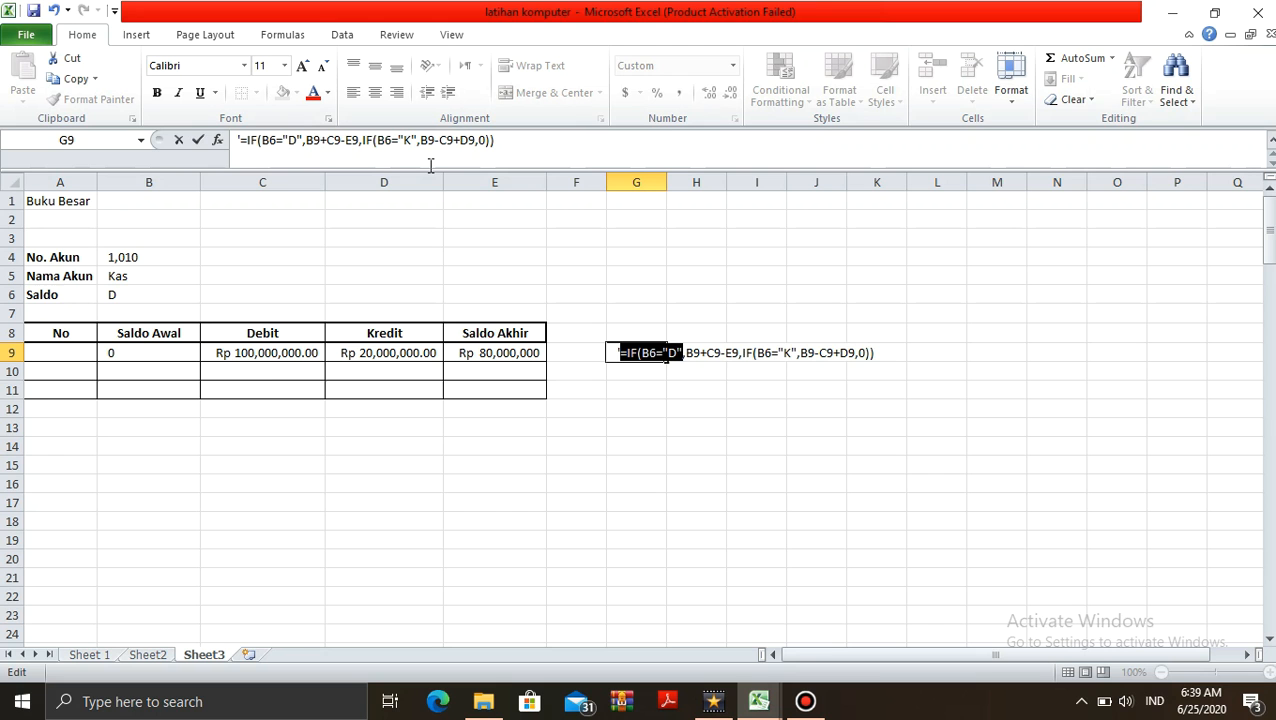
{"action": "key", "text": "shift+Right"}
{"action": "key", "text": "shift+Right"}
{"action": "key", "text": "shift+Right"}
{"action": "key", "text": "shift+Right"}
{"action": "key", "text": "shift+Right"}
{"action": "key", "text": "shift+Right"}
{"action": "key", "text": "shift+Right"}
{"action": "key", "text": "shift+Right"}
{"action": "key", "text": "shift+Right"}
{"action": "key", "text": "shift+Right"}
{"action": "key", "text": "shift+Right"}
{"action": "key", "text": "shift+Right"}
{"action": "key", "text": "shift+Right"}
{"action": "key", "text": "shift+Right"}
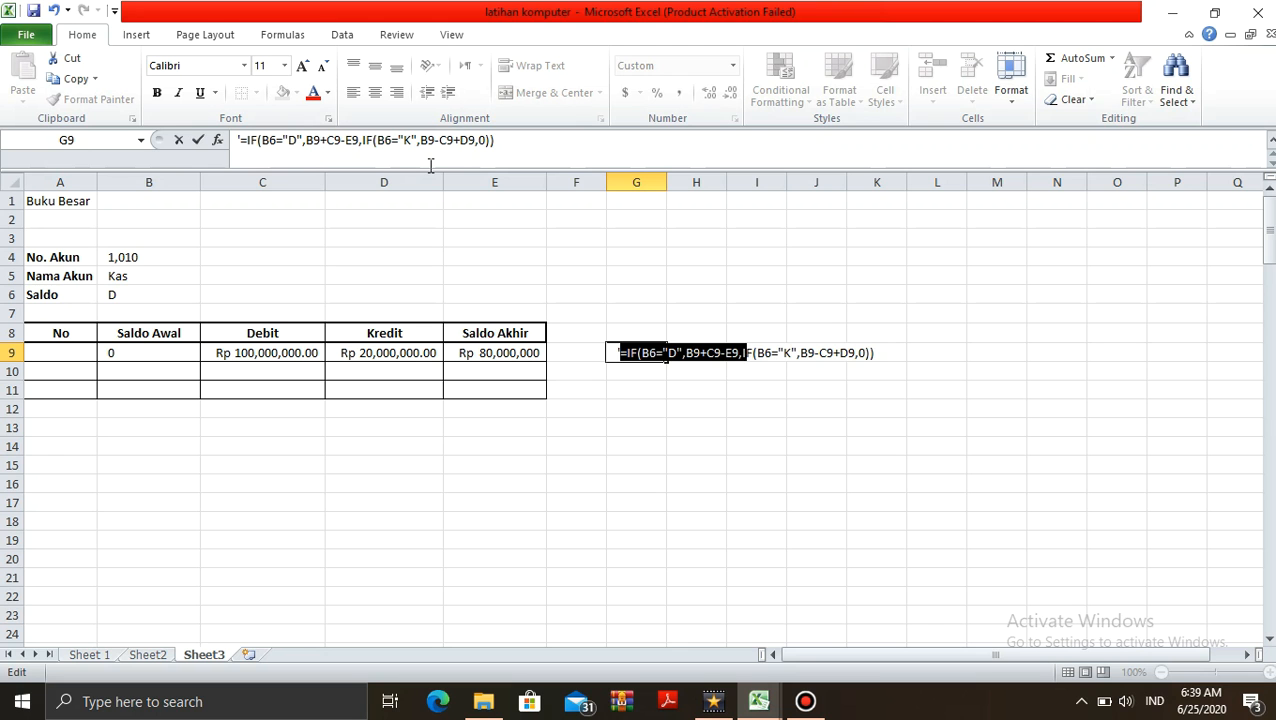
Extend the highlight through IF(B6="K",B9-C9+D9 and on to the closing brackets to review the credit branch
{"action": "key", "text": "shift+Right"}
{"action": "key", "text": "shift+Right"}
{"action": "key", "text": "shift+Right"}
{"action": "key", "text": "shift+Right"}
{"action": "key", "text": "shift+Right"}
{"action": "key", "text": "shift+Right"}
{"action": "key", "text": "shift+Right"}
{"action": "key", "text": "shift+Right"}
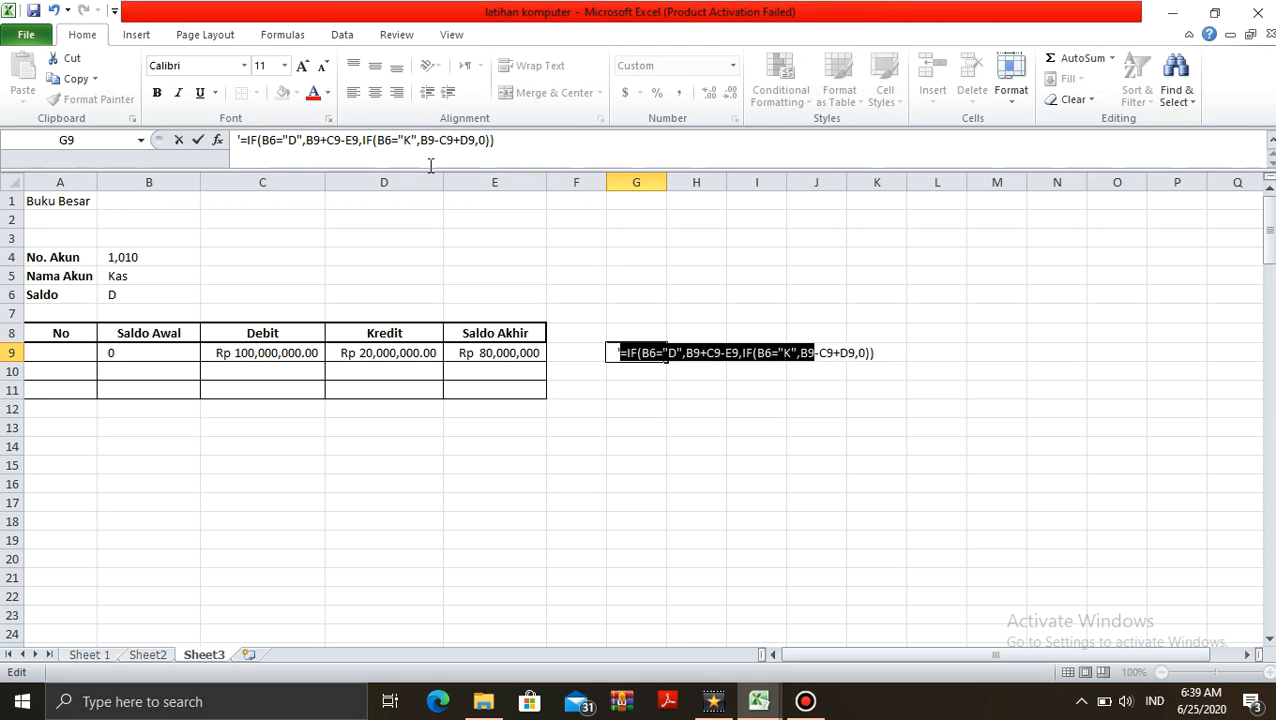
{"action": "key", "text": "shift+Right"}
{"action": "key", "text": "shift+Right"}
{"action": "key", "text": "shift+Right"}
{"action": "key", "text": "shift+Right"}
{"action": "key", "text": "shift+Right"}
{"action": "key", "text": "shift+Right"}
{"action": "key", "text": "Right"}
{"action": "key", "text": "Right"}
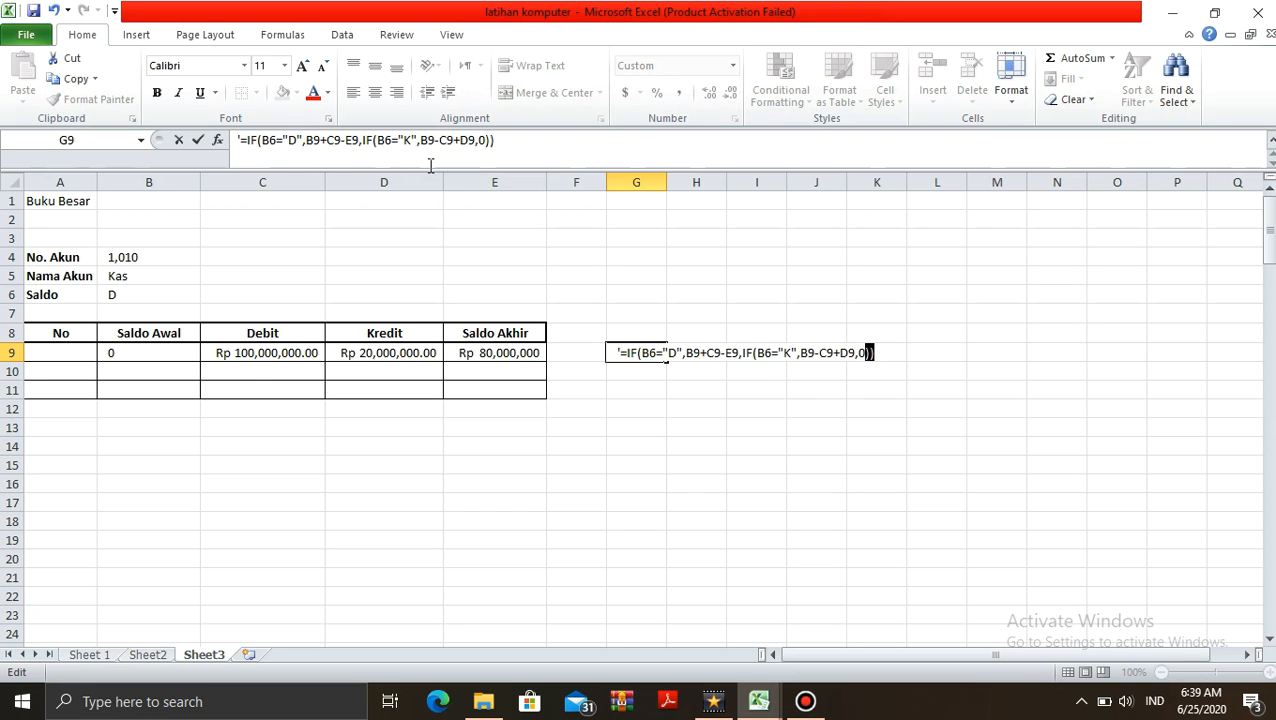
Finish the G9 formula text and enter the label Saldo Akhir above it in G8
{"action": "key", "text": "Return"}
{"action": "key", "text": "Up"}
{"action": "key", "text": "Up"}
{"action": "type", "text": "Saldo"}
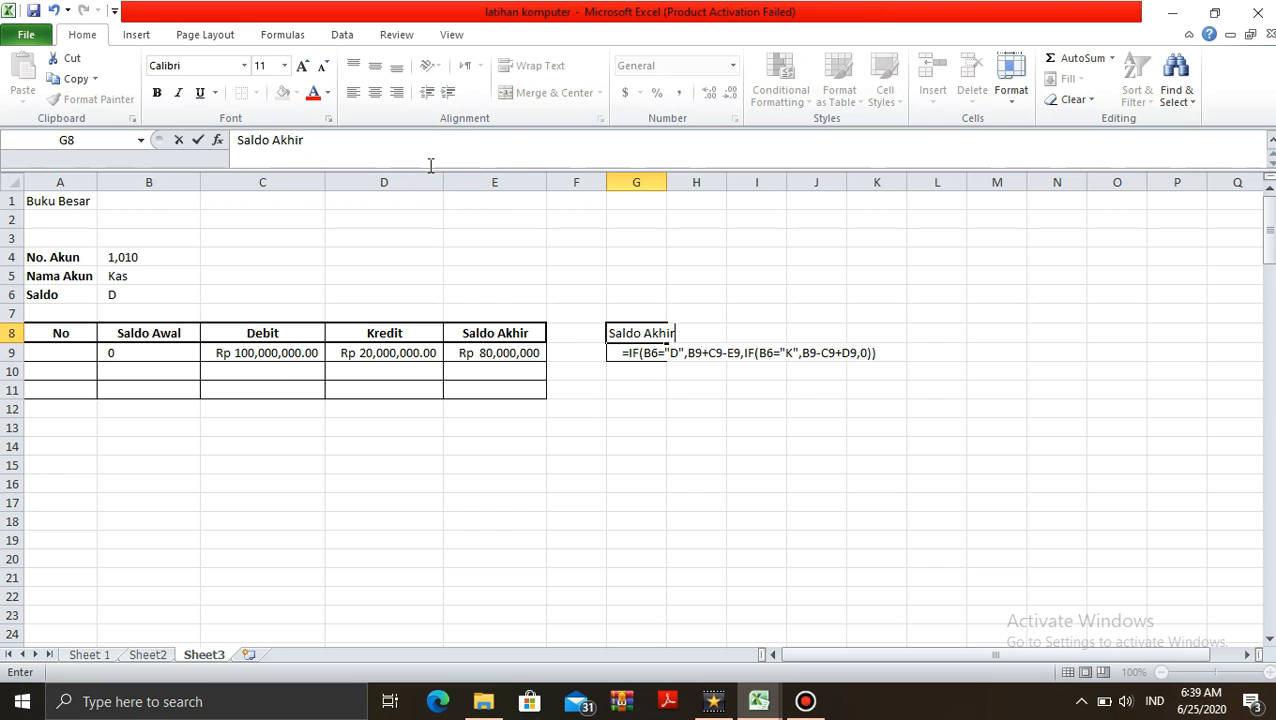
{"action": "key", "text": "Return"}
Confirm the Saldo Akhir label and copy the Kredit formula from D9 into G7
{"action": "key", "text": "Up"}
{"action": "key", "text": "Up"}
{"action": "key", "text": "Up"}
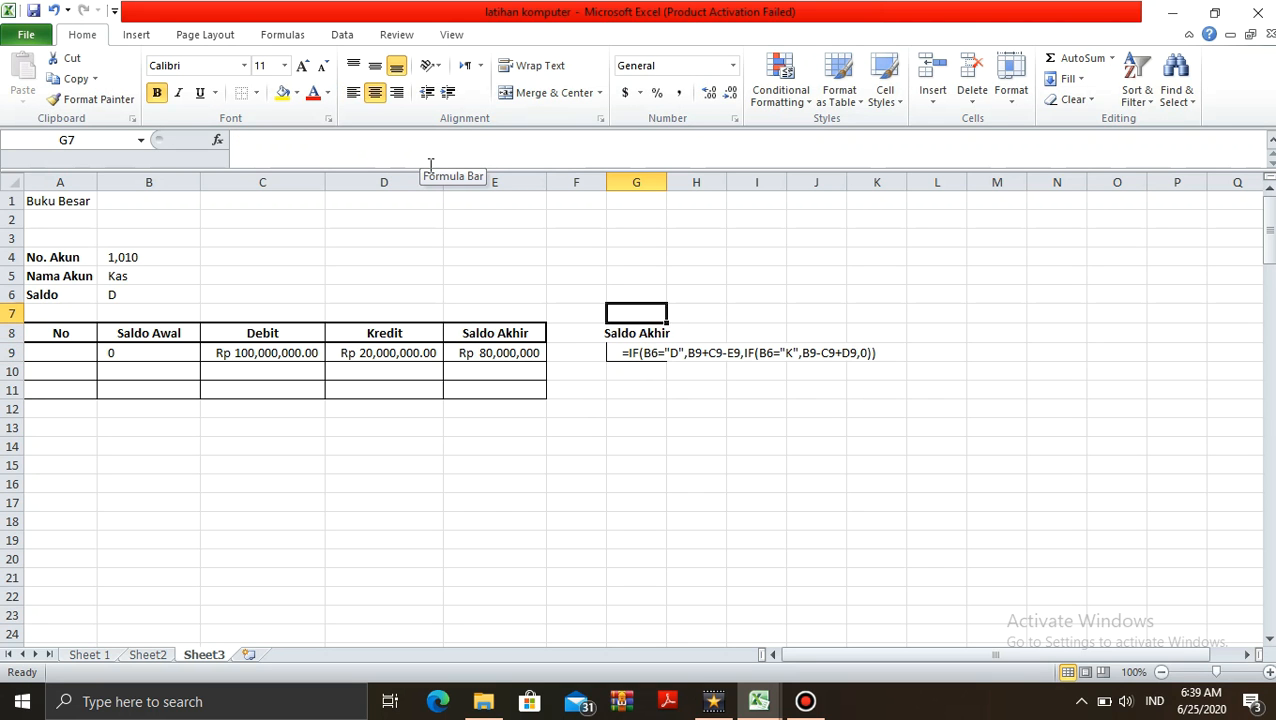
{"action": "key", "text": "Down"}
{"action": "key", "text": "Down"}
{"action": "key", "text": "Left"}
{"action": "key", "text": "Left"}
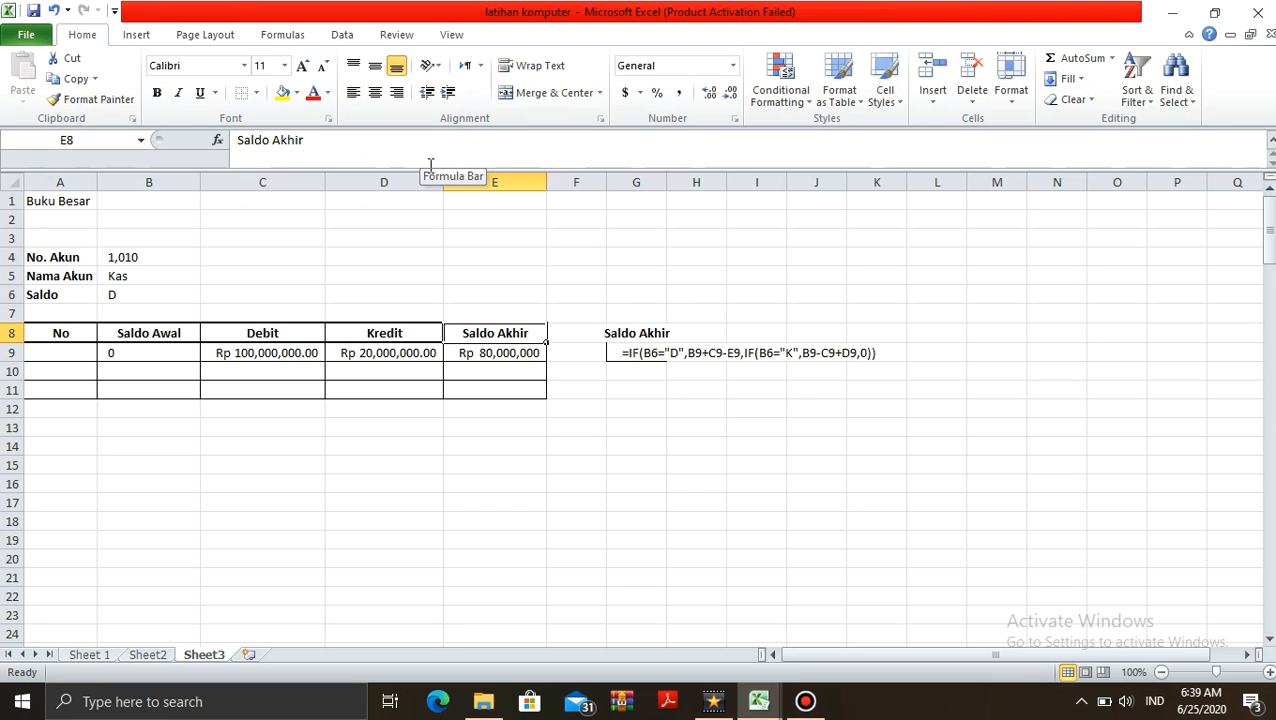
{"action": "key", "text": "Left"}
{"action": "key", "text": "Down"}
{"action": "key", "text": "Up"}
{"action": "key", "text": "Down"}
{"action": "key", "text": "ctrl+c"}
{"action": "key", "text": "Right"}
{"action": "key", "text": "Right"}
{"action": "key", "text": "Right"}
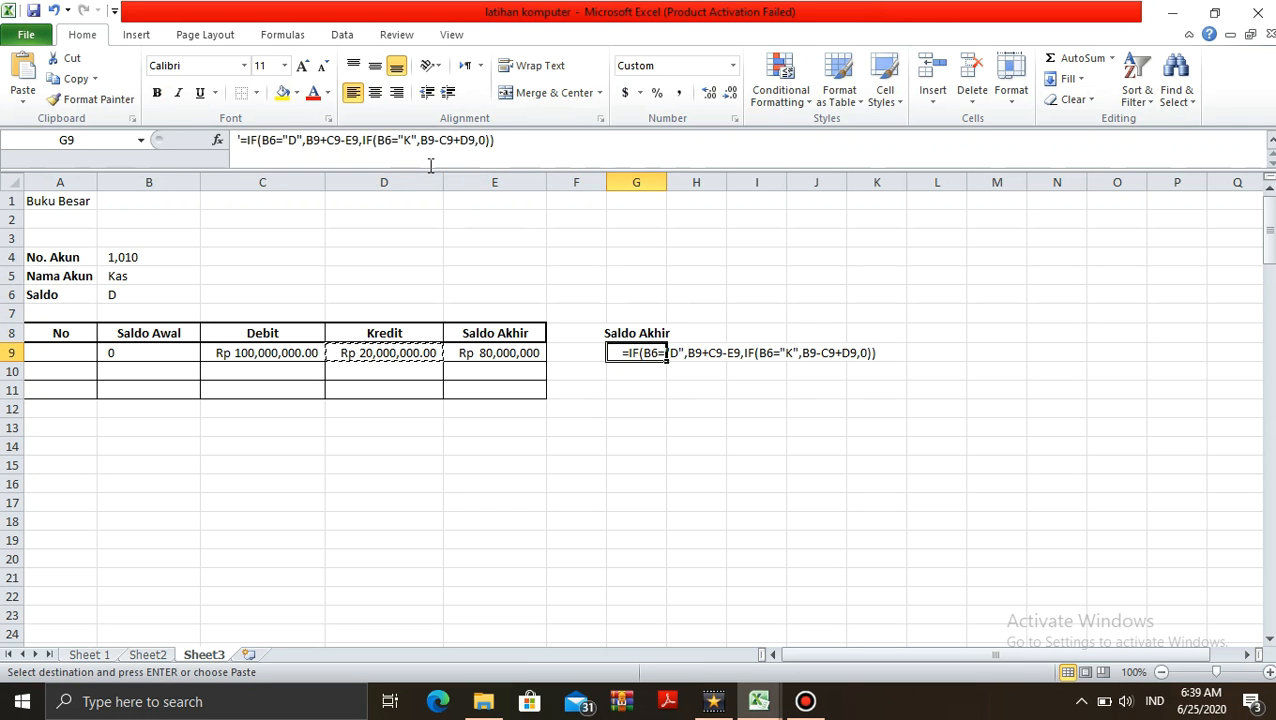
{"action": "key", "text": "Up"}
{"action": "key", "text": "Up"}
{"action": "key", "text": "ctrl+v"}
Copy the Debit formula from C9 into G5
{"action": "key", "text": "Left"}
{"action": "key", "text": "Left"}
{"action": "key", "text": "Left"}
{"action": "key", "text": "Left"}
{"action": "key", "text": "Right"}
{"action": "key", "text": "Right"}
{"action": "key", "text": "Right"}
{"action": "key", "text": "Right"}
{"action": "key", "text": "Left"}
{"action": "key", "text": "Left"}
{"action": "key", "text": "Left"}
{"action": "key", "text": "Left"}
{"action": "key", "text": "Down"}
{"action": "key", "text": "Right"}
{"action": "key", "text": "Left"}
{"action": "key", "text": "Down"}
{"action": "key", "text": "ctrl+c"}
{"action": "key", "text": "Right"}
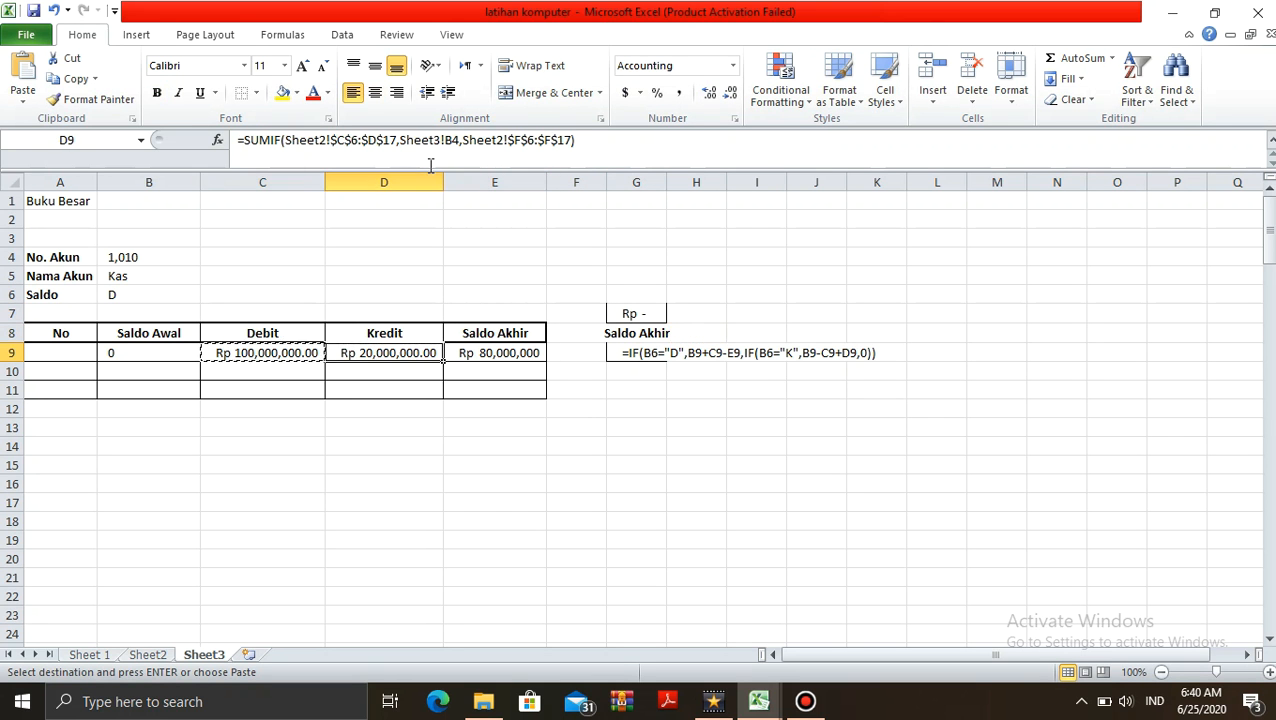
{"action": "key", "text": "Right"}
{"action": "key", "text": "Right"}
{"action": "key", "text": "Right"}
{"action": "key", "text": "Up"}
{"action": "key", "text": "Up"}
{"action": "key", "text": "Up"}
{"action": "key", "text": "Up"}
{"action": "key", "text": "ctrl+v"}
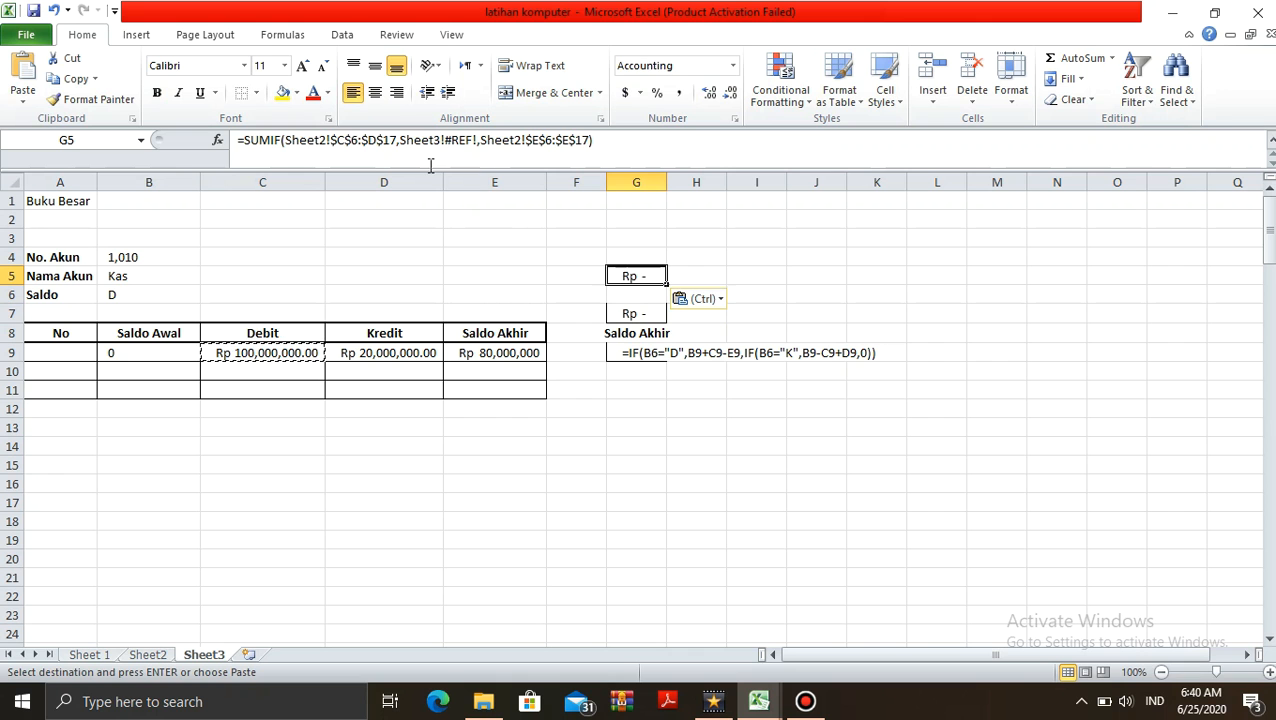
Turn the SUMIF formula in G5 into displayed text by putting an apostrophe in front of it
{"action": "key", "text": "F2"}
{"action": "key", "text": "Left"}
{"action": "key", "text": "Left"}
{"action": "key", "text": "Left"}
{"action": "key", "text": "Left"}
{"action": "key", "text": "Left"}
{"action": "key", "text": "Left"}
{"action": "key", "text": "Left"}
{"action": "key", "text": "Left"}
{"action": "key", "text": "Left"}
{"action": "key", "text": "Left"}
{"action": "key", "text": "Left"}
{"action": "key", "text": "Left"}
{"action": "key", "text": "Left"}
{"action": "key", "text": "Left"}
{"action": "key", "text": "Left"}
{"action": "key", "text": "Left"}
{"action": "key", "text": "Left"}
{"action": "key", "text": "Left"}
{"action": "key", "text": "Left"}
{"action": "key", "text": "Left"}
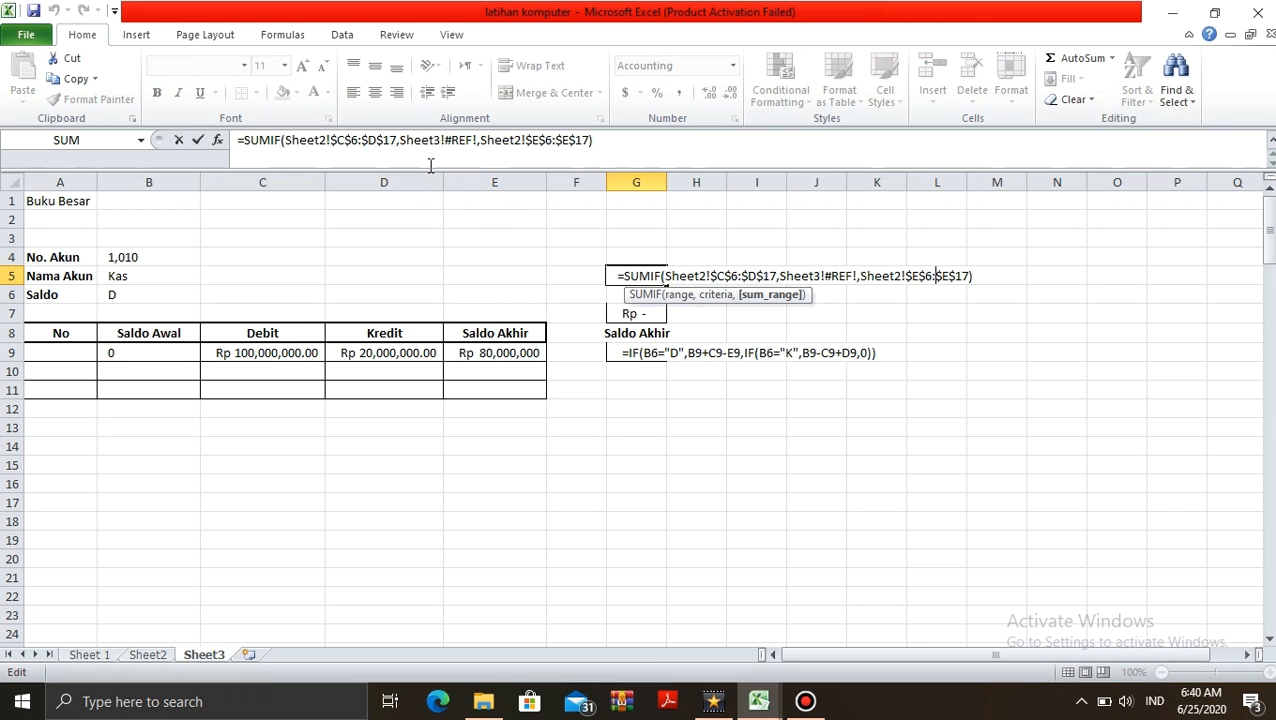
{"action": "key", "text": "Home"}
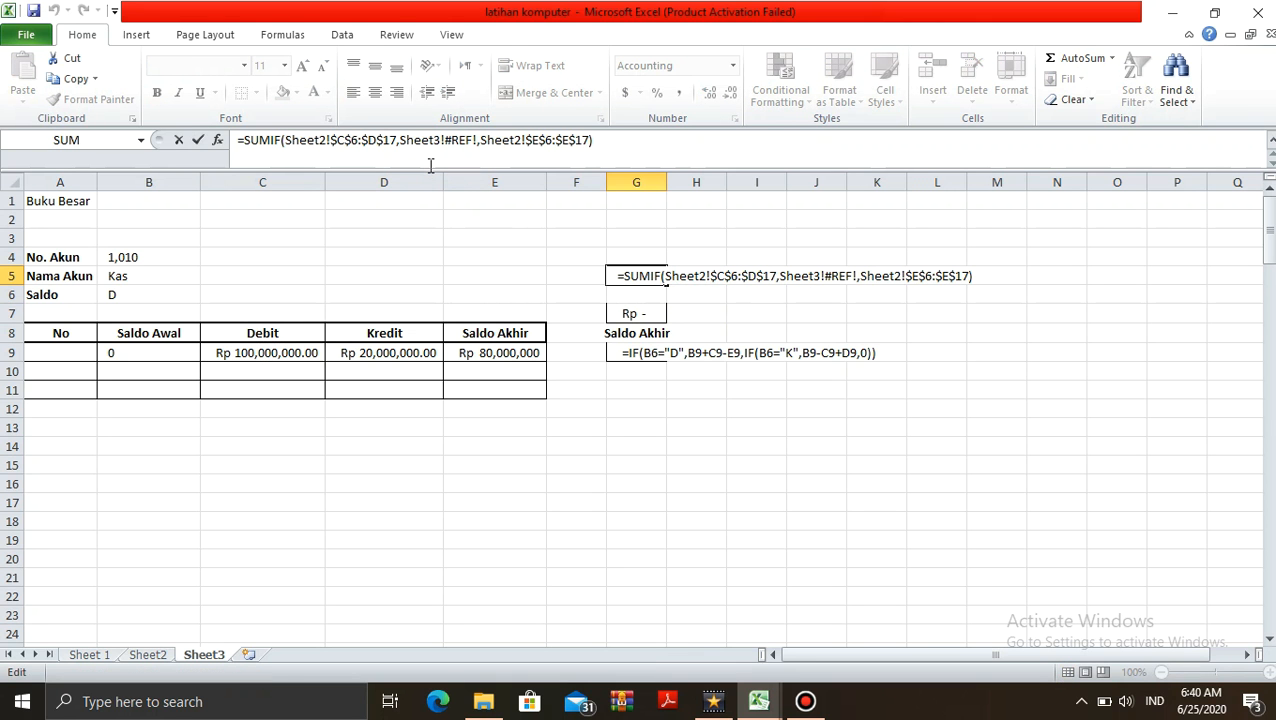
{"action": "key", "text": "Return"}
Enter the label Debit in G4 and the label Kredit in G6
{"action": "key", "text": "Up"}
{"action": "key", "text": "Up"}
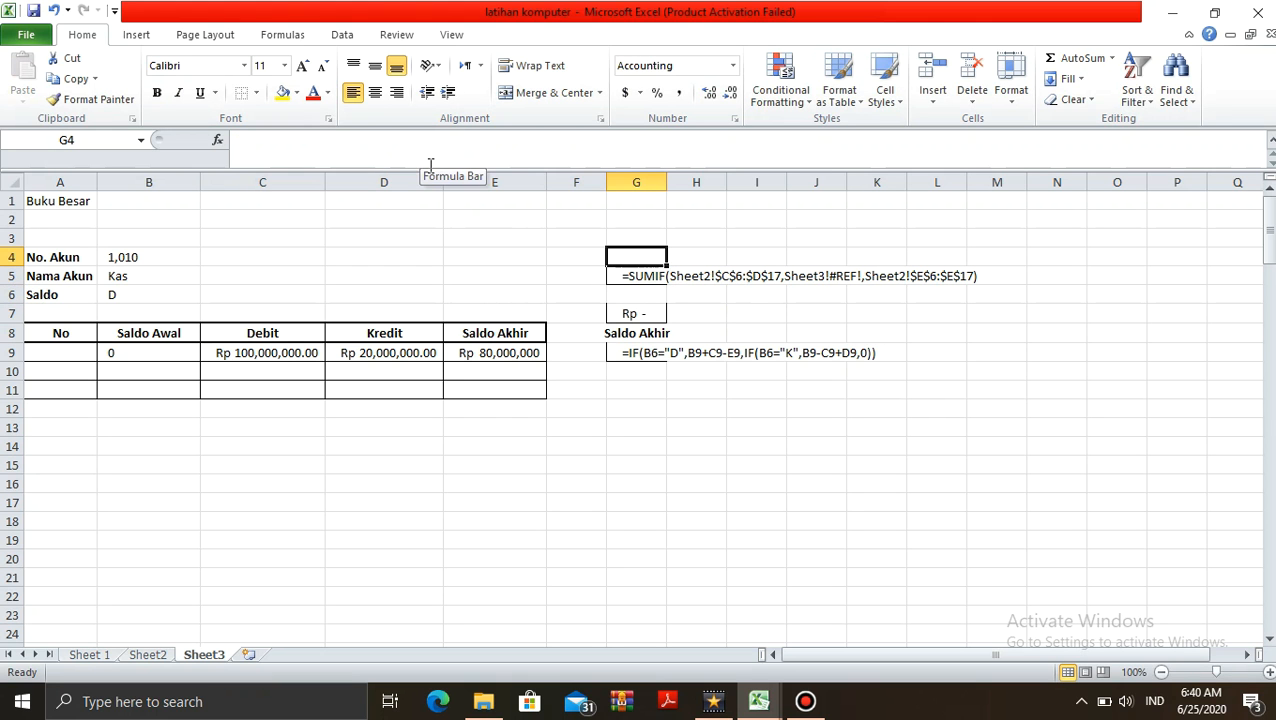
{"action": "type", "text": "Debit"}
{"action": "key", "text": "Return"}
{"action": "key", "text": "Return"}
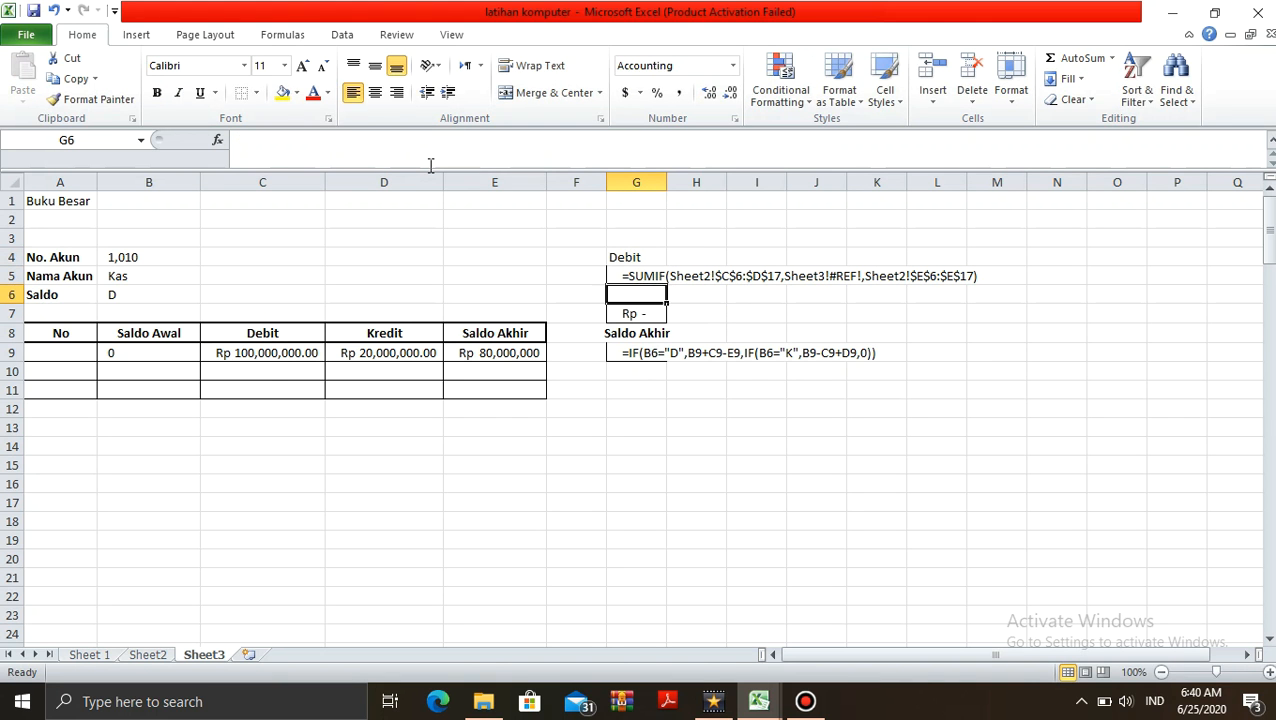
{"action": "type", "text": "Kredit"}
{"action": "key", "text": "Return"}
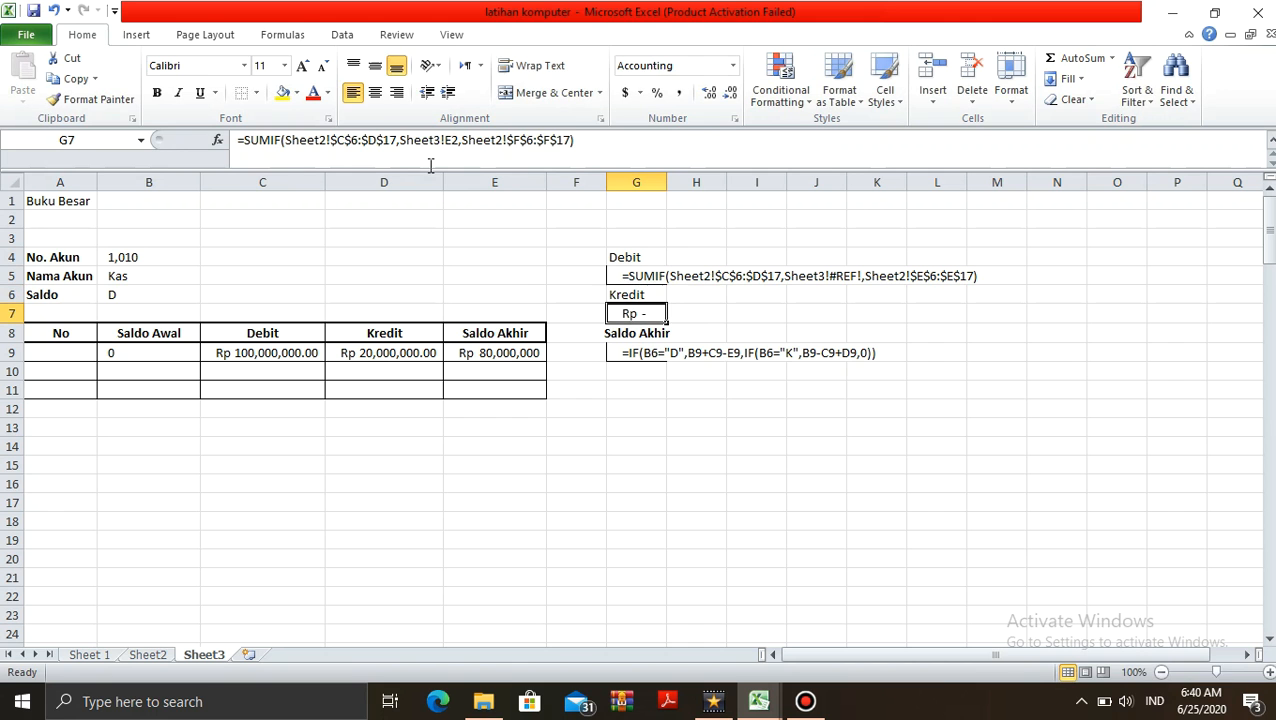
Turn the SUMIF formula in G7 into displayed text by putting an apostrophe in front of it
{"action": "key", "text": "F2"}
{"action": "key", "text": "Left"}
{"action": "key", "text": "Left"}
{"action": "key", "text": "Left"}
{"action": "key", "text": "Left"}
{"action": "key", "text": "Left"}
{"action": "key", "text": "Left"}
{"action": "key", "text": "Left"}
{"action": "key", "text": "Left"}
{"action": "key", "text": "Left"}
{"action": "key", "text": "Left"}
{"action": "key", "text": "Left"}
{"action": "key", "text": "Left"}
{"action": "key", "text": "Left"}
{"action": "key", "text": "Left"}
{"action": "key", "text": "Left"}
{"action": "key", "text": "Left"}
{"action": "key", "text": "Left"}
{"action": "key", "text": "Left"}
{"action": "key", "text": "Left"}
{"action": "key", "text": "Left"}
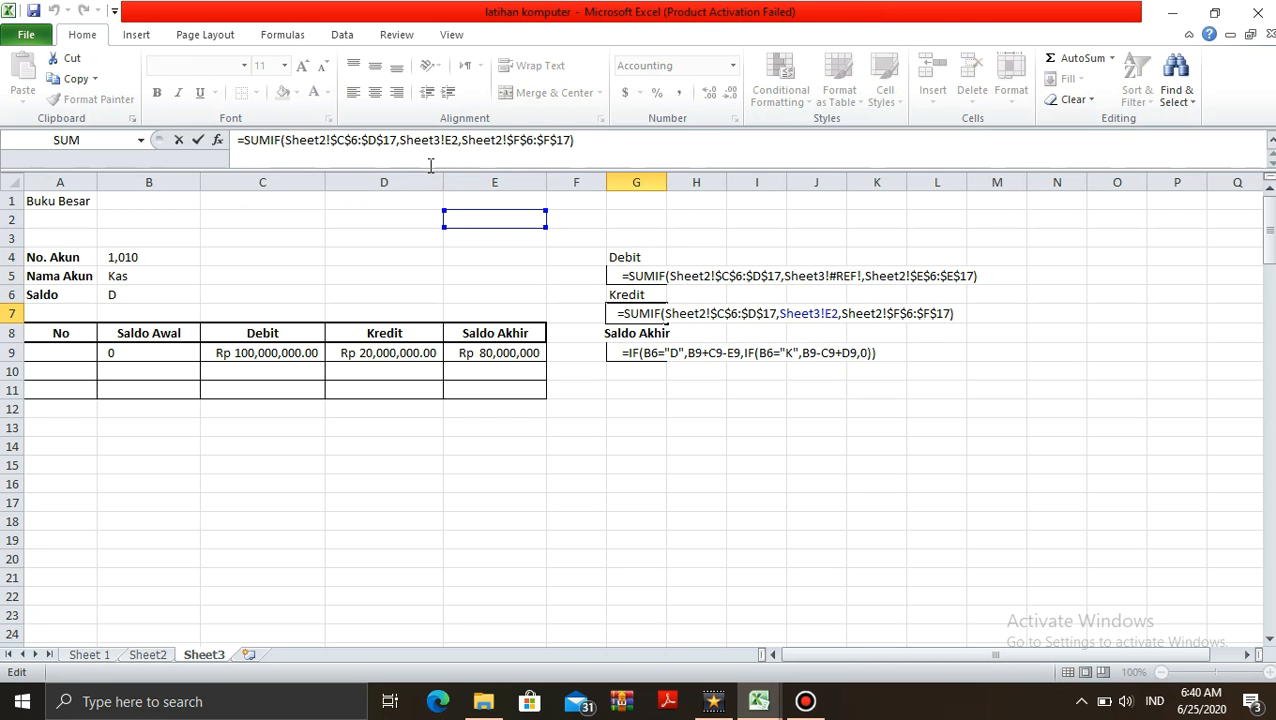
{"action": "type", "text": "'"}
{"action": "key", "text": "Return"}
Make the Debit label in G4 and the Kredit label in G6 bold
{"action": "key", "text": "Up"}
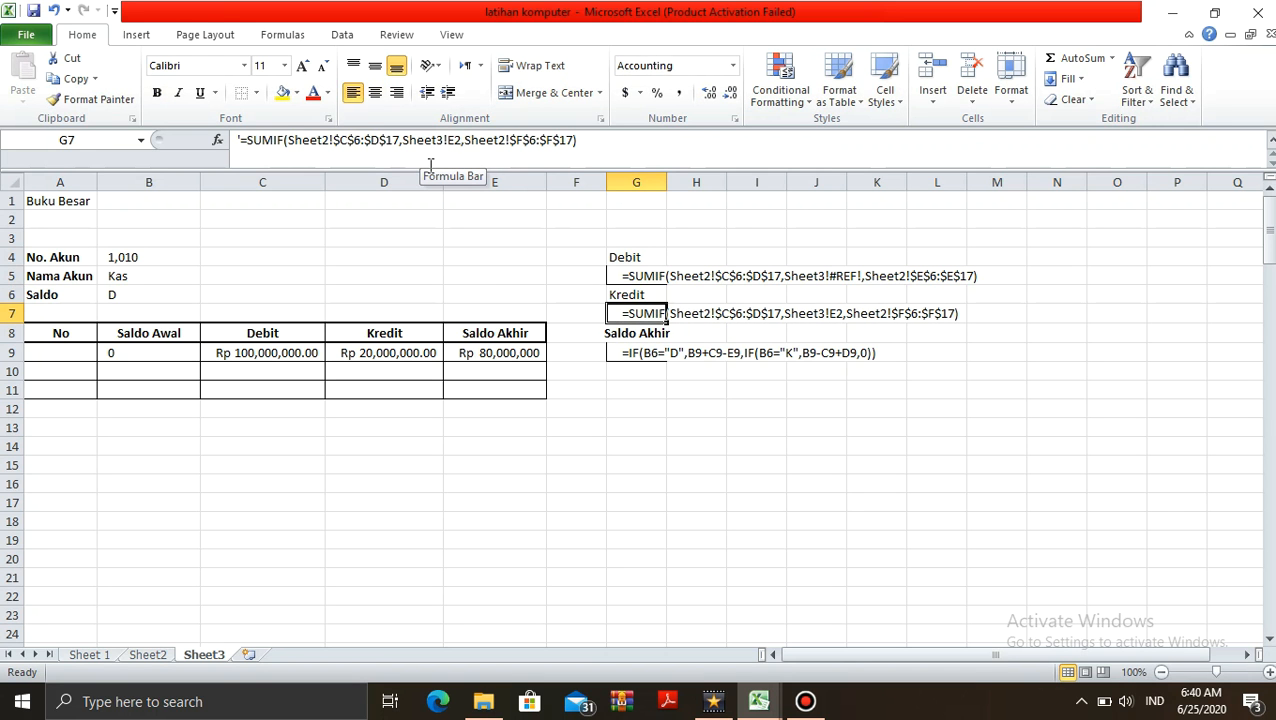
{"action": "key", "text": "Up"}
{"action": "key", "text": "Up"}
{"action": "key", "text": "shift+Down"}
{"action": "key", "text": "shift+Down"}
{"action": "key", "text": "shift+Down"}
{"action": "key", "text": "shift+Down"}
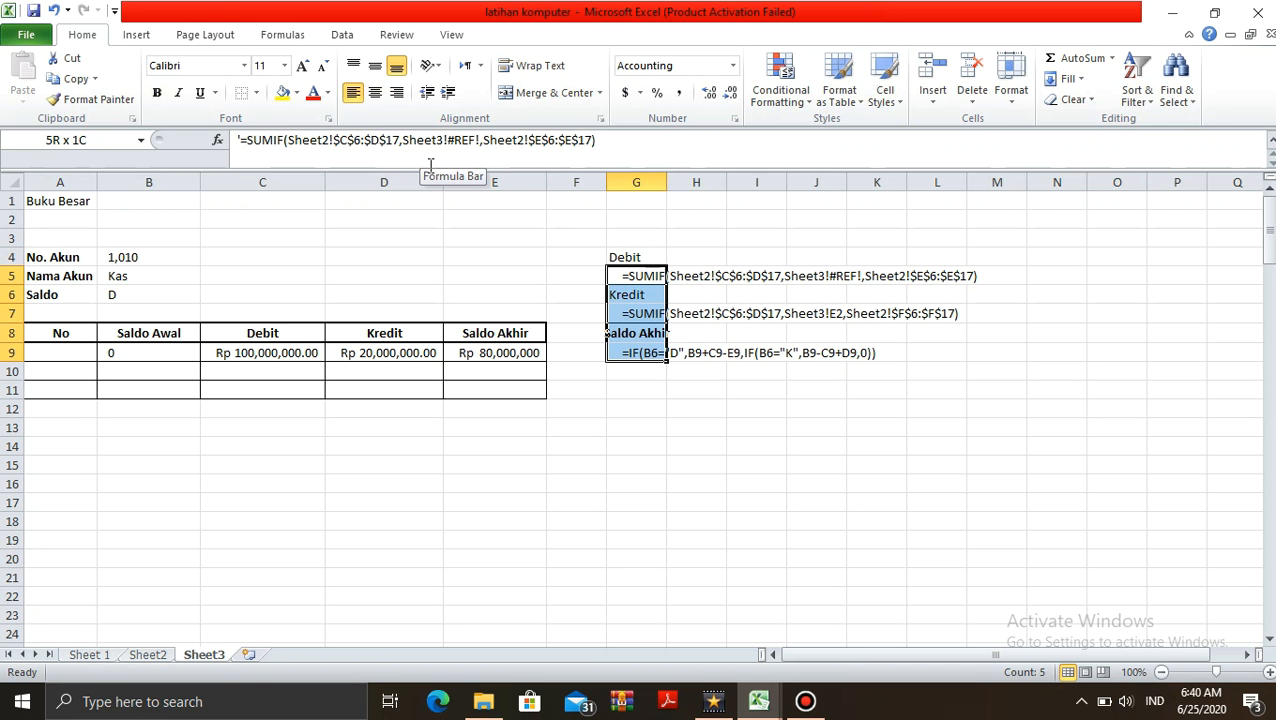
{"action": "key", "text": "Up"}
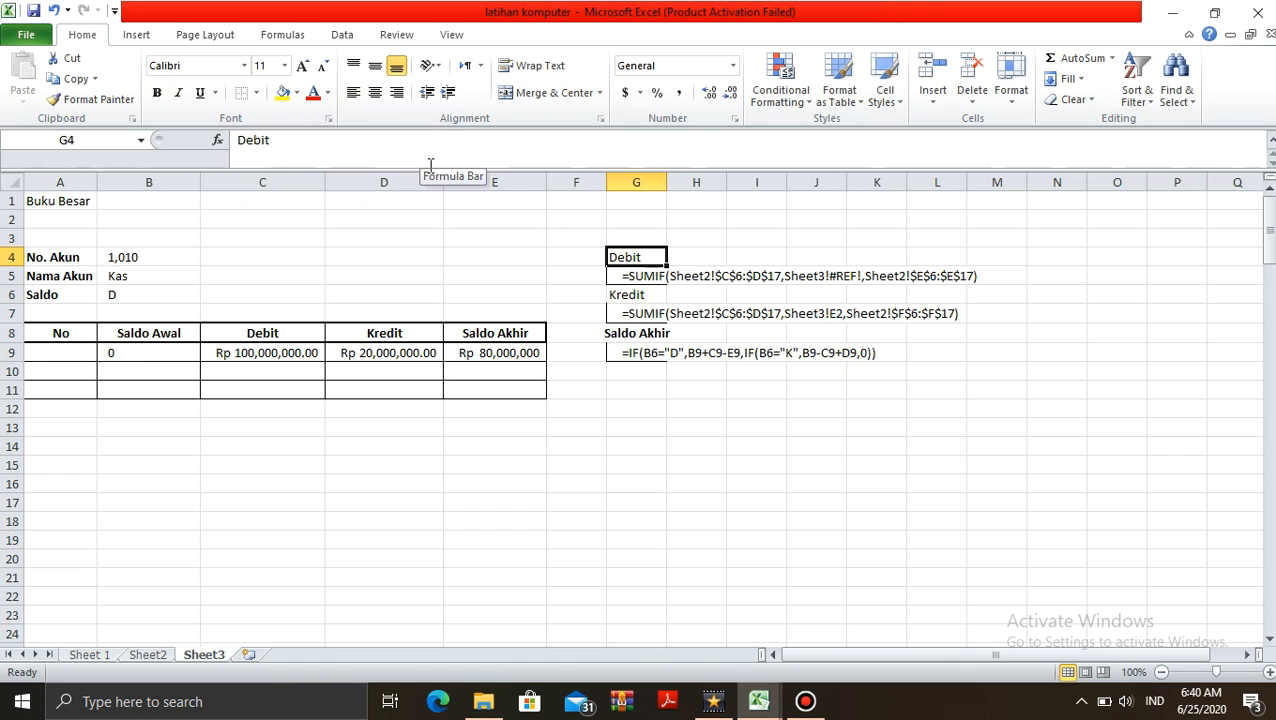
{"action": "key", "text": "Down"}
{"action": "key", "text": "Down"}
{"action": "left_click", "coordinate": [158, 92]}
{"action": "key", "text": "Down"}
{"action": "key", "text": "Down"}
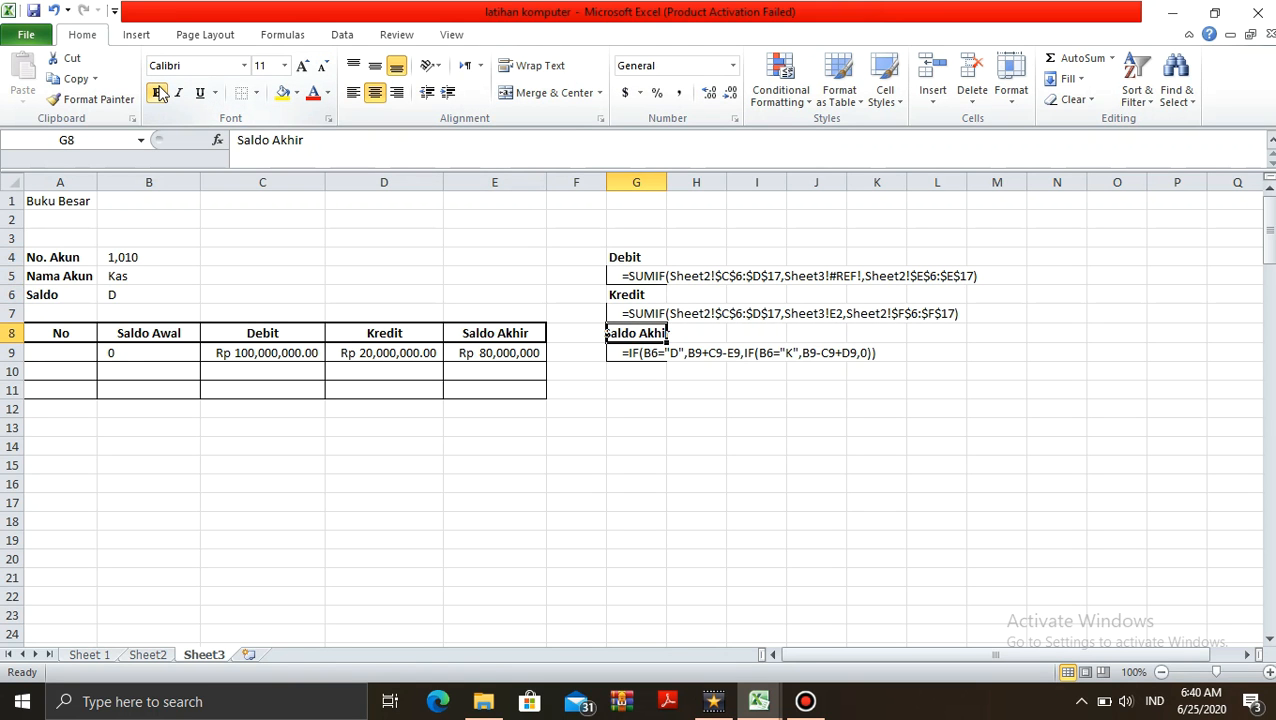
Fill cell A9 under No with a formula referencing the account number in B4
{"action": "left_click", "coordinate": [318, 466]}
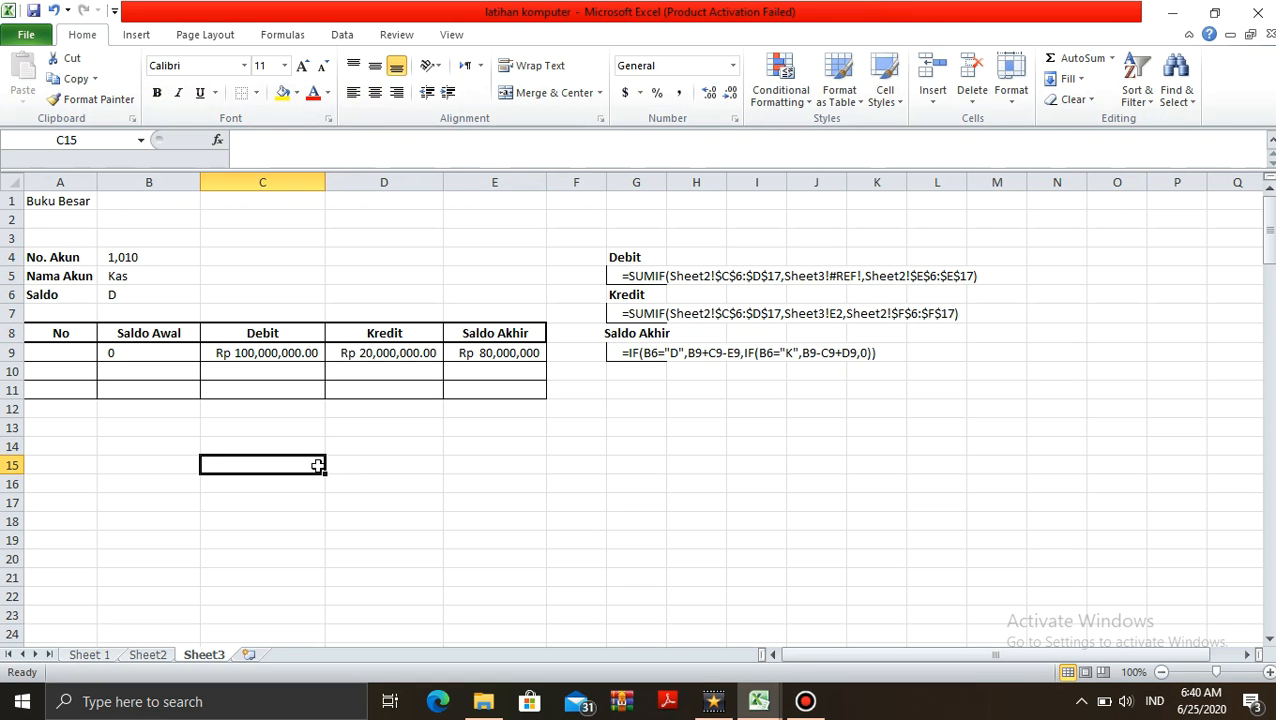
{"action": "key", "text": "Left"}
{"action": "key", "text": "Left"}
{"action": "key", "text": "Up"}
{"action": "key", "text": "Up"}
{"action": "key", "text": "Up"}
{"action": "key", "text": "Up"}
{"action": "key", "text": "Up"}
{"action": "key", "text": "Up"}
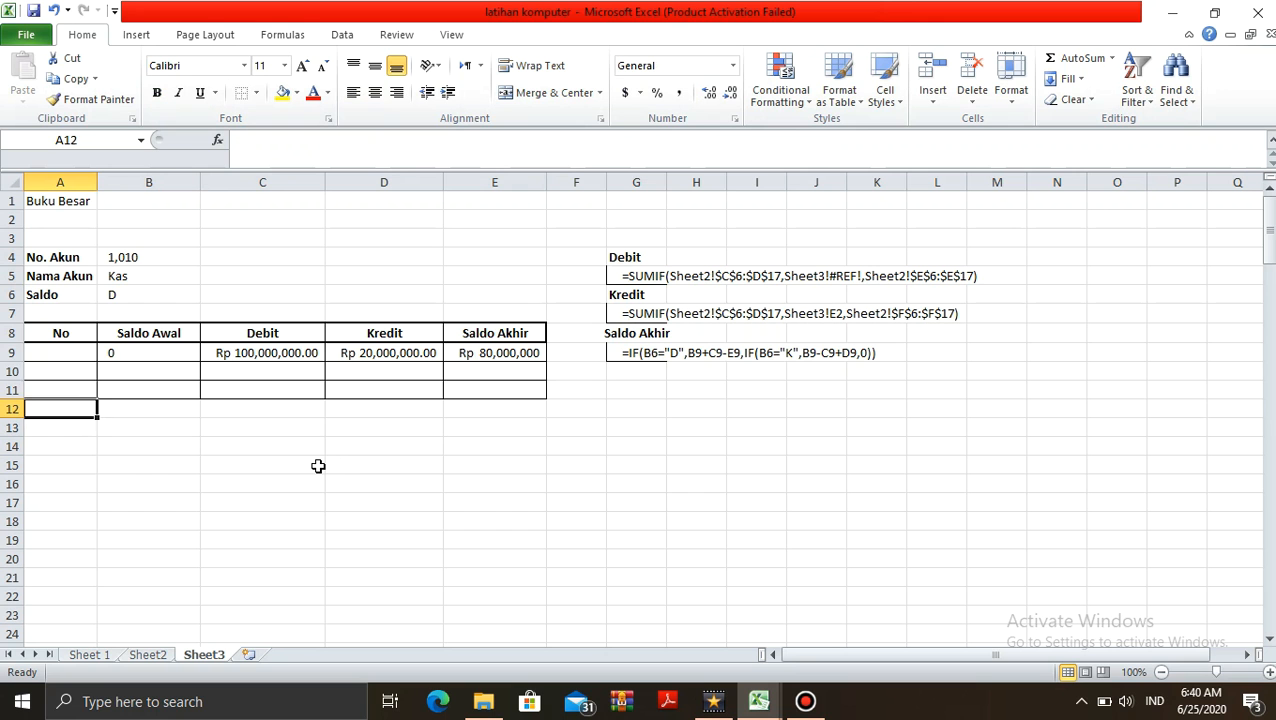
{"action": "type", "text": "="}
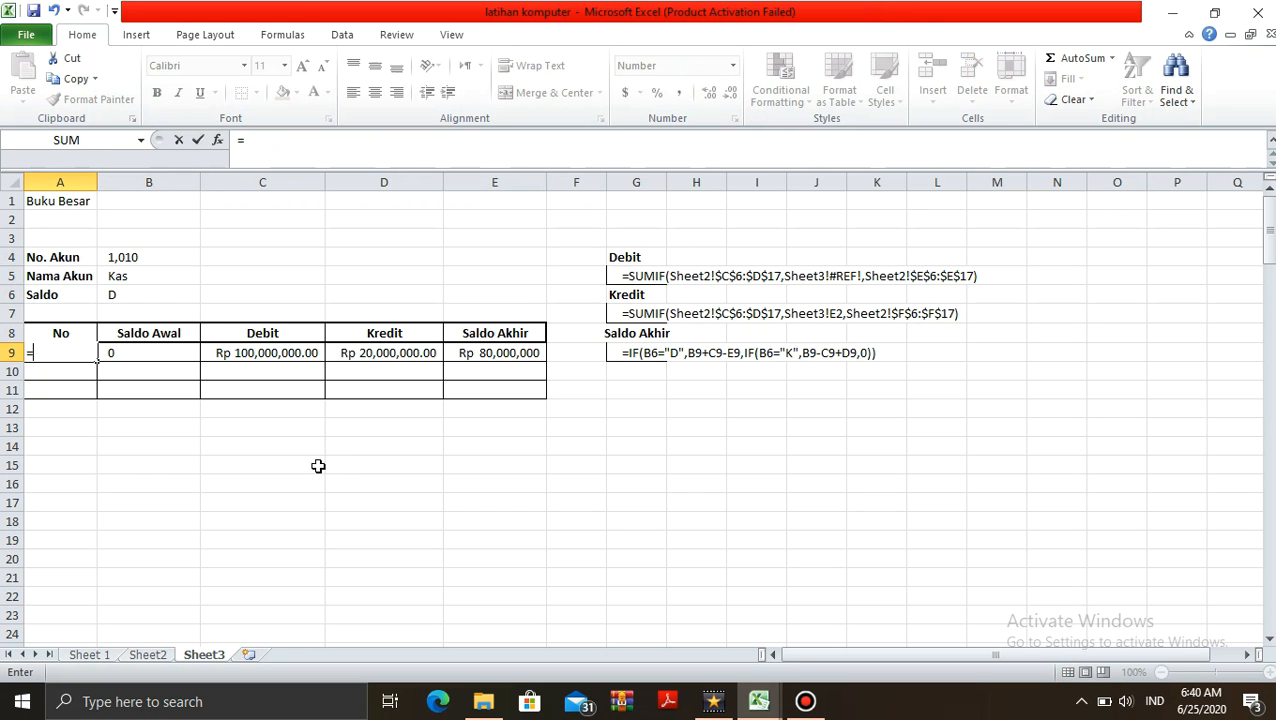
{"action": "key", "text": "Right"}
{"action": "key", "text": "Up"}
{"action": "key", "text": "Up"}
{"action": "key", "text": "Up"}
{"action": "key", "text": "Up"}
{"action": "key", "text": "Up"}
{"action": "key", "text": "Return"}
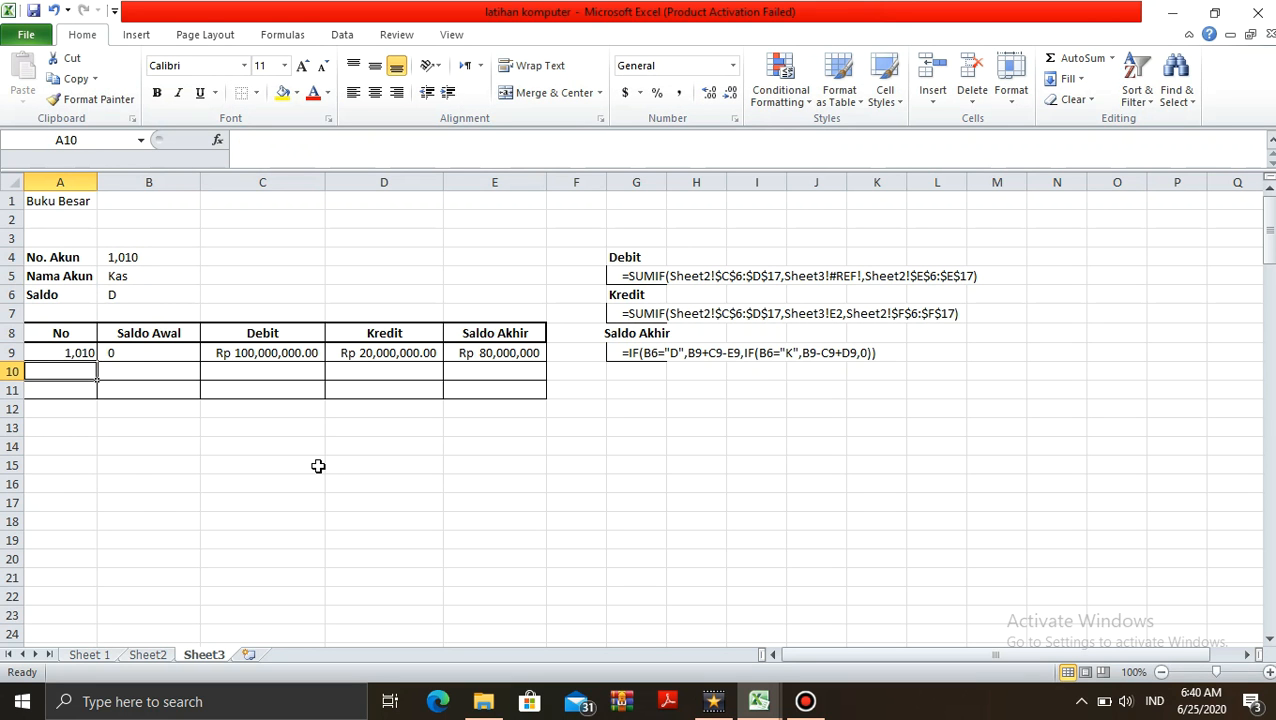
Copy the Kas ledger block in A4:E11, from the No. Akun row through the last bordered table row
{"action": "key", "text": "Up"}
{"action": "key", "text": "Up"}
{"action": "key", "text": "Up"}
{"action": "key", "text": "Up"}
{"action": "key", "text": "Up"}
{"action": "key", "text": "Up"}
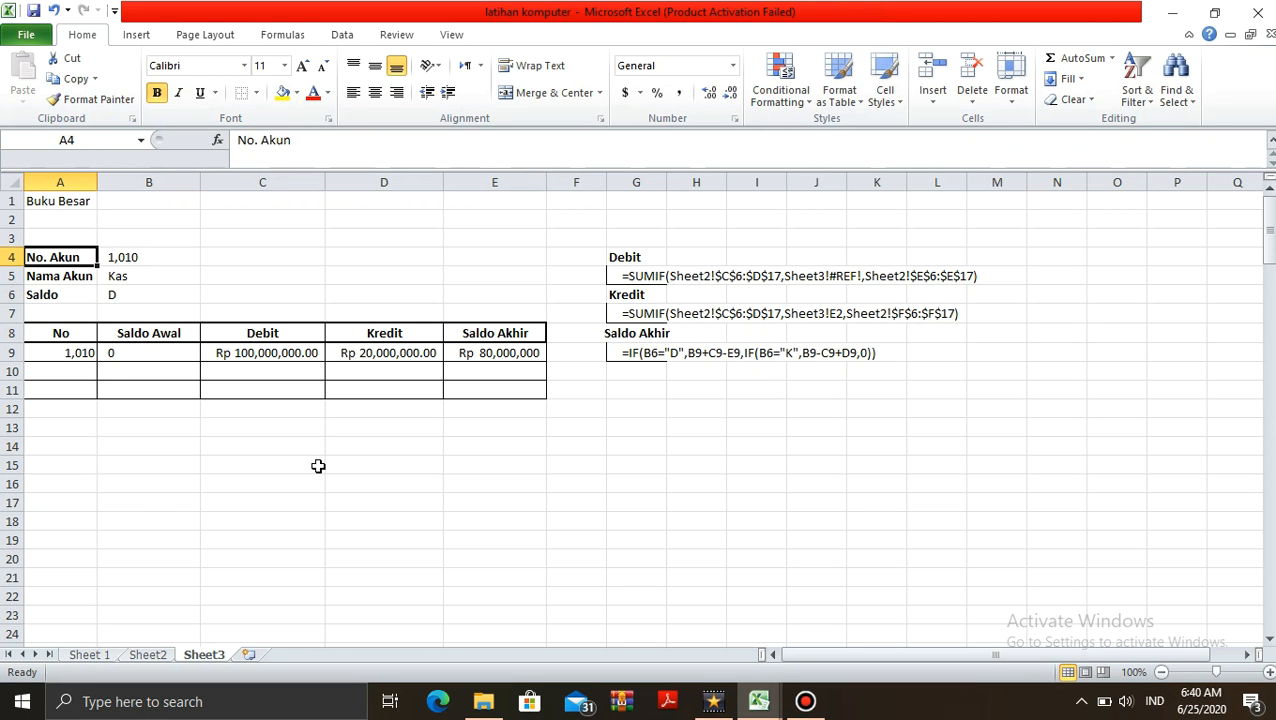
{"action": "key", "text": "shift+Right"}
{"action": "key", "text": "shift+Right"}
{"action": "key", "text": "shift+Right"}
{"action": "key", "text": "shift+Right"}
{"action": "key", "text": "shift+Right"}
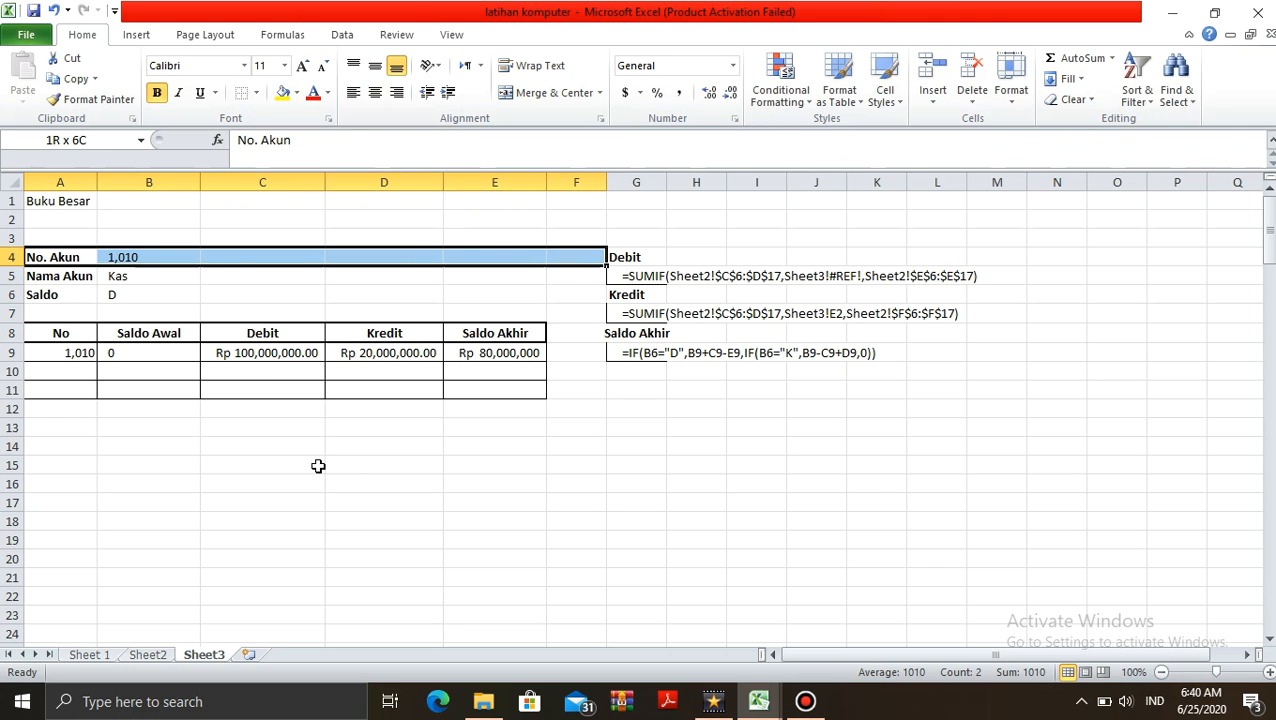
{"action": "key", "text": "shift+Left"}
{"action": "key", "text": "shift+Down"}
{"action": "key", "text": "shift+Down"}
{"action": "key", "text": "shift+Down"}
{"action": "key", "text": "shift+Down"}
{"action": "key", "text": "shift+Down"}
{"action": "key", "text": "shift+Down"}
{"action": "key", "text": "shift+Down"}
{"action": "key", "text": "ctrl+c"}
Paste the copied ledger block at A14, two blank rows below the Kas block
{"action": "key", "text": "Down"}
{"action": "key", "text": "Down"}
{"action": "key", "text": "Down"}
{"action": "key", "text": "Down"}
{"action": "key", "text": "Down"}
{"action": "key", "text": "Down"}
{"action": "key", "text": "Down"}
{"action": "key", "text": "Down"}
{"action": "key", "text": "Down"}
{"action": "key", "text": "Down"}
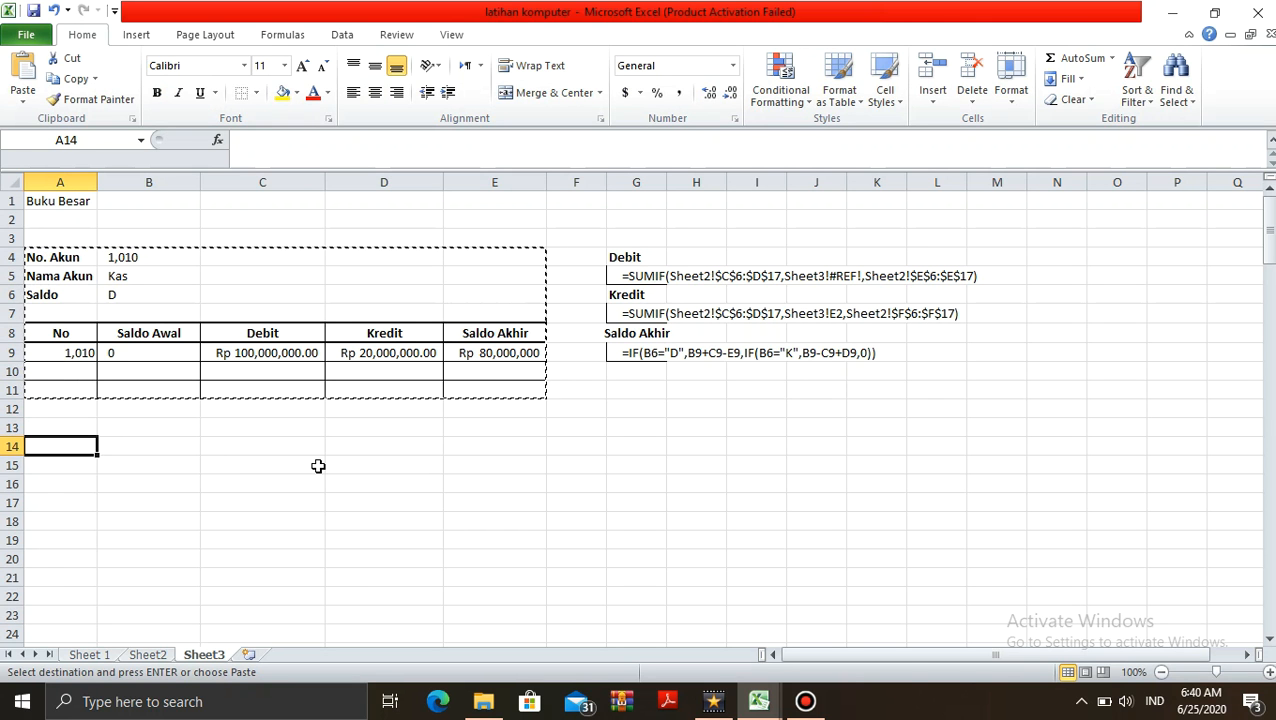
{"action": "key", "text": "ctrl+v"}
Paste another copy of the ledger block at A24
{"action": "key", "text": "Down"}
{"action": "key", "text": "Down"}
{"action": "key", "text": "Down"}
{"action": "key", "text": "Down"}
{"action": "key", "text": "Down"}
{"action": "key", "text": "Down"}
{"action": "key", "text": "Down"}
{"action": "key", "text": "Down"}
{"action": "key", "text": "Down"}
{"action": "key", "text": "Down"}
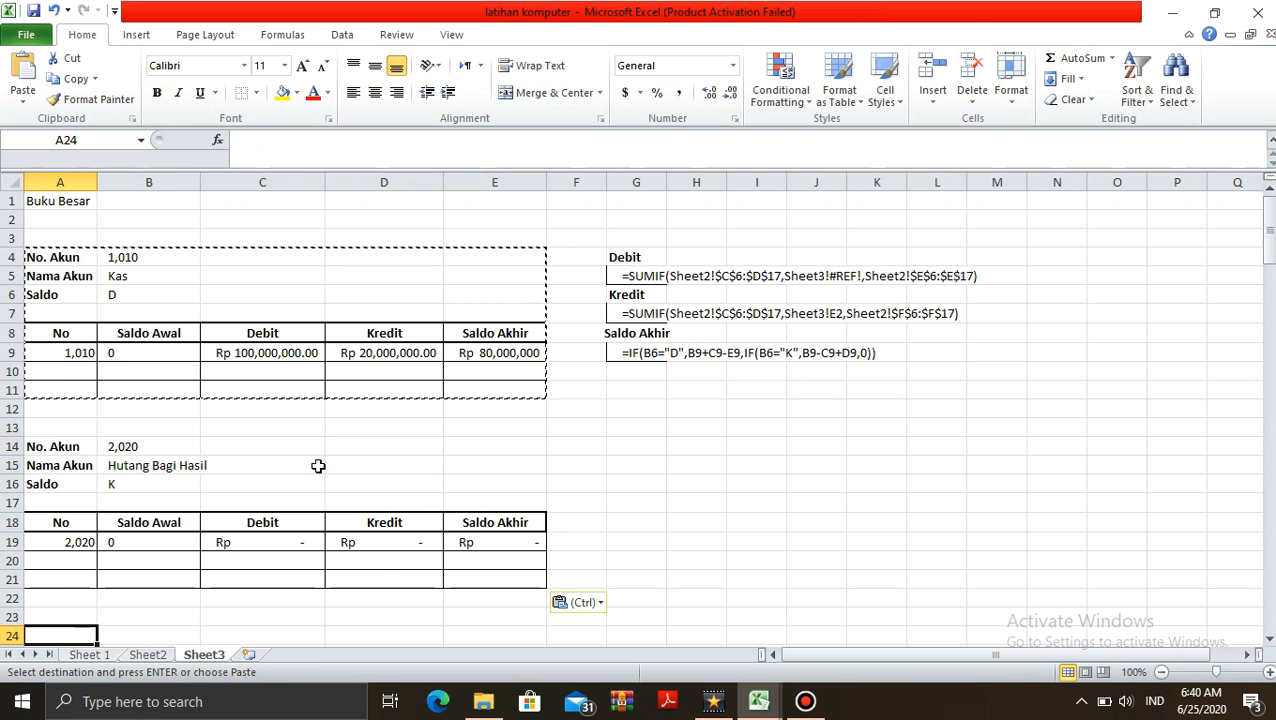
{"action": "key", "text": "ctrl+v"}
Paste a further copy of the ledger block at A34
{"action": "key", "text": "Down"}
{"action": "key", "text": "Down"}
{"action": "key", "text": "Down"}
{"action": "key", "text": "Down"}
{"action": "key", "text": "Down"}
{"action": "key", "text": "Down"}
{"action": "key", "text": "Down"}
{"action": "key", "text": "Down"}
{"action": "key", "text": "Down"}
{"action": "key", "text": "Down"}
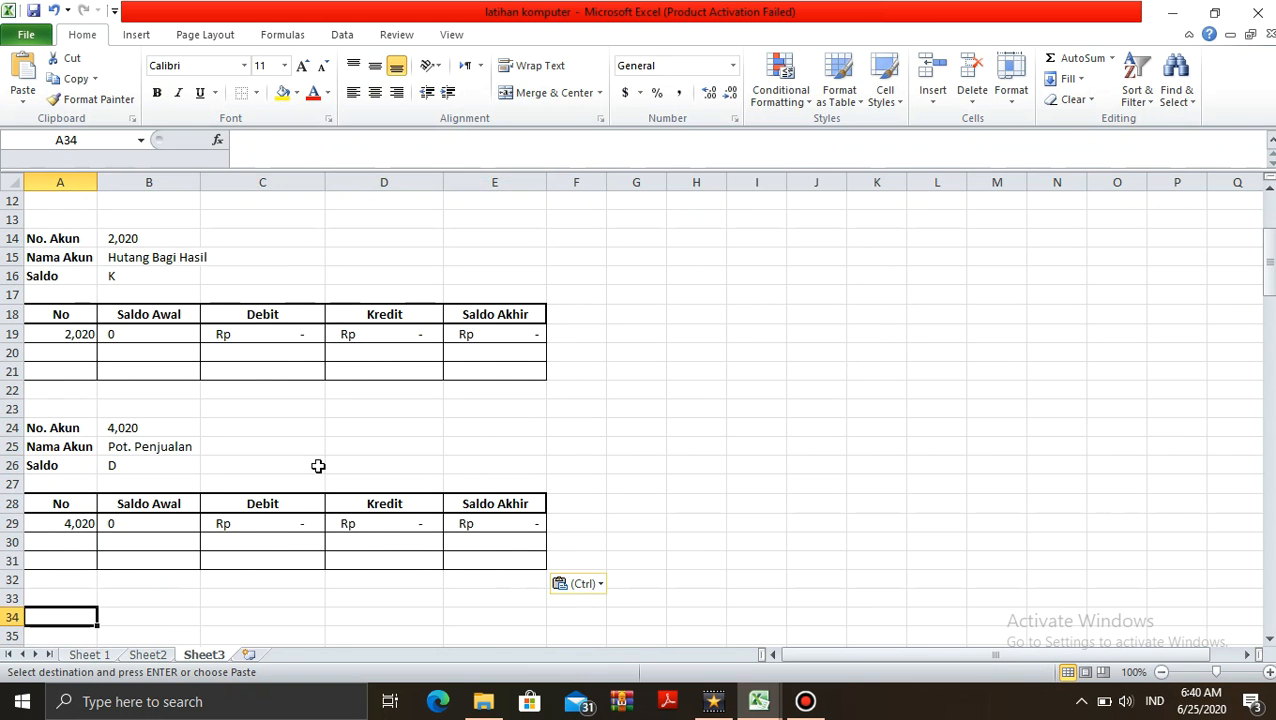
{"action": "key", "text": "ctrl+v"}
Copy the four stacked ledger blocks together as the range A4:E41
{"action": "key", "text": "Up"}
{"action": "key", "text": "Up"}
{"action": "key", "text": "Up"}
{"action": "key", "text": "Up"}
{"action": "key", "text": "Up"}
{"action": "key", "text": "Up"}
{"action": "key", "text": "Up"}
{"action": "key", "text": "Up"}
{"action": "key", "text": "Up"}
{"action": "key", "text": "Up"}
{"action": "key", "text": "Up"}
{"action": "key", "text": "Up"}
{"action": "key", "text": "Up"}
{"action": "key", "text": "Up"}
{"action": "key", "text": "Up"}
{"action": "key", "text": "Up"}
{"action": "key", "text": "Up"}
{"action": "key", "text": "Up"}
{"action": "key", "text": "Up"}
{"action": "key", "text": "Up"}
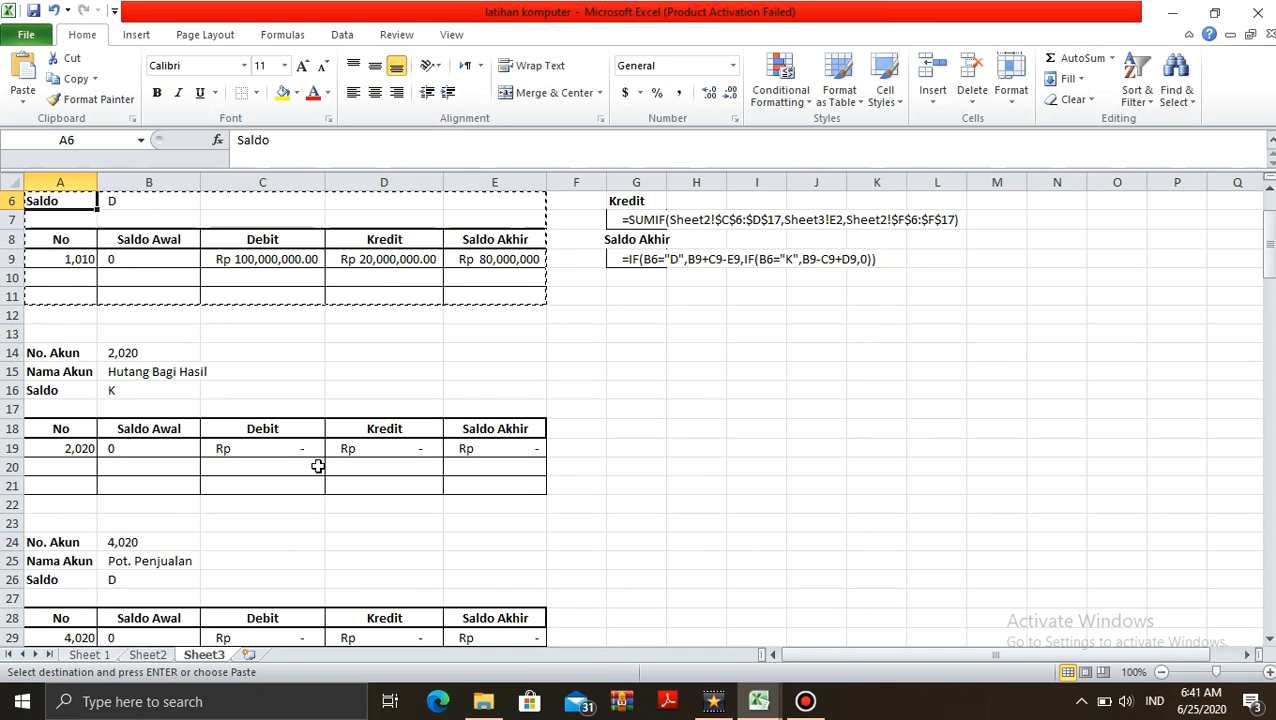
{"action": "key", "text": "Up"}
{"action": "key", "text": "Up"}
{"action": "key", "text": "Up"}
{"action": "key", "text": "Up"}
{"action": "key", "text": "Down"}
{"action": "key", "text": "Down"}
{"action": "key", "text": "shift+Right"}
{"action": "key", "text": "shift+Right"}
{"action": "key", "text": "shift+Right"}
{"action": "key", "text": "shift+Right"}
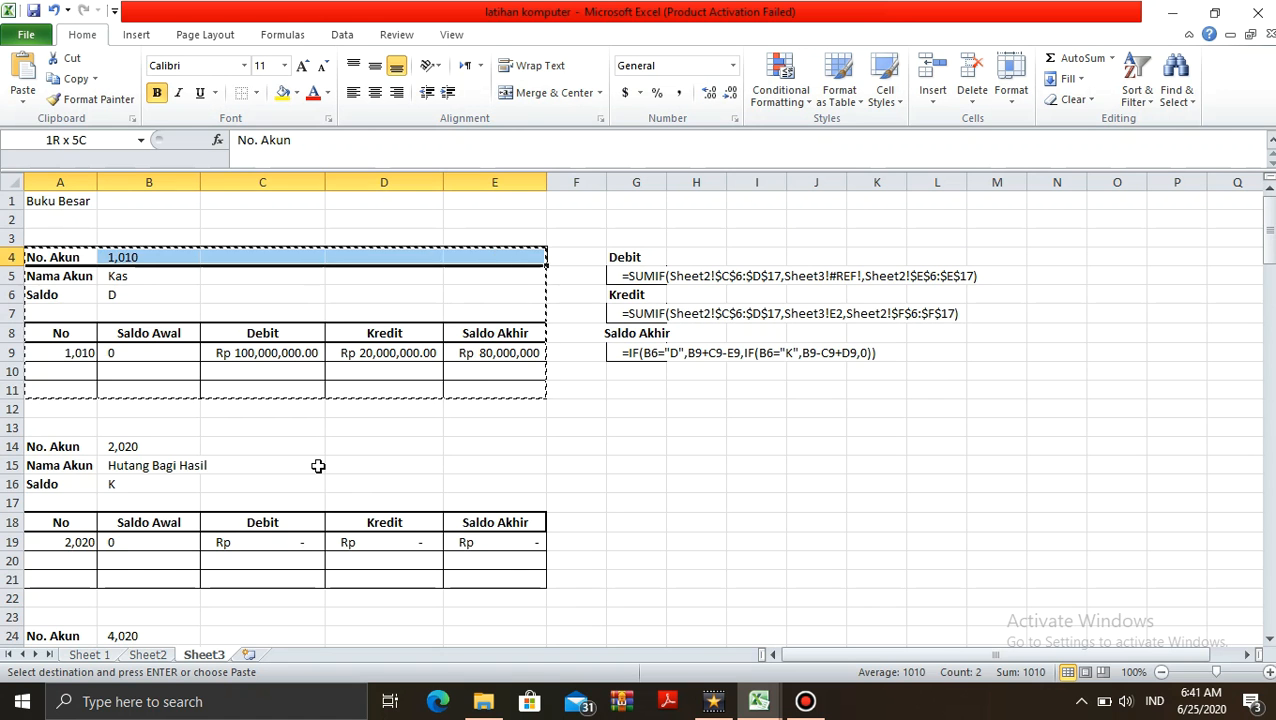
{"action": "key", "text": "shift+Down"}
{"action": "key", "text": "shift+Down"}
{"action": "key", "text": "shift+Down"}
{"action": "key", "text": "shift+Down"}
{"action": "key", "text": "shift+Down"}
{"action": "key", "text": "shift+Down"}
{"action": "key", "text": "shift+Down"}
{"action": "key", "text": "shift+Down"}
{"action": "key", "text": "shift+Down"}
{"action": "key", "text": "shift+Down"}
{"action": "key", "text": "shift+Down"}
{"action": "key", "text": "shift+Down"}
{"action": "key", "text": "shift+Down"}
{"action": "key", "text": "shift+Down"}
{"action": "key", "text": "shift+Down"}
{"action": "key", "text": "shift+Down"}
{"action": "key", "text": "shift+Down"}
{"action": "key", "text": "shift+Down"}
{"action": "key", "text": "shift+Down"}
{"action": "key", "text": "shift+Down"}
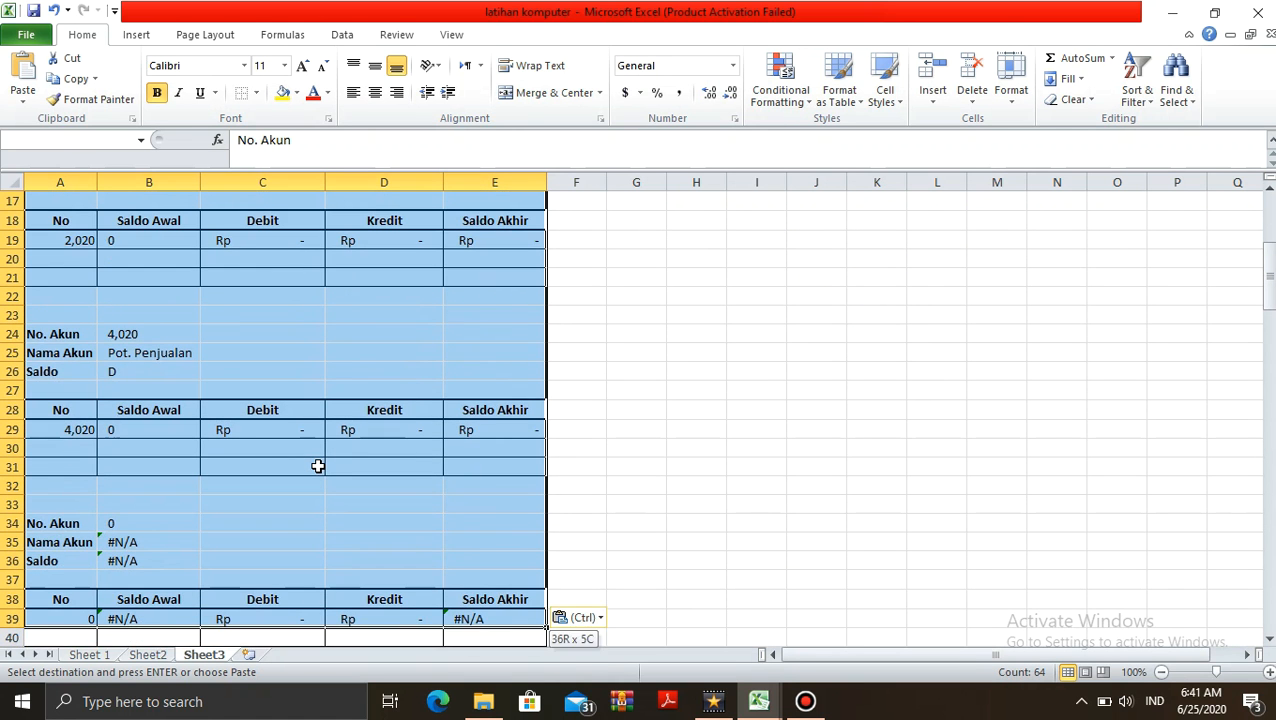
{"action": "key", "text": "shift+Down"}
{"action": "key", "text": "shift+Down"}
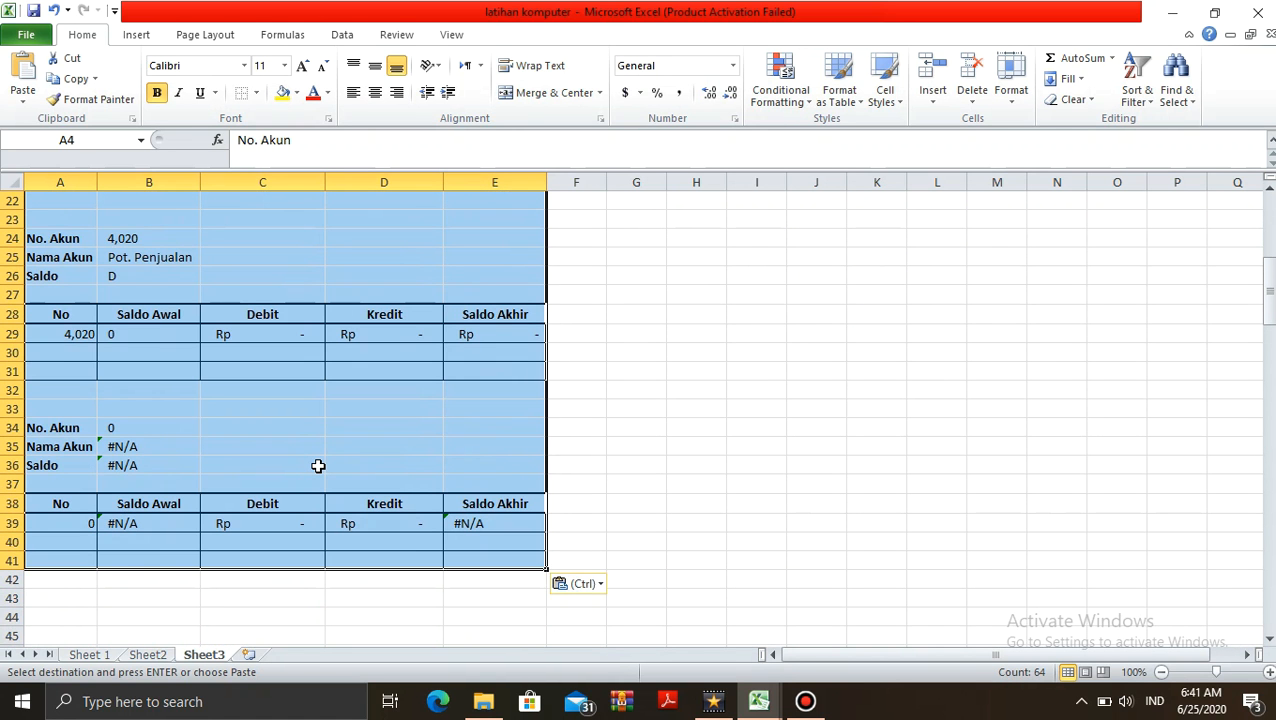
Paste the four copied ledger blocks at A44, two blank rows below the block that ends at row 41
{"action": "key", "text": "Up"}
{"action": "key", "text": "Down"}
{"action": "key", "text": "Down"}
{"action": "key", "text": "Down"}
{"action": "key", "text": "Down"}
{"action": "key", "text": "Down"}
{"action": "key", "text": "Down"}
{"action": "key", "text": "Down"}
{"action": "key", "text": "Down"}
{"action": "key", "text": "Down"}
{"action": "key", "text": "Down"}
{"action": "key", "text": "Down"}
{"action": "key", "text": "Down"}
{"action": "key", "text": "Down"}
{"action": "key", "text": "Down"}
{"action": "key", "text": "Down"}
{"action": "key", "text": "Down"}
{"action": "key", "text": "Down"}
{"action": "key", "text": "Down"}
{"action": "key", "text": "Down"}
{"action": "key", "text": "Down"}
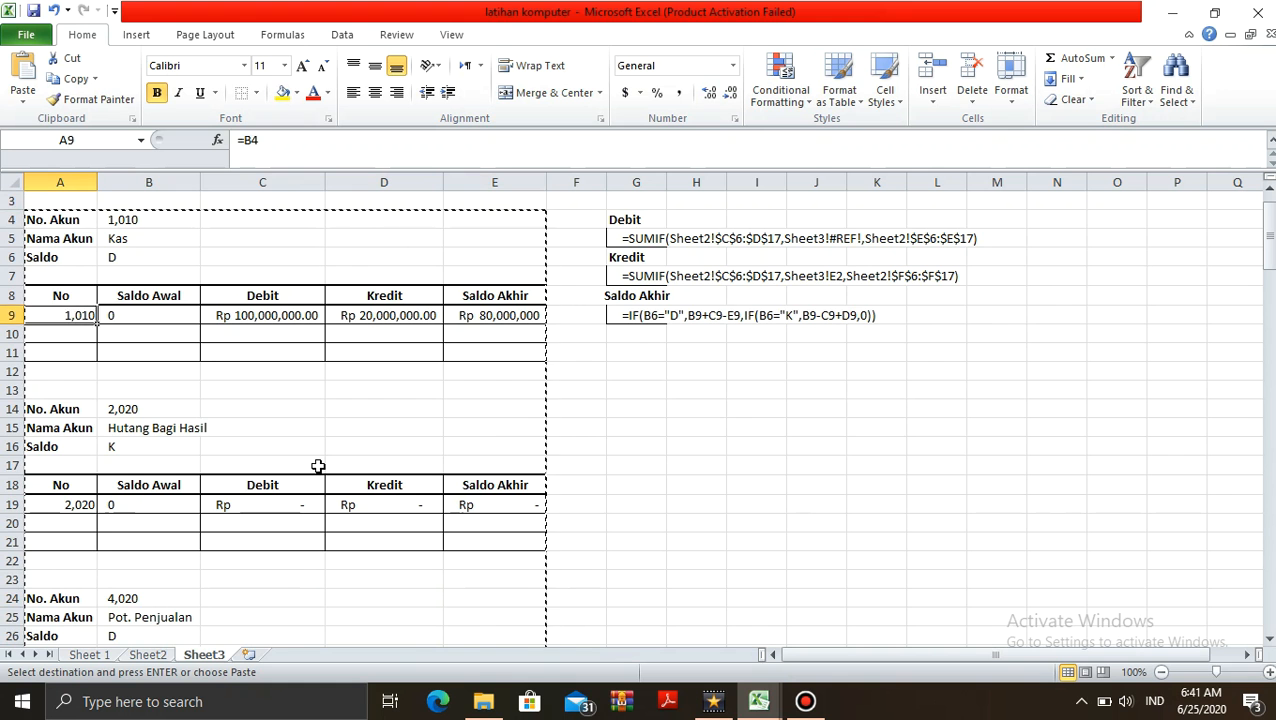
{"action": "key", "text": "Down"}
{"action": "key", "text": "Down"}
{"action": "key", "text": "Down"}
{"action": "key", "text": "Down"}
{"action": "key", "text": "Down"}
{"action": "key", "text": "Down"}
{"action": "key", "text": "Down"}
{"action": "key", "text": "Down"}
{"action": "key", "text": "Down"}
{"action": "key", "text": "Down"}
{"action": "key", "text": "Down"}
{"action": "key", "text": "Down"}
{"action": "key", "text": "Down"}
{"action": "key", "text": "Down"}
{"action": "key", "text": "Down"}
{"action": "key", "text": "Down"}
{"action": "key", "text": "Down"}
{"action": "key", "text": "Down"}
{"action": "key", "text": "Down"}
{"action": "key", "text": "Down"}
{"action": "key", "text": "Up"}
{"action": "key", "text": "Up"}
{"action": "key", "text": "Up"}
{"action": "key", "text": "Up"}
{"action": "key", "text": "Up"}
{"action": "key", "text": "Up"}
{"action": "key", "text": "Up"}
{"action": "key", "text": "Up"}
{"action": "key", "text": "Up"}
{"action": "key", "text": "Up"}
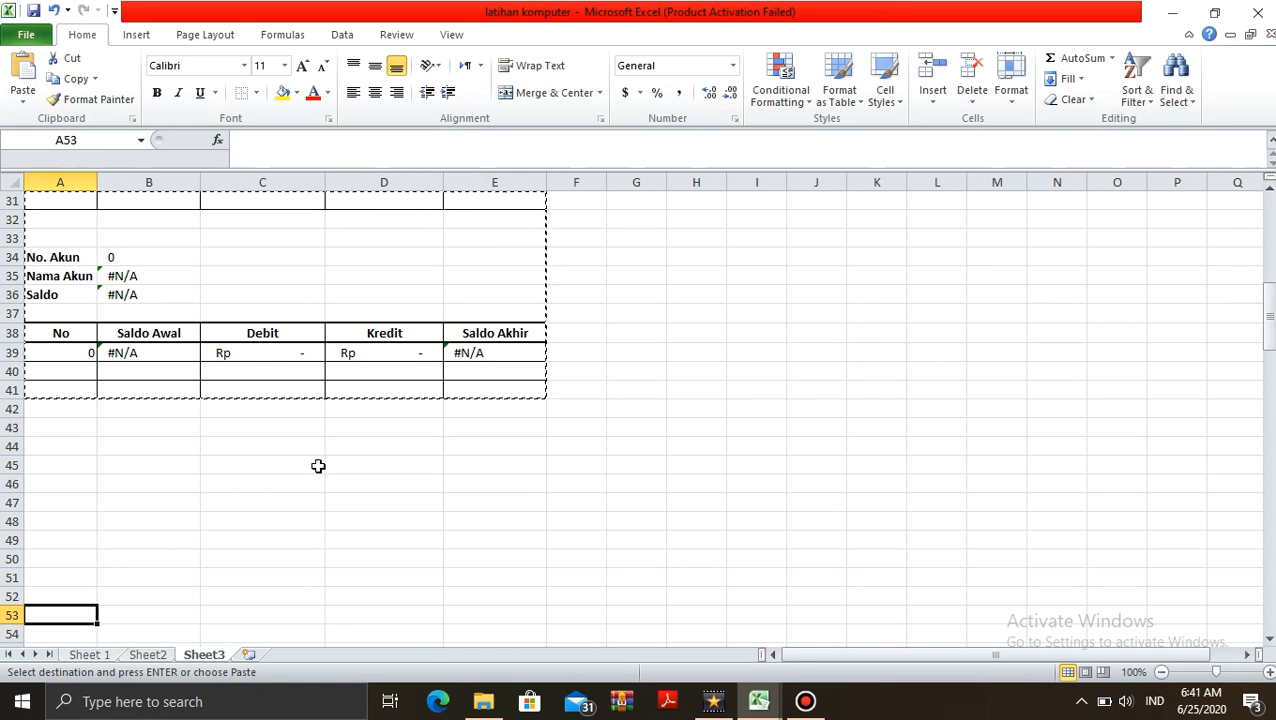
{"action": "key", "text": "ctrl+v"}
Paste another set of the four ledger blocks at A84
{"action": "key", "text": "Down"}
{"action": "key", "text": "Down"}
{"action": "key", "text": "Down"}
{"action": "key", "text": "Down"}
{"action": "key", "text": "Down"}
{"action": "key", "text": "Down"}
{"action": "key", "text": "Down"}
{"action": "key", "text": "Down"}
{"action": "key", "text": "Down"}
{"action": "key", "text": "Down"}
{"action": "key", "text": "Down"}
{"action": "key", "text": "Down"}
{"action": "key", "text": "Down"}
{"action": "key", "text": "Down"}
{"action": "key", "text": "Down"}
{"action": "key", "text": "Down"}
{"action": "key", "text": "Down"}
{"action": "key", "text": "Down"}
{"action": "key", "text": "Down"}
{"action": "key", "text": "Down"}
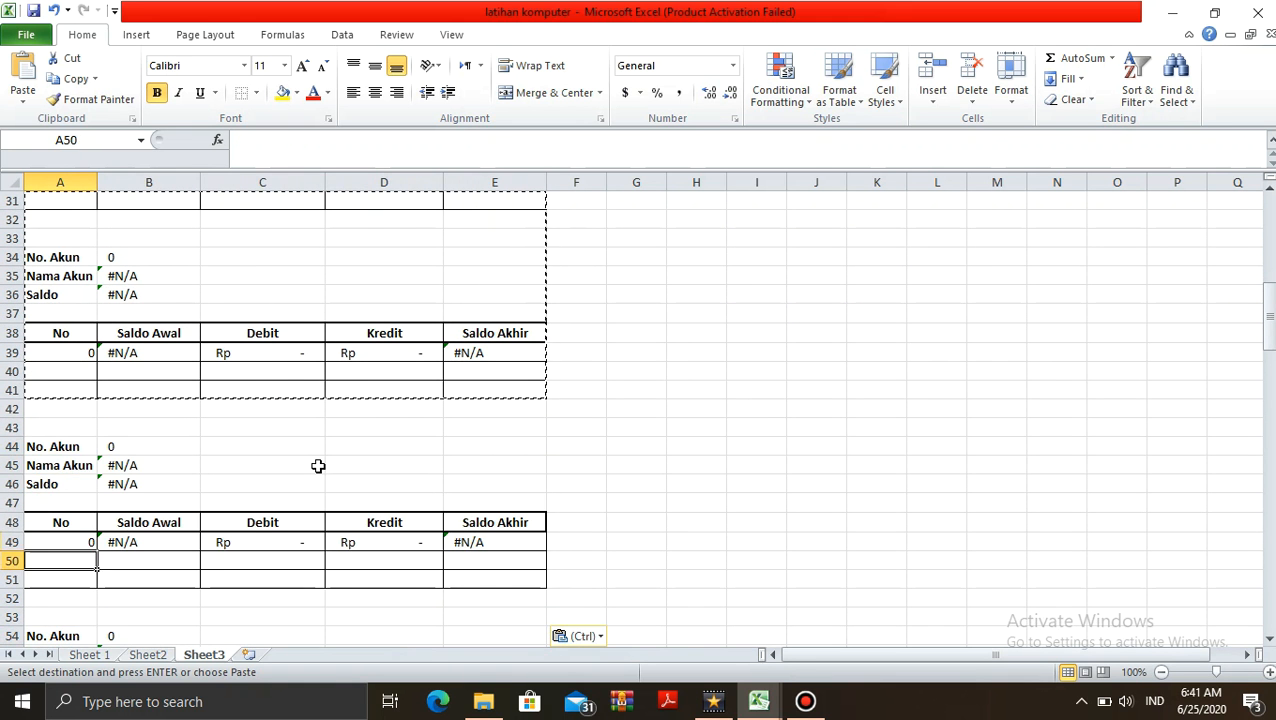
{"action": "key", "text": "Down"}
{"action": "key", "text": "Down"}
{"action": "key", "text": "Down"}
{"action": "key", "text": "Down"}
{"action": "key", "text": "Down"}
{"action": "key", "text": "Down"}
{"action": "key", "text": "Down"}
{"action": "key", "text": "Down"}
{"action": "key", "text": "Down"}
{"action": "key", "text": "Down"}
{"action": "key", "text": "Down"}
{"action": "key", "text": "Down"}
{"action": "key", "text": "Down"}
{"action": "key", "text": "Down"}
{"action": "key", "text": "Down"}
{"action": "key", "text": "Down"}
{"action": "key", "text": "Down"}
{"action": "key", "text": "Down"}
{"action": "key", "text": "Down"}
{"action": "key", "text": "Down"}
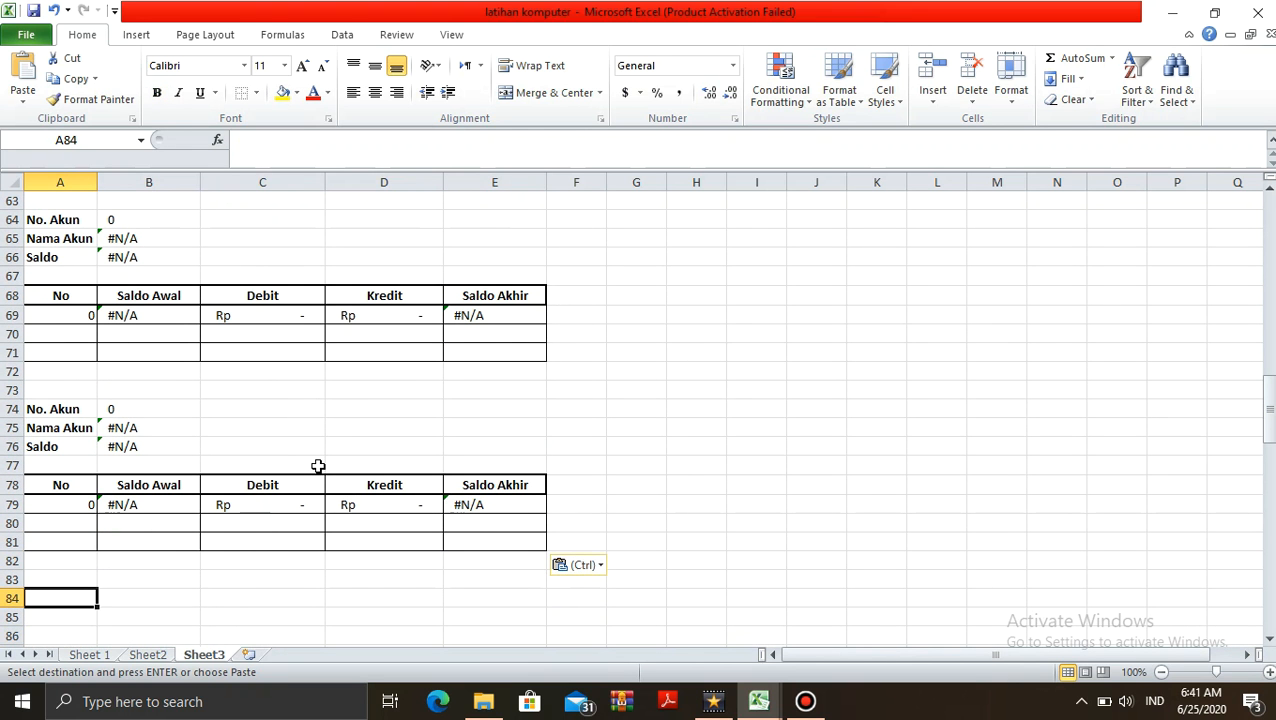
{"action": "key", "text": "ctrl+v"}
Paste a further set of the four ledger blocks at A124
{"action": "key", "text": "Down"}
{"action": "key", "text": "Down"}
{"action": "key", "text": "Down"}
{"action": "key", "text": "Down"}
{"action": "key", "text": "Down"}
{"action": "key", "text": "Down"}
{"action": "key", "text": "Down"}
{"action": "key", "text": "Down"}
{"action": "key", "text": "Down"}
{"action": "key", "text": "Down"}
{"action": "key", "text": "Down"}
{"action": "key", "text": "Down"}
{"action": "key", "text": "Down"}
{"action": "key", "text": "Down"}
{"action": "key", "text": "Down"}
{"action": "key", "text": "Down"}
{"action": "key", "text": "Down"}
{"action": "key", "text": "Down"}
{"action": "key", "text": "Down"}
{"action": "key", "text": "Down"}
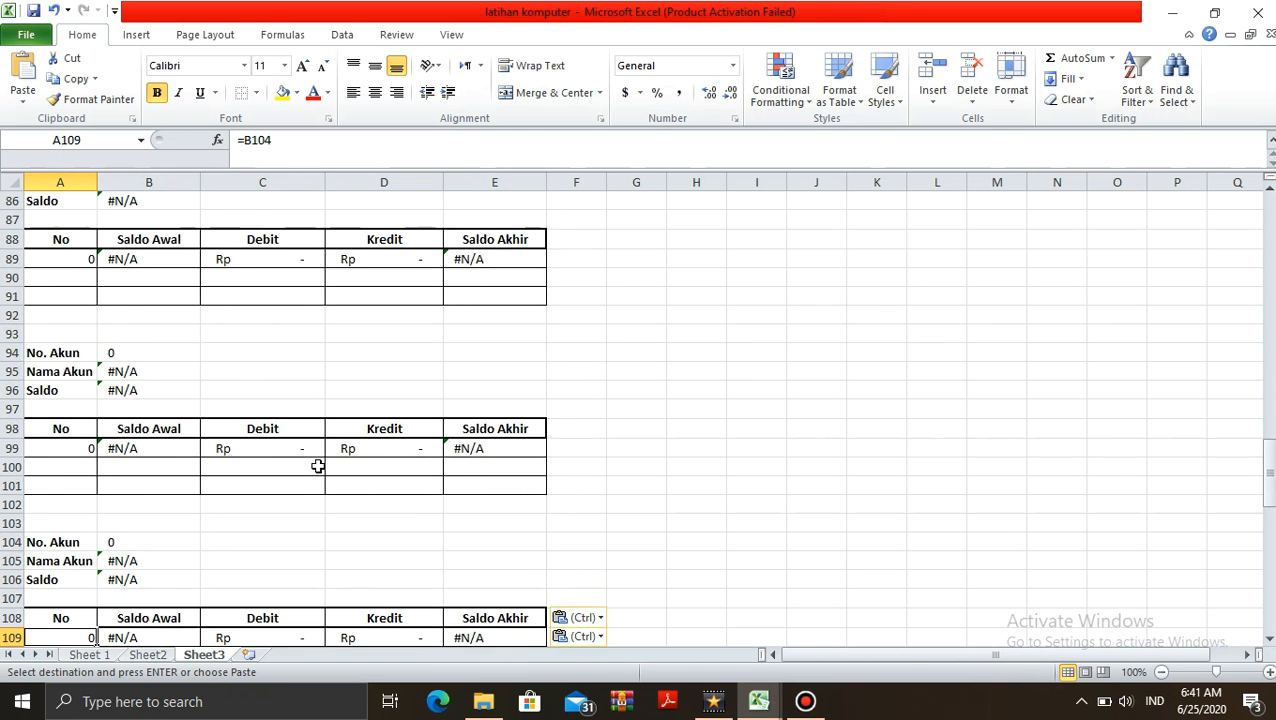
{"action": "key", "text": "ctrl+v"}
{"action": "key", "text": "Down"}
{"action": "key", "text": "Down"}
{"action": "key", "text": "Down"}
{"action": "key", "text": "Down"}
{"action": "key", "text": "Down"}
{"action": "key", "text": "Down"}
{"action": "key", "text": "Down"}
{"action": "key", "text": "Down"}
{"action": "key", "text": "Down"}
{"action": "key", "text": "Down"}
{"action": "key", "text": "Down"}
{"action": "key", "text": "Down"}
{"action": "key", "text": "Down"}
{"action": "key", "text": "Up"}
{"action": "key", "text": "Up"}
{"action": "key", "text": "ctrl+v"}
Link the first ledger block's No. Akun cell B4 to the Kas account number with ='Sheet 1'!A7
{"action": "key", "text": "Up"}
{"action": "key", "text": "Up"}
{"action": "key", "text": "Up"}
{"action": "key", "text": "Up"}
{"action": "key", "text": "Up"}
{"action": "key", "text": "Up"}
{"action": "key", "text": "Up"}
{"action": "key", "text": "Up"}
{"action": "key", "text": "Up"}
{"action": "key", "text": "Up"}
{"action": "key", "text": "Up"}
{"action": "key", "text": "Up"}
{"action": "key", "text": "Up"}
{"action": "key", "text": "Up"}
{"action": "key", "text": "Up"}
{"action": "key", "text": "Up"}
{"action": "key", "text": "Up"}
{"action": "key", "text": "Up"}
{"action": "key", "text": "Up"}
{"action": "key", "text": "Up"}
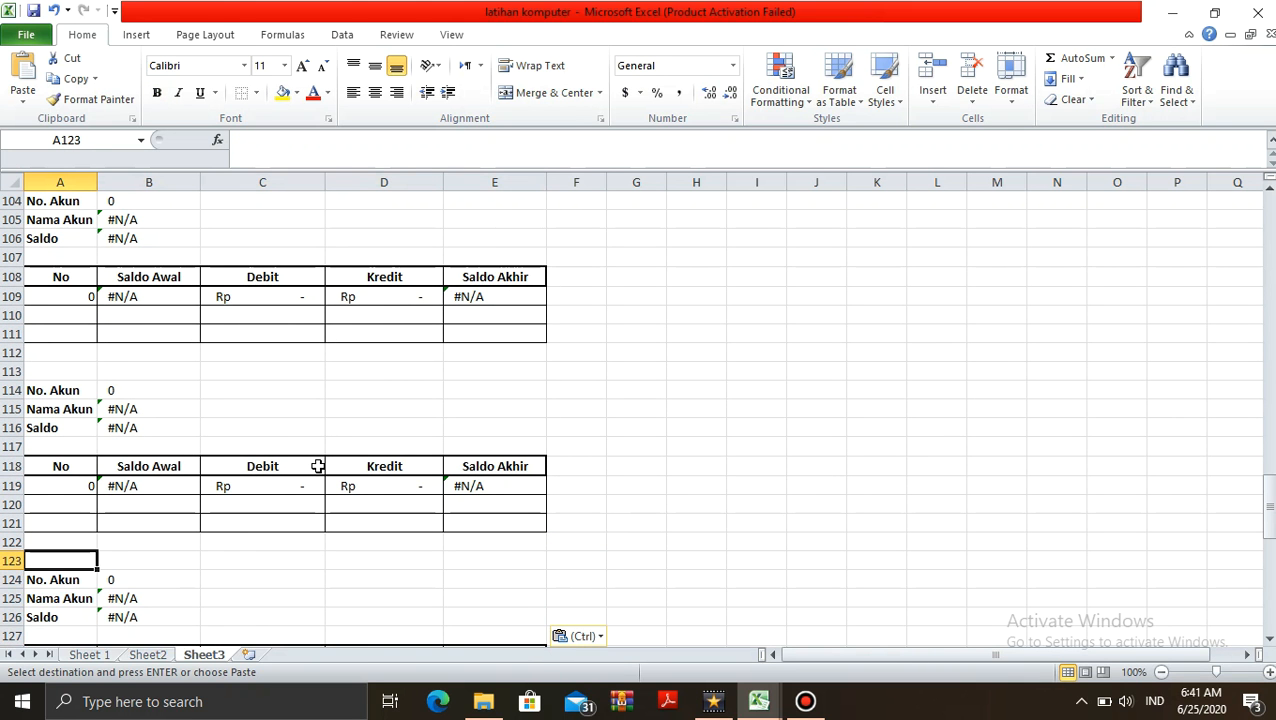
{"action": "key", "text": "Up"}
{"action": "key", "text": "Up"}
{"action": "key", "text": "Up"}
{"action": "key", "text": "Up"}
{"action": "key", "text": "Up"}
{"action": "key", "text": "Up"}
{"action": "key", "text": "Up"}
{"action": "key", "text": "Up"}
{"action": "key", "text": "Up"}
{"action": "key", "text": "Up"}
{"action": "key", "text": "Up"}
{"action": "key", "text": "Up"}
{"action": "key", "text": "Up"}
{"action": "key", "text": "Up"}
{"action": "key", "text": "Up"}
{"action": "key", "text": "Up"}
{"action": "key", "text": "Up"}
{"action": "key", "text": "Up"}
{"action": "key", "text": "Up"}
{"action": "key", "text": "Up"}
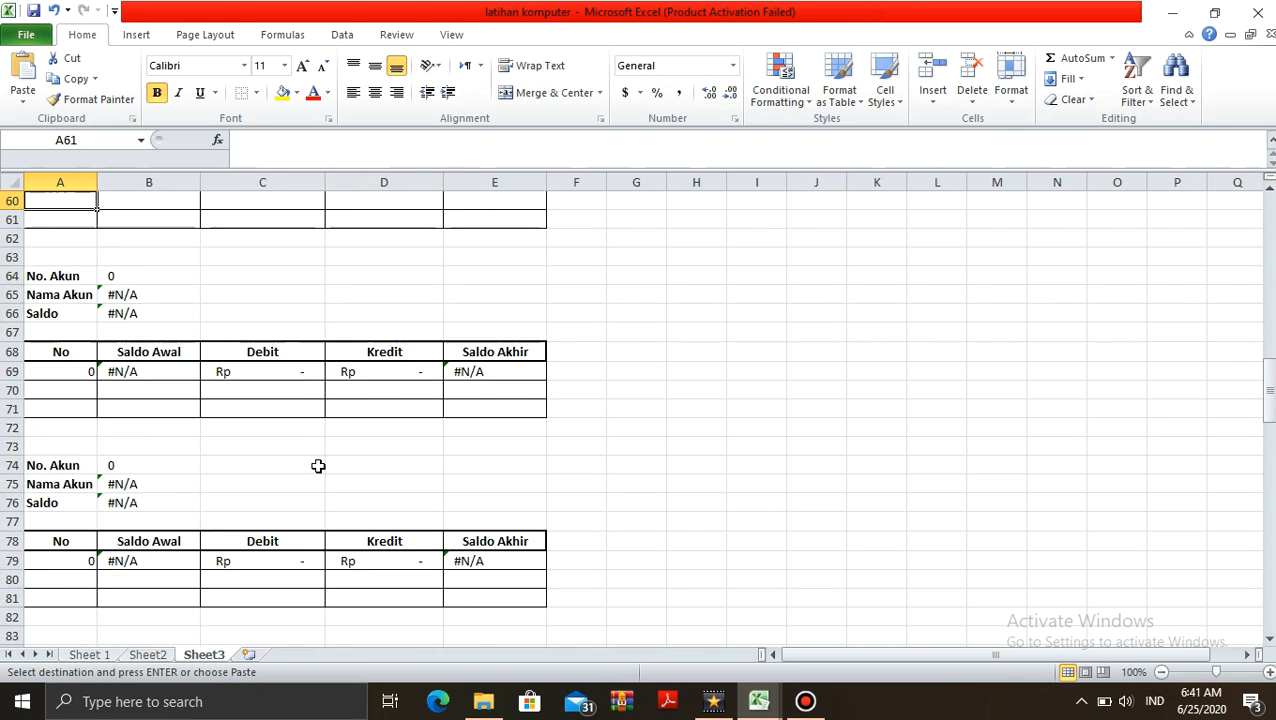
{"action": "key", "text": "Up"}
{"action": "key", "text": "Up"}
{"action": "key", "text": "Up"}
{"action": "key", "text": "Up"}
{"action": "key", "text": "Up"}
{"action": "key", "text": "Up"}
{"action": "key", "text": "Up"}
{"action": "key", "text": "Up"}
{"action": "key", "text": "Up"}
{"action": "key", "text": "Up"}
{"action": "key", "text": "Up"}
{"action": "key", "text": "Up"}
{"action": "key", "text": "Up"}
{"action": "key", "text": "Up"}
{"action": "key", "text": "Up"}
{"action": "key", "text": "Up"}
{"action": "key", "text": "Up"}
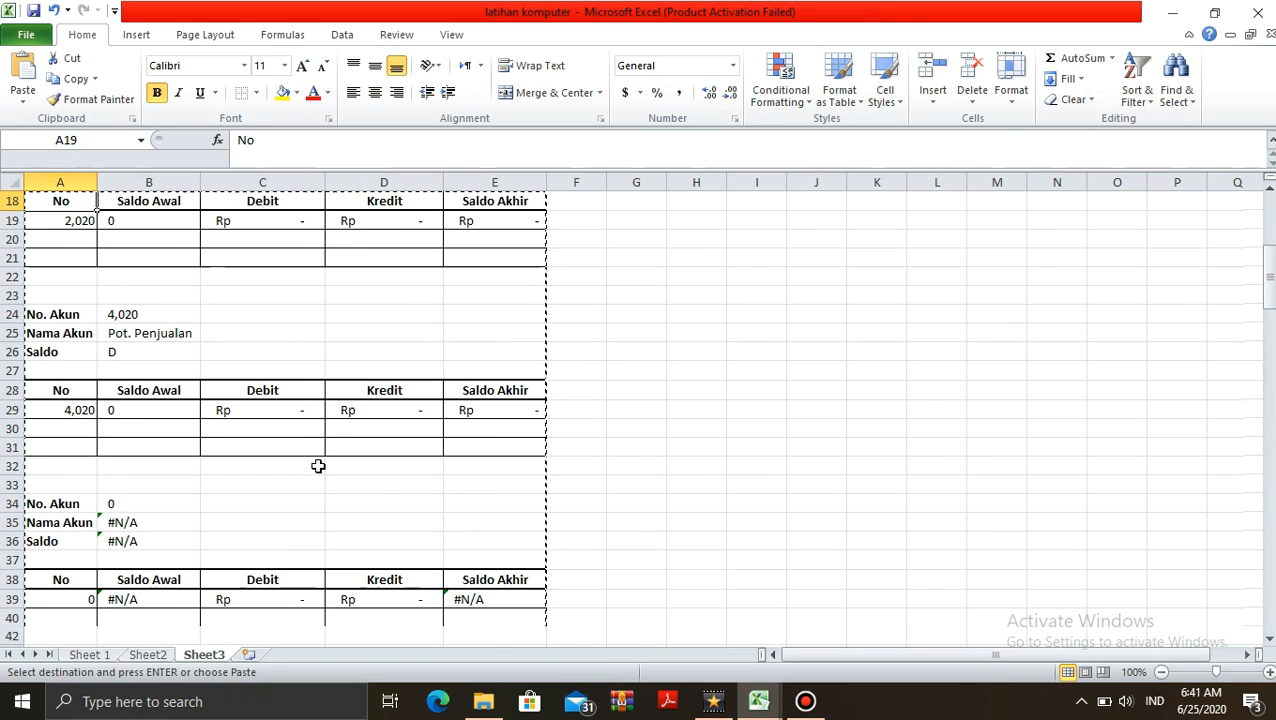
{"action": "key", "text": "Up"}
{"action": "key", "text": "Up"}
{"action": "key", "text": "Up"}
{"action": "key", "text": "Up"}
{"action": "key", "text": "Up"}
{"action": "key", "text": "Up"}
{"action": "key", "text": "Up"}
{"action": "key", "text": "Up"}
{"action": "key", "text": "Up"}
{"action": "key", "text": "Up"}
{"action": "key", "text": "Up"}
{"action": "key", "text": "Up"}
{"action": "key", "text": "Down"}
{"action": "key", "text": "Down"}
{"action": "key", "text": "Down"}
{"action": "key", "text": "Right"}
{"action": "key", "text": "Down"}
{"action": "key", "text": "Up"}
{"action": "type", "text": "="}
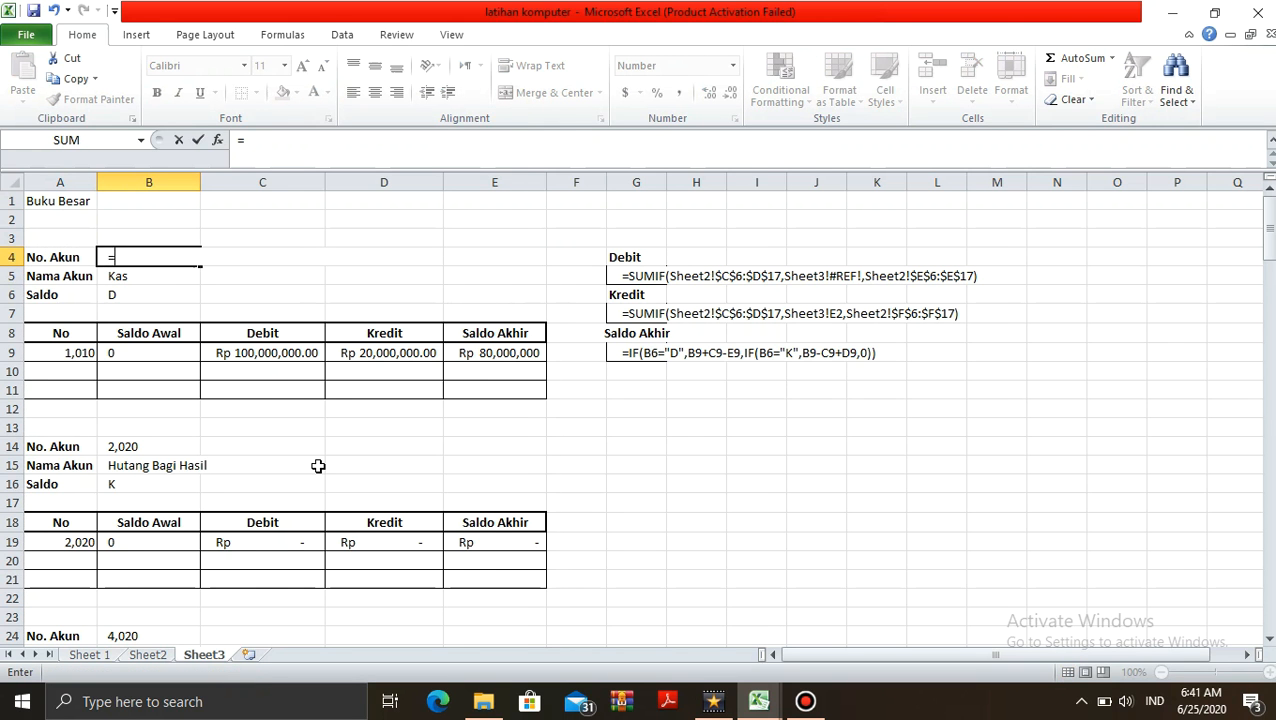
{"action": "left_click", "coordinate": [89, 655]}
{"action": "left_click", "coordinate": [60, 256]}
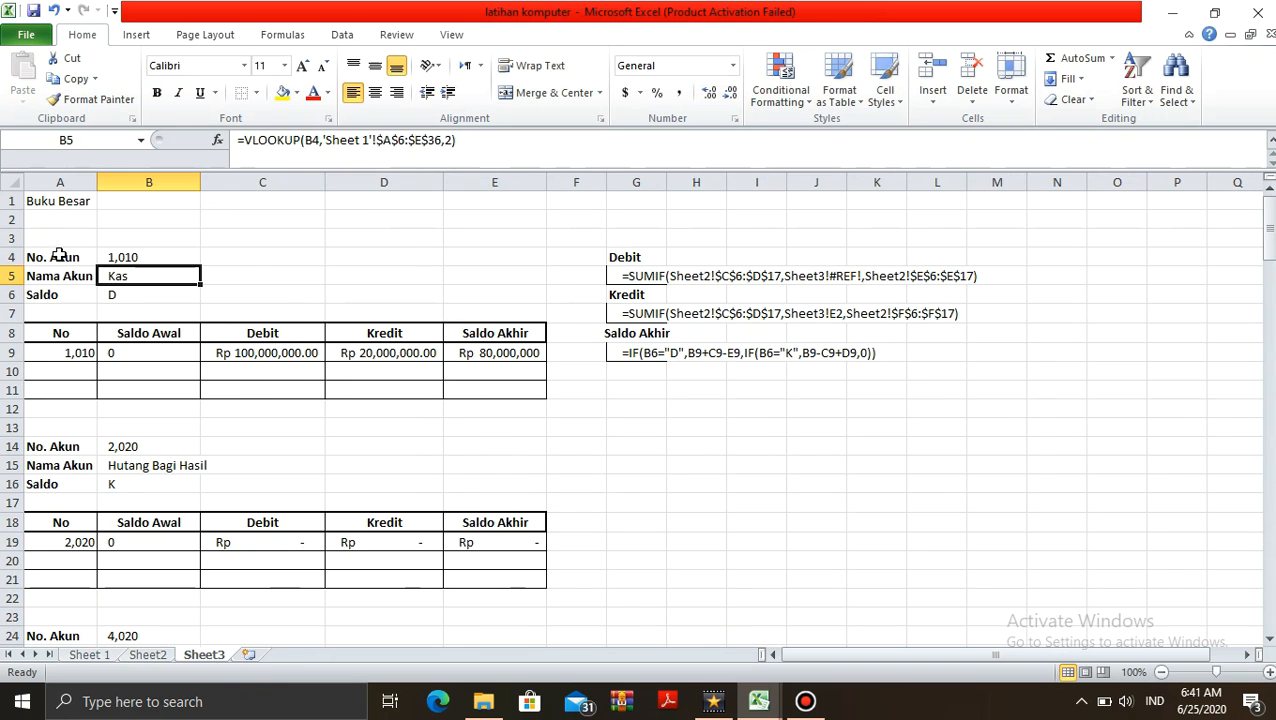
{"action": "key", "text": "Up"}
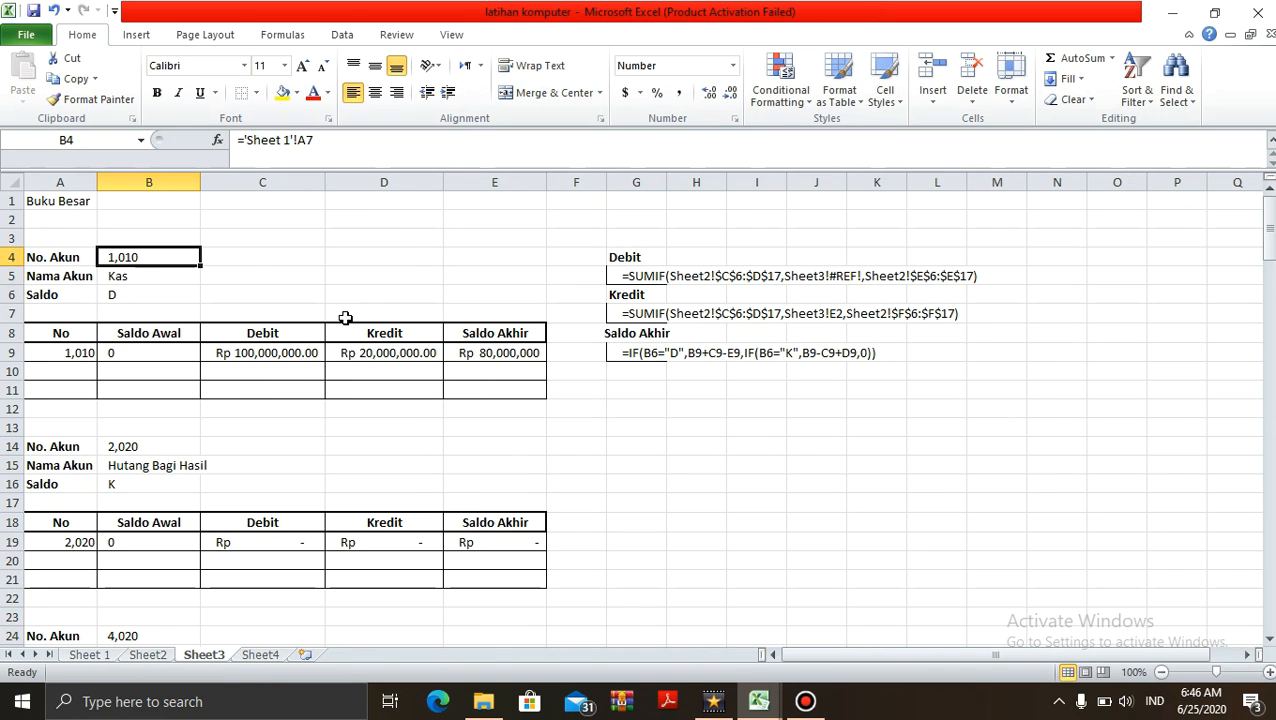
Check the Kas row on Sheet 1 and change the second ledger's No. Akun in Sheet3 B14 to reference 'Sheet 1'!A8 for Bank
{"action": "left_click", "coordinate": [89, 655]}
{"action": "left_click_drag", "start_coordinate": [64, 259], "coordinate": [142, 265]}
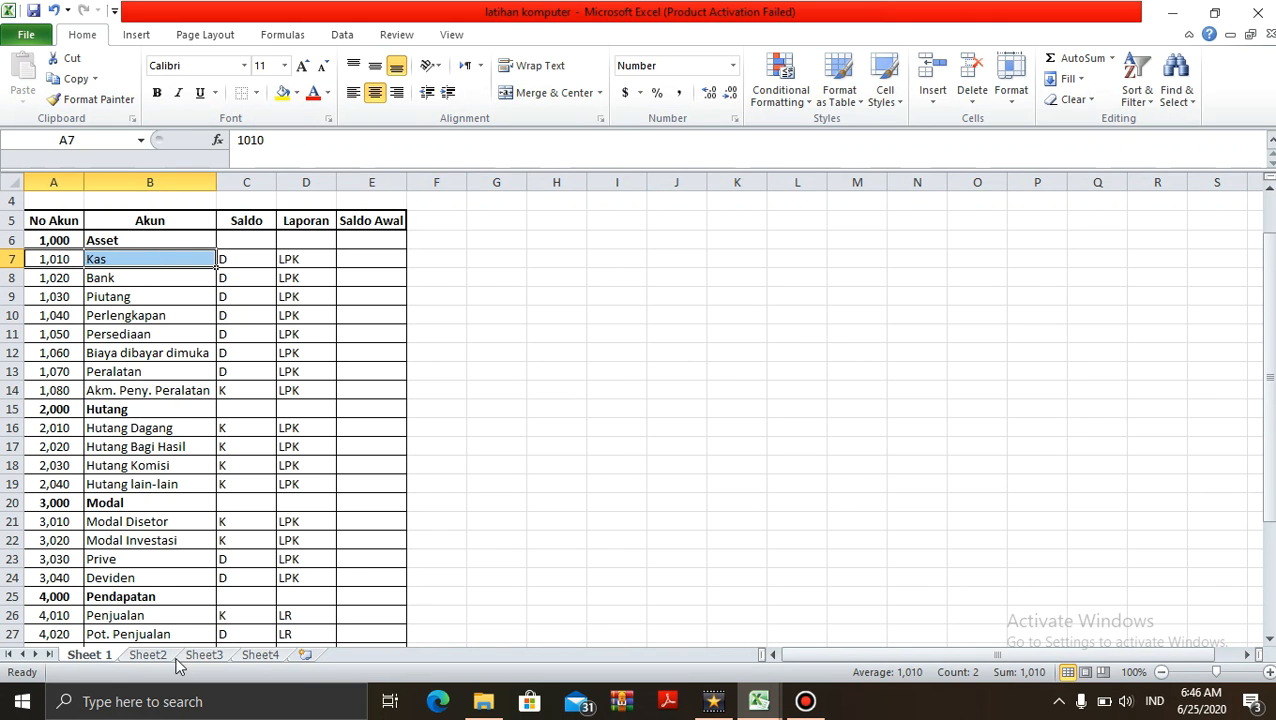
{"action": "left_click", "coordinate": [258, 656]}
{"action": "left_click", "coordinate": [216, 653]}
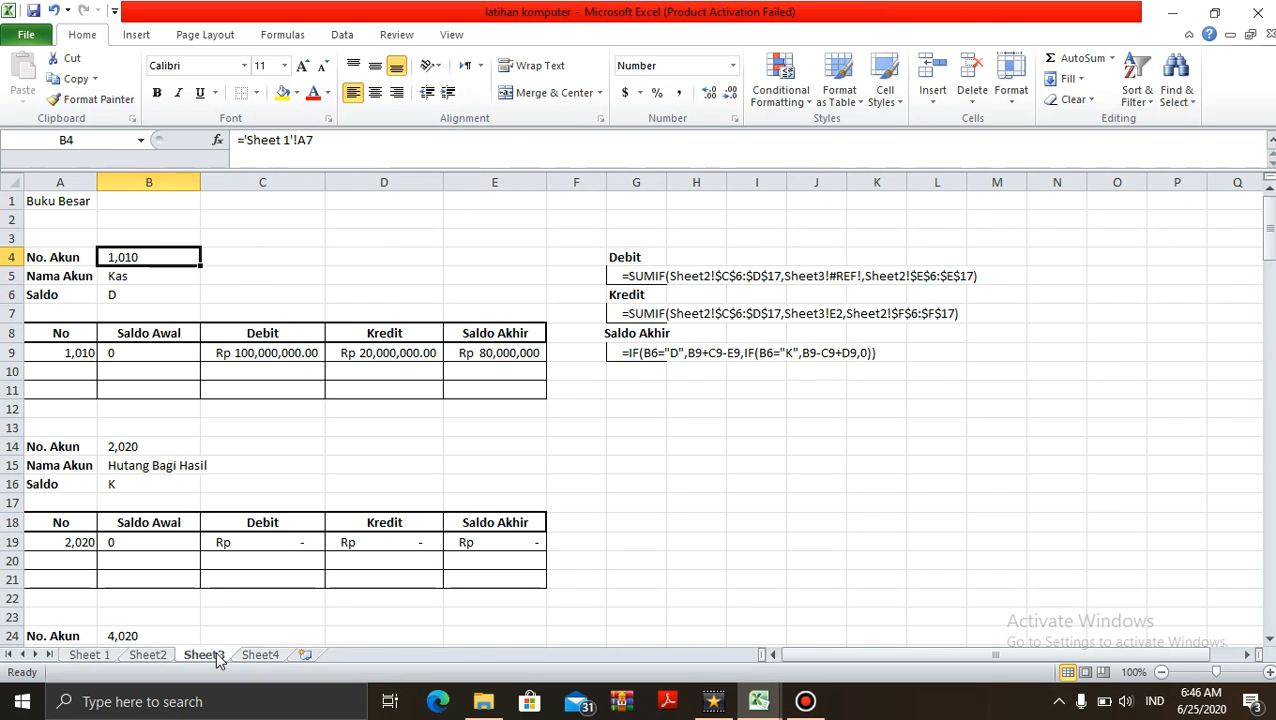
{"action": "key", "text": "Down"}
{"action": "key", "text": "Down"}
{"action": "key", "text": "Down"}
{"action": "key", "text": "Down"}
{"action": "key", "text": "Down"}
{"action": "key", "text": "Down"}
{"action": "key", "text": "Down"}
{"action": "key", "text": "Down"}
{"action": "key", "text": "Down"}
{"action": "key", "text": "Down"}
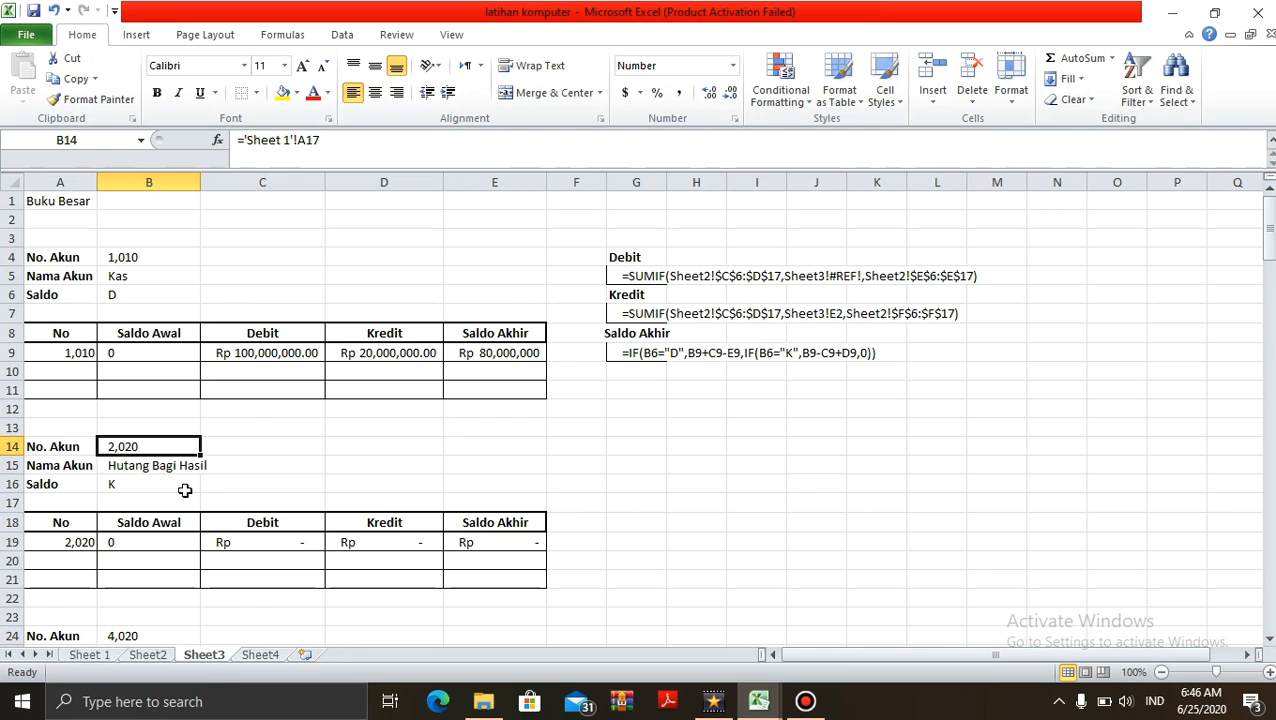
{"action": "left_click", "coordinate": [341, 146]}
{"action": "key", "text": "BackSpace"}
{"action": "type", "text": "8"}
{"action": "key", "text": "Return"}
Change the third ledger's No. Akun in B24 to reference 'Sheet 1'!A9 for the Piutang account
{"action": "key", "text": "Down"}
{"action": "key", "text": "Down"}
{"action": "key", "text": "Down"}
{"action": "key", "text": "Down"}
{"action": "key", "text": "Down"}
{"action": "key", "text": "Down"}
{"action": "key", "text": "Down"}
{"action": "key", "text": "Down"}
{"action": "key", "text": "Down"}
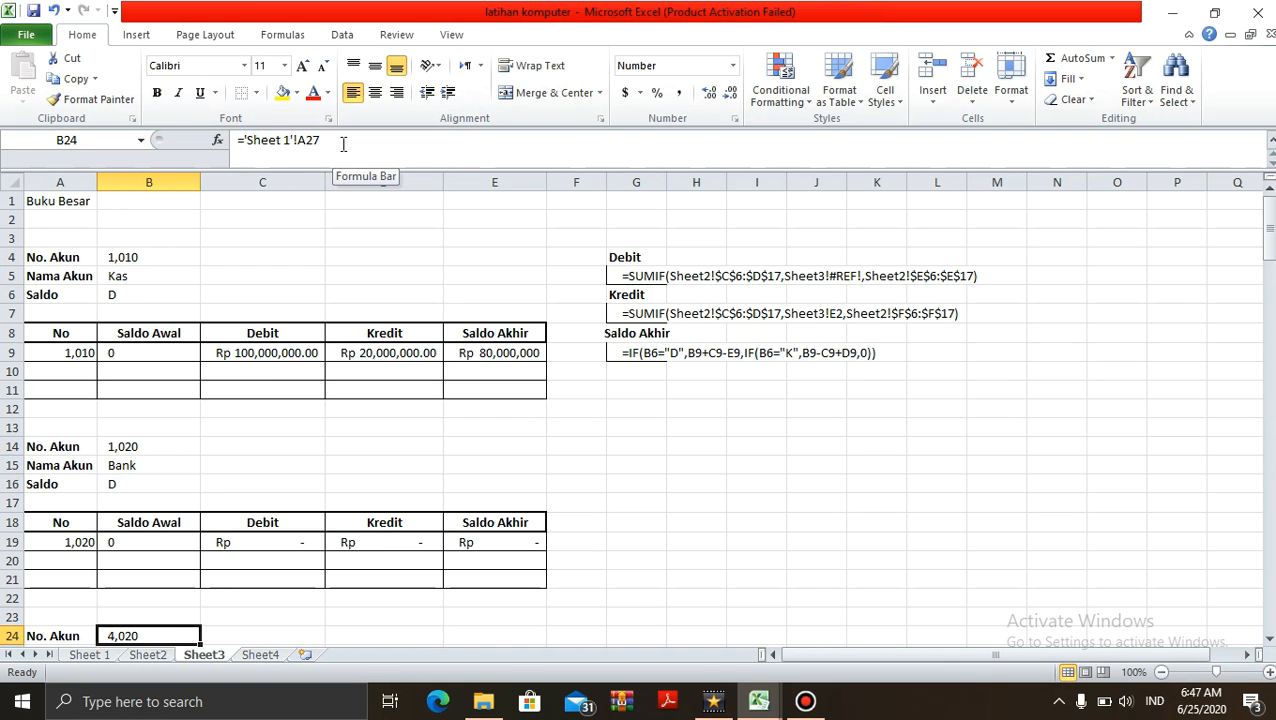
{"action": "left_click", "coordinate": [343, 144]}
{"action": "key", "text": "BackSpace"}
{"action": "key", "text": "BackSpace"}
{"action": "key", "text": "Return"}
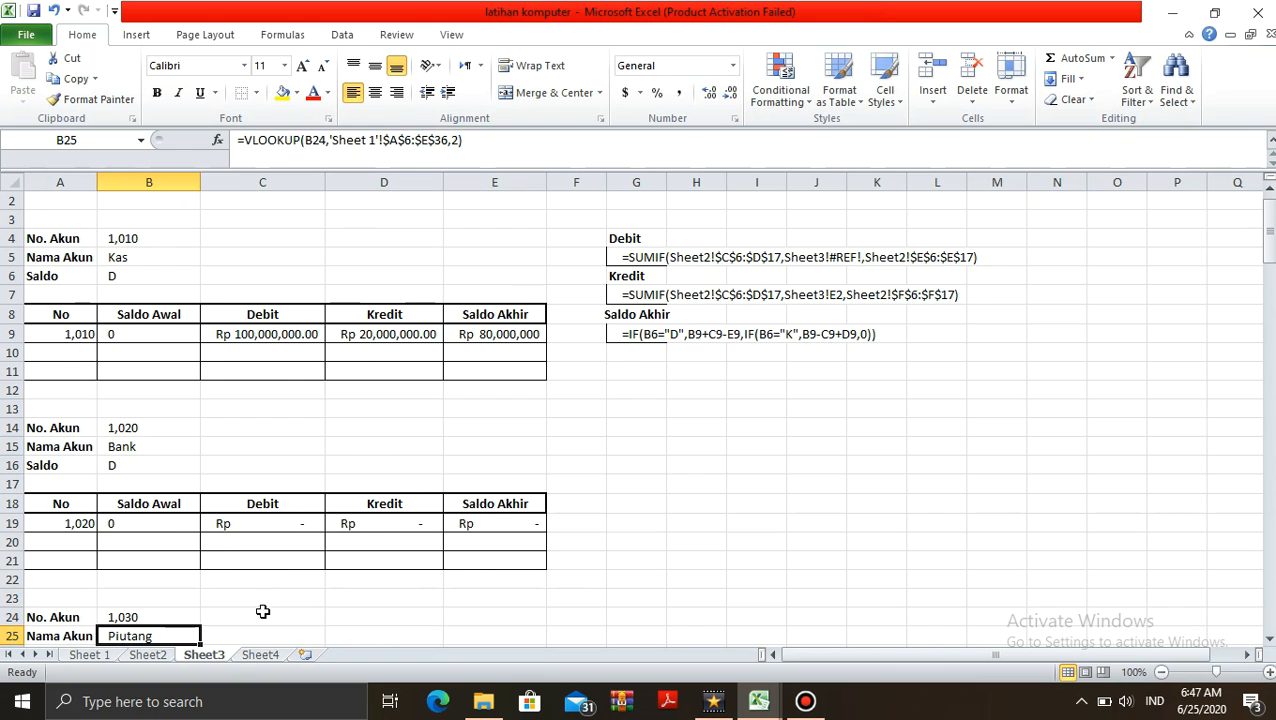
Review the full account list on Sheet 1, from the Asset group through the Beban accounts, with its Saldo and Laporan columns
{"action": "left_click", "coordinate": [86, 654]}
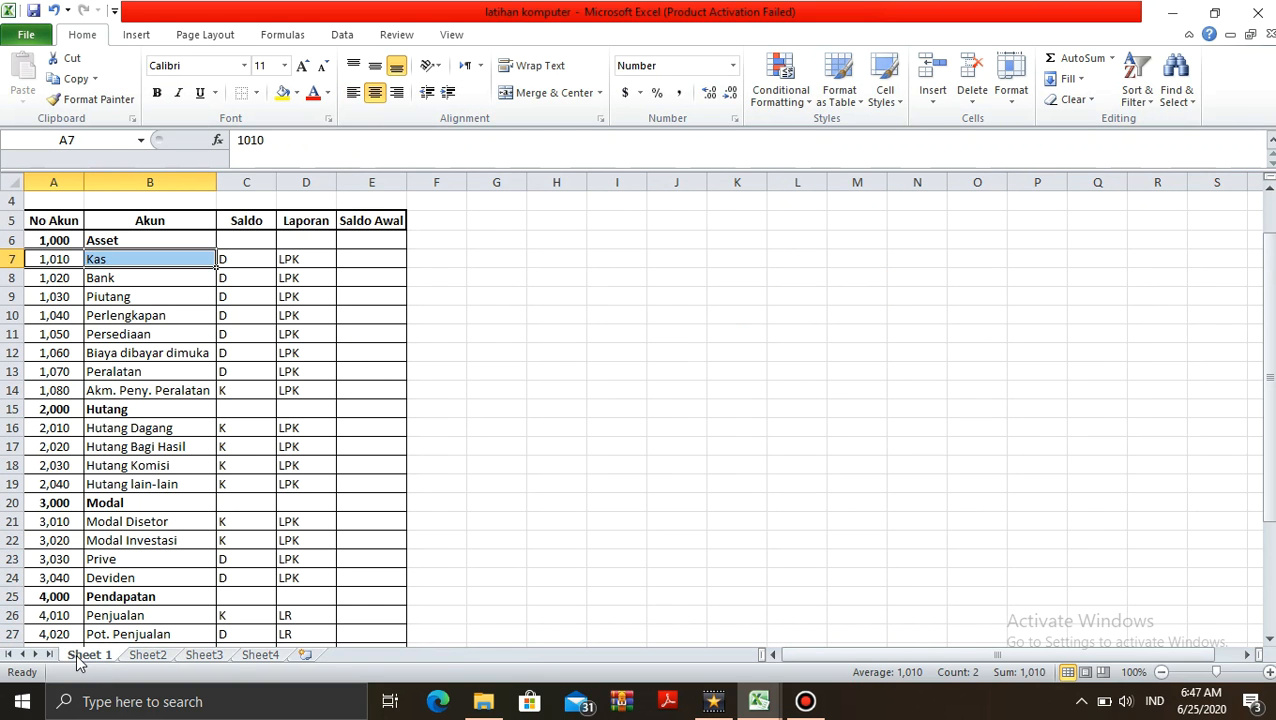
{"action": "left_click", "coordinate": [171, 452]}
{"action": "key", "text": "Up"}
{"action": "key", "text": "Up"}
{"action": "key", "text": "Up"}
{"action": "key", "text": "Up"}
{"action": "key", "text": "Up"}
{"action": "key", "text": "Up"}
{"action": "key", "text": "Up"}
{"action": "key", "text": "Up"}
{"action": "key", "text": "Up"}
{"action": "key", "text": "Up"}
{"action": "key", "text": "Up"}
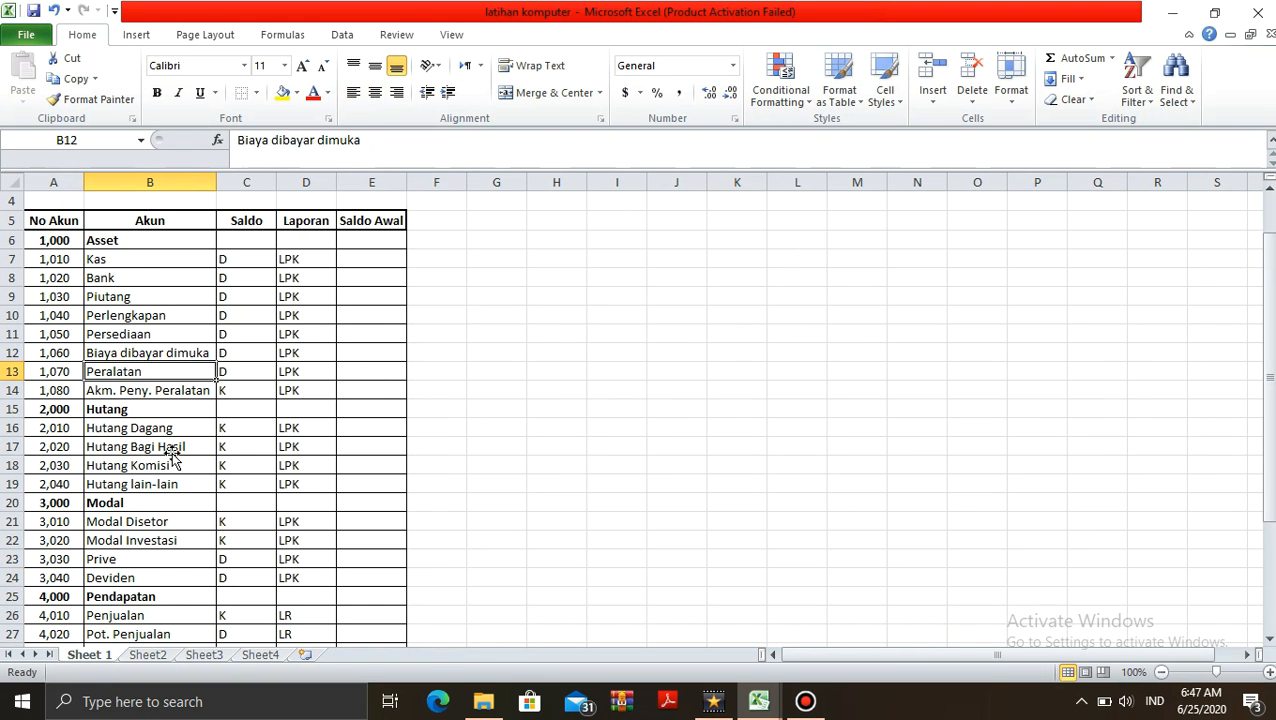
{"action": "key", "text": "Left"}
{"action": "key", "text": "shift+Right"}
{"action": "key", "text": "shift+Right"}
{"action": "key", "text": "shift+Right"}
{"action": "key", "text": "shift+Up"}
{"action": "key", "text": "shift+Down"}
{"action": "key", "text": "shift+Down"}
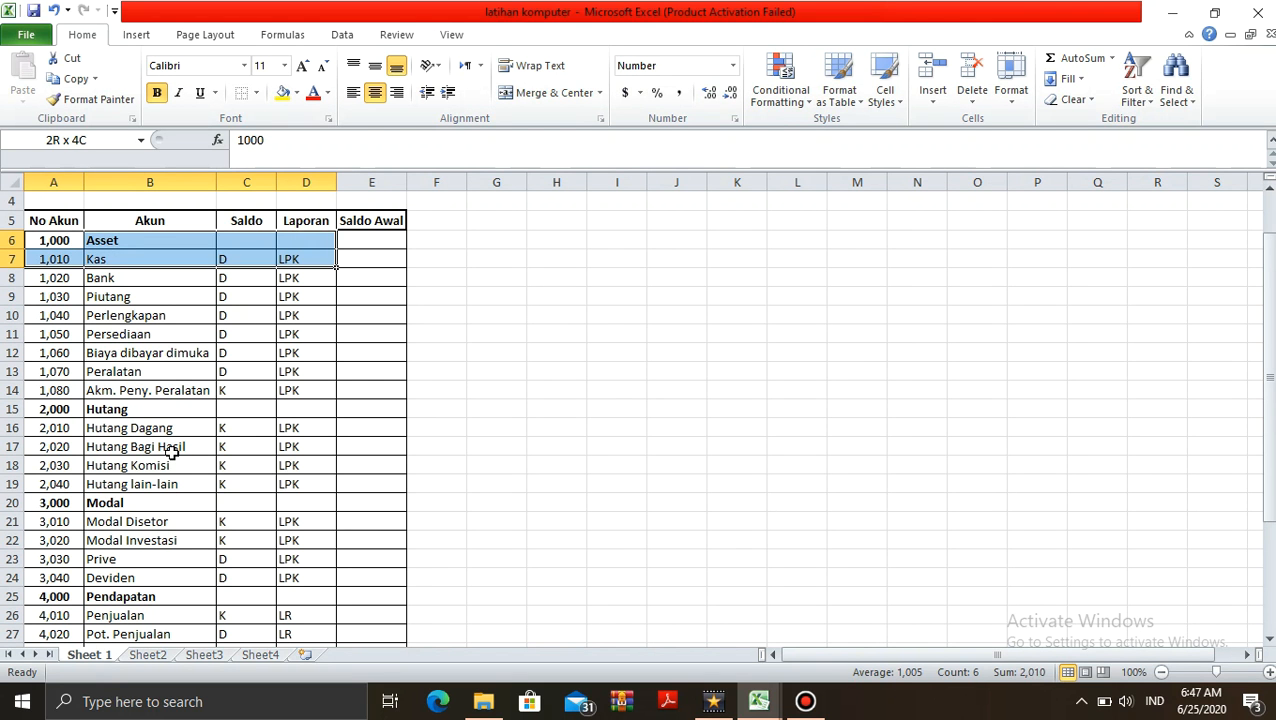
{"action": "key", "text": "shift+Down"}
{"action": "key", "text": "shift+Down"}
{"action": "key", "text": "shift+Down"}
{"action": "key", "text": "shift+Down"}
{"action": "key", "text": "shift+Down"}
{"action": "key", "text": "shift+Down"}
{"action": "key", "text": "shift+Down"}
{"action": "key", "text": "shift+Down"}
{"action": "key", "text": "shift+Down"}
{"action": "key", "text": "shift+Down"}
{"action": "key", "text": "shift+Down"}
{"action": "key", "text": "shift+Down"}
{"action": "key", "text": "shift+Down"}
{"action": "key", "text": "shift+Down"}
{"action": "key", "text": "shift+Down"}
{"action": "key", "text": "shift+Down"}
{"action": "key", "text": "shift+Down"}
{"action": "key", "text": "shift+Down"}
{"action": "key", "text": "shift+Down"}
{"action": "key", "text": "shift+Down"}
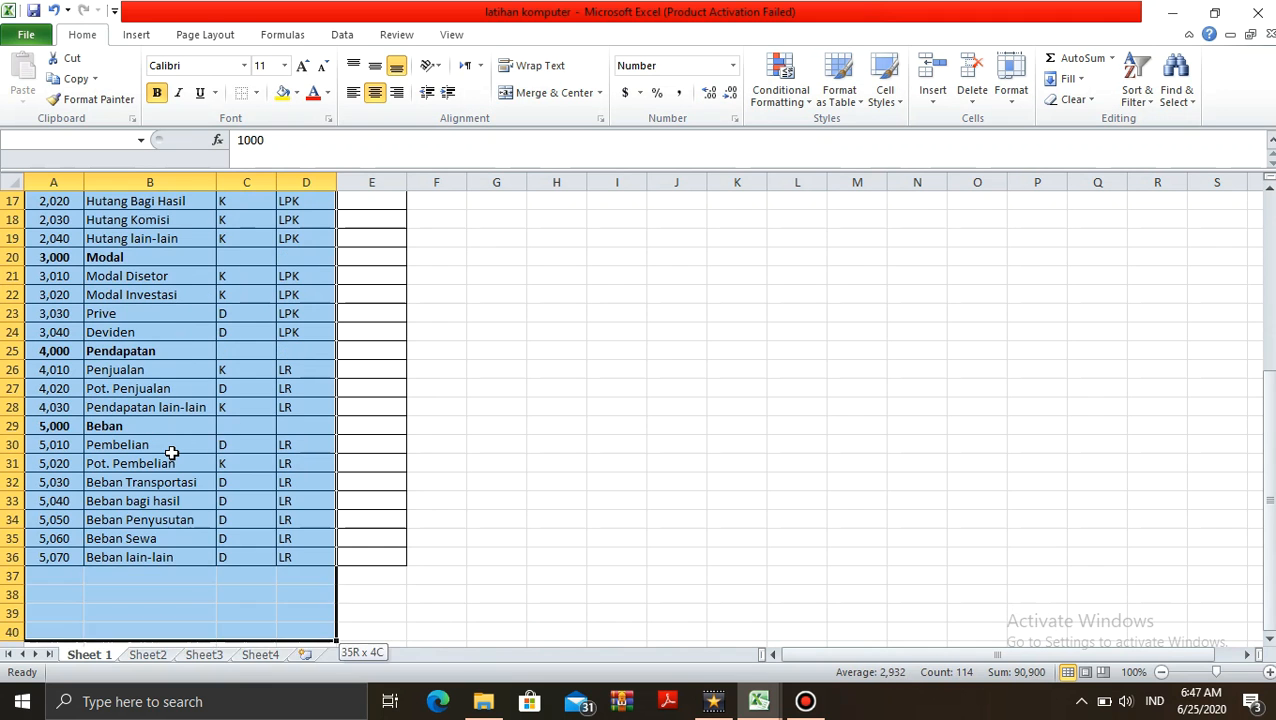
{"action": "key", "text": "shift+Up"}
{"action": "key", "text": "shift+Up"}
{"action": "key", "text": "shift+Up"}
{"action": "key", "text": "shift+Up"}
{"action": "key", "text": "shift+Up"}
{"action": "key", "text": "shift+Up"}
{"action": "key", "text": "shift+Up"}
{"action": "key", "text": "shift+Up"}
{"action": "key", "text": "Up"}
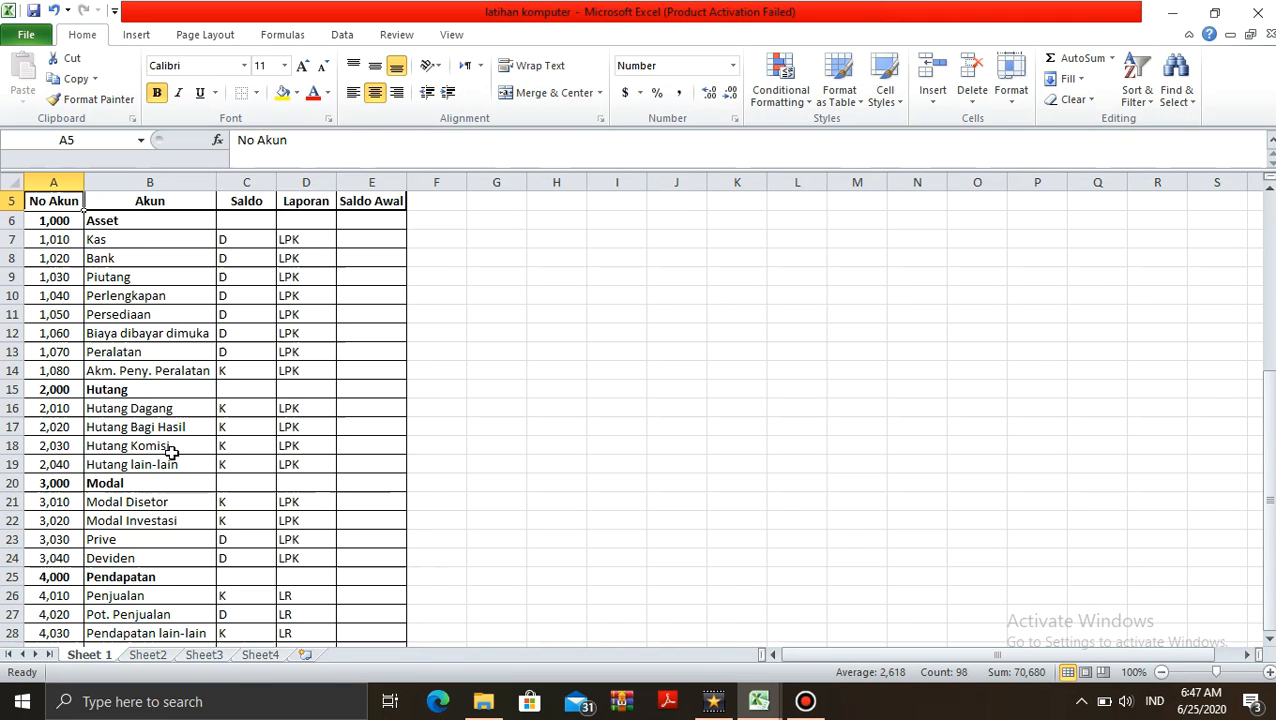
Examine the Hutang and Modal group heading rows on Sheet 1 and the account order from Akm. Peny. Peralatan to Hutang Dagang
{"action": "key", "text": "Down"}
{"action": "key", "text": "Down"}
{"action": "key", "text": "Down"}
{"action": "key", "text": "Down"}
{"action": "key", "text": "Down"}
{"action": "key", "text": "Down"}
{"action": "key", "text": "Down"}
{"action": "key", "text": "Down"}
{"action": "key", "text": "Down"}
{"action": "key", "text": "Down"}
{"action": "key", "text": "shift+Right"}
{"action": "key", "text": "Down"}
{"action": "key", "text": "Down"}
{"action": "key", "text": "Down"}
{"action": "key", "text": "Down"}
{"action": "key", "text": "Down"}
{"action": "key", "text": "shift+Right"}
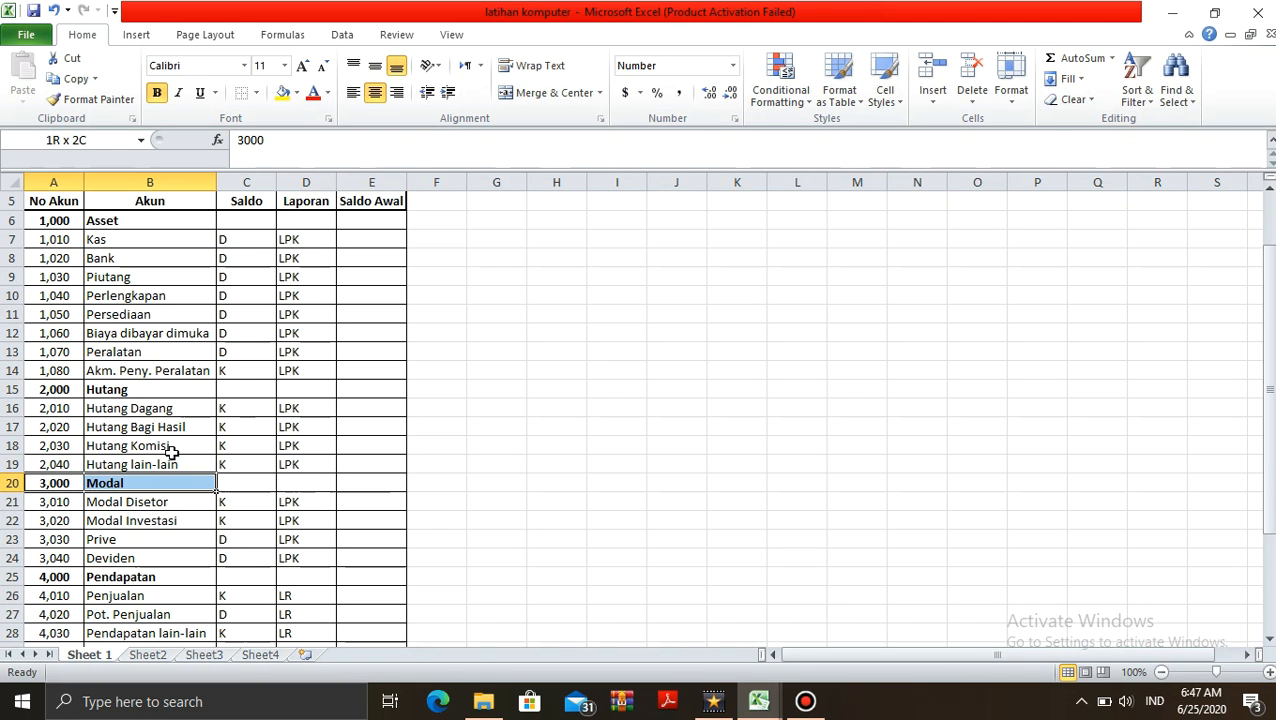
{"action": "key", "text": "Up"}
{"action": "key", "text": "Up"}
{"action": "key", "text": "Up"}
{"action": "key", "text": "Up"}
{"action": "key", "text": "Up"}
{"action": "key", "text": "Up"}
{"action": "key", "text": "Right"}
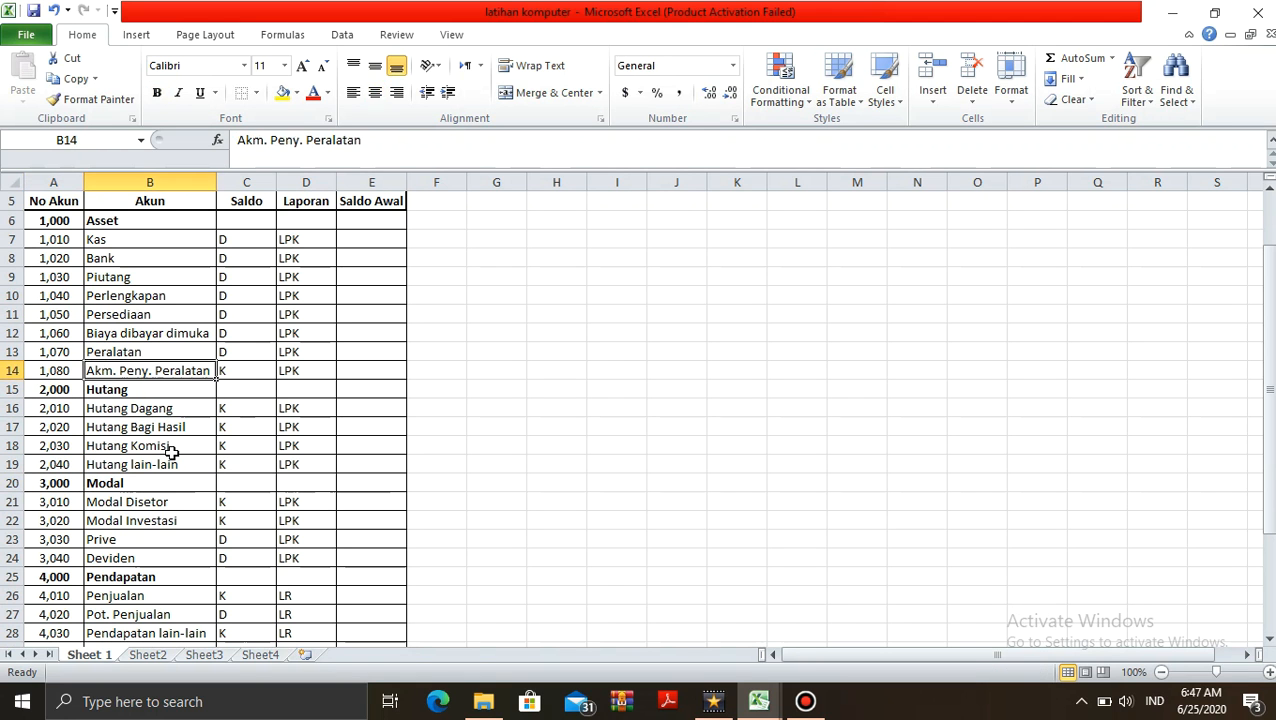
{"action": "key", "text": "Down"}
{"action": "key", "text": "Down"}
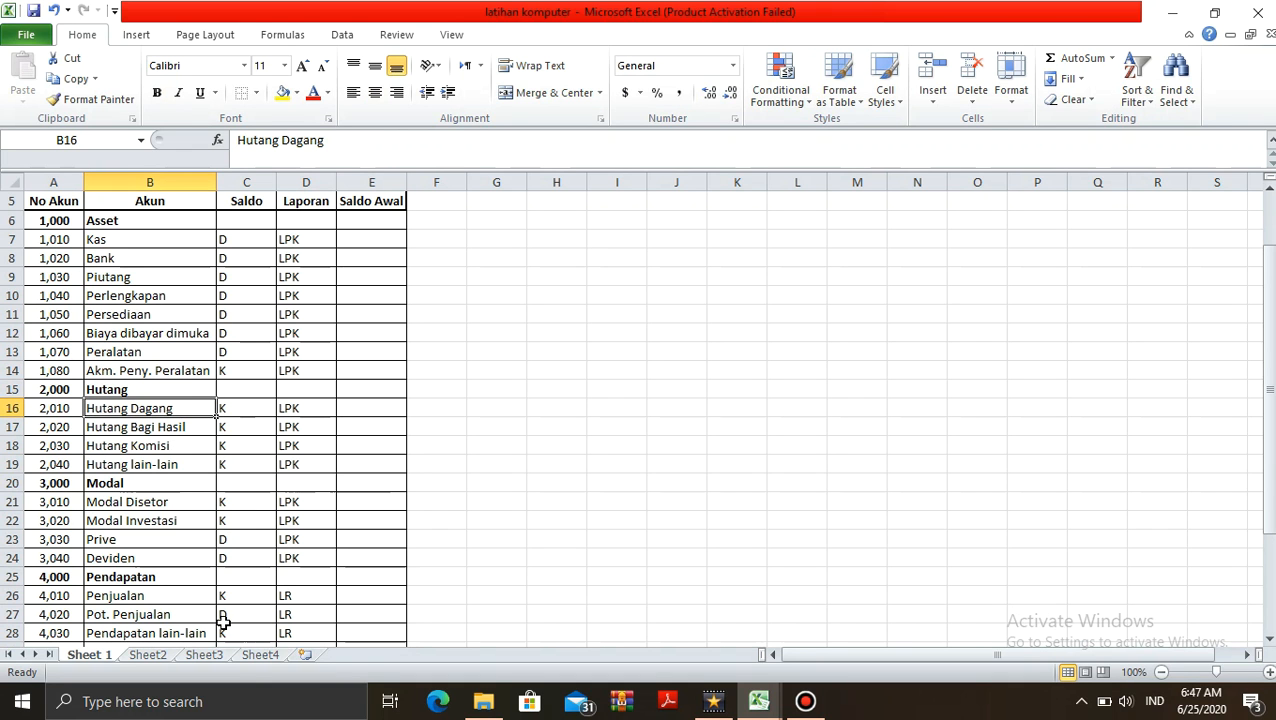
Merge and center the Buku Besar title on Sheet3 across A1:E2
{"action": "left_click", "coordinate": [204, 655]}
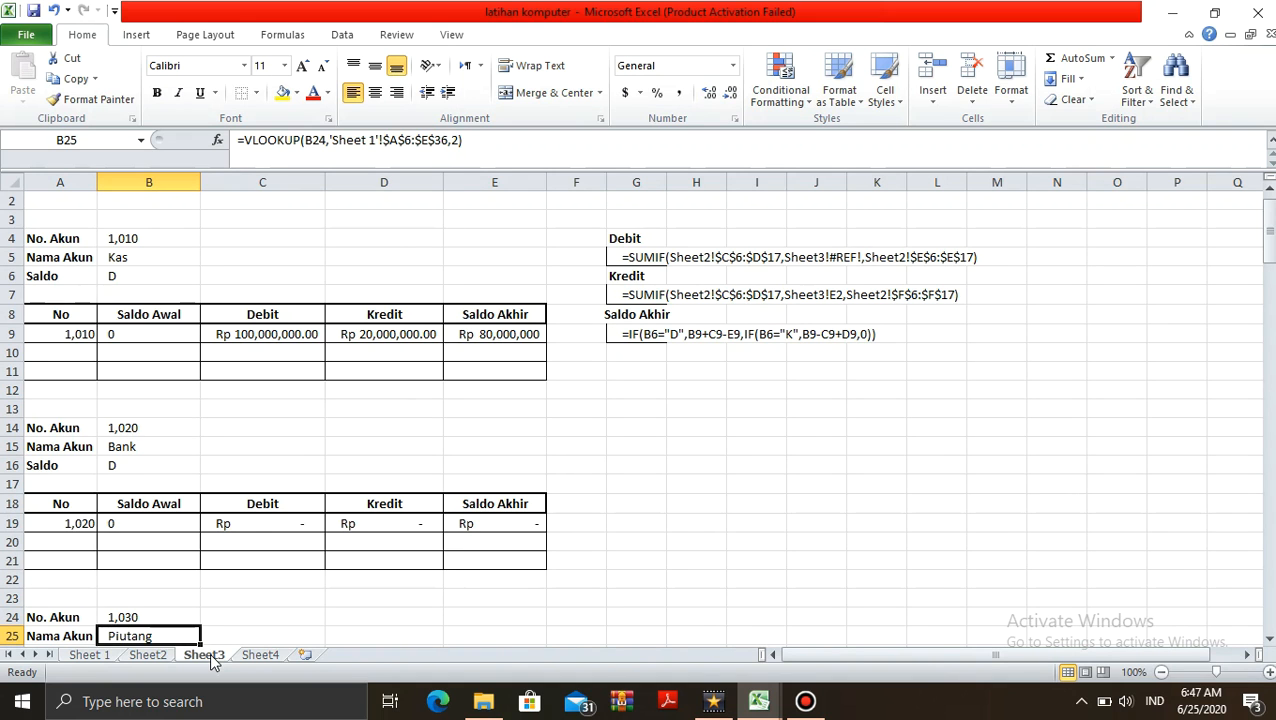
{"action": "left_click", "coordinate": [366, 440]}
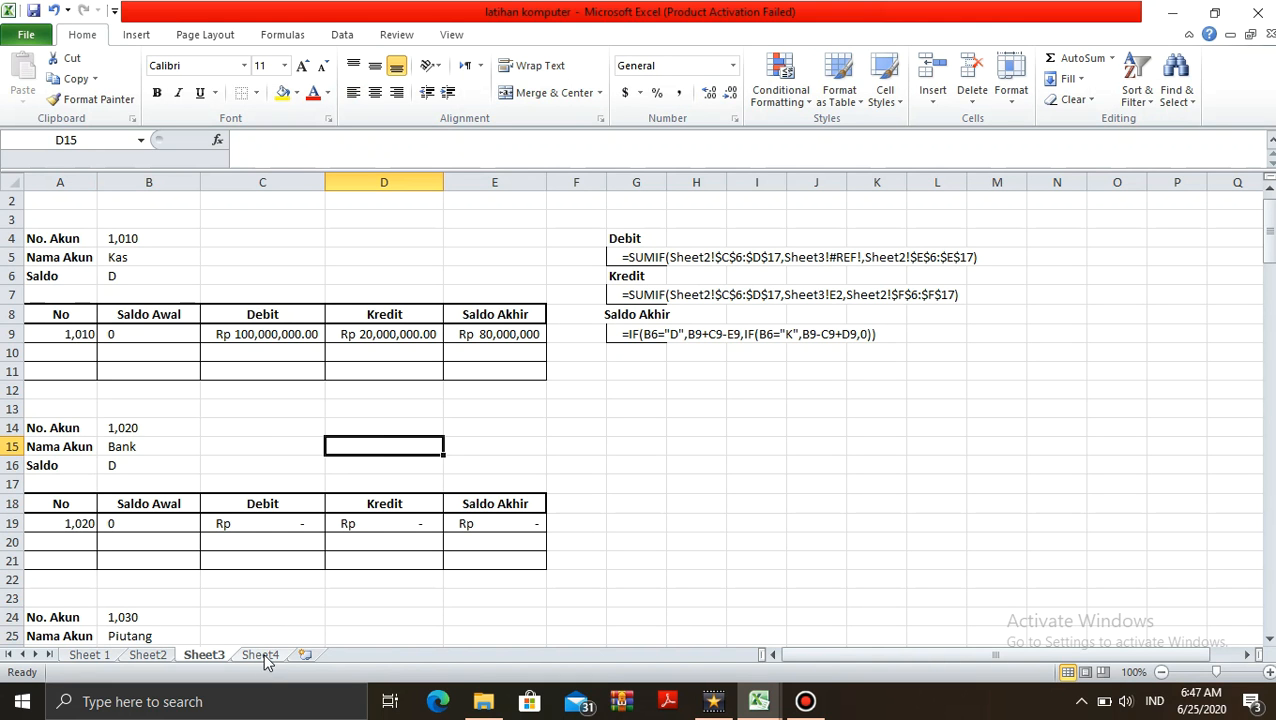
{"action": "key", "text": "Right"}
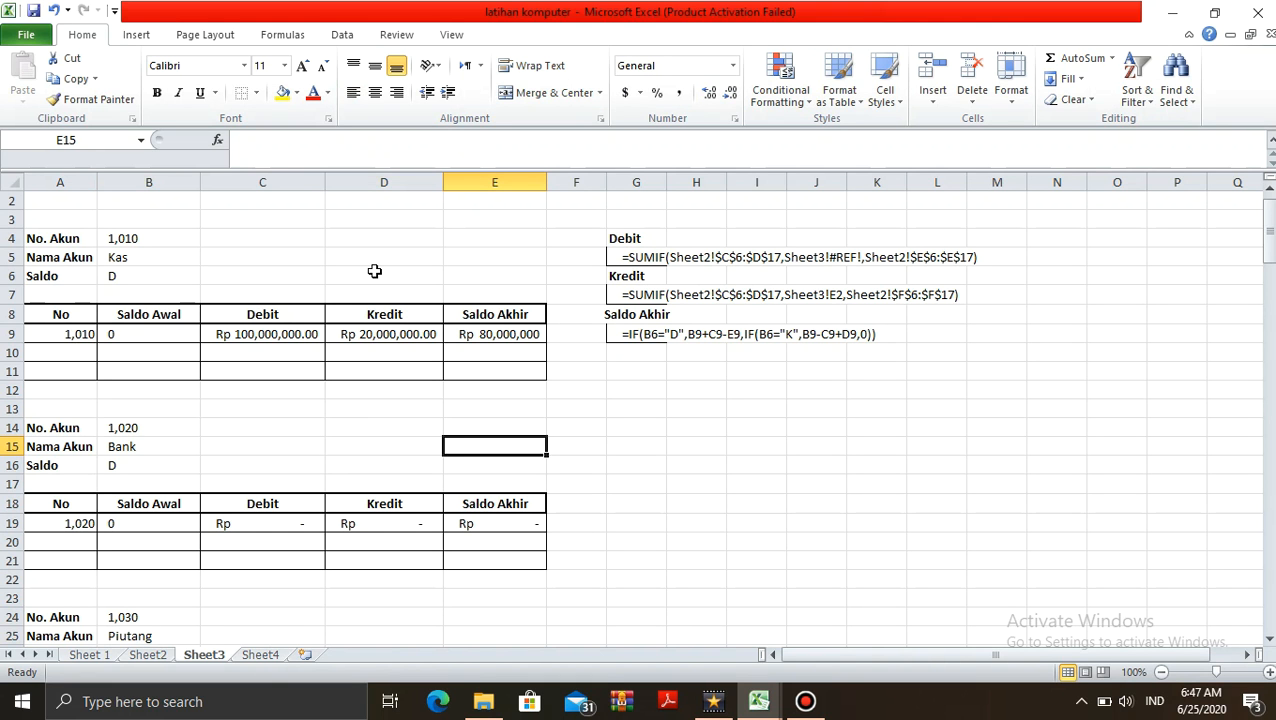
{"action": "key", "text": "Up"}
{"action": "key", "text": "Up"}
{"action": "key", "text": "Up"}
{"action": "key", "text": "Up"}
{"action": "key", "text": "Up"}
{"action": "key", "text": "Up"}
{"action": "key", "text": "Up"}
{"action": "key", "text": "Up"}
{"action": "key", "text": "Up"}
{"action": "key", "text": "Up"}
{"action": "key", "text": "Up"}
{"action": "key", "text": "Up"}
{"action": "key", "text": "Up"}
{"action": "key", "text": "Up"}
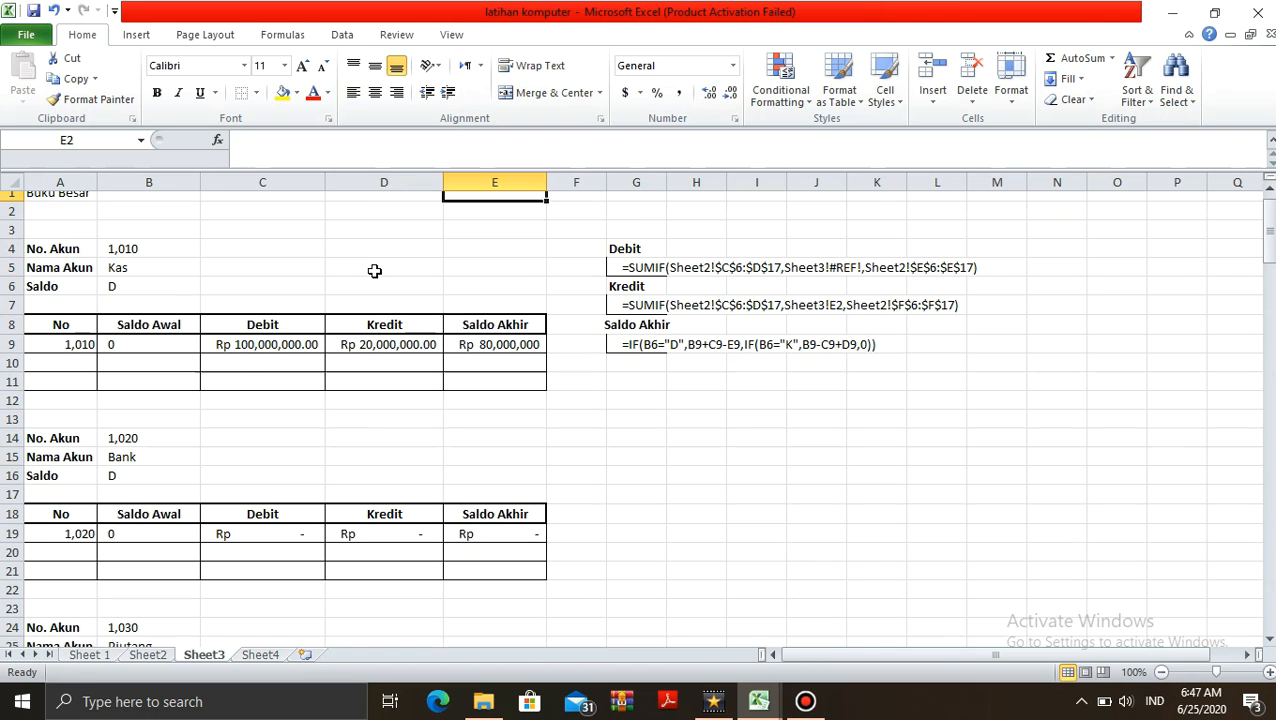
{"action": "key", "text": "Left"}
{"action": "key", "text": "Left"}
{"action": "key", "text": "Left"}
{"action": "key", "text": "Left"}
{"action": "key", "text": "shift+Right"}
{"action": "key", "text": "shift+Right"}
{"action": "key", "text": "shift+Right"}
{"action": "key", "text": "shift+Right"}
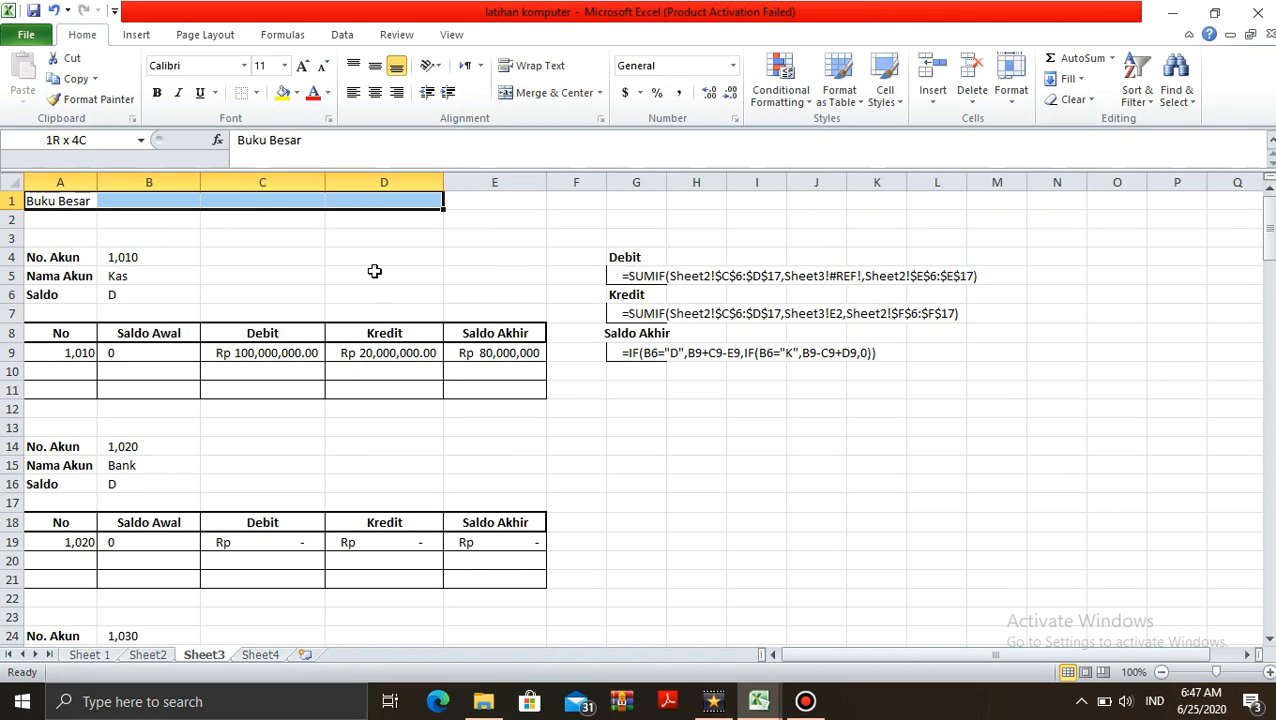
{"action": "key", "text": "shift+Down"}
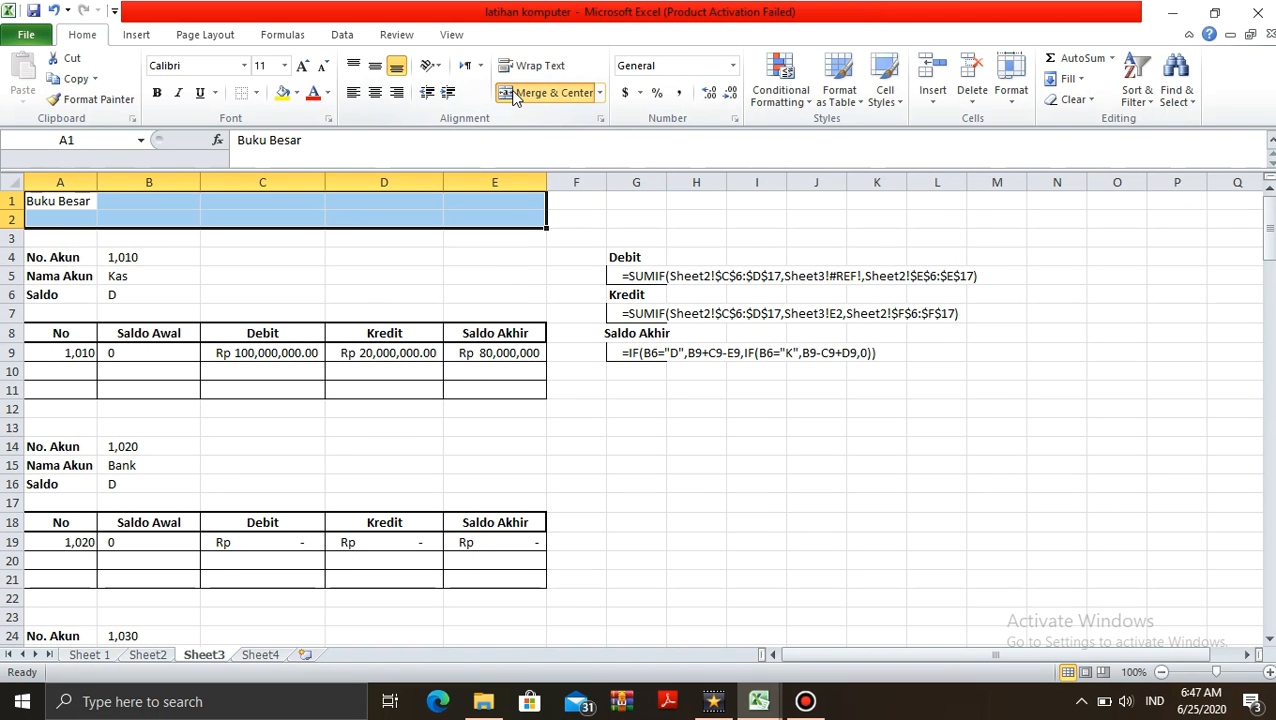
{"action": "left_click", "coordinate": [548, 92]}
Align the Buku Besar title vertically in the middle, enlarge its font by three increments and make it bold
{"action": "left_click", "coordinate": [375, 66]}
{"action": "left_click", "coordinate": [304, 66]}
{"action": "left_click", "coordinate": [304, 66]}
{"action": "left_click", "coordinate": [304, 66]}
{"action": "left_click", "coordinate": [156, 93]}
{"action": "left_click", "coordinate": [317, 240]}
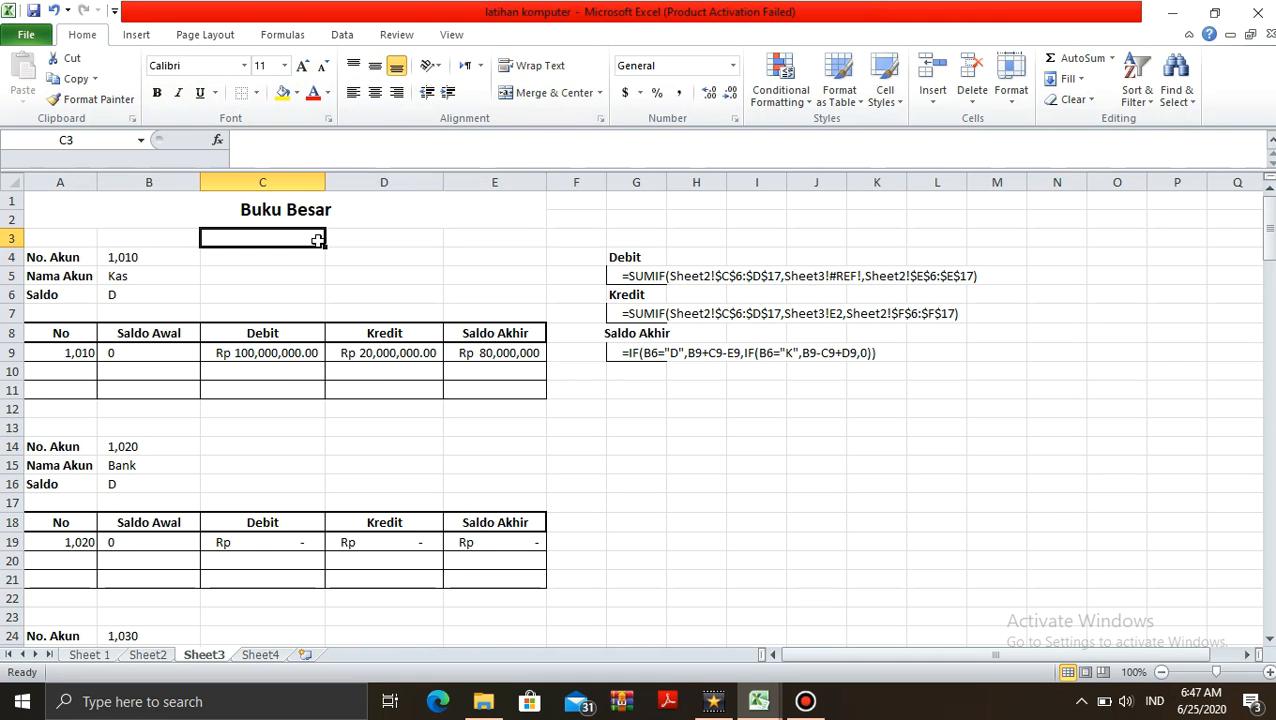
With Sheet4 ready as destination, switch to the april - juli report workbook and copy the Neraca lajur table header A5:N6
{"action": "left_click", "coordinate": [259, 655]}
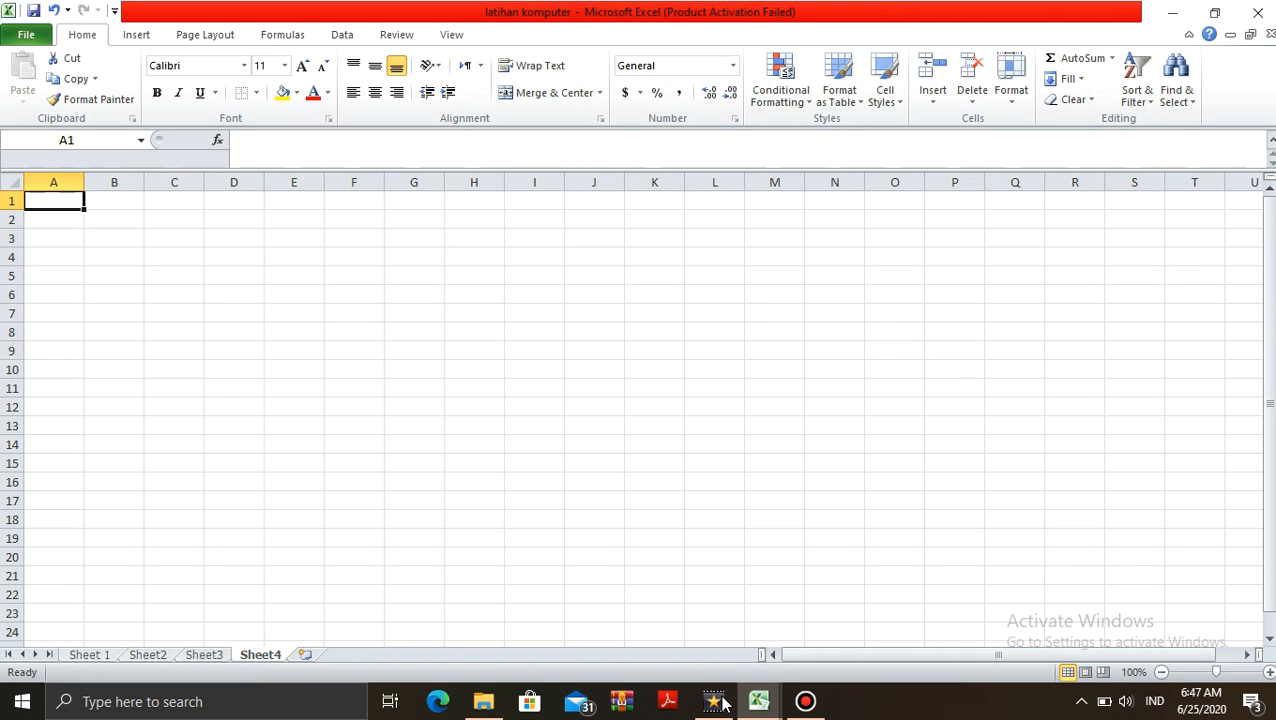
{"action": "left_click", "coordinate": [759, 702]}
{"action": "left_click", "coordinate": [847, 622]}
{"action": "key", "text": "Up"}
{"action": "key", "text": "Up"}
{"action": "key", "text": "Up"}
{"action": "key", "text": "Up"}
{"action": "key", "text": "Up"}
{"action": "key", "text": "Up"}
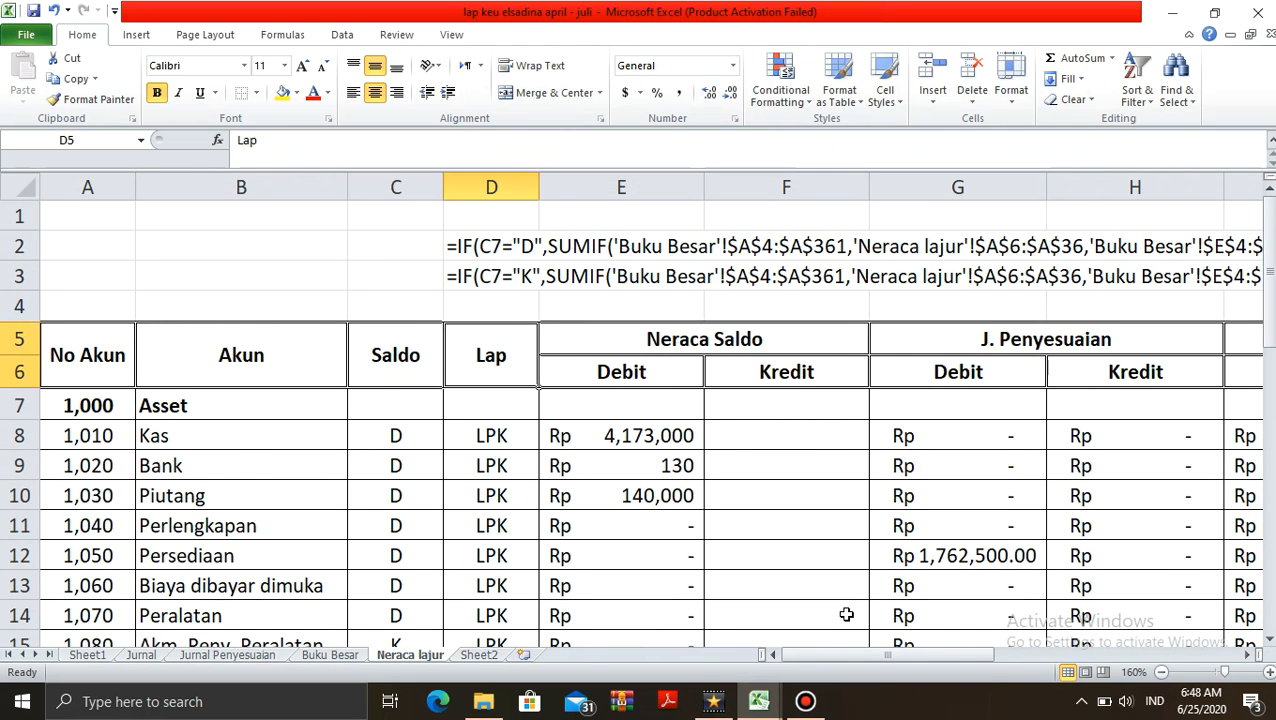
{"action": "key", "text": "Left"}
{"action": "key", "text": "Left"}
{"action": "key", "text": "Left"}
{"action": "key", "text": "Left"}
{"action": "key", "text": "shift+Right"}
{"action": "key", "text": "shift+Right"}
{"action": "key", "text": "shift+Right"}
{"action": "key", "text": "shift+Right"}
{"action": "key", "text": "shift+Right"}
{"action": "key", "text": "shift+Right"}
{"action": "key", "text": "shift+Right"}
{"action": "key", "text": "shift+Right"}
{"action": "key", "text": "shift+Right"}
{"action": "key", "text": "shift+Right"}
{"action": "key", "text": "shift+Right"}
{"action": "key", "text": "shift+Right"}
{"action": "key", "text": "shift+Right"}
{"action": "key", "text": "shift+Right"}
{"action": "key", "text": "shift+Right"}
{"action": "key", "text": "shift+Right"}
{"action": "key", "text": "shift+Right"}
{"action": "key", "text": "shift+Left"}
{"action": "key", "text": "shift+Left"}
{"action": "key", "text": "shift+Left"}
{"action": "key", "text": "shift+Left"}
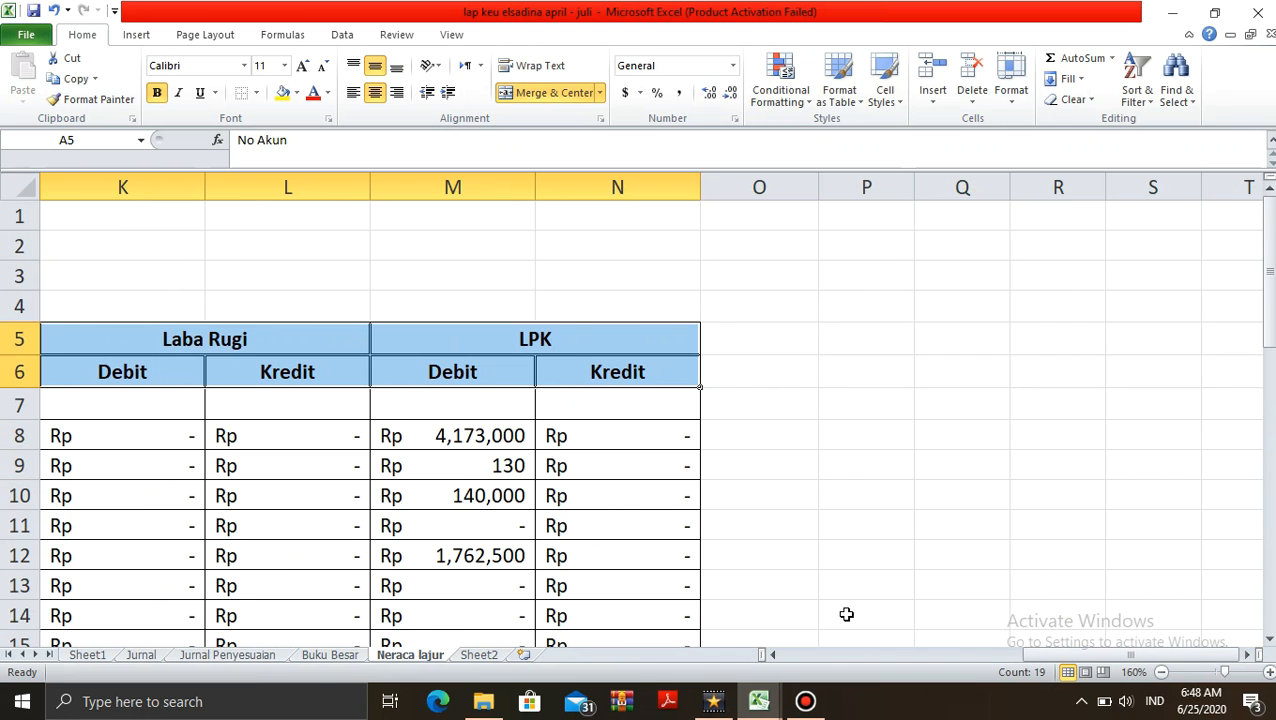
{"action": "key", "text": "ctrl+c"}
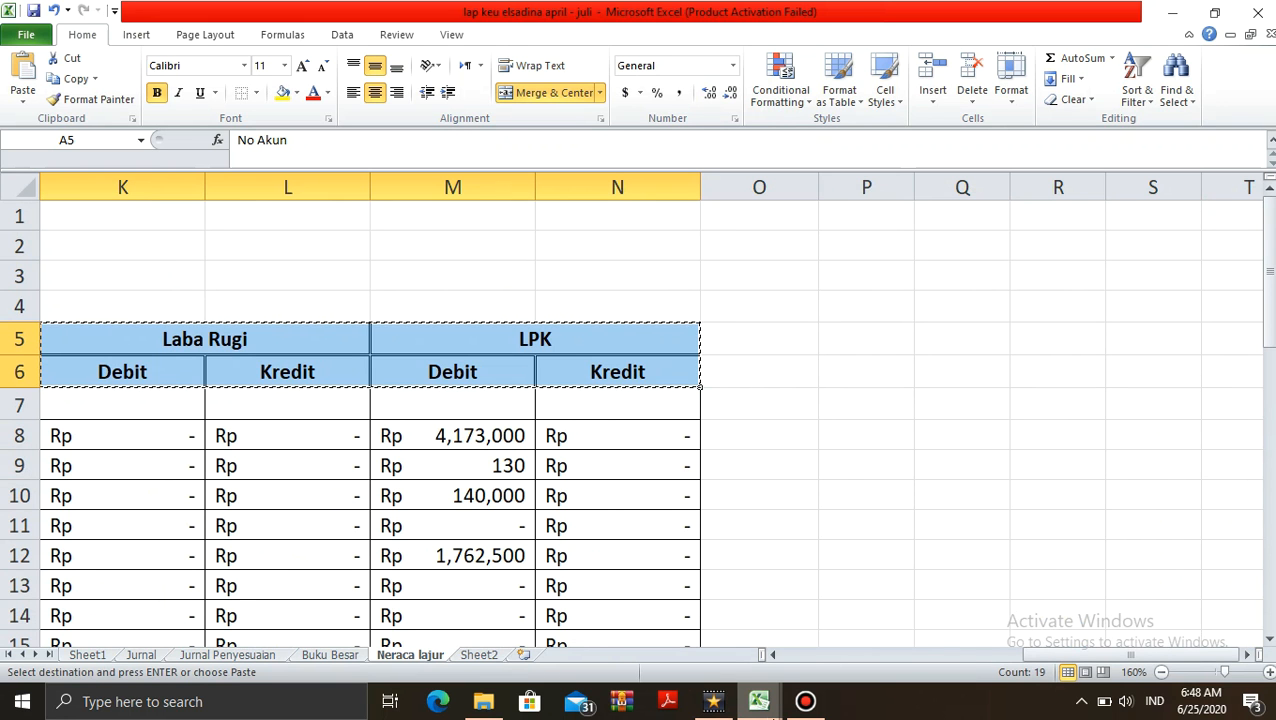
Switch back to the latihan komputer workbook and paste the copied header at A4 of Sheet4, keeping the source column widths
{"action": "mouse_move", "coordinate": [771, 706]}
{"action": "left_click", "coordinate": [672, 632]}
{"action": "key", "text": "Down"}
{"action": "key", "text": "Down"}
{"action": "key", "text": "Down"}
{"action": "key", "text": "ctrl+v"}
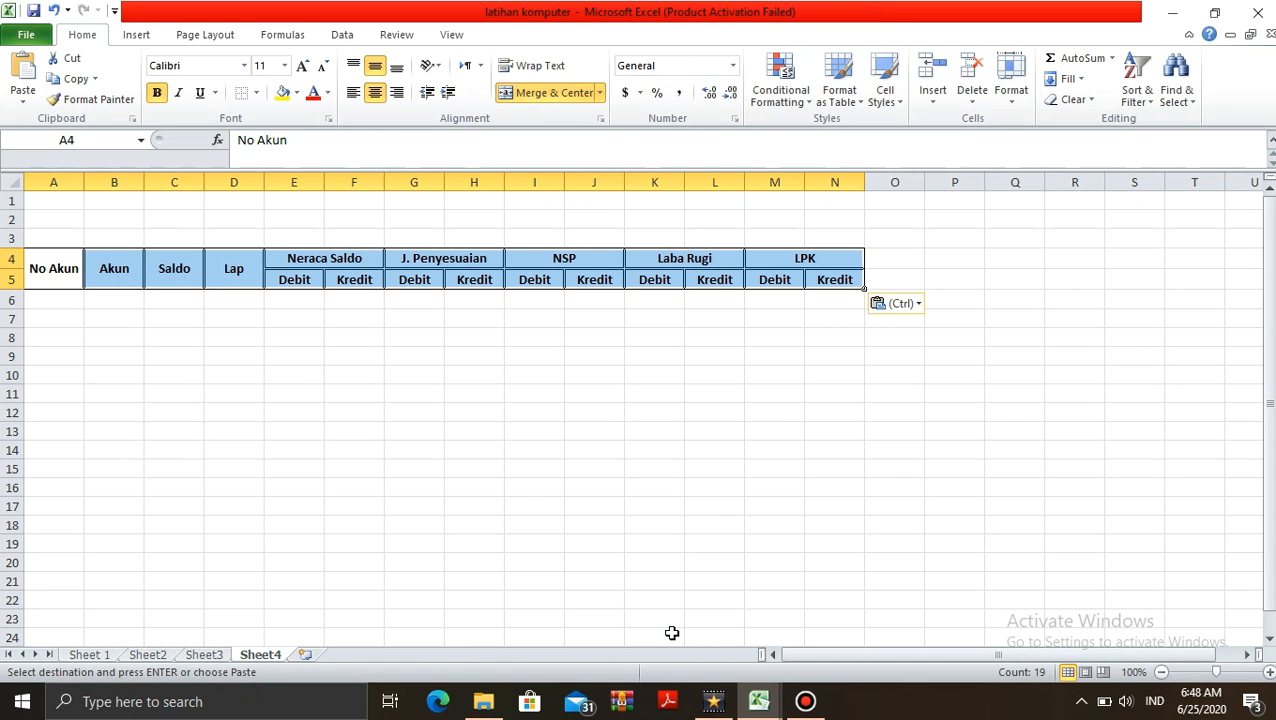
{"action": "left_click", "coordinate": [900, 305]}
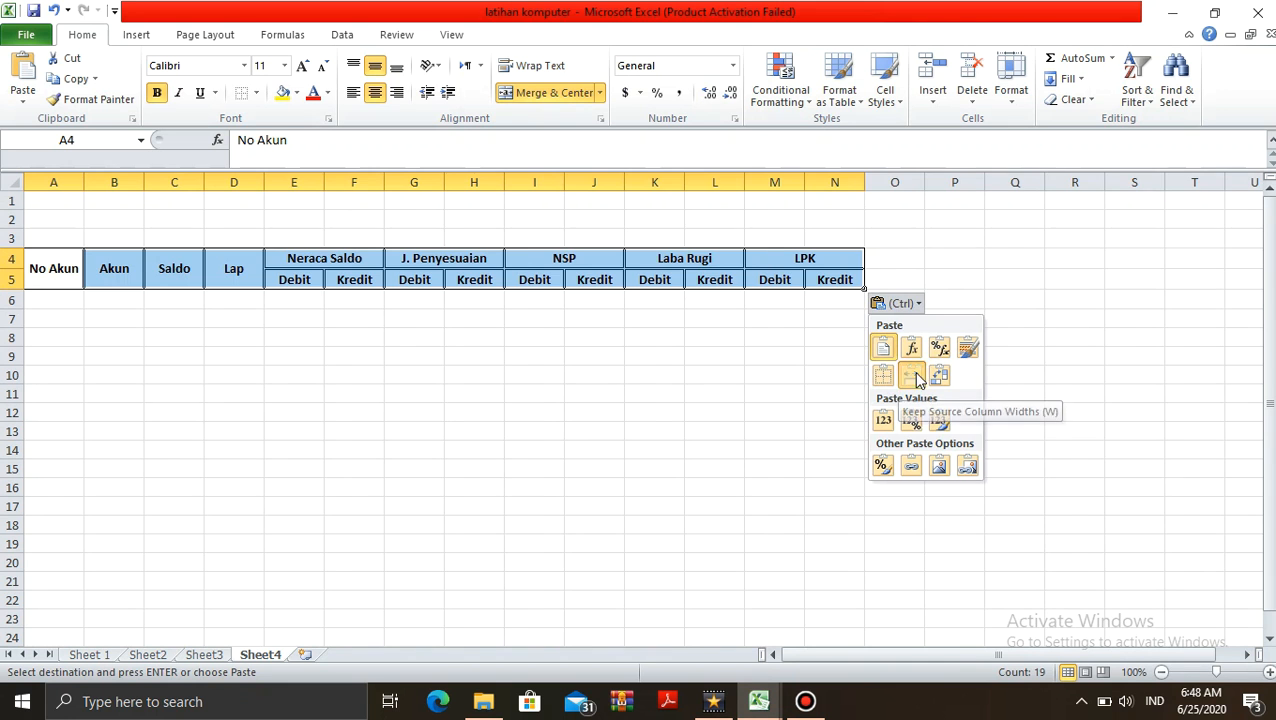
{"action": "left_click", "coordinate": [912, 374]}
Enter the title Neraca Lajur in cell A1 of Sheet4
{"action": "key", "text": "Up"}
{"action": "key", "text": "Up"}
{"action": "key", "text": "Up"}
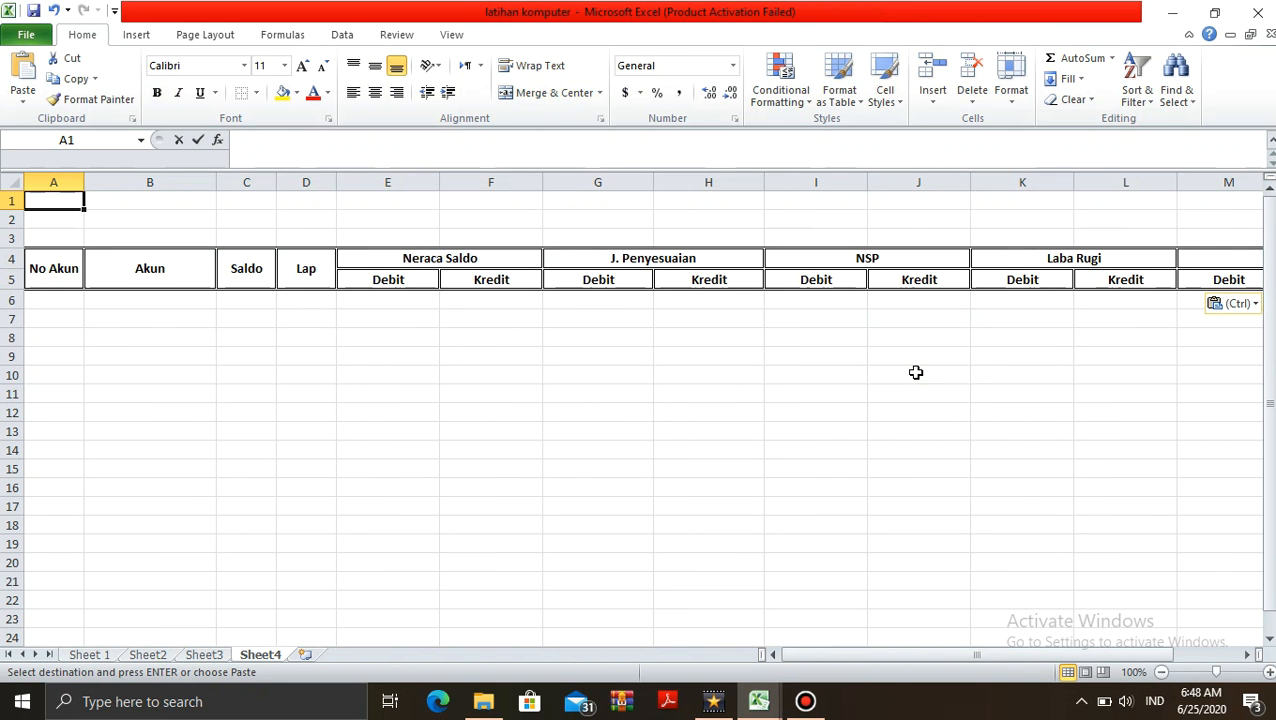
{"action": "type", "text": "Nerac"}
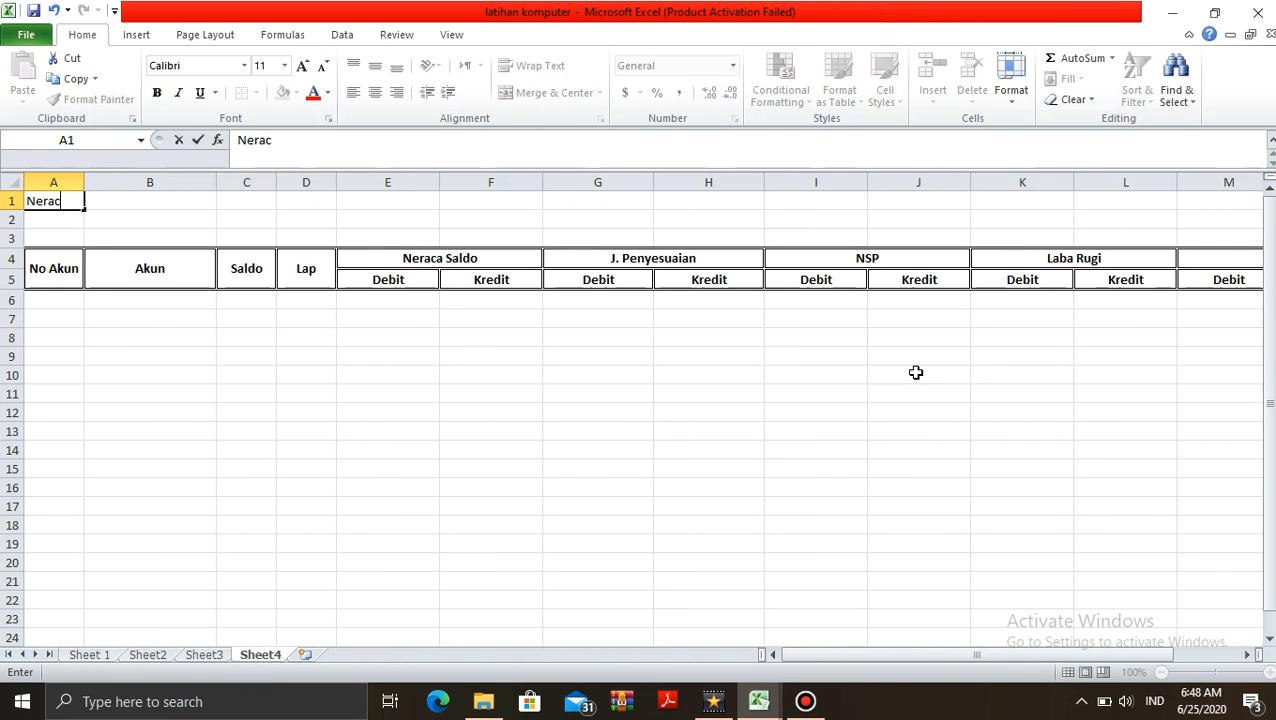
{"action": "type", "text": "a Lajur"}
{"action": "key", "text": "Return"}
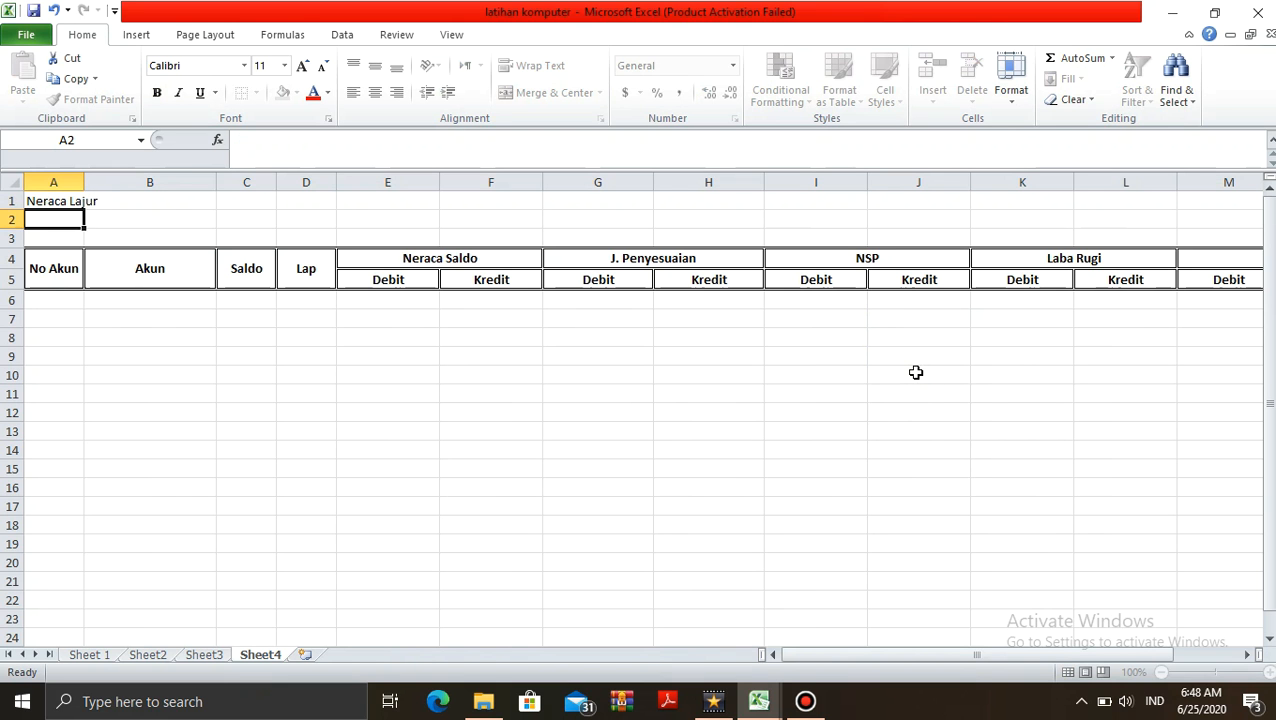
Merge and center the Neraca Lajur title across A1:N2 on Sheet4
{"action": "key", "text": "Up"}
{"action": "key", "text": "shift+Right"}
{"action": "key", "text": "shift+Right"}
{"action": "key", "text": "shift+Right"}
{"action": "key", "text": "shift+Right"}
{"action": "key", "text": "shift+Right"}
{"action": "key", "text": "shift+Right"}
{"action": "key", "text": "shift+Right"}
{"action": "key", "text": "shift+Right"}
{"action": "key", "text": "shift+Right"}
{"action": "key", "text": "shift+Right"}
{"action": "key", "text": "shift+Right"}
{"action": "key", "text": "shift+Right"}
{"action": "key", "text": "shift+Right"}
{"action": "key", "text": "shift+Right"}
{"action": "key", "text": "shift+Right"}
{"action": "key", "text": "shift+Right"}
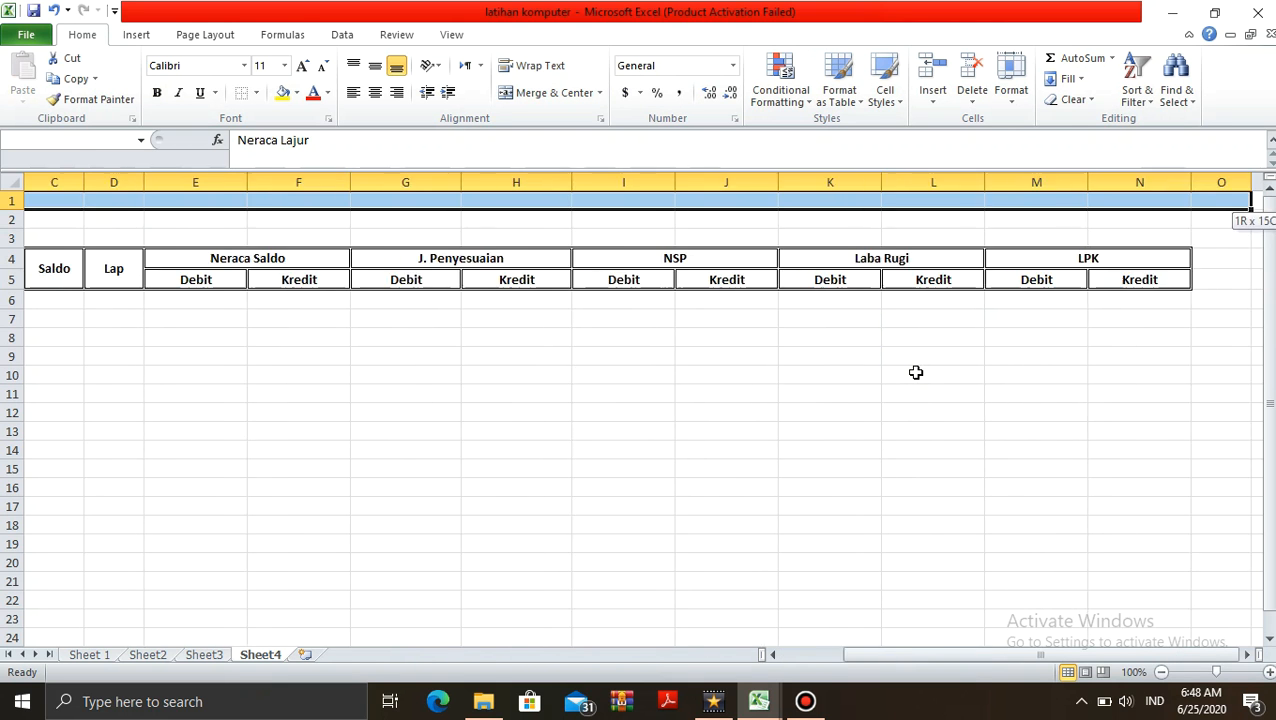
{"action": "key", "text": "shift+Left"}
{"action": "key", "text": "shift+Left"}
{"action": "key", "text": "shift+Left"}
{"action": "key", "text": "shift+Left"}
{"action": "key", "text": "shift+Down"}
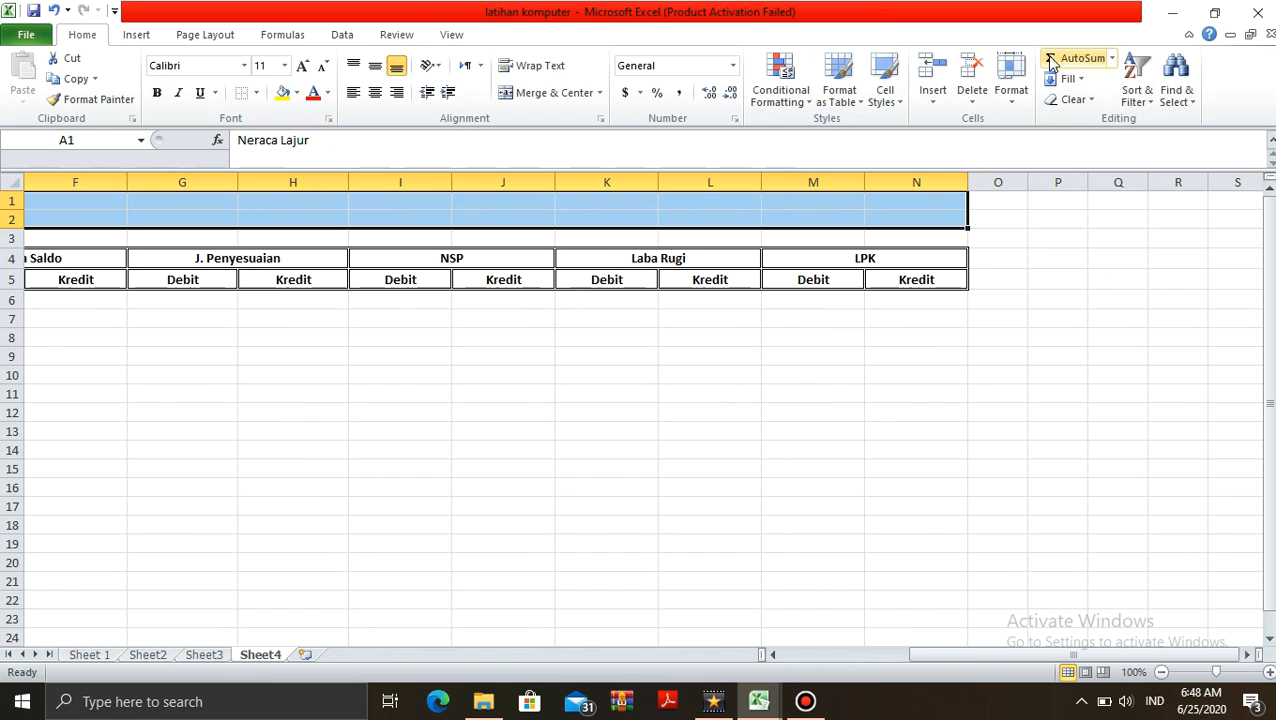
{"action": "left_click", "coordinate": [520, 92]}
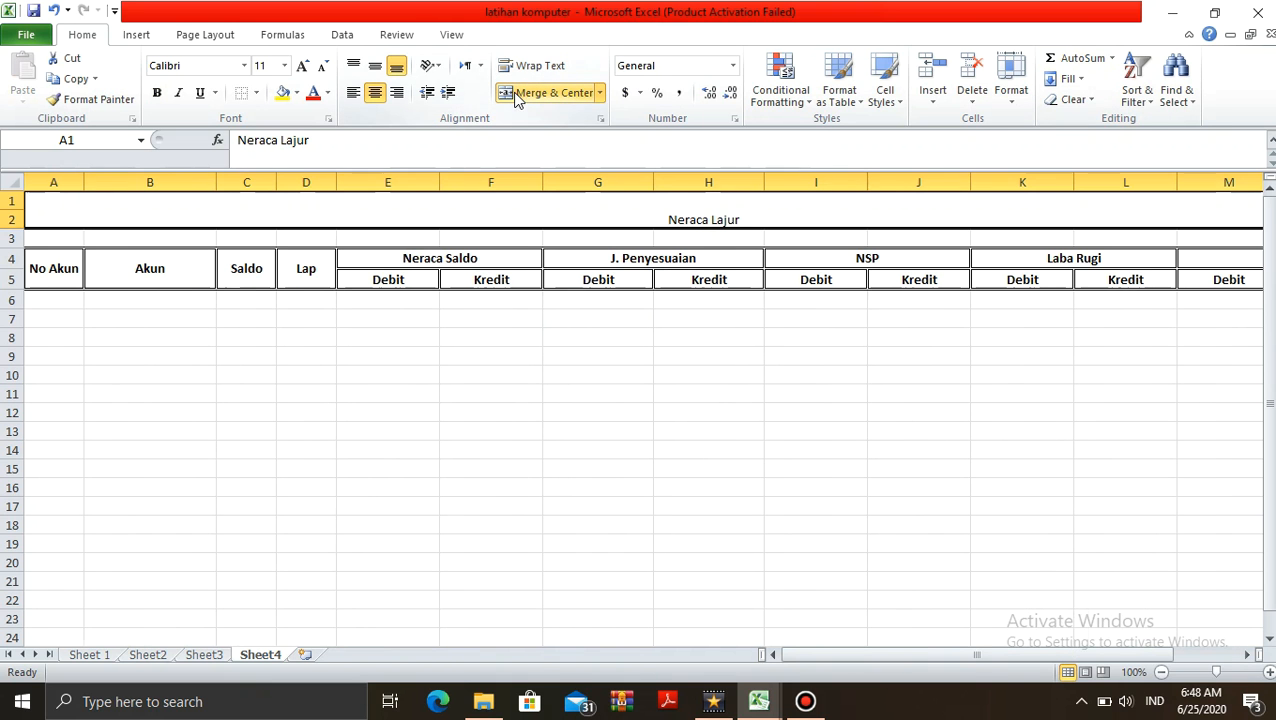
Align the Neraca Lajur title vertically in the middle, set its font size to 16 and make it bold
{"action": "left_click", "coordinate": [375, 65]}
{"action": "left_click", "coordinate": [285, 66]}
{"action": "left_click", "coordinate": [261, 181]}
{"action": "left_click", "coordinate": [157, 92]}
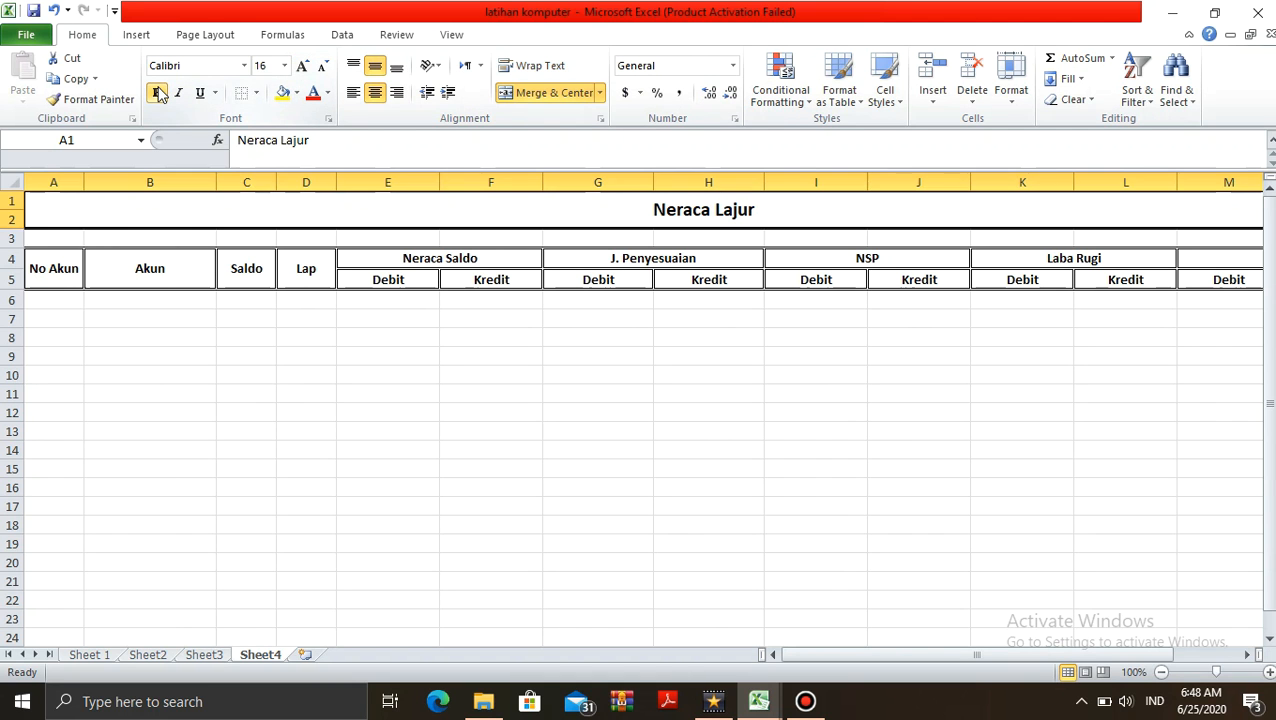
Copy the account list A6:D36 from Sheet 1 and paste it at A6 of Sheet4, below the Neraca Lajur header
{"action": "key", "text": "Down"}
{"action": "key", "text": "Down"}
{"action": "key", "text": "Down"}
{"action": "key", "text": "Right"}
{"action": "key", "text": "Right"}
{"action": "key", "text": "Right"}
{"action": "key", "text": "Right"}
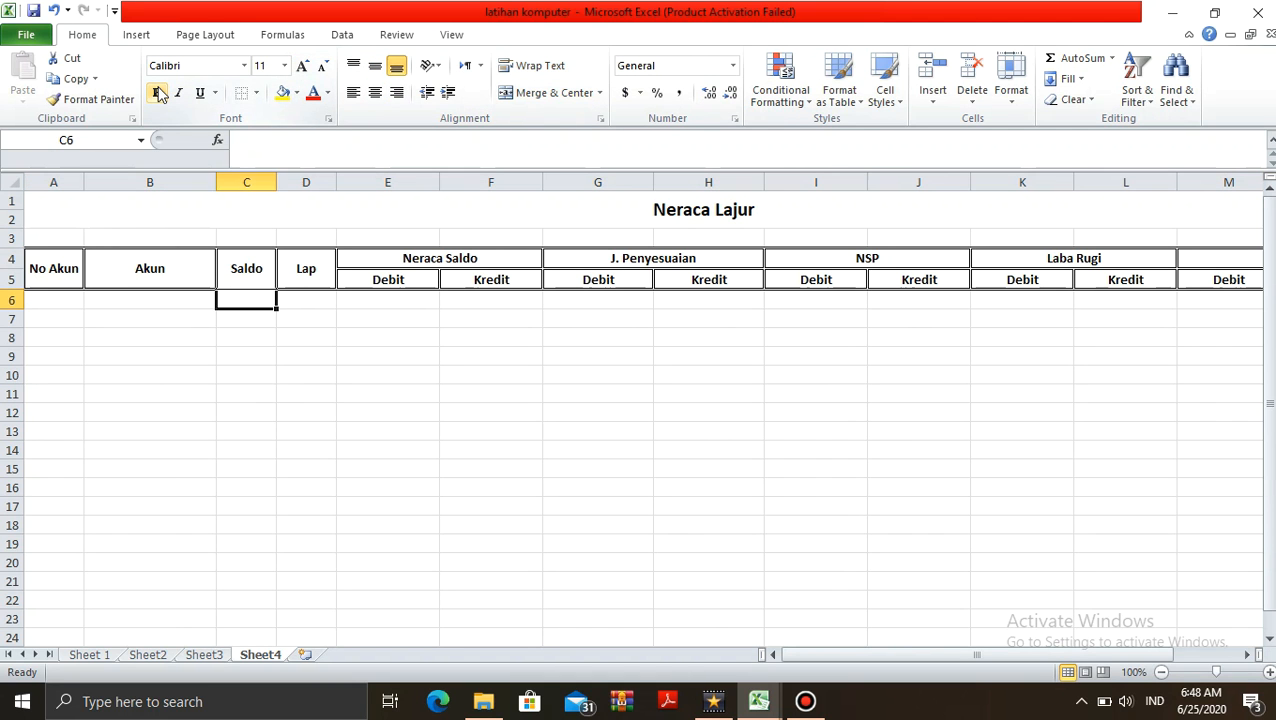
{"action": "key", "text": "Left"}
{"action": "key", "text": "Left"}
{"action": "key", "text": "Left"}
{"action": "key", "text": "Left"}
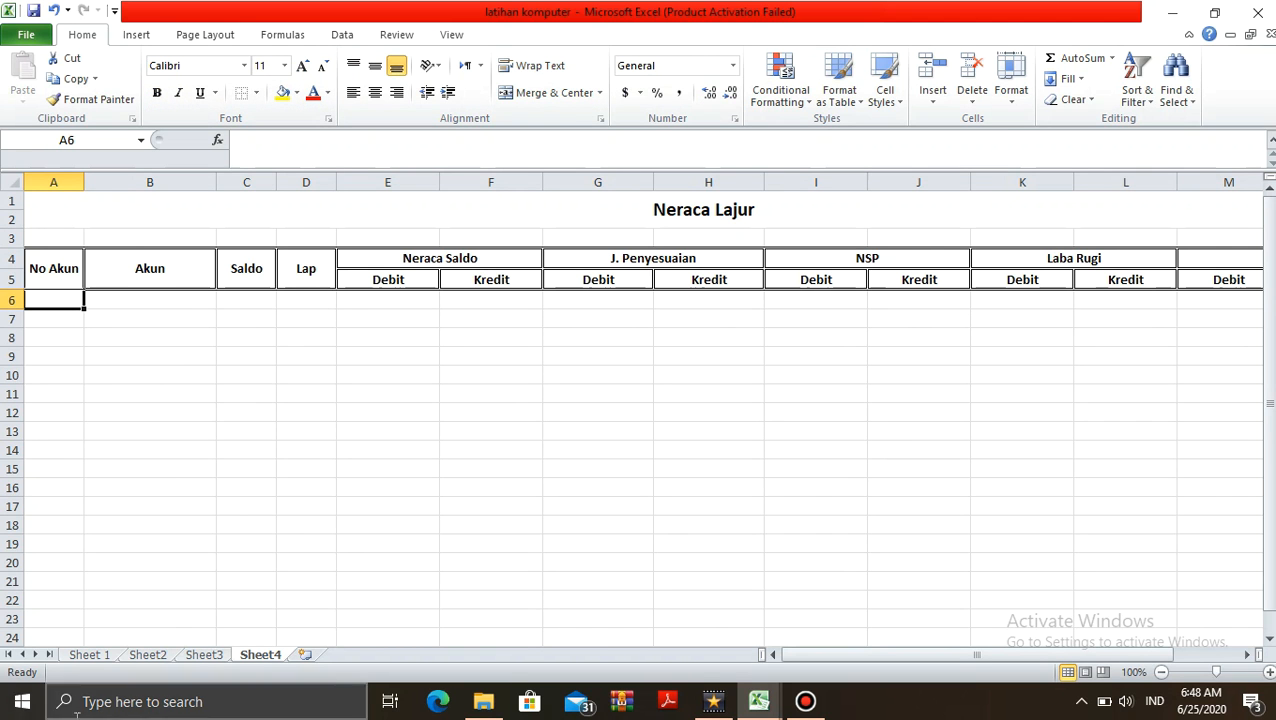
{"action": "left_click", "coordinate": [86, 655]}
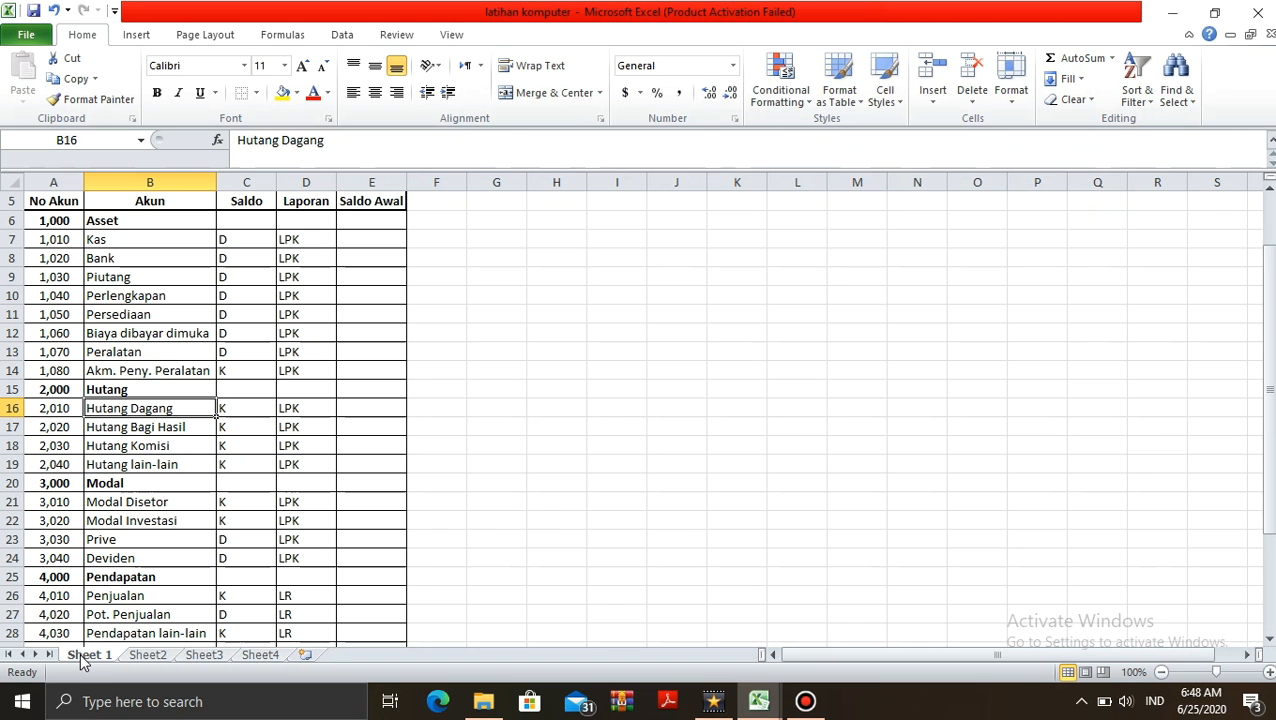
{"action": "key", "text": "Up"}
{"action": "key", "text": "Up"}
{"action": "key", "text": "Up"}
{"action": "key", "text": "Up"}
{"action": "key", "text": "Up"}
{"action": "key", "text": "Up"}
{"action": "key", "text": "Up"}
{"action": "key", "text": "Up"}
{"action": "key", "text": "Up"}
{"action": "key", "text": "Up"}
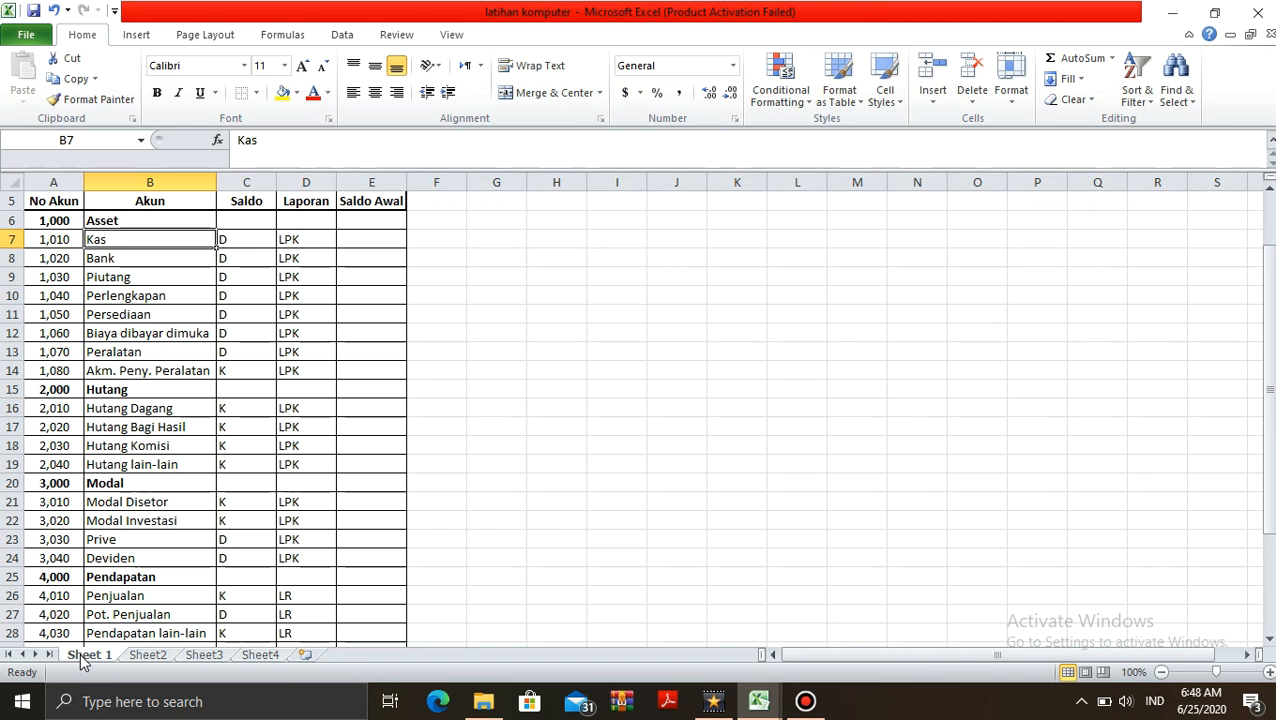
{"action": "key", "text": "shift+Left"}
{"action": "key", "text": "shift+Right"}
{"action": "key", "text": "shift+Right"}
{"action": "key", "text": "shift+Down"}
{"action": "key", "text": "shift+Down"}
{"action": "key", "text": "shift+Down"}
{"action": "key", "text": "shift+Down"}
{"action": "key", "text": "shift+Down"}
{"action": "key", "text": "shift+Down"}
{"action": "key", "text": "shift+Down"}
{"action": "key", "text": "shift+Down"}
{"action": "key", "text": "shift+Down"}
{"action": "key", "text": "shift+Down"}
{"action": "key", "text": "shift+Down"}
{"action": "key", "text": "shift+Down"}
{"action": "key", "text": "shift+Down"}
{"action": "key", "text": "shift+Down"}
{"action": "key", "text": "shift+Down"}
{"action": "key", "text": "shift+Down"}
{"action": "key", "text": "shift+Down"}
{"action": "key", "text": "shift+Down"}
{"action": "key", "text": "shift+Down"}
{"action": "key", "text": "shift+Down"}
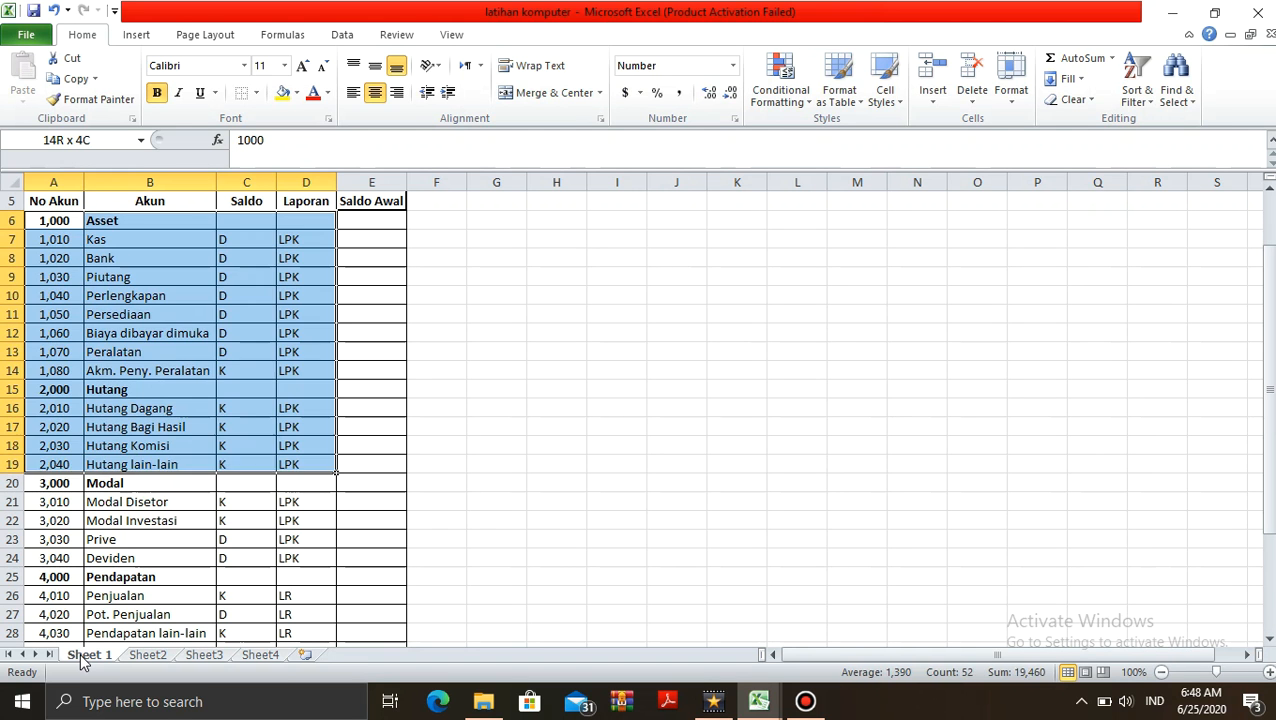
{"action": "key", "text": "shift+Down"}
{"action": "key", "text": "shift+Down"}
{"action": "key", "text": "shift+Down"}
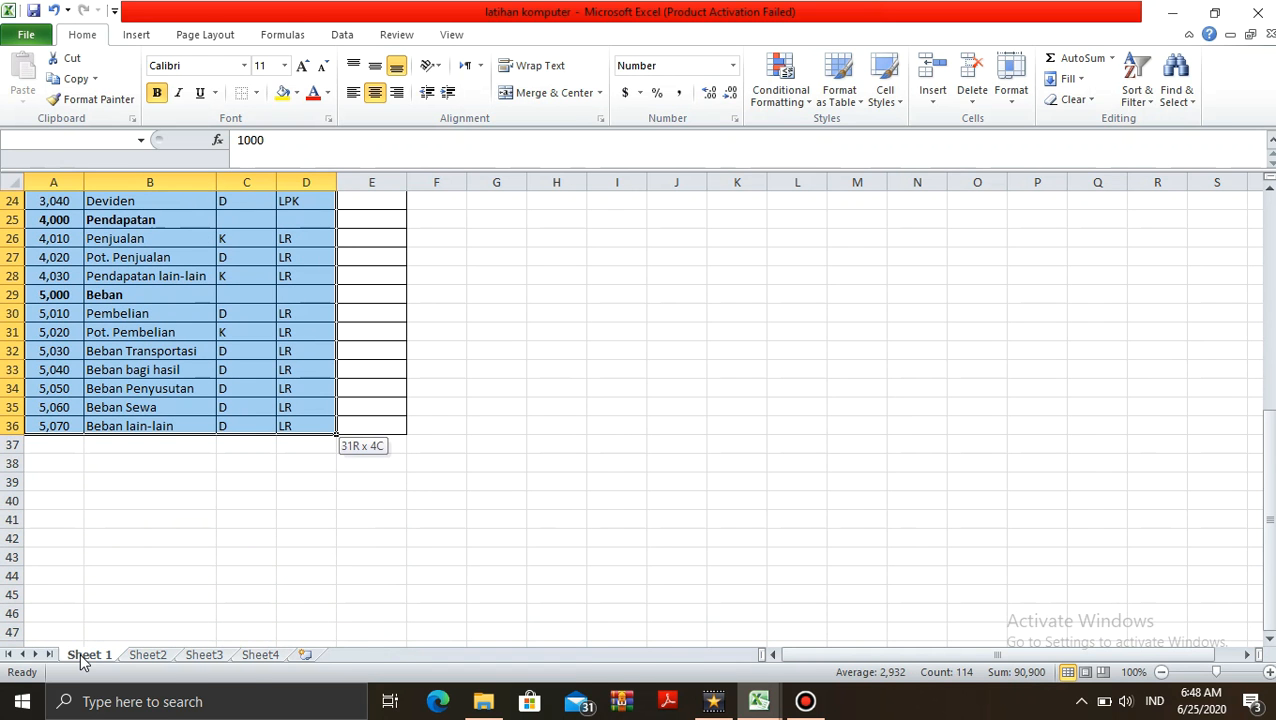
{"action": "key", "text": "ctrl+c"}
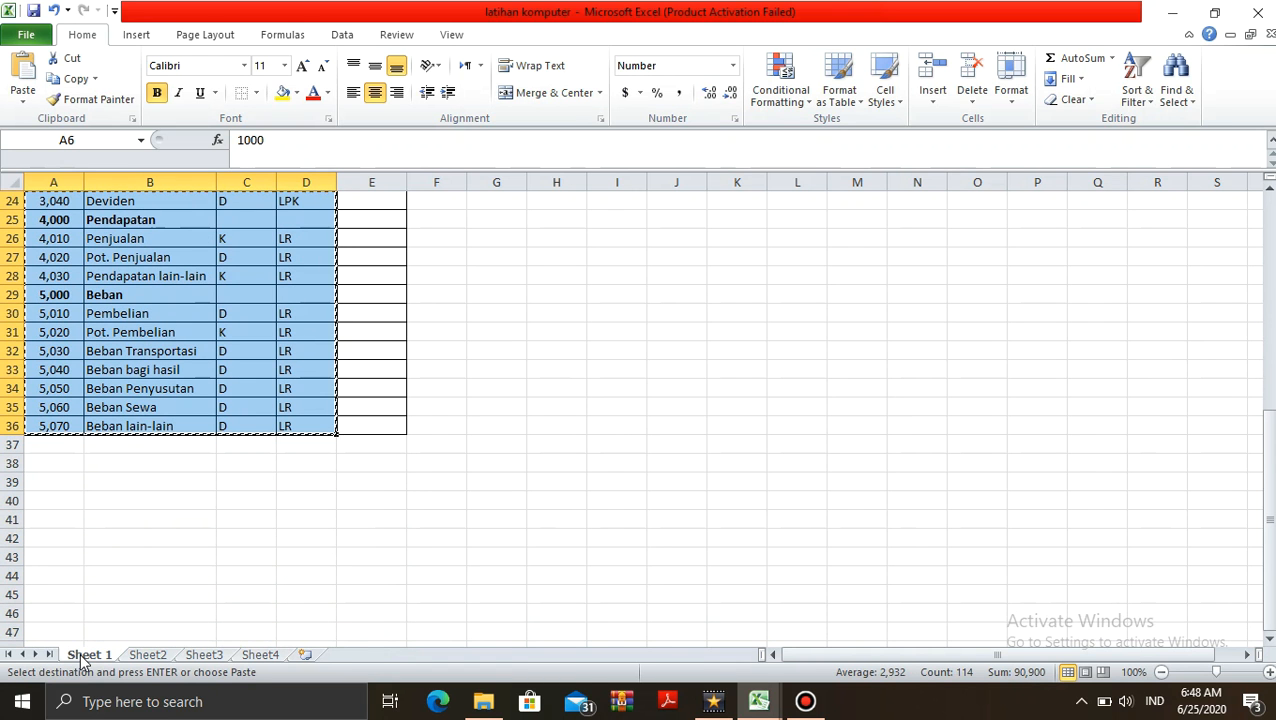
{"action": "left_click", "coordinate": [272, 657]}
{"action": "key", "text": "ctrl+v"}
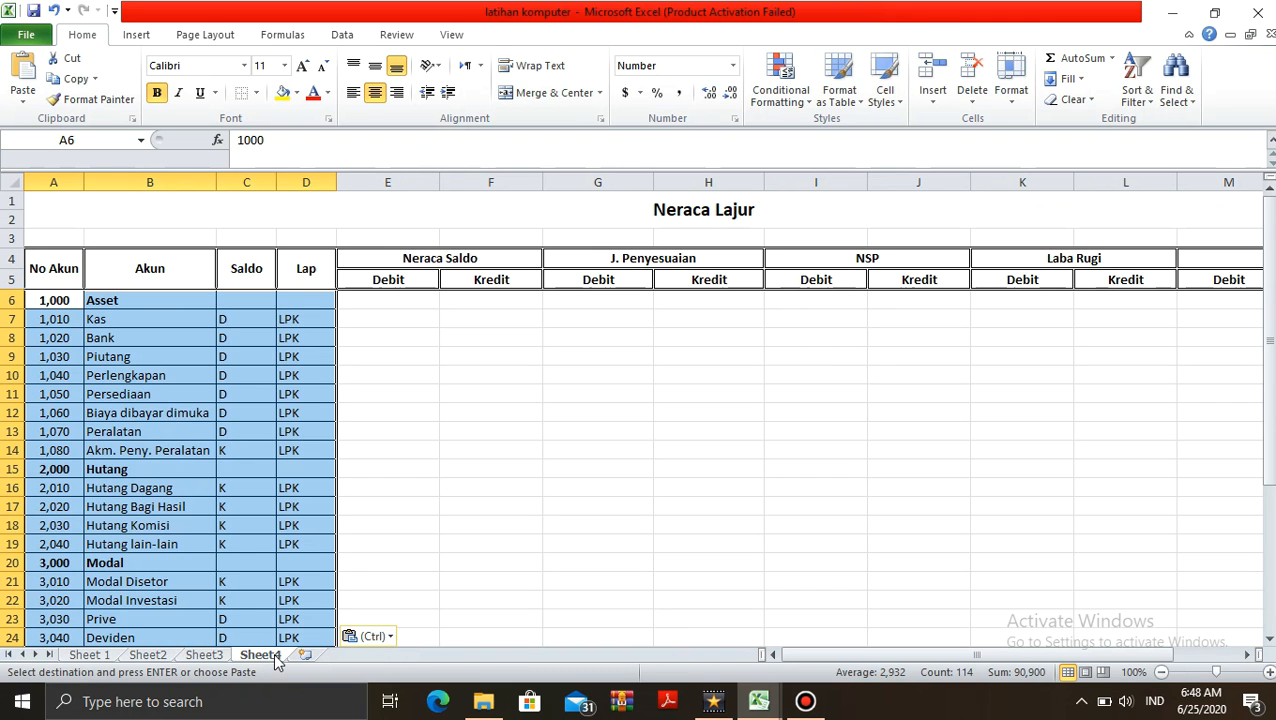
Center the Saldo and Lap entries in C6:D36 of Sheet4 horizontally
{"action": "key", "text": "Right"}
{"action": "key", "text": "Right"}
{"action": "key", "text": "shift+Right"}
{"action": "key", "text": "shift+Down"}
{"action": "key", "text": "shift+Down"}
{"action": "key", "text": "shift+Down"}
{"action": "key", "text": "shift+Down"}
{"action": "key", "text": "shift+Down"}
{"action": "key", "text": "shift+Down"}
{"action": "key", "text": "shift+Down"}
{"action": "key", "text": "shift+Down"}
{"action": "key", "text": "shift+Down"}
{"action": "key", "text": "shift+Down"}
{"action": "key", "text": "shift+Down"}
{"action": "key", "text": "shift+Down"}
{"action": "key", "text": "shift+Down"}
{"action": "key", "text": "shift+Down"}
{"action": "key", "text": "shift+Down"}
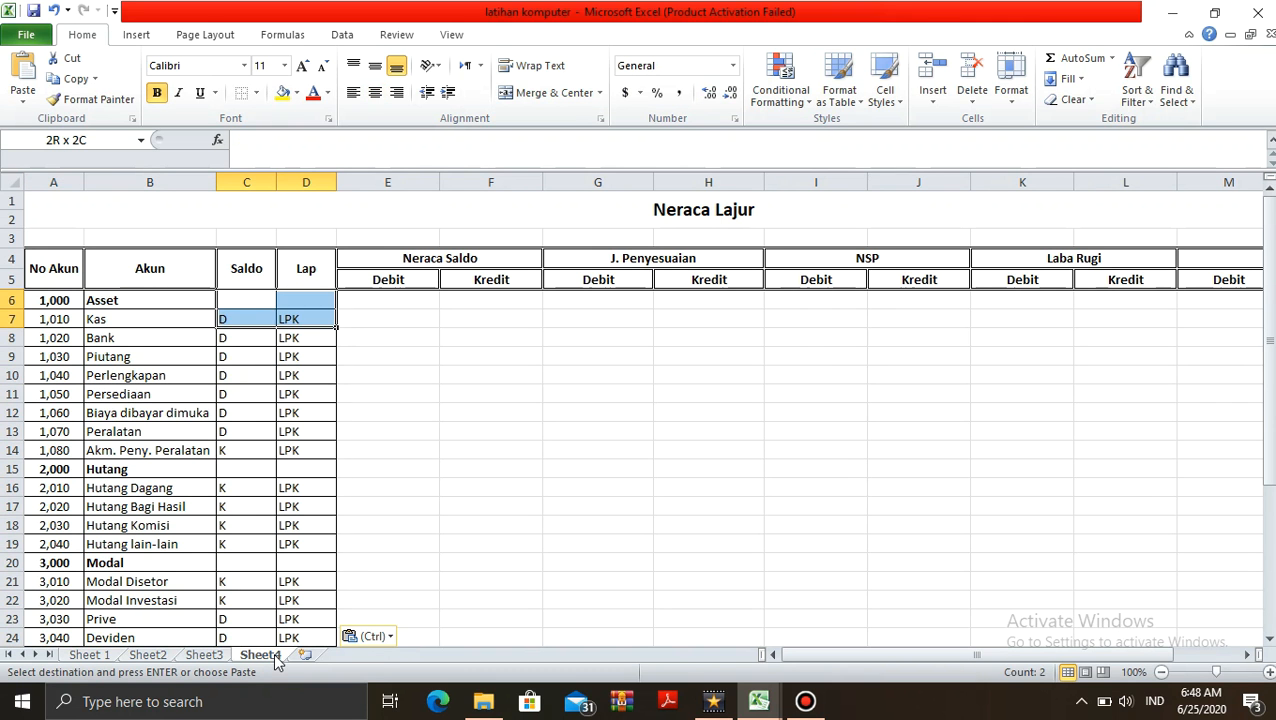
{"action": "key", "text": "shift+Down"}
{"action": "key", "text": "shift+Down"}
{"action": "key", "text": "shift+Down"}
{"action": "key", "text": "shift+Down"}
{"action": "key", "text": "shift+Down"}
{"action": "key", "text": "shift+Down"}
{"action": "key", "text": "shift+Down"}
{"action": "key", "text": "shift+Down"}
{"action": "key", "text": "shift+Down"}
{"action": "key", "text": "shift+Down"}
{"action": "key", "text": "shift+Down"}
{"action": "key", "text": "shift+Down"}
{"action": "key", "text": "shift+Down"}
{"action": "key", "text": "shift+Down"}
{"action": "key", "text": "shift+Down"}
{"action": "key", "text": "shift+Down"}
{"action": "key", "text": "shift+Down"}
{"action": "key", "text": "shift+Down"}
{"action": "key", "text": "shift+Down"}
{"action": "key", "text": "shift+Down"}
{"action": "key", "text": "shift+Up"}
{"action": "key", "text": "shift+Up"}
{"action": "key", "text": "shift+Up"}
{"action": "key", "text": "shift+Up"}
{"action": "key", "text": "shift+Up"}
{"action": "key", "text": "shift+Up"}
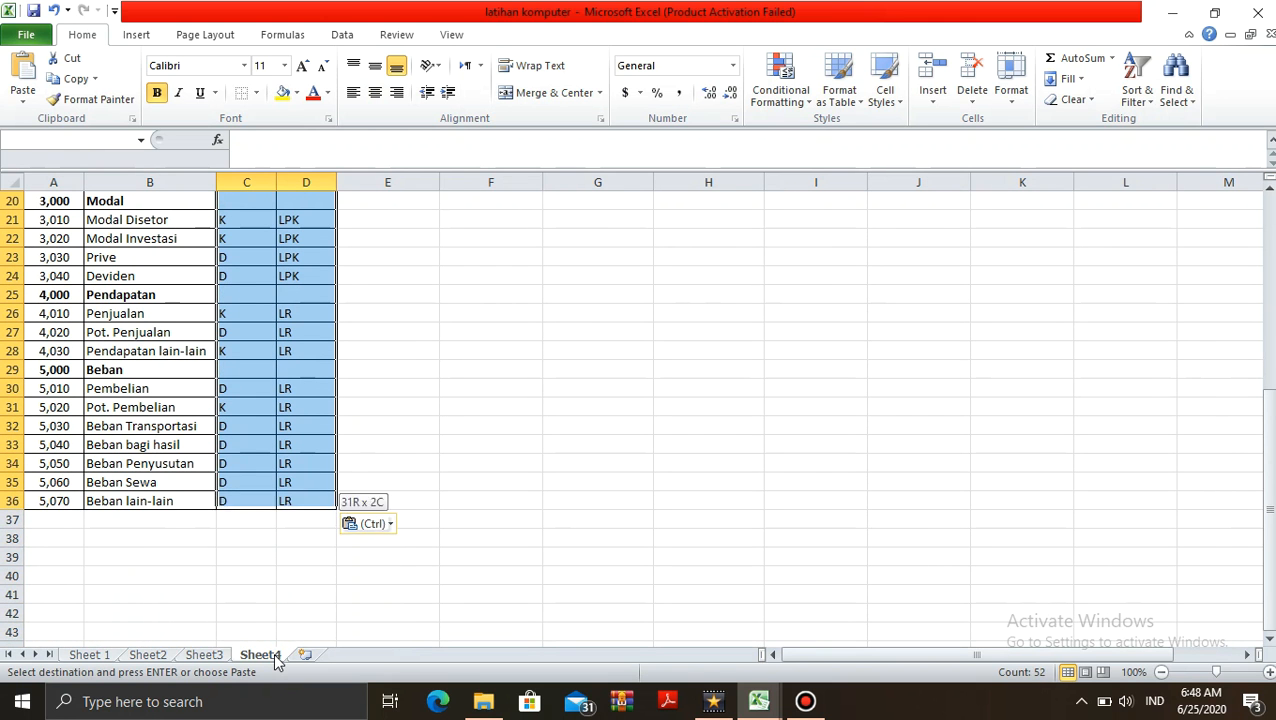
{"action": "left_click", "coordinate": [375, 92]}
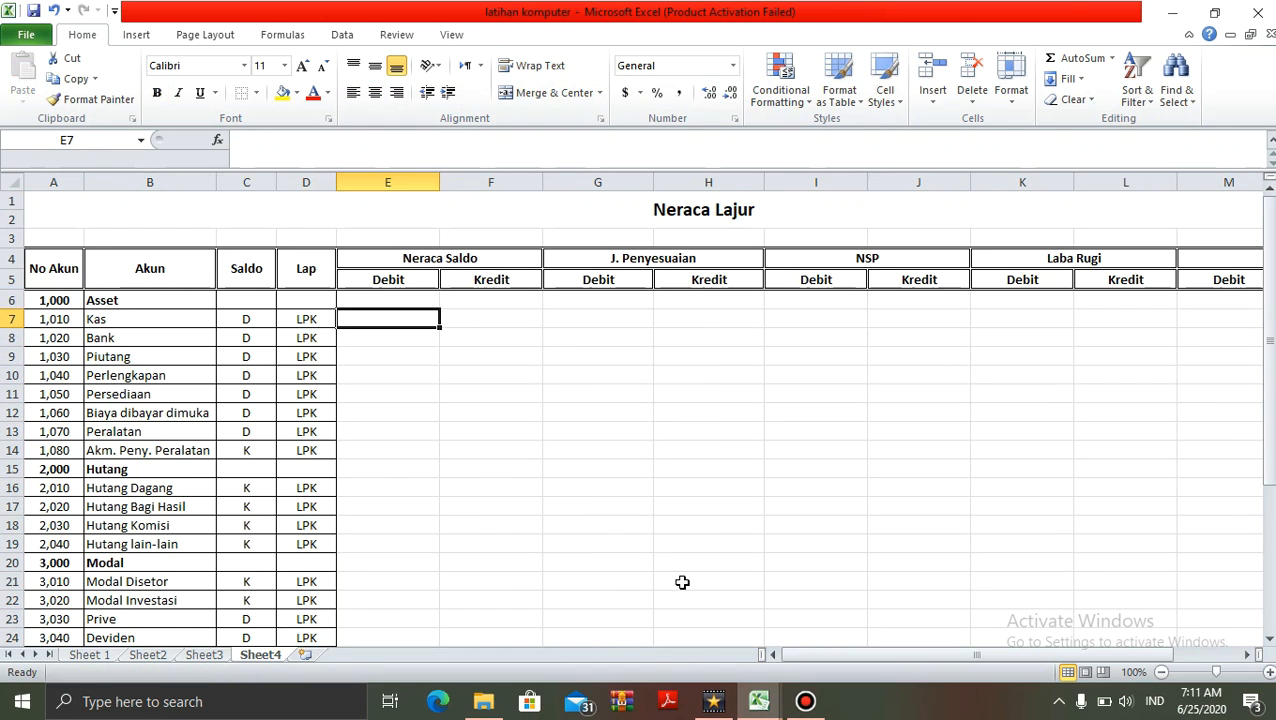
Review the worksheet columns along the Kas row, from the account details through the Debit and Kredit pairs up to column M
{"action": "key", "text": "Right"}
{"action": "key", "text": "Right"}
{"action": "key", "text": "Right"}
{"action": "key", "text": "Left"}
{"action": "key", "text": "Left"}
{"action": "key", "text": "Left"}
{"action": "key", "text": "Right"}
{"action": "key", "text": "Right"}
{"action": "key", "text": "Right"}
{"action": "key", "text": "Right"}
{"action": "key", "text": "Right"}
{"action": "key", "text": "Left"}
{"action": "key", "text": "Left"}
{"action": "key", "text": "Left"}
{"action": "key", "text": "Left"}
{"action": "key", "text": "Left"}
{"action": "key", "text": "Right"}
{"action": "key", "text": "Right"}
{"action": "key", "text": "Right"}
{"action": "key", "text": "Right"}
{"action": "key", "text": "Right"}
{"action": "key", "text": "Right"}
{"action": "key", "text": "Right"}
{"action": "key", "text": "Right"}
{"action": "key", "text": "Left"}
{"action": "key", "text": "Left"}
{"action": "key", "text": "Left"}
{"action": "key", "text": "Left"}
{"action": "key", "text": "Left"}
{"action": "key", "text": "Left"}
{"action": "key", "text": "Left"}
{"action": "key", "text": "Left"}
{"action": "key", "text": "Left"}
{"action": "key", "text": "Left"}
{"action": "key", "text": "Left"}
{"action": "key", "text": "Left"}
Begin a formula in E7, the Neraca Saldo Debit cell for the Kas account
{"action": "key", "text": "Right"}
{"action": "key", "text": "Right"}
{"action": "key", "text": "Right"}
{"action": "key", "text": "Right"}
{"action": "type", "text": "="}
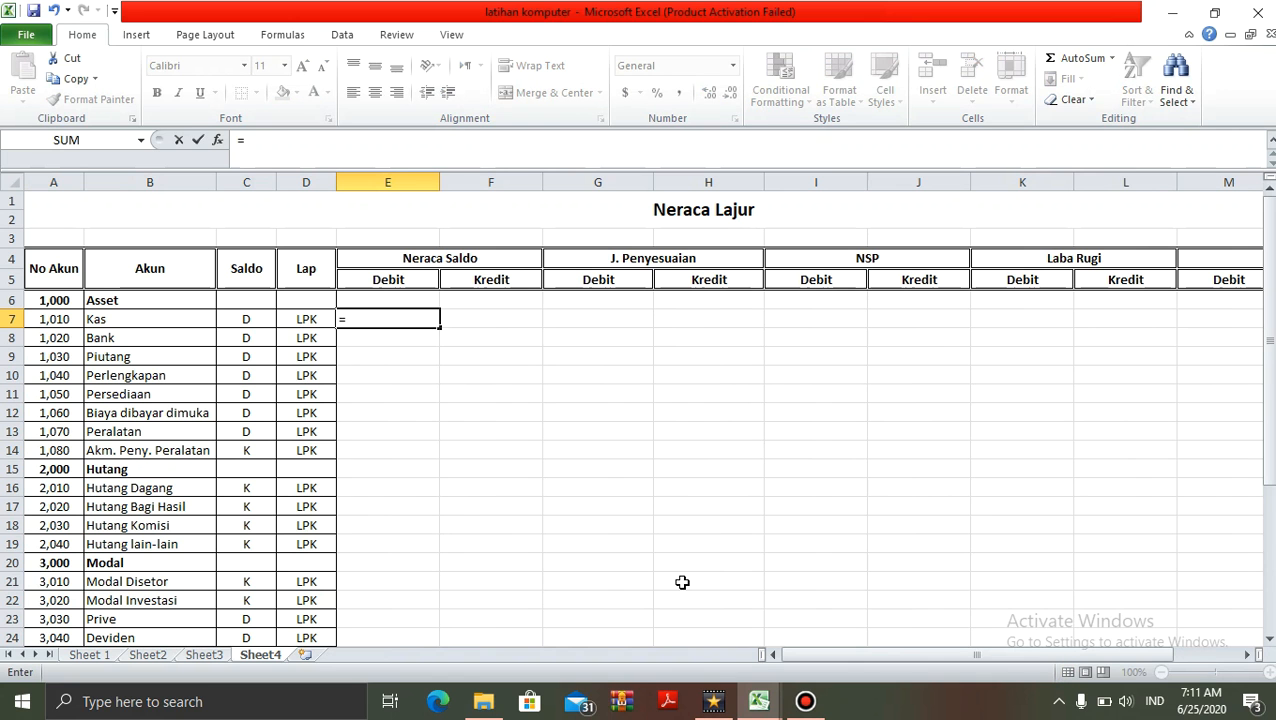
In cell E7 for Kas, begin an IF formula that tests C7="D" and opens a SUMIF as its true value
{"action": "type", "text": "if"}
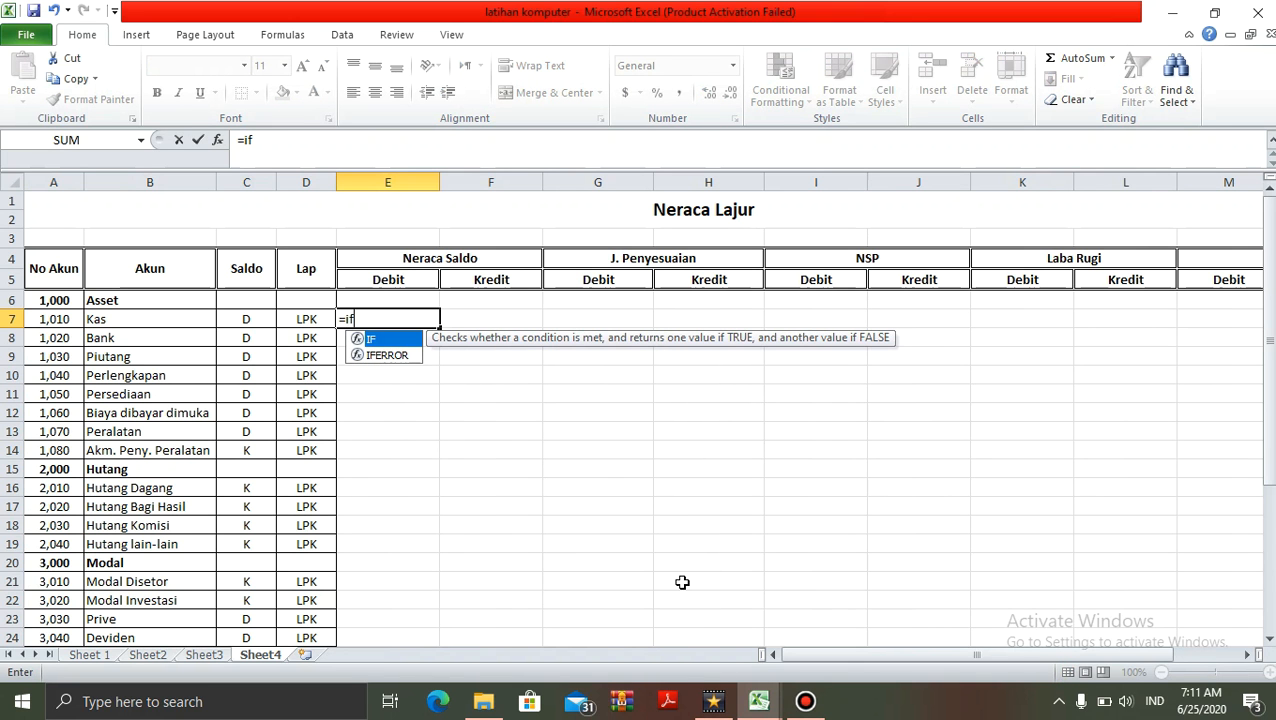
{"action": "type", "text": "("}
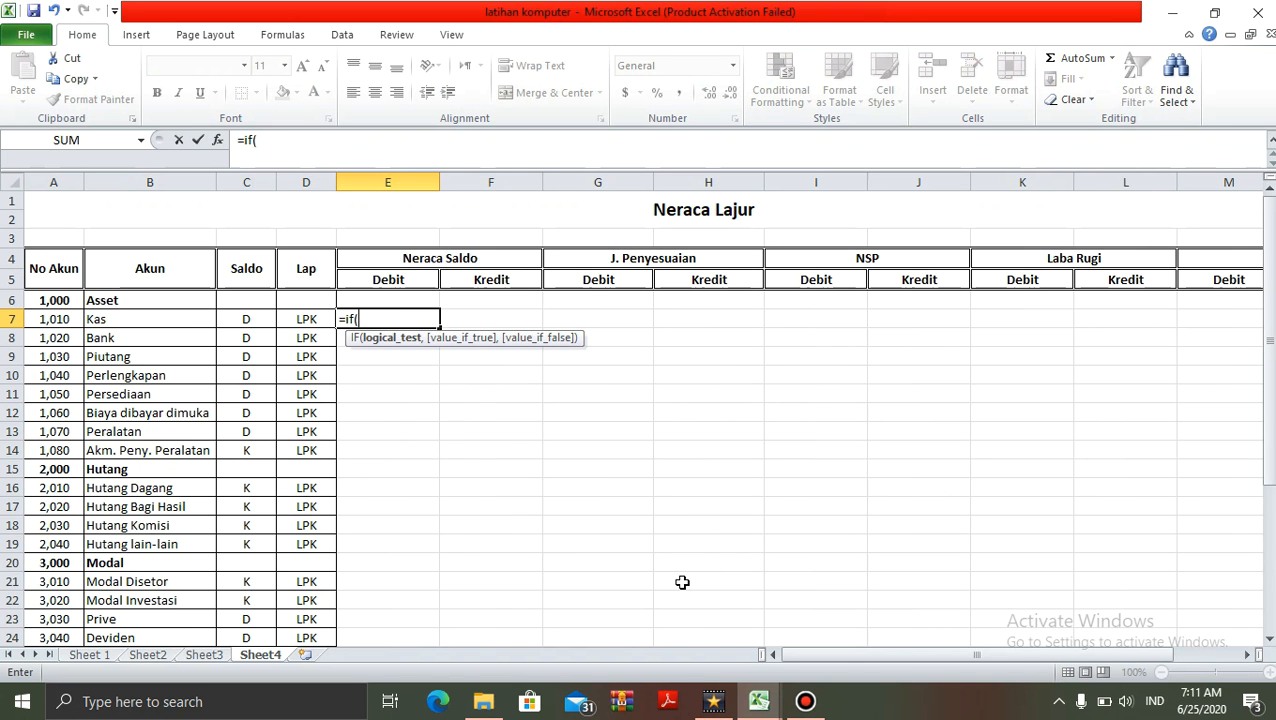
{"action": "left_click", "coordinate": [248, 318]}
{"action": "type", "text": "=\"D"}
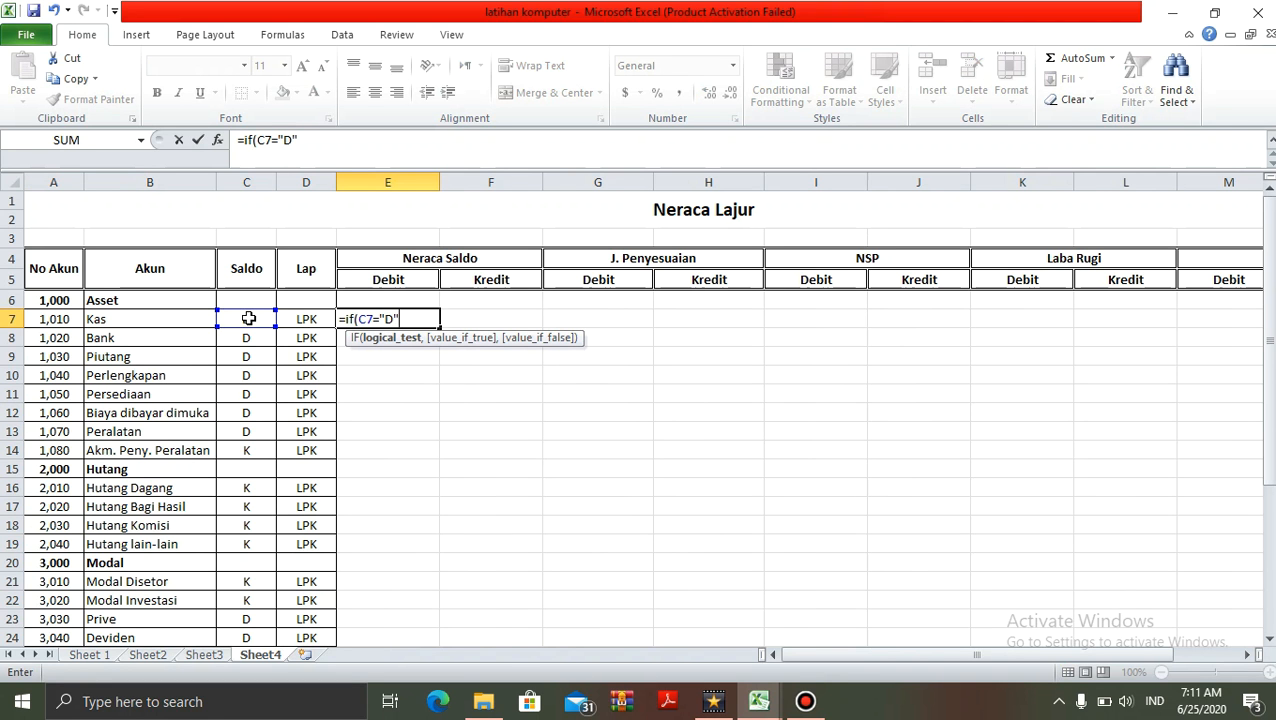
{"action": "type", "text": "\","}
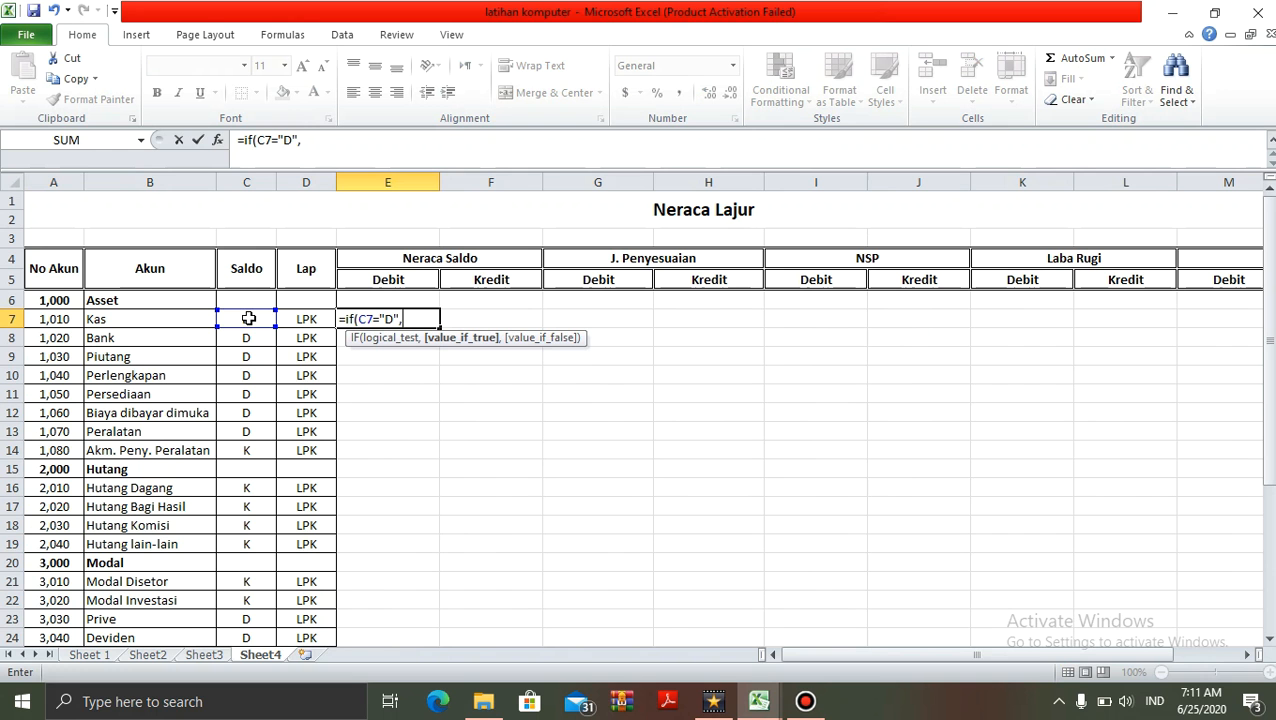
{"action": "type", "text": "su"}
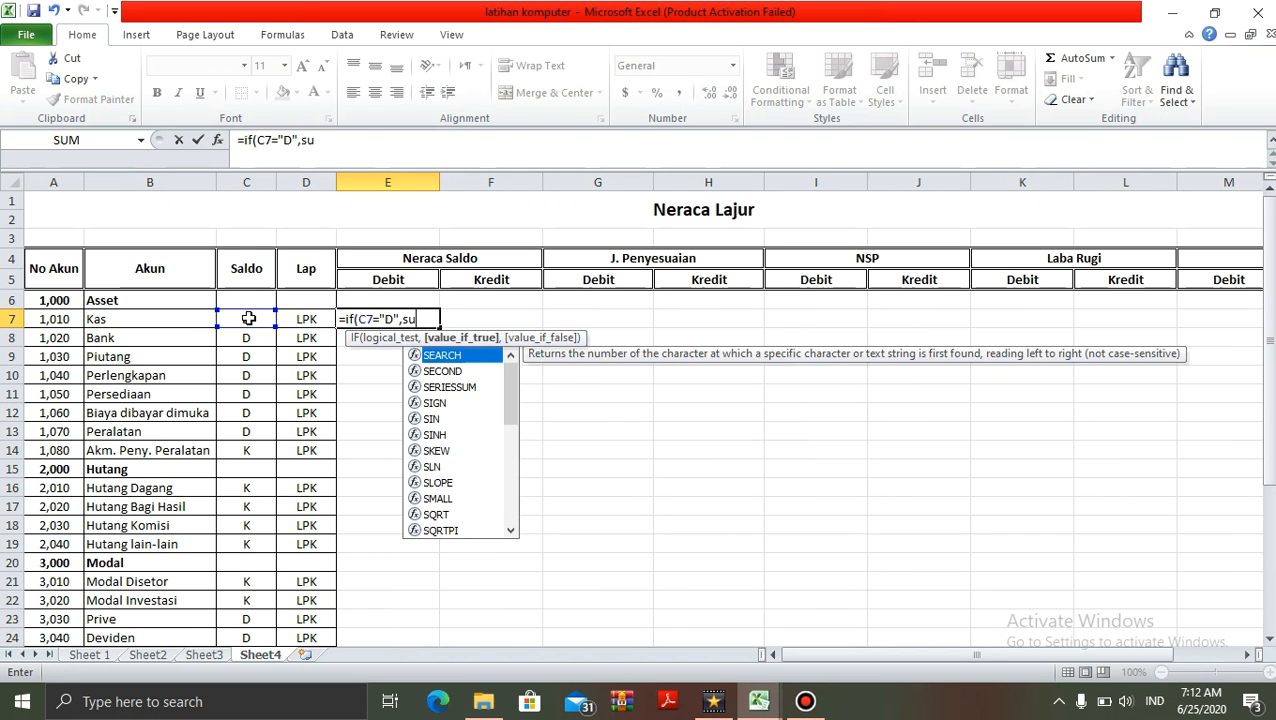
{"action": "type", "text": "mif"}
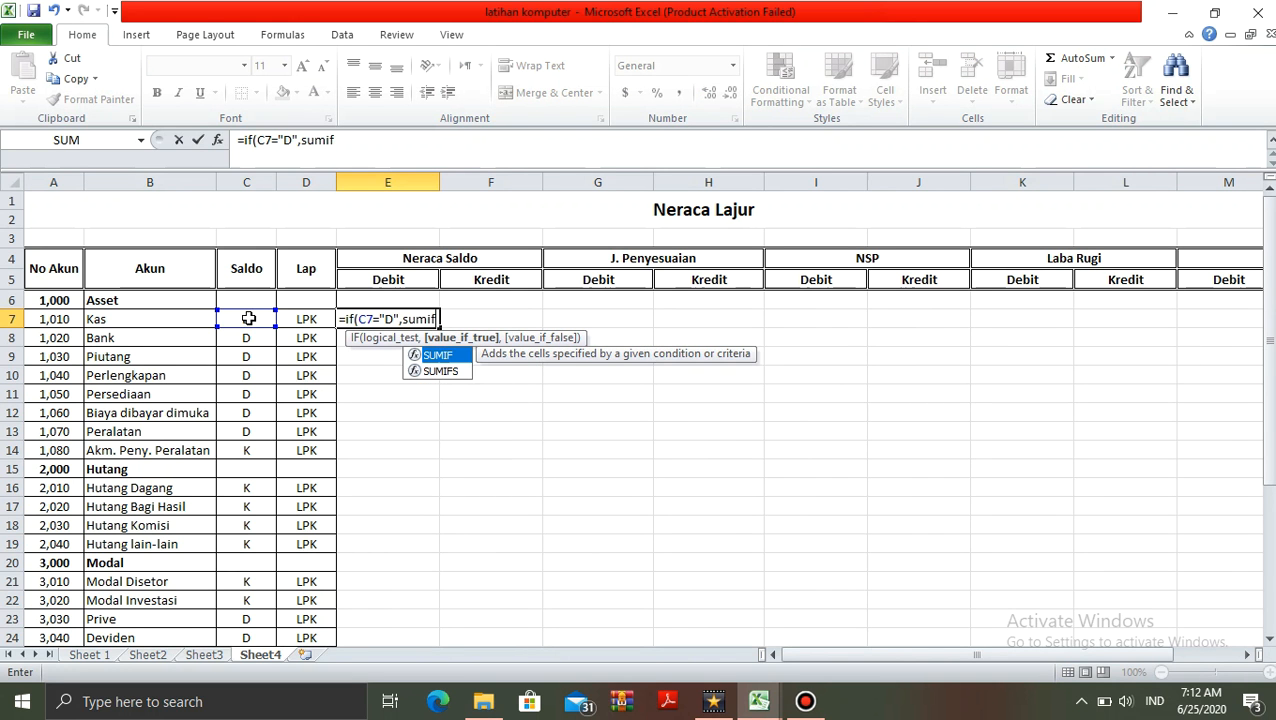
{"action": "type", "text": "("}
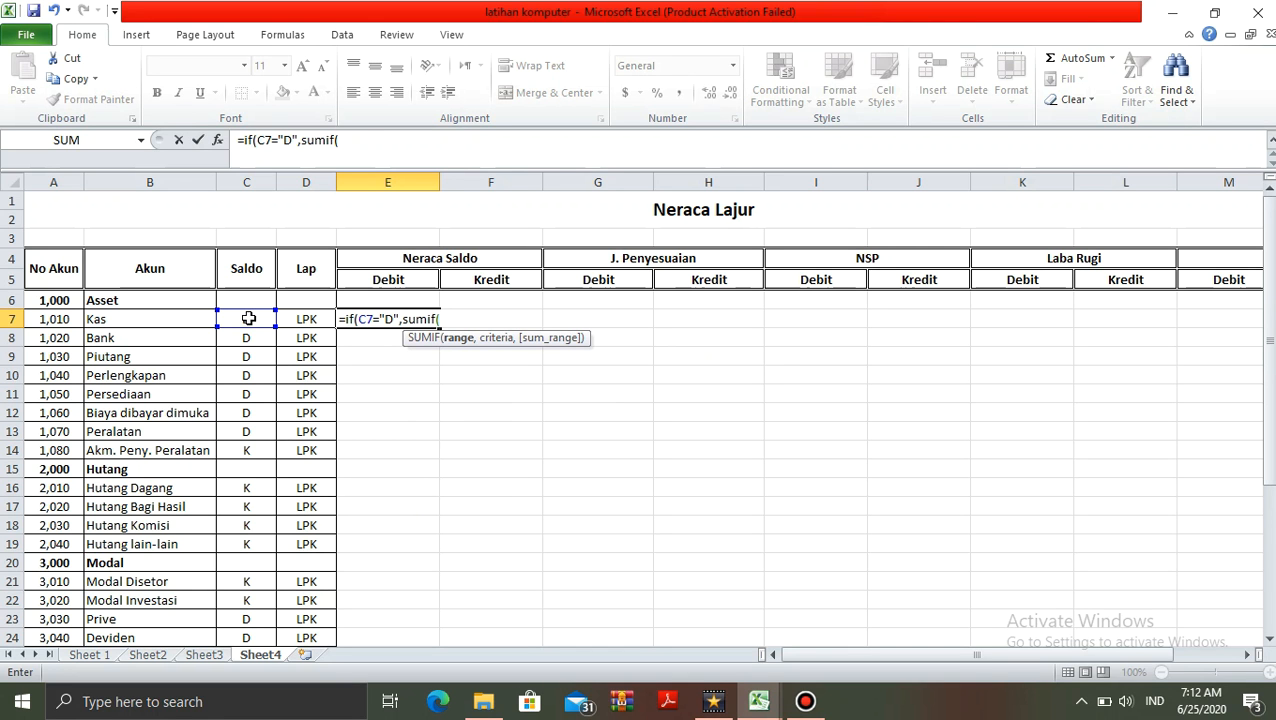
Set the SUMIF range to the absolute Sheet3!$A$4:$A$161 and its criterion to the Kas account number, Sheet4!A7
{"action": "left_click", "coordinate": [200, 658]}
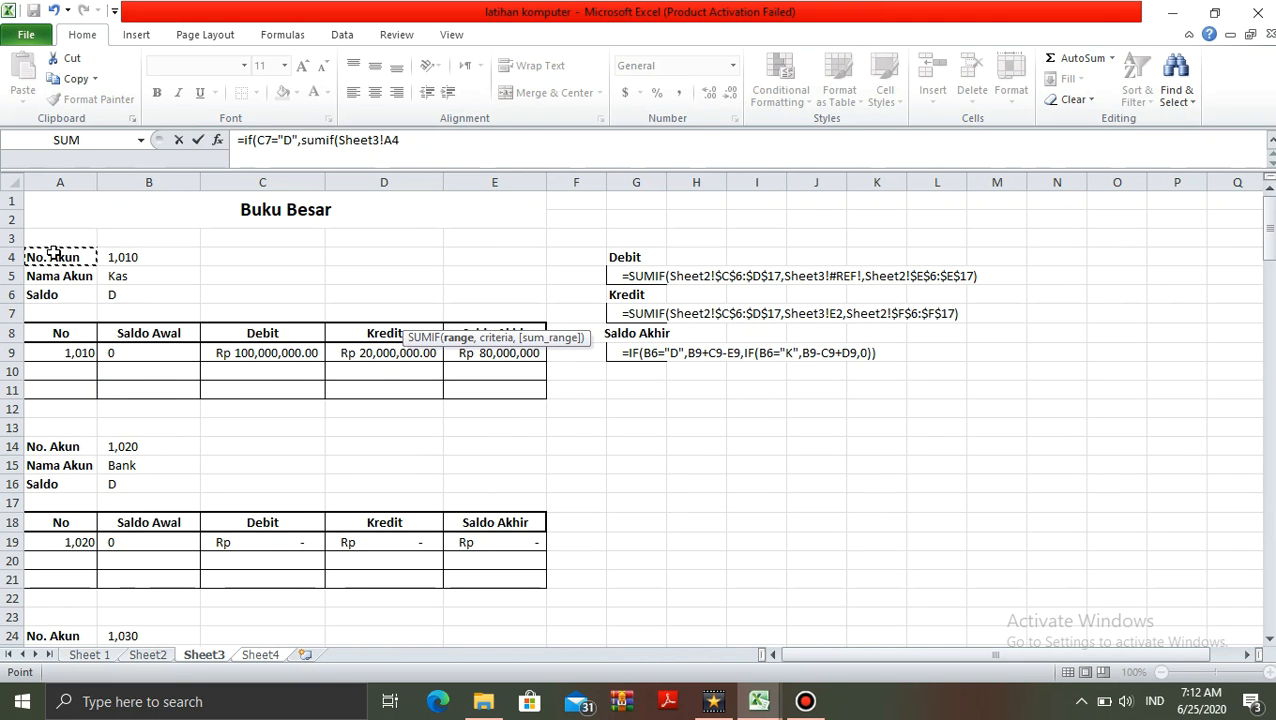
{"action": "left_click_drag", "start_coordinate": [54, 252], "coordinate": [24, 573]}
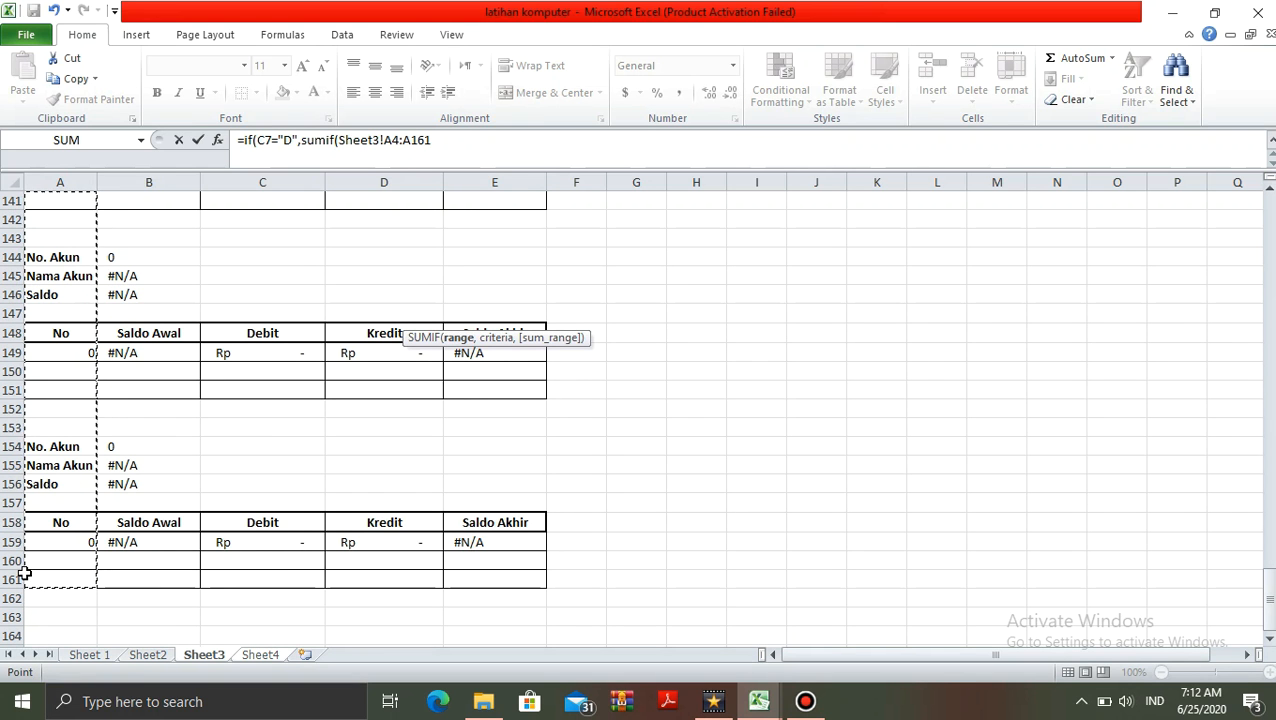
{"action": "key", "text": "F4"}
{"action": "type", "text": ","}
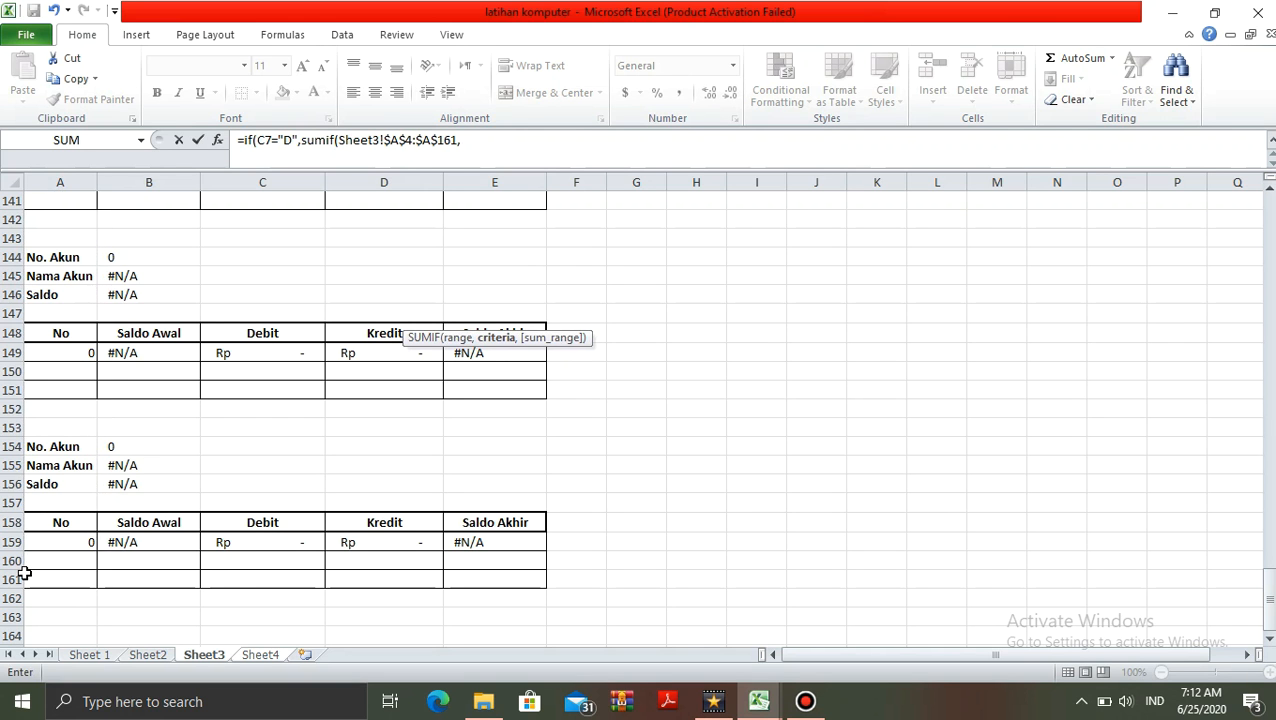
{"action": "left_click", "coordinate": [260, 655]}
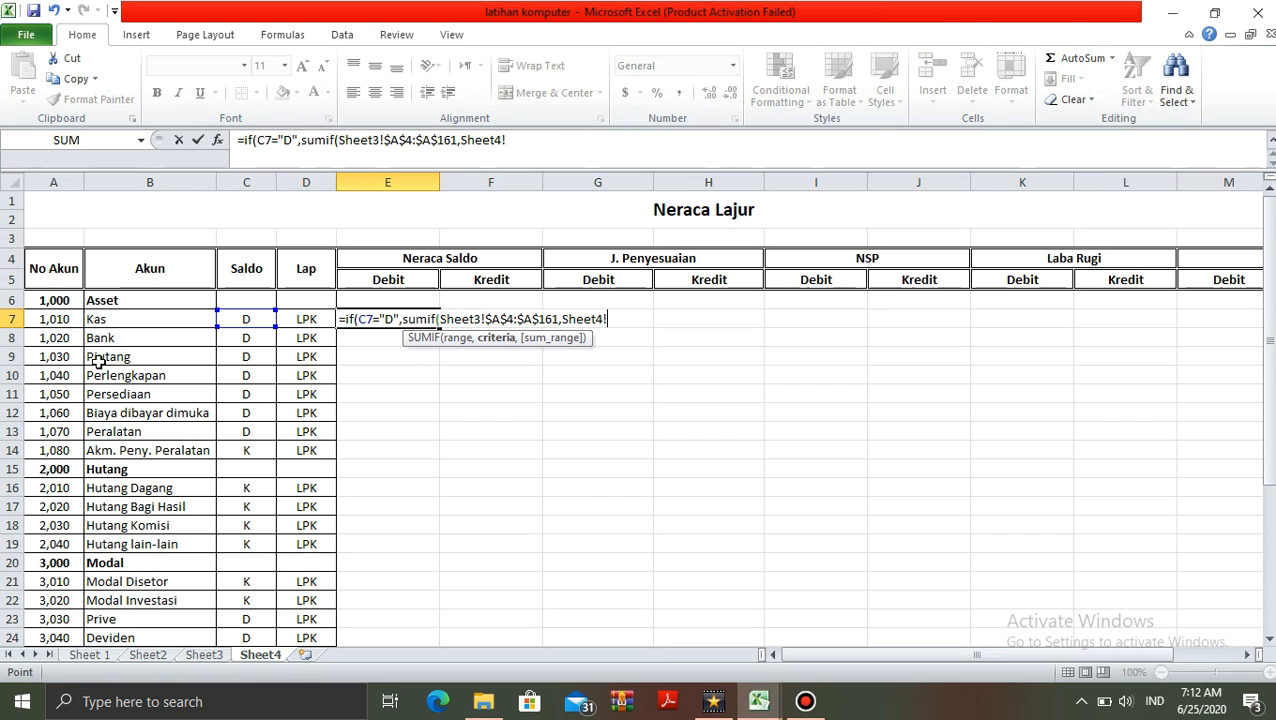
{"action": "left_click", "coordinate": [66, 318]}
{"action": "type", "text": ","}
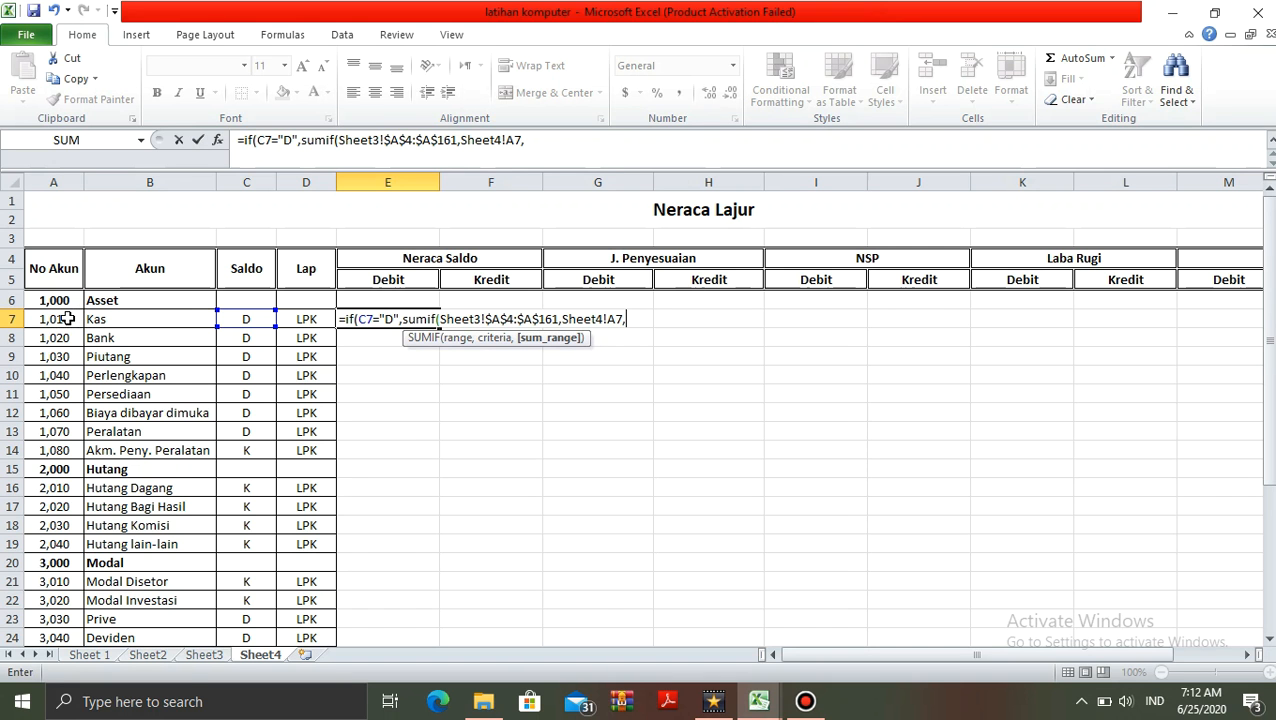
Set the SUMIF sum range to the absolute Sheet3!$E$4:$E$161, then close and enter the formula, accepting the proposed parenthesis correction
{"action": "left_click", "coordinate": [197, 660]}
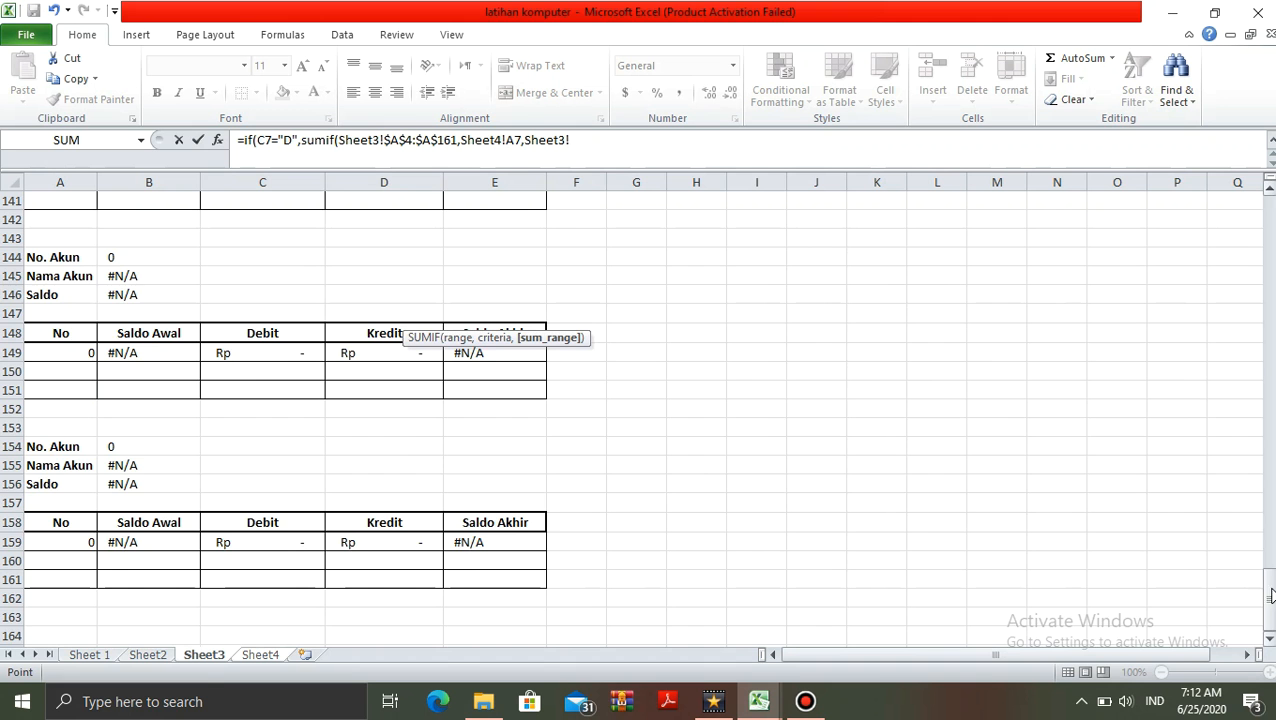
{"action": "left_click_drag", "start_coordinate": [1271, 596], "coordinate": [1272, 214]}
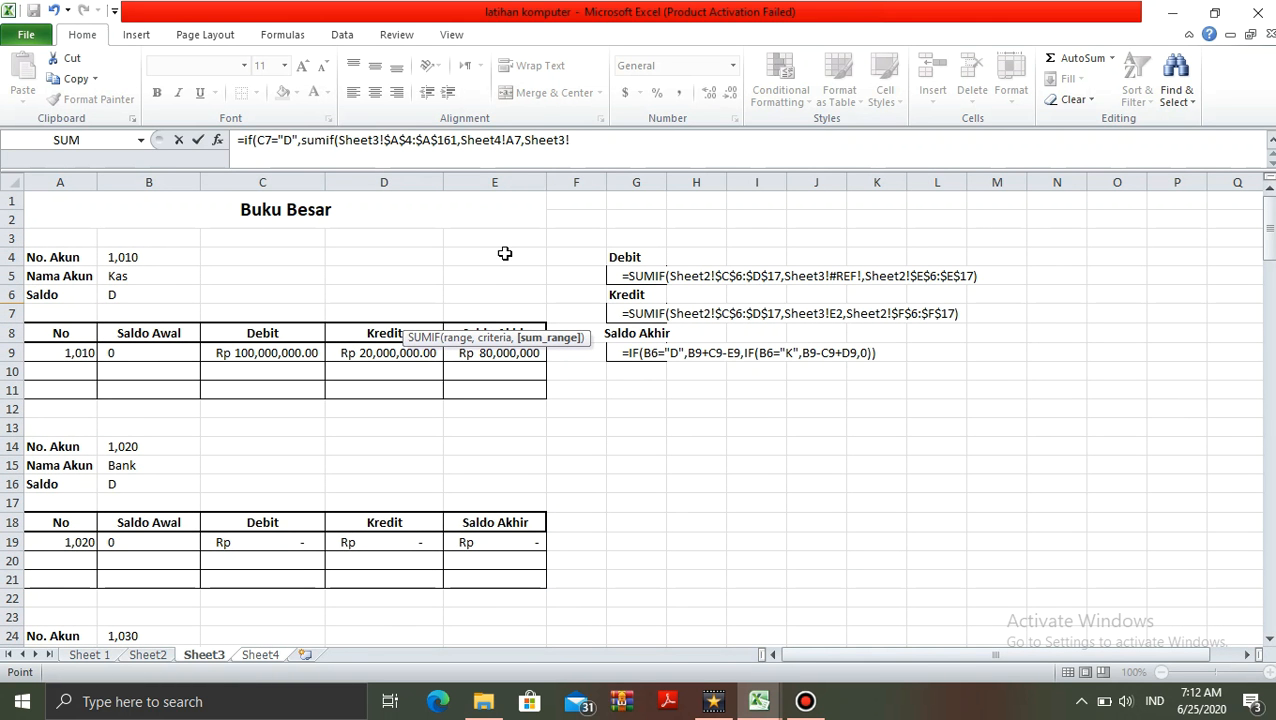
{"action": "left_click_drag", "start_coordinate": [498, 253], "coordinate": [483, 562]}
{"action": "key", "text": "F4"}
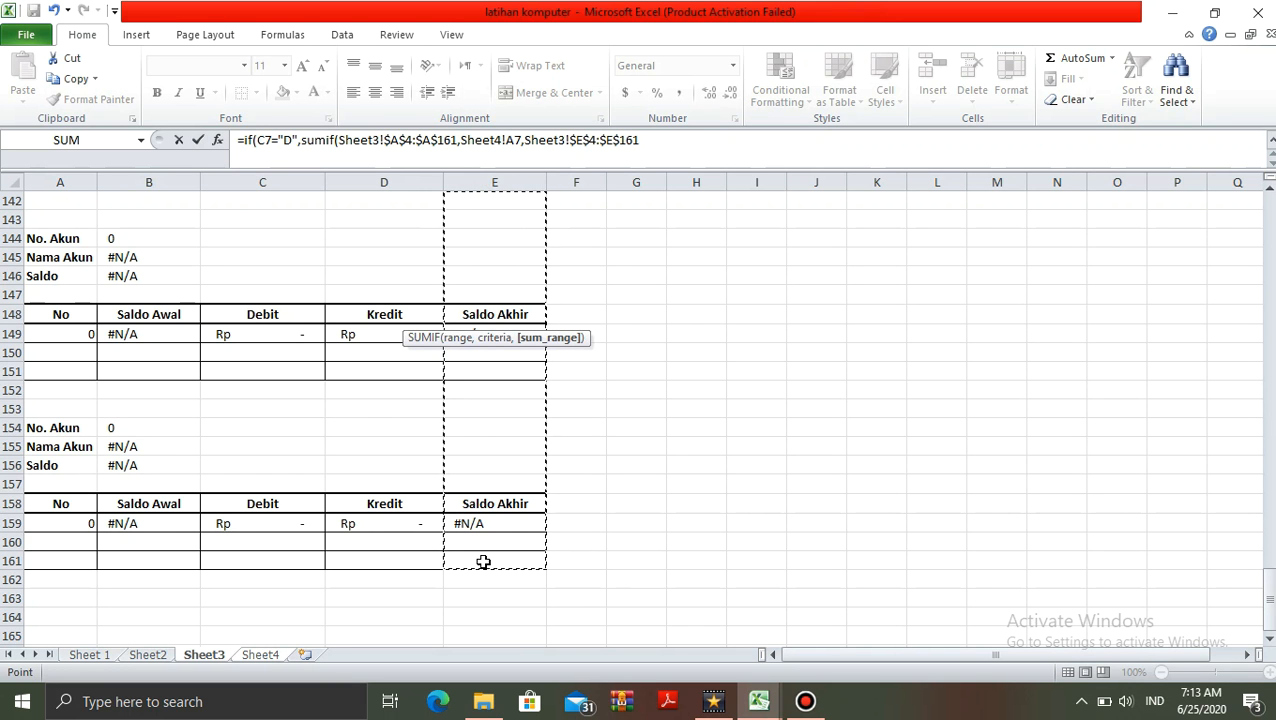
{"action": "type", "text": ")"}
{"action": "key", "text": "Return"}
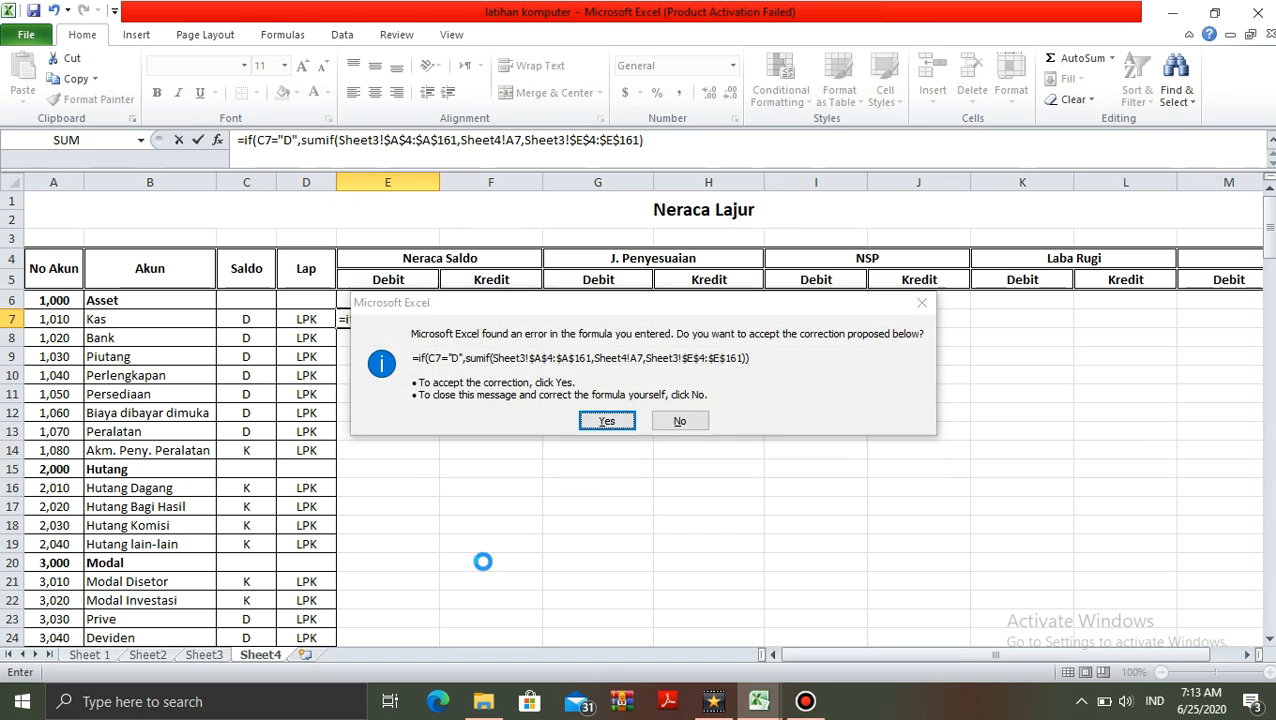
{"action": "key", "text": "Return"}
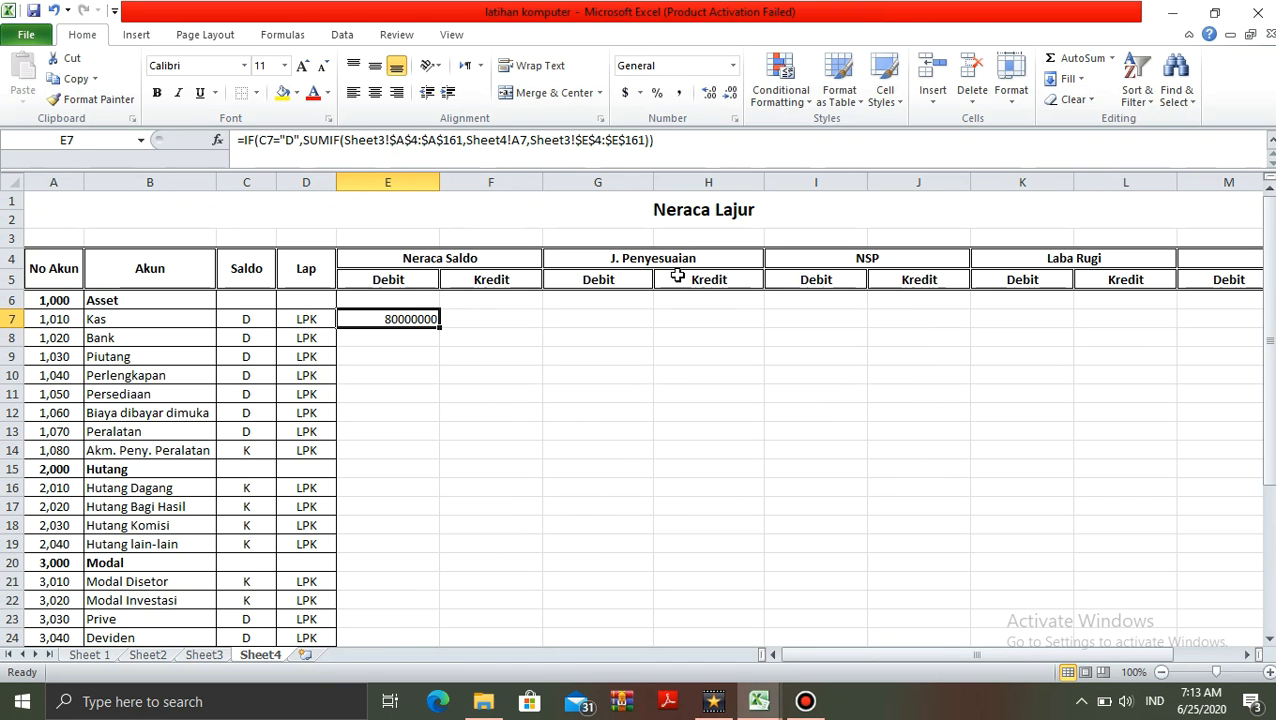
Add 0 as the value-if-false argument of the IF formula in E7
{"action": "left_click", "coordinate": [647, 142]}
{"action": "type", "text": "),0"}
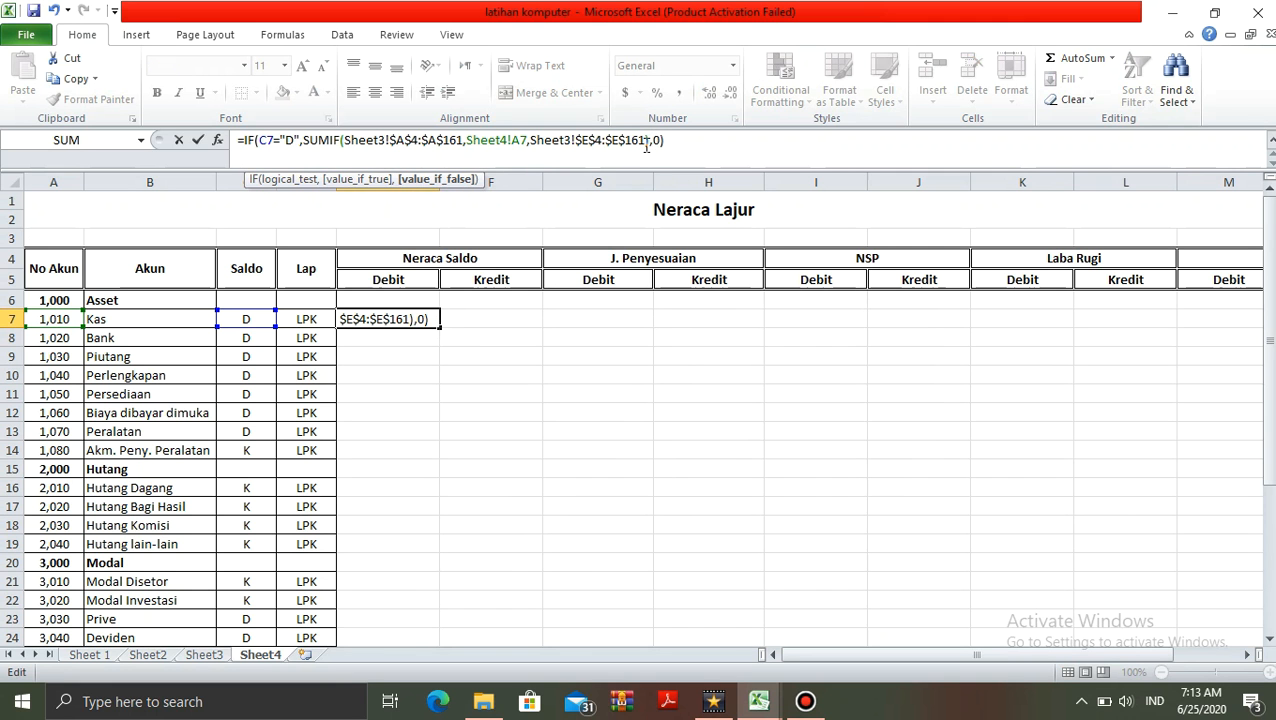
{"action": "key", "text": "Return"}
{"action": "key", "text": "Up"}
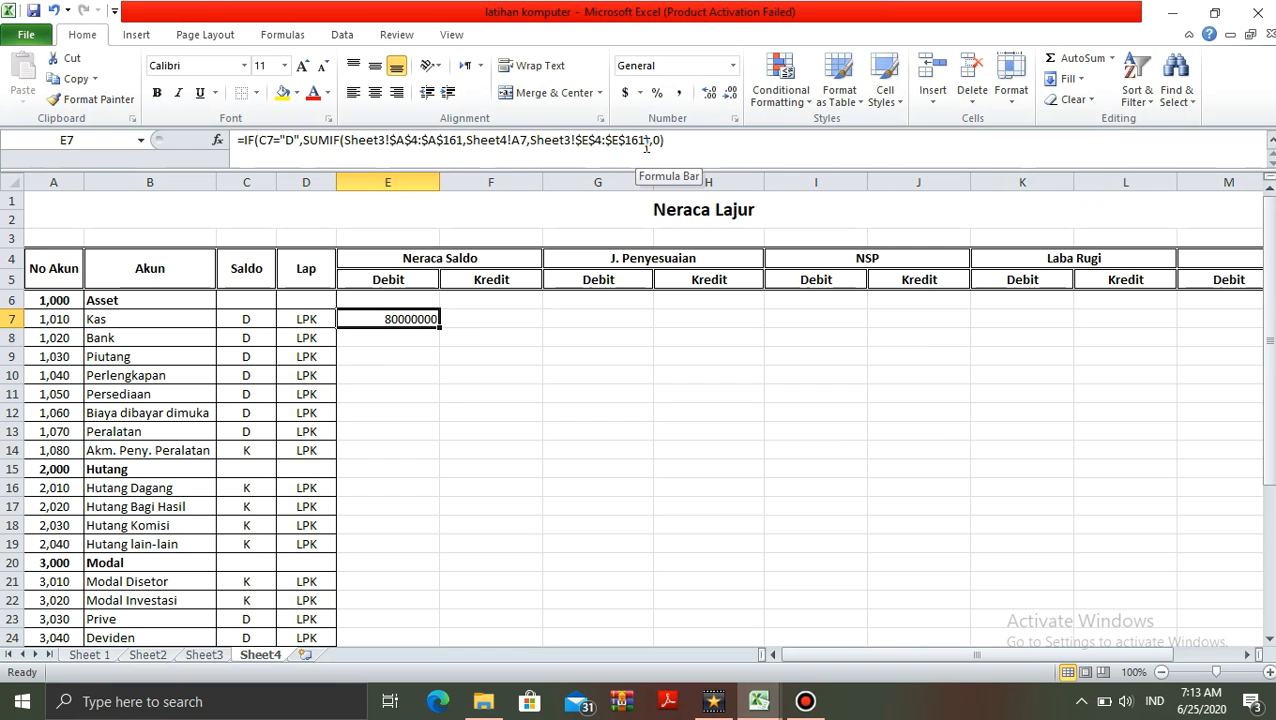
Copy the Debit formula from E7 down to E8:E36, through the Beban lain-lain row
{"action": "left_click", "coordinate": [499, 392]}
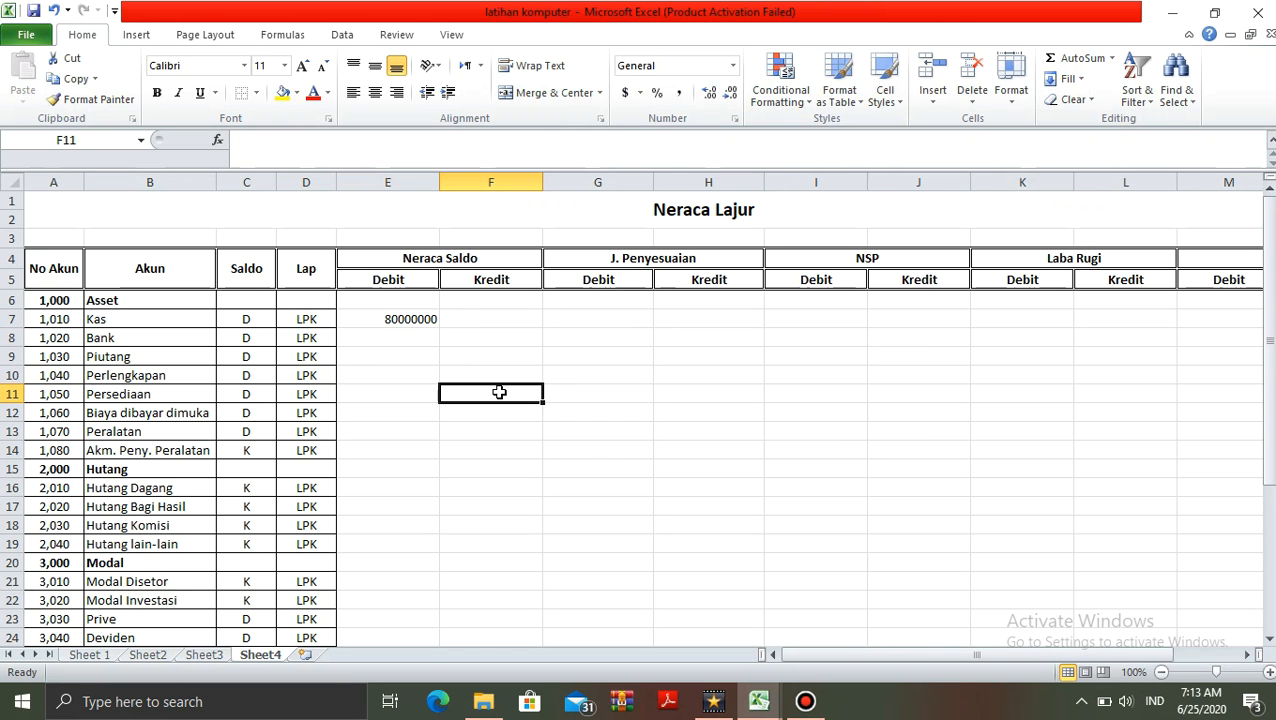
{"action": "left_click", "coordinate": [403, 318]}
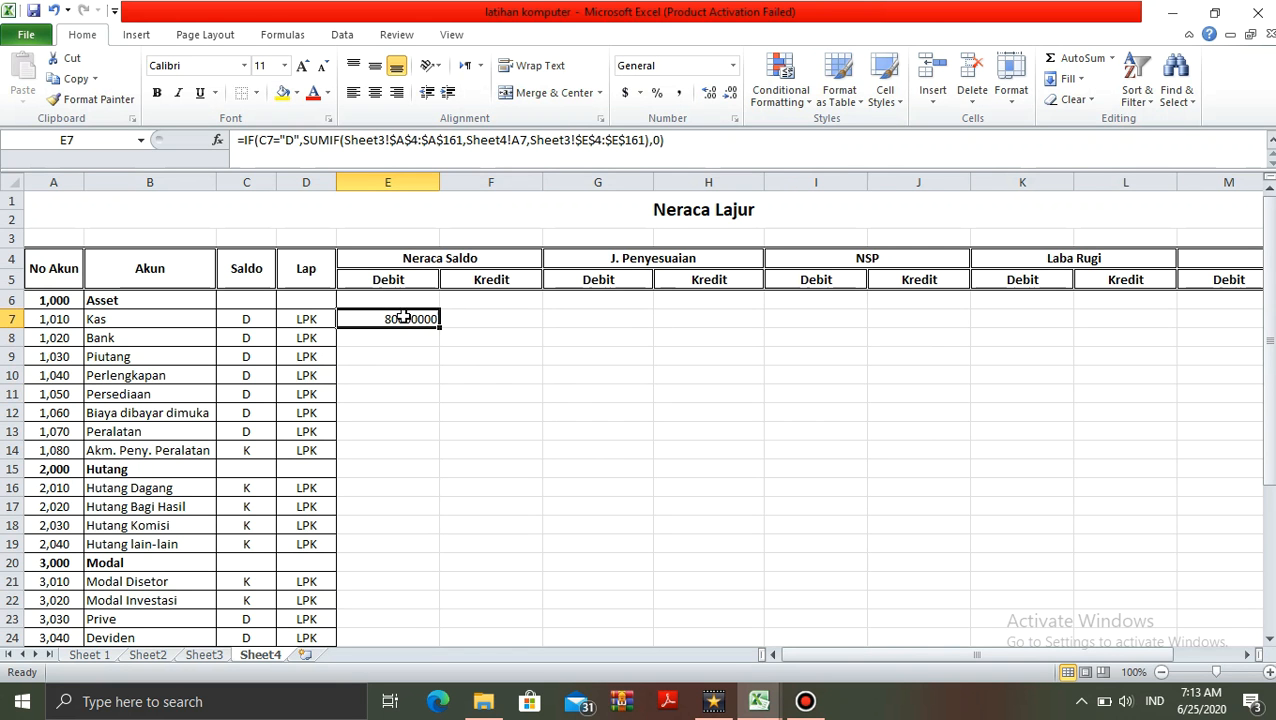
{"action": "left_click", "coordinate": [510, 371]}
{"action": "key", "text": "Up"}
{"action": "key", "text": "Up"}
{"action": "key", "text": "Up"}
{"action": "key", "text": "Left"}
{"action": "key", "text": "ctrl+c"}
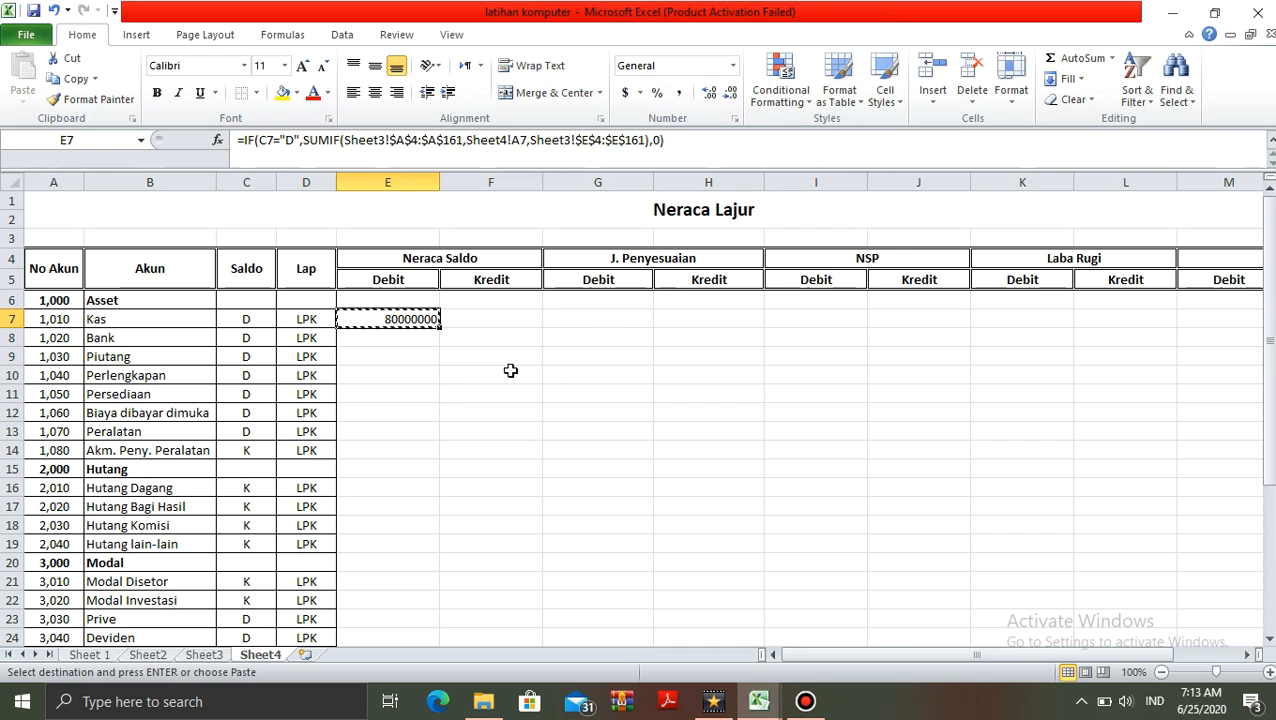
{"action": "key", "text": "Down"}
{"action": "key", "text": "shift+Down"}
{"action": "key", "text": "shift+Down"}
{"action": "key", "text": "shift+Down"}
{"action": "key", "text": "shift+Down"}
{"action": "key", "text": "shift+Down"}
{"action": "key", "text": "shift+Down"}
{"action": "key", "text": "shift+Down"}
{"action": "key", "text": "shift+Down"}
{"action": "key", "text": "shift+Down"}
{"action": "key", "text": "shift+Down"}
{"action": "key", "text": "shift+Down"}
{"action": "key", "text": "shift+Down"}
{"action": "key", "text": "shift+Down"}
{"action": "key", "text": "shift+Down"}
{"action": "key", "text": "shift+Down"}
{"action": "key", "text": "shift+Down"}
{"action": "key", "text": "shift+Down"}
{"action": "key", "text": "shift+Down"}
{"action": "key", "text": "shift+Down"}
{"action": "key", "text": "shift+Down"}
{"action": "key", "text": "shift+Down"}
{"action": "key", "text": "shift+Down"}
{"action": "key", "text": "shift+Down"}
{"action": "key", "text": "shift+Down"}
{"action": "key", "text": "shift+Down"}
{"action": "key", "text": "shift+Down"}
{"action": "key", "text": "shift+Down"}
{"action": "key", "text": "shift+Down"}
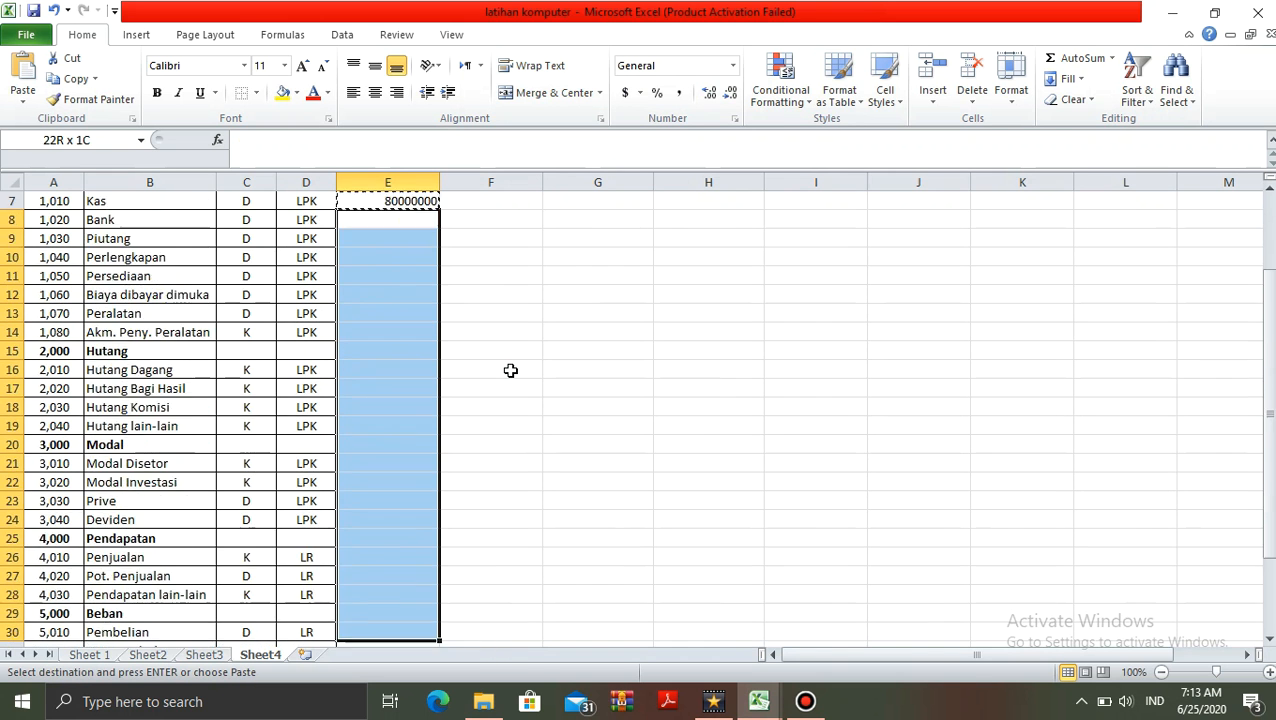
{"action": "key", "text": "shift+Up"}
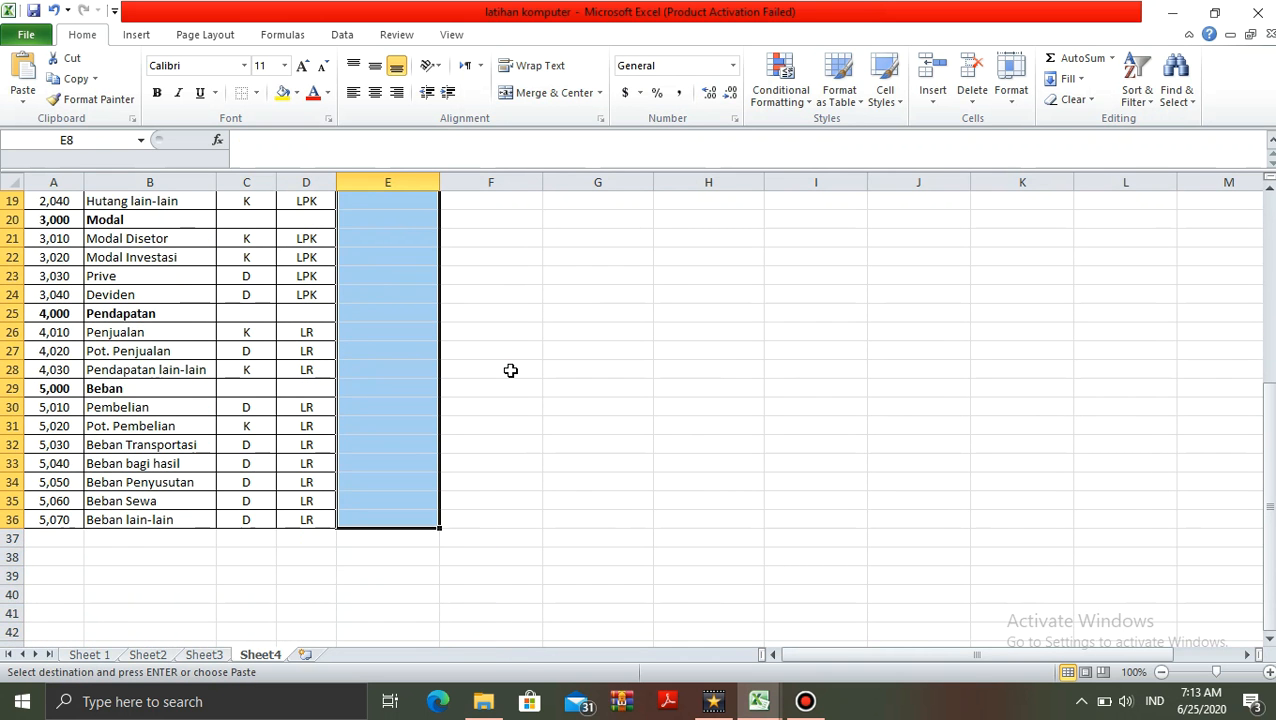
{"action": "key", "text": "ctrl+v"}
Check the copied formulas and their results down the Neraca Saldo Debit column
{"action": "key", "text": "Down"}
{"action": "key", "text": "Down"}
{"action": "key", "text": "Down"}
{"action": "key", "text": "Down"}
{"action": "key", "text": "Down"}
{"action": "key", "text": "Down"}
{"action": "key", "text": "Down"}
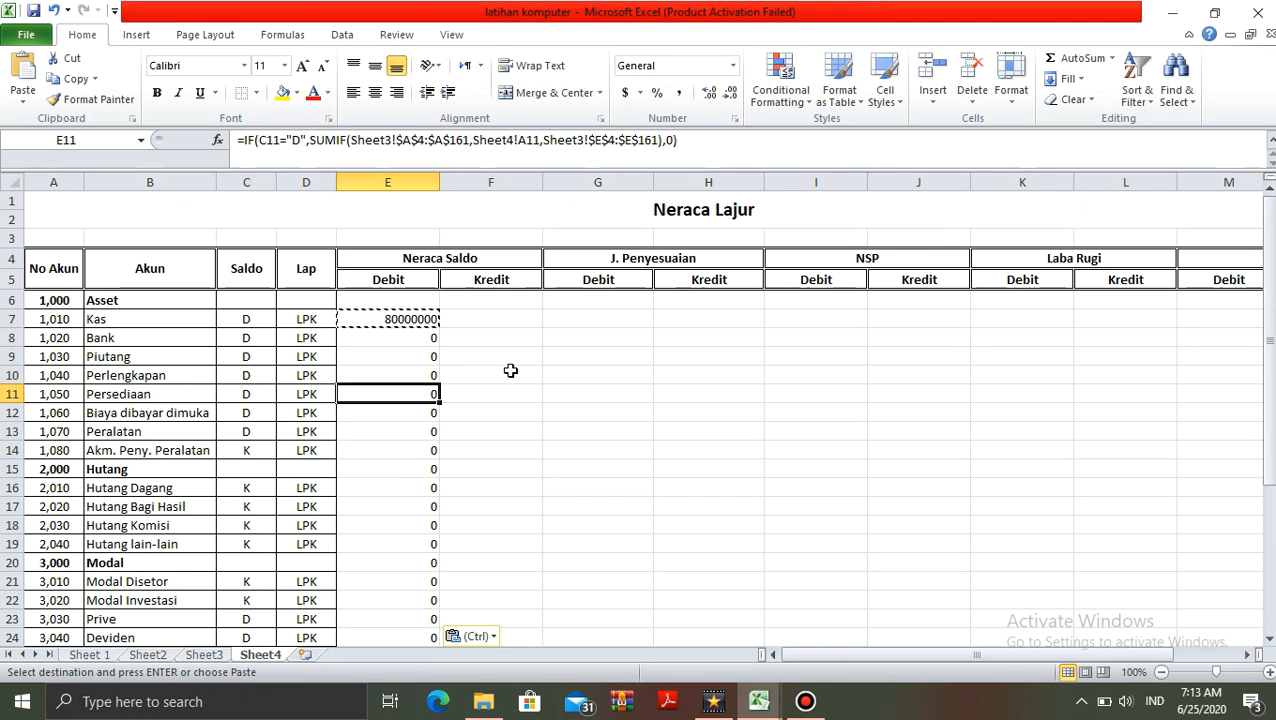
{"action": "key", "text": "Down"}
{"action": "key", "text": "Down"}
{"action": "key", "text": "Down"}
{"action": "key", "text": "Down"}
{"action": "key", "text": "Down"}
{"action": "key", "text": "Down"}
{"action": "key", "text": "Down"}
{"action": "key", "text": "Down"}
{"action": "key", "text": "Down"}
{"action": "key", "text": "Down"}
{"action": "key", "text": "Down"}
{"action": "key", "text": "Down"}
{"action": "key", "text": "Down"}
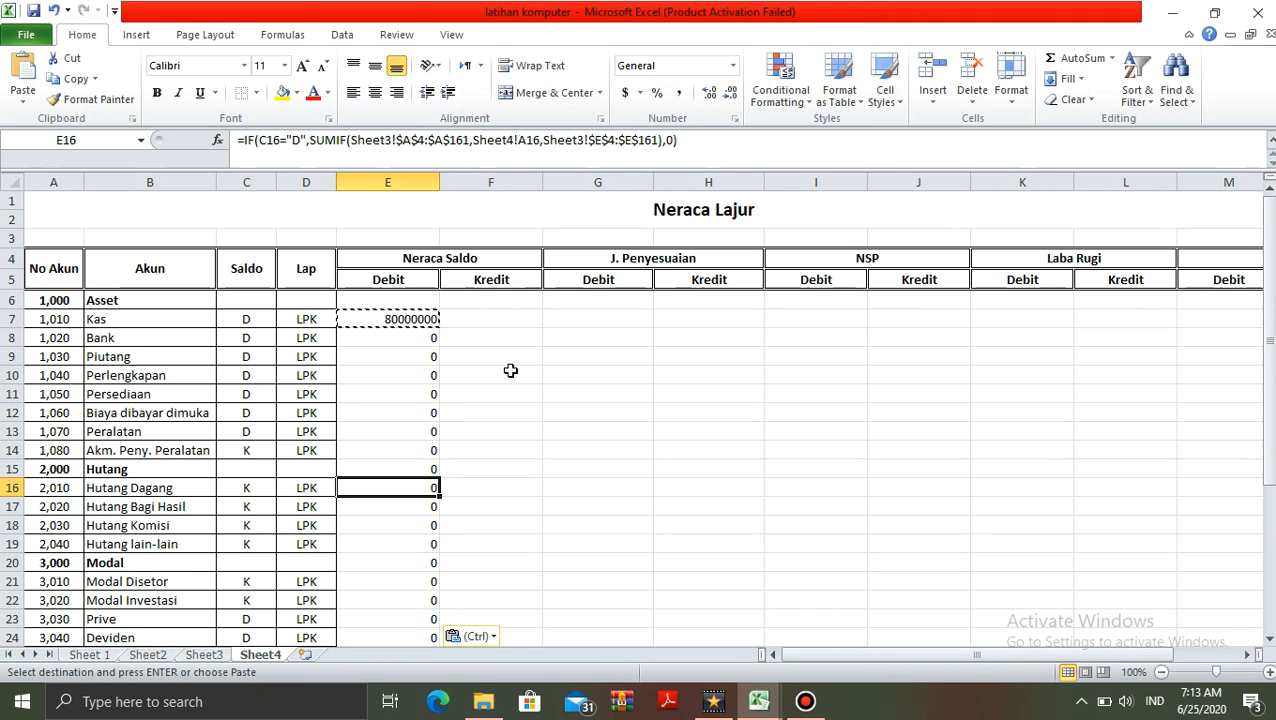
Examine the first account blocks of the Buku Besar on Sheet3, from Kas to Piutang
{"action": "left_click", "coordinate": [203, 655]}
{"action": "key", "text": "Down"}
{"action": "key", "text": "Down"}
{"action": "key", "text": "Down"}
{"action": "key", "text": "Down"}
{"action": "key", "text": "Down"}
{"action": "key", "text": "Down"}
{"action": "key", "text": "Down"}
{"action": "key", "text": "Down"}
{"action": "key", "text": "Down"}
{"action": "key", "text": "Down"}
{"action": "key", "text": "Down"}
{"action": "key", "text": "Down"}
{"action": "key", "text": "Down"}
{"action": "key", "text": "Down"}
{"action": "key", "text": "Down"}
{"action": "key", "text": "Down"}
{"action": "key", "text": "Down"}
{"action": "key", "text": "Down"}
{"action": "key", "text": "Down"}
{"action": "key", "text": "Down"}
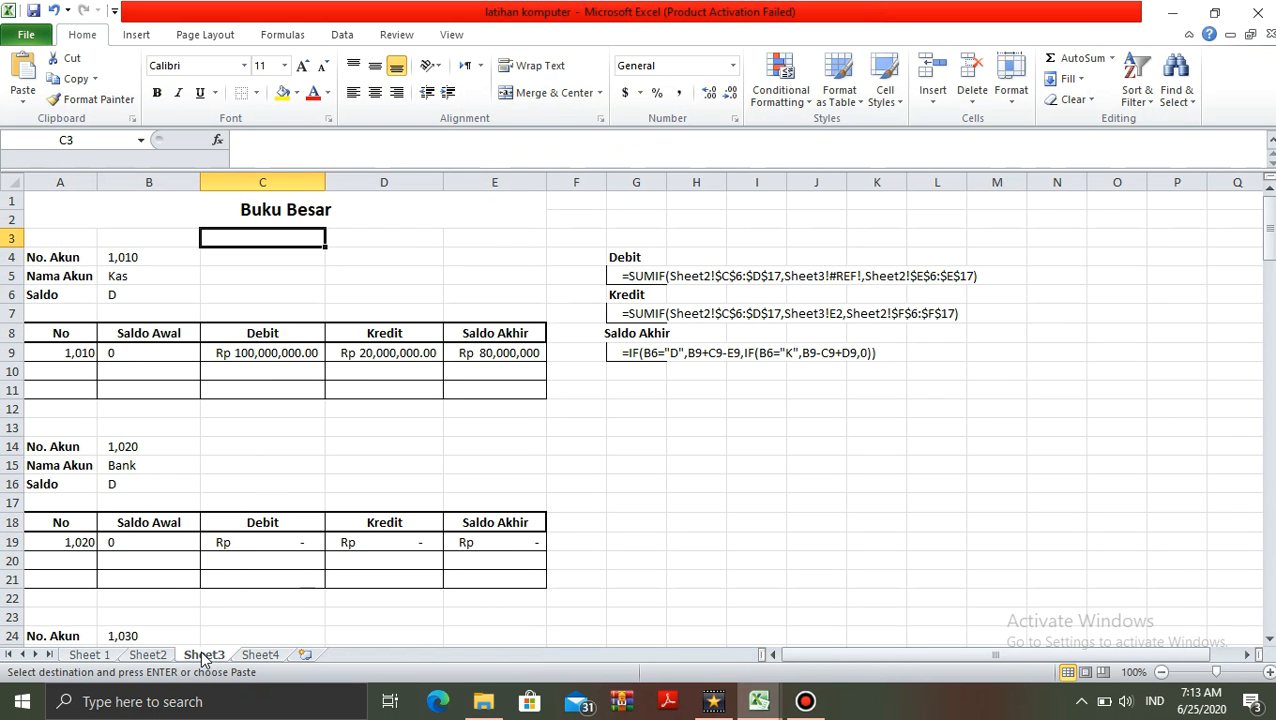
{"action": "key", "text": "Down"}
{"action": "key", "text": "Down"}
{"action": "key", "text": "Down"}
{"action": "key", "text": "Down"}
{"action": "key", "text": "Down"}
{"action": "key", "text": "Down"}
{"action": "key", "text": "Down"}
{"action": "key", "text": "Down"}
{"action": "key", "text": "Down"}
{"action": "key", "text": "Down"}
{"action": "key", "text": "Down"}
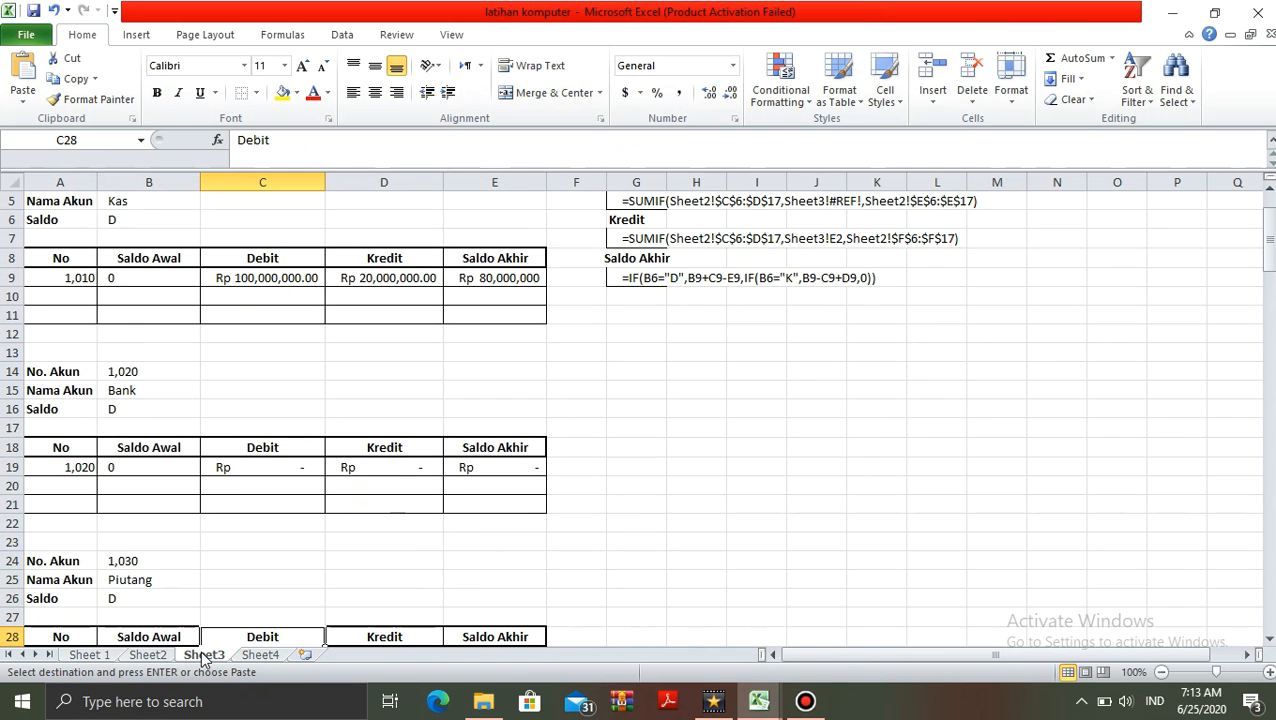
{"action": "key", "text": "Up"}
{"action": "key", "text": "Up"}
{"action": "key", "text": "Up"}
{"action": "key", "text": "Up"}
{"action": "key", "text": "Up"}
{"action": "key", "text": "Up"}
{"action": "key", "text": "Up"}
{"action": "key", "text": "Up"}
{"action": "key", "text": "Up"}
{"action": "key", "text": "Up"}
{"action": "key", "text": "Up"}
Change the fourth ledger block's account number reference in B34 on Sheet3 to ='Sheet 1'!A10
{"action": "key", "text": "Left"}
{"action": "key", "text": "Up"}
{"action": "key", "text": "Up"}
{"action": "key", "text": "Down"}
{"action": "key", "text": "Down"}
{"action": "key", "text": "Down"}
{"action": "key", "text": "Down"}
{"action": "key", "text": "Down"}
{"action": "key", "text": "Down"}
{"action": "key", "text": "Down"}
{"action": "key", "text": "Down"}
{"action": "key", "text": "Down"}
{"action": "key", "text": "Down"}
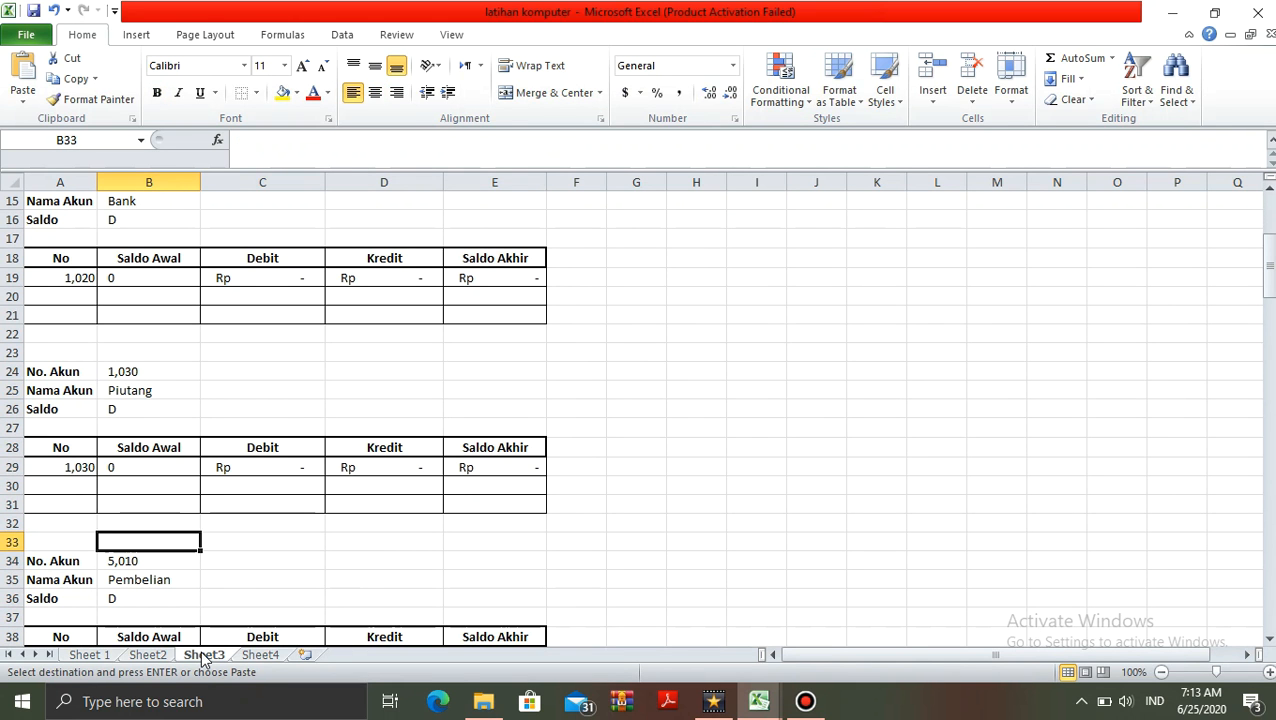
{"action": "left_click", "coordinate": [344, 139]}
{"action": "key", "text": "BackSpace"}
{"action": "key", "text": "BackSpace"}
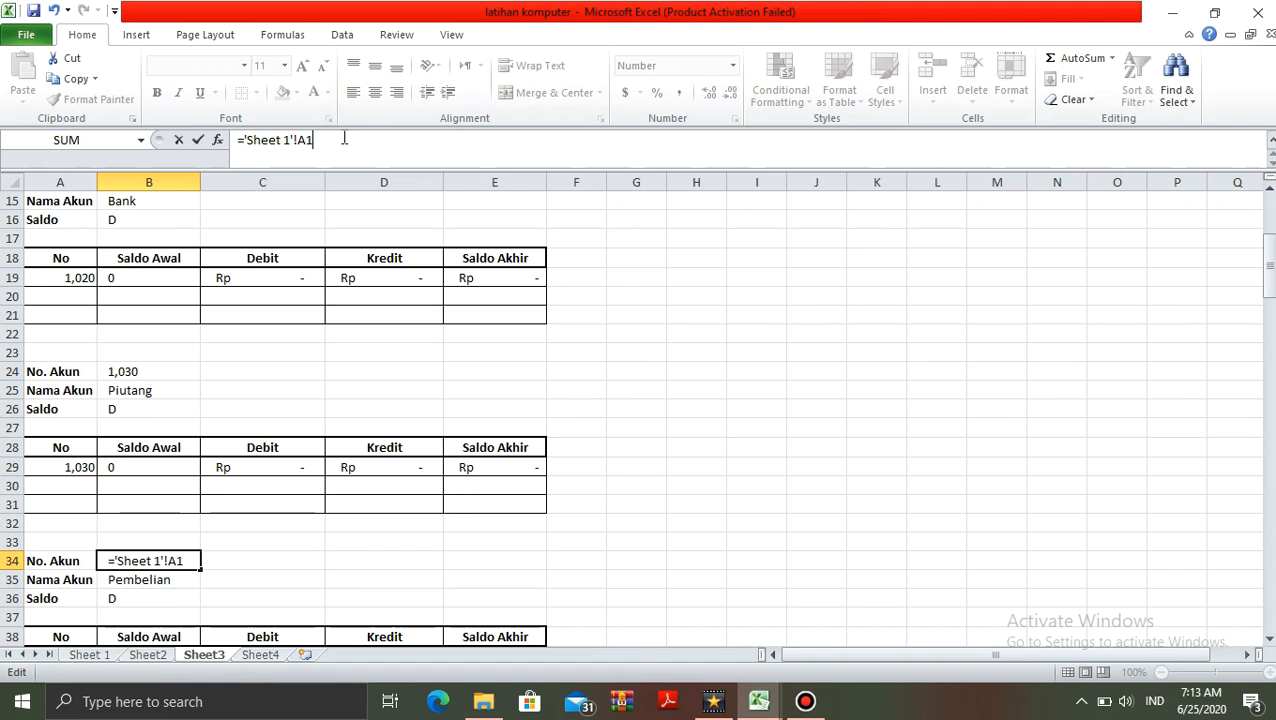
{"action": "type", "text": "10"}
{"action": "key", "text": "Return"}
Check the updated account details and balances in the fourth ledger block, rows 34 to 39 of Sheet3
{"action": "key", "text": "Down"}
{"action": "key", "text": "Down"}
{"action": "key", "text": "Down"}
{"action": "key", "text": "Down"}
{"action": "key", "text": "Down"}
{"action": "key", "text": "Down"}
{"action": "key", "text": "Down"}
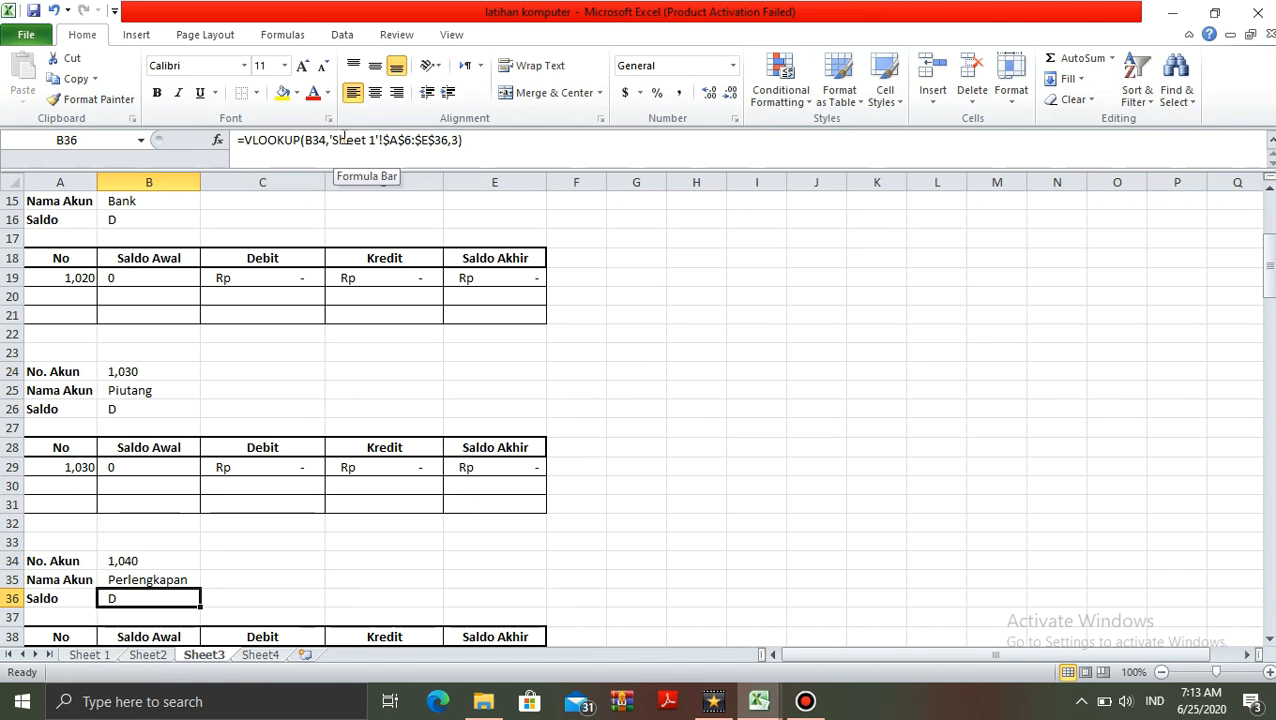
{"action": "key", "text": "Up"}
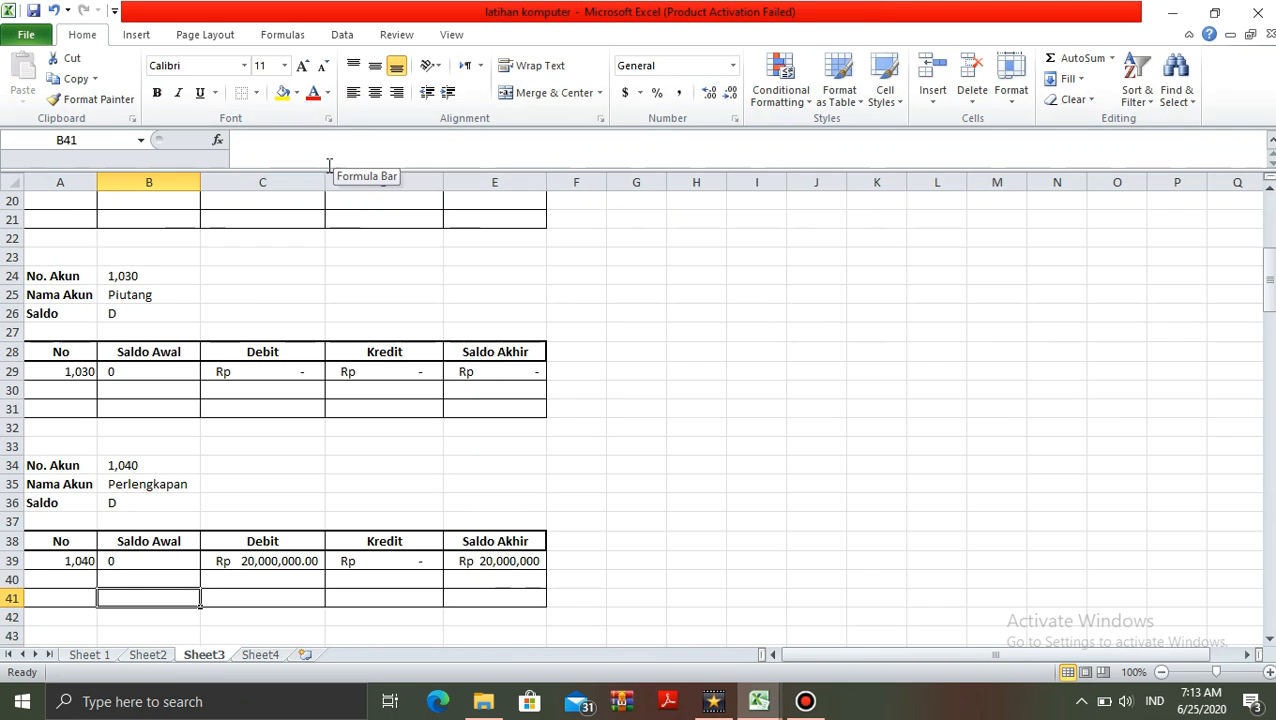
Review the Neraca Saldo Debit column on Sheet4 and the IF/SUMIF formula in E7
{"action": "left_click", "coordinate": [260, 655]}
{"action": "key", "text": "Up"}
{"action": "key", "text": "Up"}
{"action": "key", "text": "Up"}
{"action": "key", "text": "Up"}
{"action": "key", "text": "Up"}
{"action": "key", "text": "Up"}
{"action": "key", "text": "Up"}
{"action": "key", "text": "Up"}
{"action": "key", "text": "Up"}
{"action": "key", "text": "Up"}
{"action": "key", "text": "Up"}
{"action": "key", "text": "Up"}
{"action": "key", "text": "Up"}
{"action": "key", "text": "Up"}
{"action": "key", "text": "Up"}
{"action": "key", "text": "Up"}
{"action": "key", "text": "Up"}
{"action": "key", "text": "Up"}
{"action": "key", "text": "Up"}
{"action": "key", "text": "Down"}
{"action": "key", "text": "Up"}
{"action": "key", "text": "Up"}
{"action": "key", "text": "Up"}
{"action": "key", "text": "Up"}
{"action": "key", "text": "Up"}
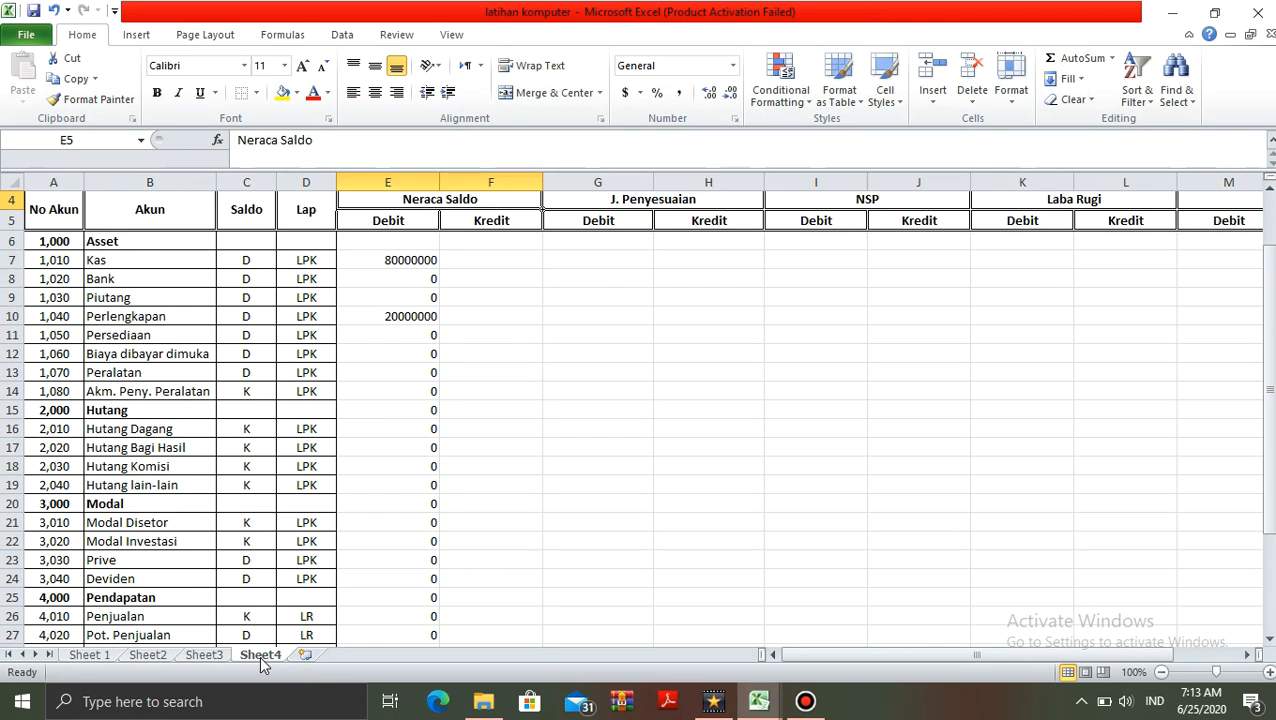
{"action": "key", "text": "Up"}
{"action": "key", "text": "Up"}
{"action": "key", "text": "Down"}
{"action": "key", "text": "Down"}
{"action": "key", "text": "Down"}
{"action": "key", "text": "Down"}
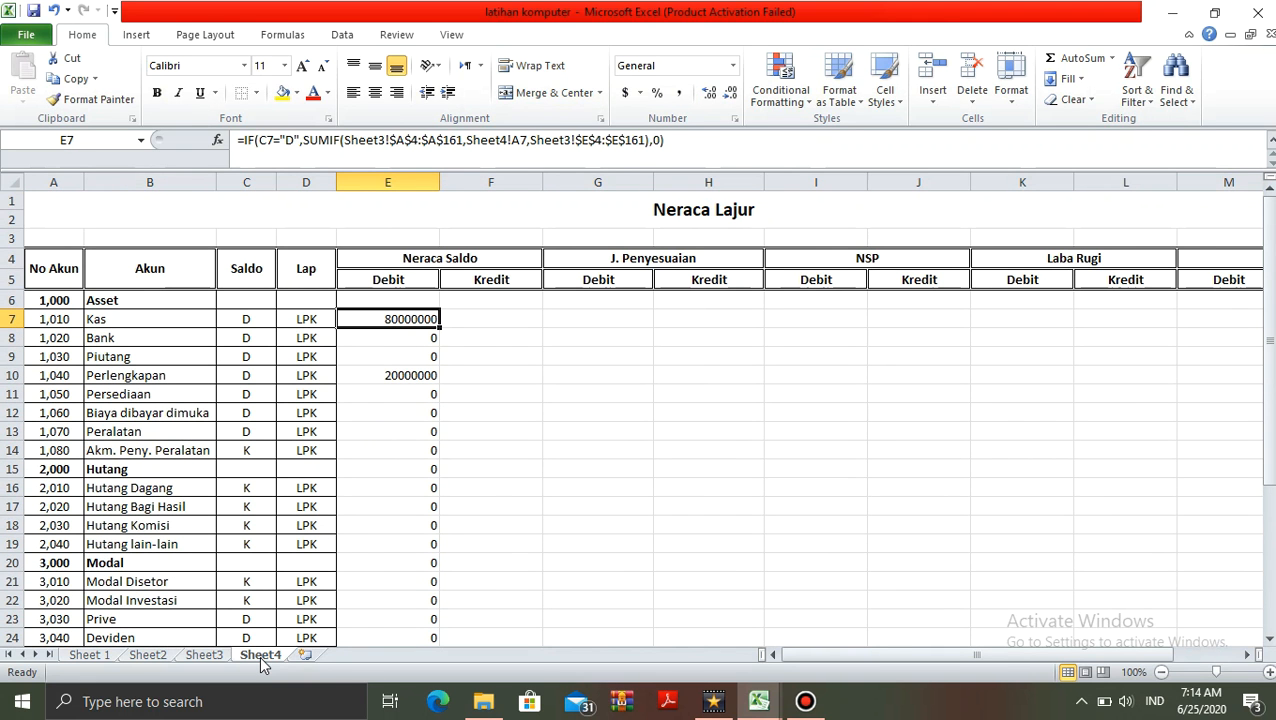
{"action": "key", "text": "Right"}
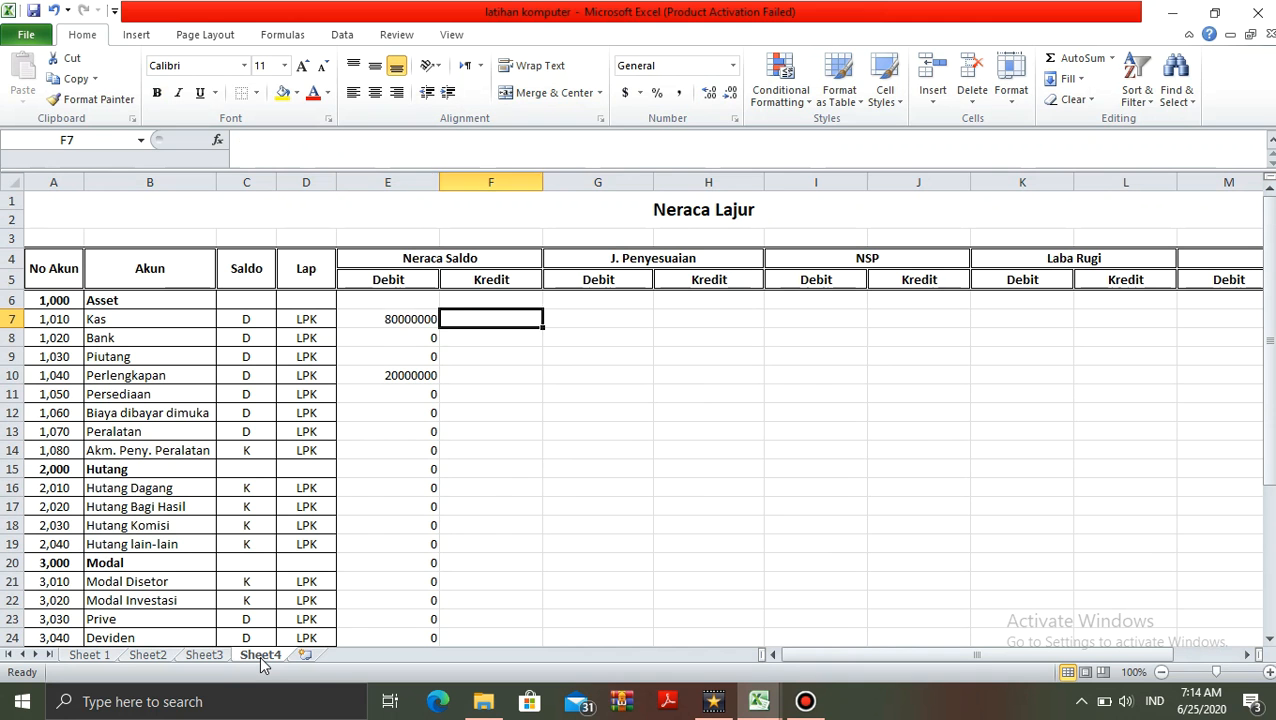
{"action": "key", "text": "Left"}
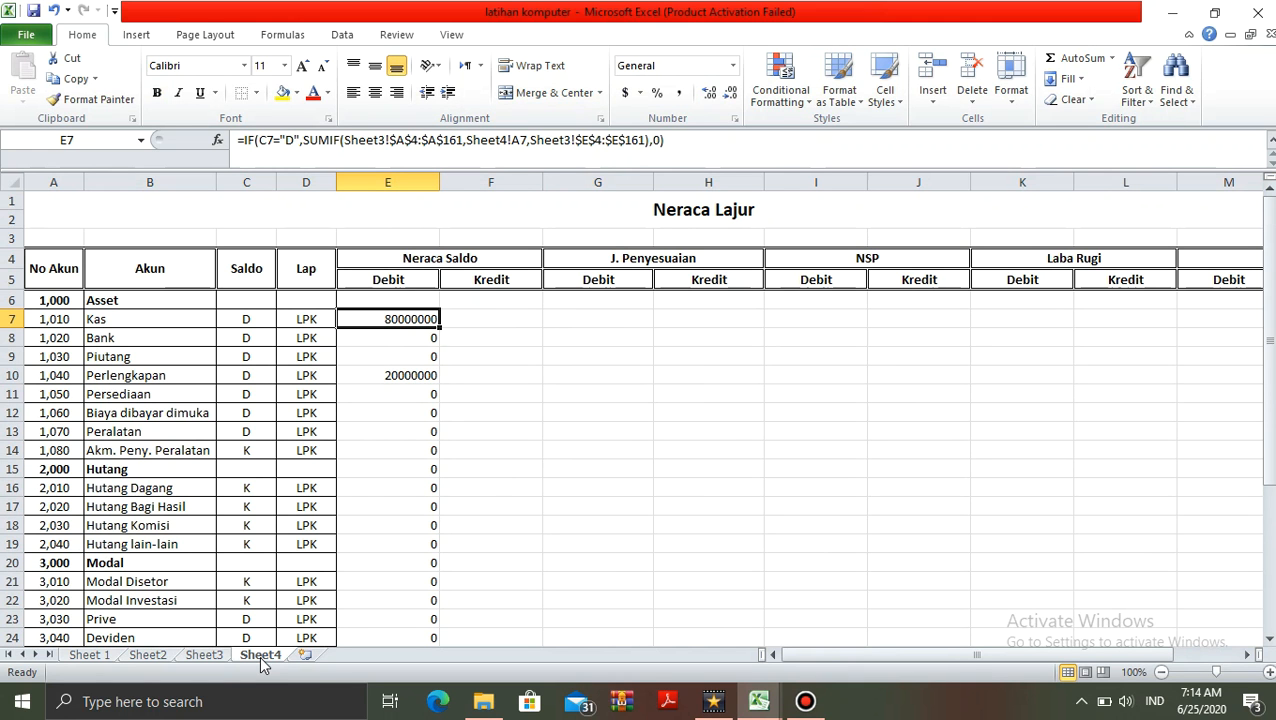
Begin the Neraca Saldo Kredit formula for Kas in F7 with =IF(C7="K",SUMIF(
{"action": "key", "text": "Right"}
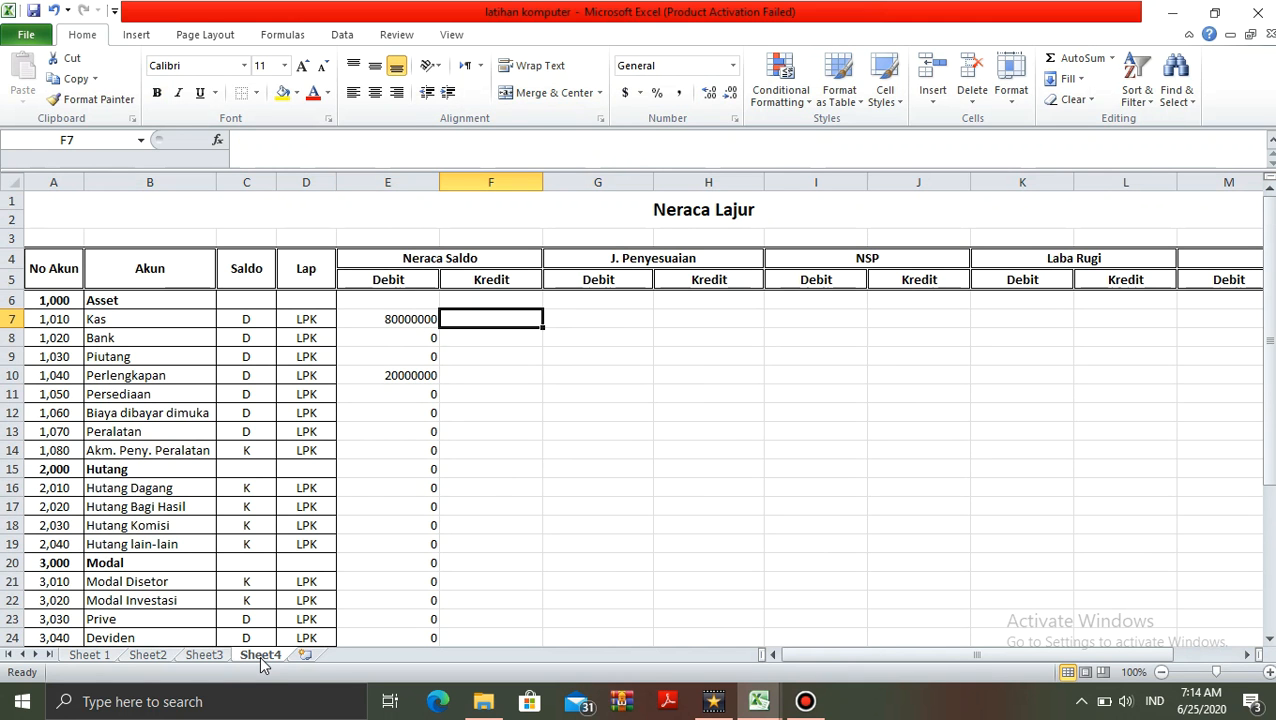
{"action": "type", "text": "=if"}
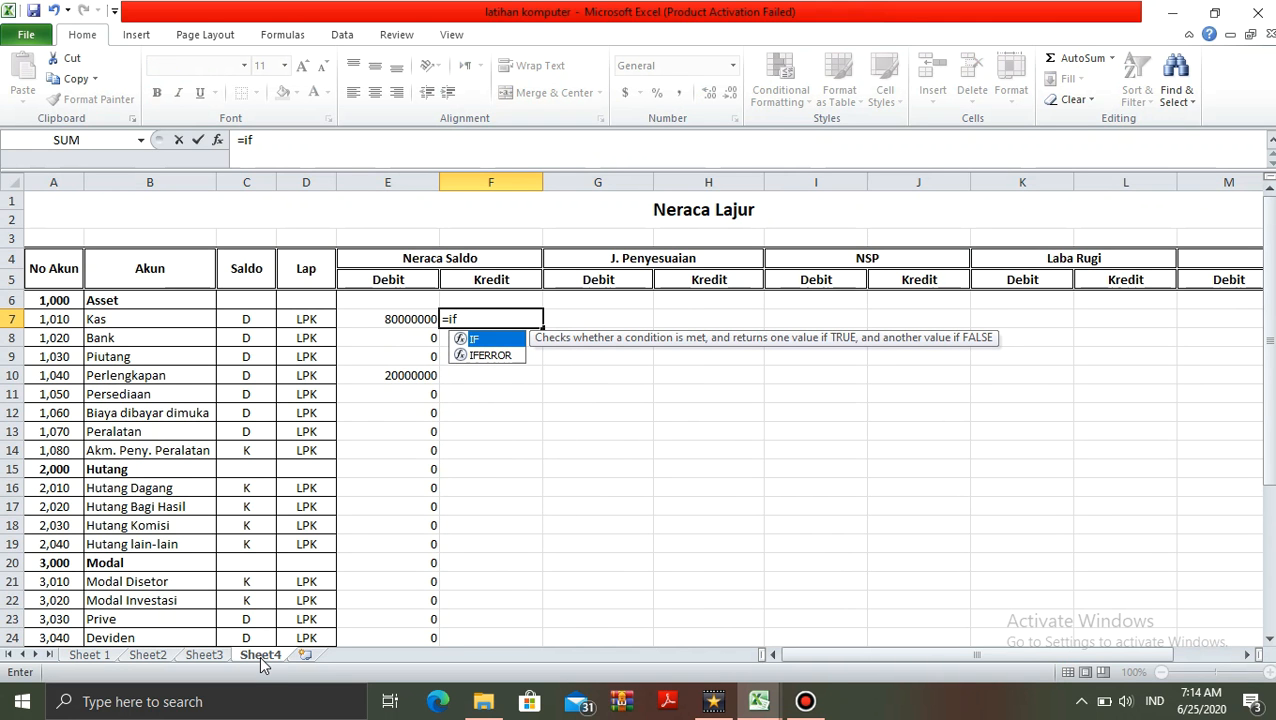
{"action": "type", "text": "("}
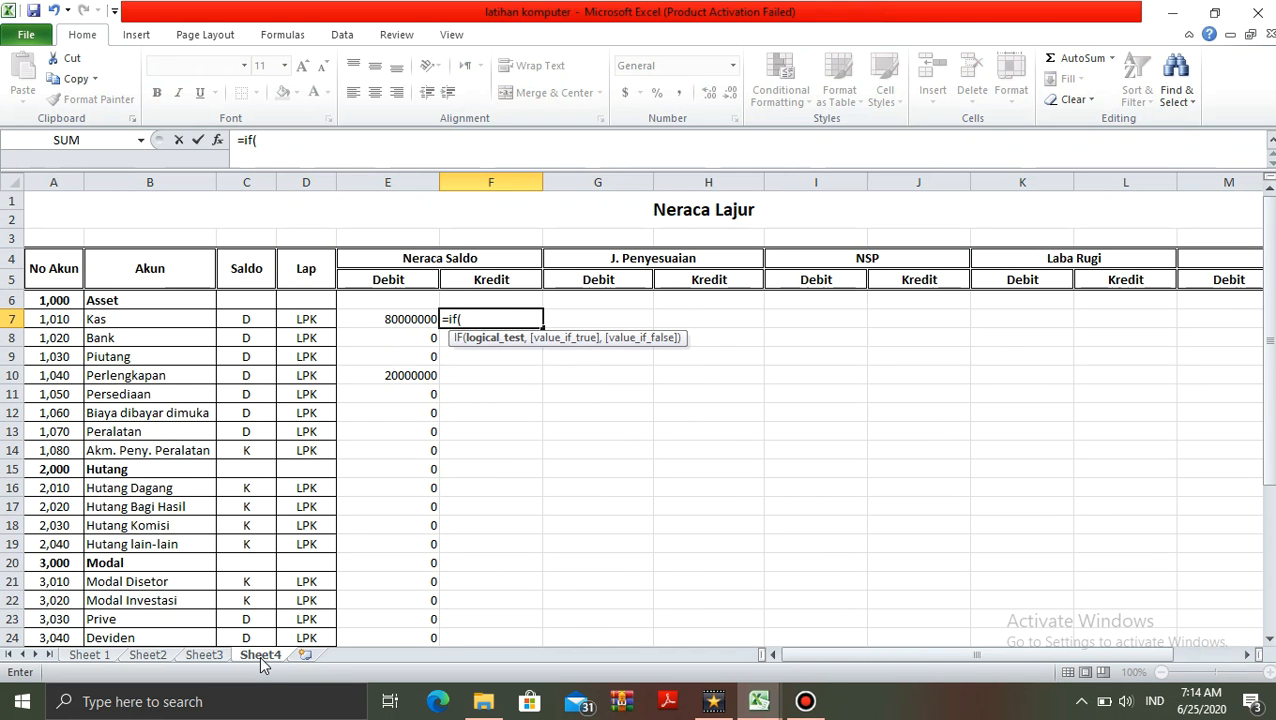
{"action": "key", "text": "Left"}
{"action": "key", "text": "Left"}
{"action": "key", "text": "Left"}
{"action": "type", "text": "=\"K\","}
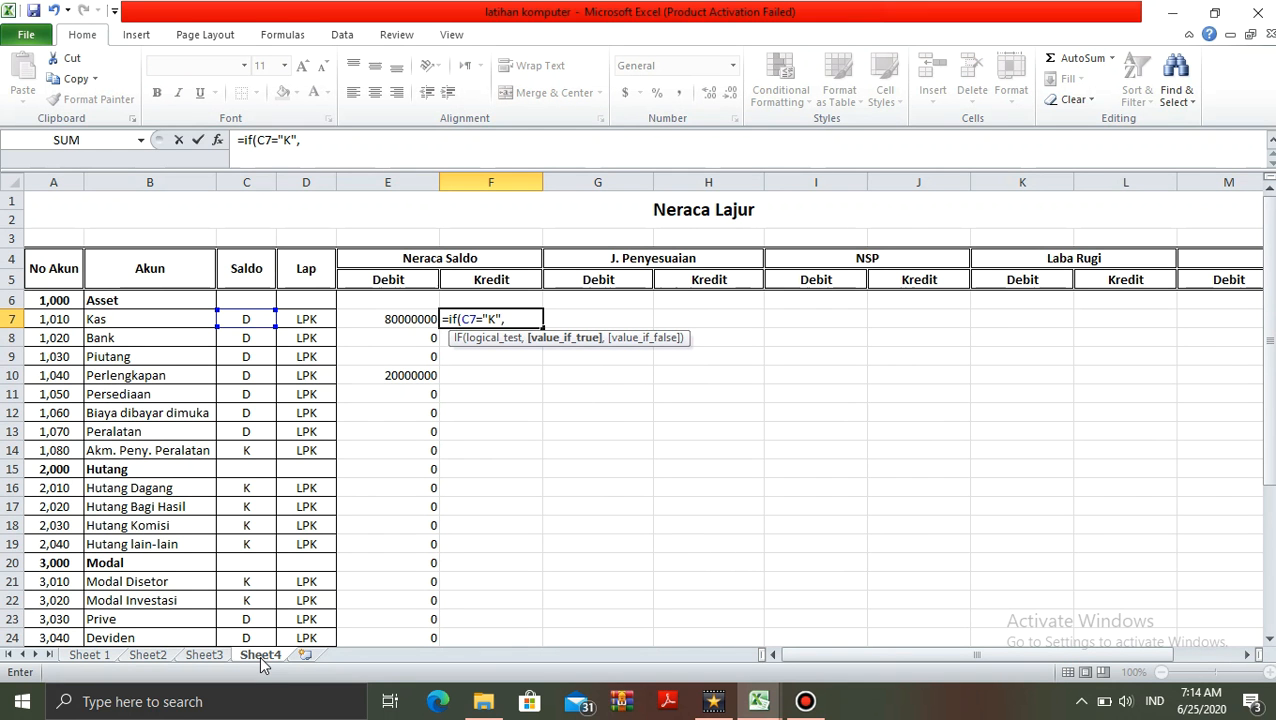
{"action": "type", "text": "Sumi"}
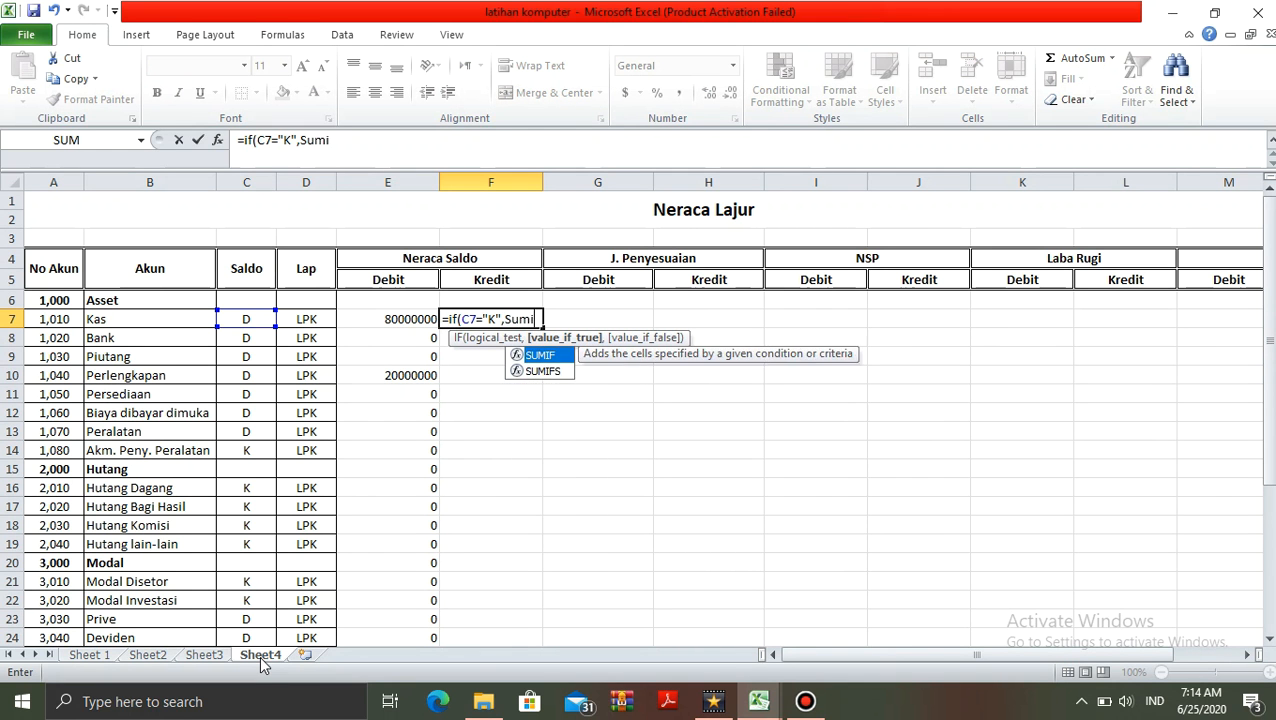
{"action": "type", "text": "g"}
{"action": "key", "text": "BackSpace"}
{"action": "type", "text": "f("}
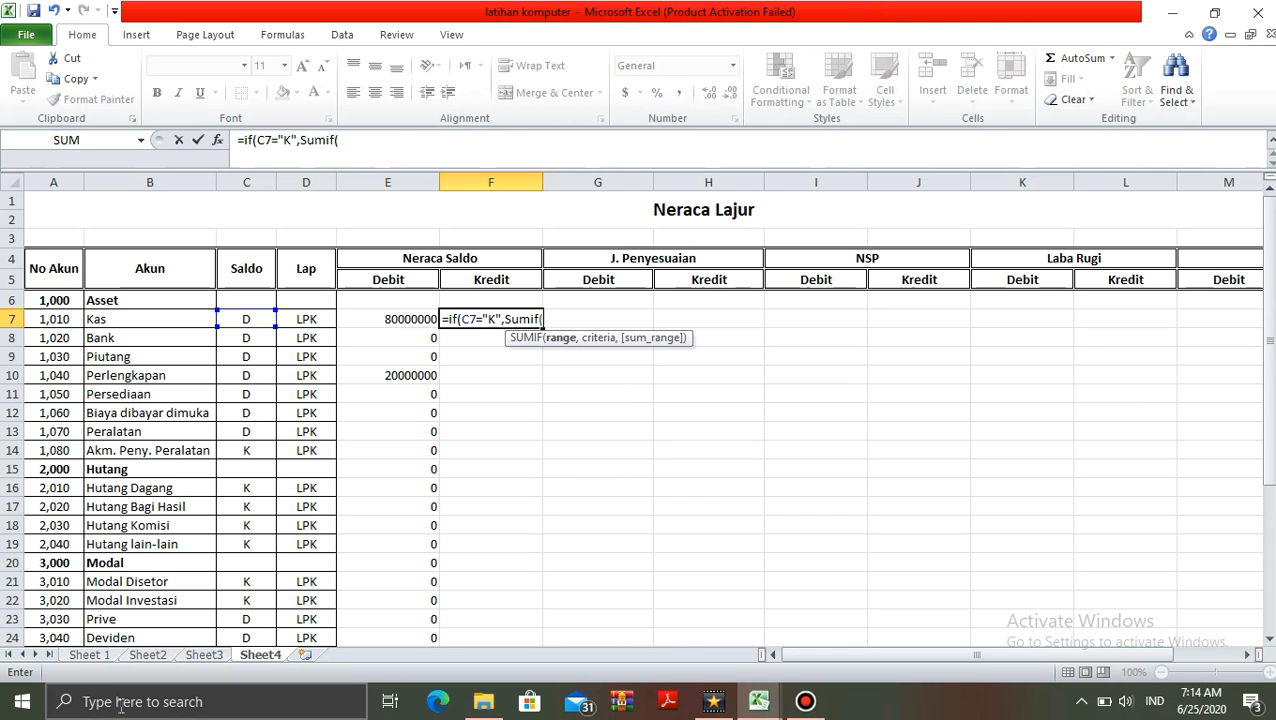
Set the SUMIF range in F7's formula to the ledger's column A as the absolute reference Sheet3!$A$4:$A$161
{"action": "left_click", "coordinate": [206, 658]}
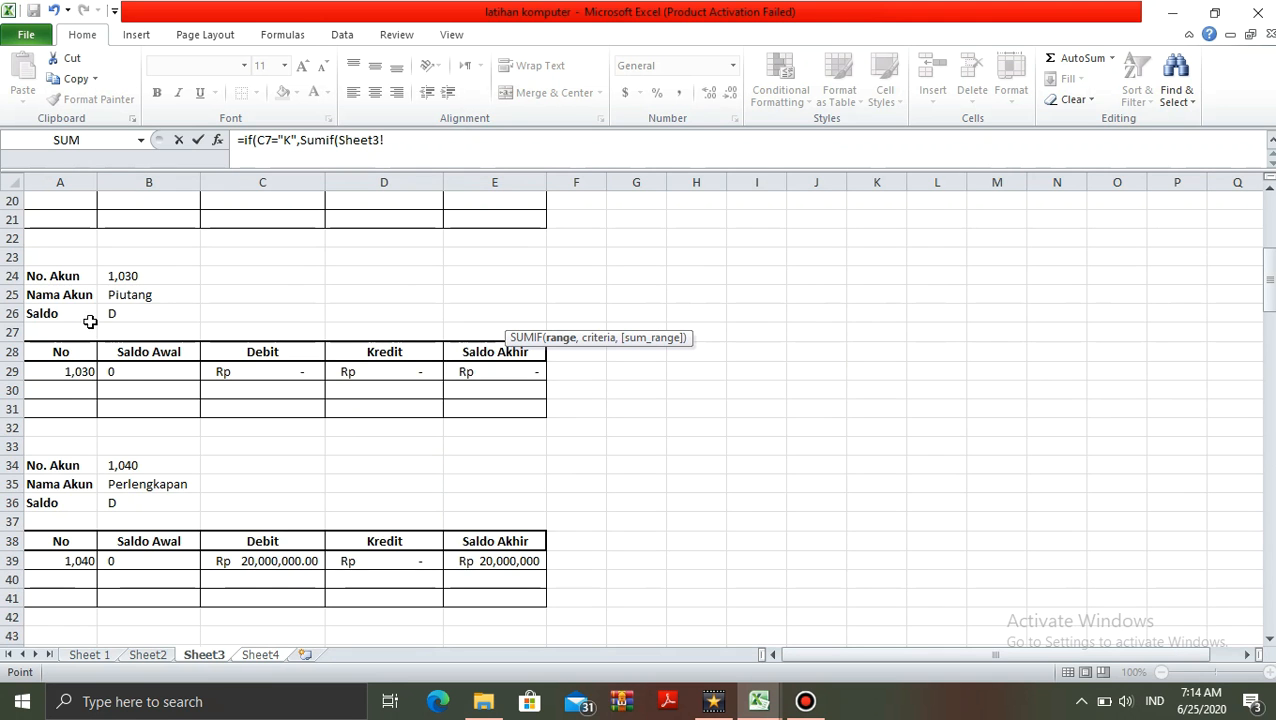
{"action": "left_click", "coordinate": [63, 276]}
{"action": "key", "text": "Up"}
{"action": "key", "text": "Up"}
{"action": "key", "text": "Up"}
{"action": "key", "text": "Up"}
{"action": "key", "text": "Up"}
{"action": "key", "text": "Up"}
{"action": "key", "text": "Up"}
{"action": "key", "text": "Up"}
{"action": "key", "text": "Up"}
{"action": "key", "text": "Up"}
{"action": "key", "text": "Up"}
{"action": "key", "text": "Up"}
{"action": "key", "text": "Up"}
{"action": "key", "text": "Up"}
{"action": "key", "text": "Up"}
{"action": "key", "text": "Up"}
{"action": "key", "text": "Up"}
{"action": "key", "text": "Up"}
{"action": "key", "text": "Up"}
{"action": "key", "text": "Up"}
{"action": "key", "text": "Down"}
{"action": "key", "text": "Down"}
{"action": "key", "text": "Down"}
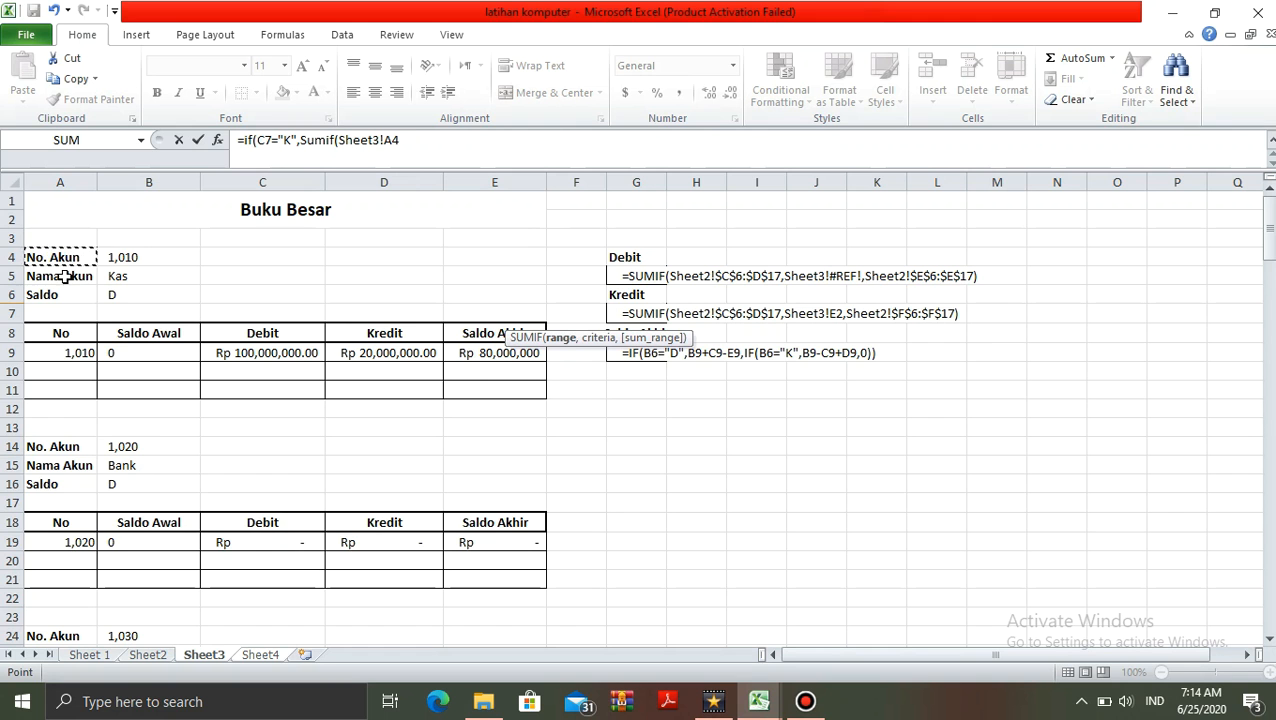
{"action": "key", "text": "shift+Down"}
{"action": "key", "text": "shift+Down"}
{"action": "key", "text": "shift+Down"}
{"action": "key", "text": "shift+Down"}
{"action": "key", "text": "shift+Down"}
{"action": "key", "text": "shift+Down"}
{"action": "key", "text": "shift+Down"}
{"action": "key", "text": "shift+Down"}
{"action": "key", "text": "shift+Down"}
{"action": "key", "text": "shift+Down"}
{"action": "key", "text": "shift+Down"}
{"action": "key", "text": "shift+Down"}
{"action": "key", "text": "shift+Down"}
{"action": "key", "text": "shift+Down"}
{"action": "key", "text": "shift+Down"}
{"action": "key", "text": "shift+Down"}
{"action": "key", "text": "shift+Down"}
{"action": "key", "text": "shift+Down"}
{"action": "key", "text": "shift+Down"}
{"action": "key", "text": "shift+Down"}
{"action": "key", "text": "shift+Down"}
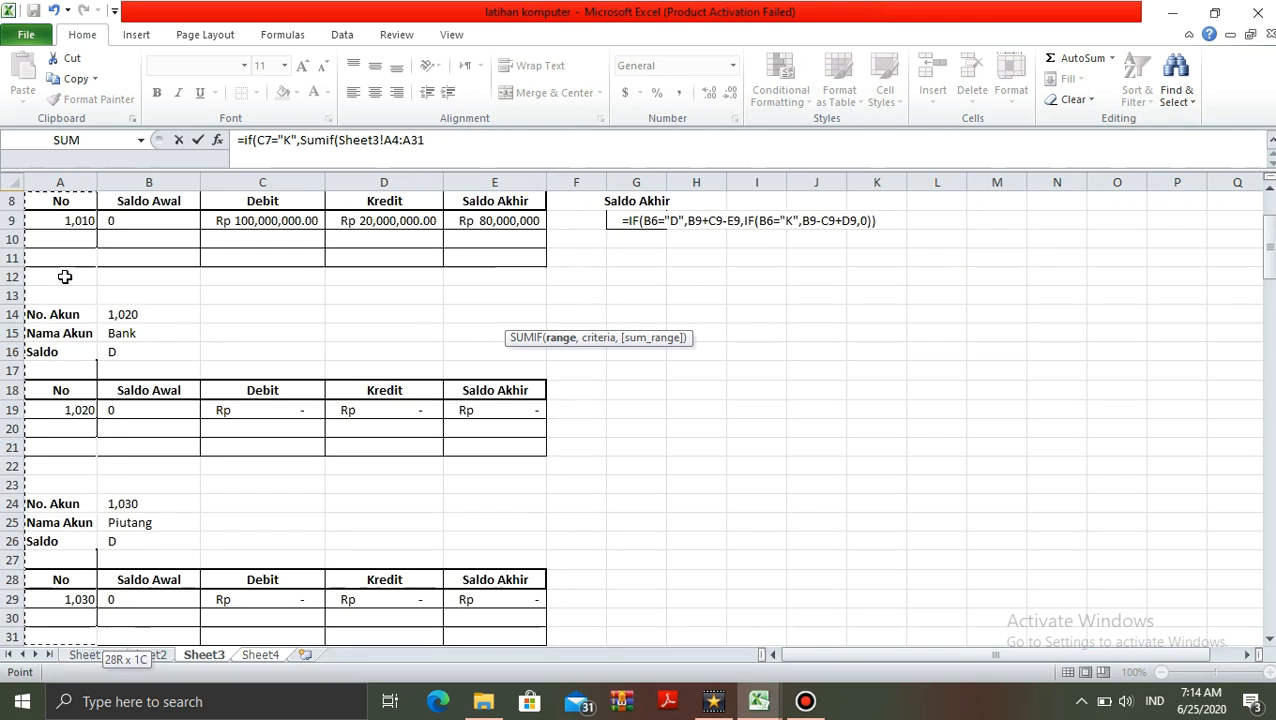
{"action": "key", "text": "shift+Down"}
{"action": "key", "text": "shift+Down"}
{"action": "key", "text": "shift+Down"}
{"action": "key", "text": "shift+Down"}
{"action": "key", "text": "shift+Down"}
{"action": "key", "text": "shift+Down"}
{"action": "key", "text": "shift+Down"}
{"action": "key", "text": "shift+Down"}
{"action": "key", "text": "shift+Down"}
{"action": "key", "text": "shift+Down"}
{"action": "key", "text": "shift+Down"}
{"action": "key", "text": "shift+Down"}
{"action": "key", "text": "shift+Down"}
{"action": "key", "text": "shift+Down"}
{"action": "key", "text": "shift+Down"}
{"action": "key", "text": "shift+Down"}
{"action": "key", "text": "shift+Down"}
{"action": "key", "text": "shift+Down"}
{"action": "key", "text": "shift+Down"}
{"action": "key", "text": "shift+Down"}
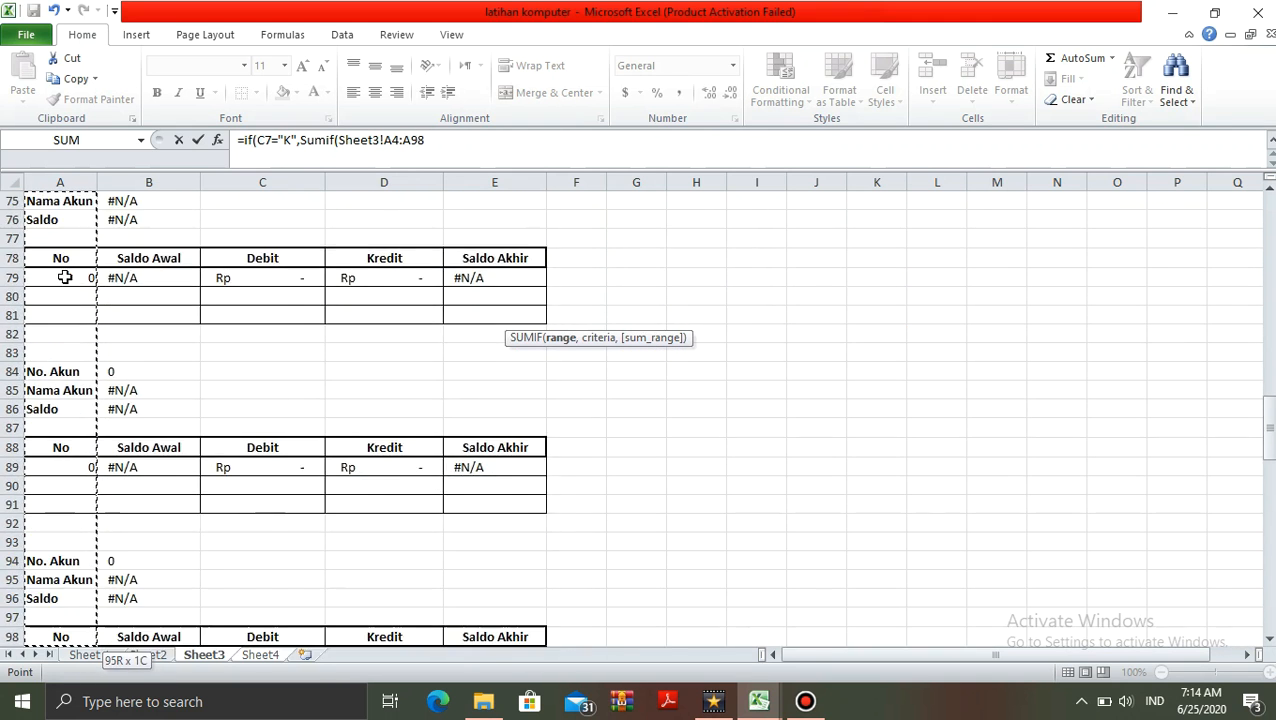
{"action": "key", "text": "shift+Down"}
{"action": "key", "text": "shift+Down"}
{"action": "key", "text": "shift+Down"}
{"action": "key", "text": "shift+Down"}
{"action": "key", "text": "shift+Down"}
{"action": "key", "text": "shift+Down"}
{"action": "key", "text": "shift+Down"}
{"action": "key", "text": "shift+Down"}
{"action": "key", "text": "shift+Down"}
{"action": "key", "text": "shift+Down"}
{"action": "key", "text": "shift+Down"}
{"action": "key", "text": "shift+Down"}
{"action": "key", "text": "shift+Down"}
{"action": "key", "text": "shift+Down"}
{"action": "key", "text": "shift+Down"}
{"action": "key", "text": "shift+Down"}
{"action": "key", "text": "shift+Down"}
{"action": "key", "text": "shift+Down"}
{"action": "key", "text": "shift+Down"}
{"action": "key", "text": "shift+Down"}
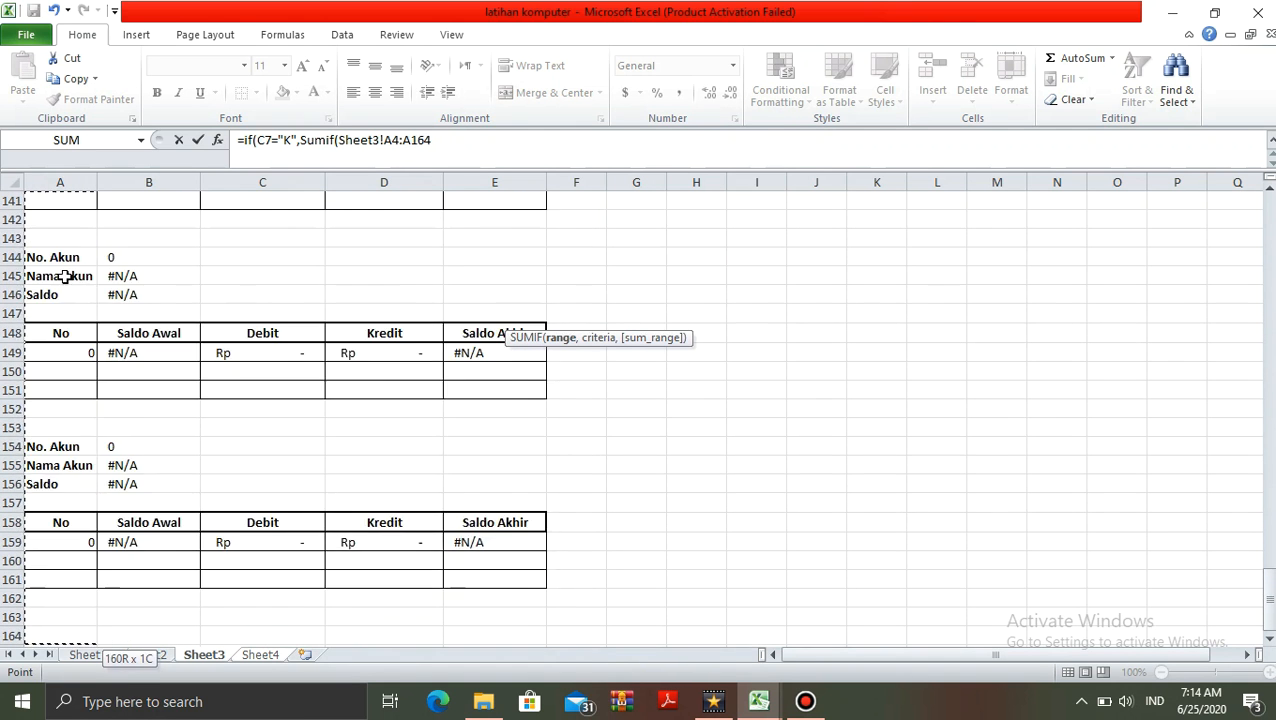
{"action": "key", "text": "shift+Up"}
{"action": "key", "text": "shift+Up"}
{"action": "key", "text": "shift+Up"}
{"action": "key", "text": "shift+Up"}
{"action": "key", "text": "shift+Up"}
{"action": "key", "text": "shift+Up"}
{"action": "key", "text": "shift+Up"}
{"action": "key", "text": "shift+Up"}
{"action": "key", "text": "shift+Up"}
{"action": "key", "text": "shift+Up"}
{"action": "key", "text": "shift+Up"}
{"action": "key", "text": "shift+Up"}
{"action": "key", "text": "shift+Up"}
{"action": "key", "text": "shift+Up"}
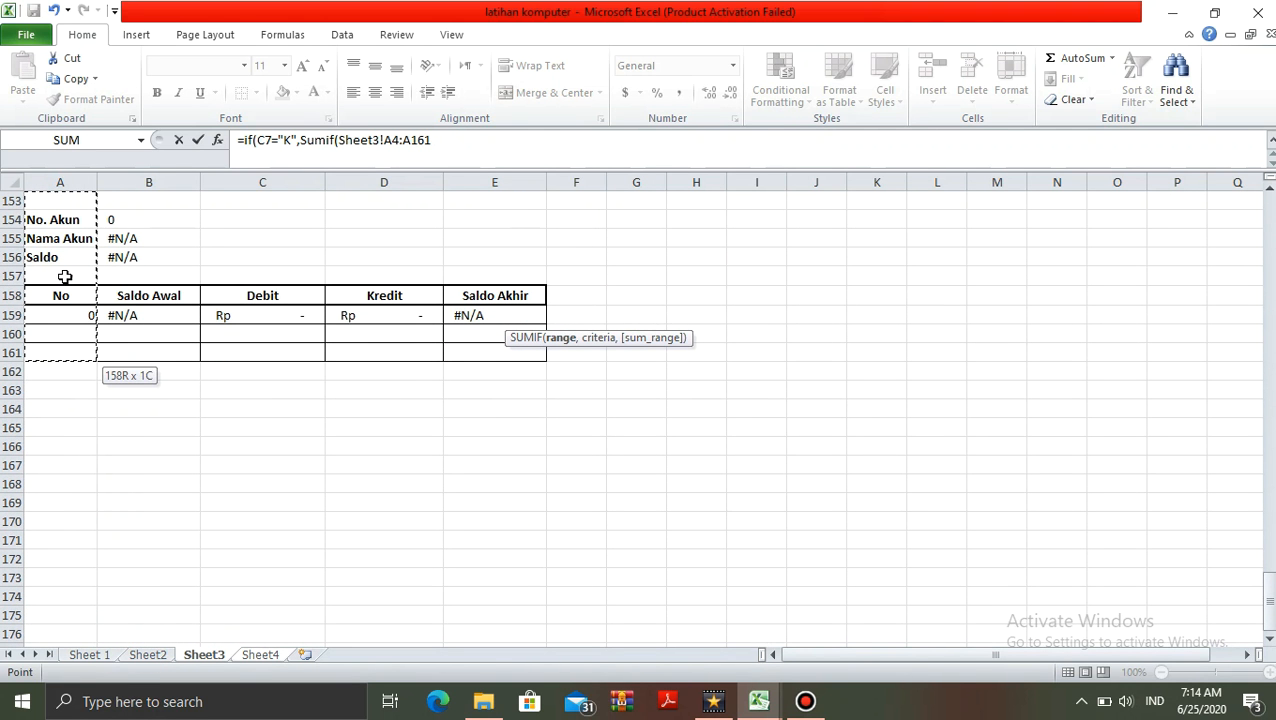
{"action": "key", "text": "F4"}
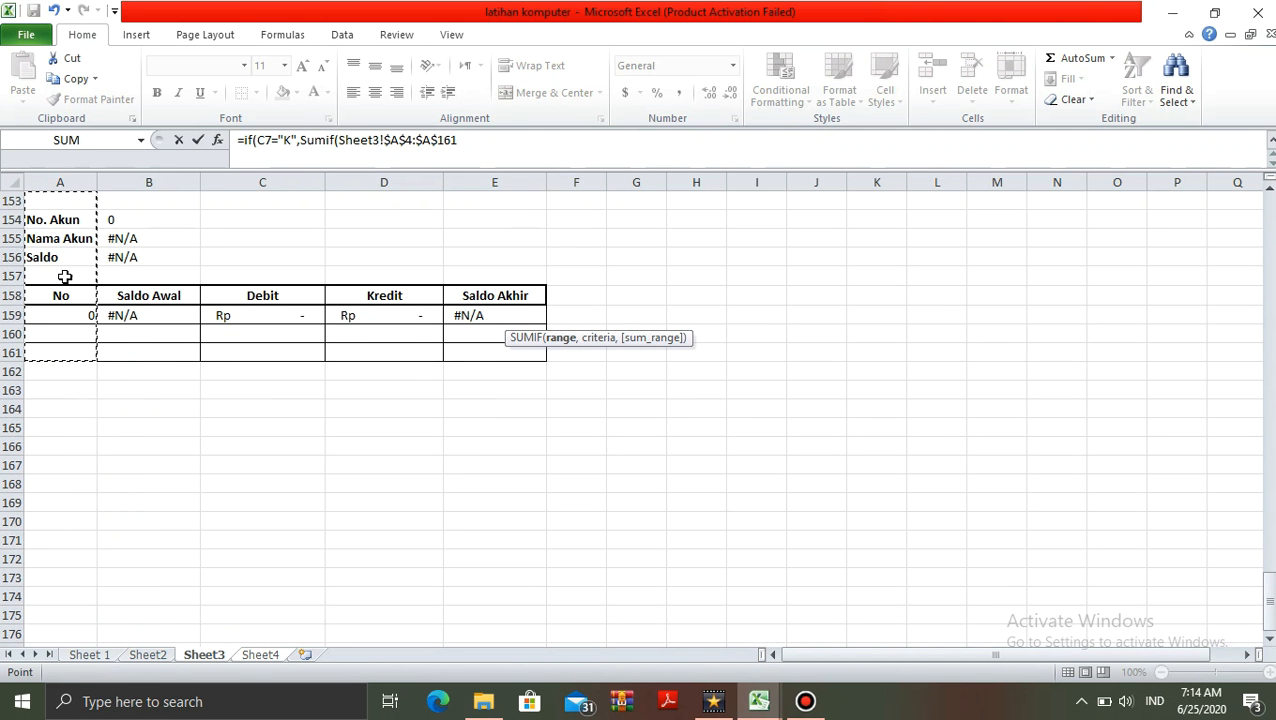
{"action": "type", "text": ","}
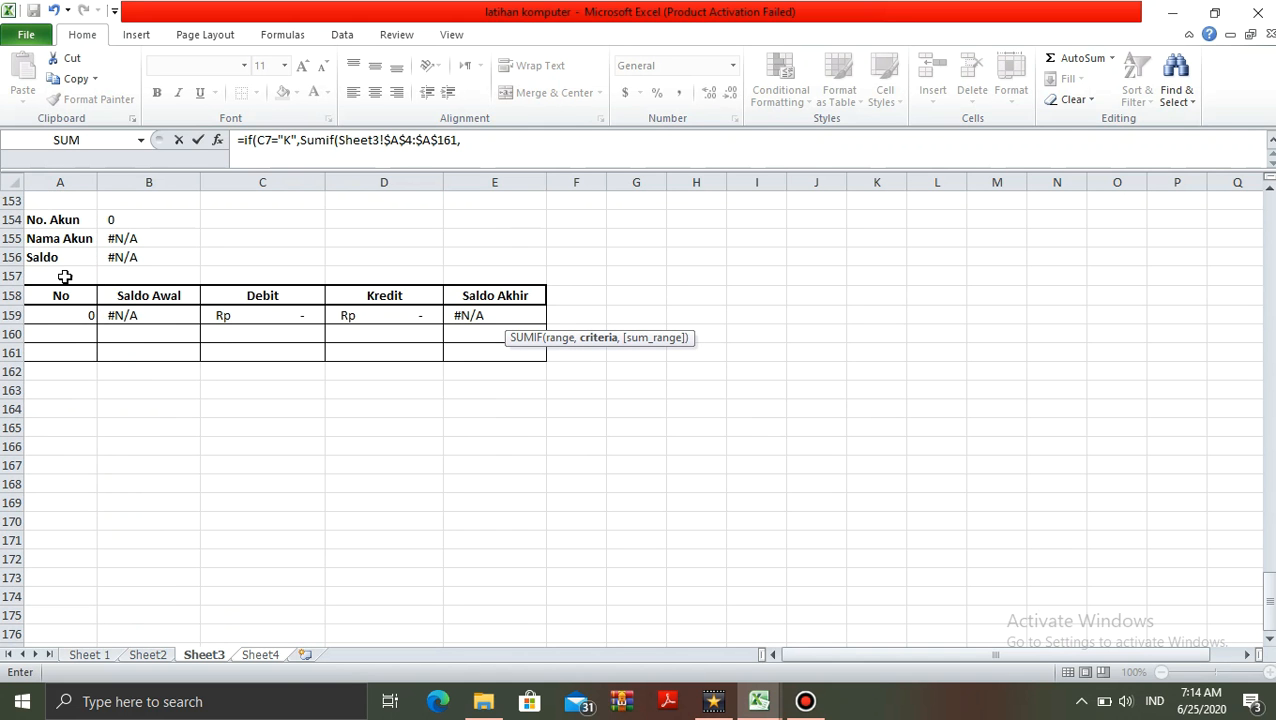
Set the SUMIF criteria in F7's formula to the Kas account number, Sheet4!A7
{"action": "left_click", "coordinate": [266, 658]}
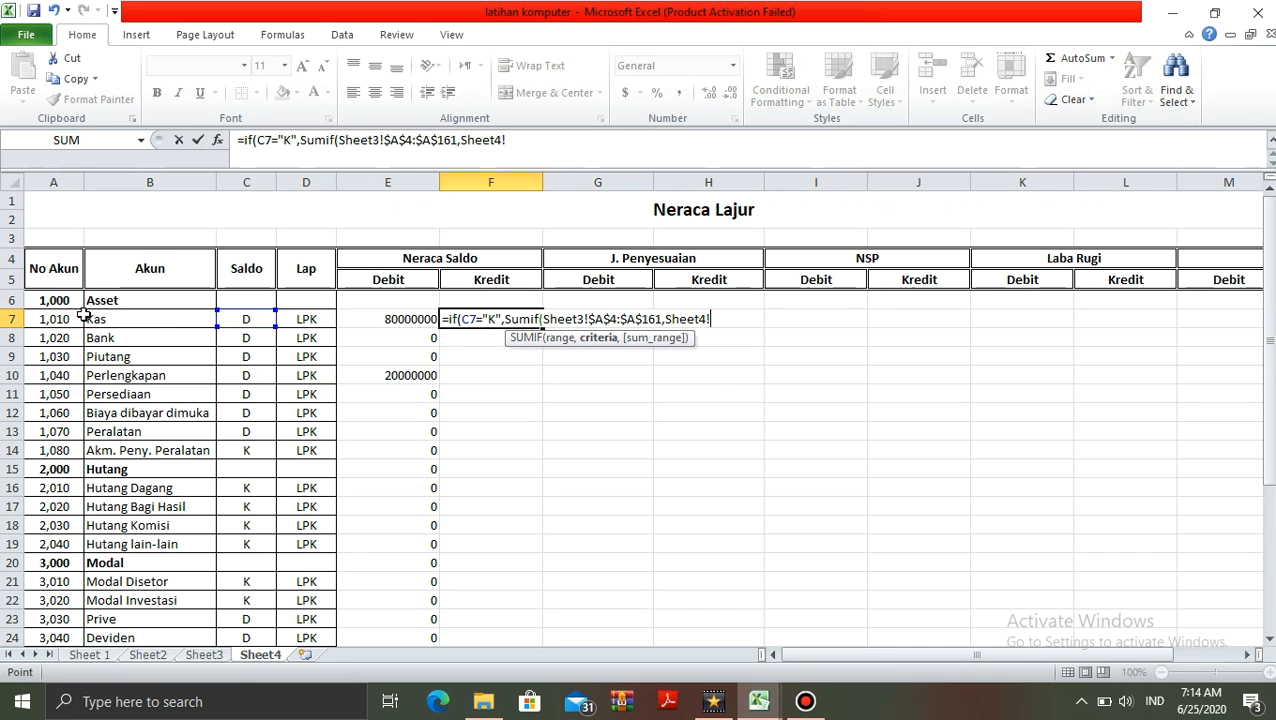
{"action": "left_click", "coordinate": [64, 317]}
{"action": "type", "text": ","}
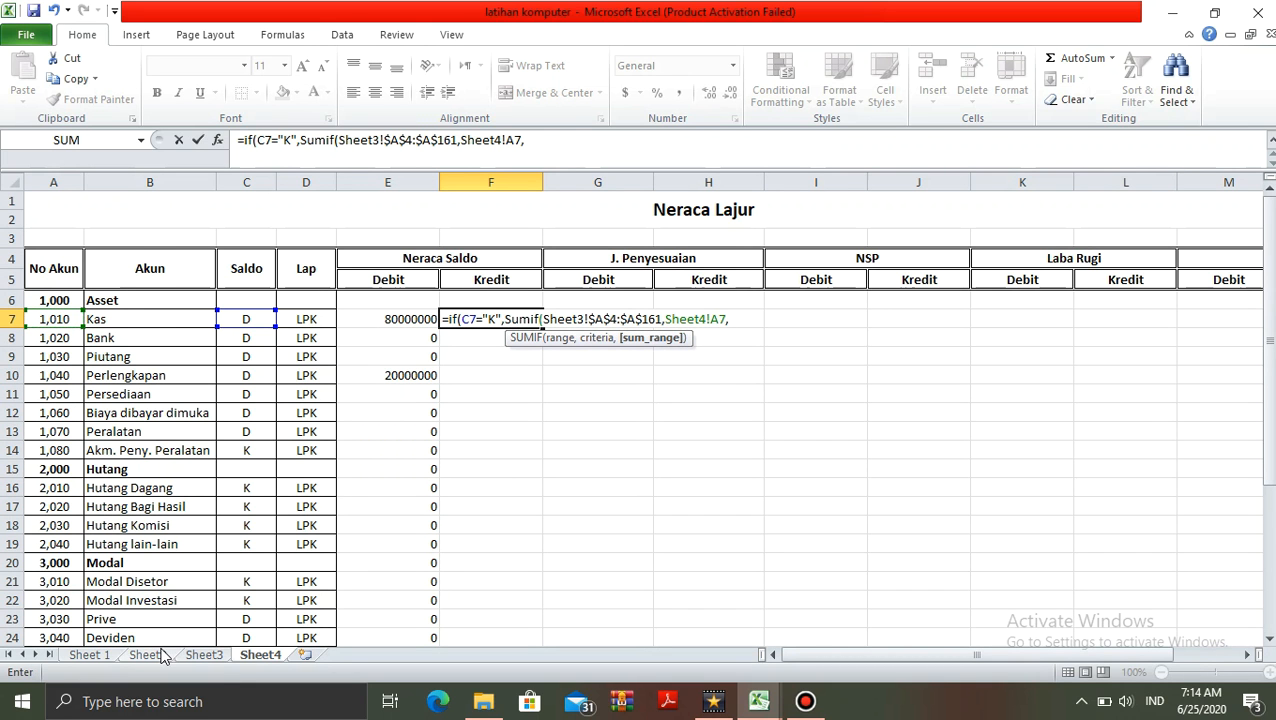
Complete F7's formula with the SUMIF sum range Sheet3!$E$4:$E$161 and 0 as the IF's false value
{"action": "left_click", "coordinate": [203, 656]}
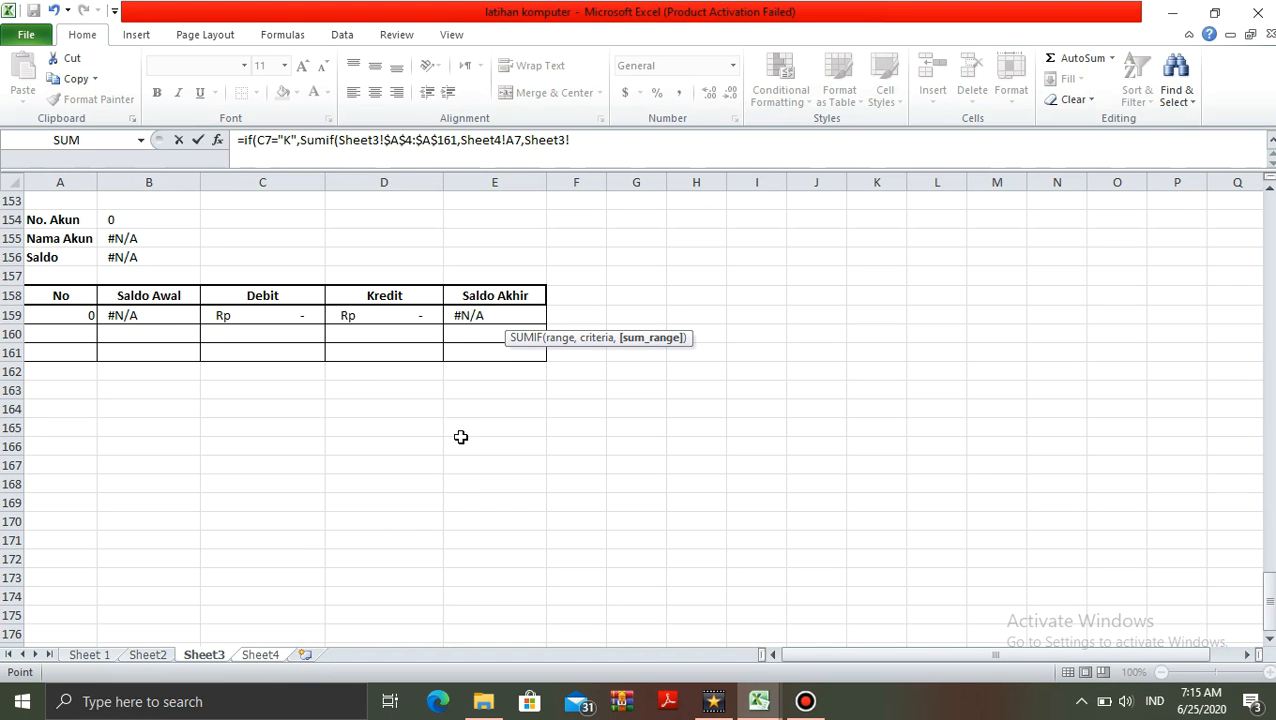
{"action": "mouse_move", "coordinate": [478, 353]}
{"action": "left_mouse_down"}
{"action": "mouse_move", "coordinate": [478, 296]}
{"action": "mouse_move", "coordinate": [478, 353]}
{"action": "left_mouse_up"}
{"action": "key", "text": "F4"}
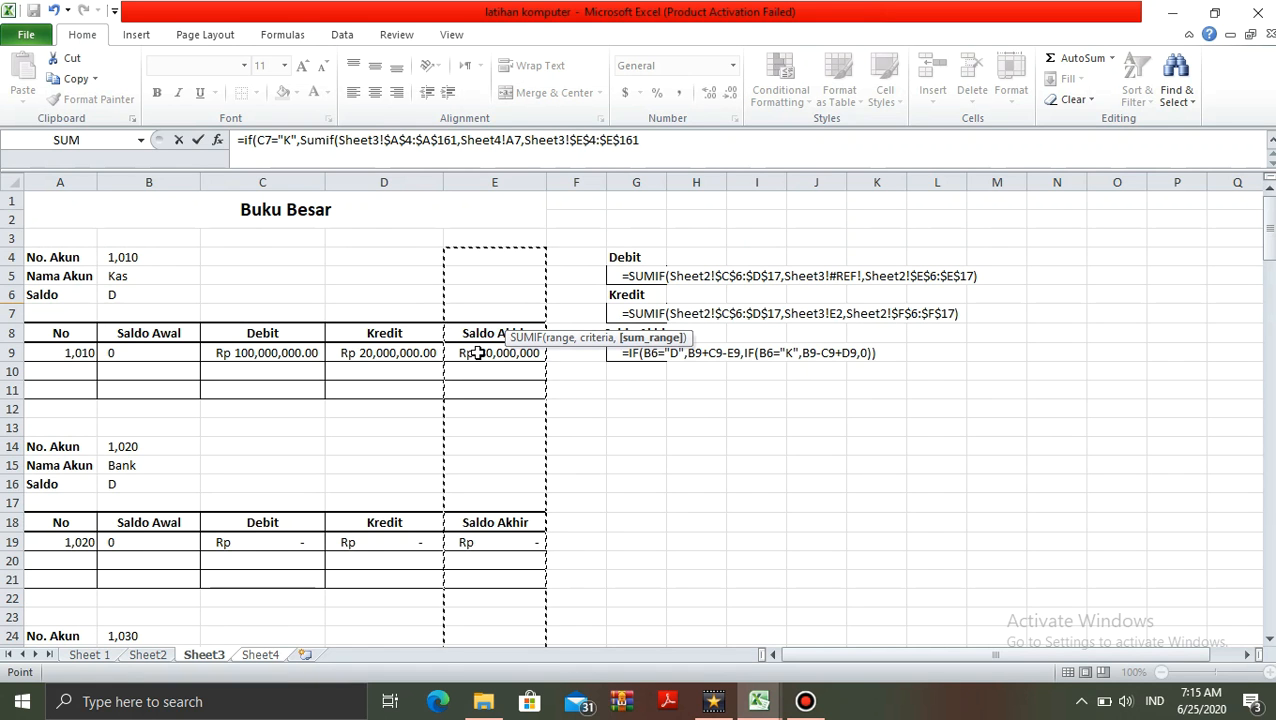
{"action": "type", "text": "),0"}
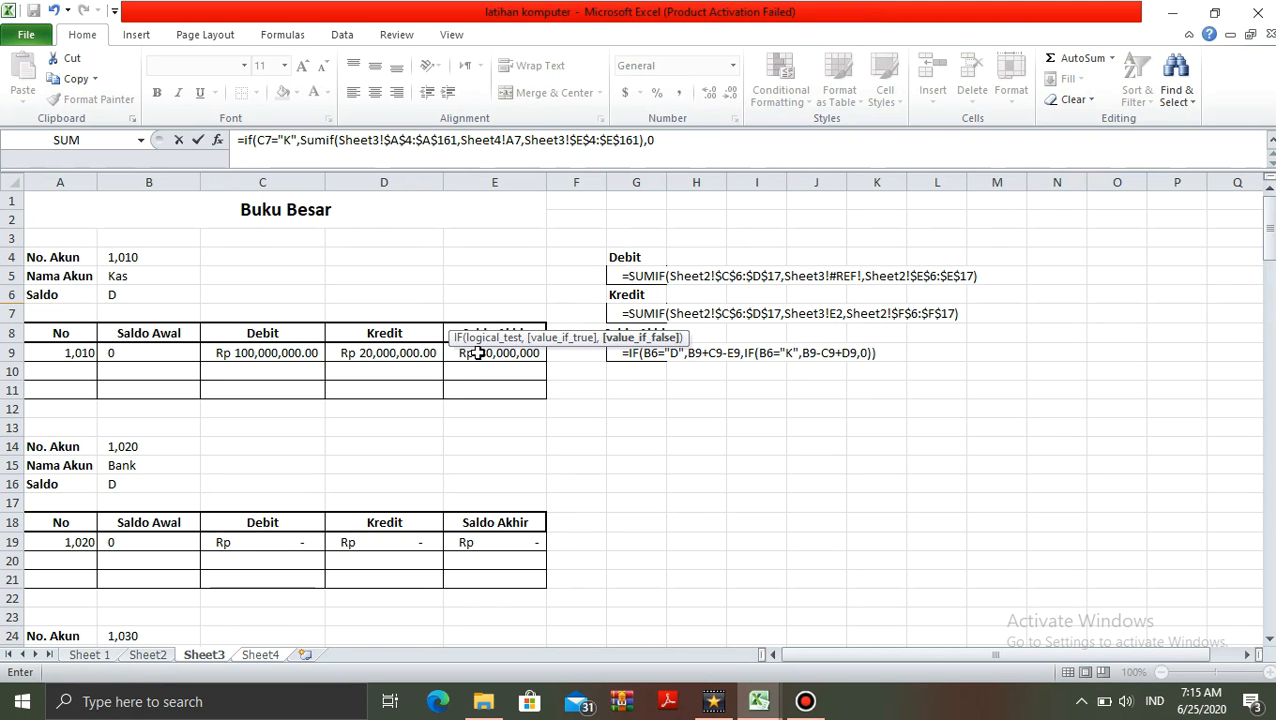
{"action": "key", "text": "Return"}
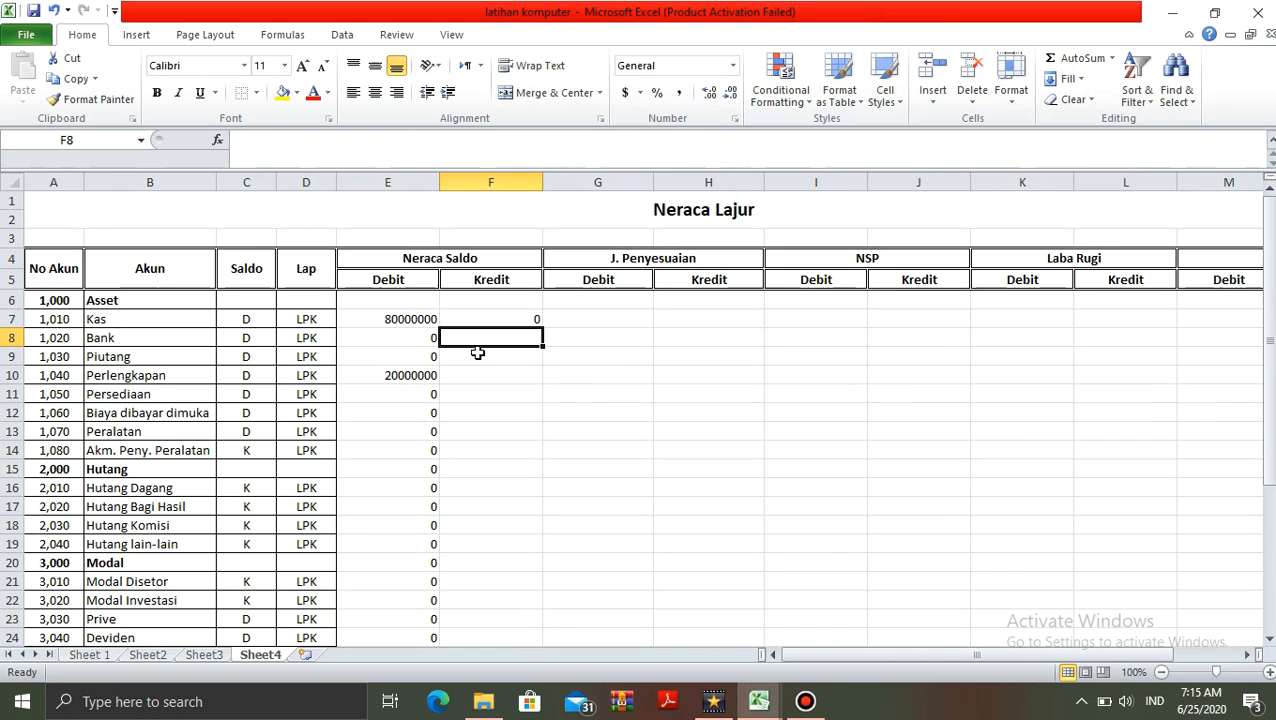
Copy the Neraca Saldo Kredit formula from F7 down to F8:F36, through the Beban lain-lain row
{"action": "key", "text": "Up"}
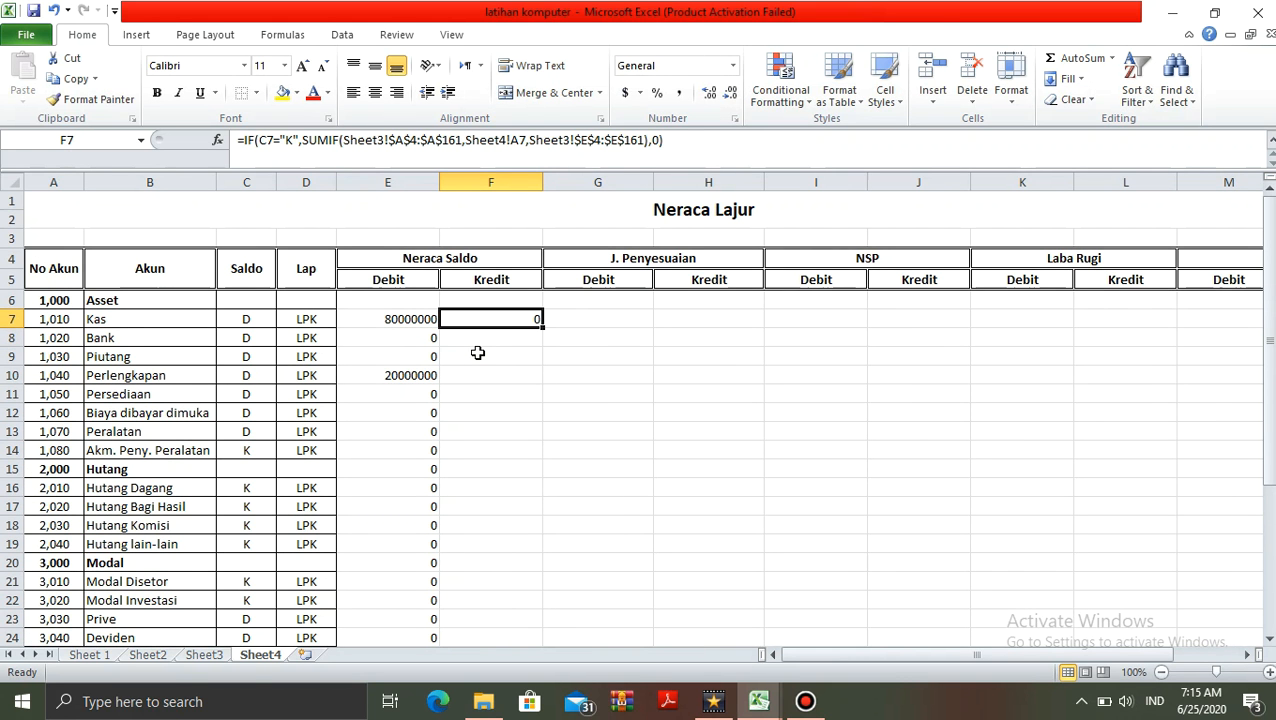
{"action": "key", "text": "ctrl+c"}
{"action": "key", "text": "Down"}
{"action": "key", "text": "shift+Down"}
{"action": "key", "text": "shift+Down"}
{"action": "key", "text": "shift+Down"}
{"action": "key", "text": "shift+Down"}
{"action": "key", "text": "shift+Down"}
{"action": "key", "text": "shift+Down"}
{"action": "key", "text": "shift+Down"}
{"action": "key", "text": "shift+Down"}
{"action": "key", "text": "shift+Down"}
{"action": "key", "text": "shift+Down"}
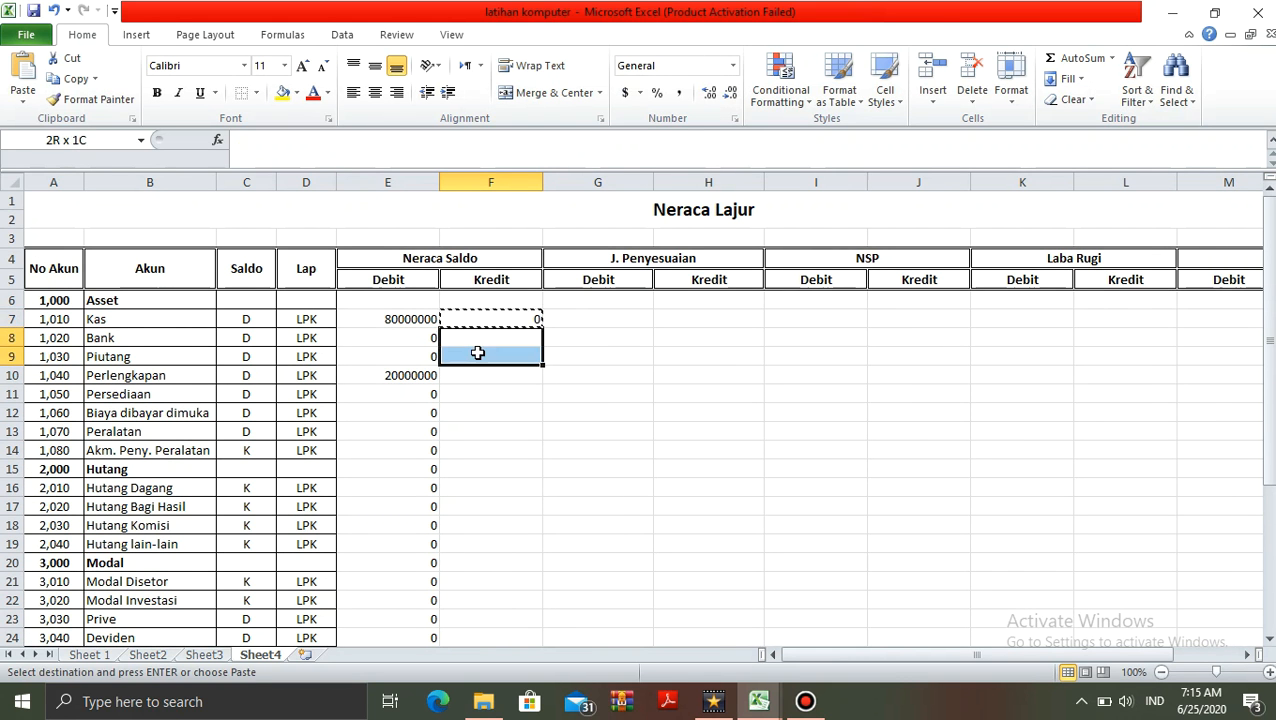
{"action": "key", "text": "shift+Down"}
{"action": "key", "text": "shift+Down"}
{"action": "key", "text": "shift+Down"}
{"action": "key", "text": "shift+Down"}
{"action": "key", "text": "shift+Down"}
{"action": "key", "text": "shift+Down"}
{"action": "key", "text": "shift+Down"}
{"action": "key", "text": "shift+Down"}
{"action": "key", "text": "shift+Down"}
{"action": "key", "text": "shift+Down"}
{"action": "key", "text": "shift+Down"}
{"action": "key", "text": "shift+Down"}
{"action": "key", "text": "shift+Down"}
{"action": "key", "text": "shift+Down"}
{"action": "key", "text": "shift+Down"}
{"action": "key", "text": "shift+Down"}
{"action": "key", "text": "shift+Down"}
{"action": "key", "text": "shift+Down"}
{"action": "key", "text": "shift+Down"}
{"action": "key", "text": "shift+Down"}
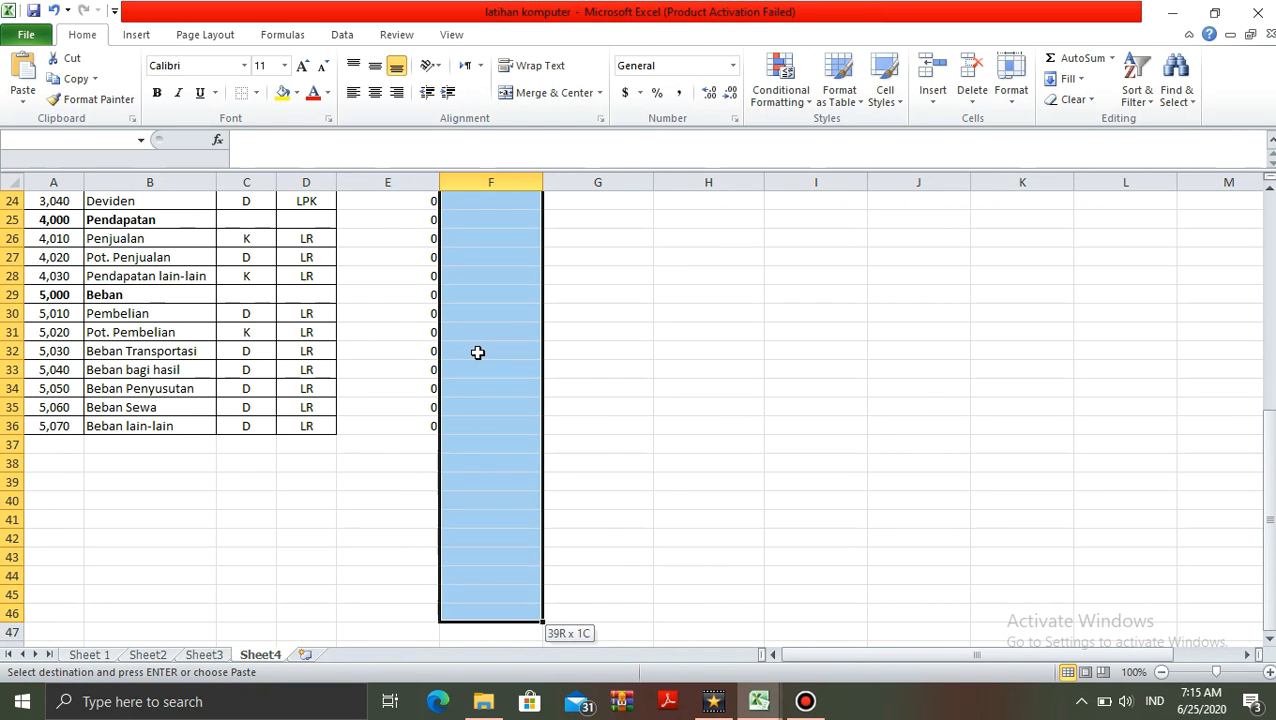
{"action": "key", "text": "shift+Up"}
{"action": "key", "text": "shift+Up"}
{"action": "key", "text": "shift+Up"}
{"action": "key", "text": "shift+Up"}
{"action": "key", "text": "shift+Up"}
{"action": "key", "text": "shift+Up"}
{"action": "key", "text": "shift+Up"}
{"action": "key", "text": "shift+Up"}
{"action": "key", "text": "shift+Up"}
{"action": "key", "text": "shift+Up"}
{"action": "key", "text": "ctrl+v"}
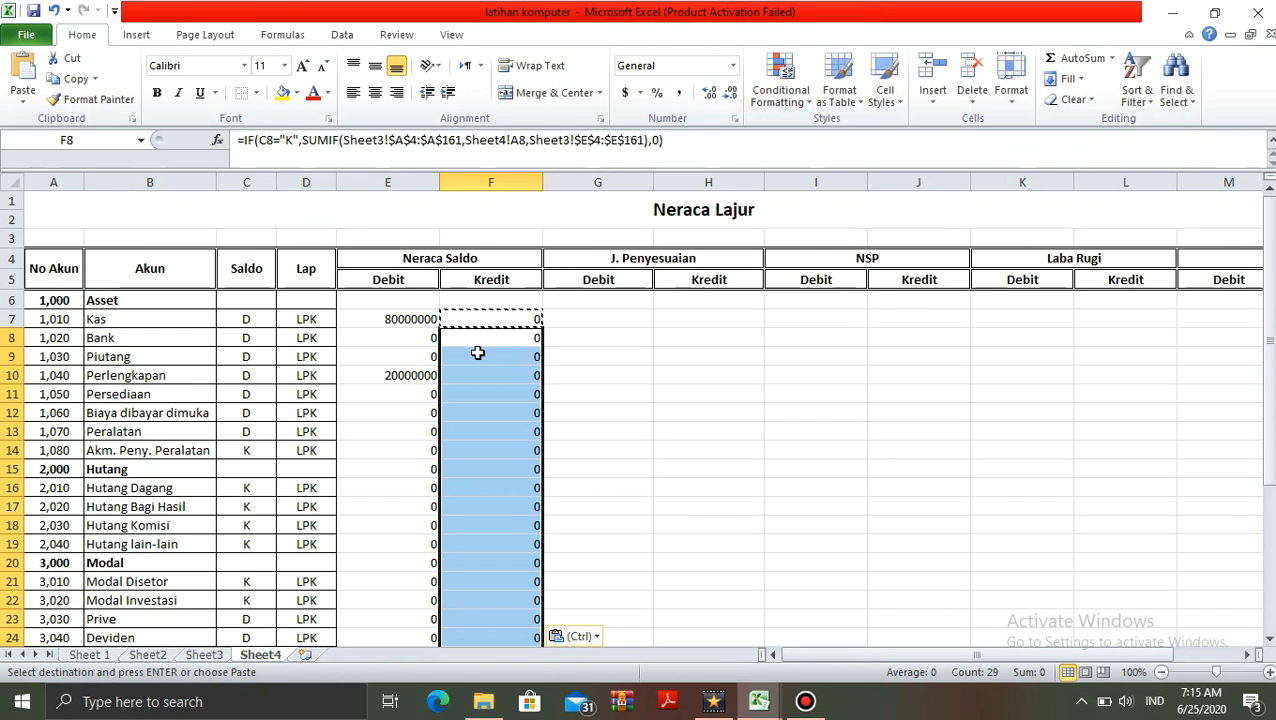
Format the Neraca Saldo Debit and Kredit amounts in E7:F36 as Accounting with the Rp currency symbol
{"action": "key", "text": "Up"}
{"action": "key", "text": "Down"}
{"action": "key", "text": "Up"}
{"action": "key", "text": "Left"}
{"action": "key", "text": "shift+Right"}
{"action": "key", "text": "shift+Down"}
{"action": "key", "text": "shift+Down"}
{"action": "key", "text": "shift+Down"}
{"action": "key", "text": "shift+Down"}
{"action": "key", "text": "shift+Down"}
{"action": "key", "text": "shift+Down"}
{"action": "key", "text": "shift+Down"}
{"action": "key", "text": "shift+Down"}
{"action": "key", "text": "shift+Down"}
{"action": "key", "text": "shift+Down"}
{"action": "key", "text": "shift+Down"}
{"action": "key", "text": "shift+Down"}
{"action": "key", "text": "shift+Down"}
{"action": "key", "text": "shift+Down"}
{"action": "key", "text": "shift+Down"}
{"action": "key", "text": "shift+Down"}
{"action": "key", "text": "shift+Down"}
{"action": "key", "text": "shift+Down"}
{"action": "key", "text": "shift+Down"}
{"action": "key", "text": "shift+Down"}
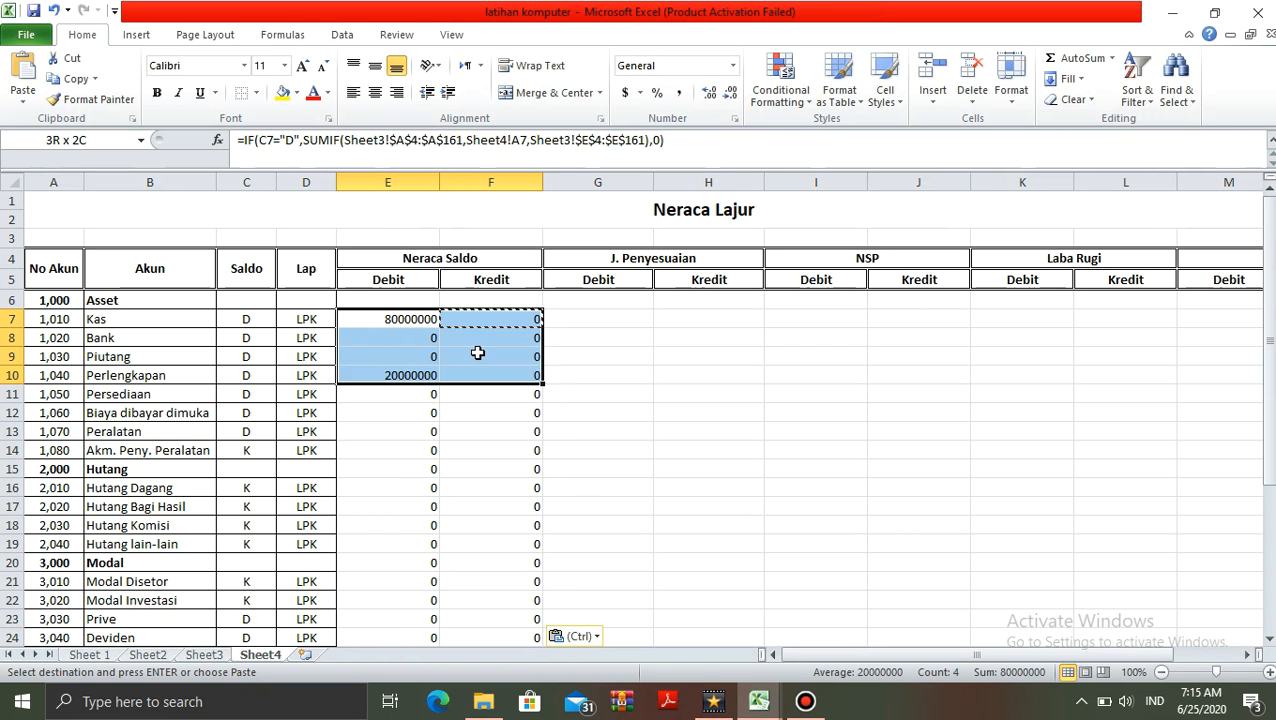
{"action": "key", "text": "shift+Up"}
{"action": "key", "text": "shift+Up"}
{"action": "key", "text": "shift+Up"}
{"action": "key", "text": "shift+Up"}
{"action": "key", "text": "shift+Up"}
{"action": "key", "text": "shift+Up"}
{"action": "key", "text": "shift+Up"}
{"action": "key", "text": "shift+Down"}
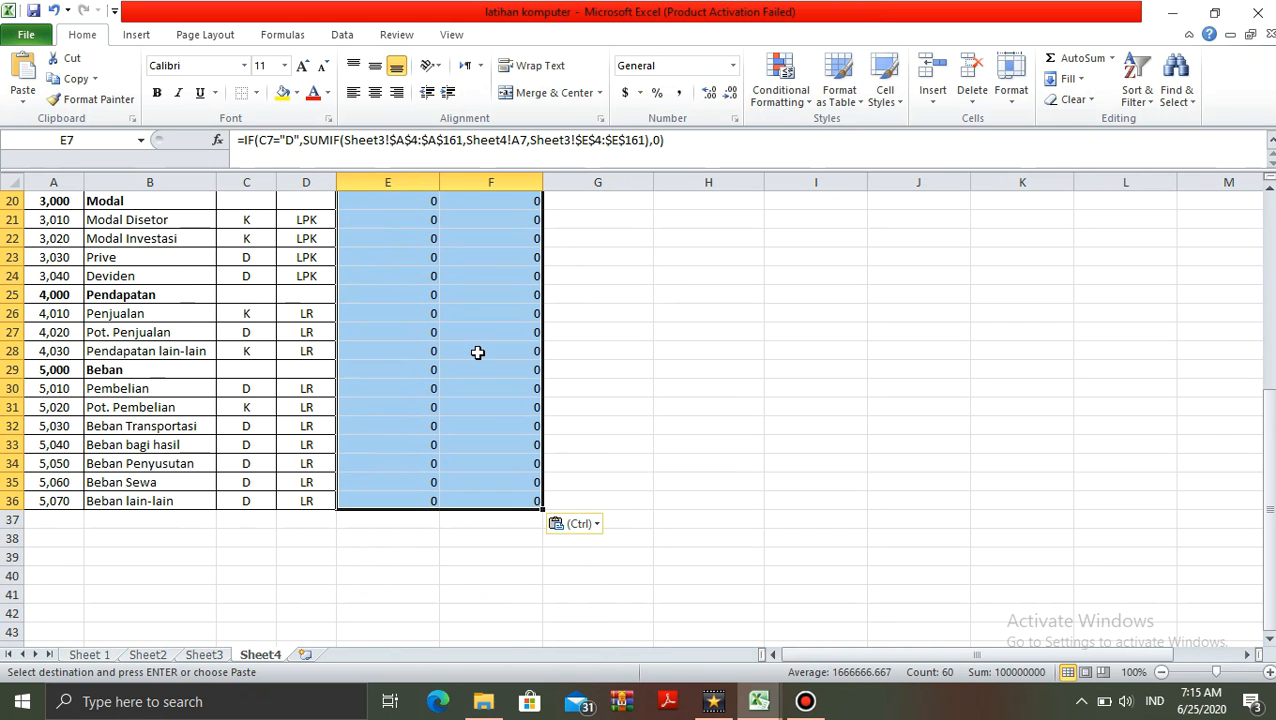
{"action": "left_click", "coordinate": [640, 92]}
{"action": "left_click", "coordinate": [651, 135]}
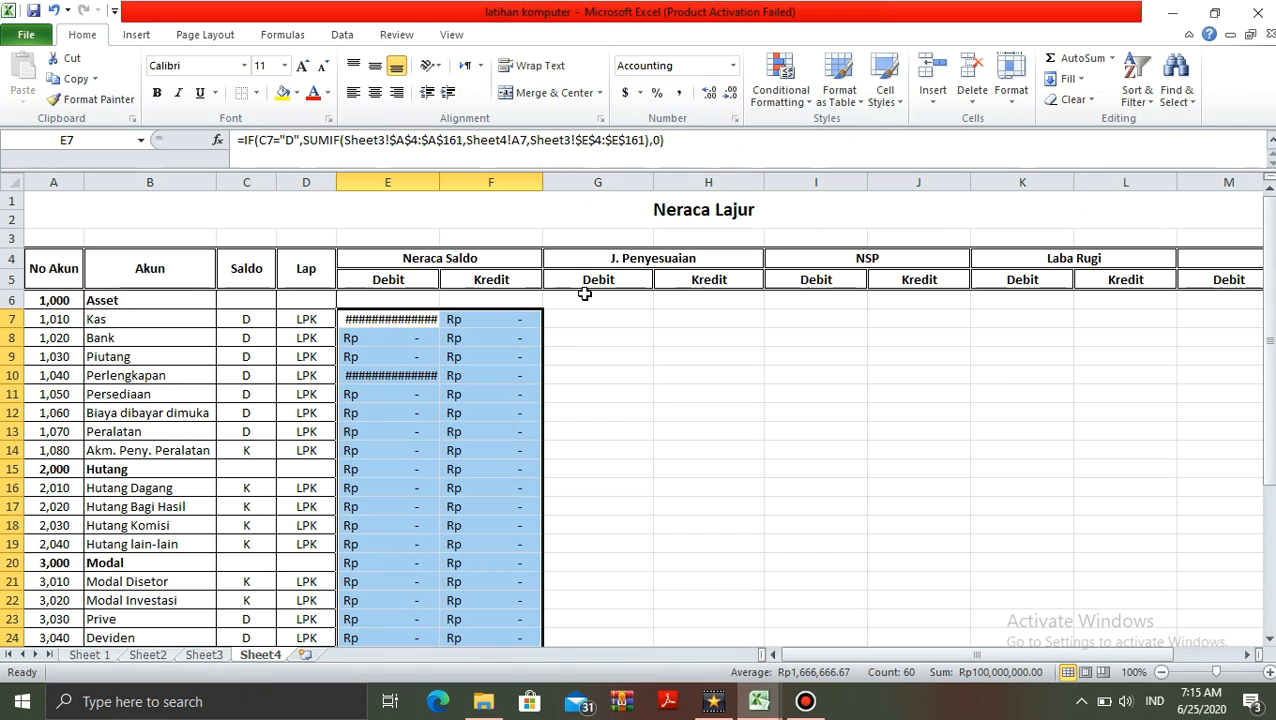
Widen column E so that the Rupiah amounts in the Neraca Saldo Debit column fit with some spare room
{"action": "left_click", "coordinate": [581, 399]}
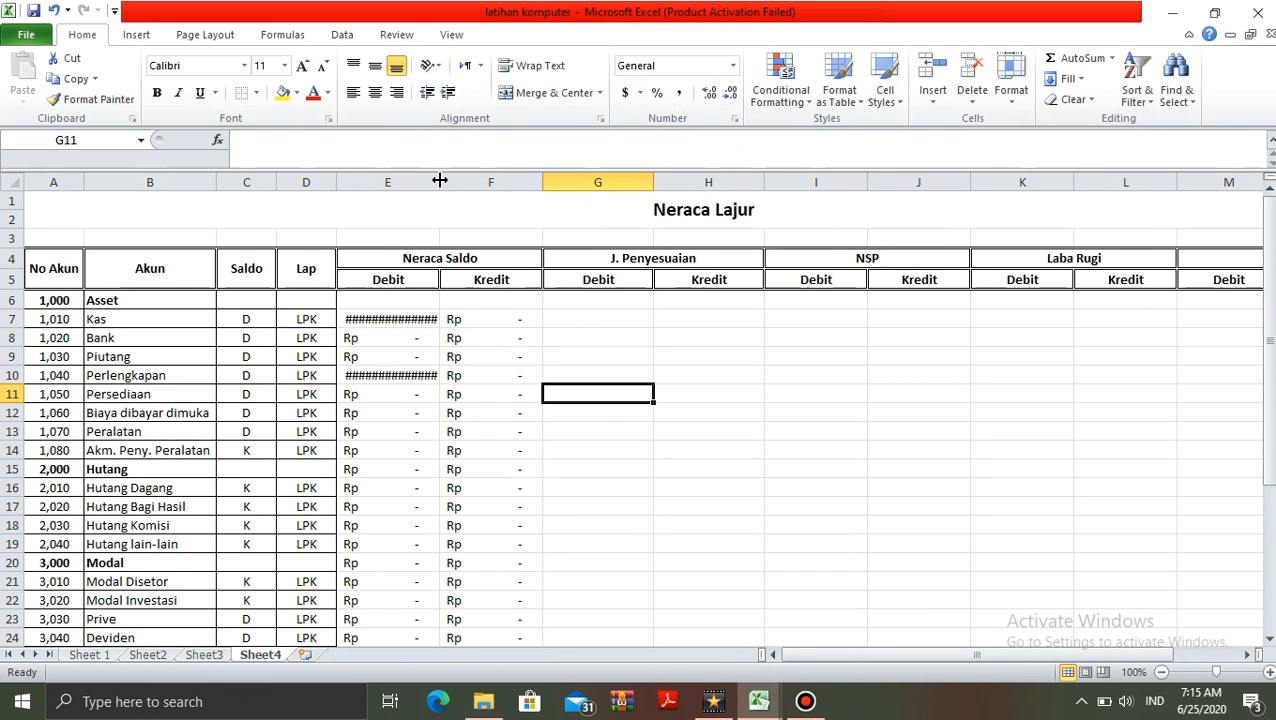
{"action": "double_click", "coordinate": [440, 180]}
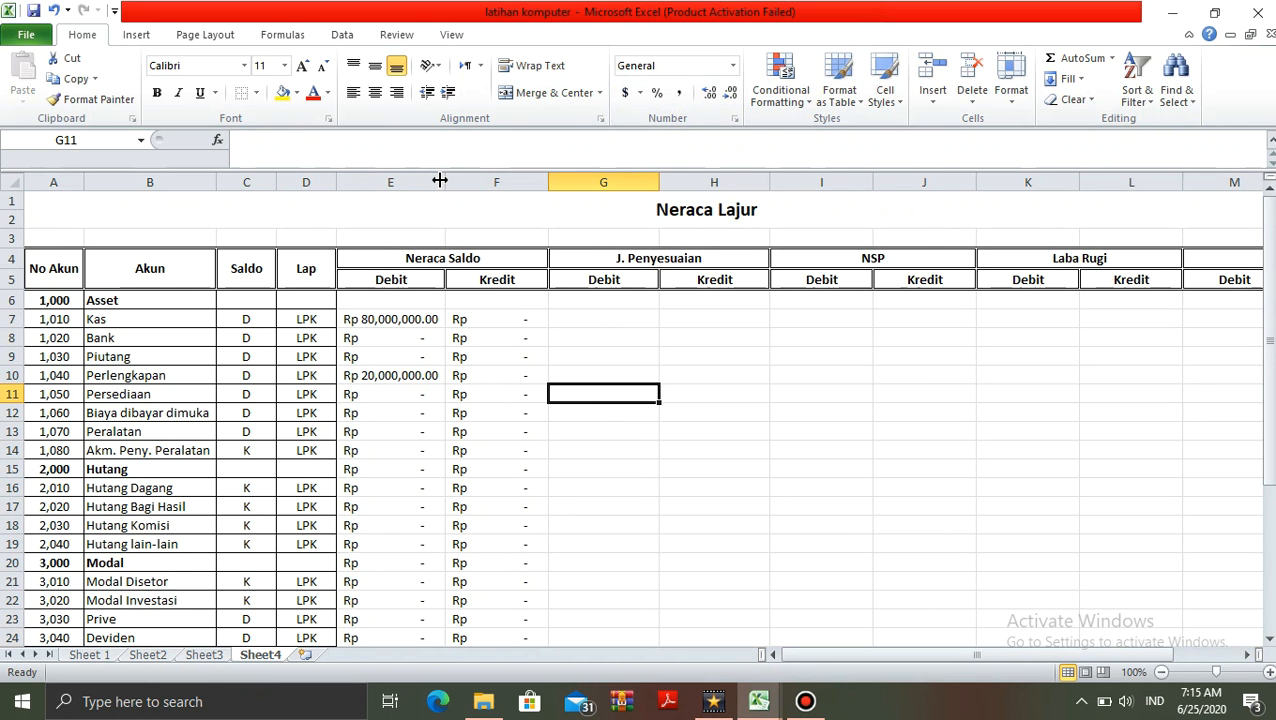
{"action": "left_click_drag", "start_coordinate": [445, 180], "coordinate": [462, 180]}
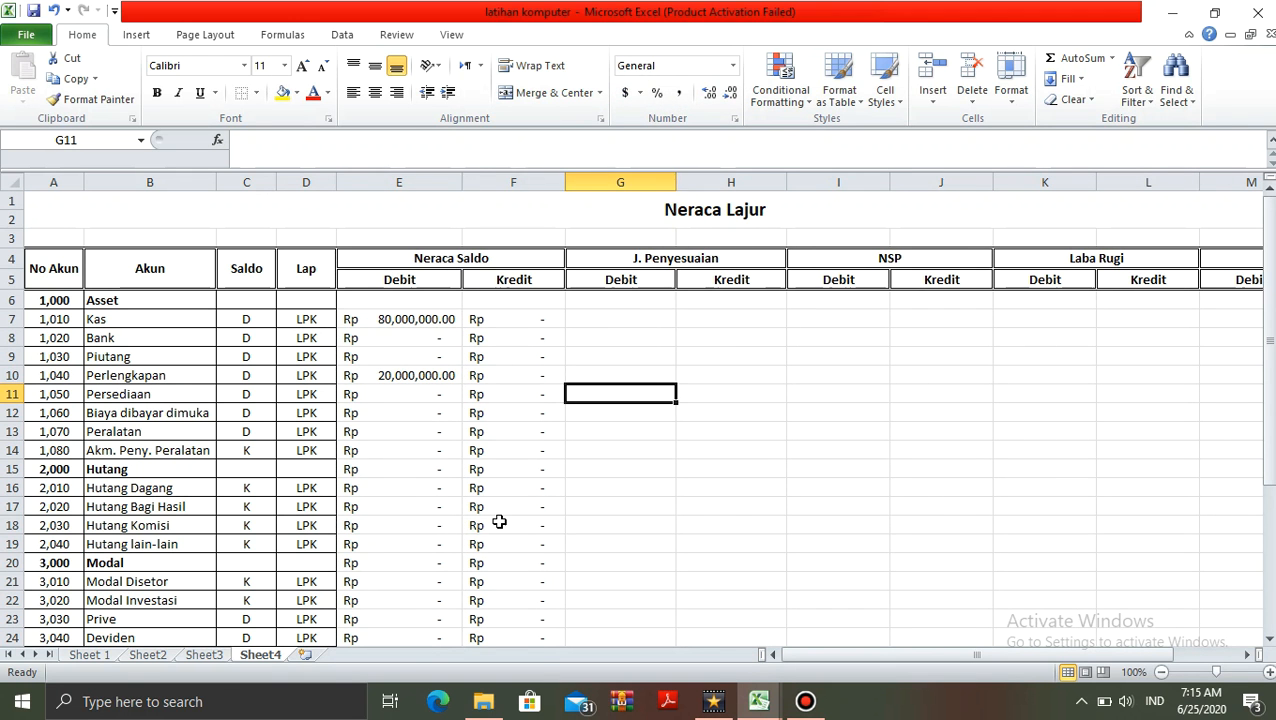
Enter the labels Jumlah, Laba (Rugi) and Balance in A37, A38 and A39 below the account list
{"action": "left_click", "coordinate": [498, 522]}
{"action": "key", "text": "Left"}
{"action": "key", "text": "Left"}
{"action": "key", "text": "Left"}
{"action": "key", "text": "Left"}
{"action": "key", "text": "Left"}
{"action": "key", "text": "Down"}
{"action": "key", "text": "Down"}
{"action": "key", "text": "Down"}
{"action": "key", "text": "Down"}
{"action": "key", "text": "Down"}
{"action": "key", "text": "Down"}
{"action": "key", "text": "Down"}
{"action": "key", "text": "Down"}
{"action": "key", "text": "Down"}
{"action": "key", "text": "Down"}
{"action": "key", "text": "Down"}
{"action": "key", "text": "Down"}
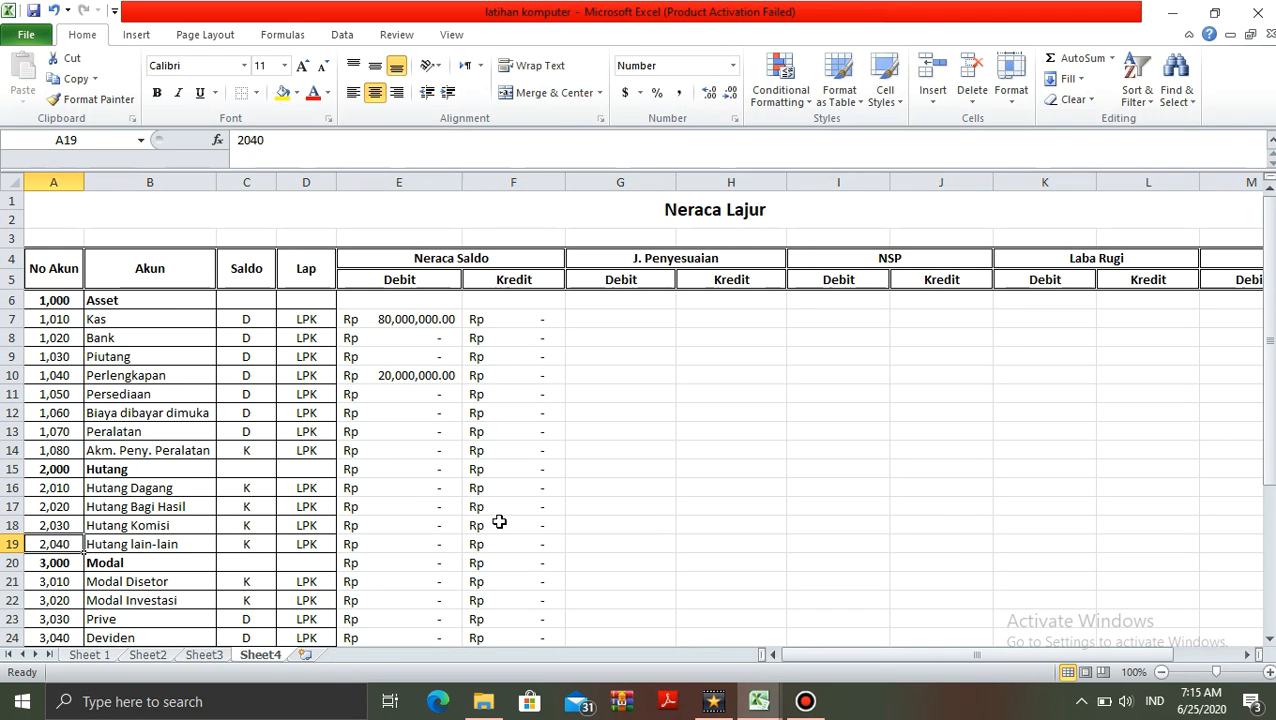
{"action": "key", "text": "Down"}
{"action": "key", "text": "Down"}
{"action": "key", "text": "Down"}
{"action": "key", "text": "Down"}
{"action": "key", "text": "Down"}
{"action": "key", "text": "Down"}
{"action": "key", "text": "Down"}
{"action": "key", "text": "Down"}
{"action": "key", "text": "Down"}
{"action": "key", "text": "Down"}
{"action": "key", "text": "Down"}
{"action": "key", "text": "Down"}
{"action": "key", "text": "Down"}
{"action": "key", "text": "Down"}
{"action": "key", "text": "Down"}
{"action": "key", "text": "Down"}
{"action": "key", "text": "Down"}
{"action": "key", "text": "Down"}
{"action": "key", "text": "Up"}
{"action": "key", "text": "Up"}
{"action": "key", "text": "Up"}
{"action": "key", "text": "Up"}
{"action": "key", "text": "Up"}
{"action": "key", "text": "Up"}
{"action": "key", "text": "Up"}
{"action": "key", "text": "Up"}
{"action": "key", "text": "Up"}
{"action": "key", "text": "Up"}
{"action": "key", "text": "Up"}
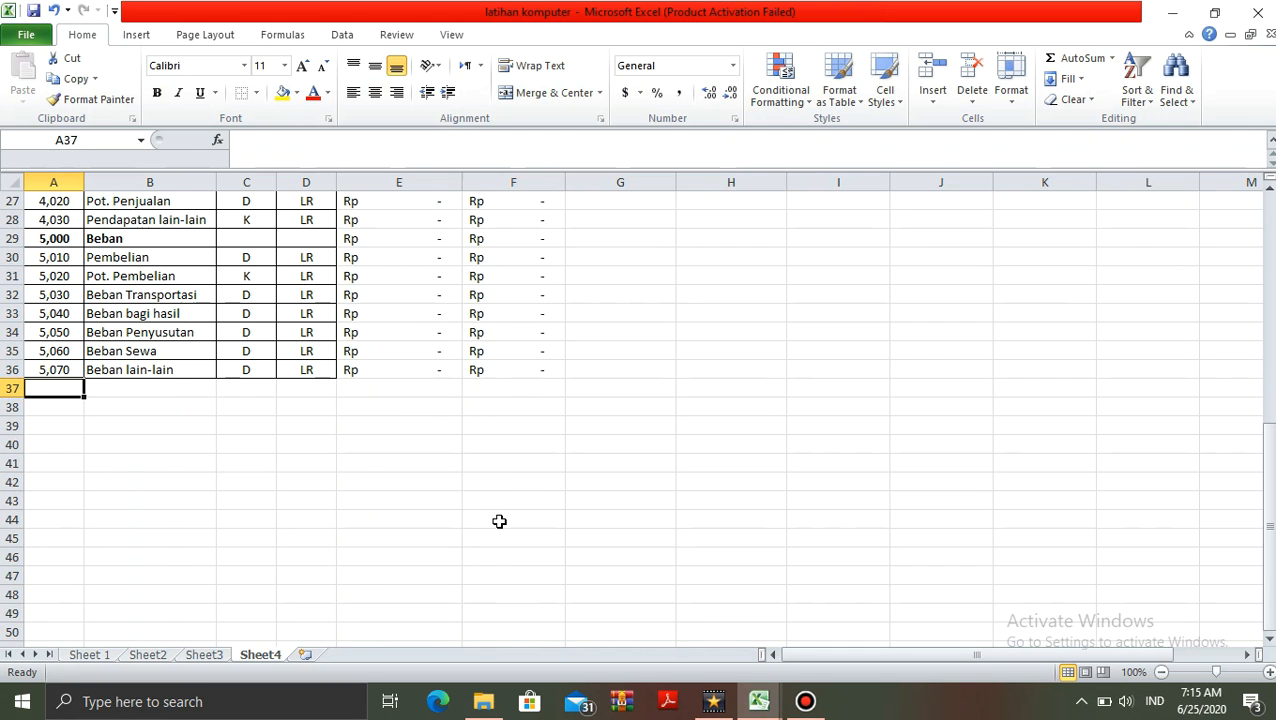
{"action": "type", "text": "Jumlah"}
{"action": "key", "text": "Return"}
{"action": "type", "text": "Laba (Rugi"}
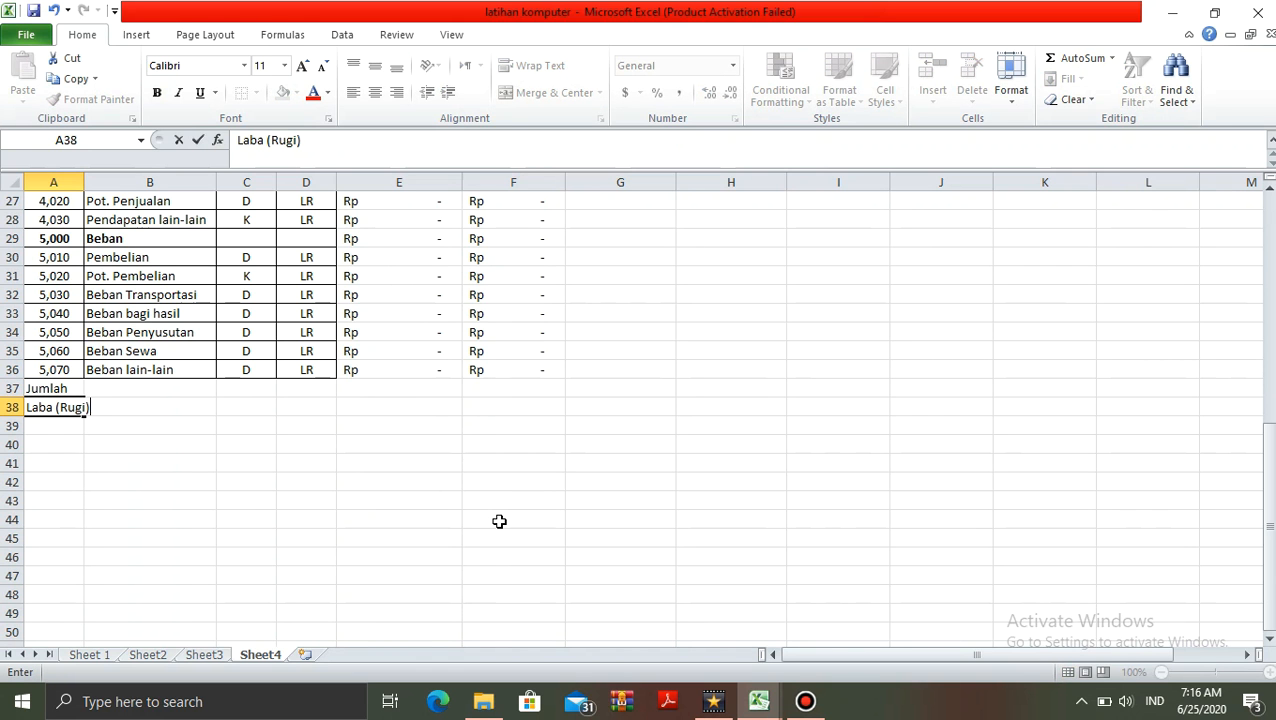
{"action": "key", "text": "Return"}
{"action": "type", "text": "V"}
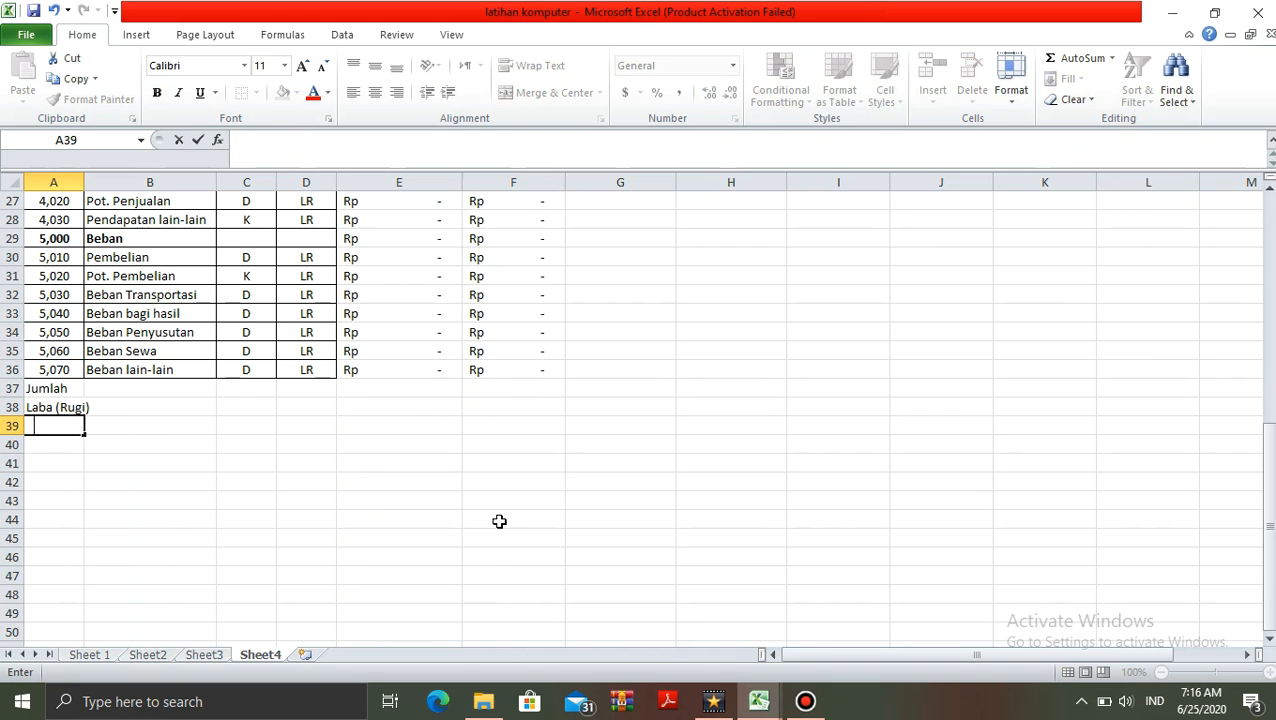
{"action": "key", "text": "Return"}
Merge and center the Jumlah, Laba (Rugi) and Balance labels across columns A to D, each in its own row 37 to 39
{"action": "key", "text": "Up"}
{"action": "key", "text": "Up"}
{"action": "key", "text": "Up"}
{"action": "key", "text": "shift+Right"}
{"action": "key", "text": "shift+Right"}
{"action": "key", "text": "shift+Right"}
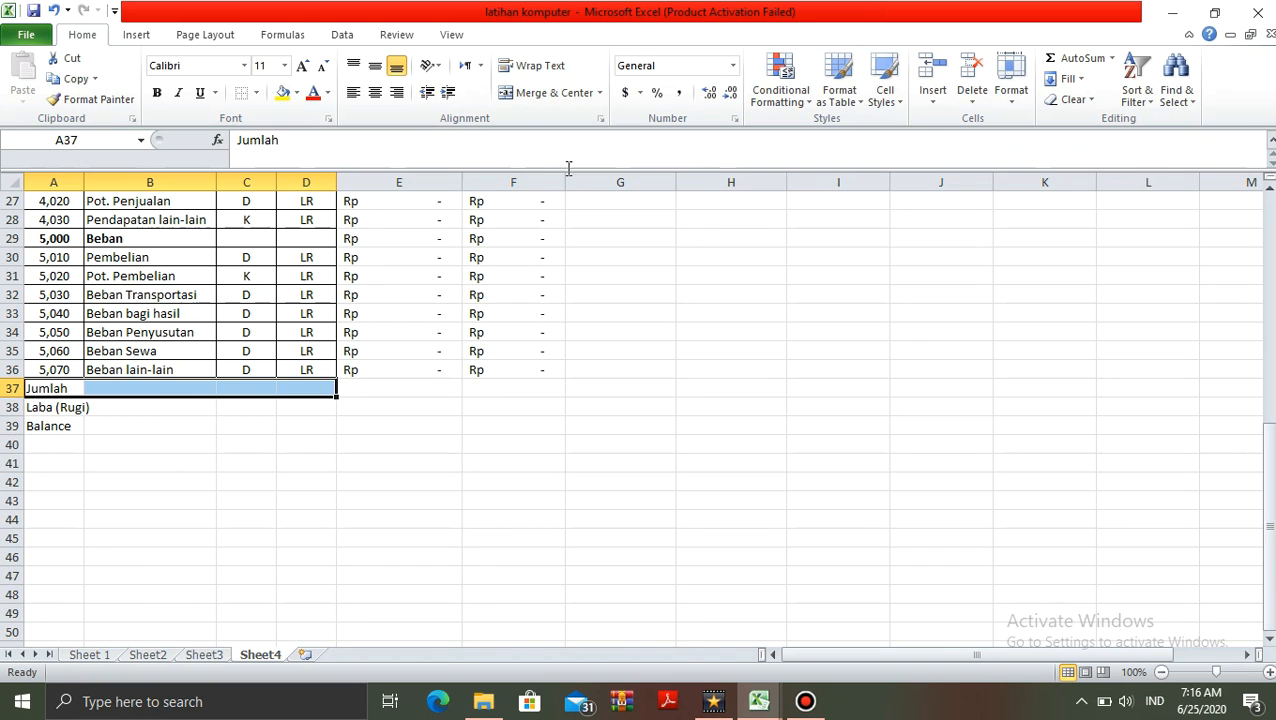
{"action": "left_click", "coordinate": [532, 93]}
{"action": "key", "text": "Down"}
{"action": "key", "text": "shift+Right"}
{"action": "key", "text": "shift+Right"}
{"action": "key", "text": "shift+Right"}
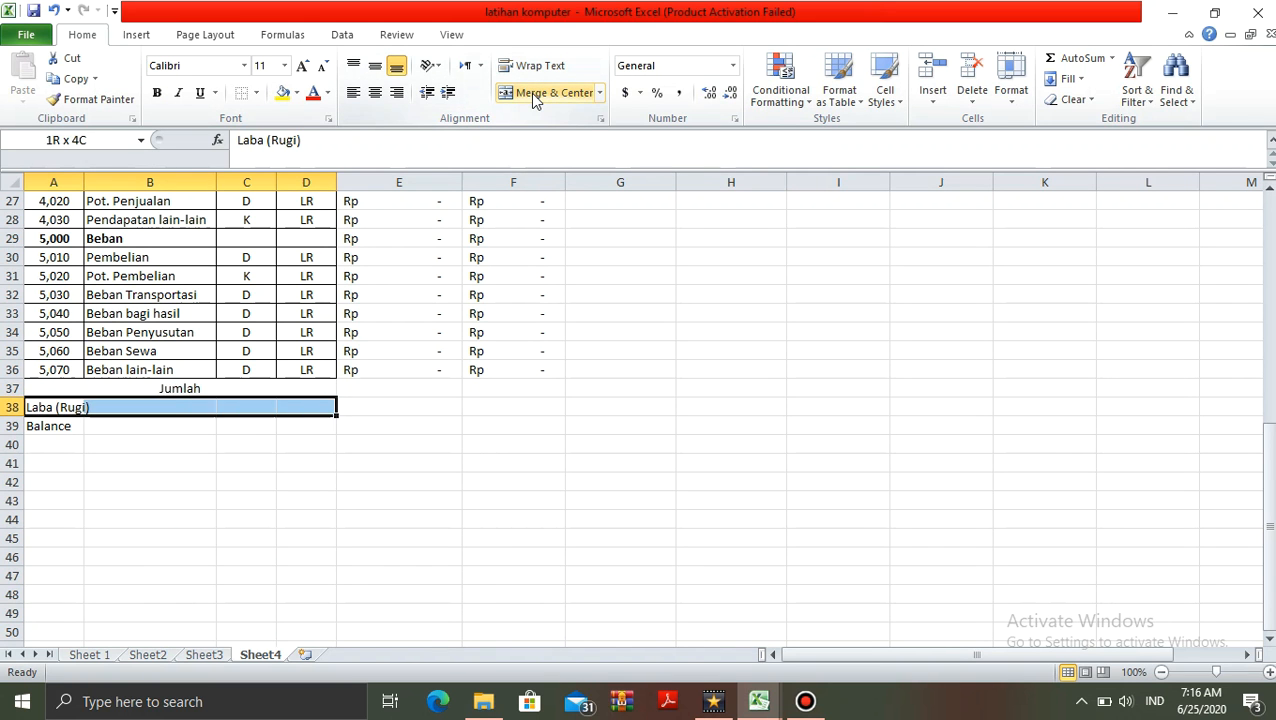
{"action": "left_click", "coordinate": [530, 93]}
{"action": "key", "text": "Down"}
{"action": "key", "text": "shift+Right"}
{"action": "key", "text": "shift+Right"}
{"action": "key", "text": "shift+Right"}
{"action": "left_click", "coordinate": [530, 93]}
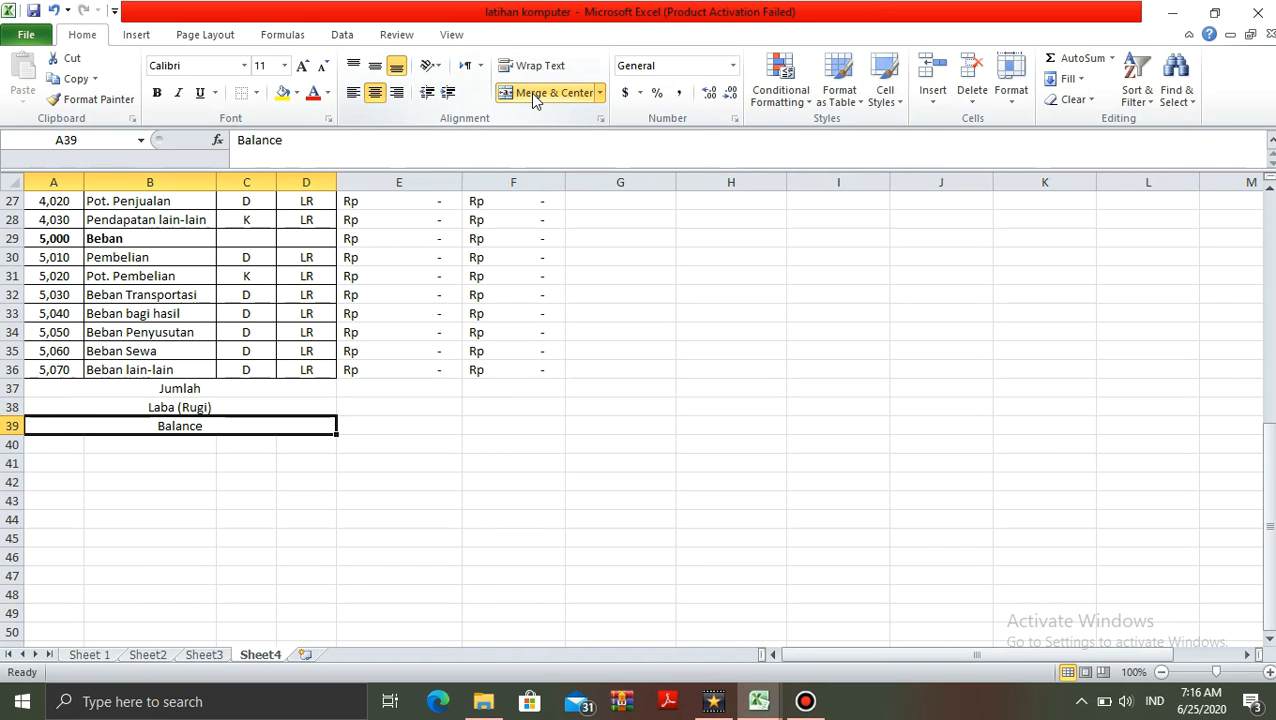
Right-align the merged Jumlah, Laba (Rugi) and Balance labels in rows 37 to 39
{"action": "key", "text": "shift+Up"}
{"action": "key", "text": "shift+Up"}
{"action": "left_click", "coordinate": [396, 93]}
Look back up through the Neraca Saldo Debit column to the table header and the start of the J. Penyesuaian columns
{"action": "key", "text": "Right"}
{"action": "key", "text": "Up"}
{"action": "key", "text": "Up"}
{"action": "key", "text": "Up"}
{"action": "key", "text": "Up"}
{"action": "key", "text": "Up"}
{"action": "key", "text": "Up"}
{"action": "key", "text": "Up"}
{"action": "key", "text": "Up"}
{"action": "key", "text": "Up"}
{"action": "key", "text": "Up"}
{"action": "key", "text": "Up"}
{"action": "key", "text": "Up"}
{"action": "key", "text": "Up"}
{"action": "key", "text": "Up"}
{"action": "key", "text": "Up"}
{"action": "key", "text": "Up"}
{"action": "key", "text": "Up"}
{"action": "key", "text": "Up"}
{"action": "key", "text": "Up"}
{"action": "key", "text": "Up"}
{"action": "key", "text": "Up"}
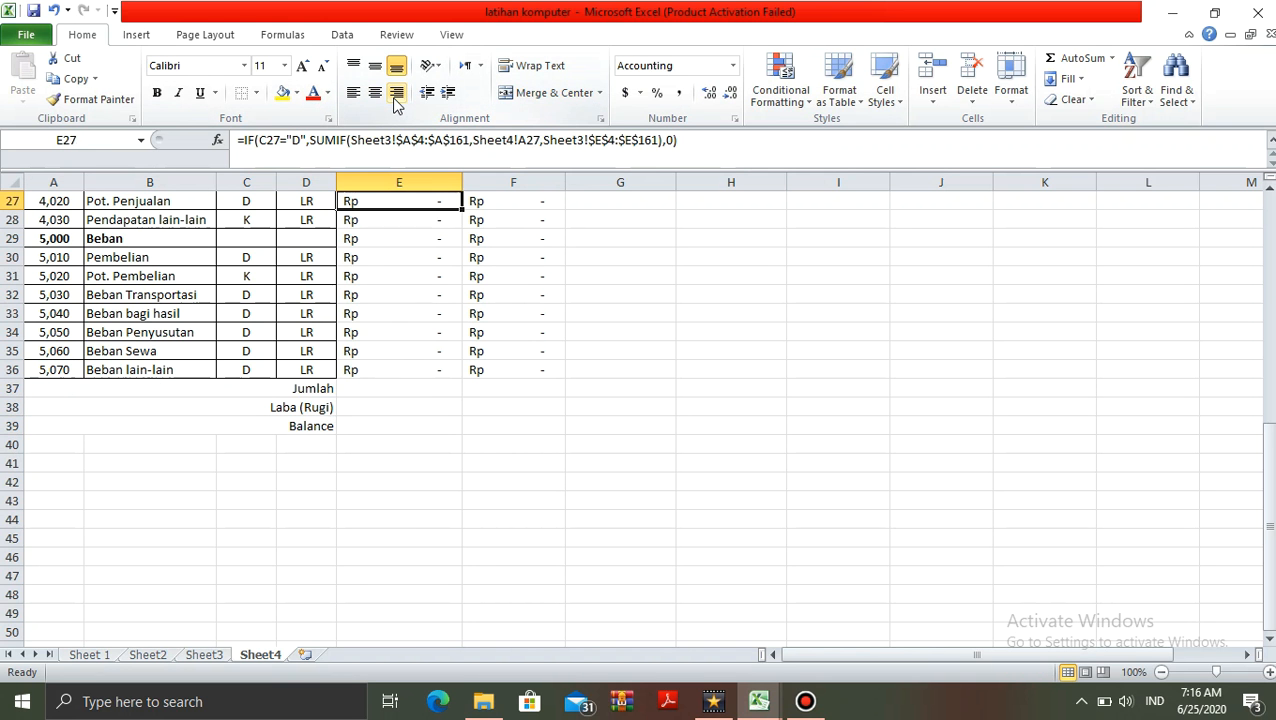
{"action": "key", "text": "Up"}
{"action": "key", "text": "Up"}
{"action": "key", "text": "Down"}
{"action": "key", "text": "Down"}
{"action": "key", "text": "Down"}
{"action": "key", "text": "Down"}
{"action": "key", "text": "Right"}
{"action": "key", "text": "Right"}
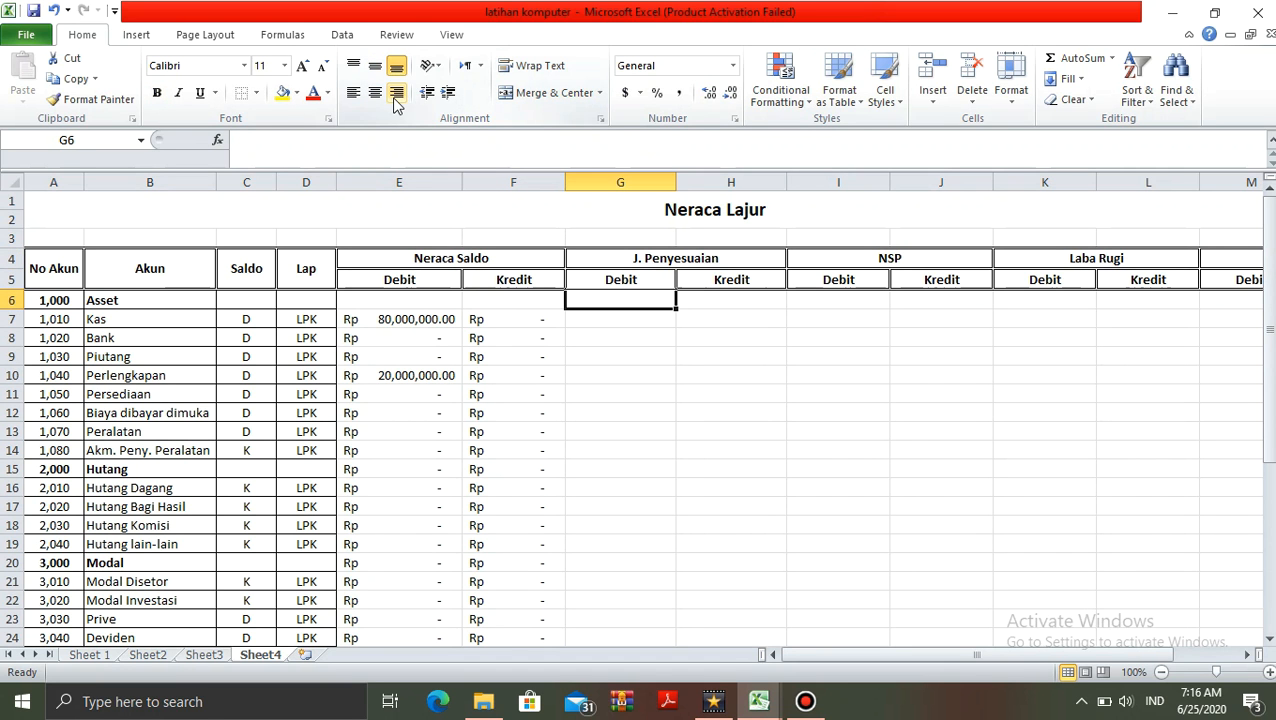
Rename the first worksheet as COA and Sheet2 as Jurnal Umum
{"action": "left_click", "coordinate": [95, 655]}
{"action": "type", "text": "d"}
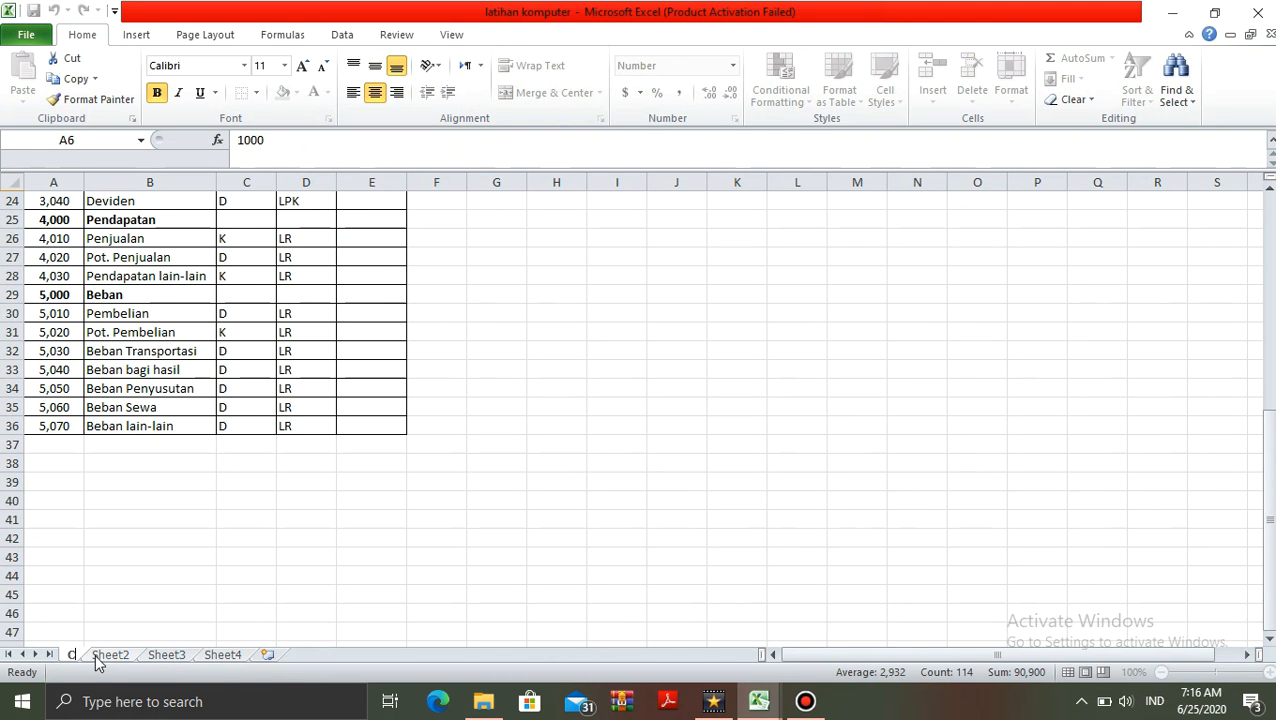
{"action": "type", "text": "OA"}
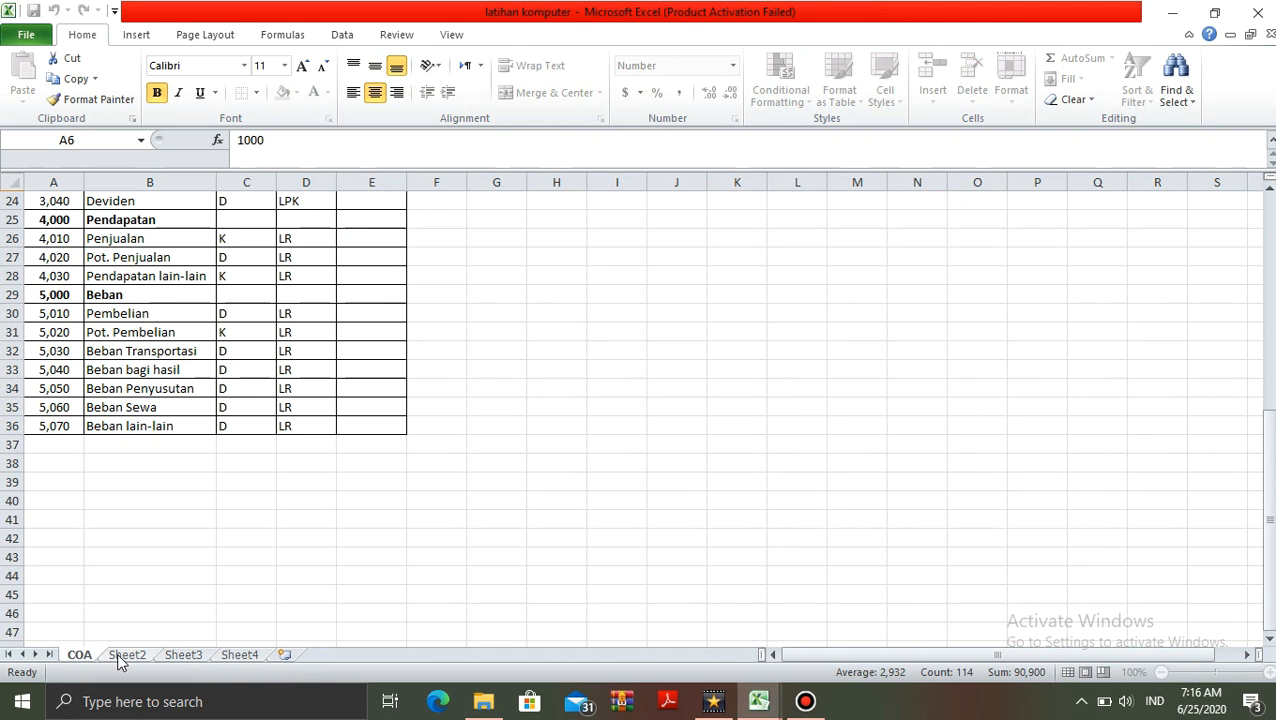
{"action": "double_click", "coordinate": [127, 655]}
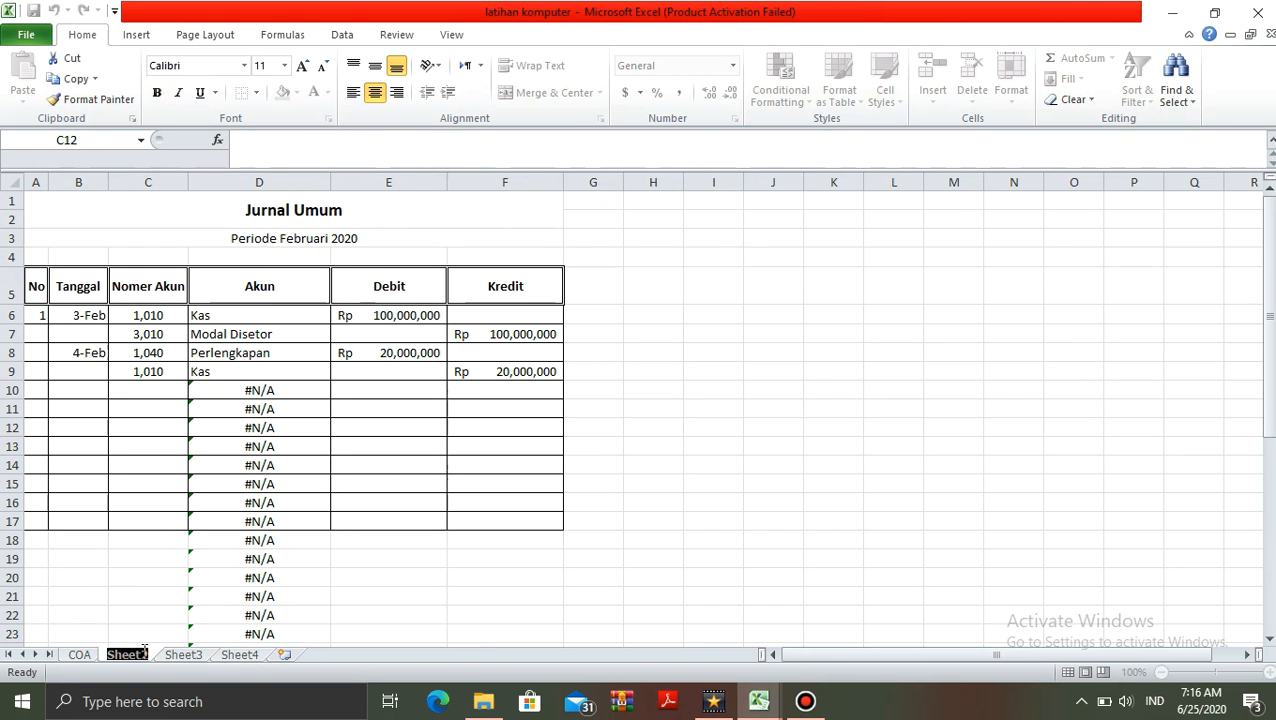
{"action": "type", "text": "Jurnal"}
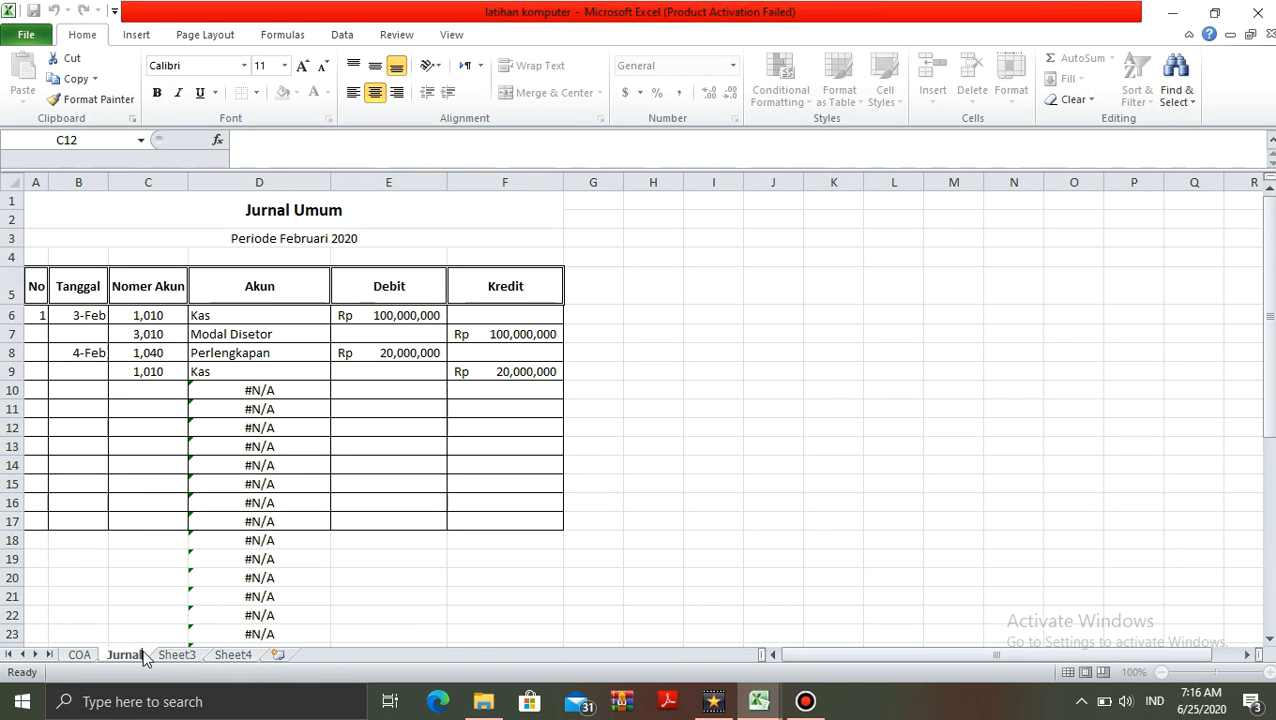
{"action": "type", "text": " Umum"}
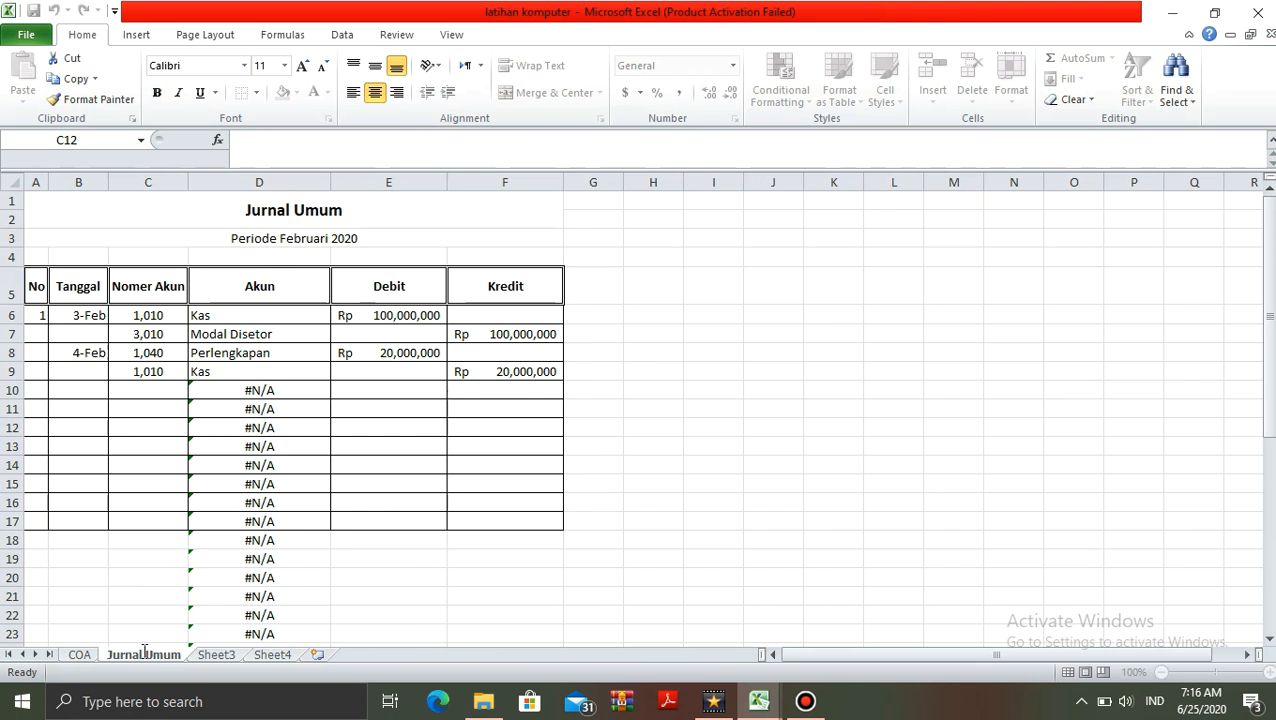
Rename Sheet3 as Buku Besar and Sheet4 as Neraca Lajur
{"action": "double_click", "coordinate": [213, 655]}
{"action": "type", "text": "Buku"}
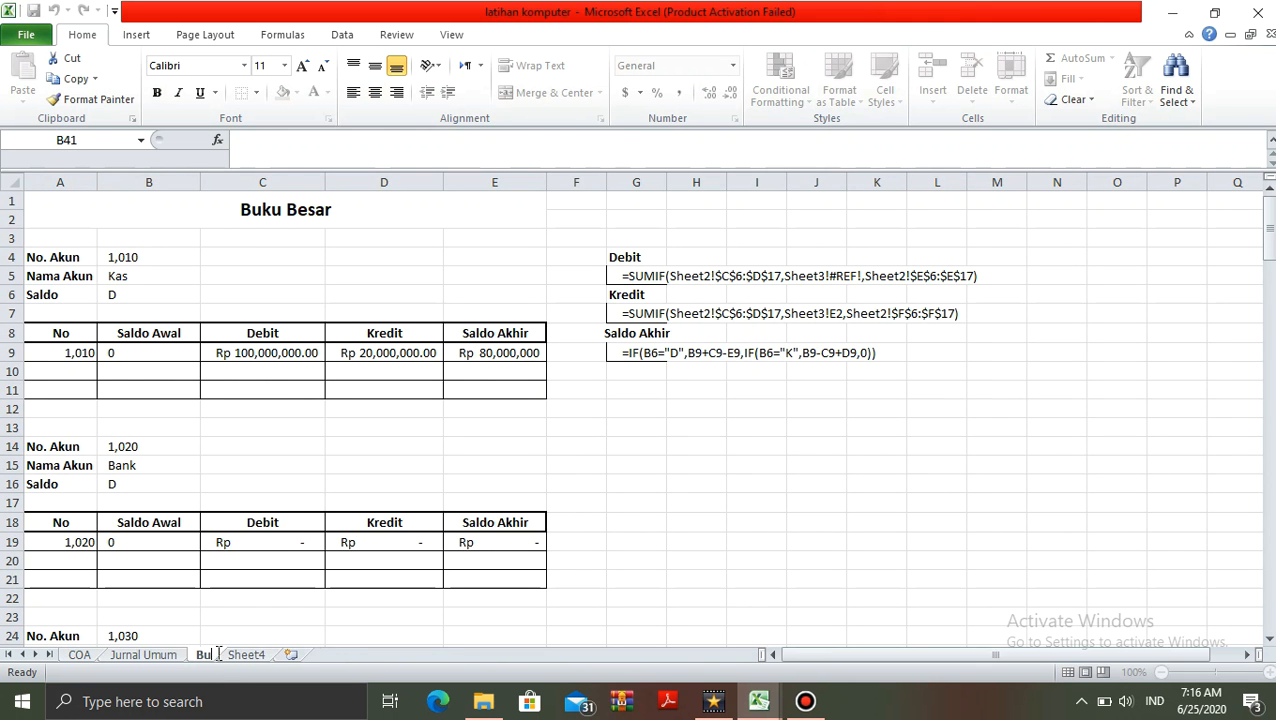
{"action": "type", "text": " Besar"}
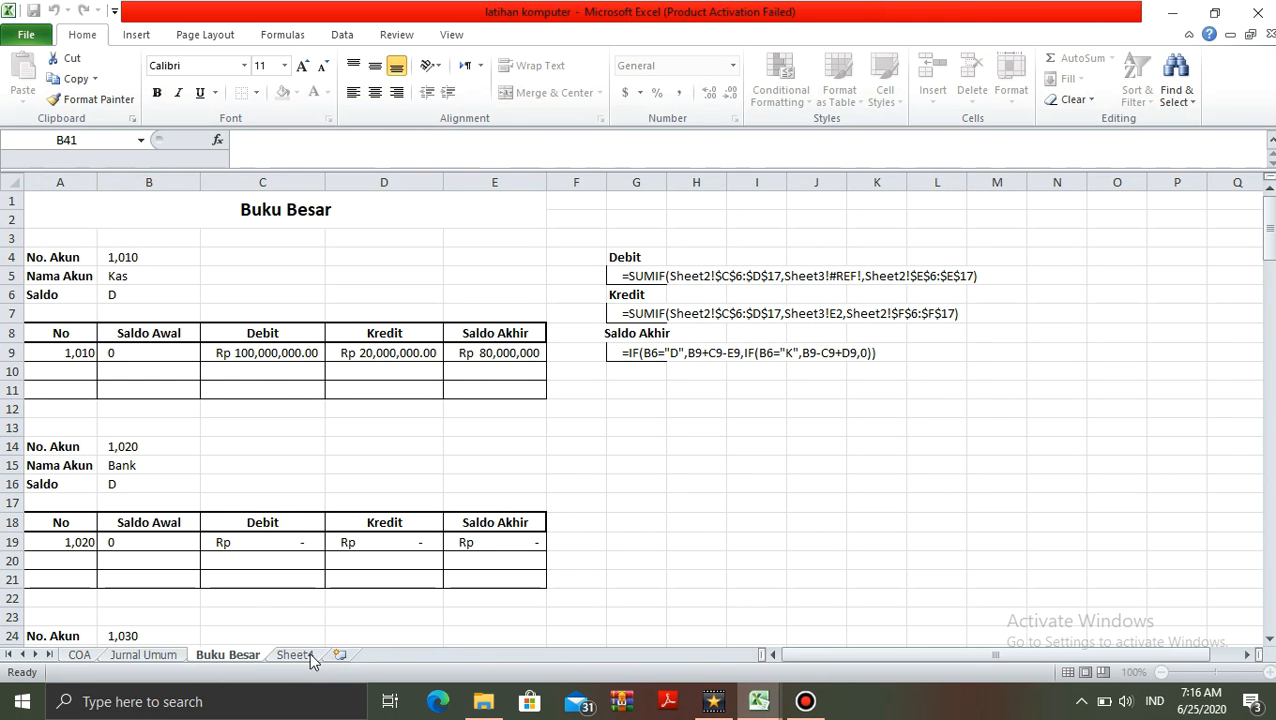
{"action": "double_click", "coordinate": [298, 655]}
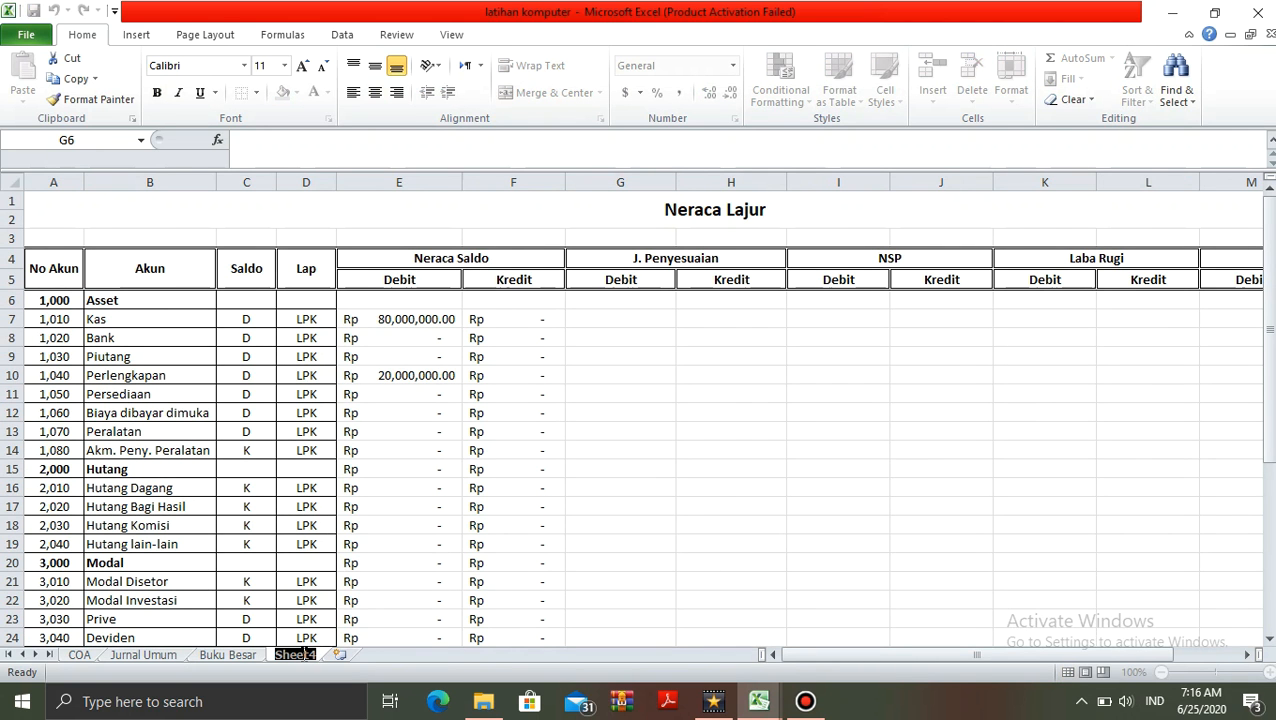
{"action": "type", "text": "Neraca"}
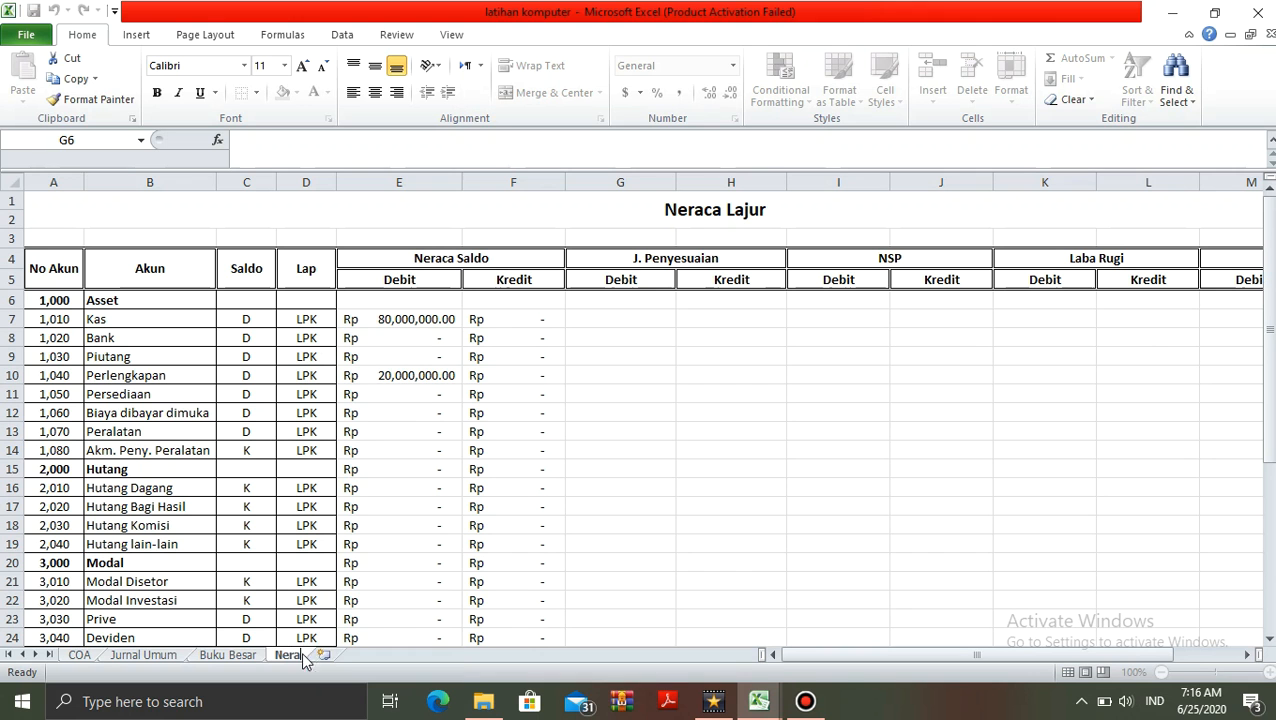
{"action": "type", "text": " Lajur"}
{"action": "type", "text": "r"}
{"action": "left_click", "coordinate": [418, 528]}
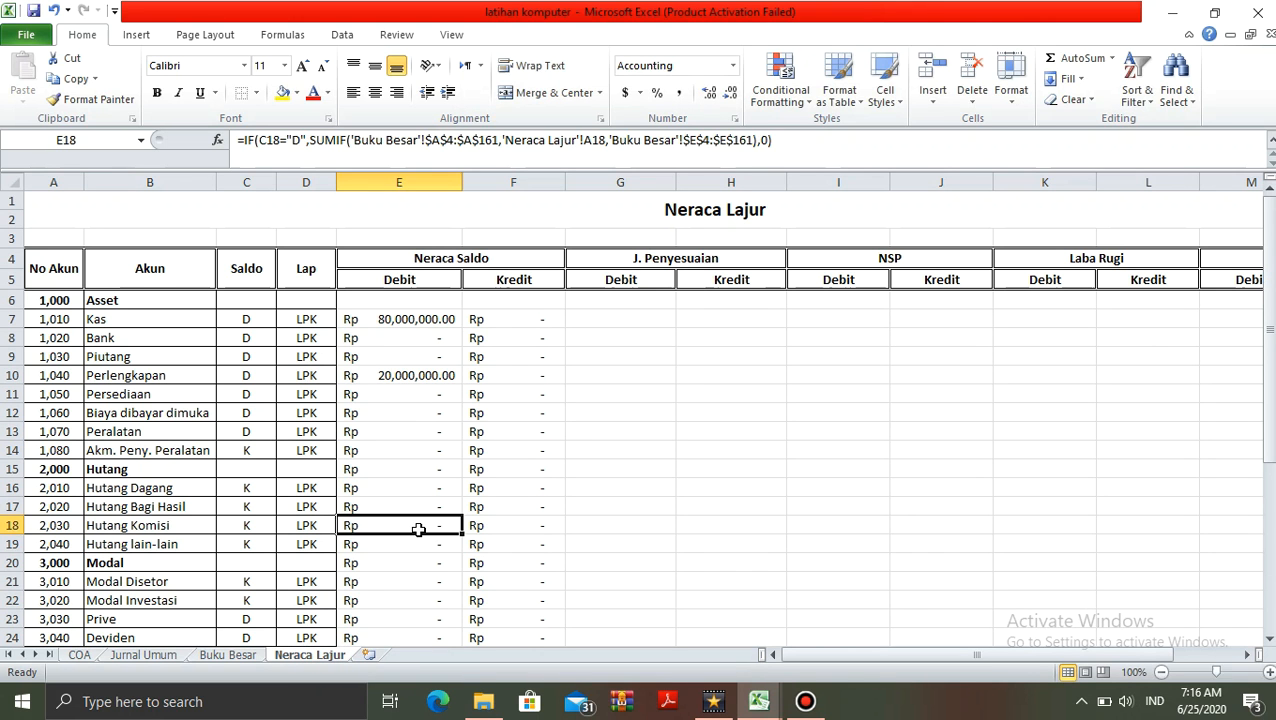
{"action": "left_click", "coordinate": [648, 357]}
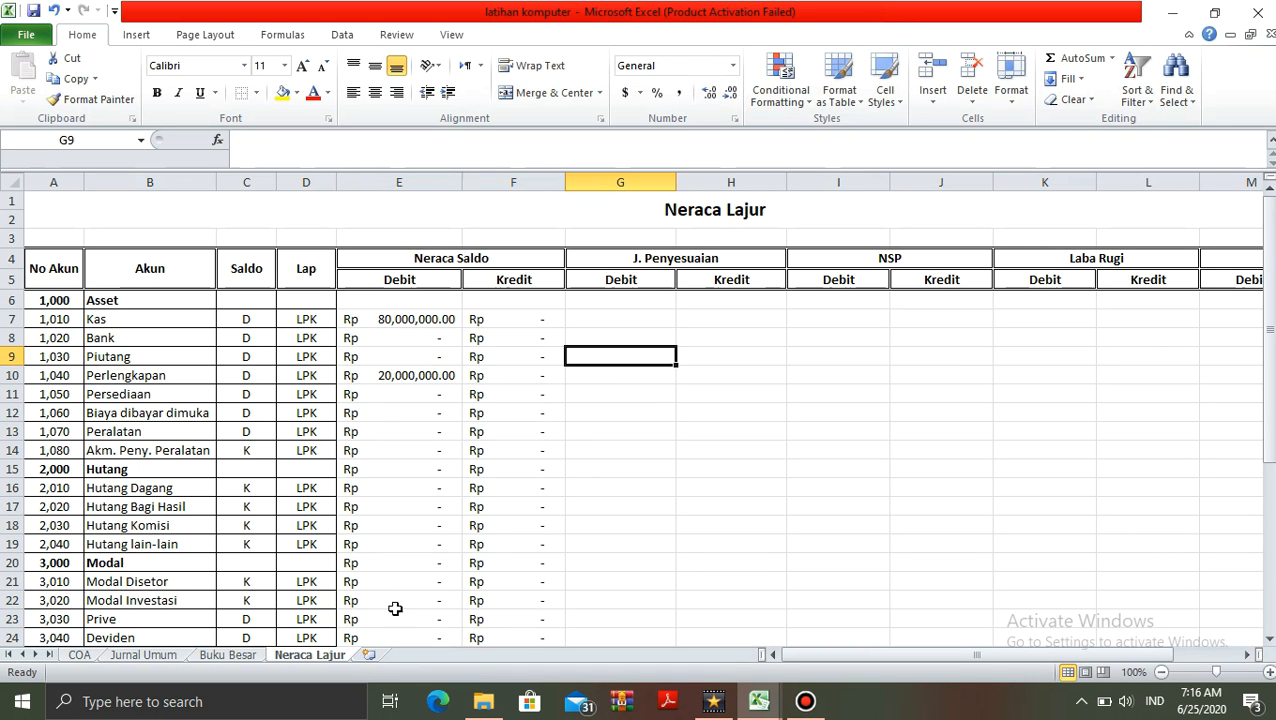
Add a new worksheet named Jurnal Penyesuian and place it between Buku Besar and Neraca Lajur
{"action": "left_click", "coordinate": [369, 656]}
{"action": "double_click", "coordinate": [372, 655]}
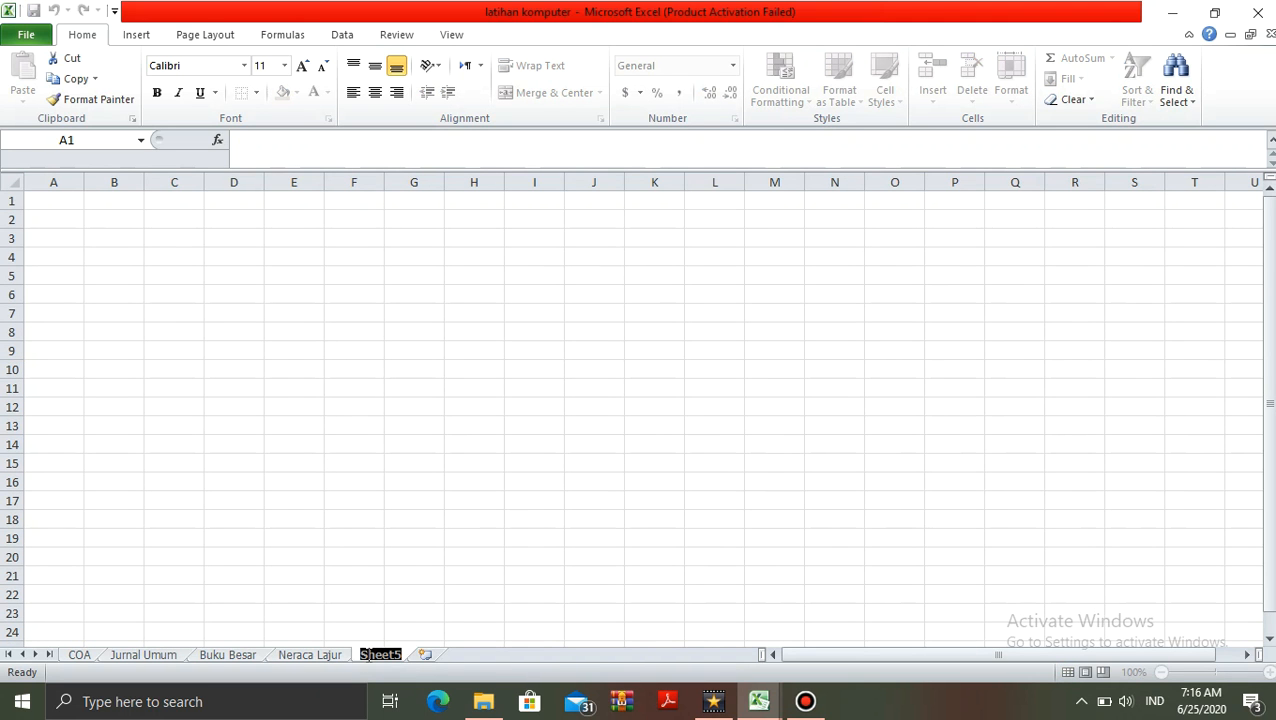
{"action": "type", "text": "Jurnal Penyesuaian"}
{"action": "key", "text": "Return"}
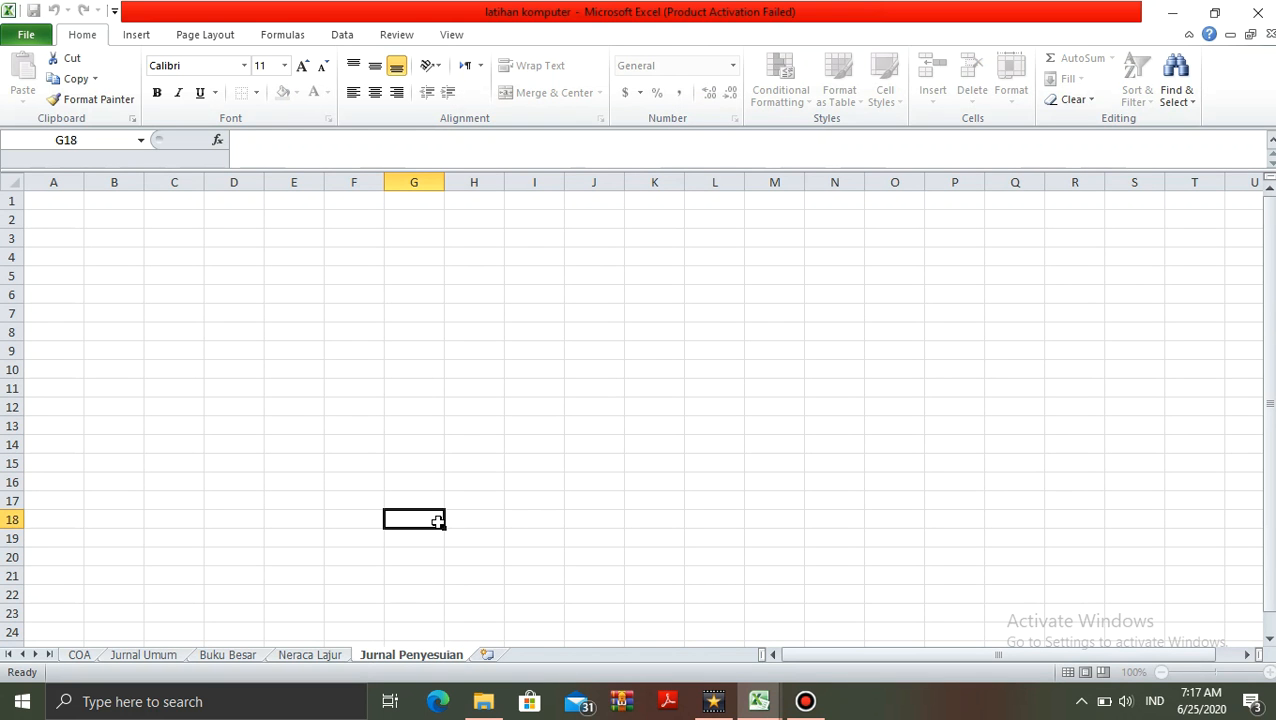
{"action": "left_click", "coordinate": [438, 522]}
{"action": "left_click_drag", "start_coordinate": [415, 655], "coordinate": [293, 646]}
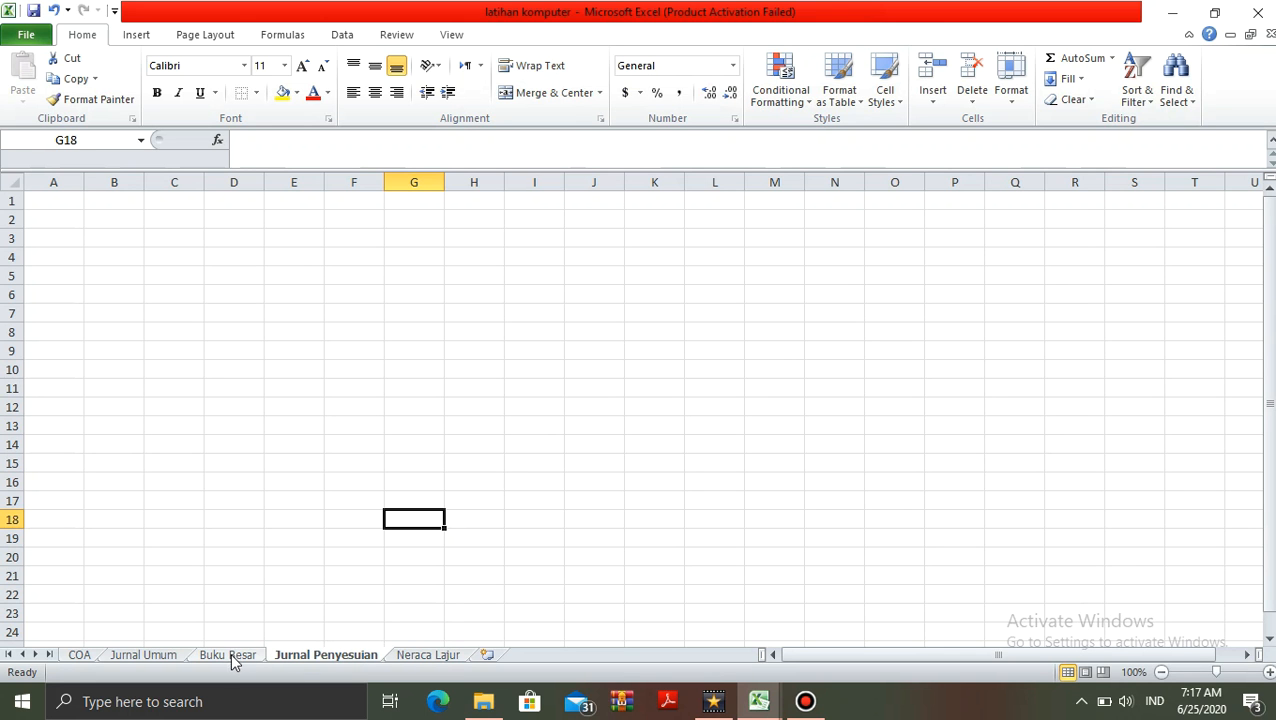
{"action": "left_click", "coordinate": [420, 652]}
{"action": "left_click", "coordinate": [358, 658]}
Copy the whole Jurnal Umum table with its title, A1:F17, from the Jurnal Umum sheet
{"action": "left_click", "coordinate": [143, 655]}
{"action": "key", "text": "Up"}
{"action": "key", "text": "Up"}
{"action": "key", "text": "Up"}
{"action": "key", "text": "ctrl+Home"}
{"action": "key", "text": "shift+Down"}
{"action": "key", "text": "shift+Down"}
{"action": "key", "text": "shift+Down"}
{"action": "key", "text": "shift+Down"}
{"action": "key", "text": "shift+Down"}
{"action": "key", "text": "shift+Down"}
{"action": "key", "text": "shift+Down"}
{"action": "key", "text": "shift+Down"}
{"action": "key", "text": "shift+Down"}
{"action": "key", "text": "shift+Down"}
{"action": "key", "text": "shift+Down"}
{"action": "key", "text": "shift+Down"}
{"action": "key", "text": "shift+Down"}
{"action": "key", "text": "shift+Down"}
{"action": "key", "text": "shift+Down"}
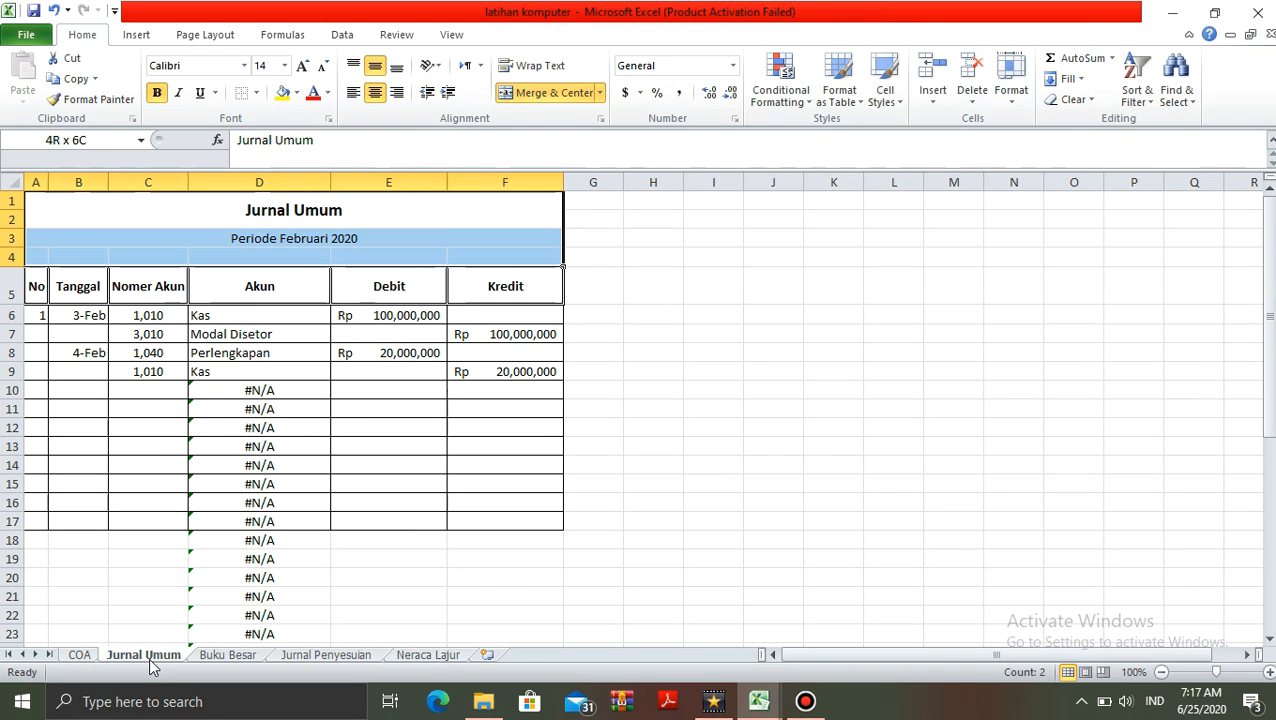
{"action": "key", "text": "ctrl+c"}
Paste the copied journal table at A1 of the Jurnal Penyesuian sheet, keeping the source column widths
{"action": "left_click", "coordinate": [297, 655]}
{"action": "key", "text": "Up"}
{"action": "key", "text": "Up"}
{"action": "key", "text": "Up"}
{"action": "key", "text": "Up"}
{"action": "key", "text": "Up"}
{"action": "key", "text": "Up"}
{"action": "key", "text": "Up"}
{"action": "key", "text": "Up"}
{"action": "key", "text": "Up"}
{"action": "key", "text": "Up"}
{"action": "key", "text": "Up"}
{"action": "key", "text": "Up"}
{"action": "key", "text": "Up"}
{"action": "key", "text": "Up"}
{"action": "key", "text": "Up"}
{"action": "key", "text": "Up"}
{"action": "key", "text": "Up"}
{"action": "key", "text": "Left"}
{"action": "key", "text": "Left"}
{"action": "key", "text": "Left"}
{"action": "key", "text": "Left"}
{"action": "key", "text": "Left"}
{"action": "key", "text": "Left"}
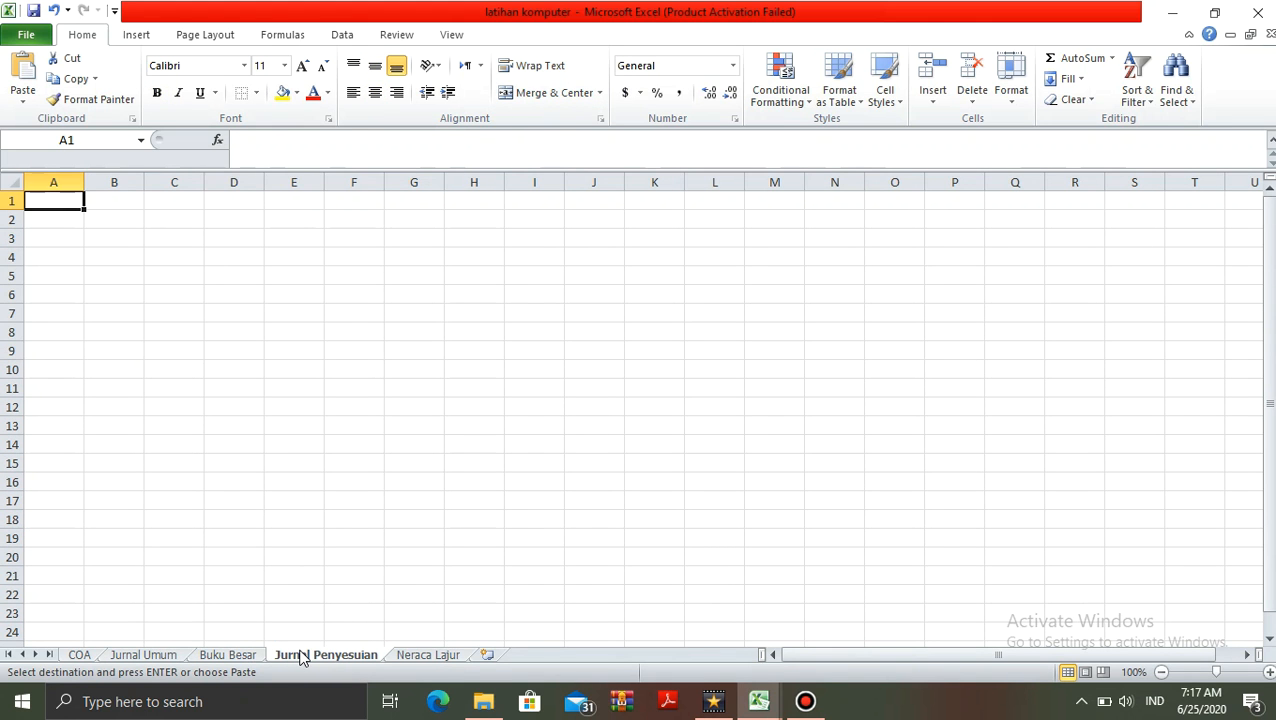
{"action": "key", "text": "ctrl+v"}
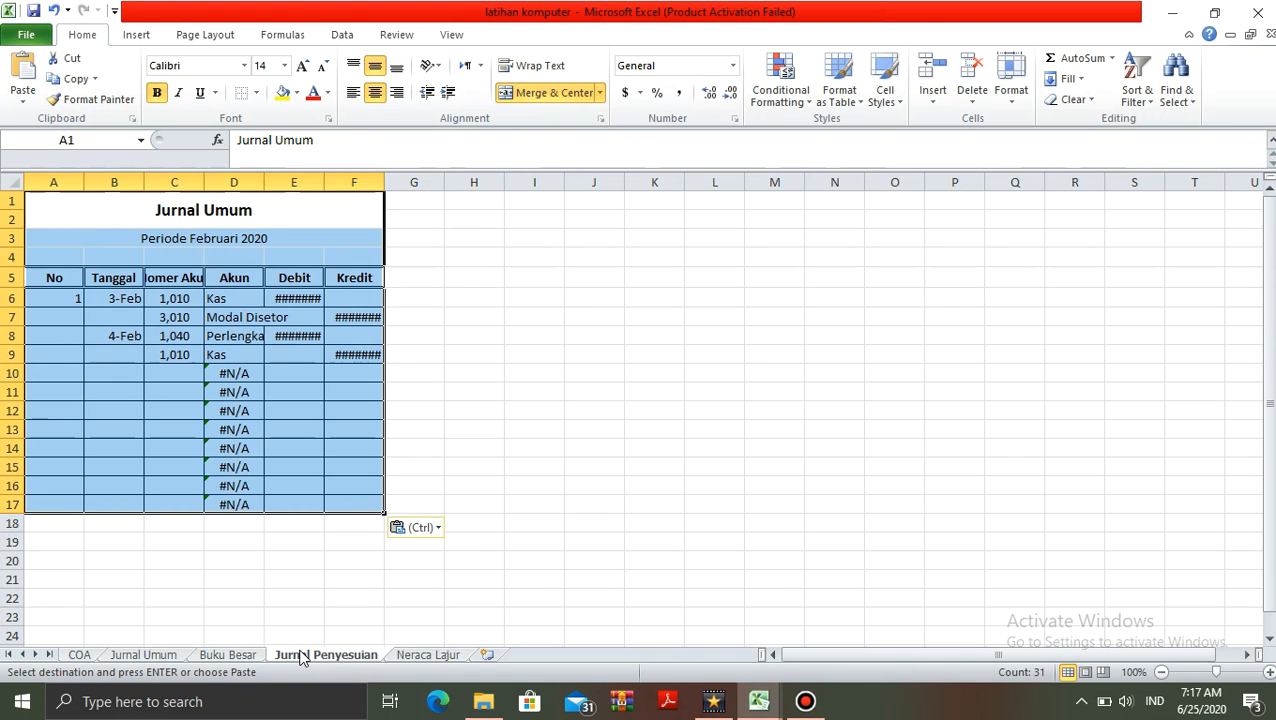
{"action": "left_click", "coordinate": [436, 530]}
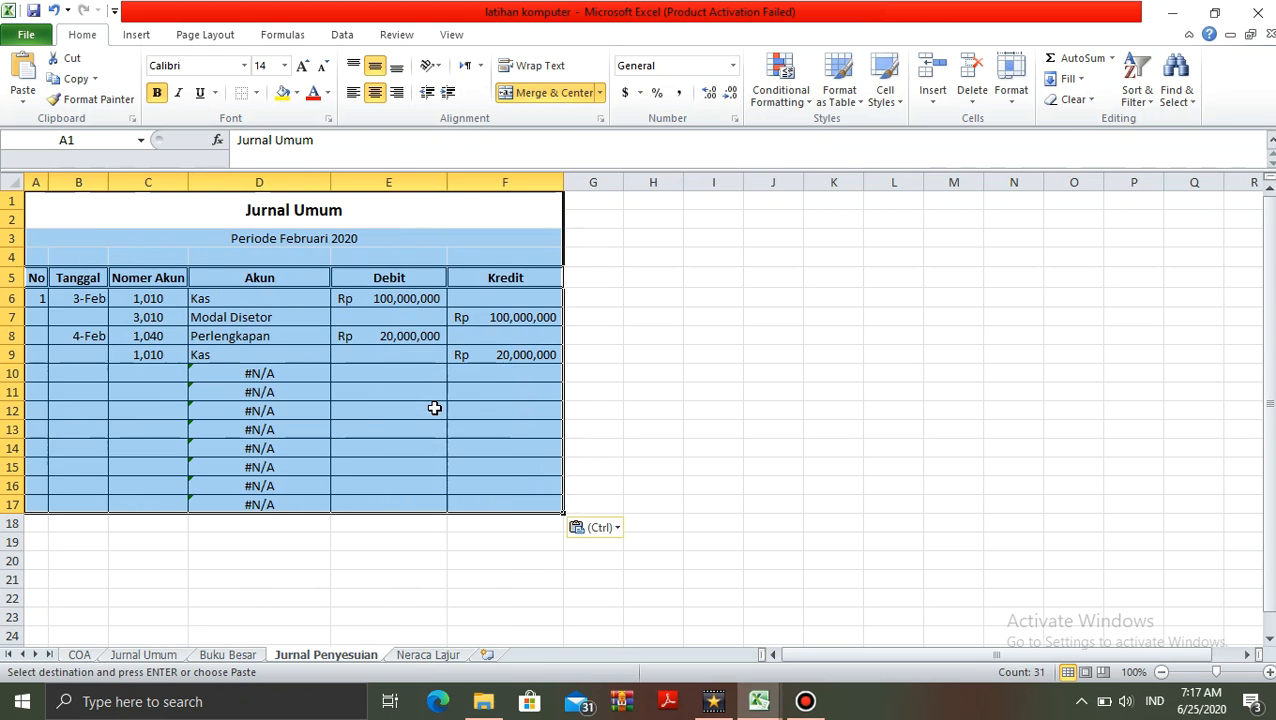
Clear the account numbers in C6:C9 of the pasted journal table
{"action": "left_click", "coordinate": [608, 408]}
{"action": "key", "text": "Left"}
{"action": "key", "text": "Left"}
{"action": "key", "text": "Left"}
{"action": "key", "text": "Up"}
{"action": "key", "text": "Up"}
{"action": "key", "text": "Up"}
{"action": "key", "text": "Up"}
{"action": "key", "text": "Up"}
{"action": "key", "text": "Up"}
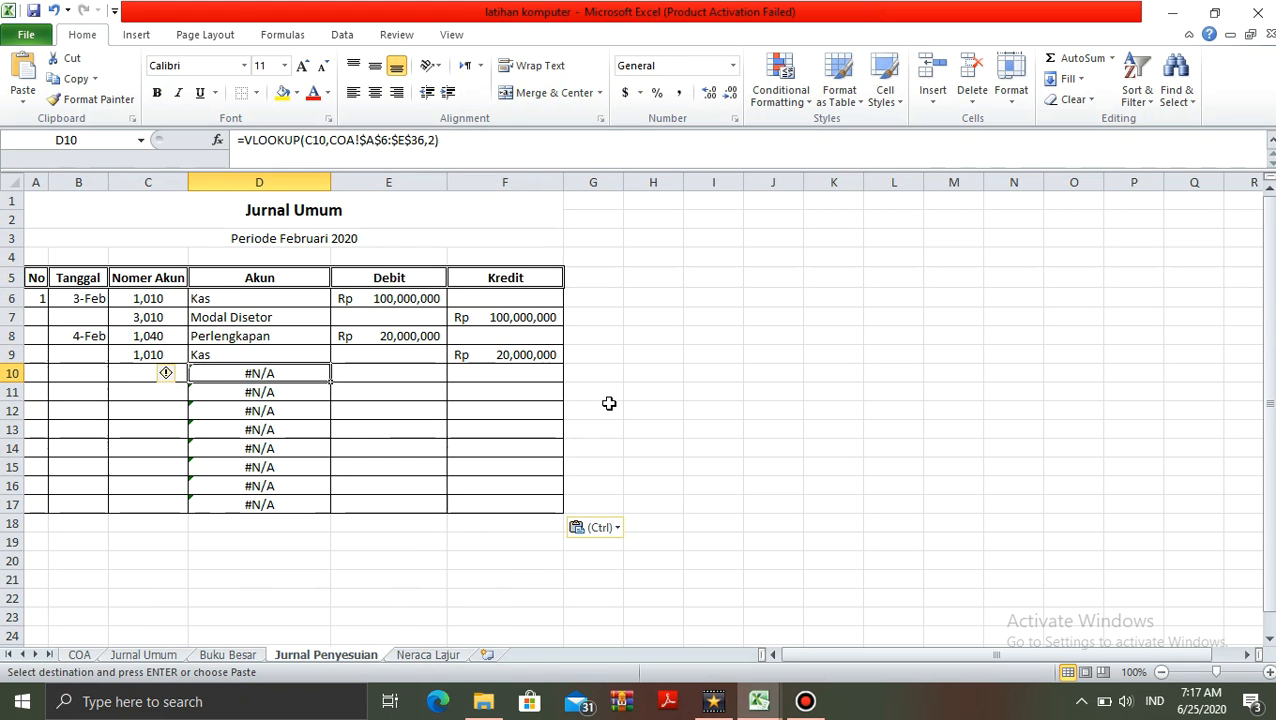
{"action": "key", "text": "Left"}
{"action": "key", "text": "shift+Down"}
{"action": "key", "text": "shift+Down"}
{"action": "key", "text": "shift+Down"}
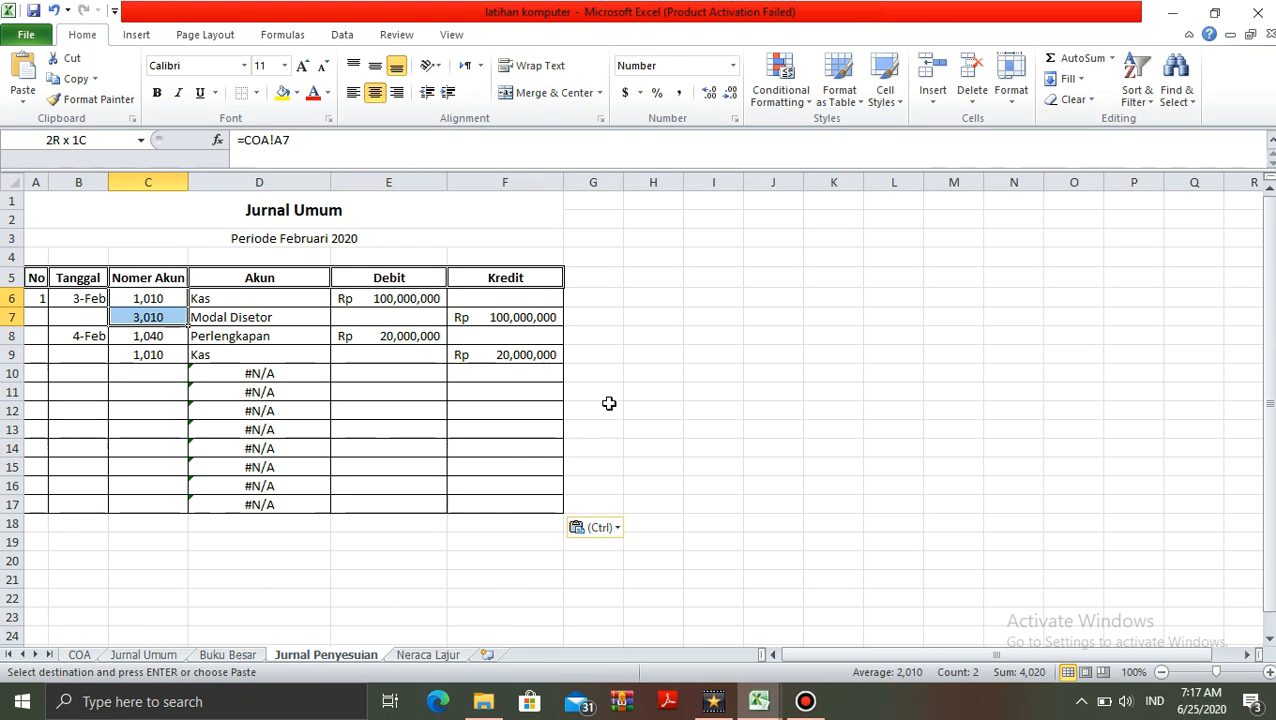
{"action": "key", "text": "Delete"}
Clear the No and Tanggal entries in A6:B8 of the pasted table
{"action": "key", "text": "Left"}
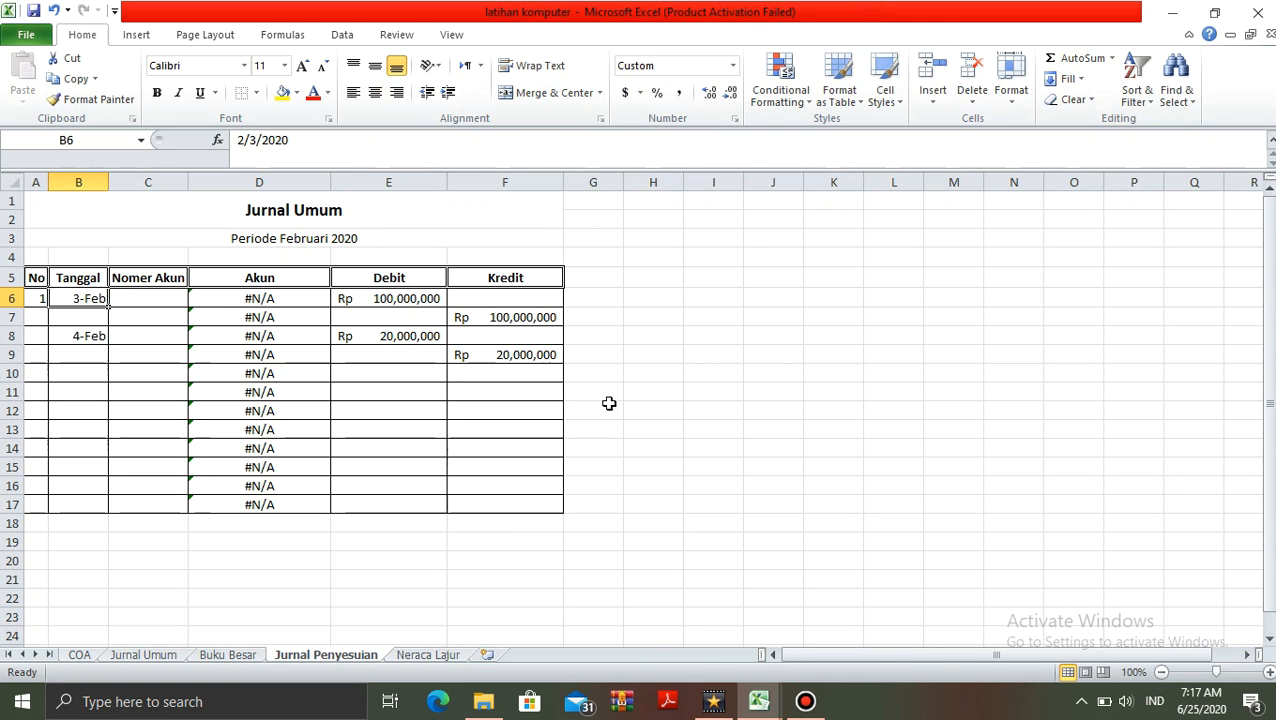
{"action": "key", "text": "Left"}
{"action": "key", "text": "shift+Right"}
{"action": "key", "text": "shift+Down"}
{"action": "key", "text": "shift+Down"}
{"action": "key", "text": "Delete"}
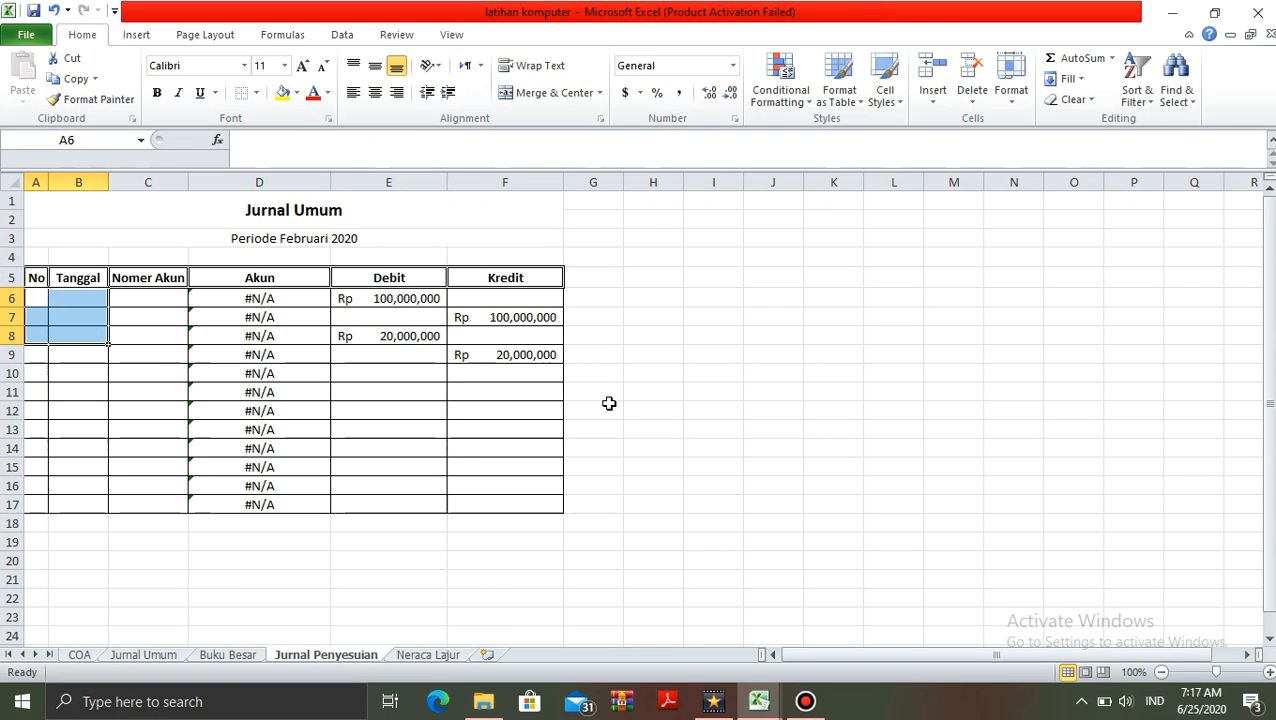
Clear the Debit and Kredit amounts in E6:F9 of the pasted table
{"action": "key", "text": "Right"}
{"action": "key", "text": "Right"}
{"action": "key", "text": "Right"}
{"action": "key", "text": "Right"}
{"action": "key", "text": "shift+Right"}
{"action": "key", "text": "shift+Down"}
{"action": "key", "text": "shift+Down"}
{"action": "key", "text": "shift+Down"}
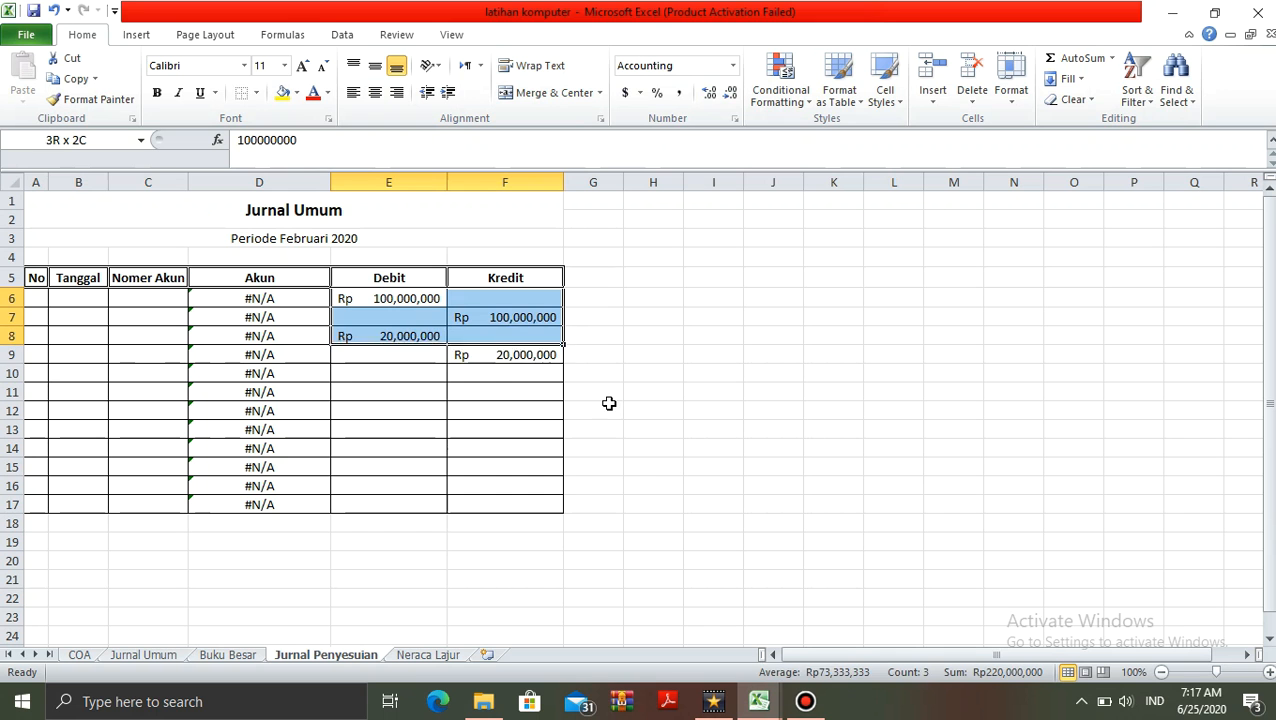
{"action": "key", "text": "Delete"}
Link account number cell C6 of the adjusting journal to COA cell A34, the Beban Penyusutan account
{"action": "key", "text": "Left"}
{"action": "key", "text": "Left"}
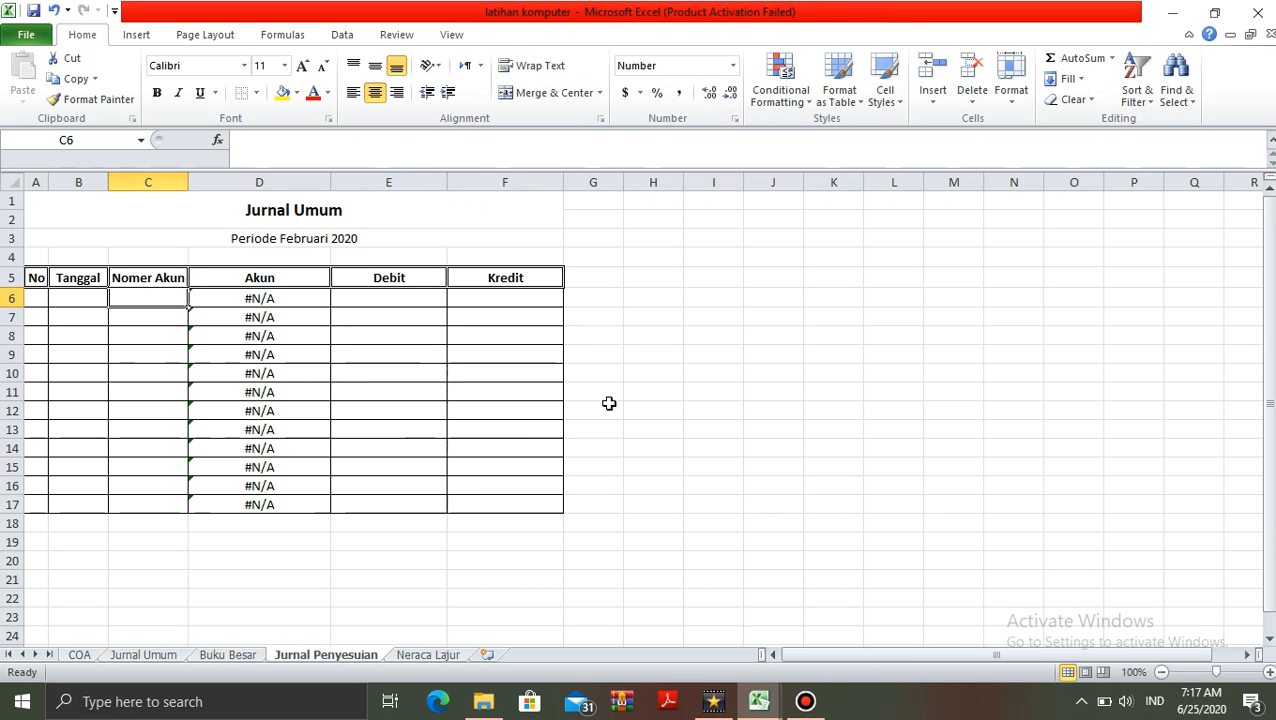
{"action": "type", "text": "="}
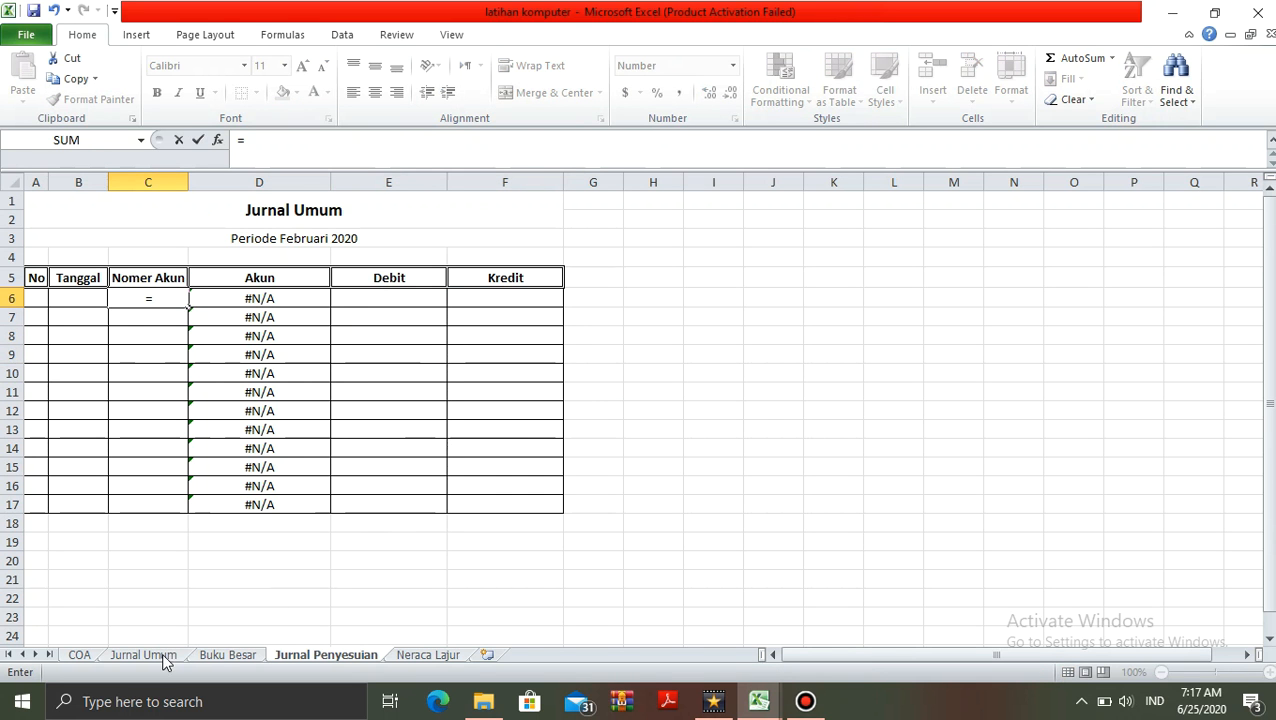
{"action": "left_click", "coordinate": [77, 654]}
{"action": "key", "text": "Up"}
{"action": "key", "text": "Up"}
{"action": "key", "text": "Up"}
{"action": "key", "text": "Up"}
{"action": "key", "text": "Up"}
{"action": "key", "text": "Up"}
{"action": "key", "text": "Up"}
{"action": "key", "text": "Up"}
{"action": "key", "text": "Up"}
{"action": "key", "text": "Up"}
{"action": "key", "text": "Up"}
{"action": "key", "text": "Up"}
{"action": "key", "text": "Up"}
{"action": "key", "text": "Up"}
{"action": "key", "text": "Up"}
{"action": "key", "text": "Up"}
{"action": "key", "text": "Up"}
{"action": "key", "text": "Up"}
{"action": "key", "text": "Up"}
{"action": "key", "text": "Up"}
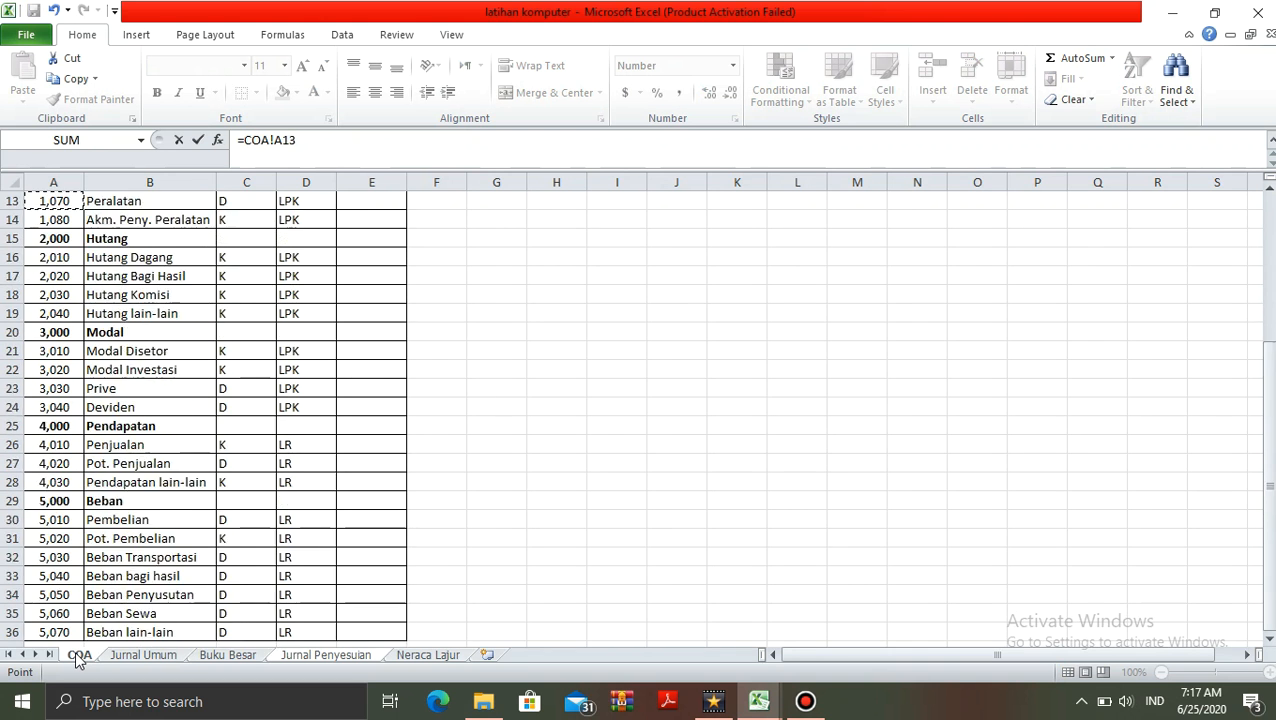
{"action": "key", "text": "Down"}
{"action": "key", "text": "Down"}
{"action": "key", "text": "Down"}
{"action": "key", "text": "Down"}
{"action": "key", "text": "Down"}
{"action": "key", "text": "Down"}
{"action": "key", "text": "Down"}
{"action": "key", "text": "Down"}
{"action": "key", "text": "Down"}
{"action": "key", "text": "Down"}
{"action": "key", "text": "Down"}
{"action": "key", "text": "Down"}
{"action": "key", "text": "Down"}
{"action": "key", "text": "Down"}
{"action": "key", "text": "Down"}
{"action": "key", "text": "Down"}
{"action": "key", "text": "Down"}
{"action": "key", "text": "Down"}
{"action": "key", "text": "Down"}
{"action": "key", "text": "Down"}
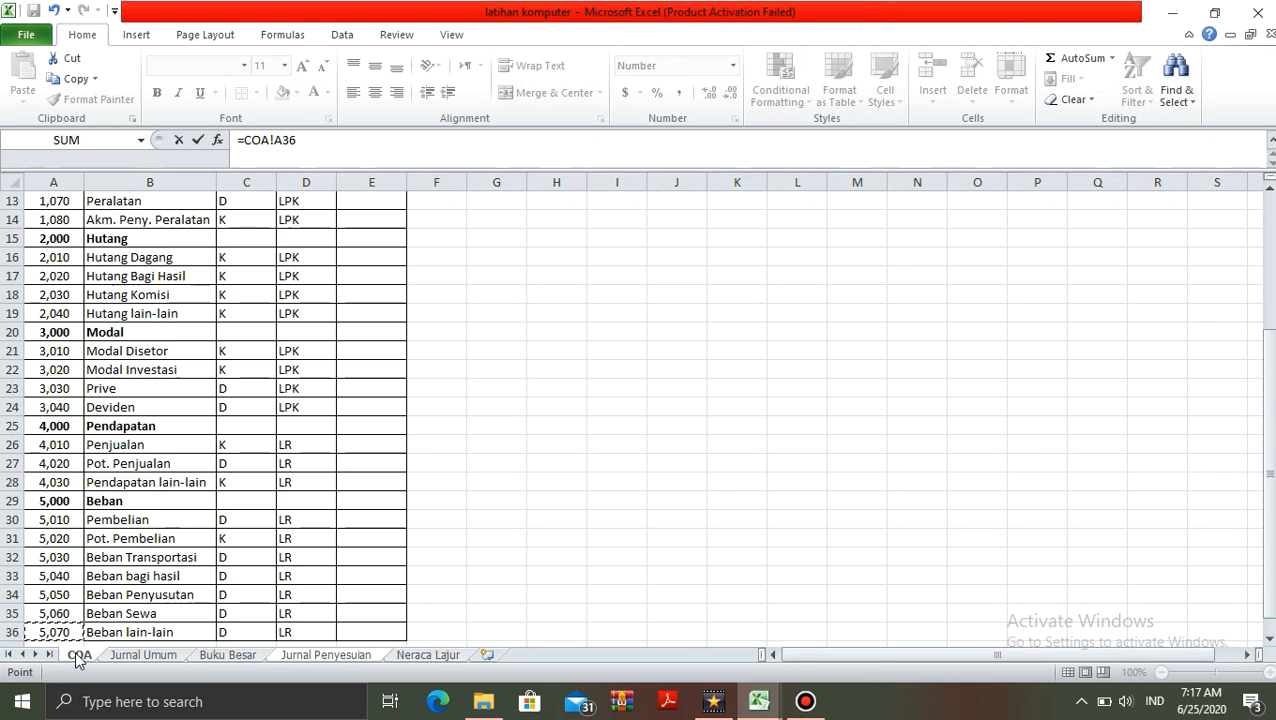
{"action": "key", "text": "Up"}
{"action": "key", "text": "Up"}
{"action": "key", "text": "Up"}
{"action": "key", "text": "Up"}
{"action": "key", "text": "Up"}
{"action": "key", "text": "Up"}
{"action": "key", "text": "Up"}
{"action": "key", "text": "Up"}
{"action": "key", "text": "Up"}
{"action": "key", "text": "Up"}
{"action": "key", "text": "Up"}
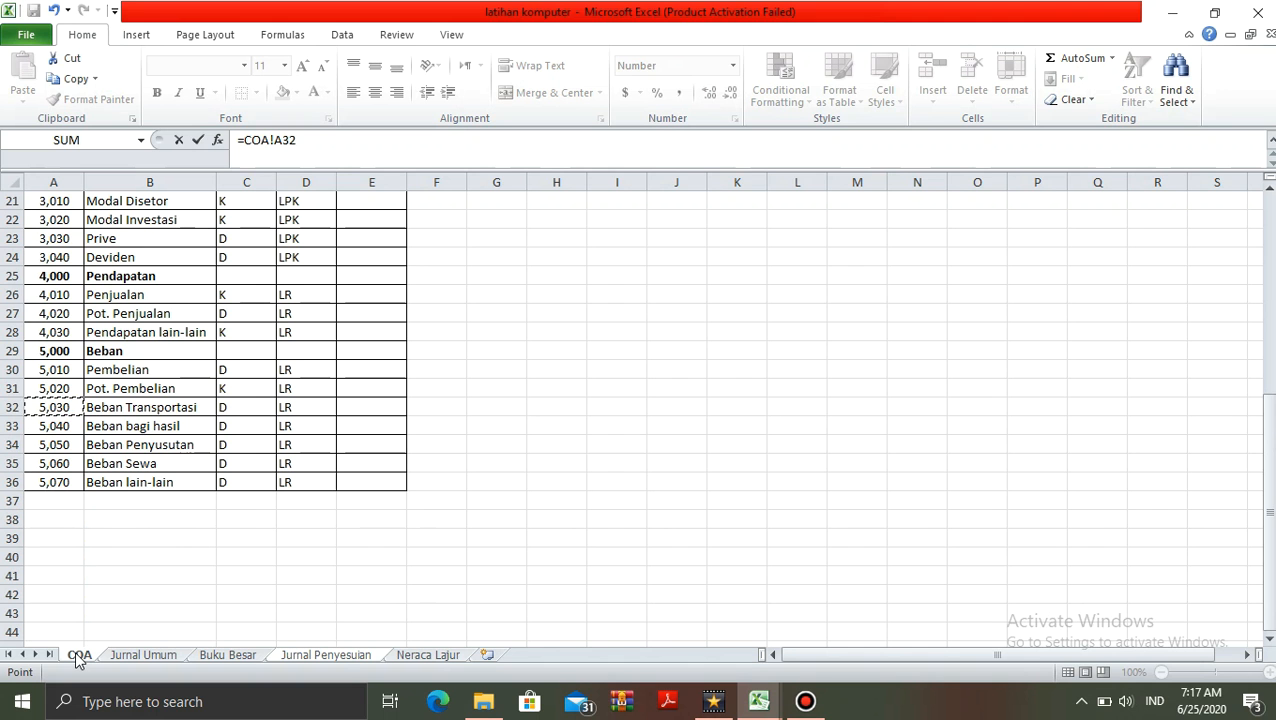
{"action": "key", "text": "Down"}
{"action": "key", "text": "Down"}
{"action": "key", "text": "Return"}
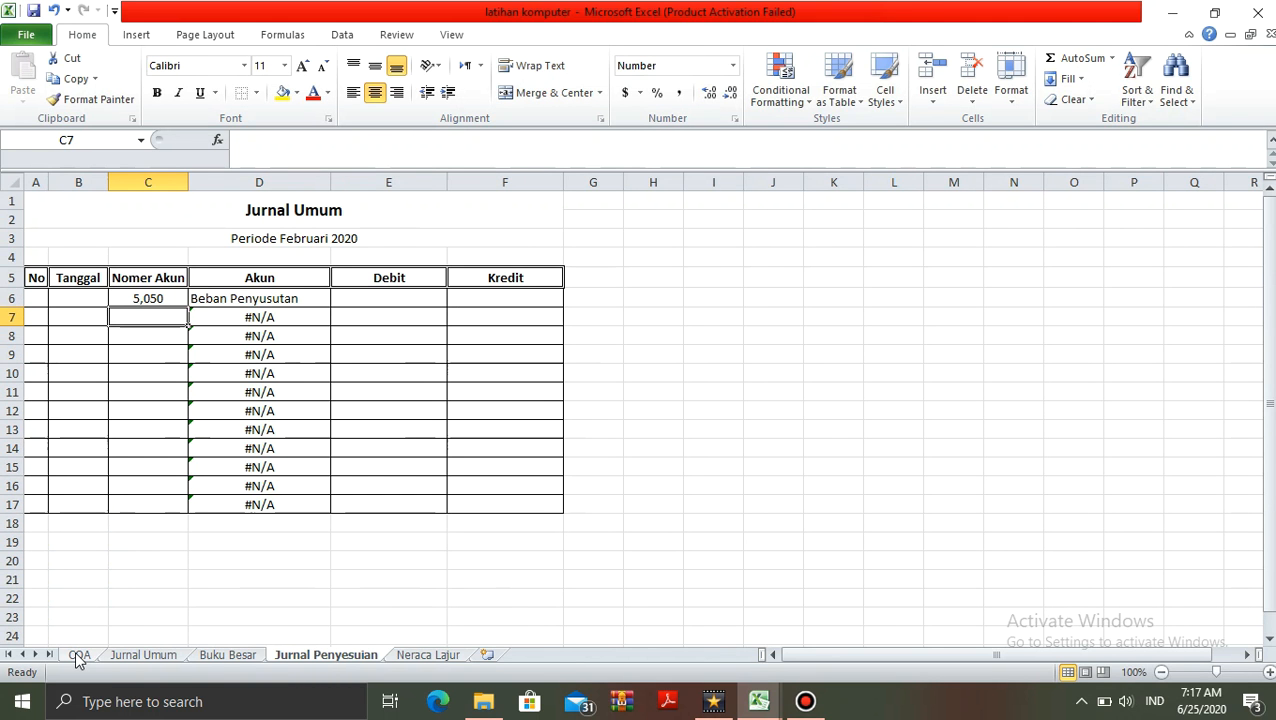
Link account number cell C7 of the adjusting journal to COA cell A14, the Akm. Peny. Peralatan account
{"action": "type", "text": "="}
{"action": "left_click", "coordinate": [78, 654]}
{"action": "key", "text": "Up"}
{"action": "key", "text": "Up"}
{"action": "key", "text": "Up"}
{"action": "key", "text": "Up"}
{"action": "key", "text": "Up"}
{"action": "key", "text": "Up"}
{"action": "key", "text": "Up"}
{"action": "key", "text": "Up"}
{"action": "key", "text": "Up"}
{"action": "key", "text": "Up"}
{"action": "key", "text": "Up"}
{"action": "key", "text": "Up"}
{"action": "key", "text": "Up"}
{"action": "key", "text": "Up"}
{"action": "key", "text": "Up"}
{"action": "key", "text": "Up"}
{"action": "key", "text": "Up"}
{"action": "key", "text": "Up"}
{"action": "key", "text": "Up"}
{"action": "key", "text": "Up"}
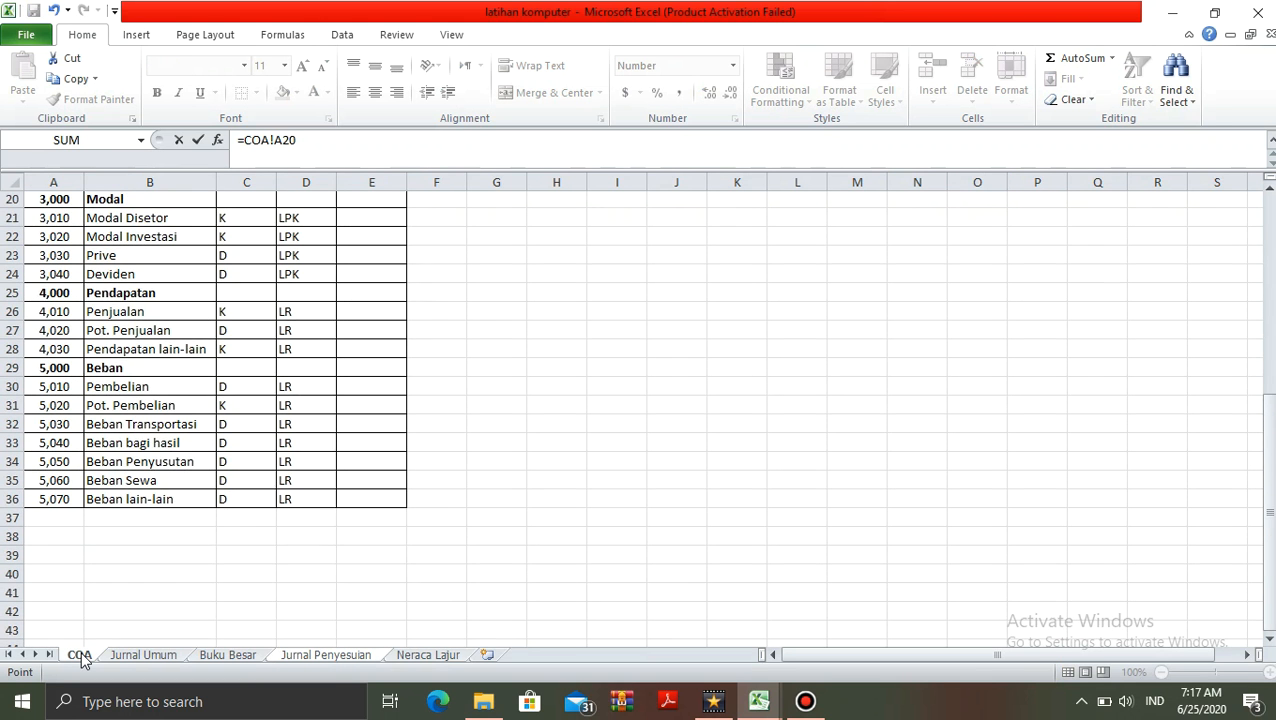
{"action": "key", "text": "Down"}
{"action": "key", "text": "Down"}
{"action": "key", "text": "Down"}
{"action": "key", "text": "Down"}
{"action": "key", "text": "Down"}
{"action": "key", "text": "Down"}
{"action": "key", "text": "Down"}
{"action": "key", "text": "Down"}
{"action": "key", "text": "Down"}
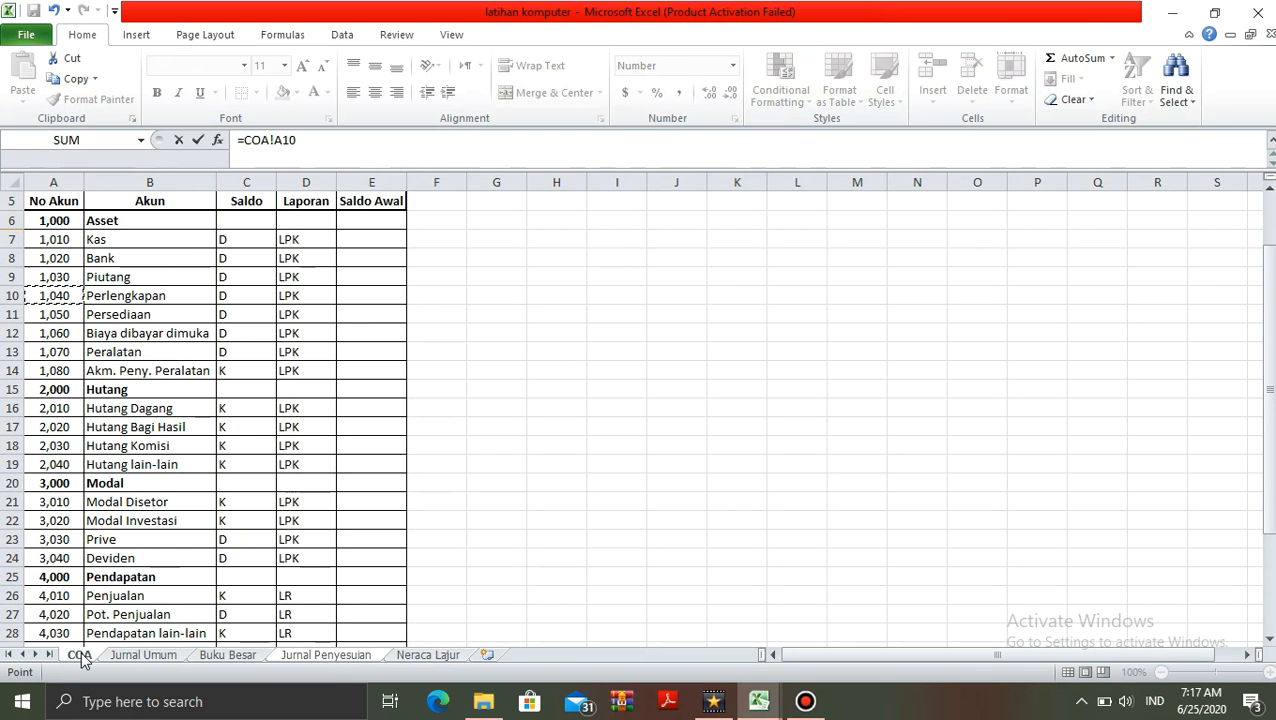
{"action": "key", "text": "Return"}
{"action": "key", "text": "Up"}
{"action": "key", "text": "Right"}
{"action": "key", "text": "Right"}
{"action": "key", "text": "Up"}
{"action": "key", "text": "Down"}
{"action": "key", "text": "Right"}
{"action": "key", "text": "Up"}
{"action": "key", "text": "Left"}
{"action": "key", "text": "Right"}
{"action": "key", "text": "Down"}
{"action": "key", "text": "Left"}
{"action": "key", "text": "Right"}
{"action": "key", "text": "Left"}
{"action": "key", "text": "Left"}
{"action": "key", "text": "Left"}
{"action": "key", "text": "Left"}
{"action": "key", "text": "Left"}
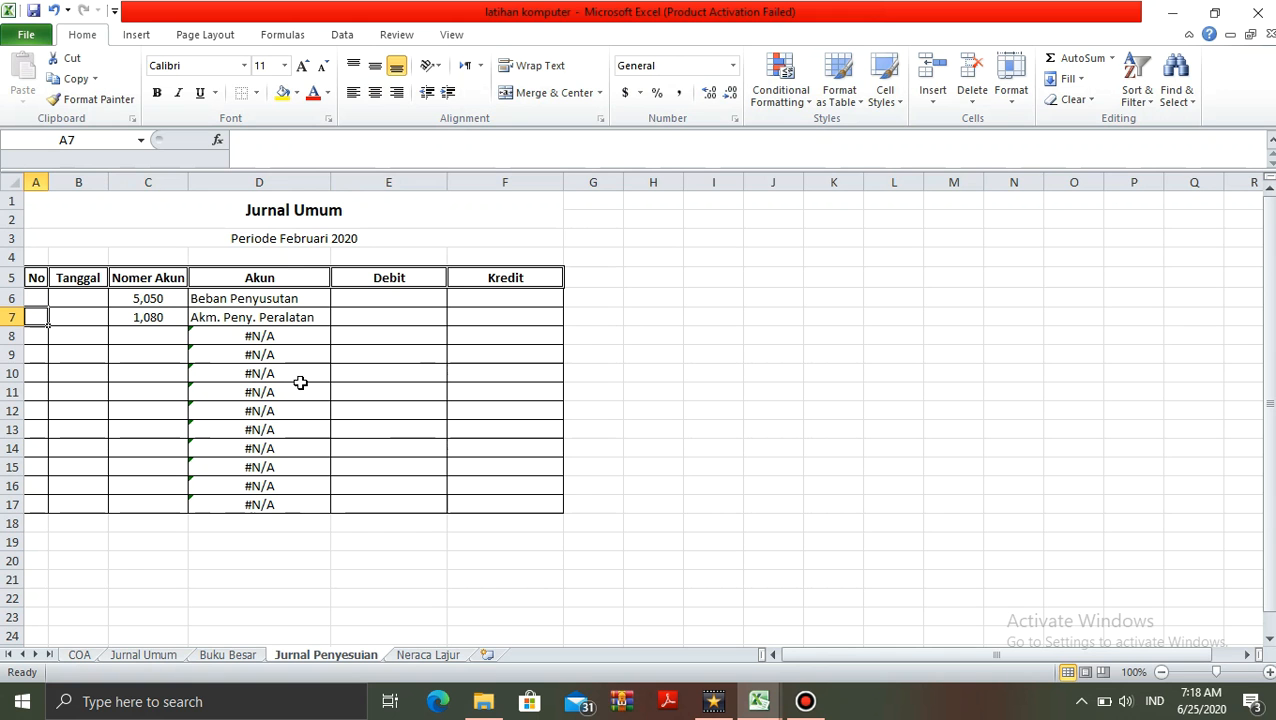
Change the pasted table's title in A1 to "Jurnal Penyesuian"
{"action": "left_click", "coordinate": [345, 215]}
{"action": "left_click", "coordinate": [373, 147]}
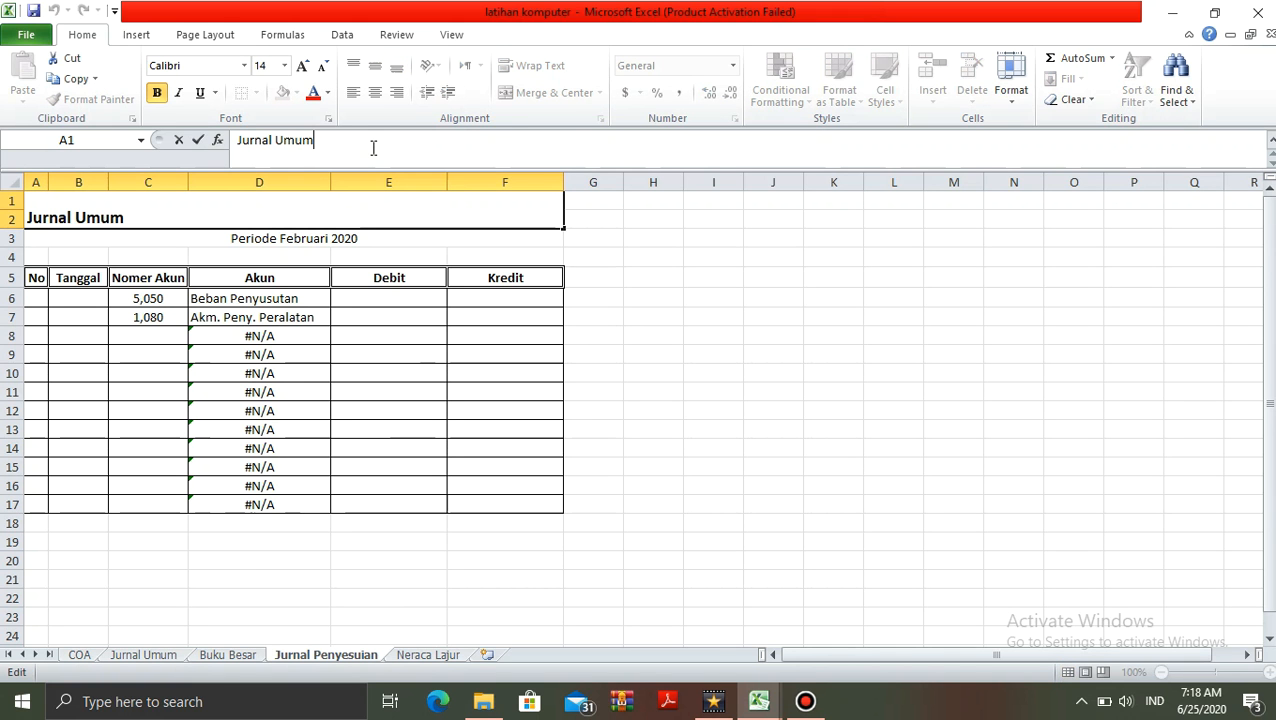
{"action": "key", "text": "BackSpace"}
{"action": "key", "text": "BackSpace"}
{"action": "key", "text": "BackSpace"}
{"action": "key", "text": "BackSpace"}
{"action": "type", "text": "Penyesui"}
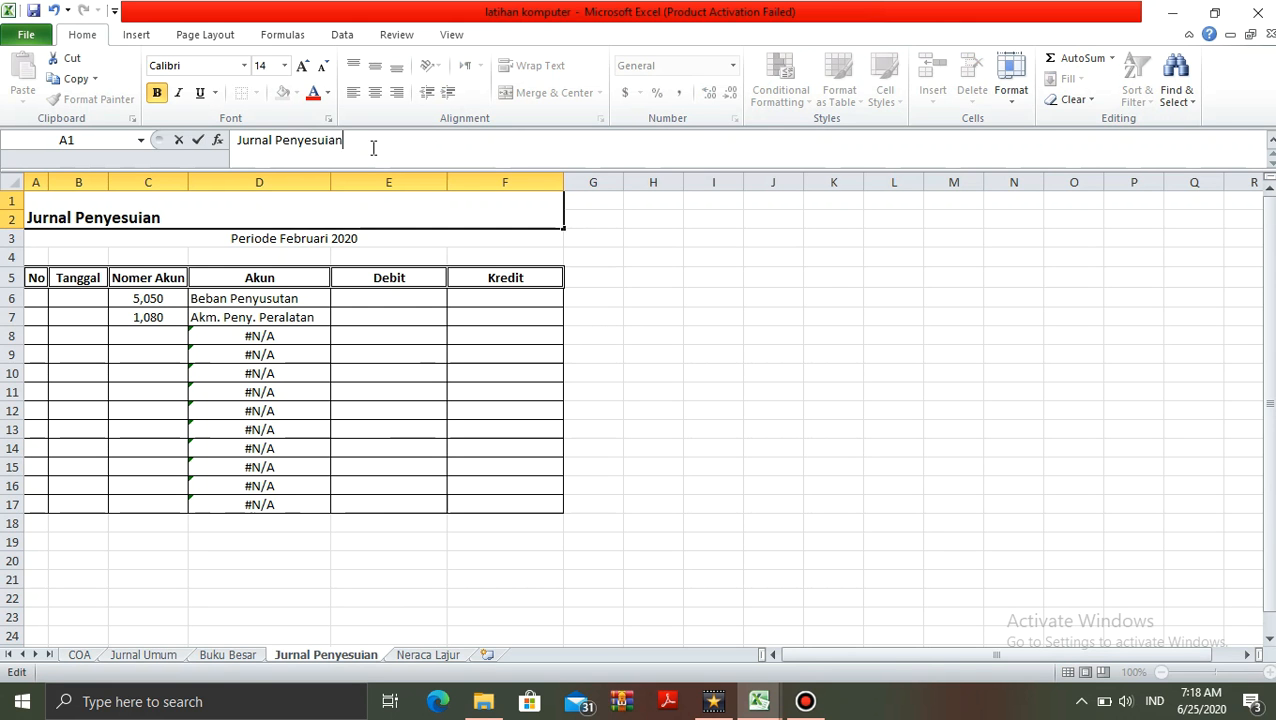
{"action": "type", "text": "an"}
{"action": "key", "text": "Return"}
Begin a SUMIF formula in Neraca Lajur G7 with the absolute range $C$6:$C$17 of the Jurnal Penyesuian sheet
{"action": "left_click", "coordinate": [424, 658]}
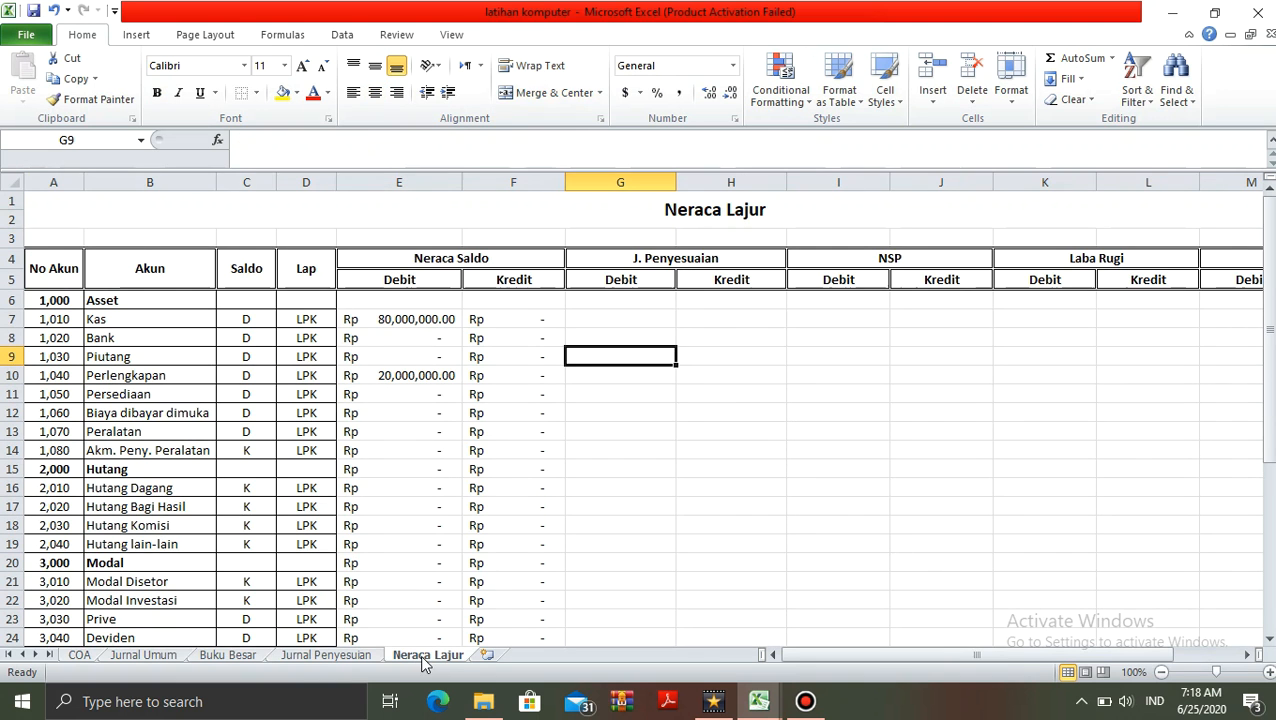
{"action": "left_click", "coordinate": [648, 456]}
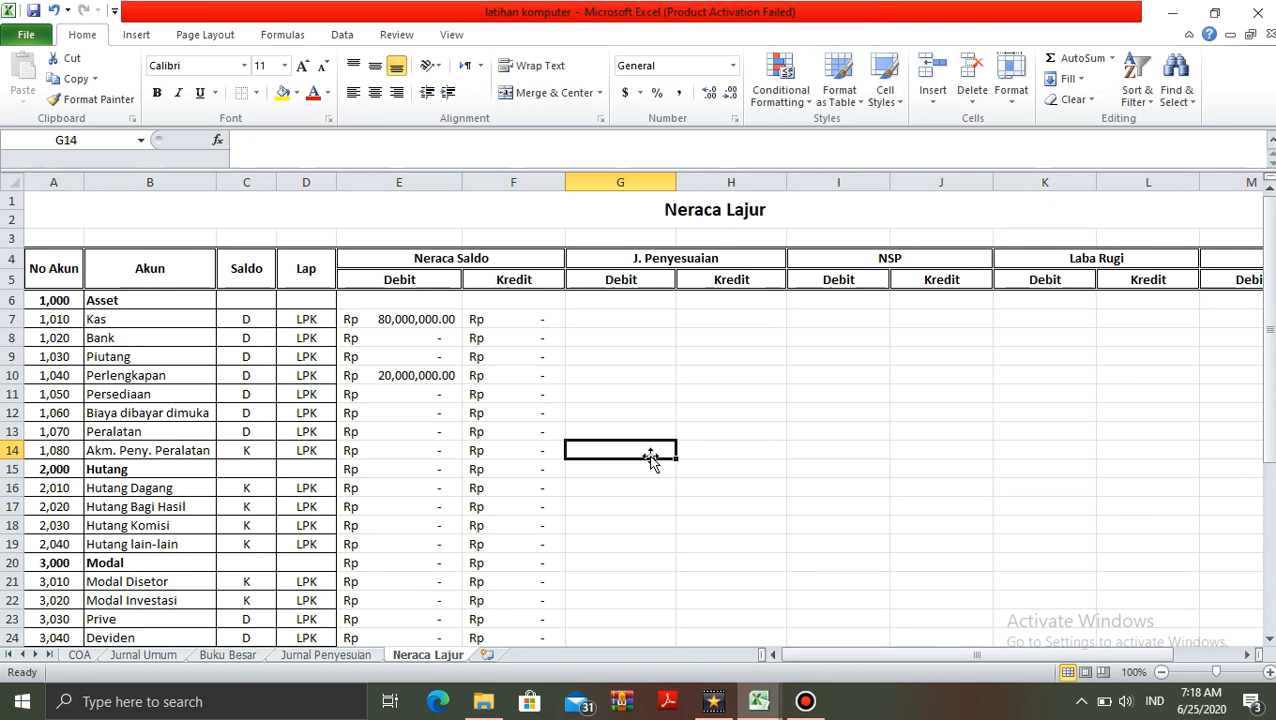
{"action": "key", "text": "Up"}
{"action": "key", "text": "Up"}
{"action": "key", "text": "Up"}
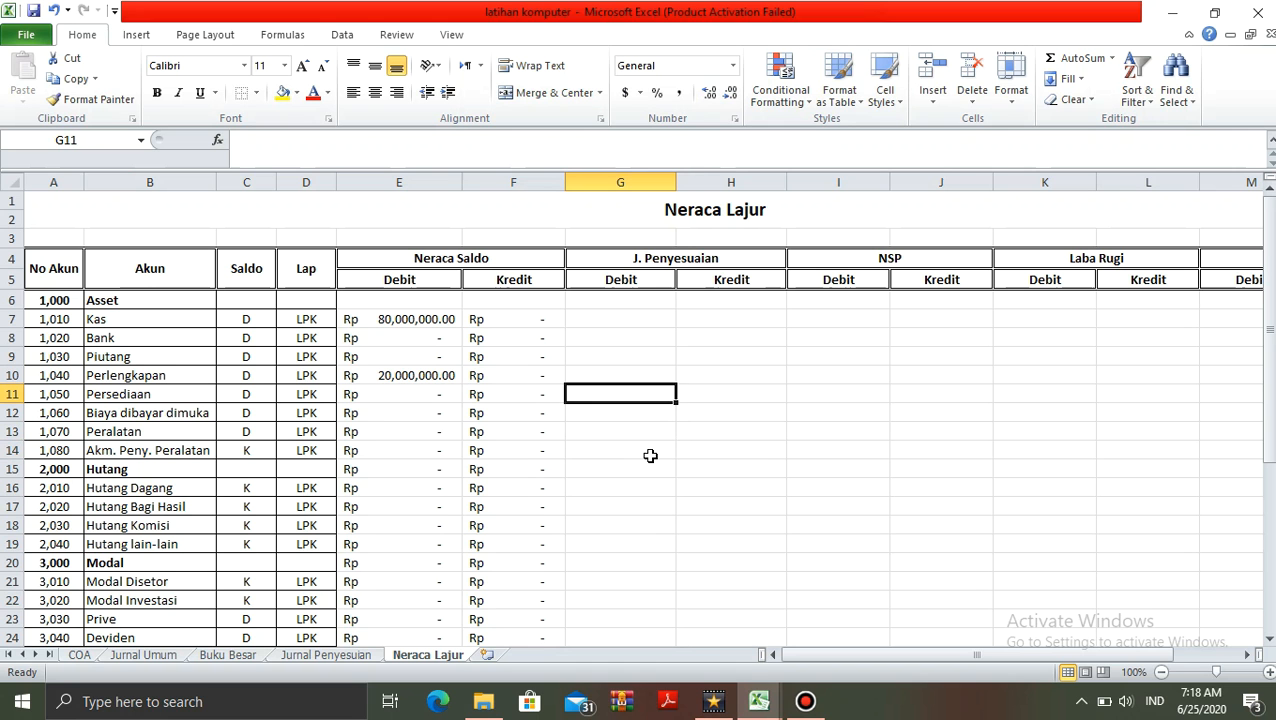
{"action": "key", "text": "Up"}
{"action": "key", "text": "Up"}
{"action": "key", "text": "Up"}
{"action": "key", "text": "Up"}
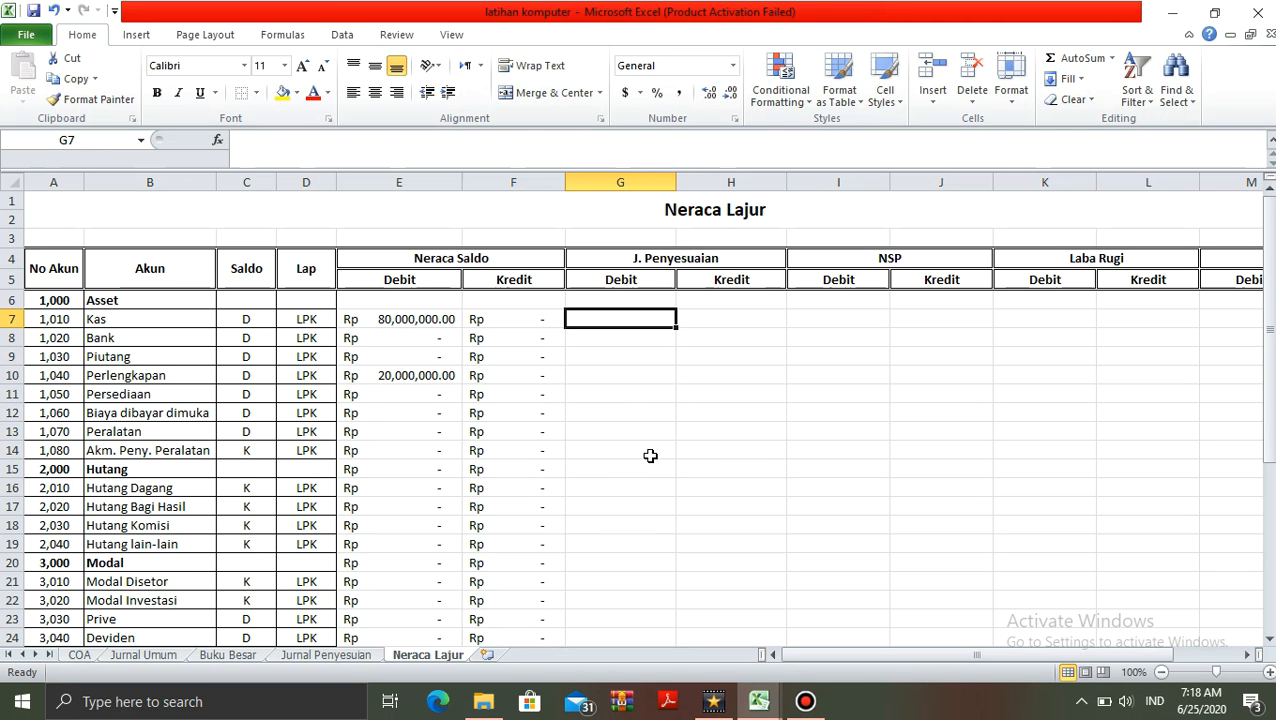
{"action": "type", "text": "=su"}
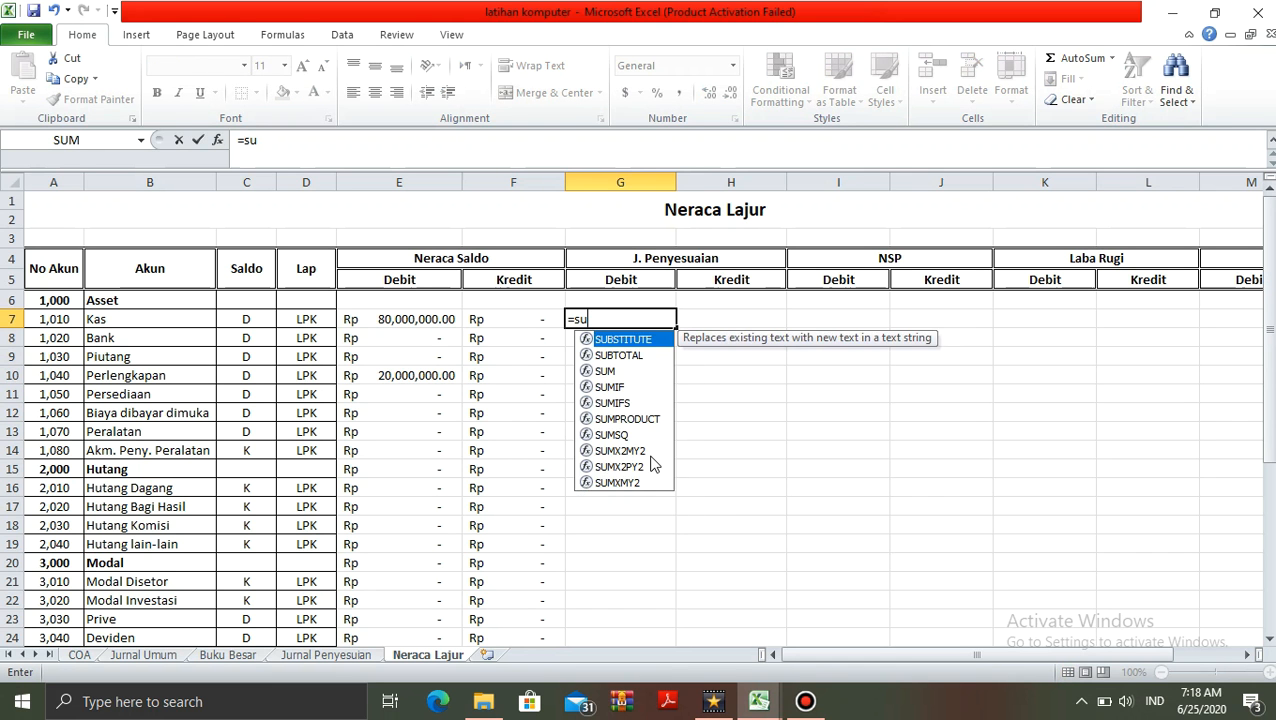
{"action": "type", "text": "mif("}
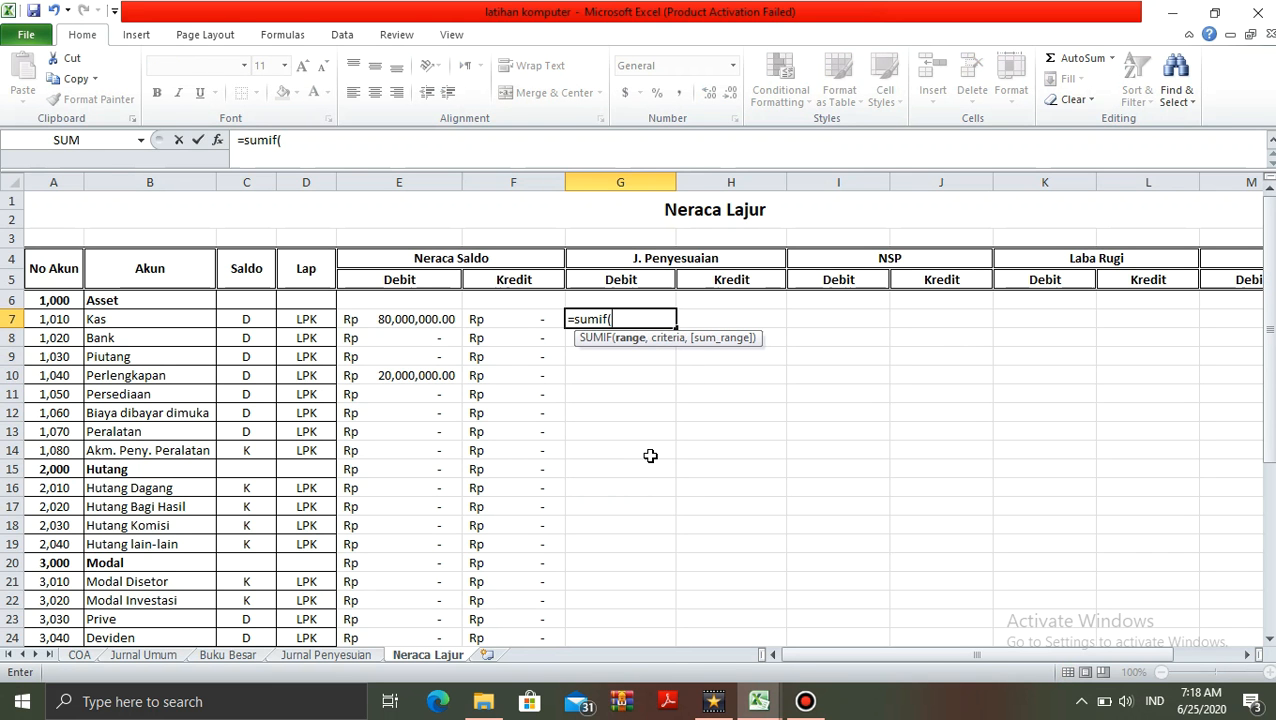
{"action": "left_click", "coordinate": [330, 655]}
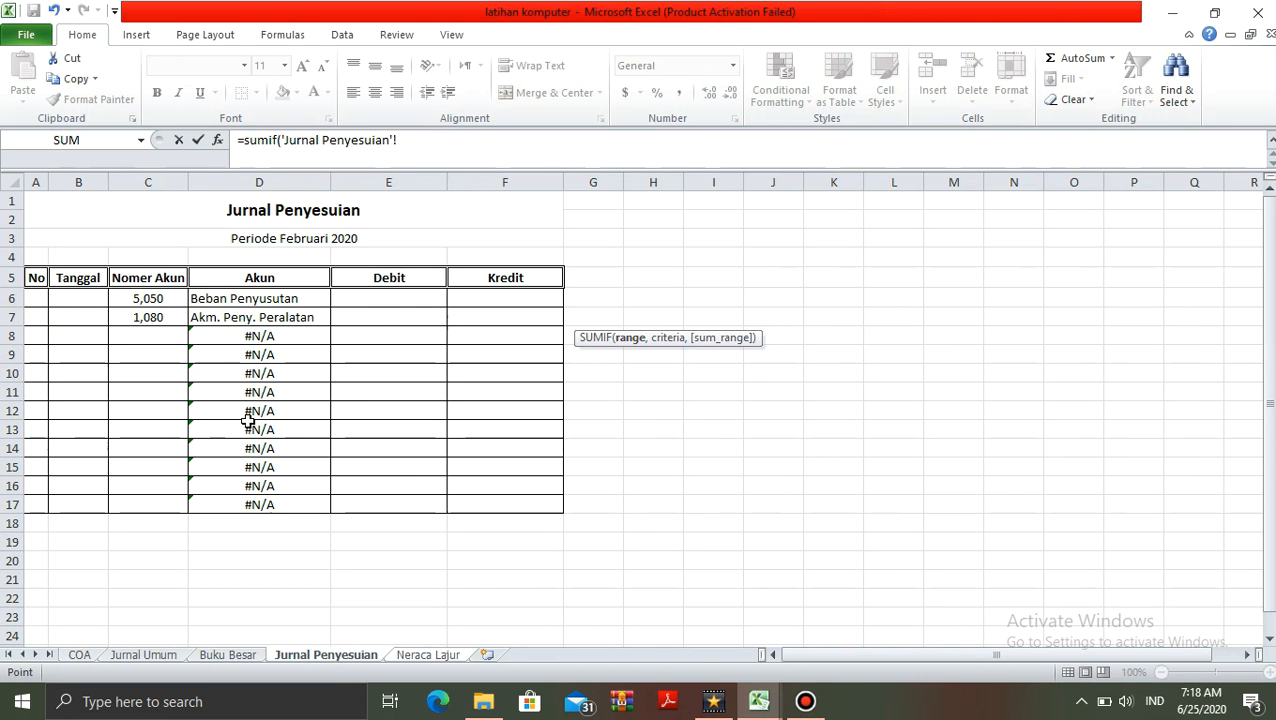
{"action": "left_click", "coordinate": [138, 298]}
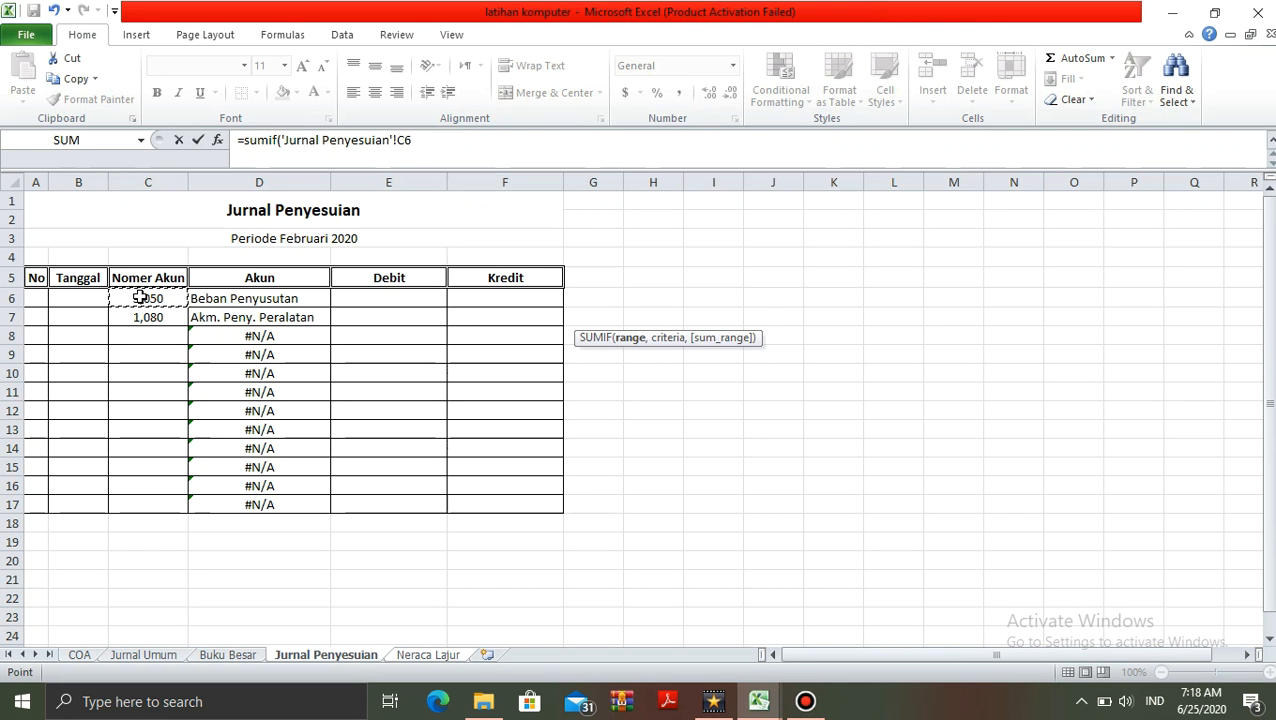
{"action": "left_click_drag", "start_coordinate": [141, 300], "coordinate": [143, 506]}
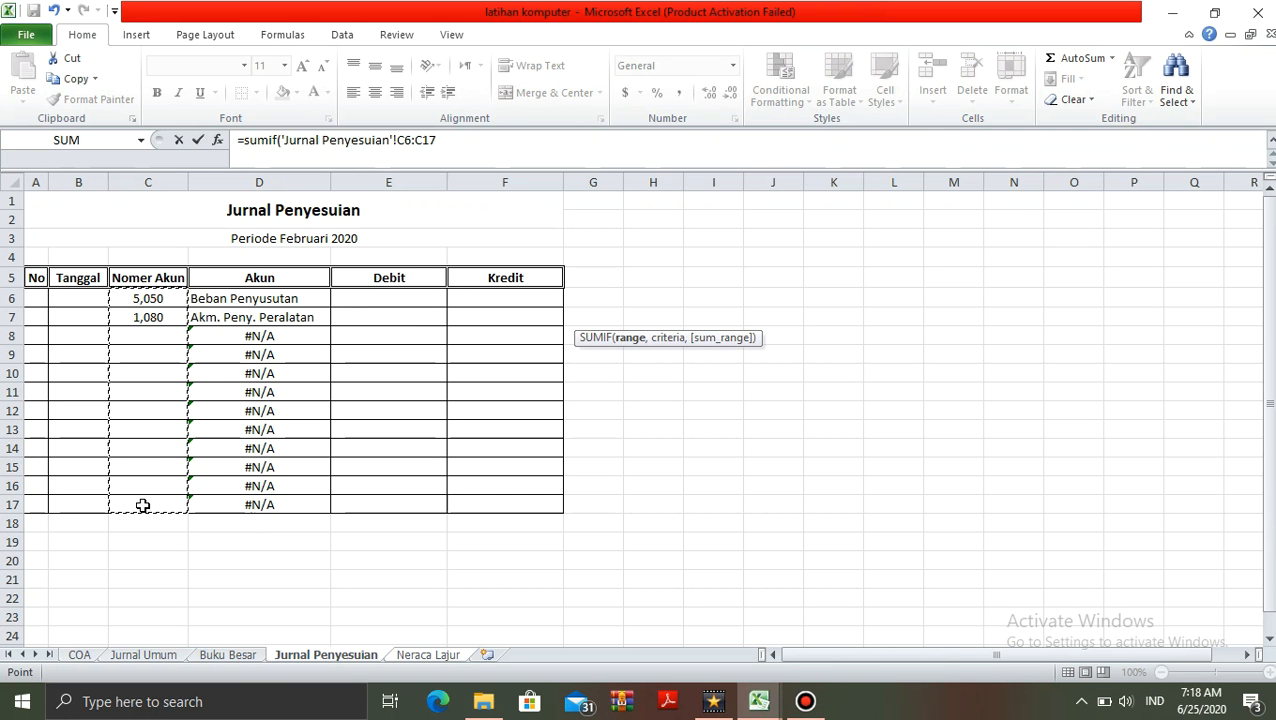
{"action": "key", "text": "F4"}
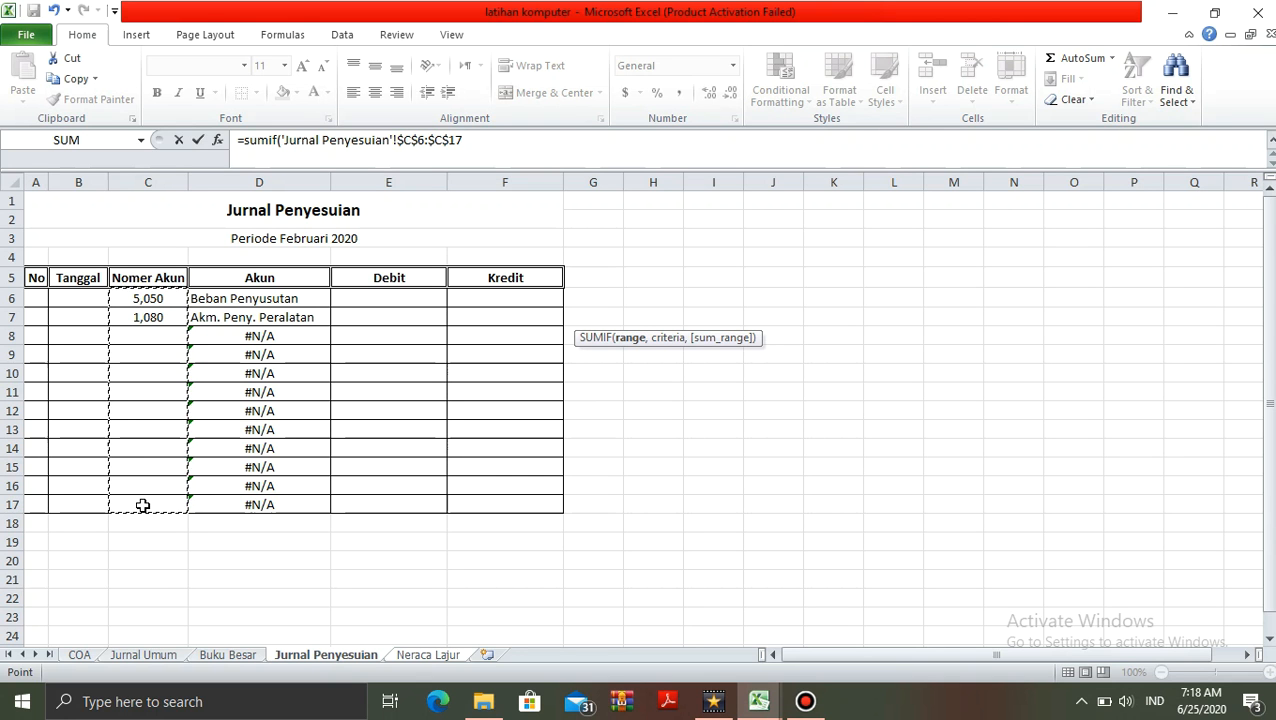
{"action": "type", "text": ","}
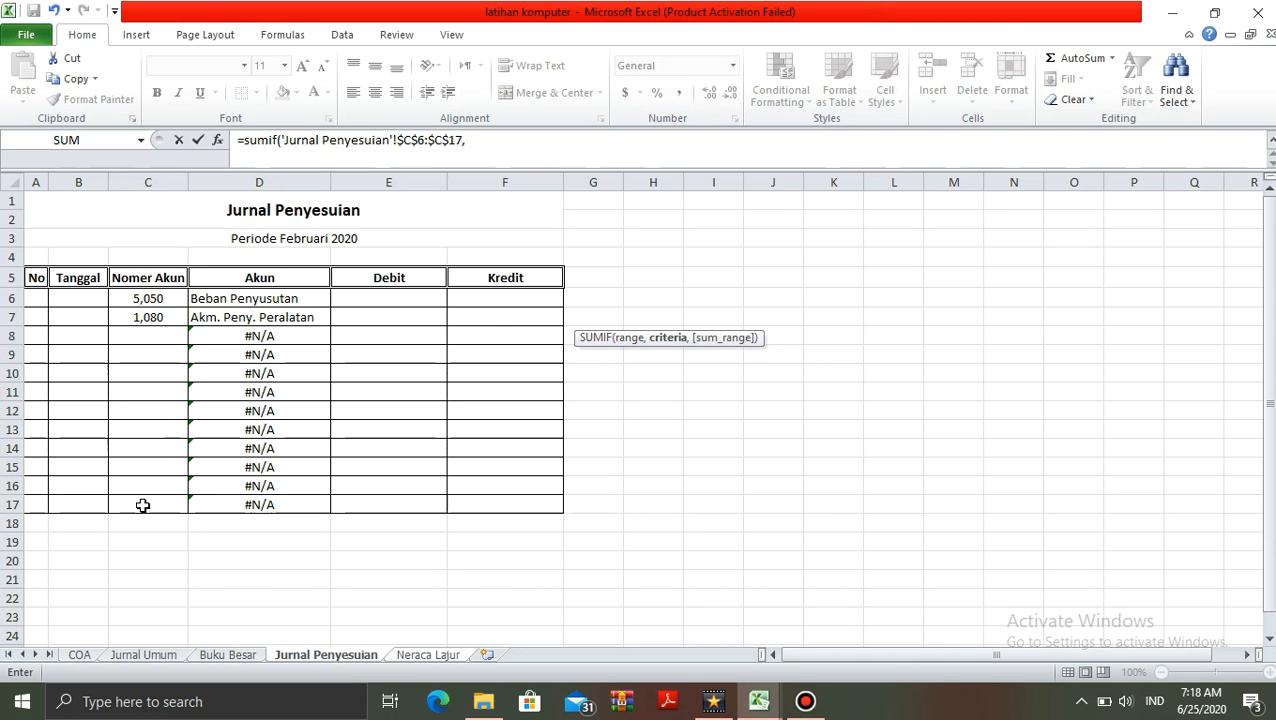
Complete the G7 SUMIF with Neraca Lajur A7 as criteria and Jurnal Penyesuian $E$6:$E$17 as the sum range
{"action": "left_click", "coordinate": [439, 656]}
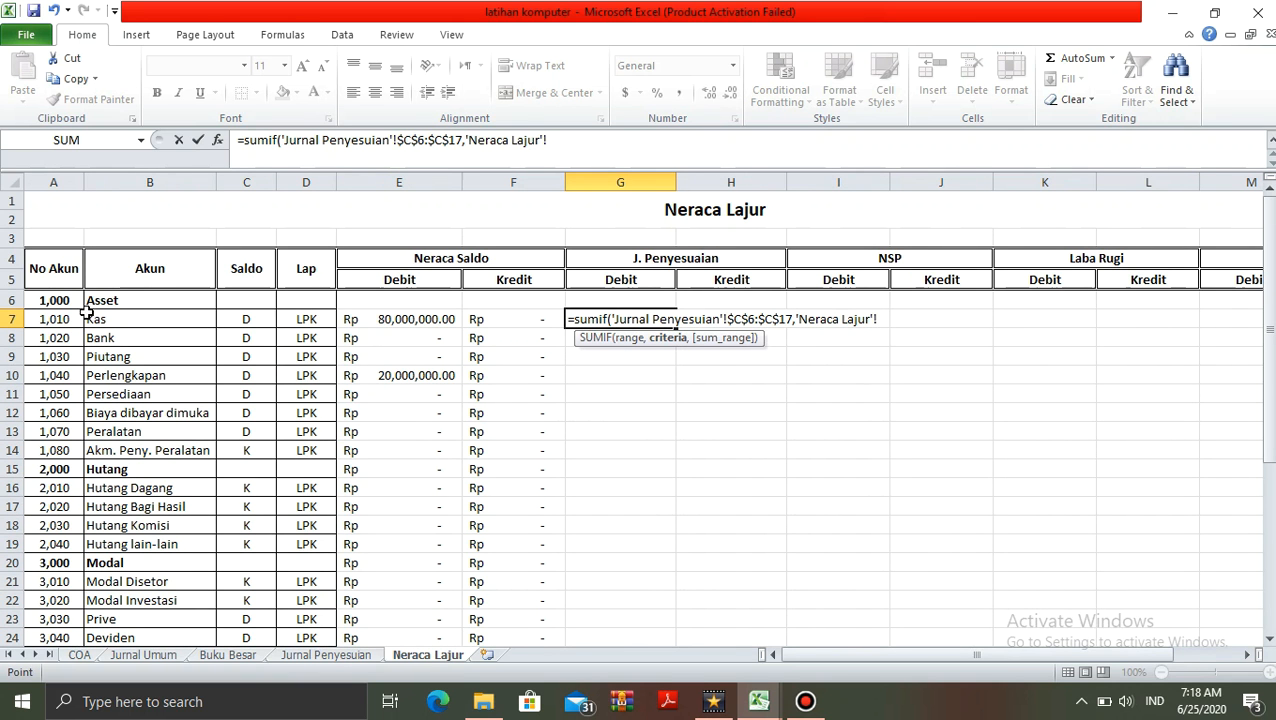
{"action": "left_click", "coordinate": [49, 319]}
{"action": "type", "text": ","}
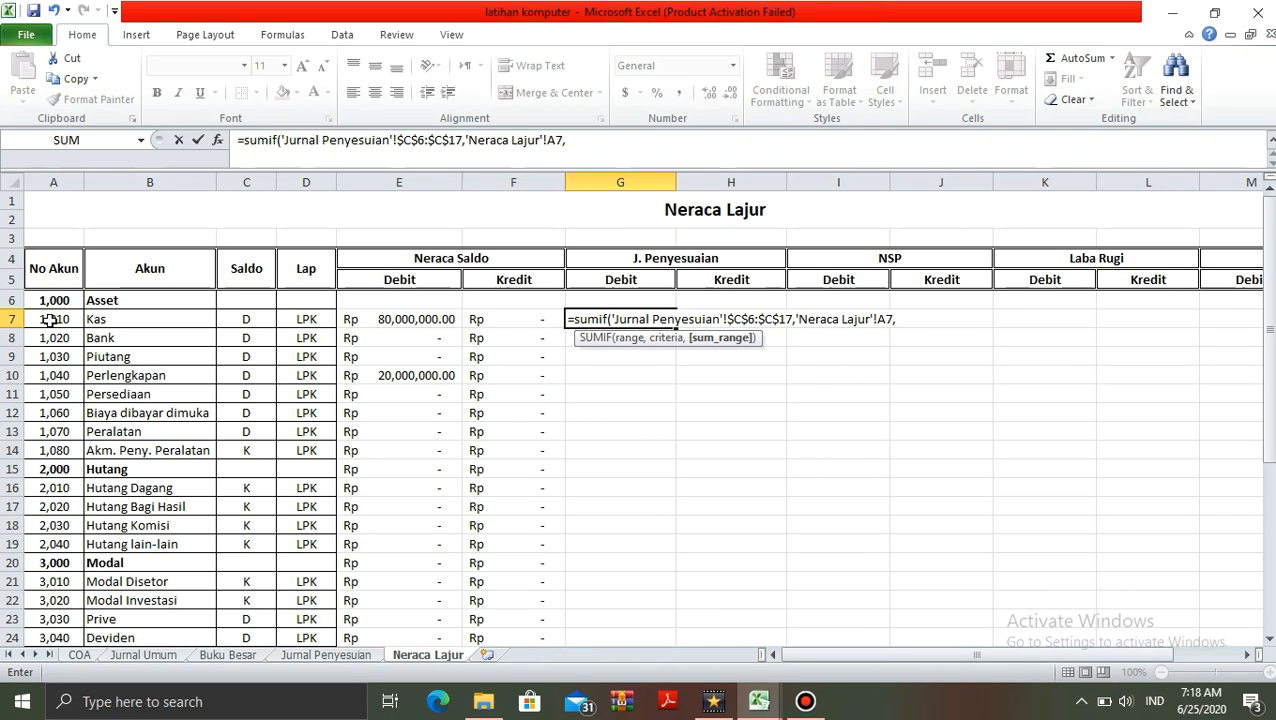
{"action": "left_click", "coordinate": [318, 655]}
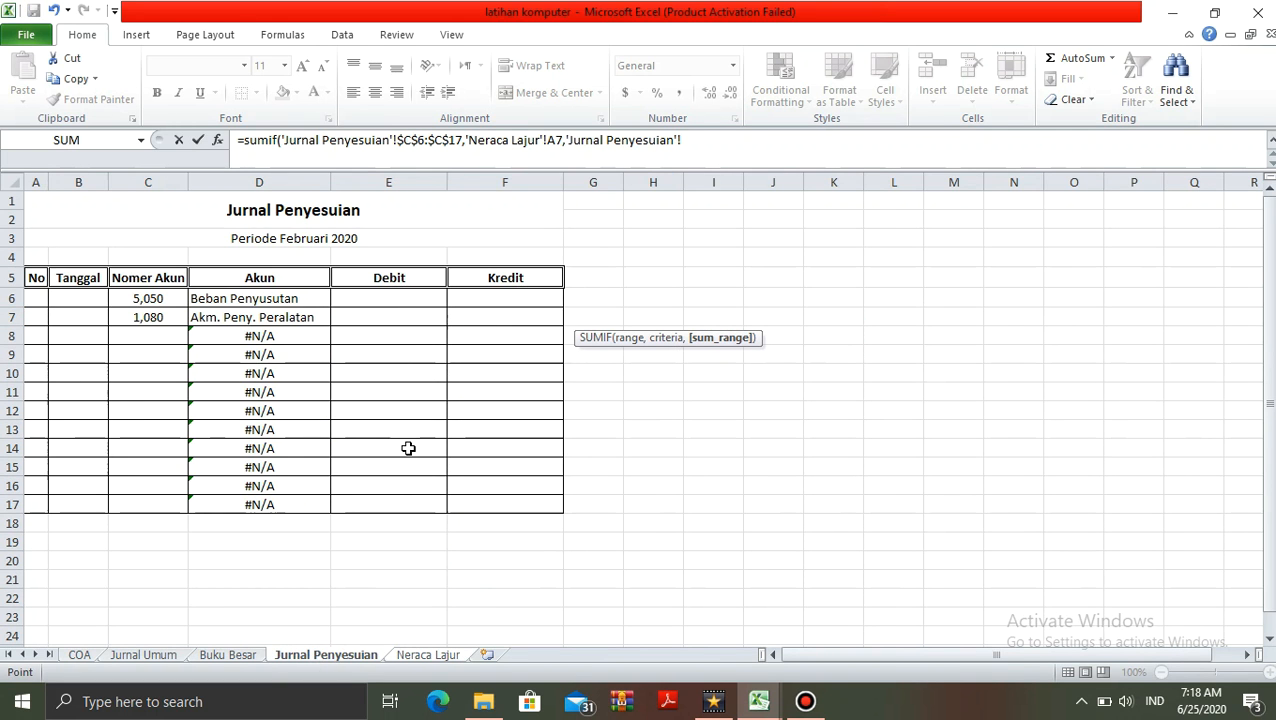
{"action": "left_click_drag", "start_coordinate": [385, 296], "coordinate": [382, 507]}
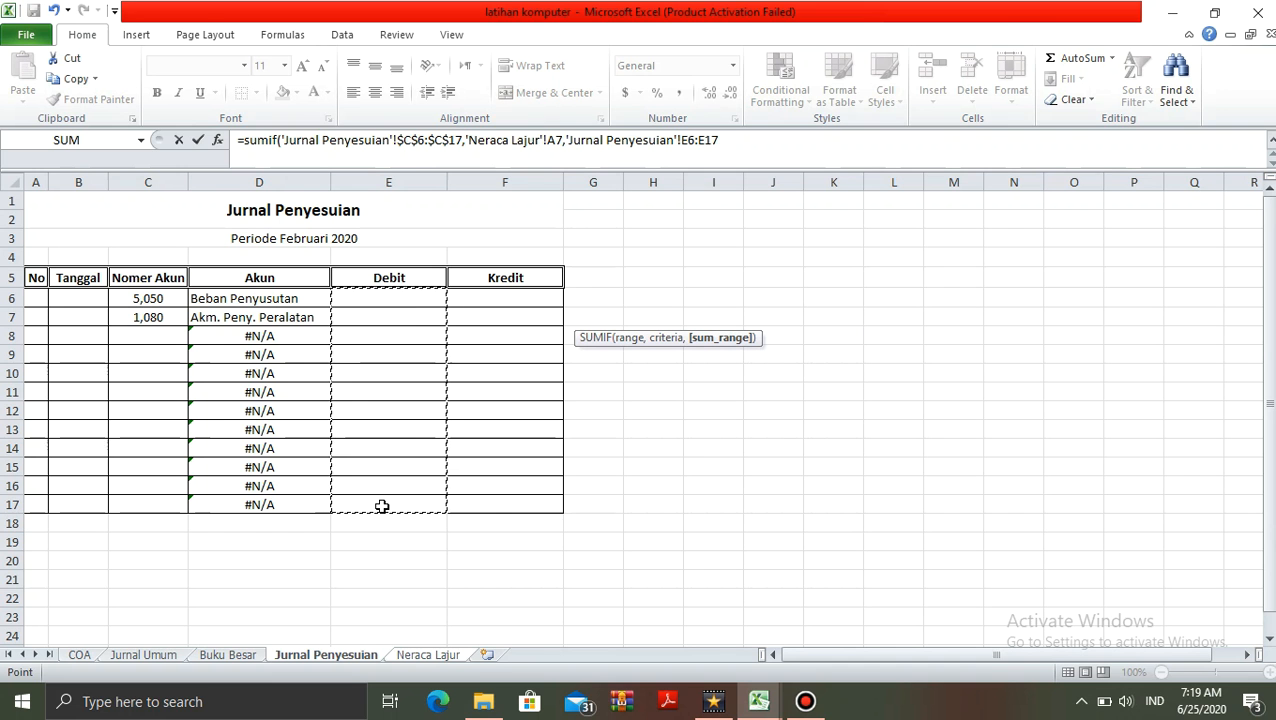
{"action": "key", "text": "F4"}
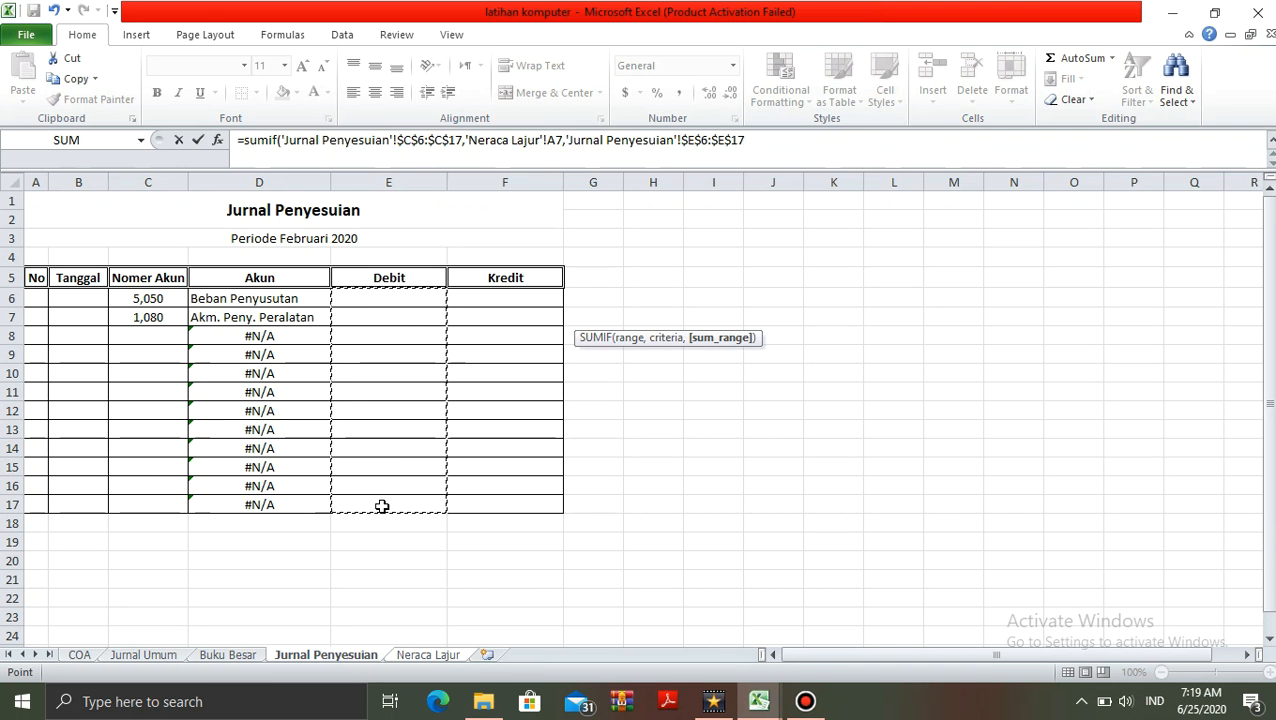
{"action": "type", "text": ")"}
{"action": "key", "text": "Return"}
{"action": "key", "text": "Up"}
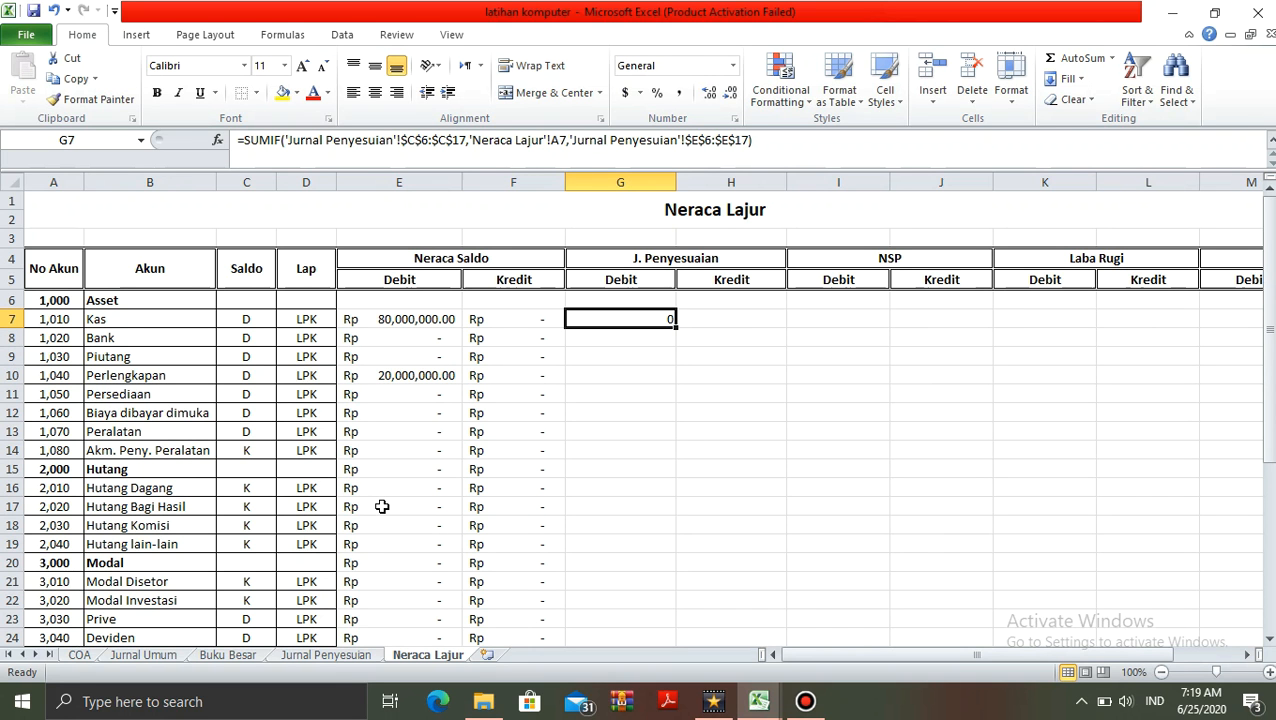
Relink account number cell C6 on the Jurnal Penyesuian sheet to COA cell A7, the Kas account
{"action": "left_click", "coordinate": [340, 656]}
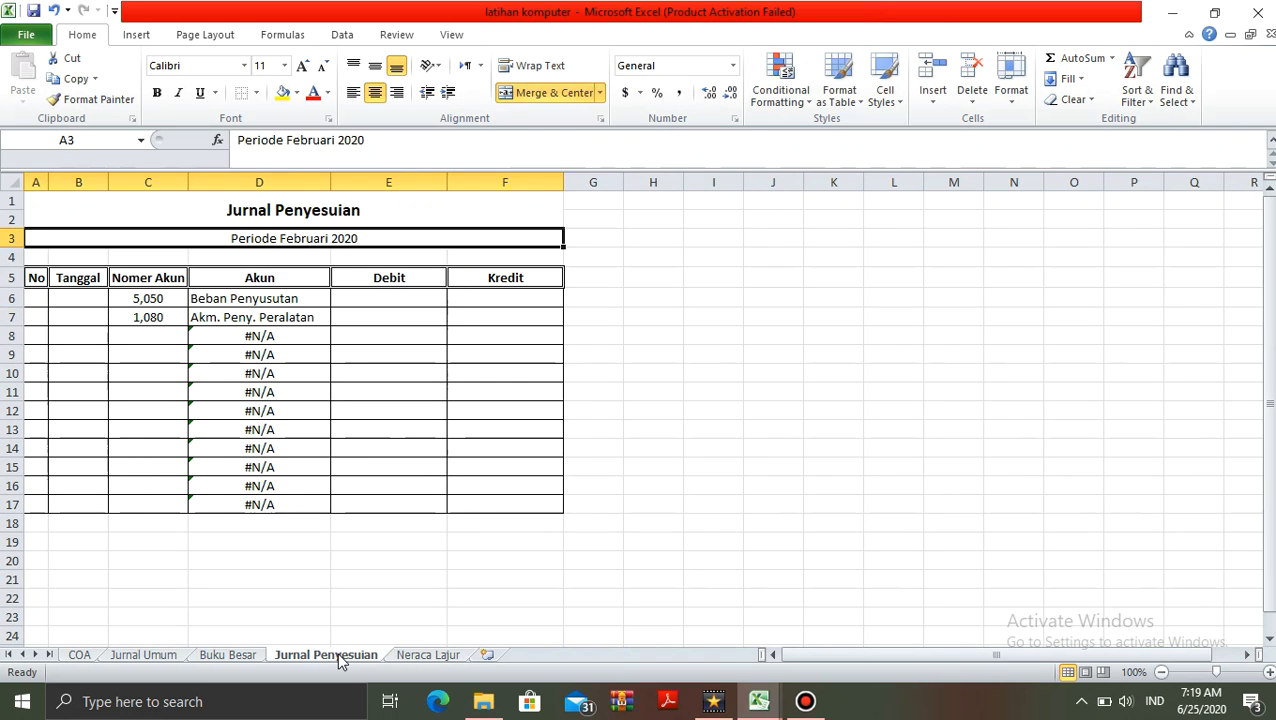
{"action": "key", "text": "Down"}
{"action": "key", "text": "Down"}
{"action": "key", "text": "Right"}
{"action": "key", "text": "Right"}
{"action": "key", "text": "Up"}
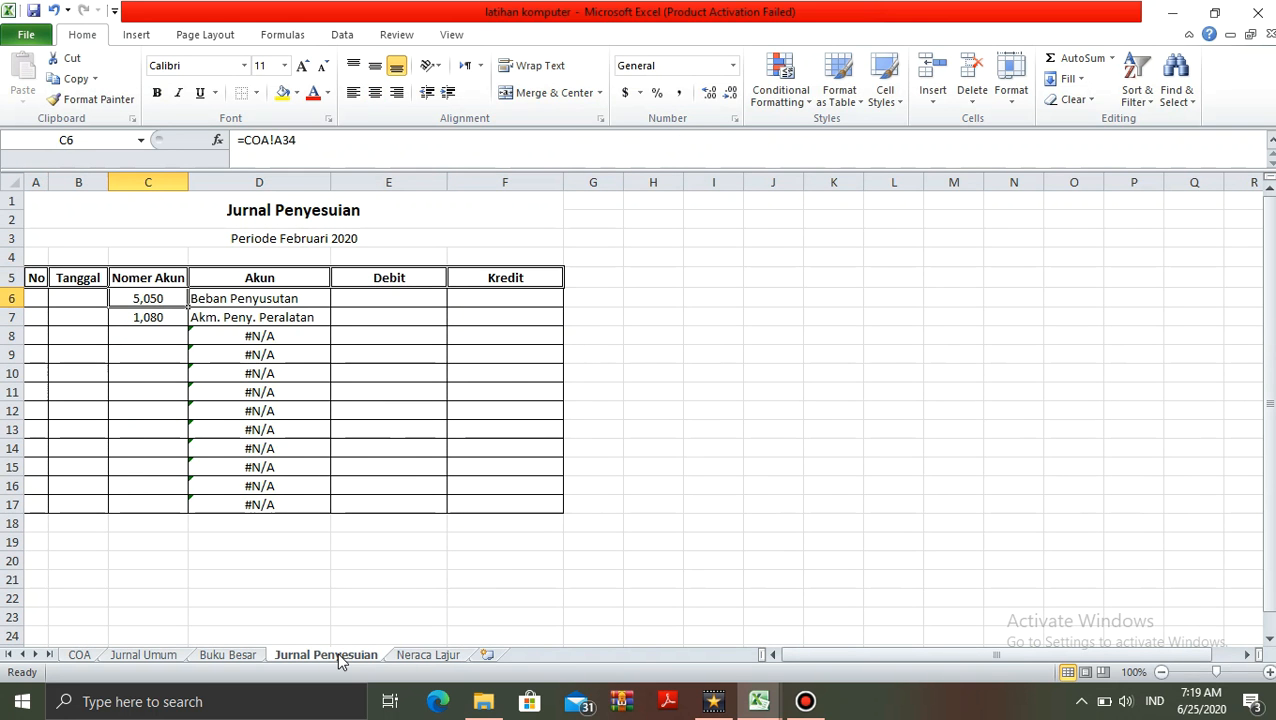
{"action": "type", "text": "="}
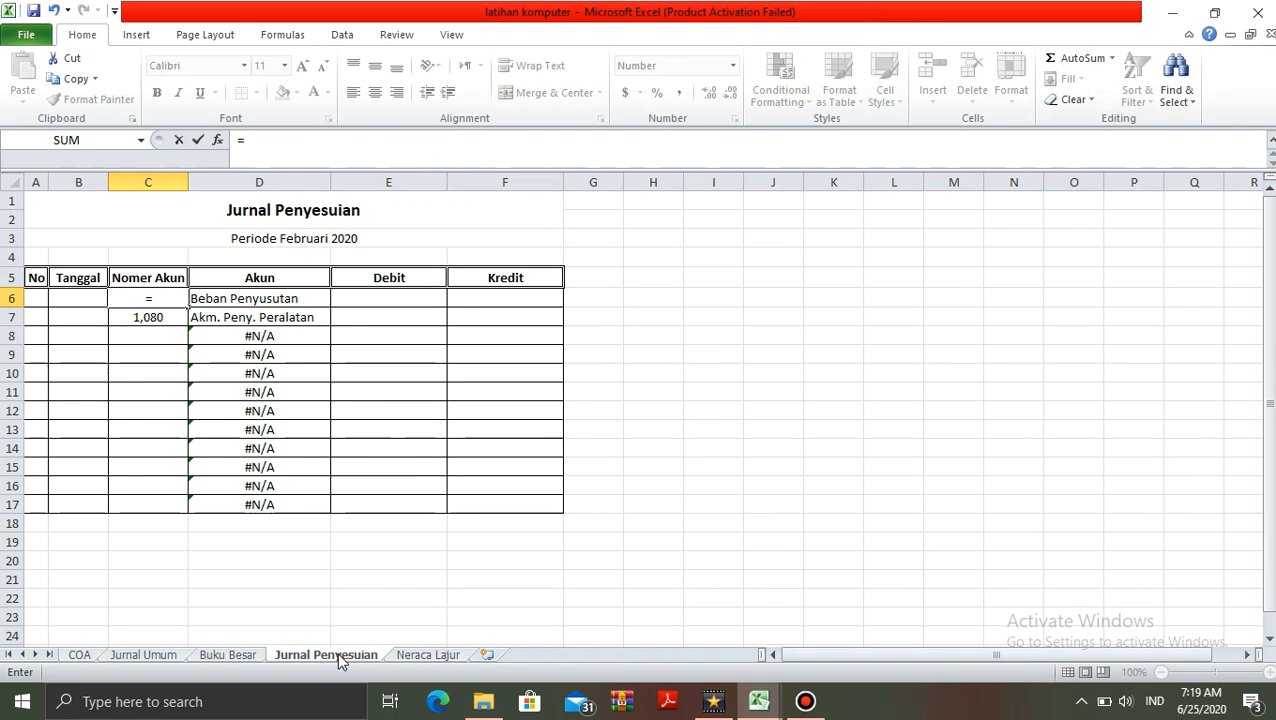
{"action": "left_click", "coordinate": [79, 654]}
{"action": "left_click", "coordinate": [75, 239]}
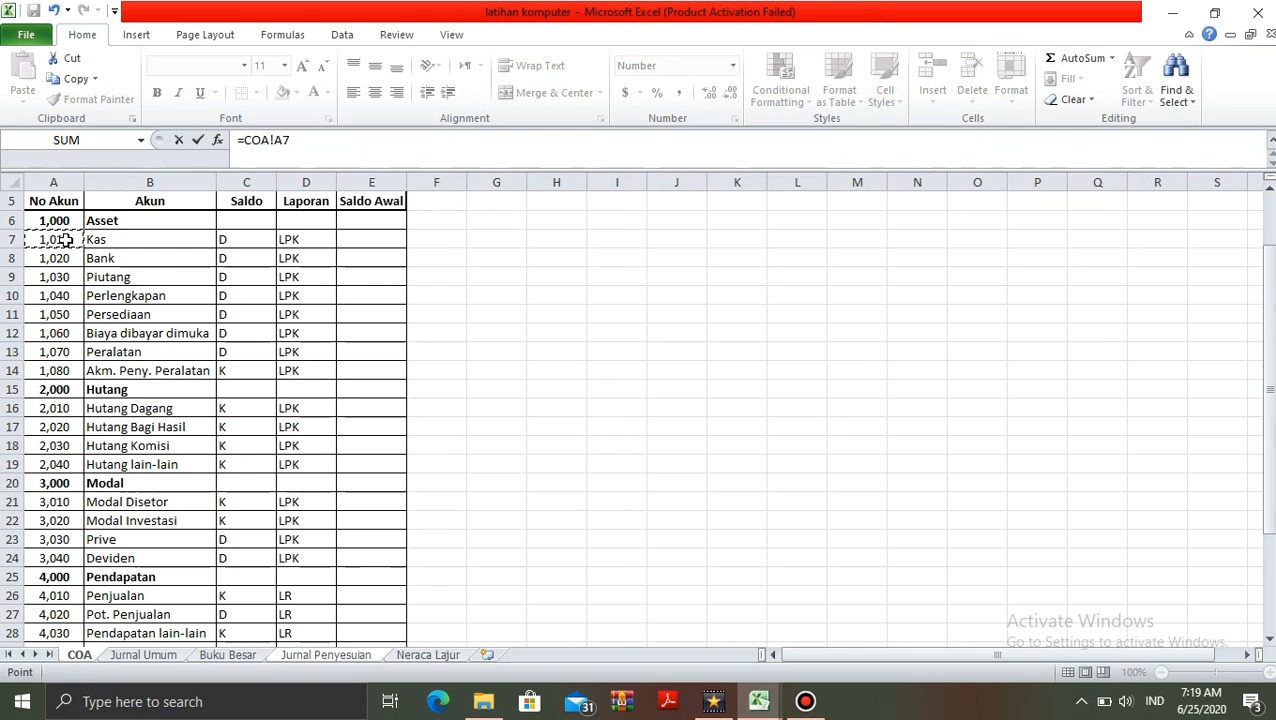
{"action": "key", "text": "Return"}
Enter 10000 as the Kas debit in E6 and return to the Neraca Lajur sheet to check the adjustment column
{"action": "key", "text": "Right"}
{"action": "key", "text": "Up"}
{"action": "key", "text": "Right"}
{"action": "type", "text": "10000"}
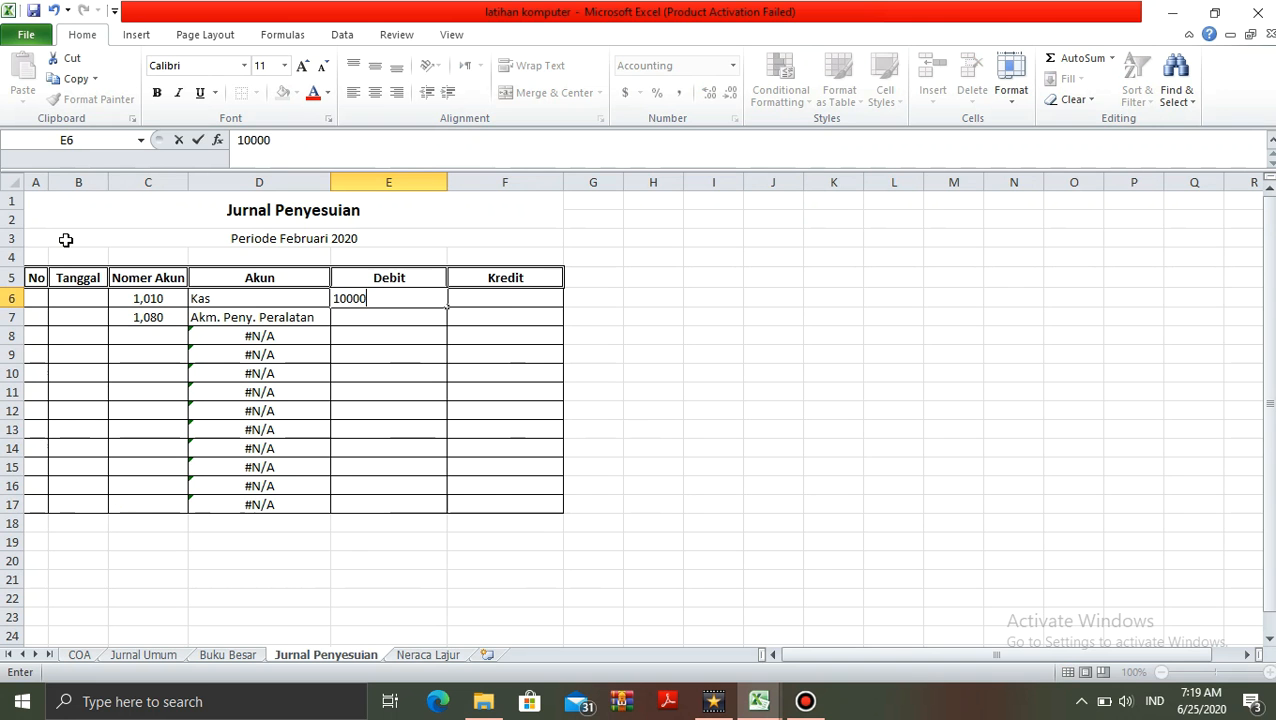
{"action": "key", "text": "Return"}
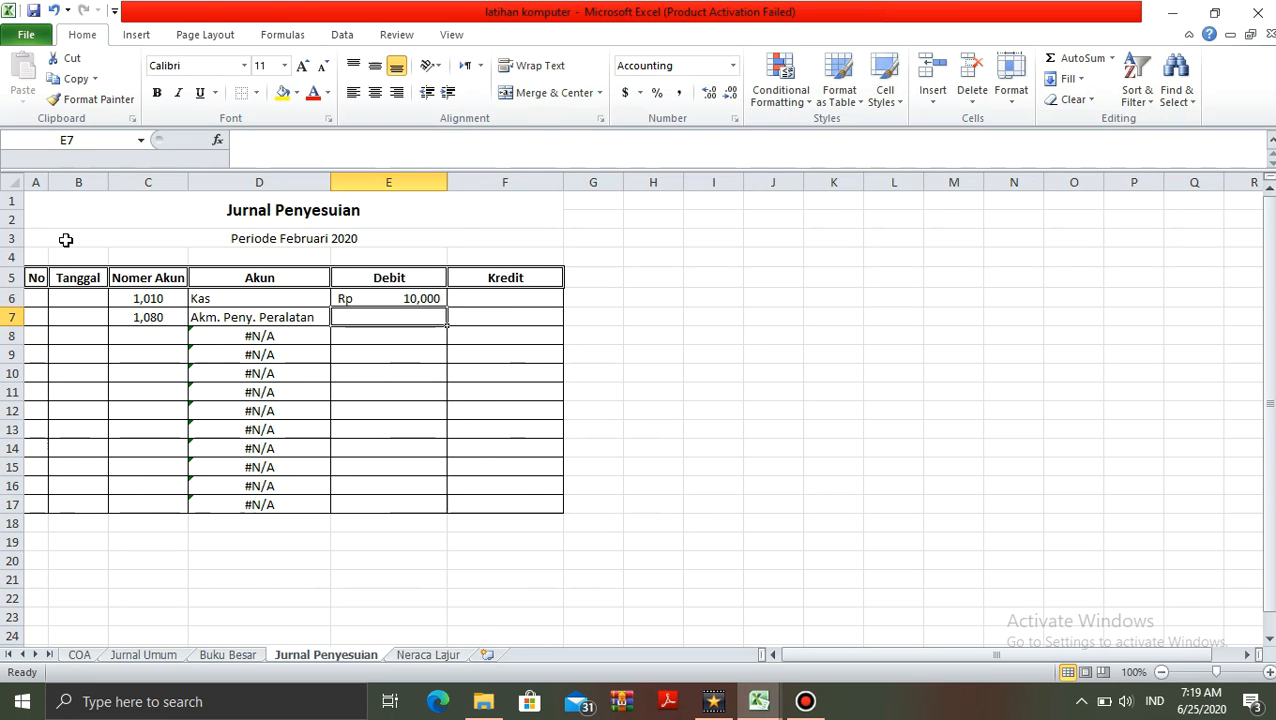
{"action": "left_click", "coordinate": [443, 655]}
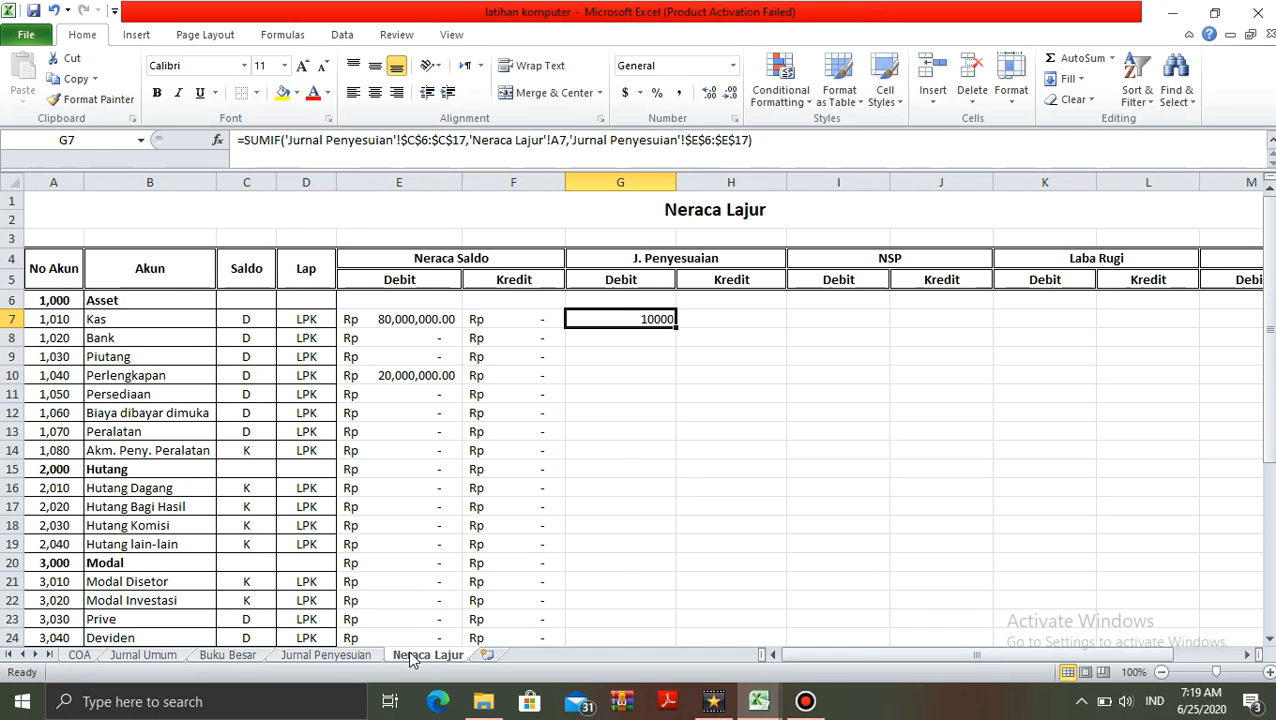
Relink account number cell C6 on the Jurnal Penyesuian sheet to COA cell A34, the Beban Penyusutan account
{"action": "left_click", "coordinate": [328, 655]}
{"action": "key", "text": "Left"}
{"action": "key", "text": "Left"}
{"action": "key", "text": "Up"}
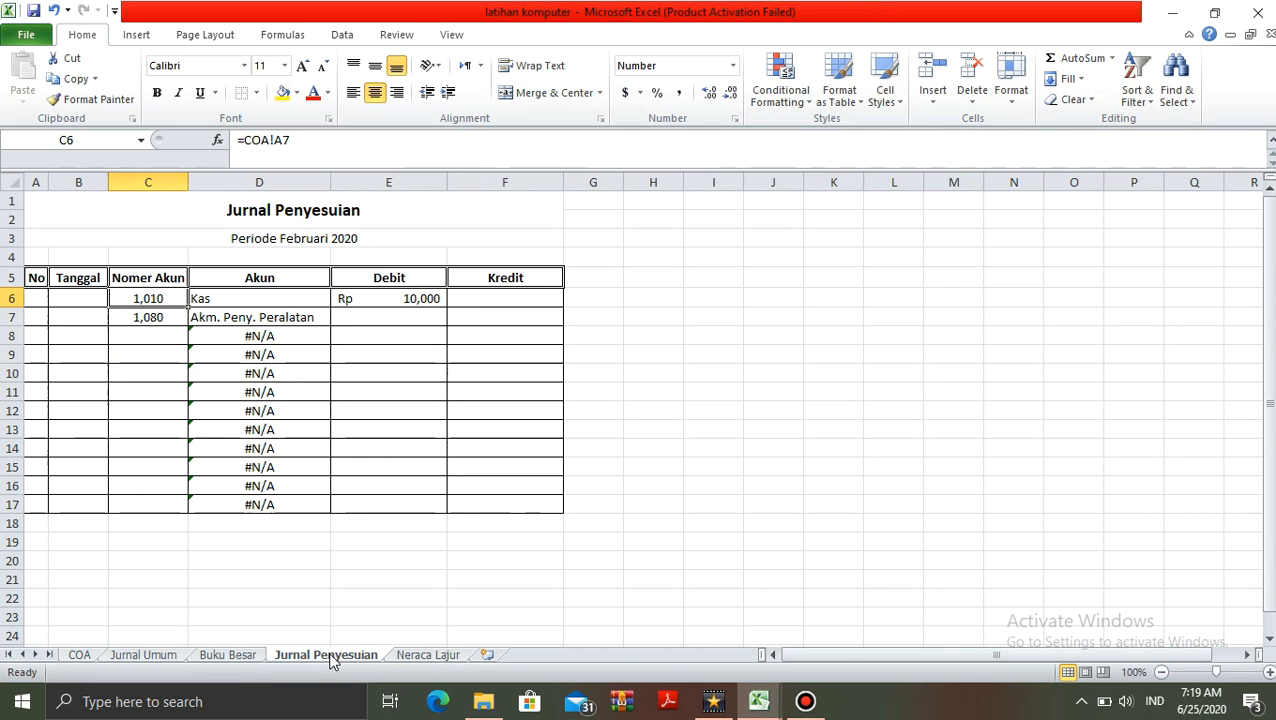
{"action": "key", "text": "shift+Down"}
{"action": "key", "text": "shift+Up"}
{"action": "type", "text": "="}
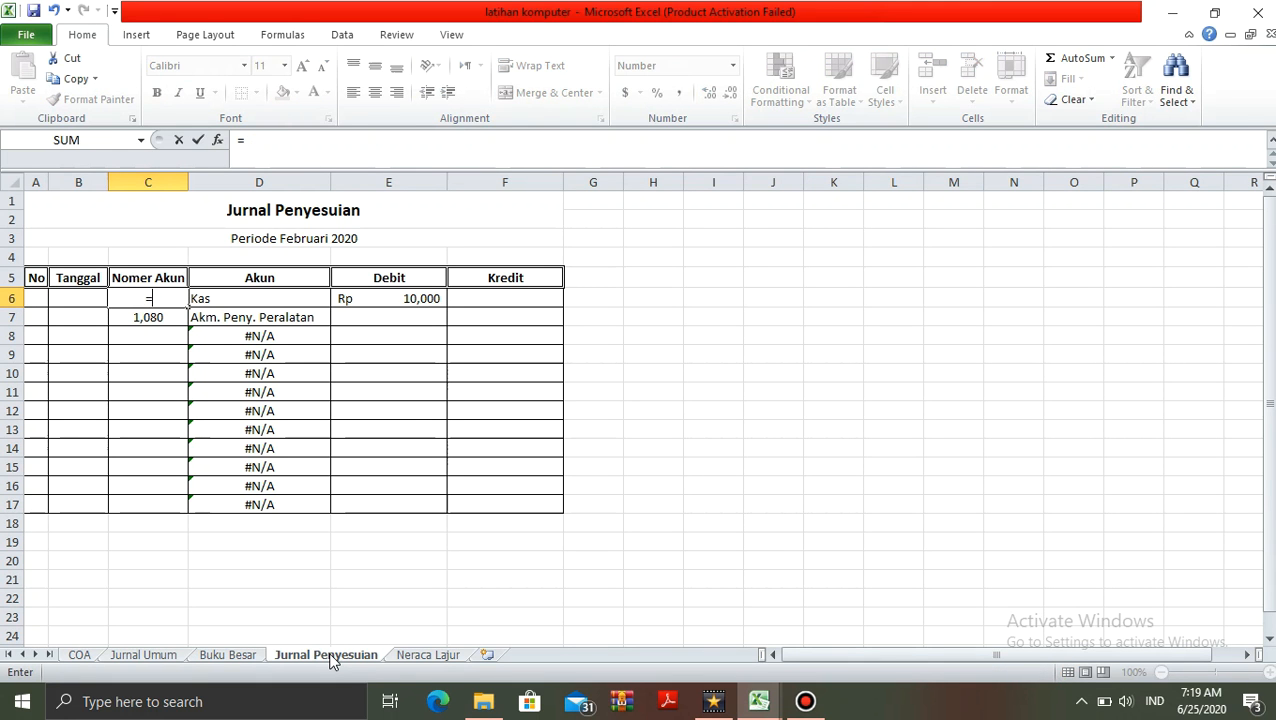
{"action": "left_click", "coordinate": [76, 655]}
{"action": "left_click", "coordinate": [55, 592]}
{"action": "key", "text": "Down"}
{"action": "key", "text": "Down"}
{"action": "key", "text": "Down"}
{"action": "key", "text": "Down"}
{"action": "key", "text": "Down"}
{"action": "key", "text": "Down"}
{"action": "key", "text": "Down"}
{"action": "key", "text": "Down"}
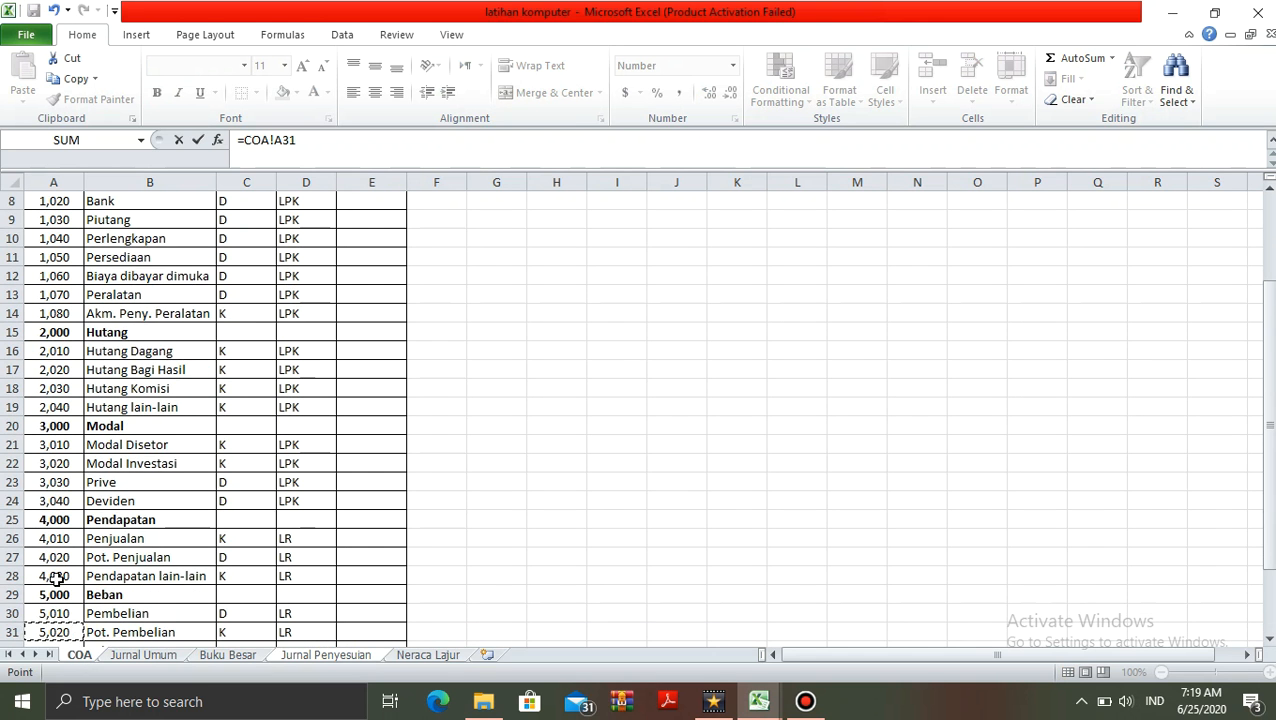
{"action": "key", "text": "Down"}
{"action": "key", "text": "Up"}
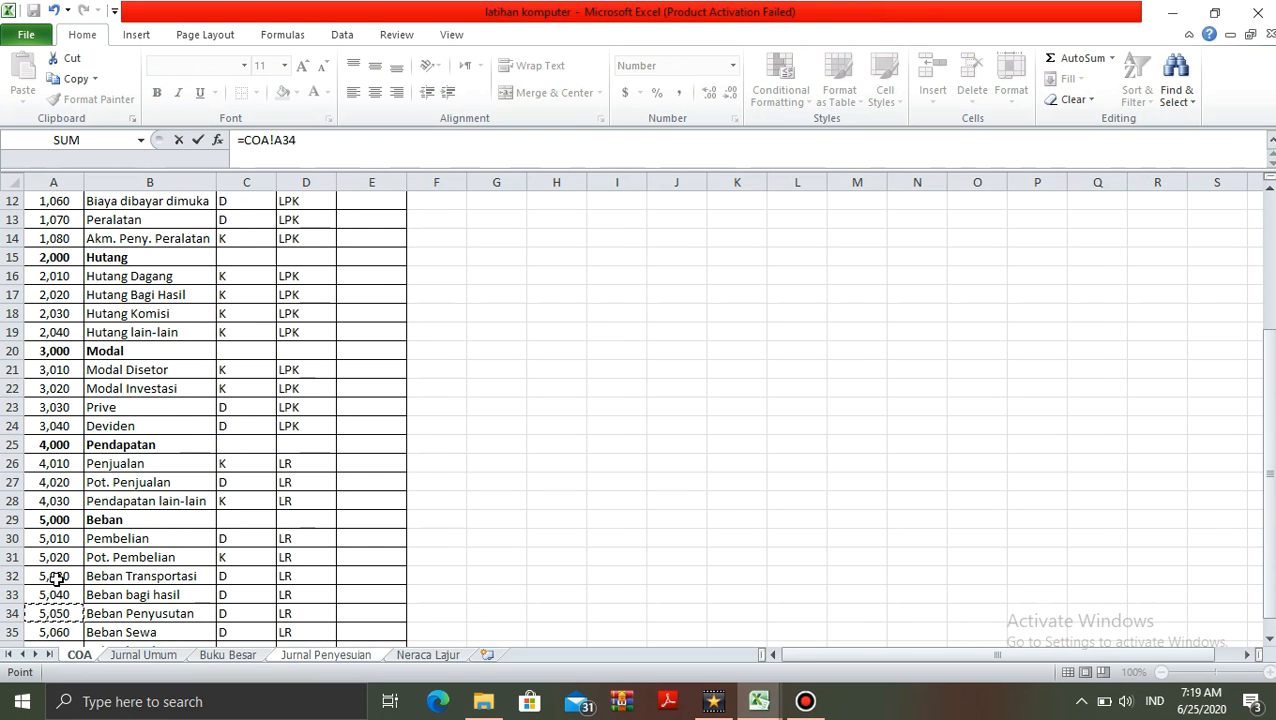
{"action": "key", "text": "Return"}
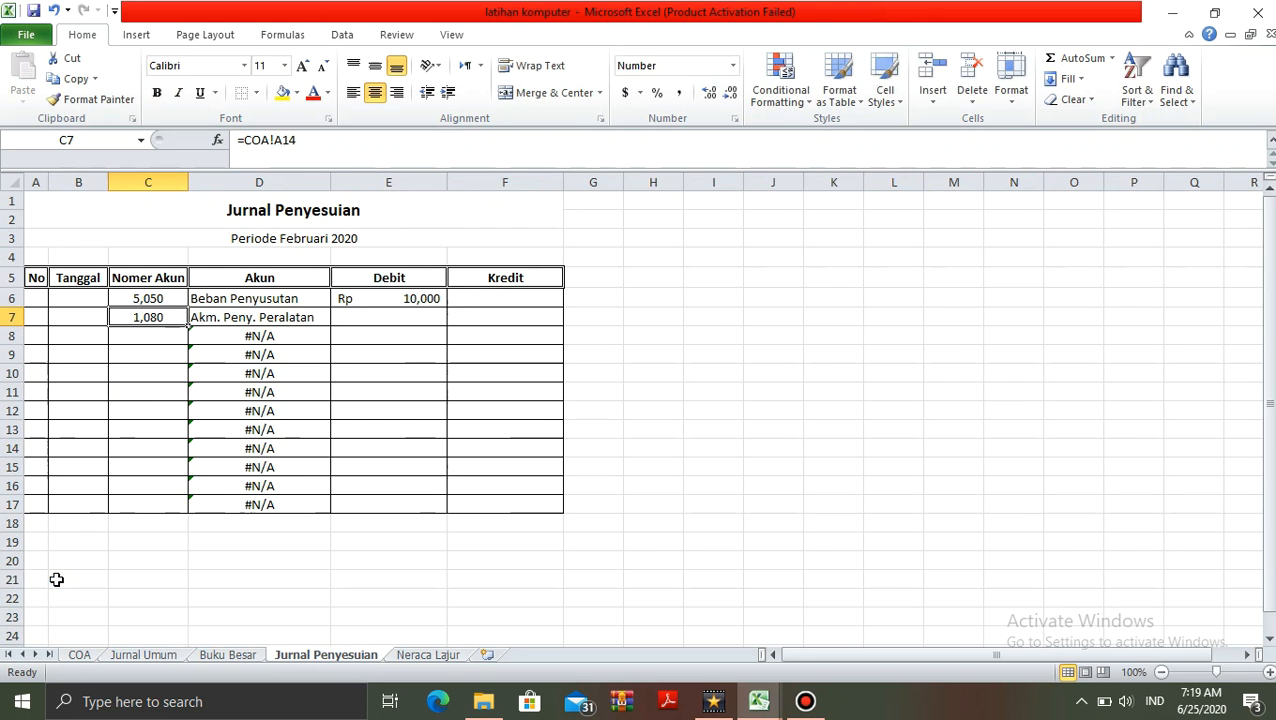
Clear the debit amount in E6 of the Jurnal Penyesuian sheet and return to the Neraca Lajur sheet
{"action": "left_click", "coordinate": [404, 300]}
{"action": "key", "text": "Delete"}
{"action": "left_click", "coordinate": [450, 452]}
{"action": "left_click", "coordinate": [438, 660]}
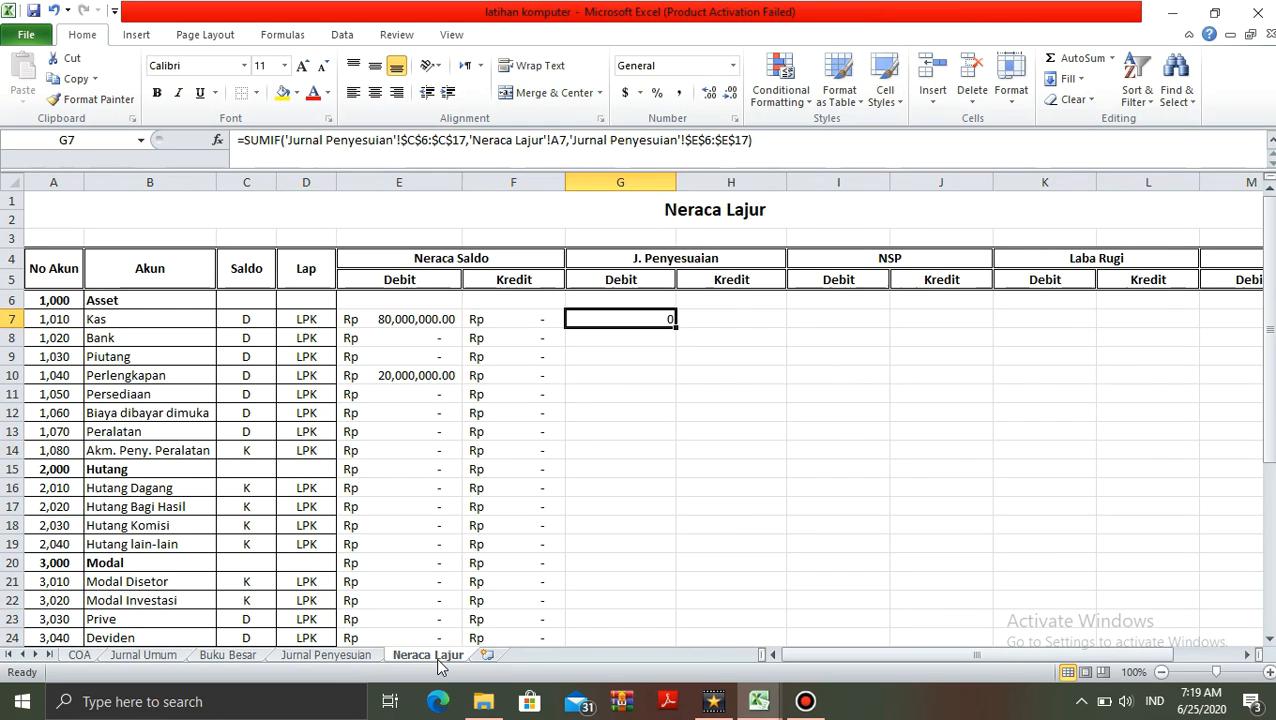
Begin a SUMIF formula in Neraca Lajur H7 with the absolute range $C$6:$C$17 of the Jurnal Penyesuian sheet
{"action": "left_click", "coordinate": [726, 362]}
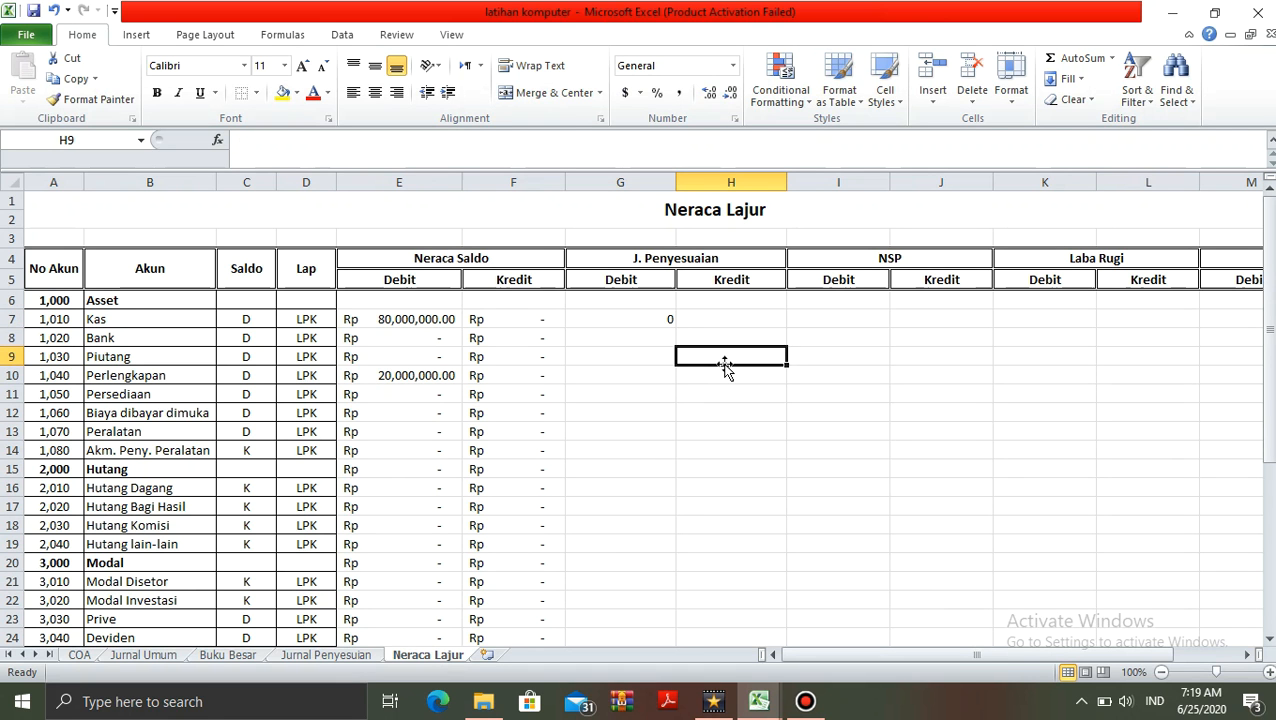
{"action": "key", "text": "Up"}
{"action": "key", "text": "Up"}
{"action": "key", "text": "Left"}
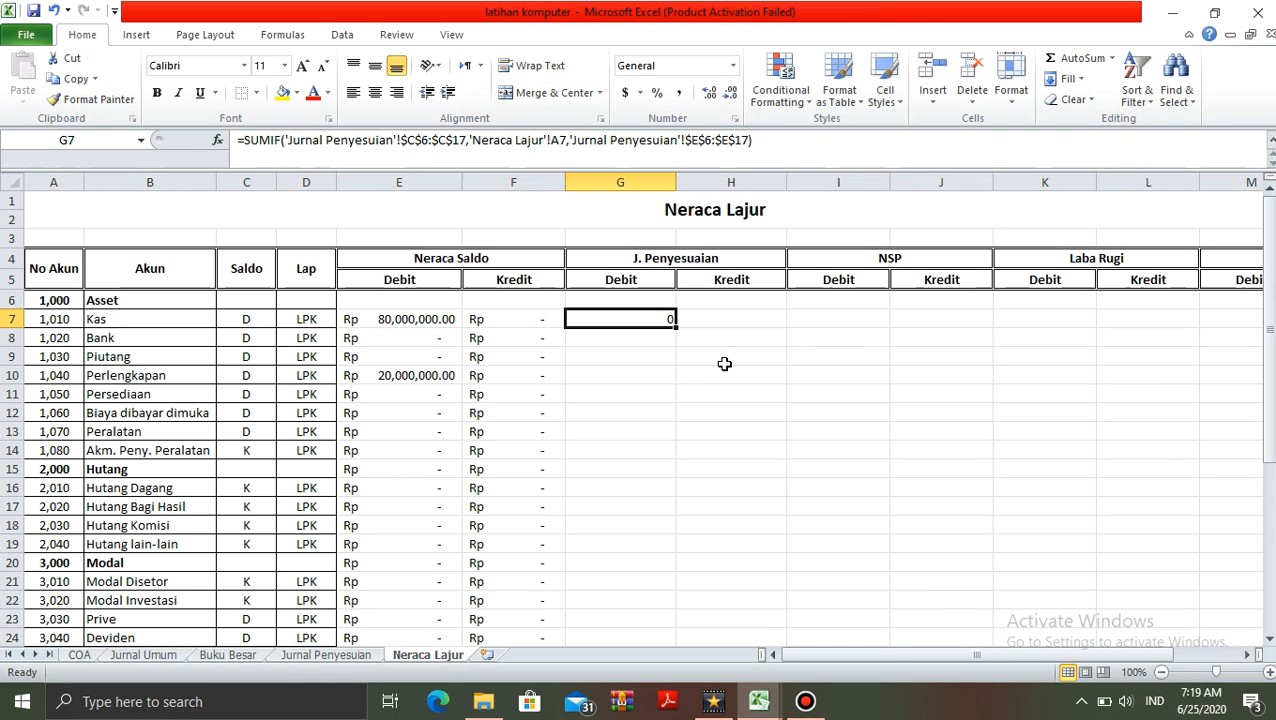
{"action": "key", "text": "Right"}
{"action": "type", "text": "="}
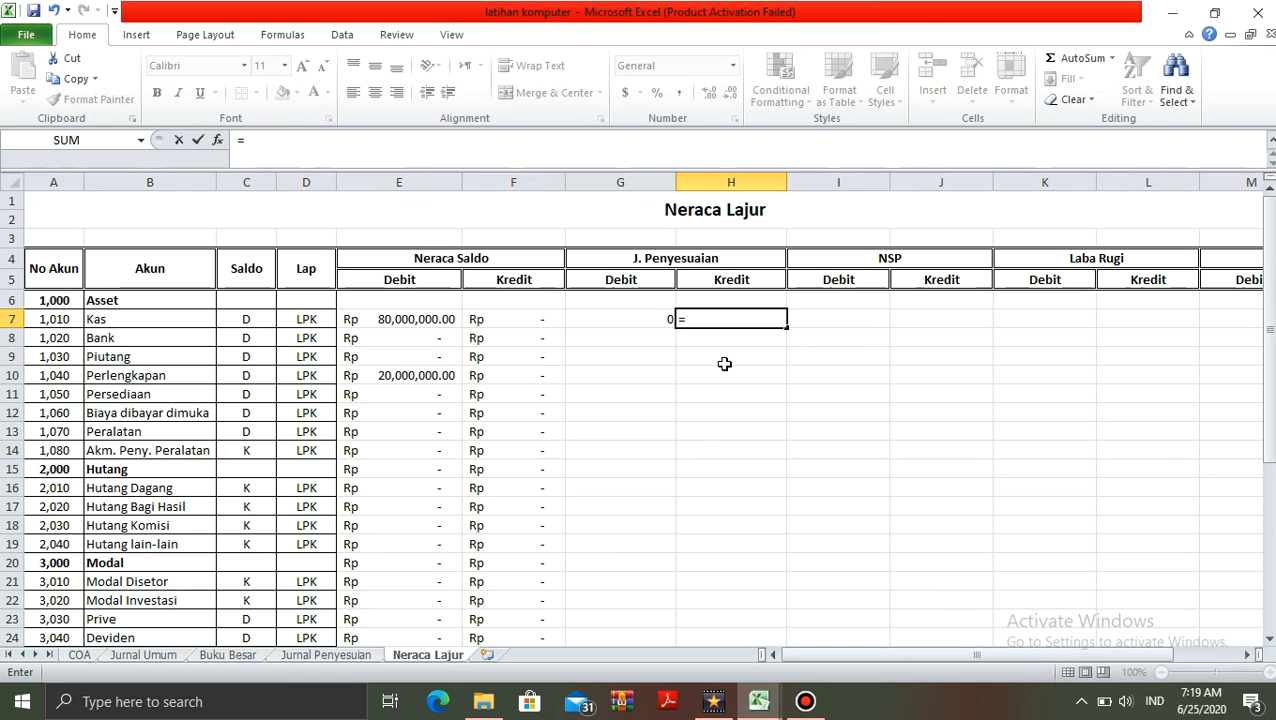
{"action": "type", "text": "sumif"}
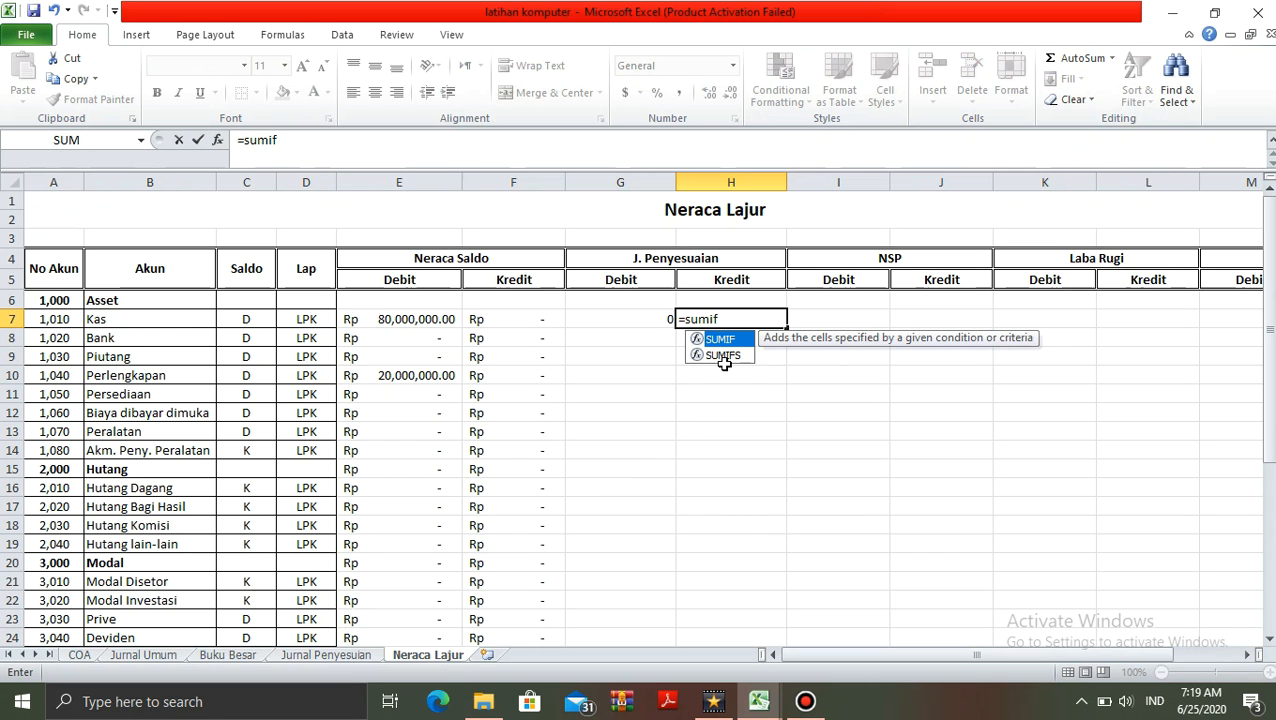
{"action": "type", "text": "("}
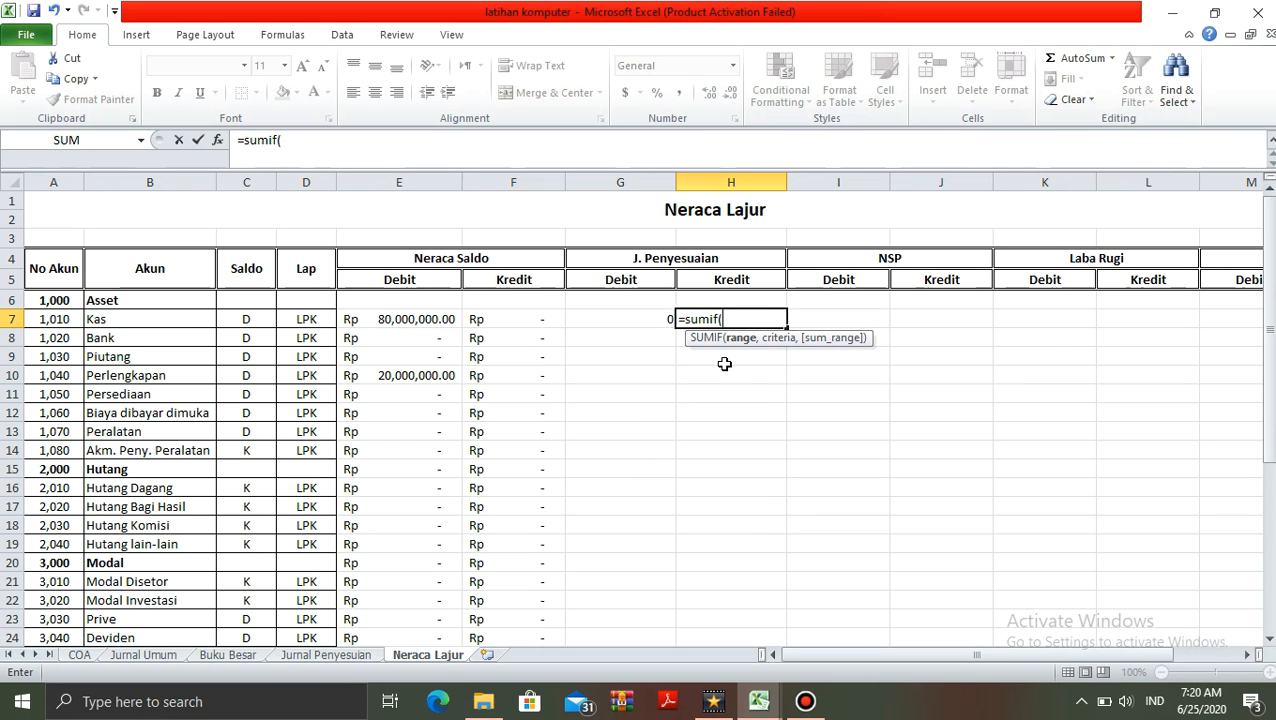
{"action": "left_click", "coordinate": [325, 655]}
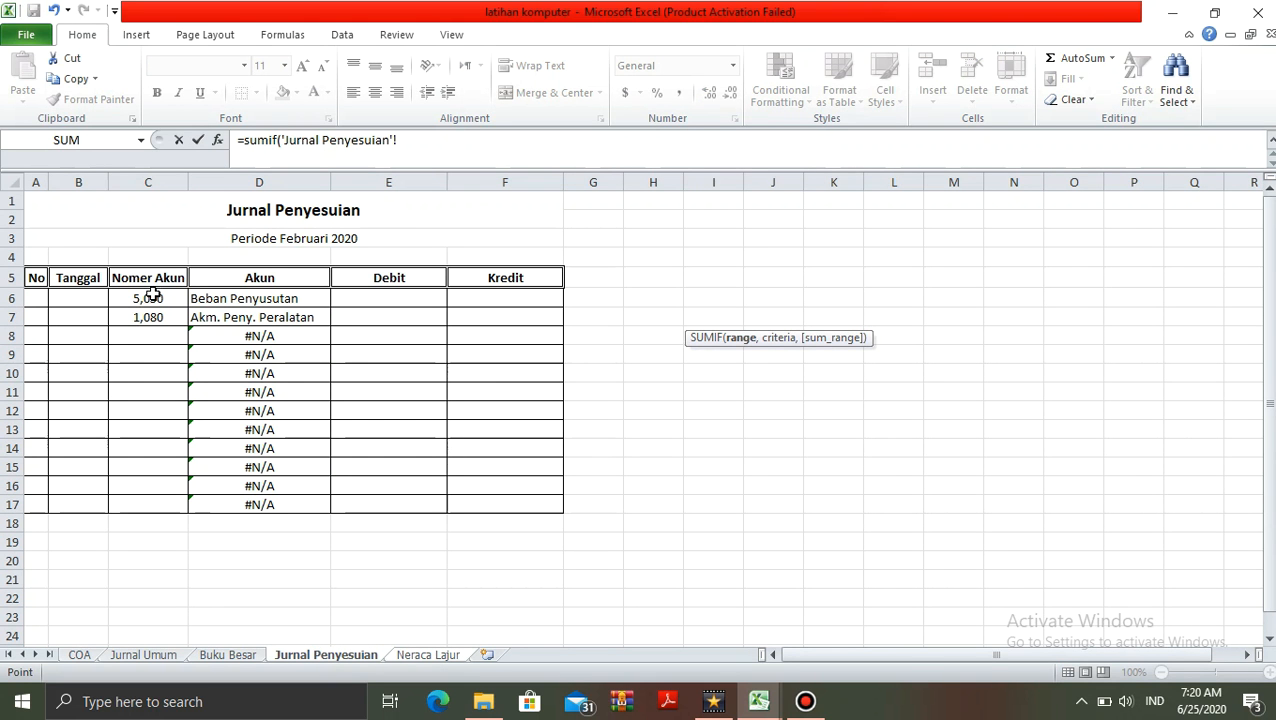
{"action": "left_click_drag", "start_coordinate": [150, 294], "coordinate": [132, 505]}
{"action": "key", "text": "F4"}
{"action": "type", "text": ","}
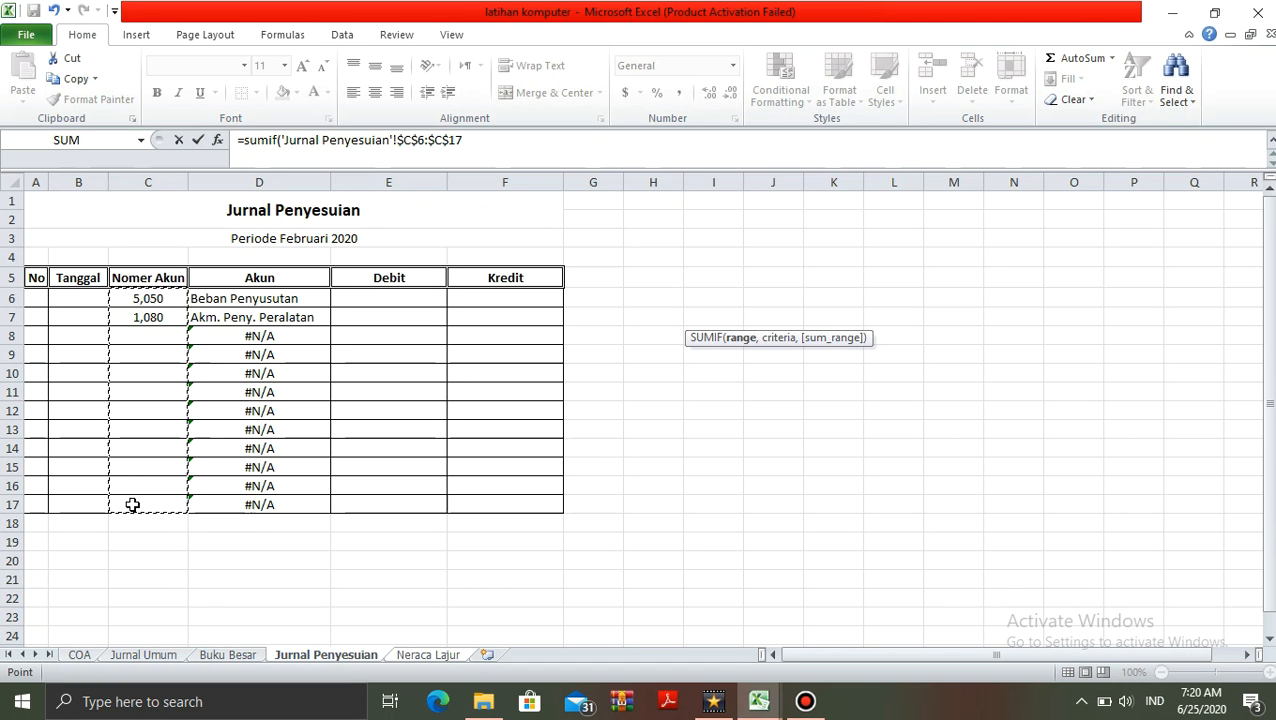
Complete the H7 SUMIF with Neraca Lajur A7 as criteria and Jurnal Penyesuian $F$6:$F$17 as the sum range
{"action": "left_click", "coordinate": [428, 655]}
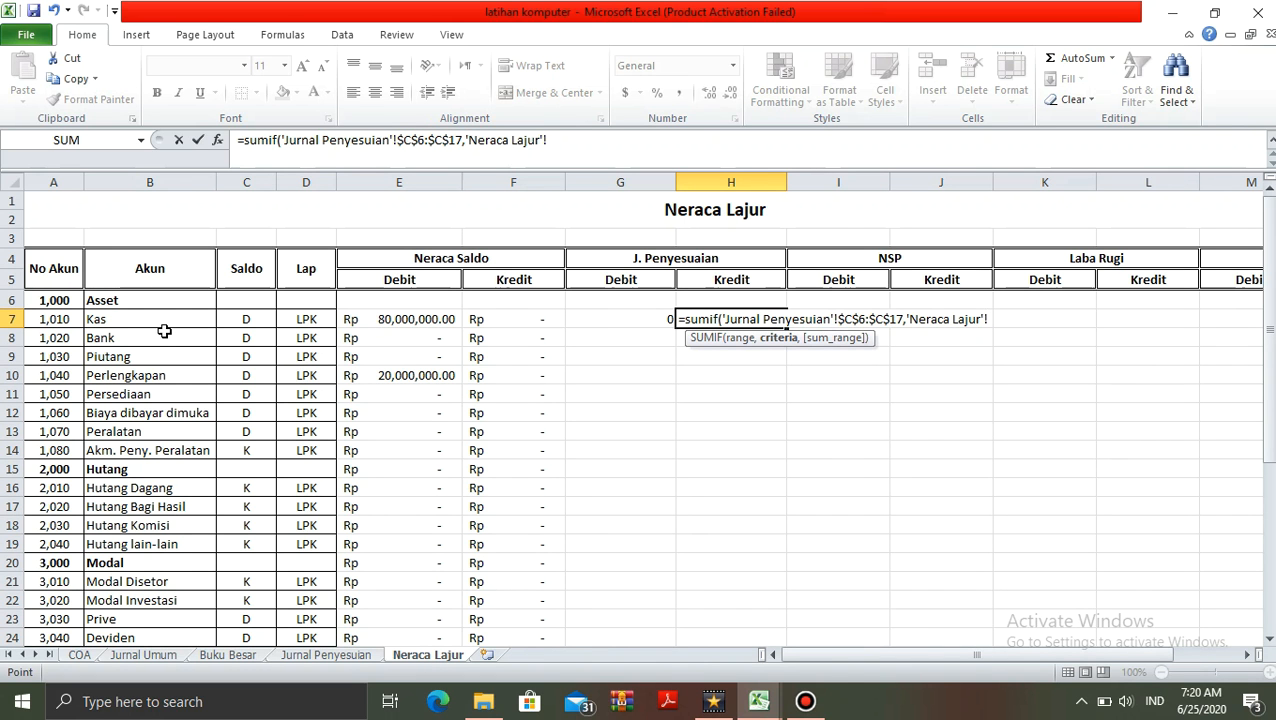
{"action": "left_click", "coordinate": [48, 319]}
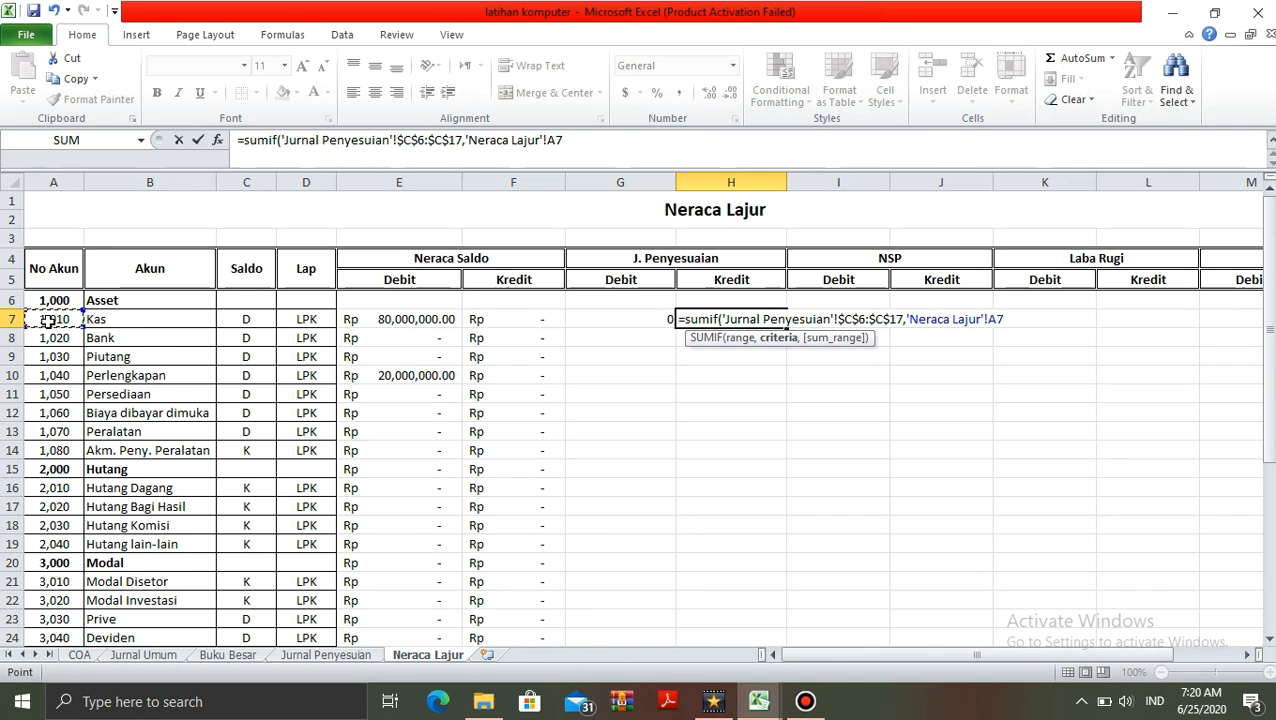
{"action": "type", "text": ","}
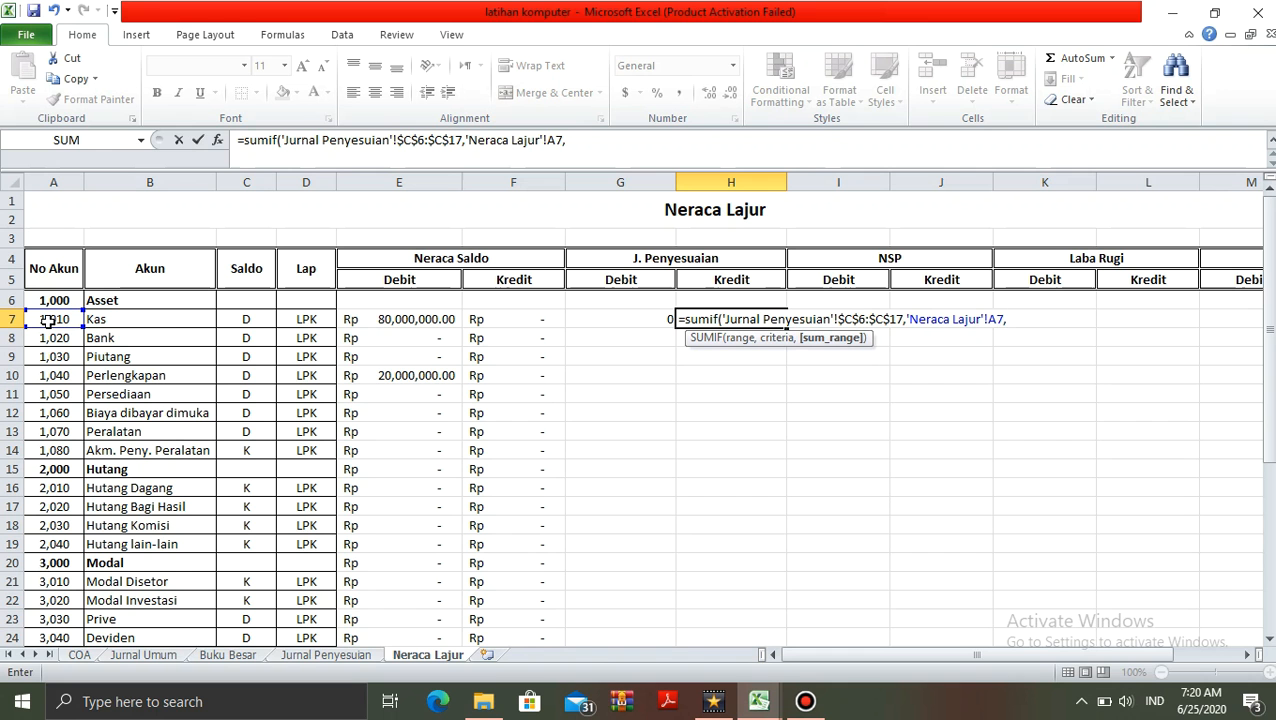
{"action": "left_click", "coordinate": [335, 655]}
{"action": "left_click_drag", "start_coordinate": [464, 297], "coordinate": [469, 507]}
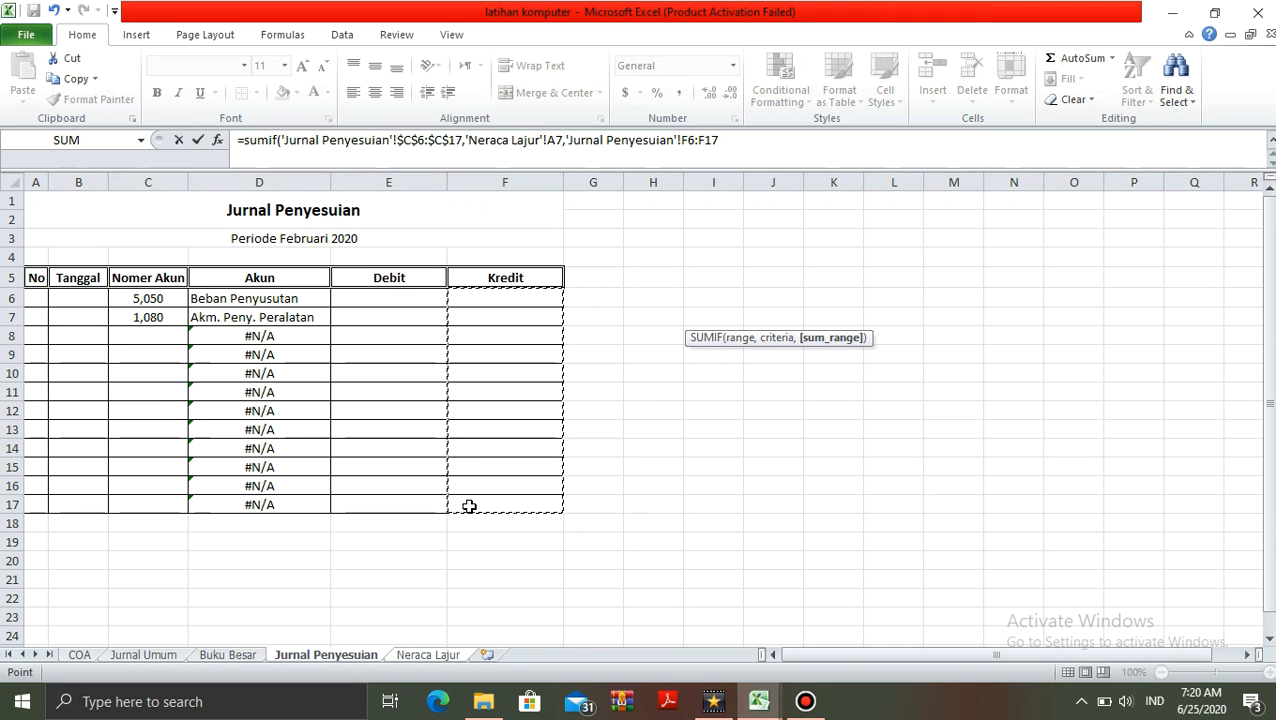
{"action": "key", "text": "F4"}
{"action": "type", "text": ")"}
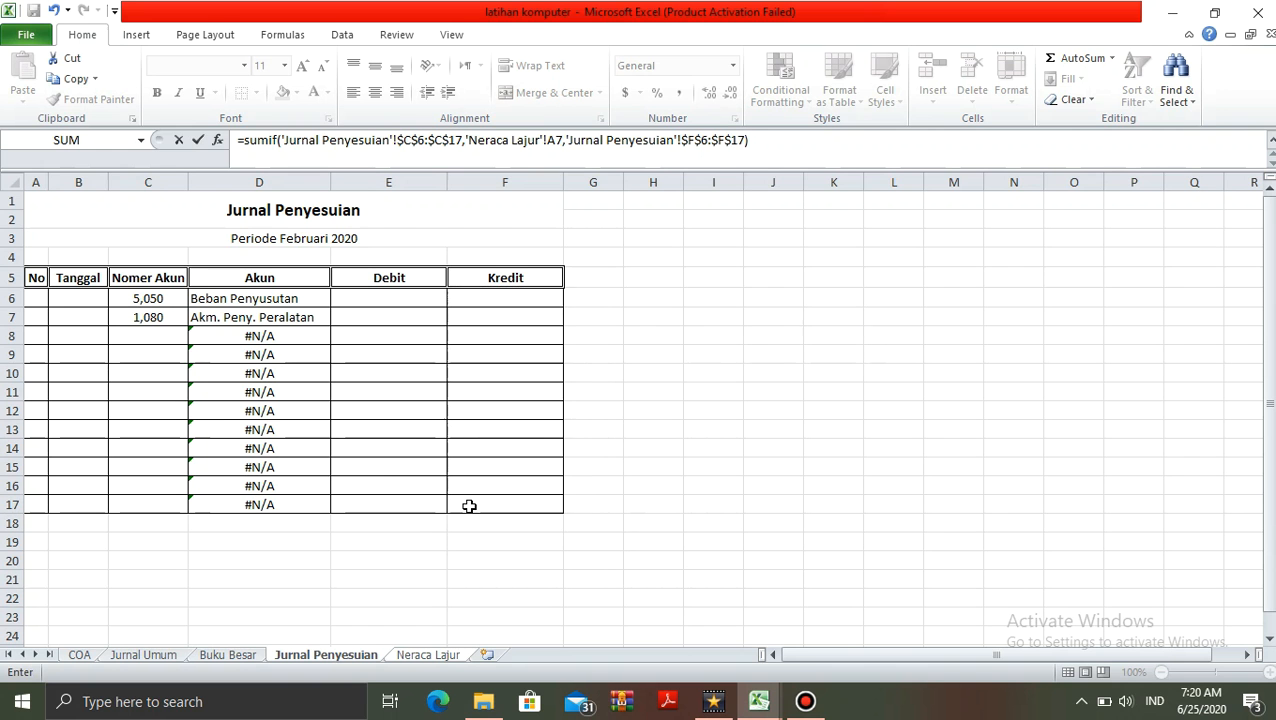
{"action": "key", "text": "Return"}
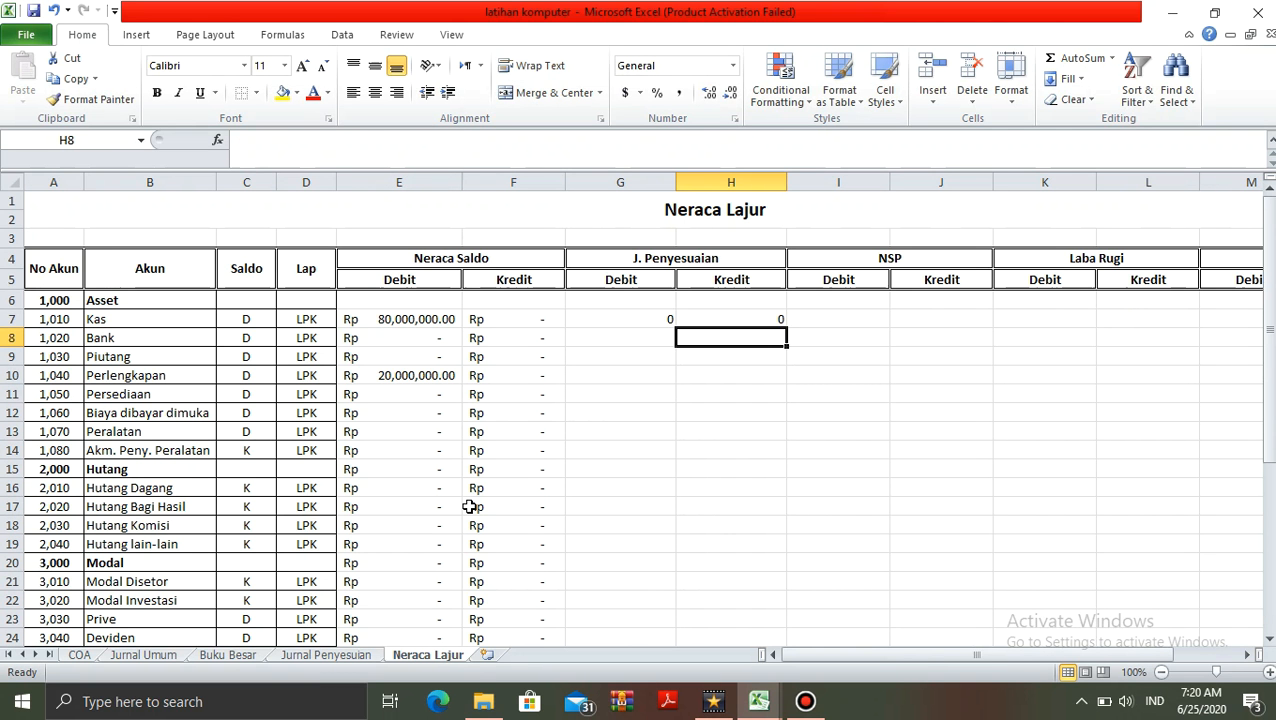
Copy the SUMIF formulas in G7:H7 down the J. Penyesuaian debit and credit columns through row 36
{"action": "key", "text": "Up"}
{"action": "key", "text": "Left"}
{"action": "key", "text": "Right"}
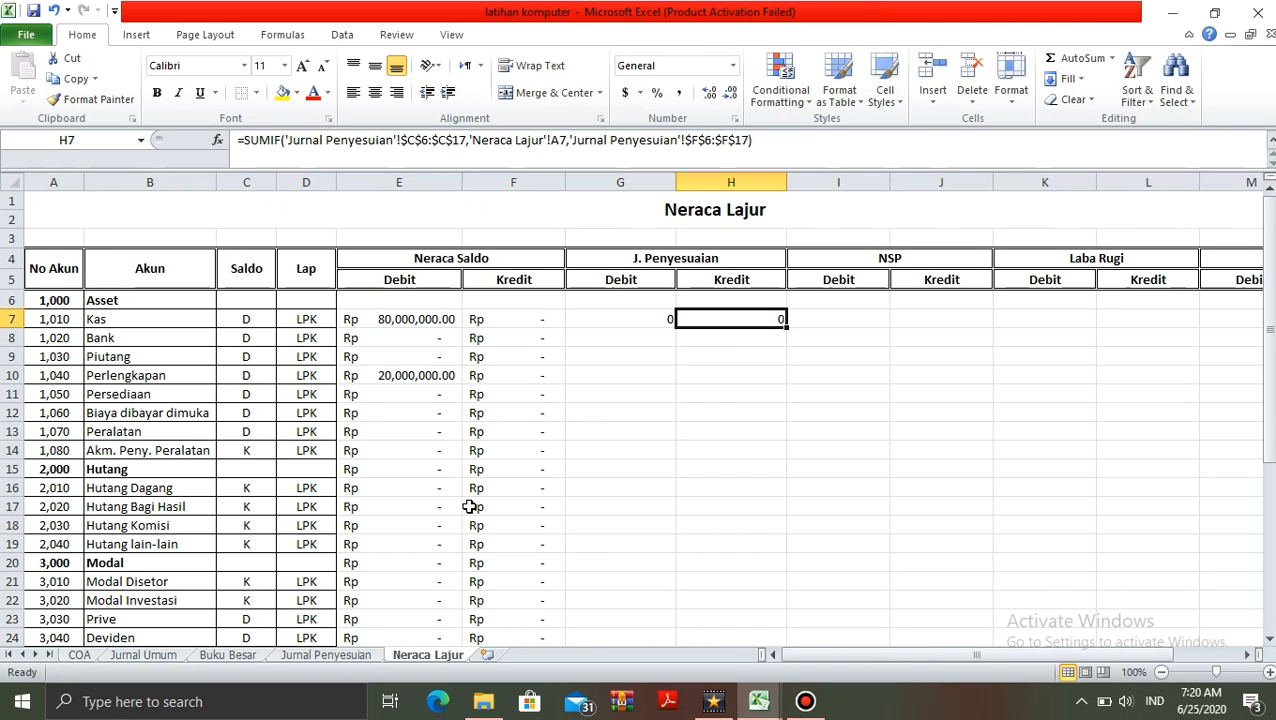
{"action": "key", "text": "Left"}
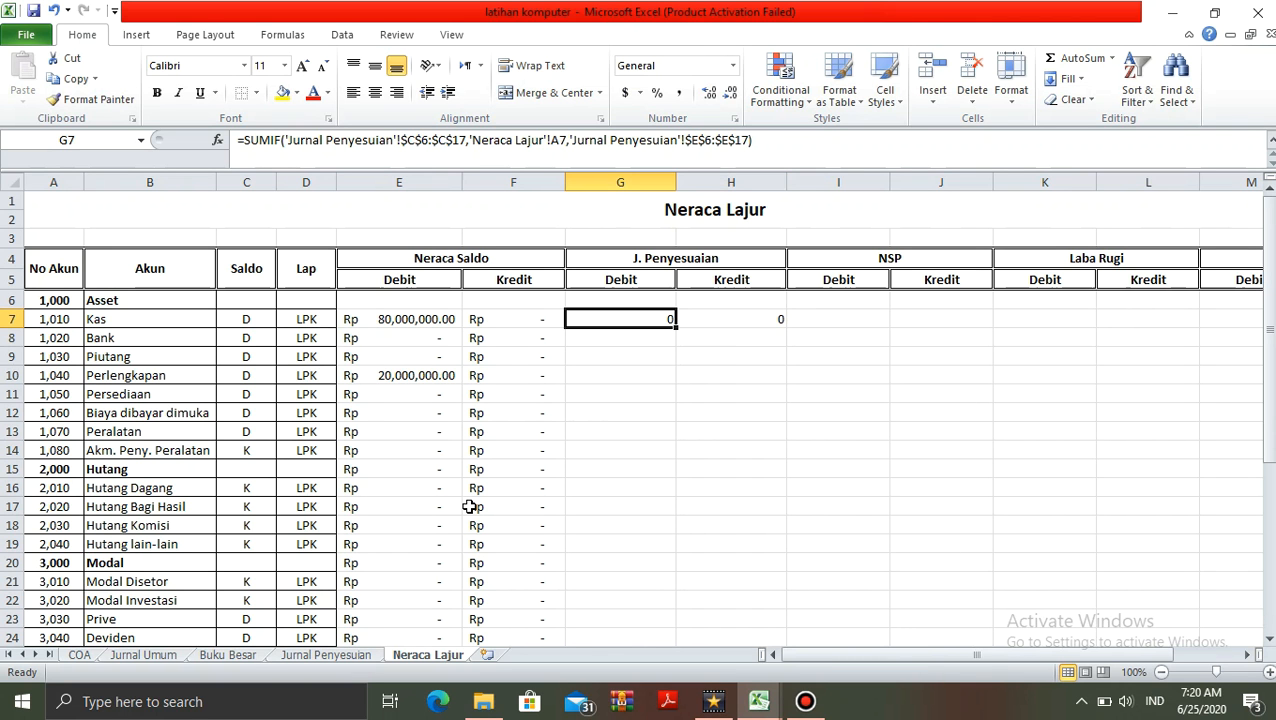
{"action": "key", "text": "shift+Right"}
{"action": "key", "text": "ctrl+c"}
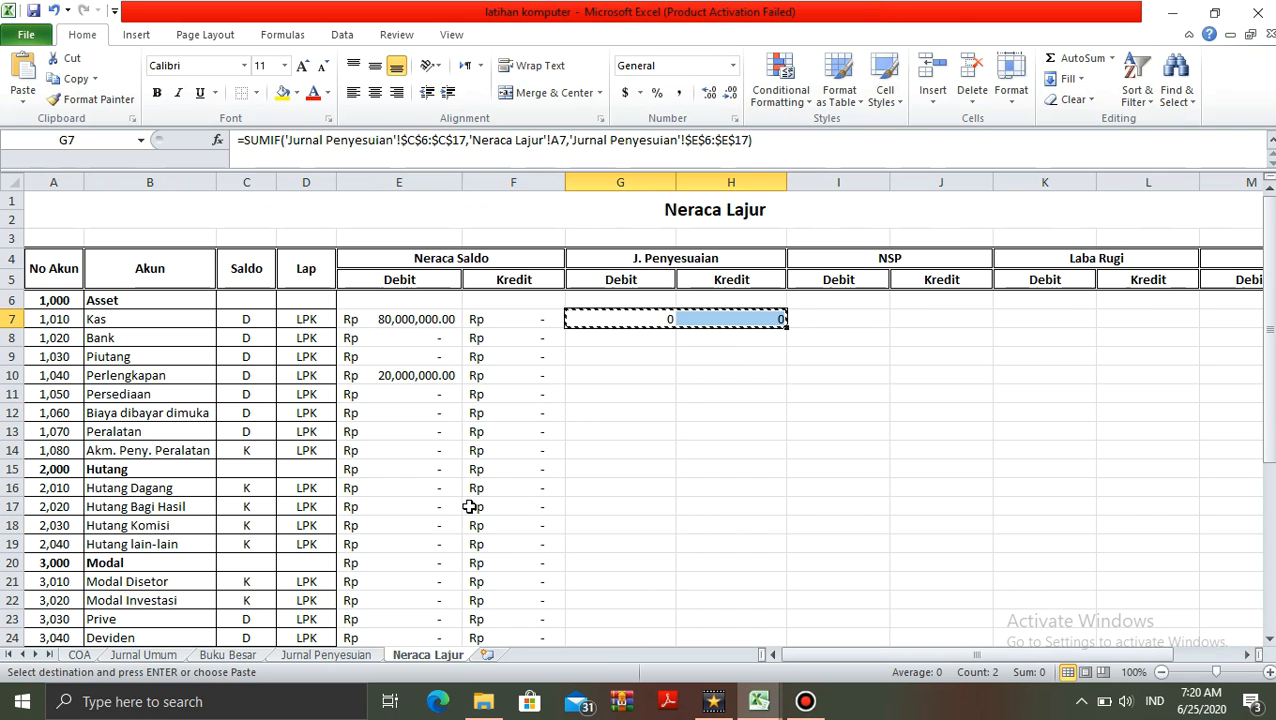
{"action": "key", "text": "Down"}
{"action": "key", "text": "shift+Down"}
{"action": "key", "text": "shift+Down"}
{"action": "key", "text": "shift+Down"}
{"action": "key", "text": "shift+Down"}
{"action": "key", "text": "shift+Down"}
{"action": "key", "text": "shift+Down"}
{"action": "key", "text": "shift+Down"}
{"action": "key", "text": "shift+Down"}
{"action": "key", "text": "shift+Down"}
{"action": "key", "text": "shift+Down"}
{"action": "key", "text": "shift+Down"}
{"action": "key", "text": "shift+Down"}
{"action": "key", "text": "shift+Down"}
{"action": "key", "text": "shift+Down"}
{"action": "key", "text": "shift+Down"}
{"action": "key", "text": "shift+Down"}
{"action": "key", "text": "shift+Down"}
{"action": "key", "text": "shift+Down"}
{"action": "key", "text": "shift+Down"}
{"action": "key", "text": "shift+Down"}
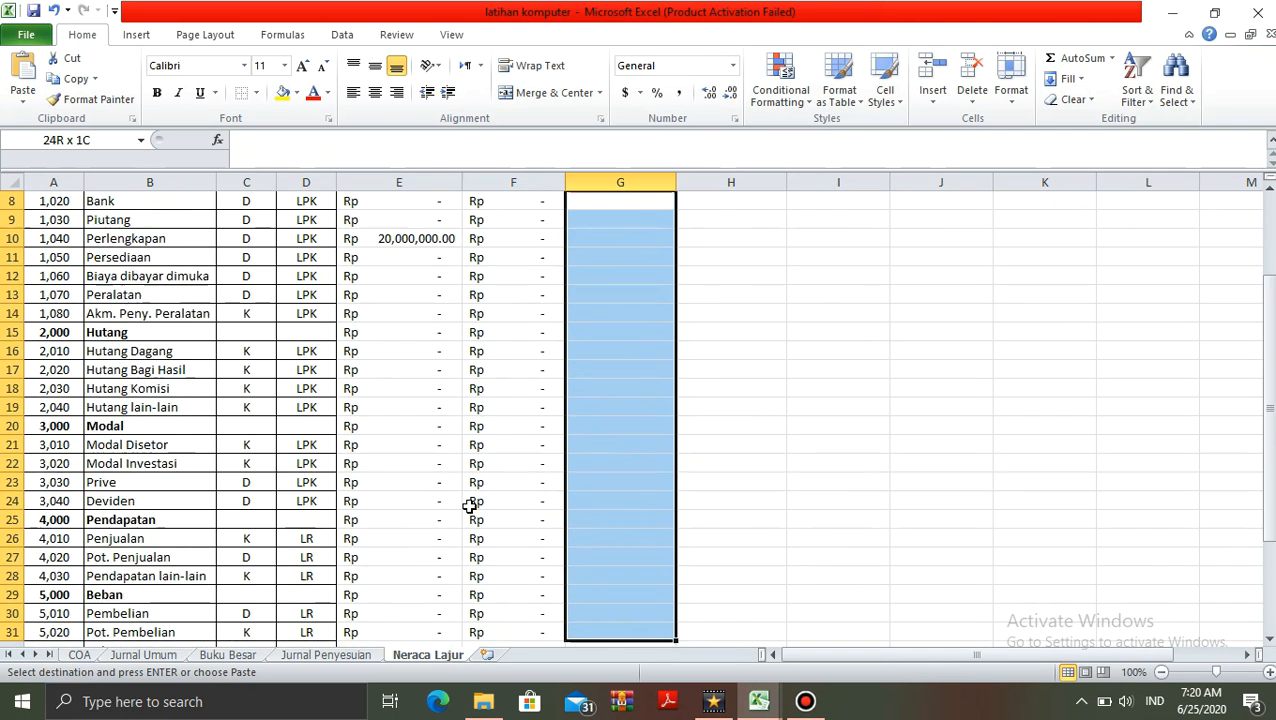
{"action": "key", "text": "shift+Up"}
{"action": "key", "text": "shift+Up"}
{"action": "key", "text": "shift+Up"}
{"action": "key", "text": "shift+Up"}
{"action": "key", "text": "shift+Up"}
{"action": "key", "text": "shift+Up"}
{"action": "key", "text": "shift+Up"}
{"action": "key", "text": "shift+Up"}
{"action": "key", "text": "shift+Up"}
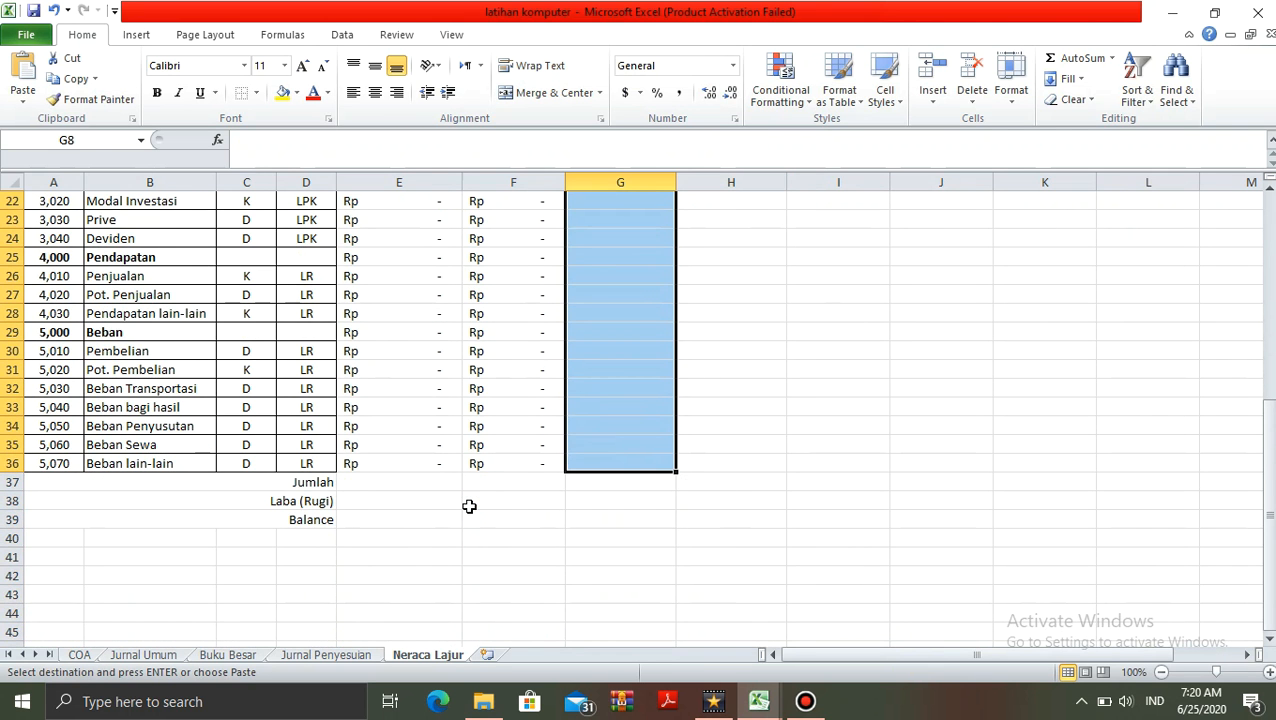
{"action": "key", "text": "ctrl+v"}
Begin an IF formula in the NSP debit cell I7 that tests whether C7 equals "D"
{"action": "key", "text": "Right"}
{"action": "key", "text": "Right"}
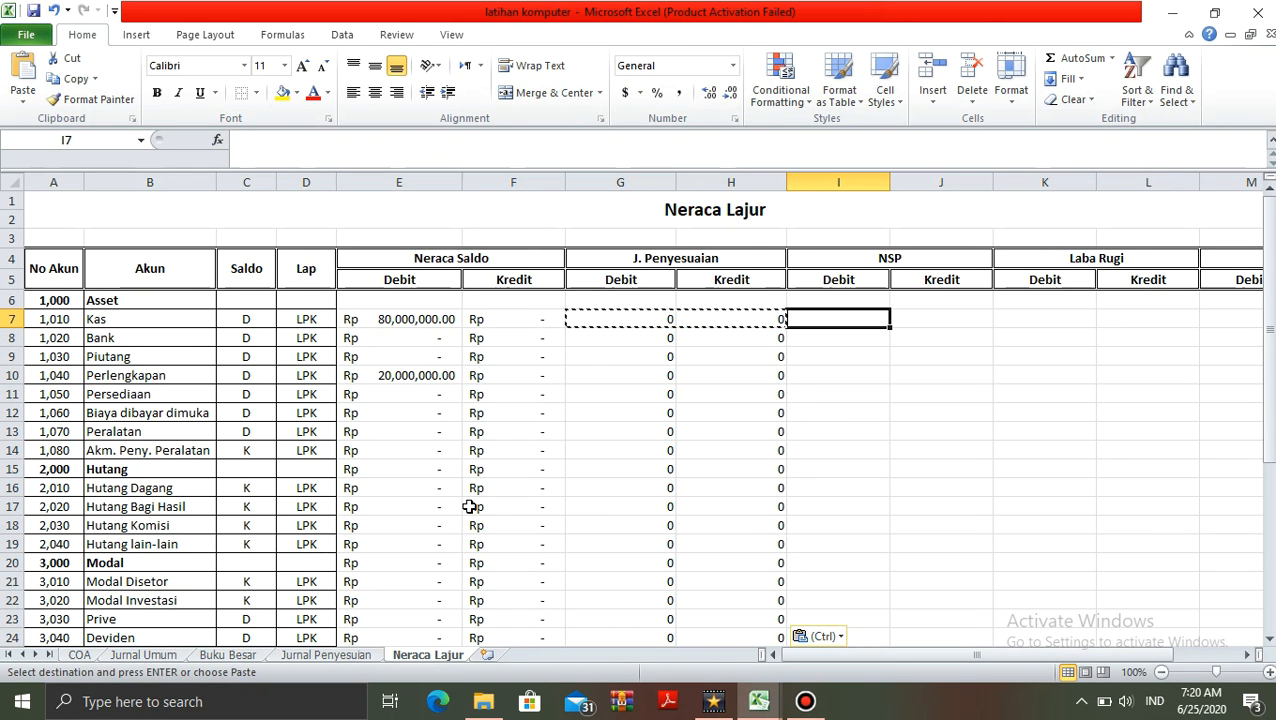
{"action": "type", "text": "="}
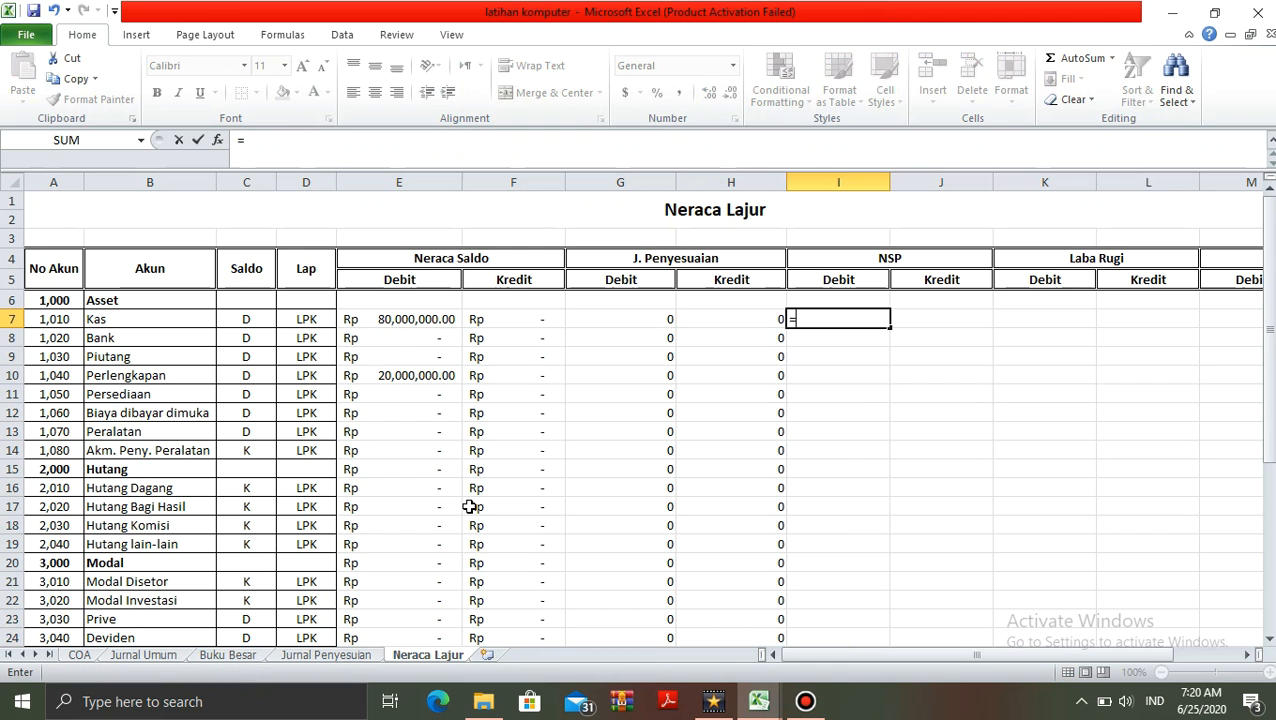
{"action": "type", "text": "if"}
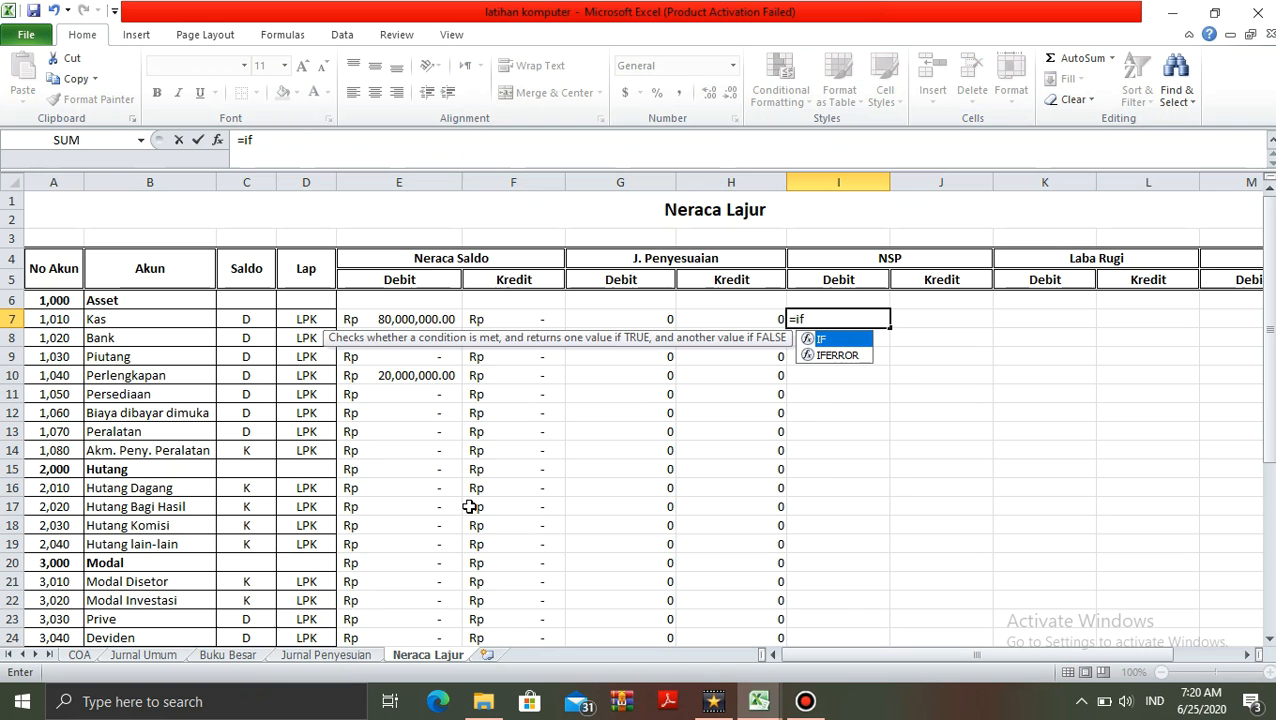
{"action": "type", "text": "("}
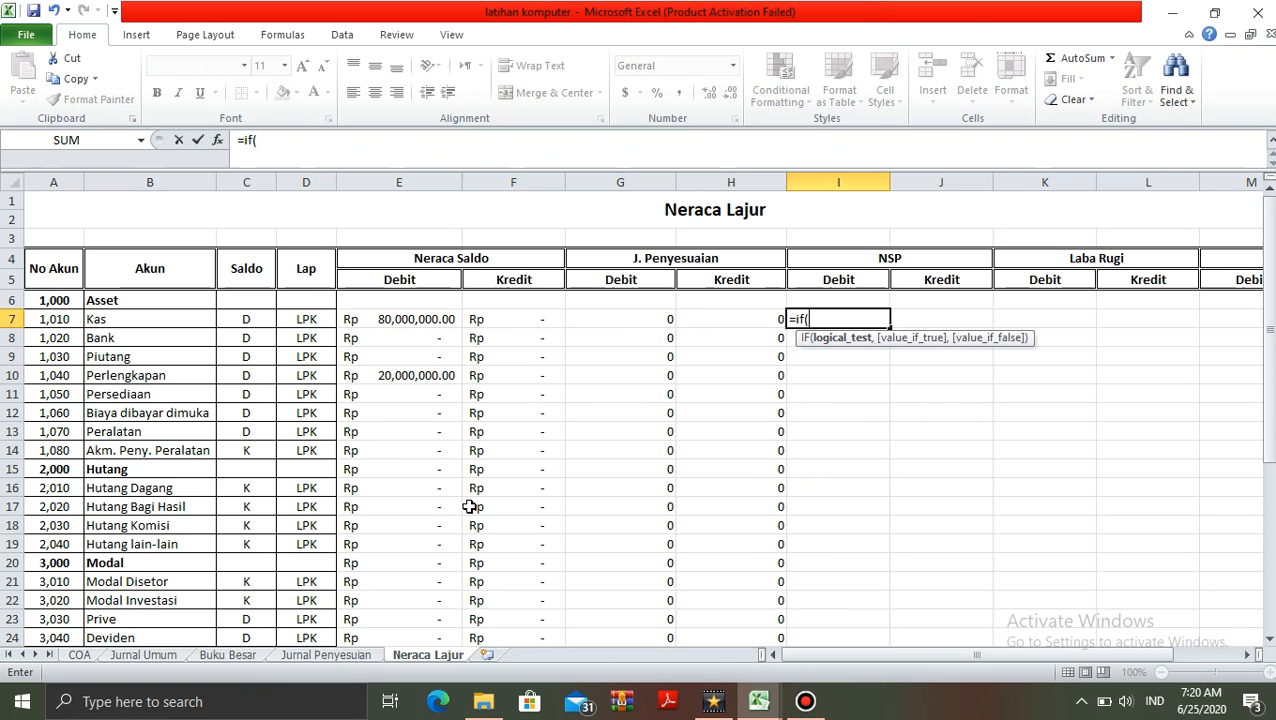
{"action": "key", "text": "Left"}
{"action": "key", "text": "Left"}
{"action": "key", "text": "Left"}
{"action": "key", "text": "Left"}
{"action": "key", "text": "Left"}
{"action": "key", "text": "Left"}
{"action": "type", "text": "=\"D\","}
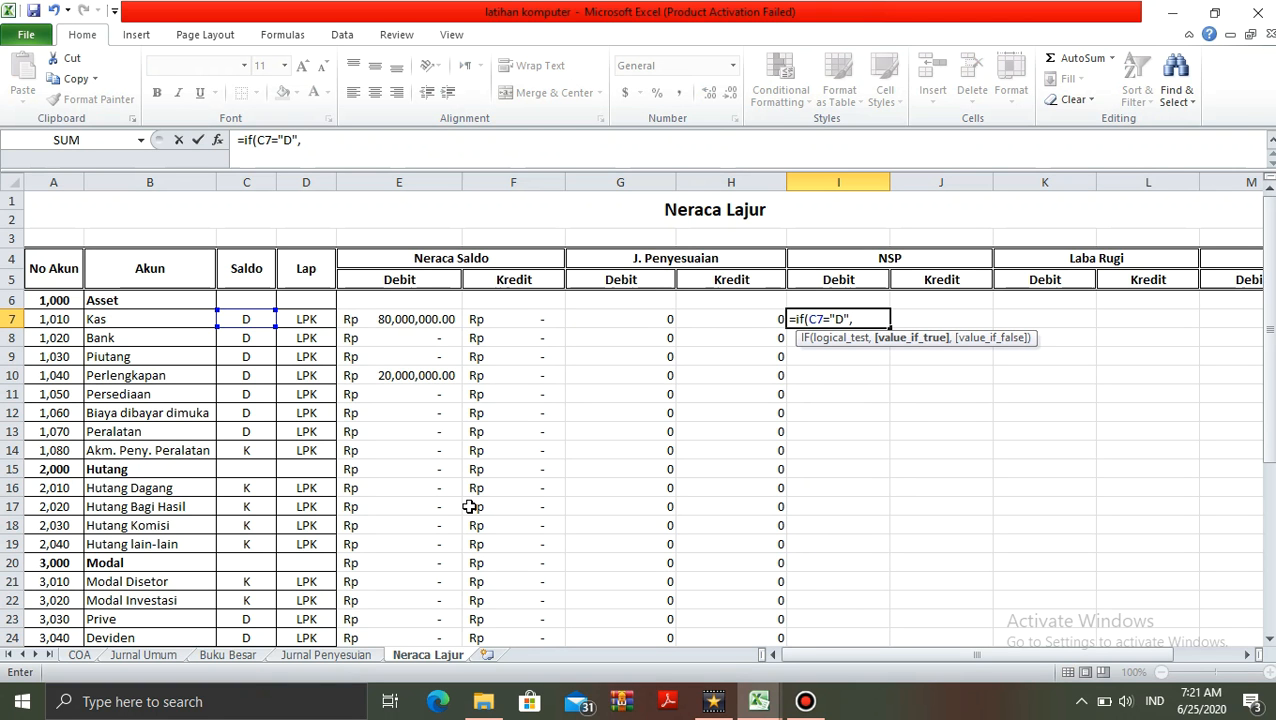
Complete the I7 IF formula with E7-F7+G7-H7 as the true value and 0 as the false value
{"action": "key", "text": "Left"}
{"action": "key", "text": "Left"}
{"action": "key", "text": "Left"}
{"action": "key", "text": "Left"}
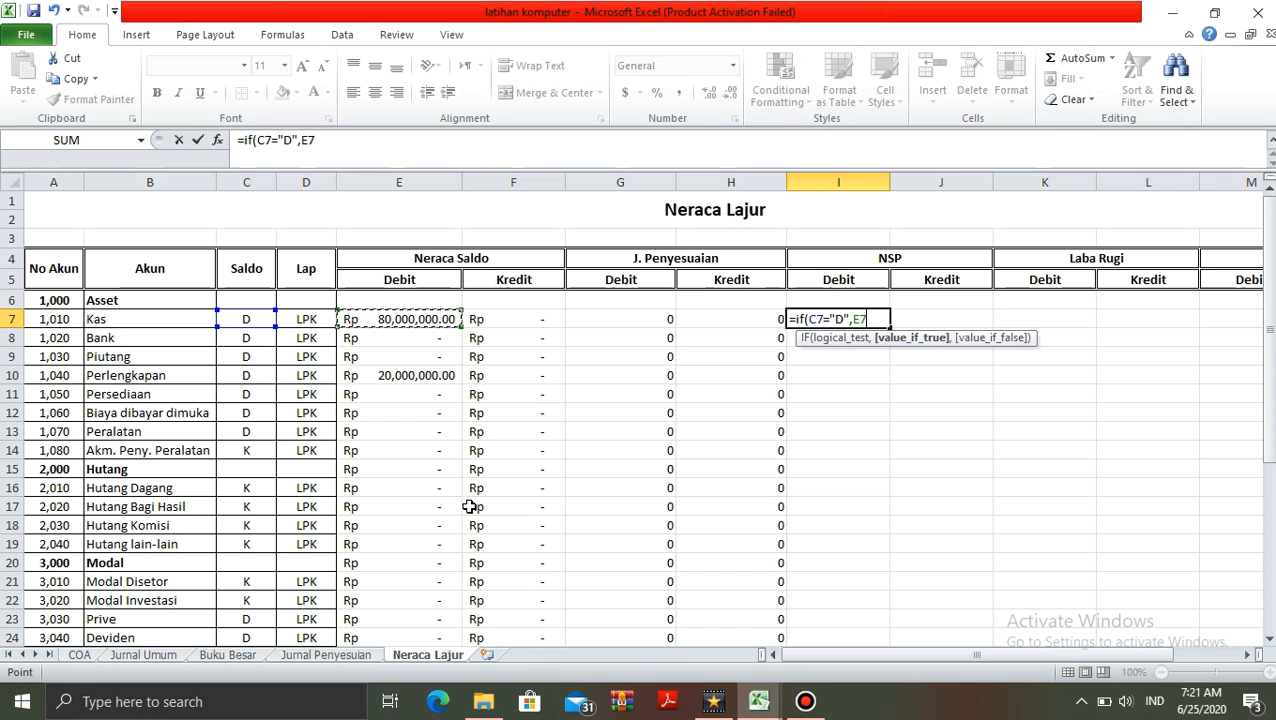
{"action": "type", "text": "-"}
{"action": "key", "text": "Left"}
{"action": "key", "text": "Left"}
{"action": "key", "text": "Left"}
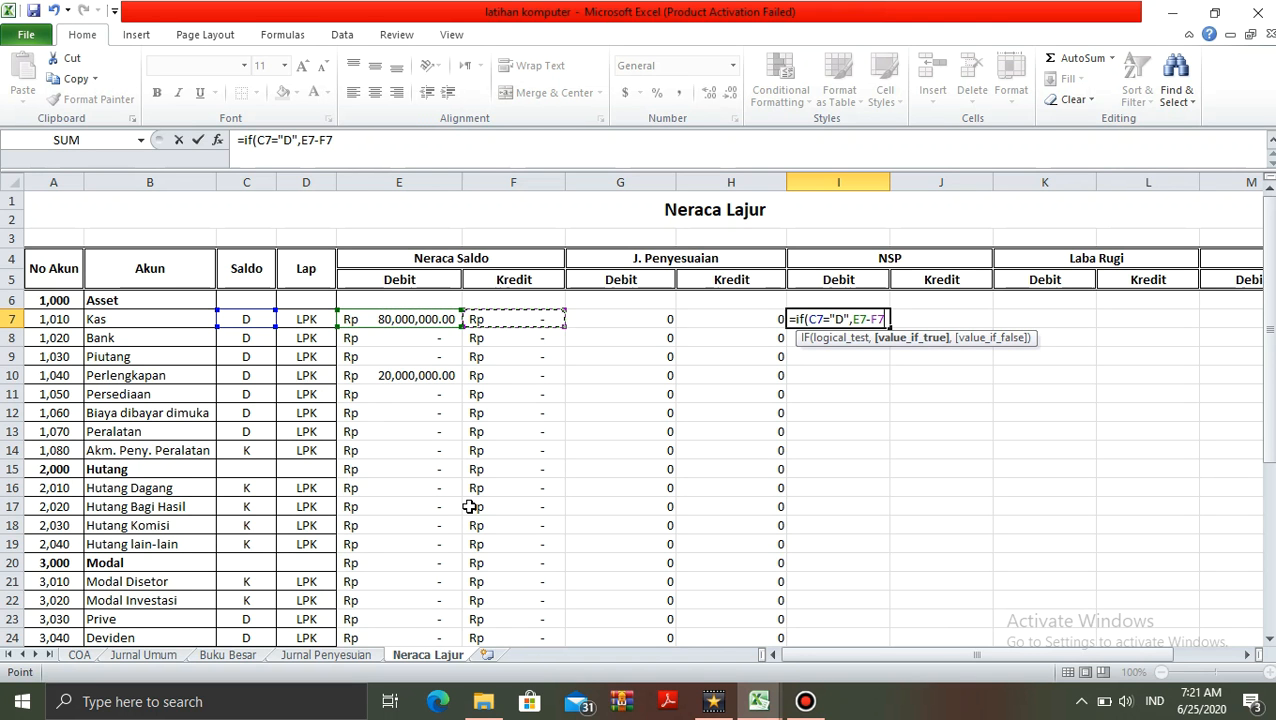
{"action": "type", "text": "+"}
{"action": "key", "text": "Left"}
{"action": "key", "text": "Left"}
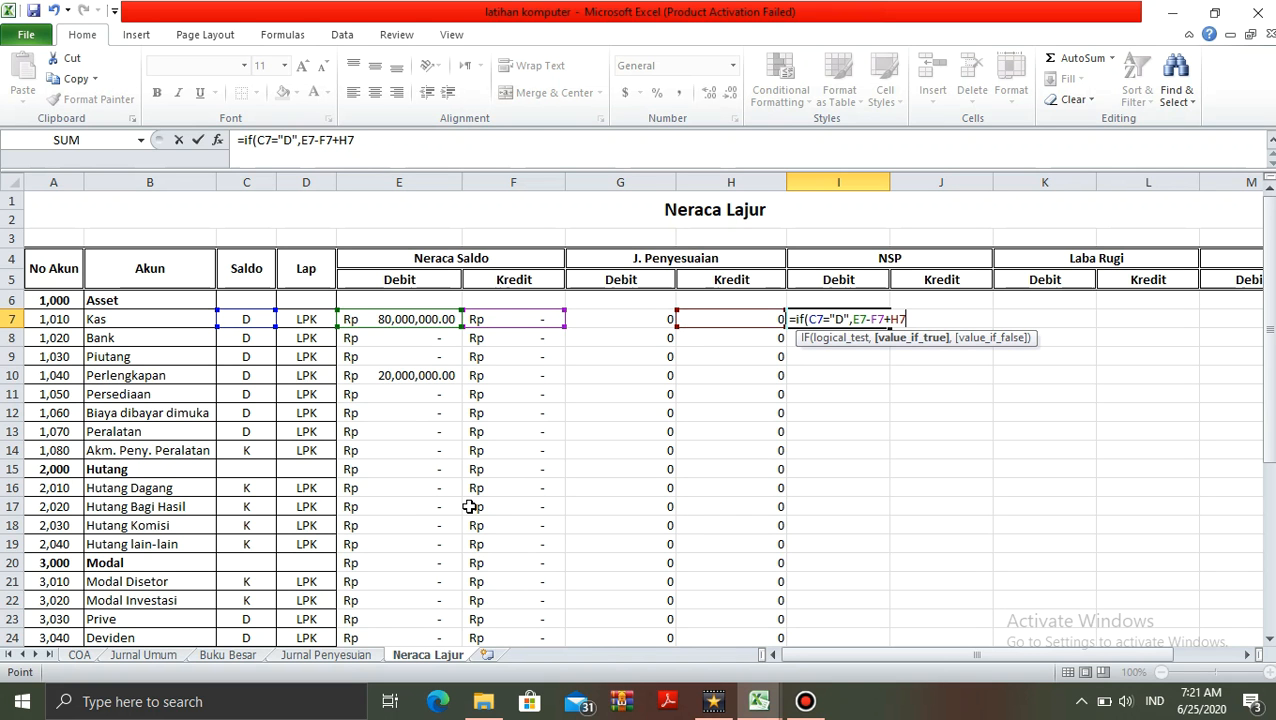
{"action": "type", "text": "-"}
{"action": "key", "text": "Left"}
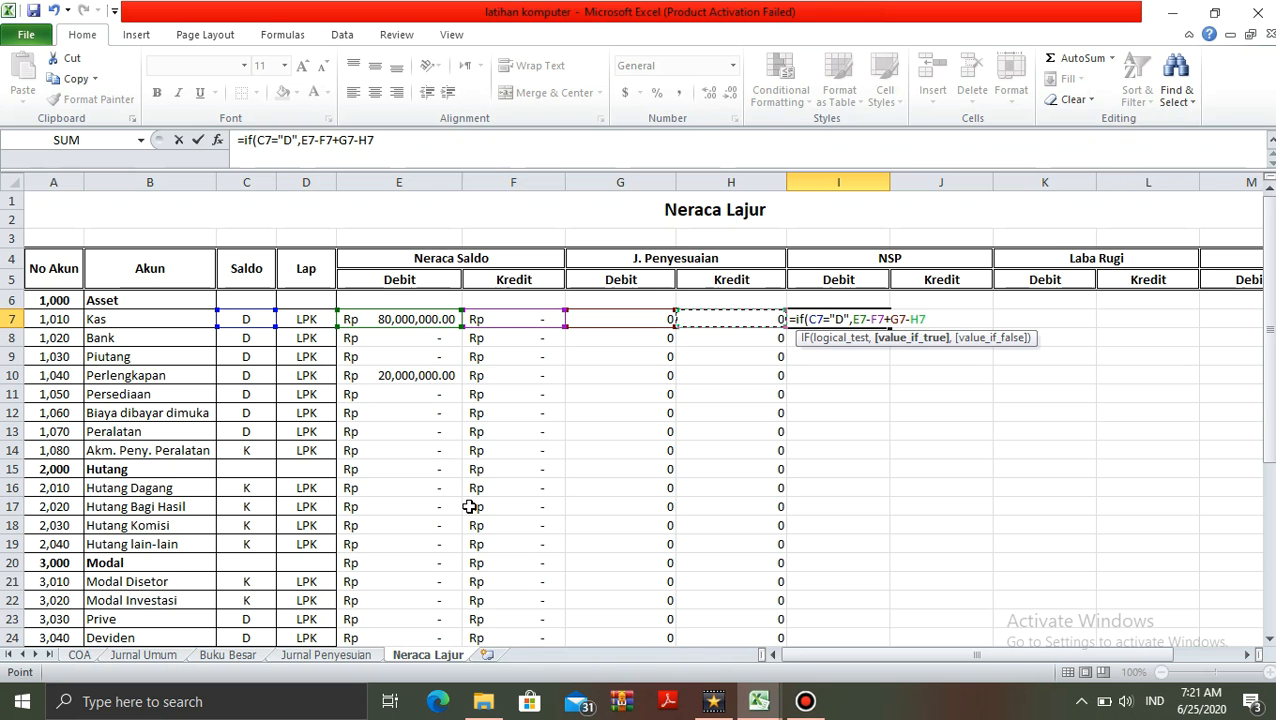
{"action": "type", "text": ",0)"}
{"action": "key", "text": "Return"}
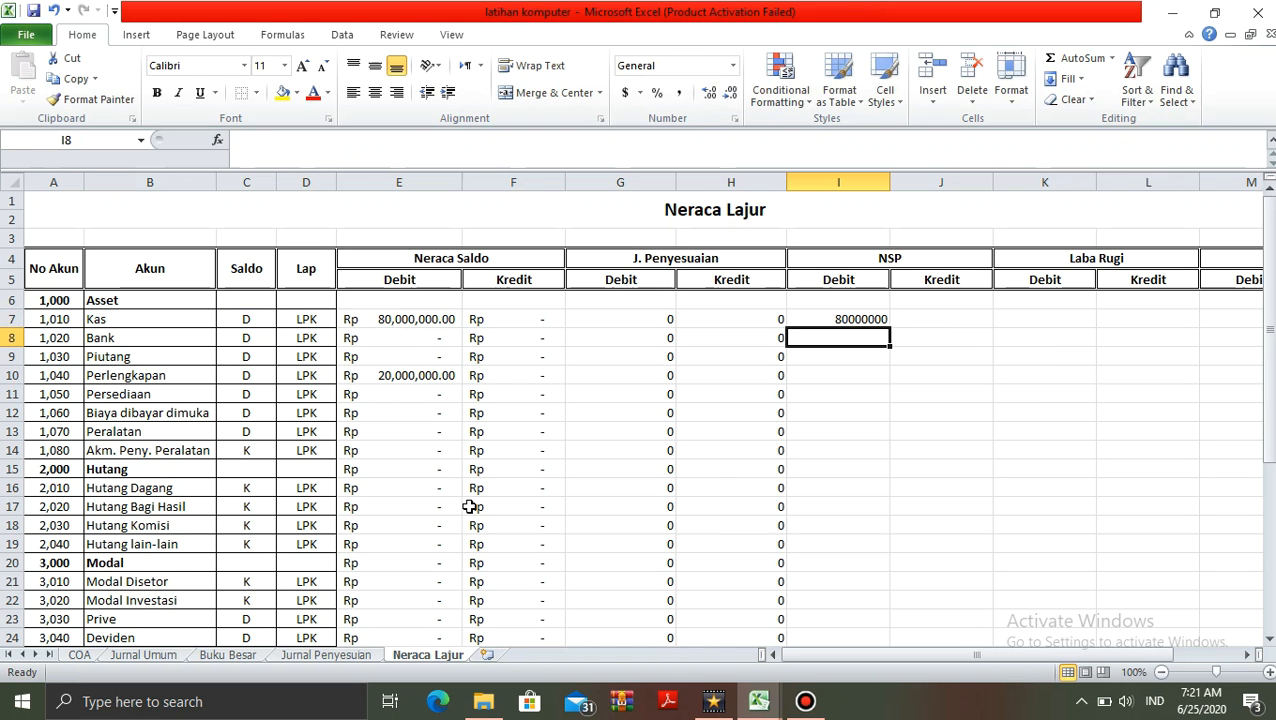
{"action": "key", "text": "Up"}
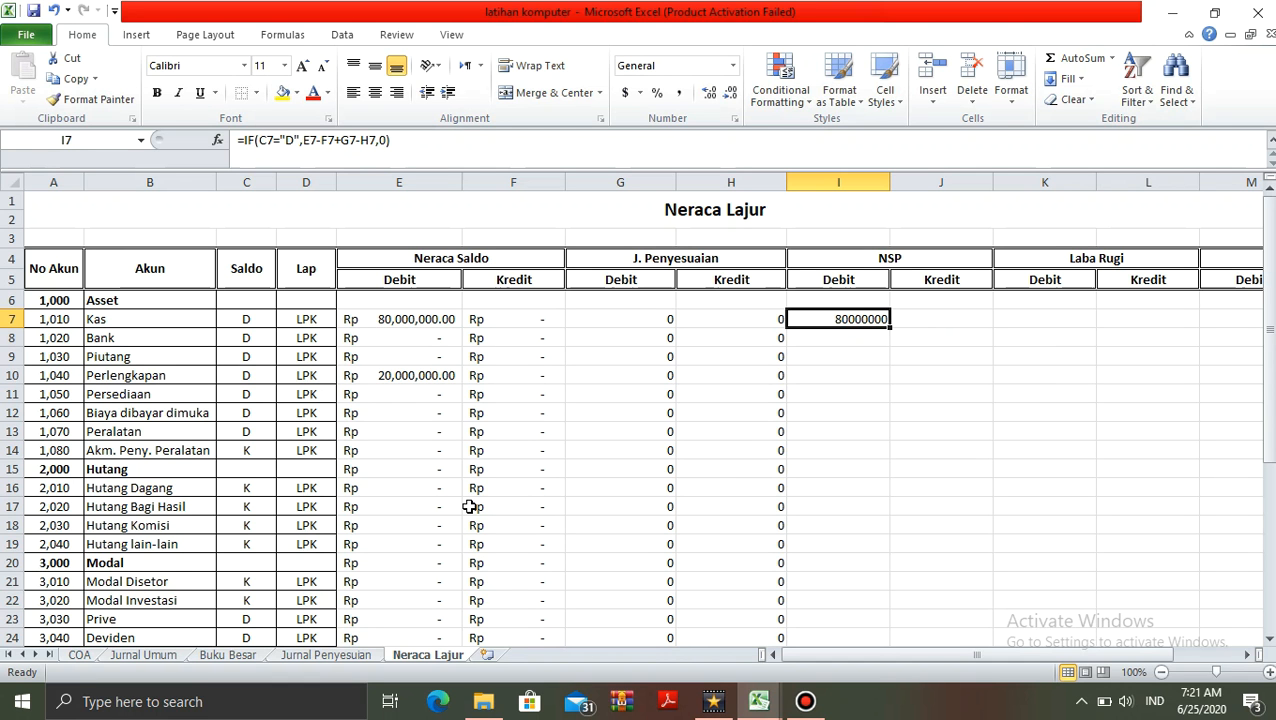
Begin an IF formula in the NSP credit cell J7 that tests whether C7 equals "K"
{"action": "key", "text": "Right"}
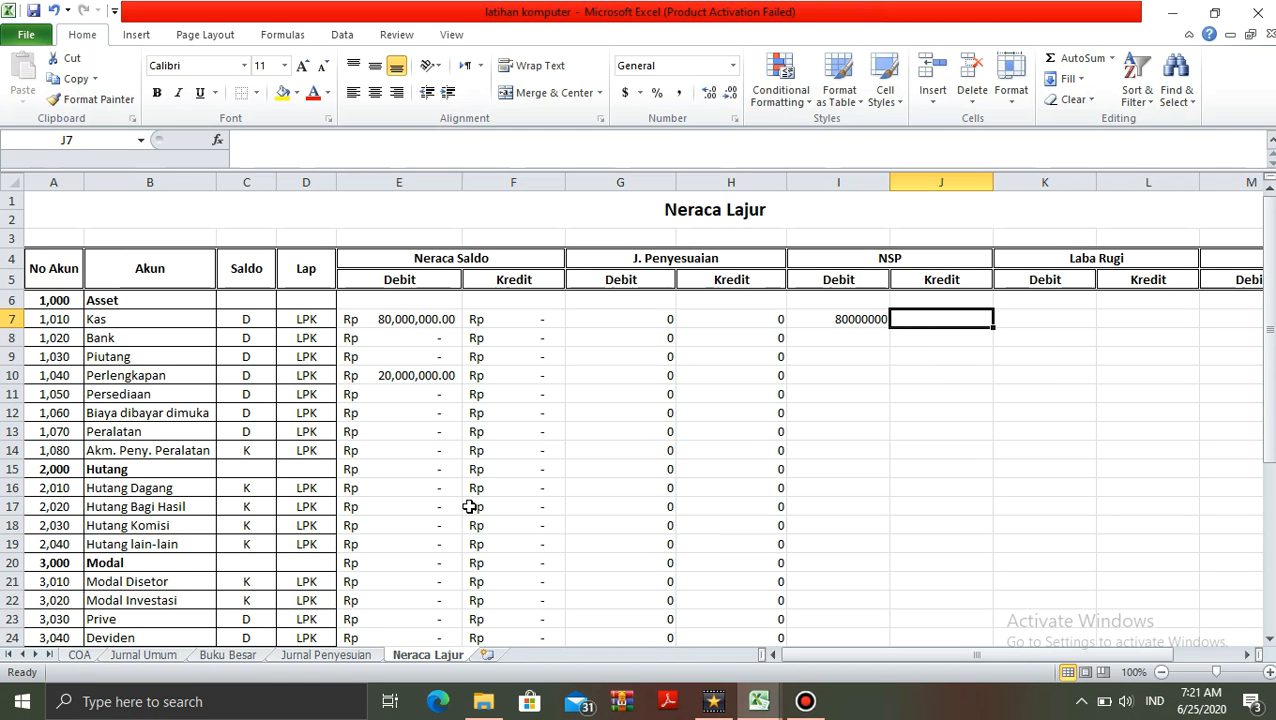
{"action": "type", "text": "="}
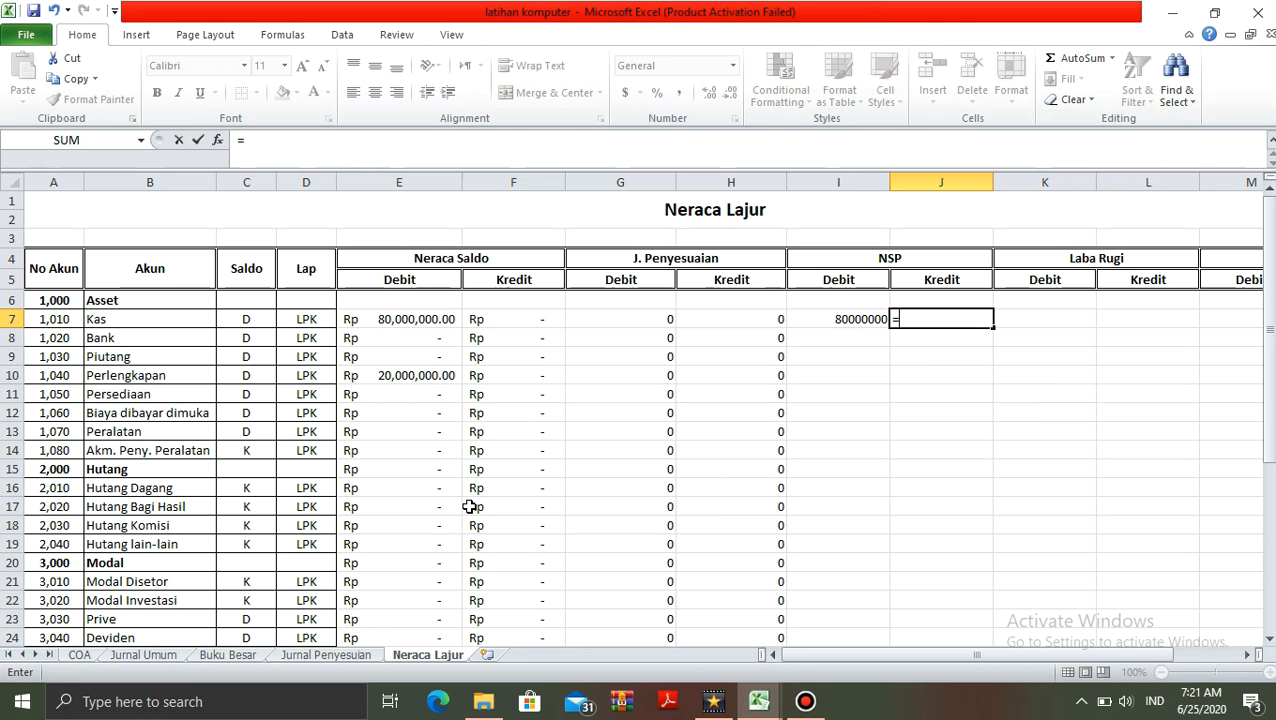
{"action": "type", "text": "if"}
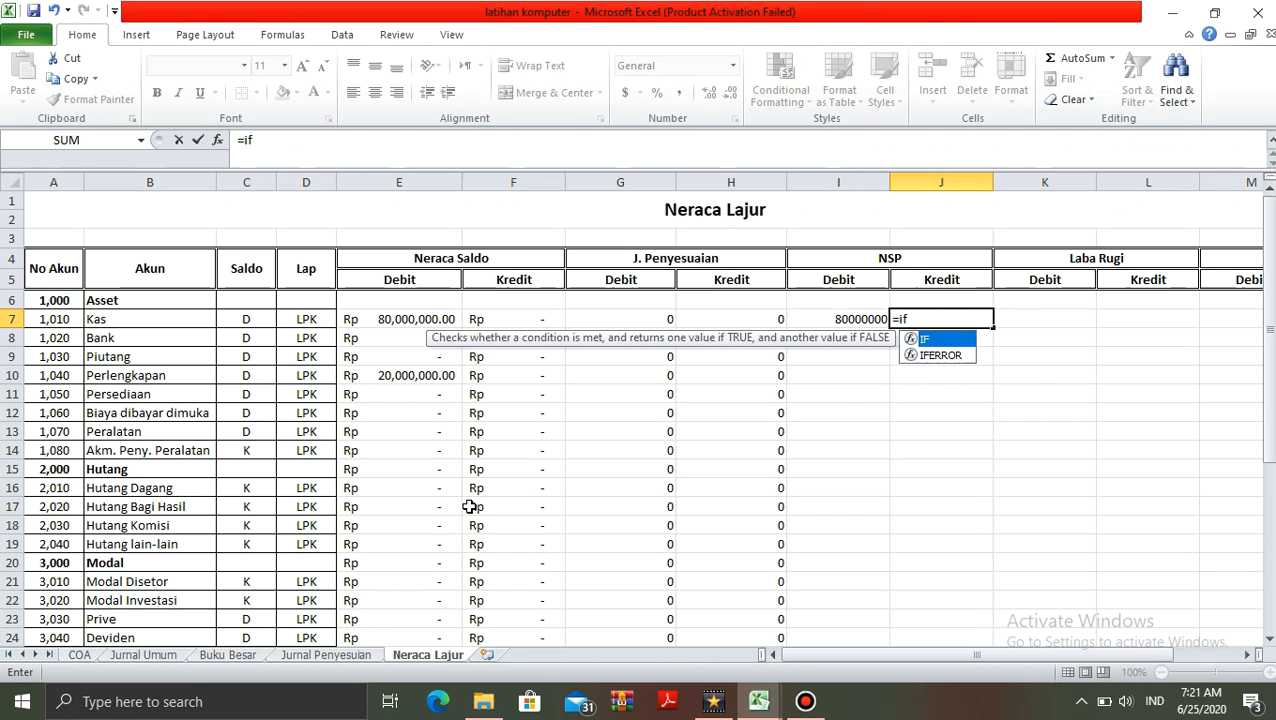
{"action": "type", "text": "("}
{"action": "key", "text": "Left"}
{"action": "key", "text": "Left"}
{"action": "key", "text": "Left"}
{"action": "key", "text": "Left"}
{"action": "key", "text": "Left"}
{"action": "key", "text": "Left"}
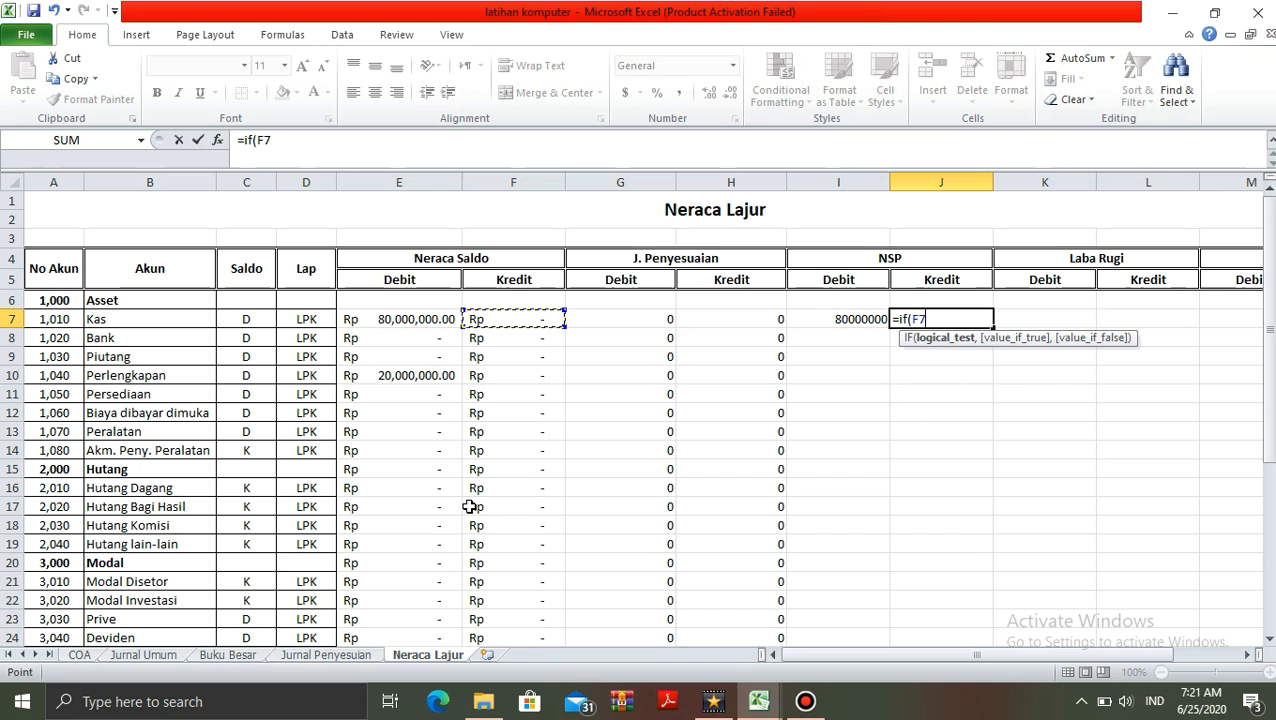
{"action": "key", "text": "Left"}
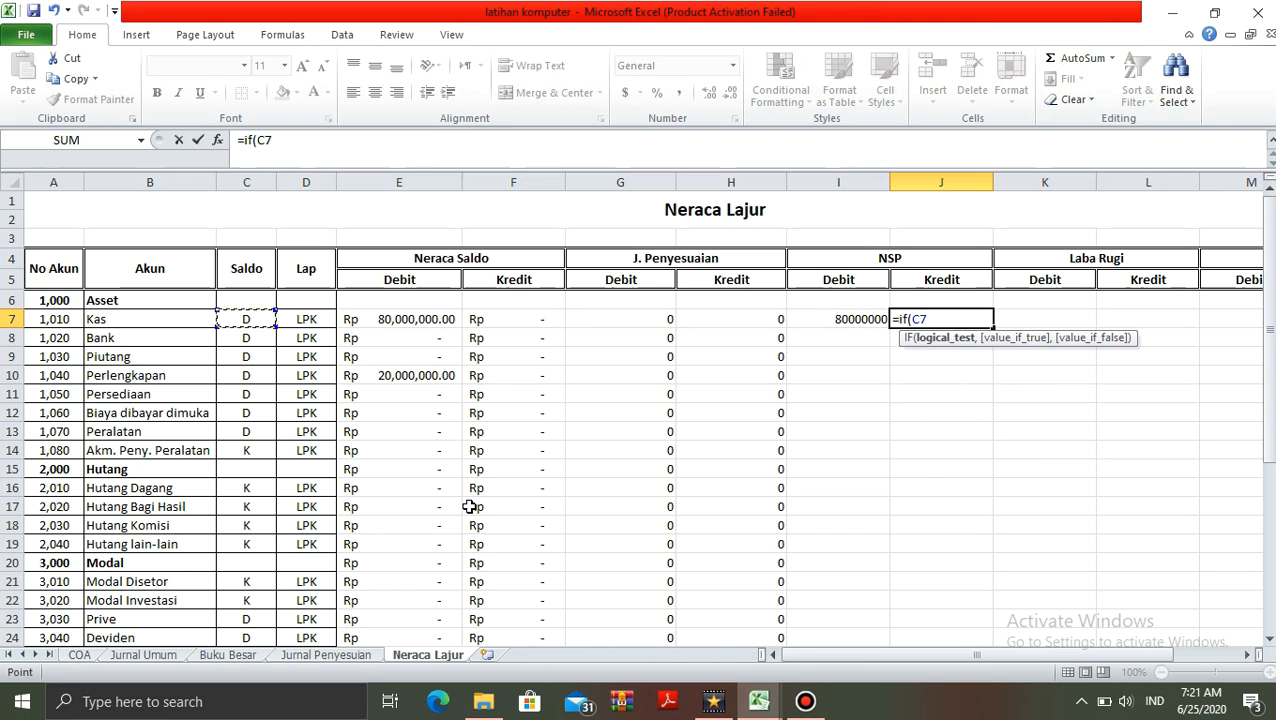
{"action": "type", "text": "=\"K\","}
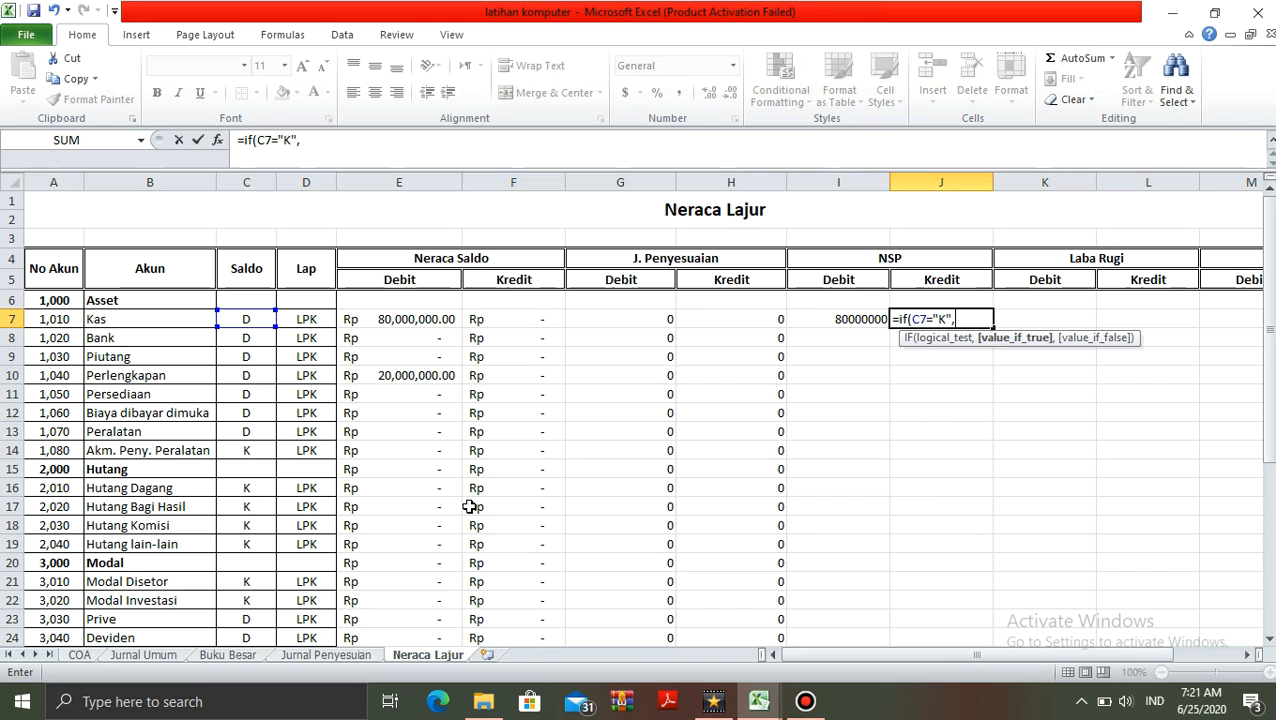
{"action": "key", "text": "Left"}
{"action": "key", "text": "Left"}
{"action": "key", "text": "Left"}
{"action": "key", "text": "Left"}
{"action": "key", "text": "Left"}
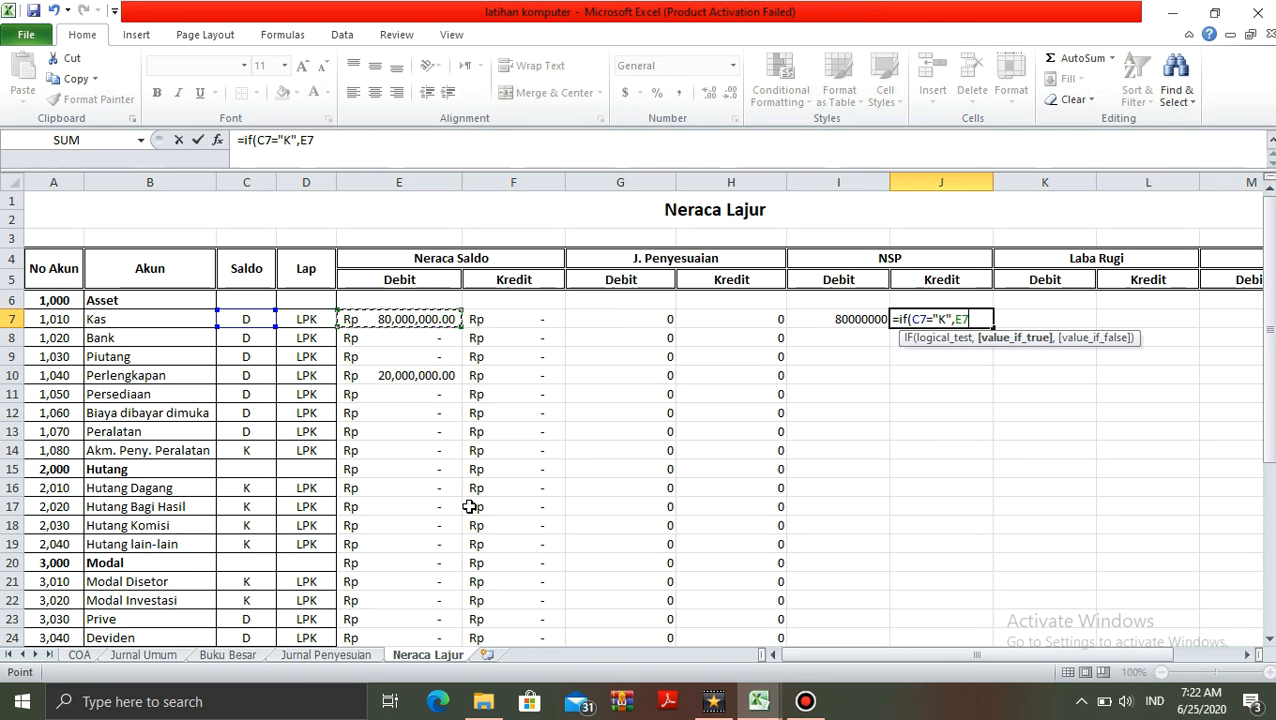
{"action": "key", "text": "BackSpace"}
{"action": "key", "text": "BackSpace"}
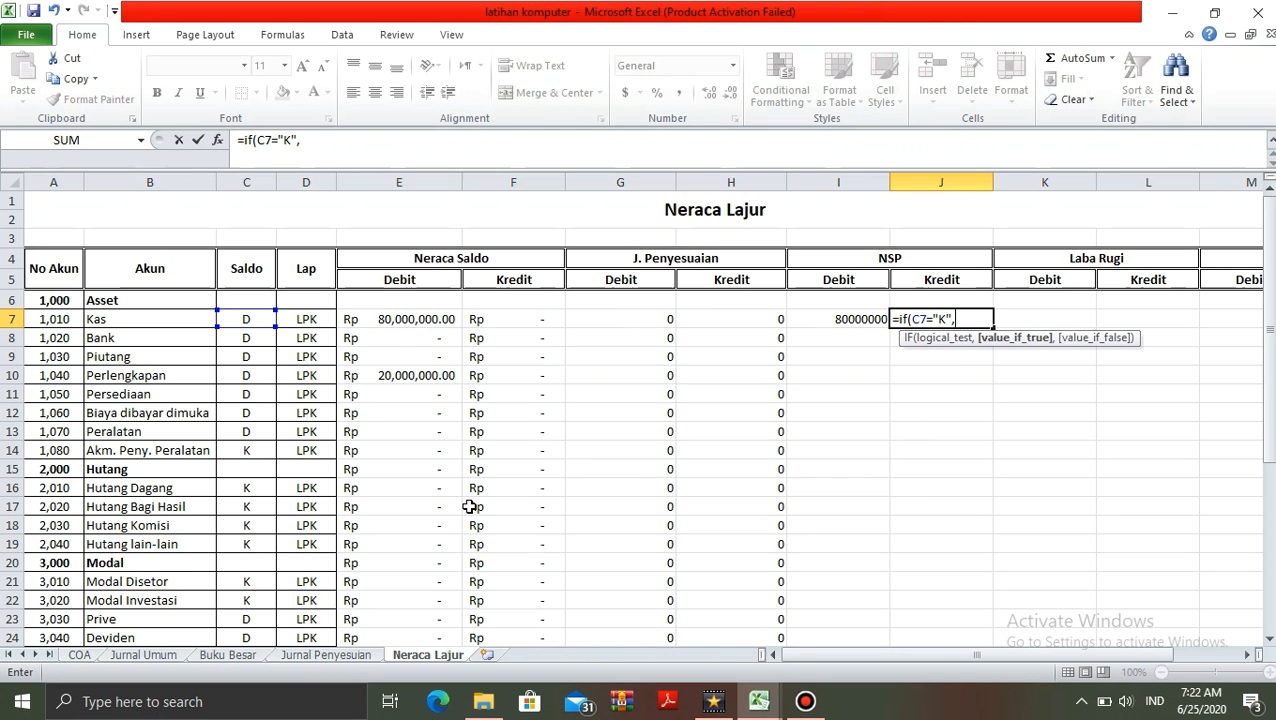
Complete the J7 IF formula with F7+H7-G7-E7 as the true value and 0 as the false value
{"action": "left_click", "coordinate": [509, 316]}
{"action": "type", "text": "+"}
{"action": "left_click", "coordinate": [728, 319]}
{"action": "type", "text": "-"}
{"action": "left_click", "coordinate": [650, 320]}
{"action": "type", "text": "-"}
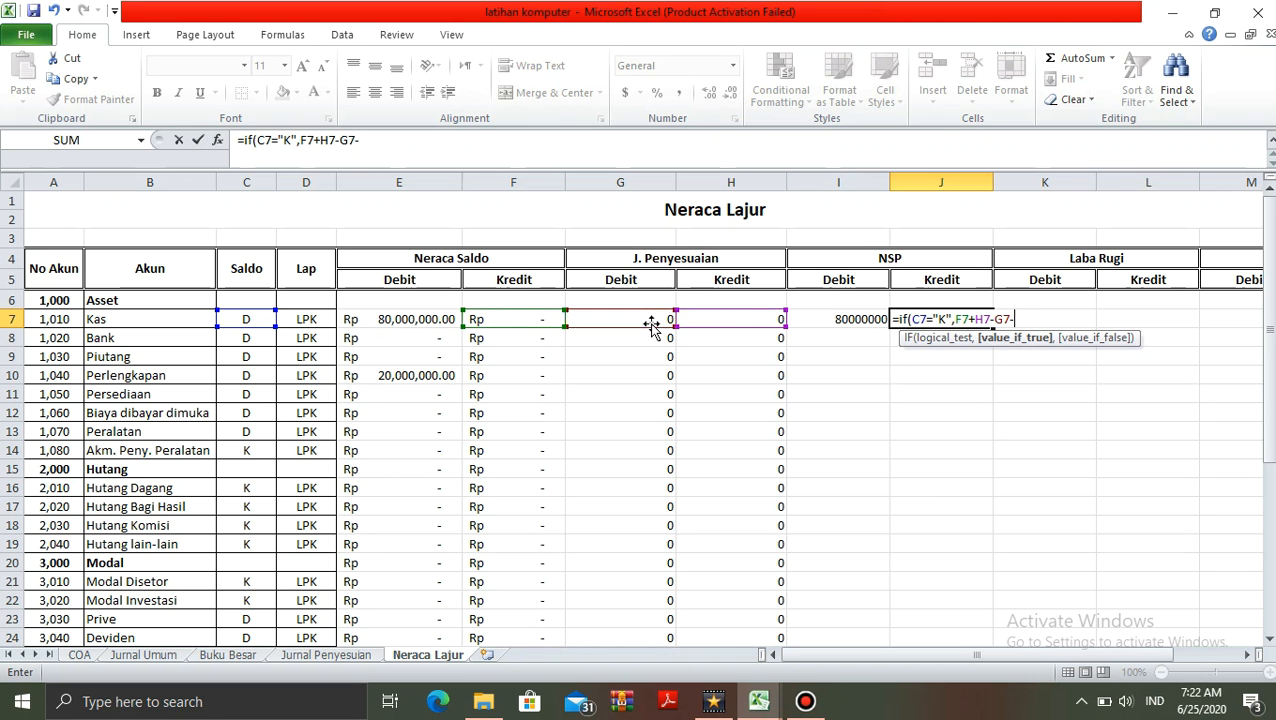
{"action": "left_click", "coordinate": [416, 318]}
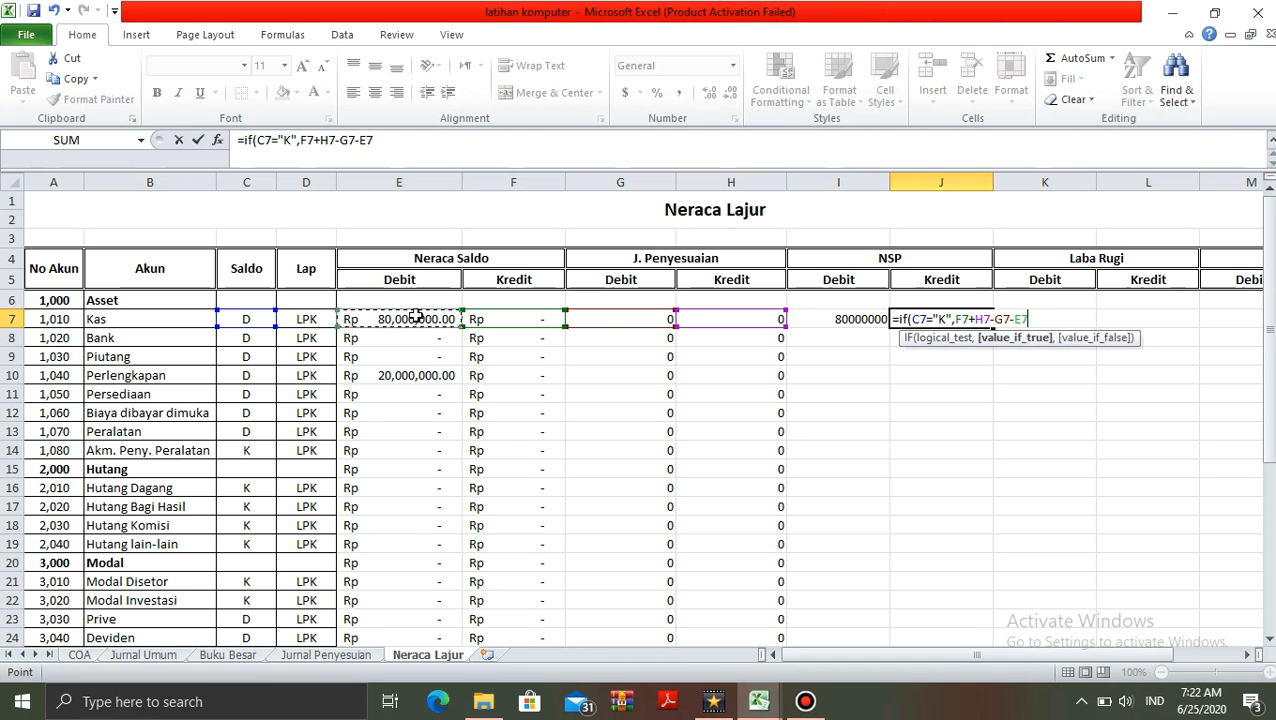
{"action": "type", "text": ","}
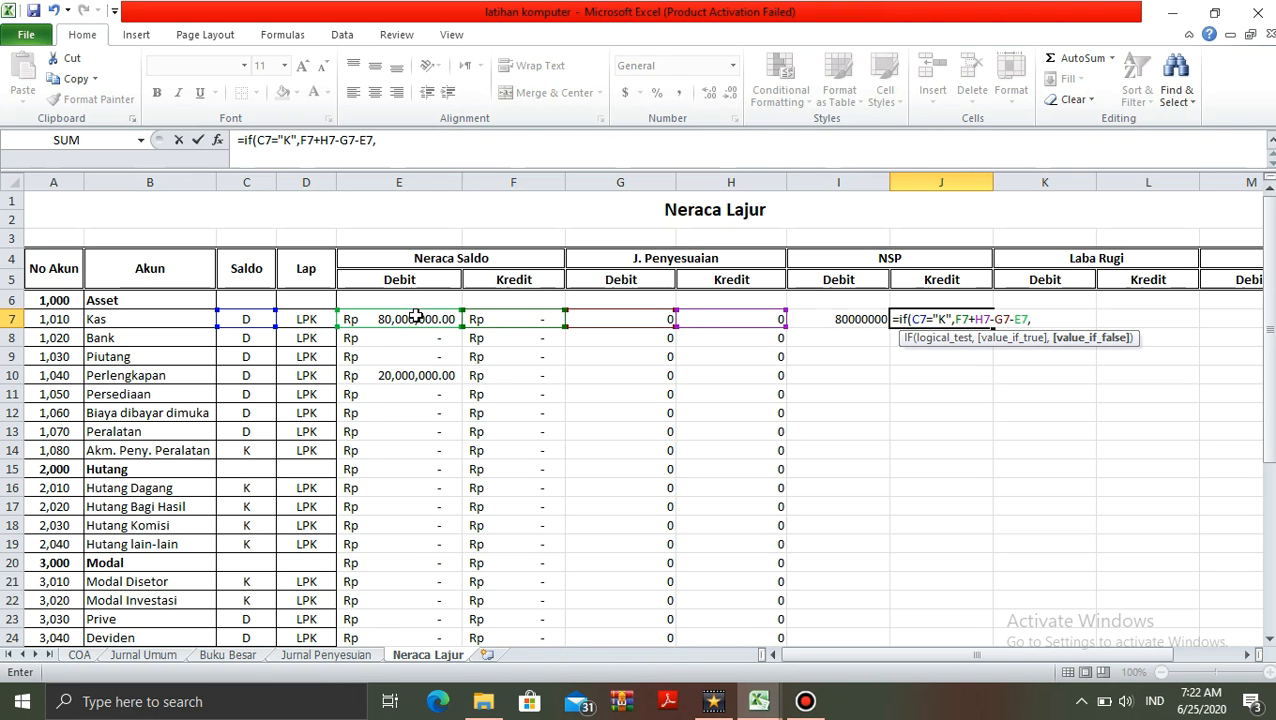
{"action": "type", "text": "0)"}
{"action": "key", "text": "Return"}
{"action": "key", "text": "Up"}
{"action": "key", "text": "Left"}
{"action": "key", "text": "Right"}
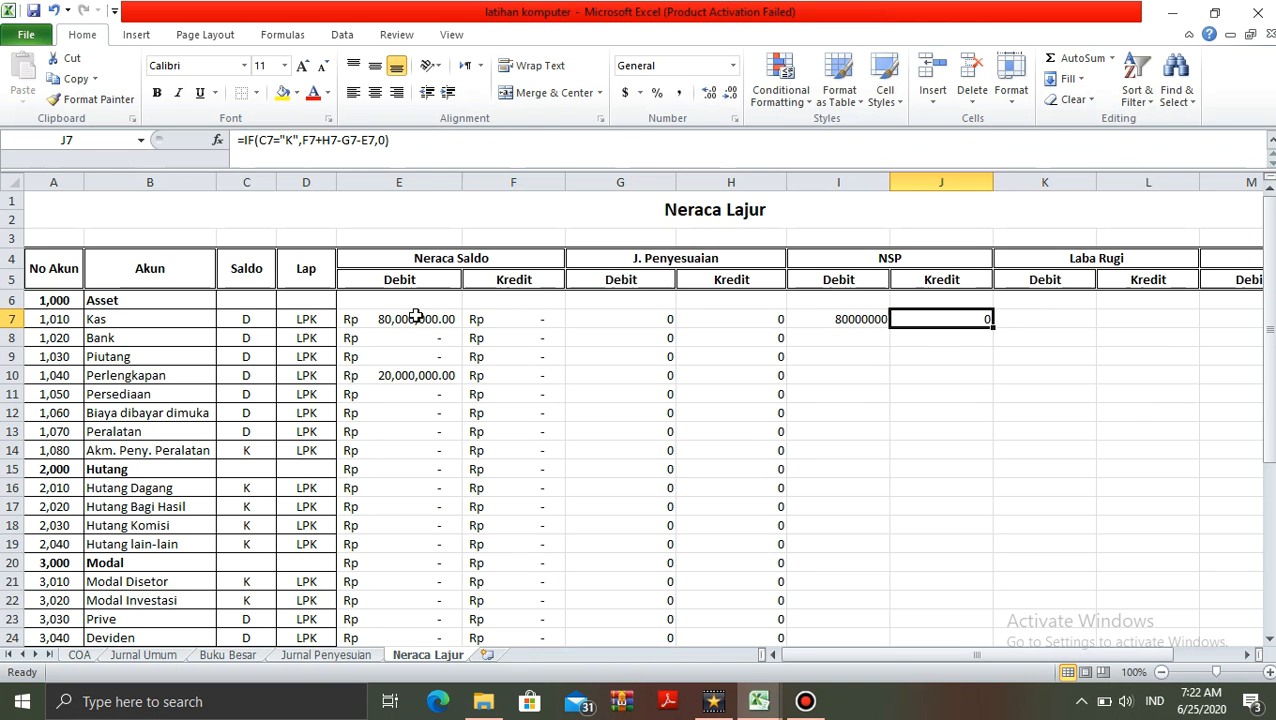
Copy the IF formulas in I7:J7 down the NSP debit and credit columns through row 36
{"action": "key", "text": "Left"}
{"action": "key", "text": "shift+Right"}
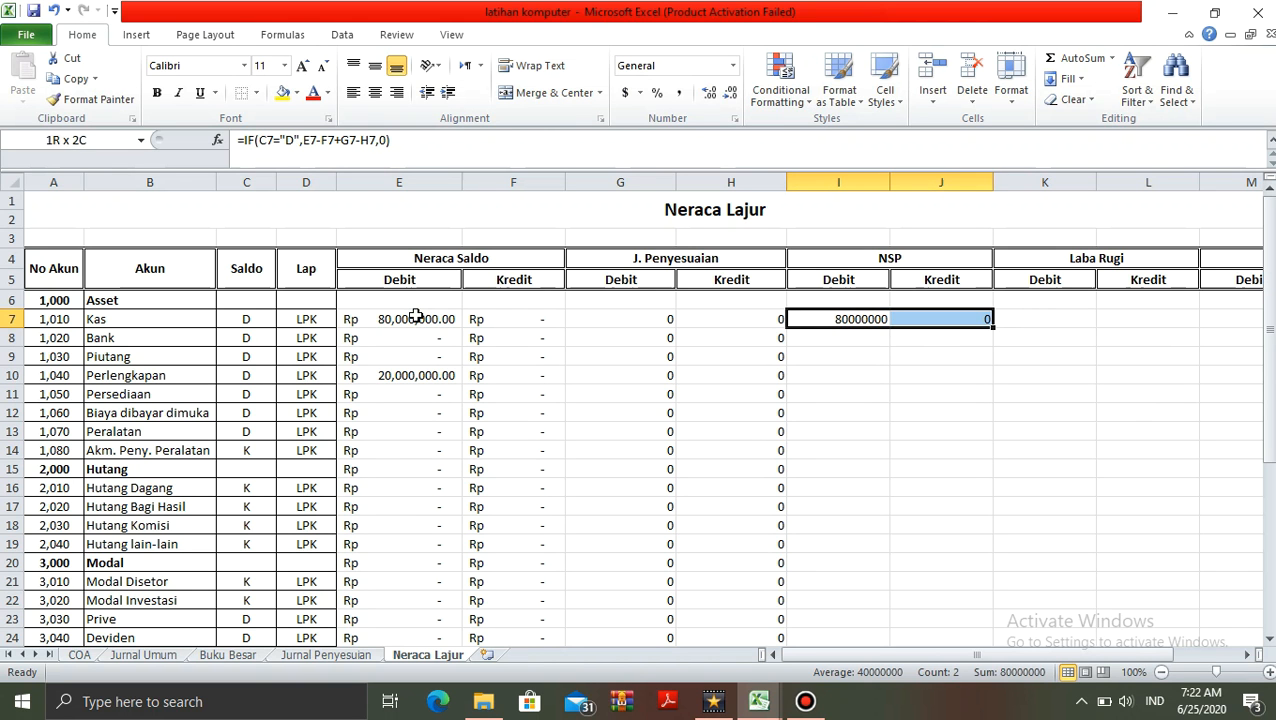
{"action": "key", "text": "ctrl+c"}
{"action": "key", "text": "Down"}
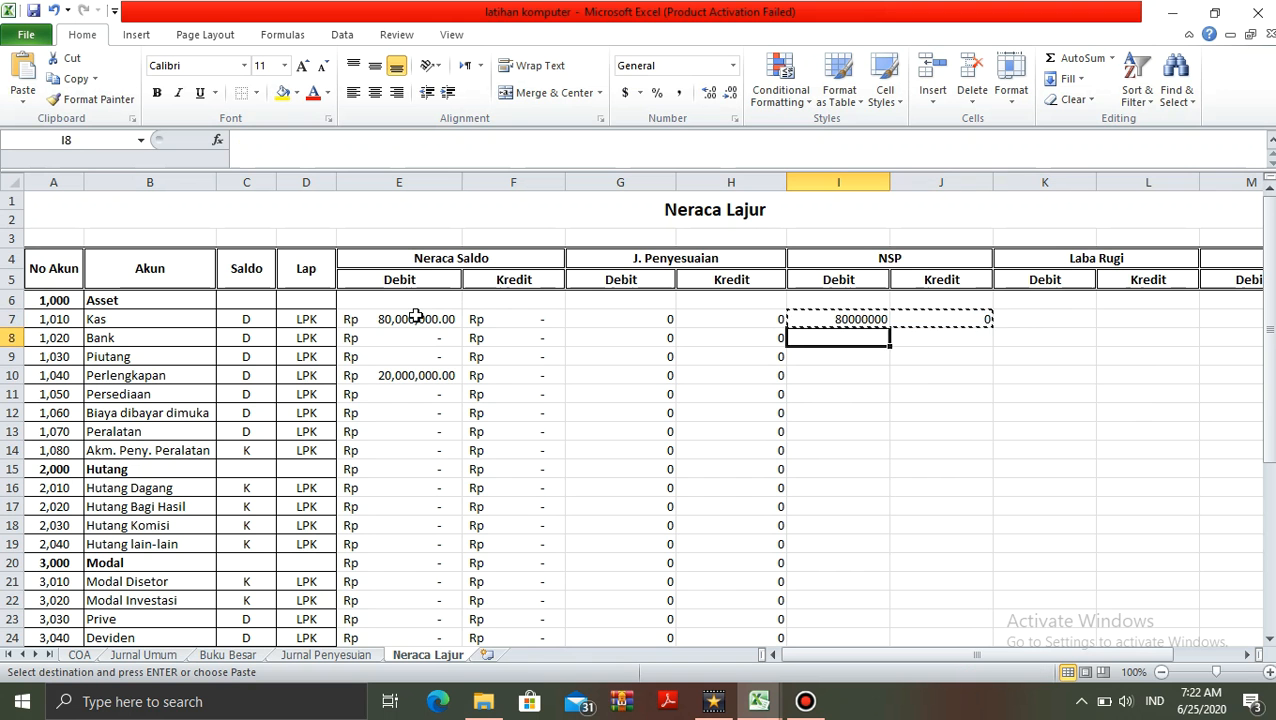
{"action": "key", "text": "shift+Down"}
{"action": "key", "text": "shift+Down"}
{"action": "key", "text": "shift+Down"}
{"action": "key", "text": "shift+Down"}
{"action": "key", "text": "shift+Down"}
{"action": "key", "text": "shift+Down"}
{"action": "key", "text": "shift+Down"}
{"action": "key", "text": "shift+Down"}
{"action": "key", "text": "shift+Down"}
{"action": "key", "text": "shift+Down"}
{"action": "key", "text": "shift+Down"}
{"action": "key", "text": "shift+Down"}
{"action": "key", "text": "shift+Down"}
{"action": "key", "text": "shift+Down"}
{"action": "key", "text": "shift+Down"}
{"action": "key", "text": "shift+Down"}
{"action": "key", "text": "shift+Down"}
{"action": "key", "text": "shift+Down"}
{"action": "key", "text": "shift+Down"}
{"action": "key", "text": "shift+Down"}
{"action": "key", "text": "shift+Down"}
{"action": "key", "text": "shift+Down"}
{"action": "key", "text": "shift+Down"}
{"action": "key", "text": "shift+Down"}
{"action": "key", "text": "shift+Down"}
{"action": "key", "text": "shift+Down"}
{"action": "key", "text": "shift+Down"}
{"action": "key", "text": "shift+Down"}
{"action": "key", "text": "shift+Down"}
{"action": "key", "text": "shift+Down"}
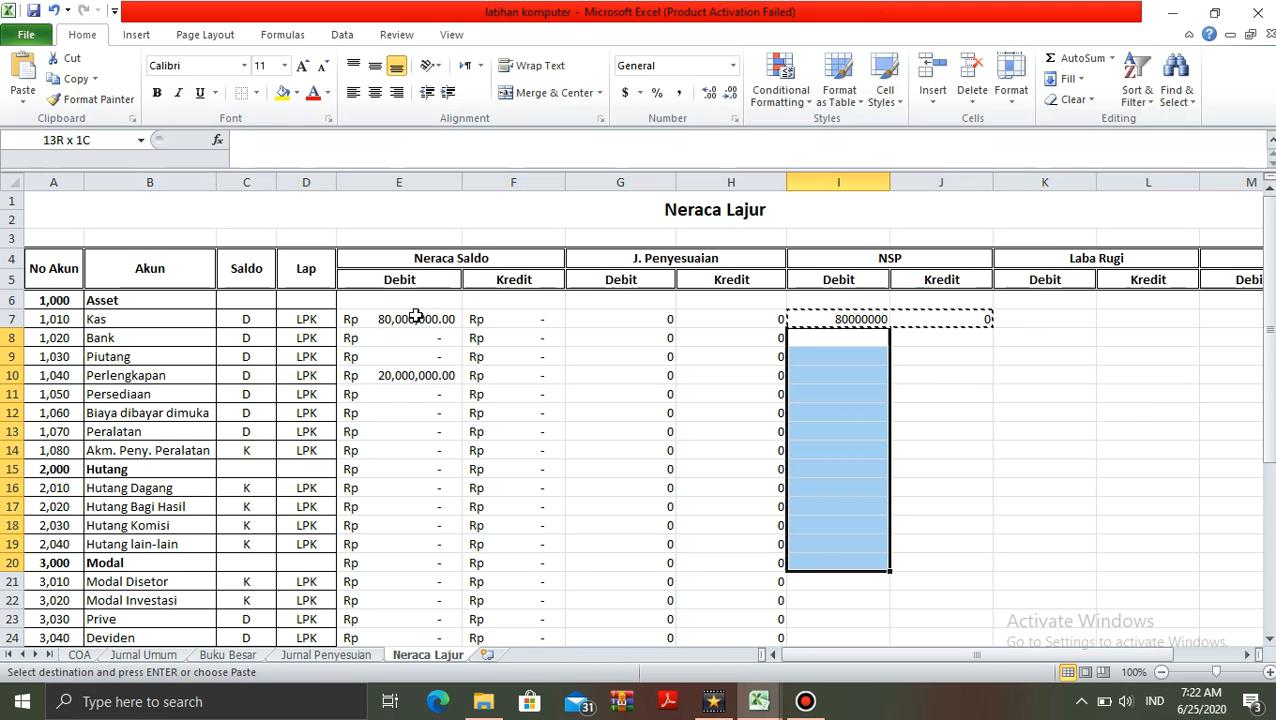
{"action": "key", "text": "shift+Up"}
{"action": "key", "text": "shift+Up"}
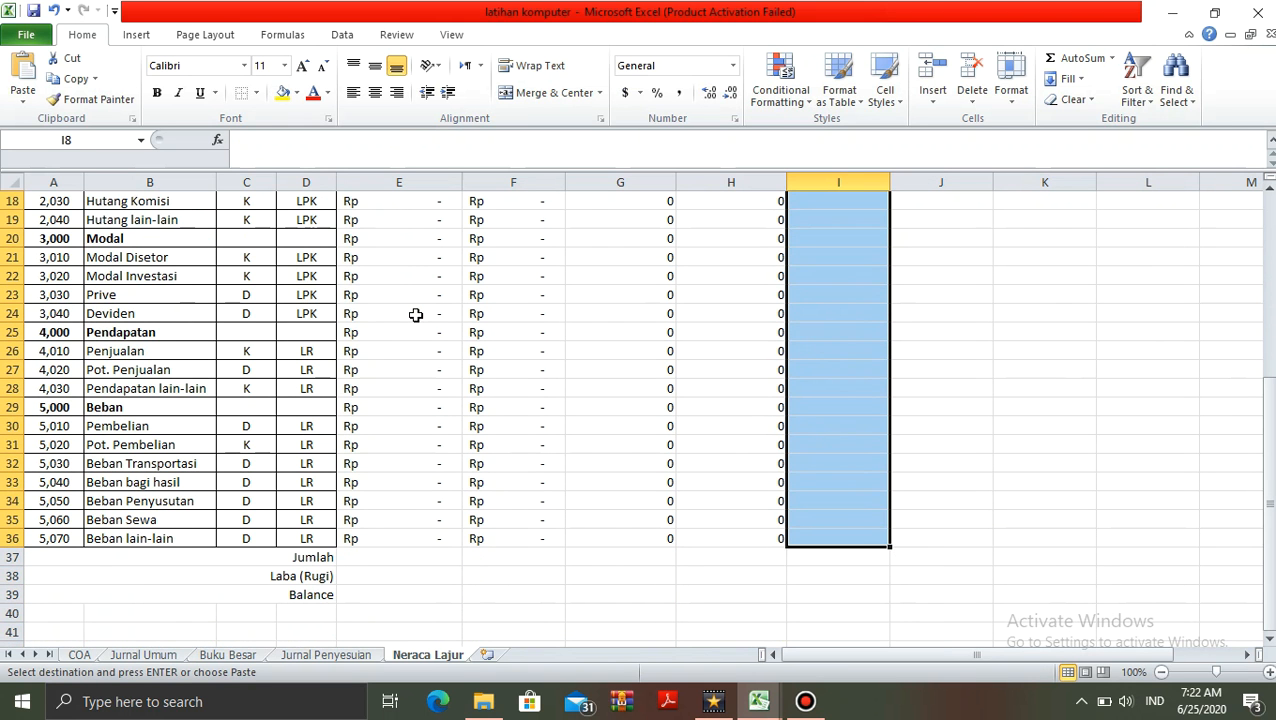
{"action": "key", "text": "ctrl+v"}
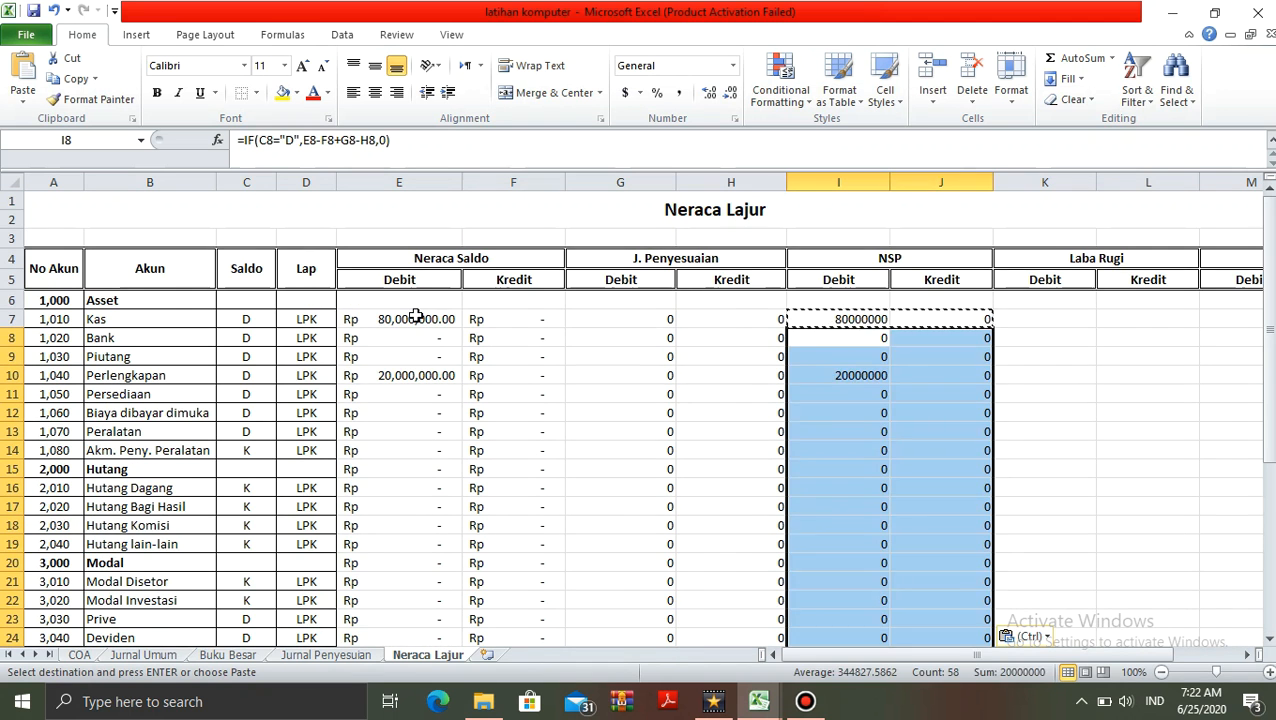
Examine the Neraca Saldo debit column from the Bank row down to the Akm. Peny. Peralatan row
{"action": "key", "text": "Left"}
{"action": "key", "text": "Left"}
{"action": "key", "text": "Left"}
{"action": "key", "text": "Left"}
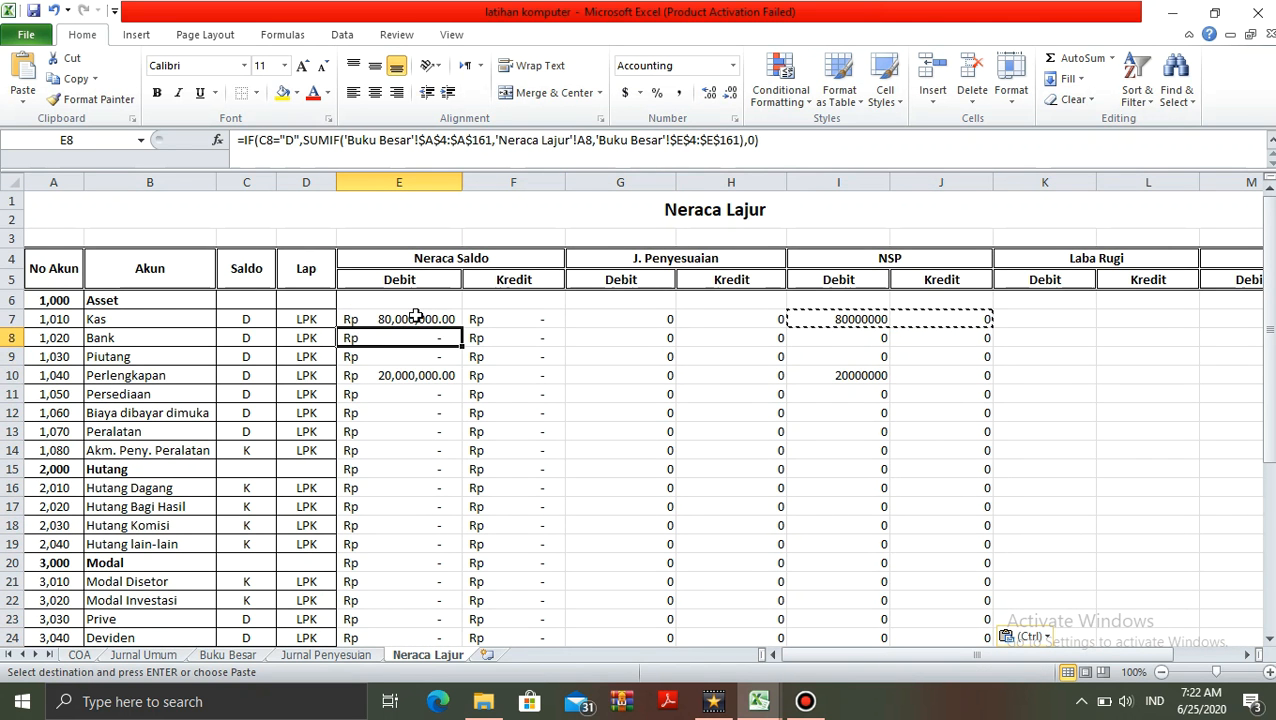
{"action": "key", "text": "Down"}
{"action": "key", "text": "Down"}
{"action": "key", "text": "Down"}
{"action": "key", "text": "Down"}
{"action": "key", "text": "Down"}
{"action": "key", "text": "Down"}
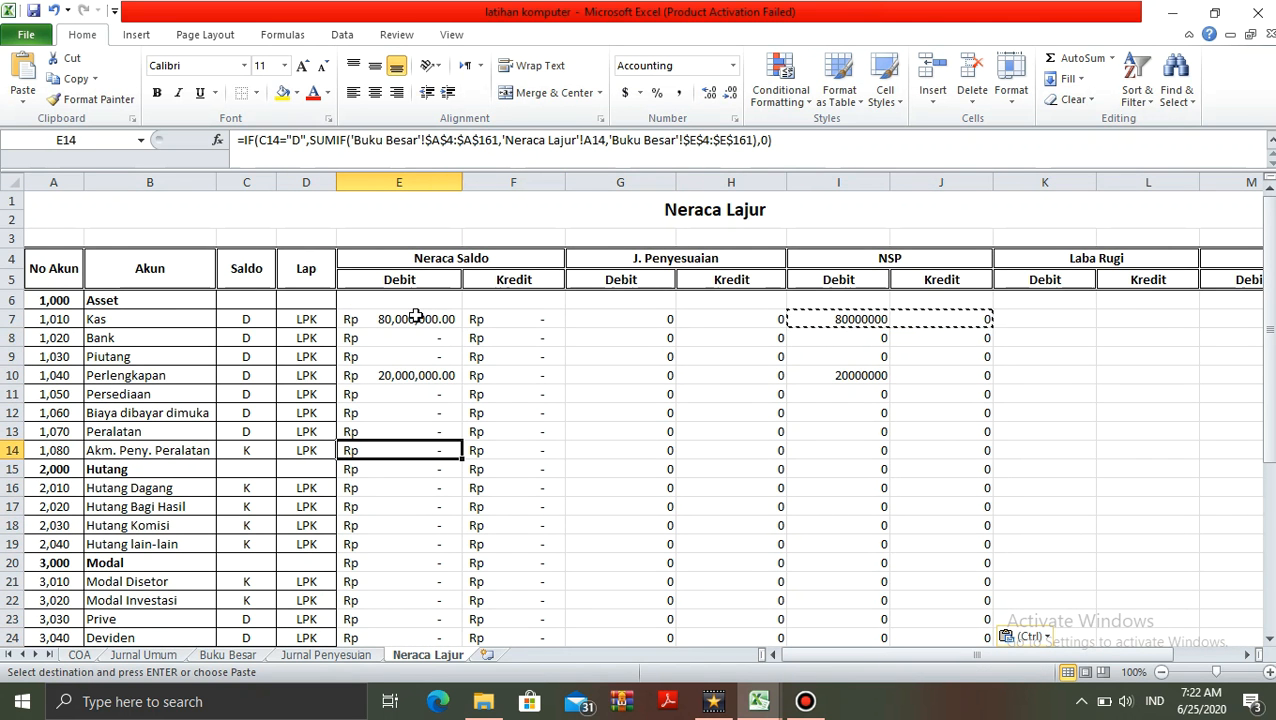
Enter 10000 as the credit amount for Akm. Peny. Peralatan in cell F7 of the Jurnal Penyesuaian sheet
{"action": "left_click", "coordinate": [326, 654]}
{"action": "key", "text": "Up"}
{"action": "key", "text": "Up"}
{"action": "key", "text": "Up"}
{"action": "key", "text": "Up"}
{"action": "key", "text": "Up"}
{"action": "key", "text": "Up"}
{"action": "key", "text": "Up"}
{"action": "key", "text": "Left"}
{"action": "key", "text": "Right"}
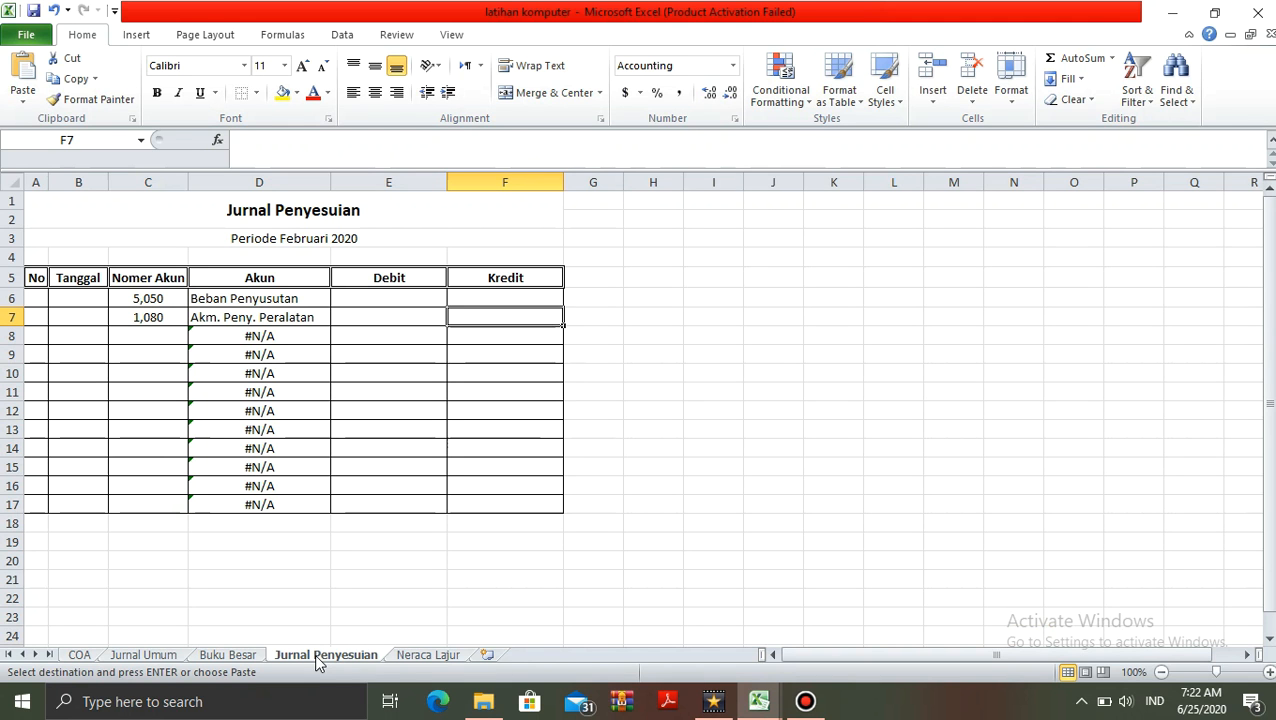
{"action": "type", "text": "10000"}
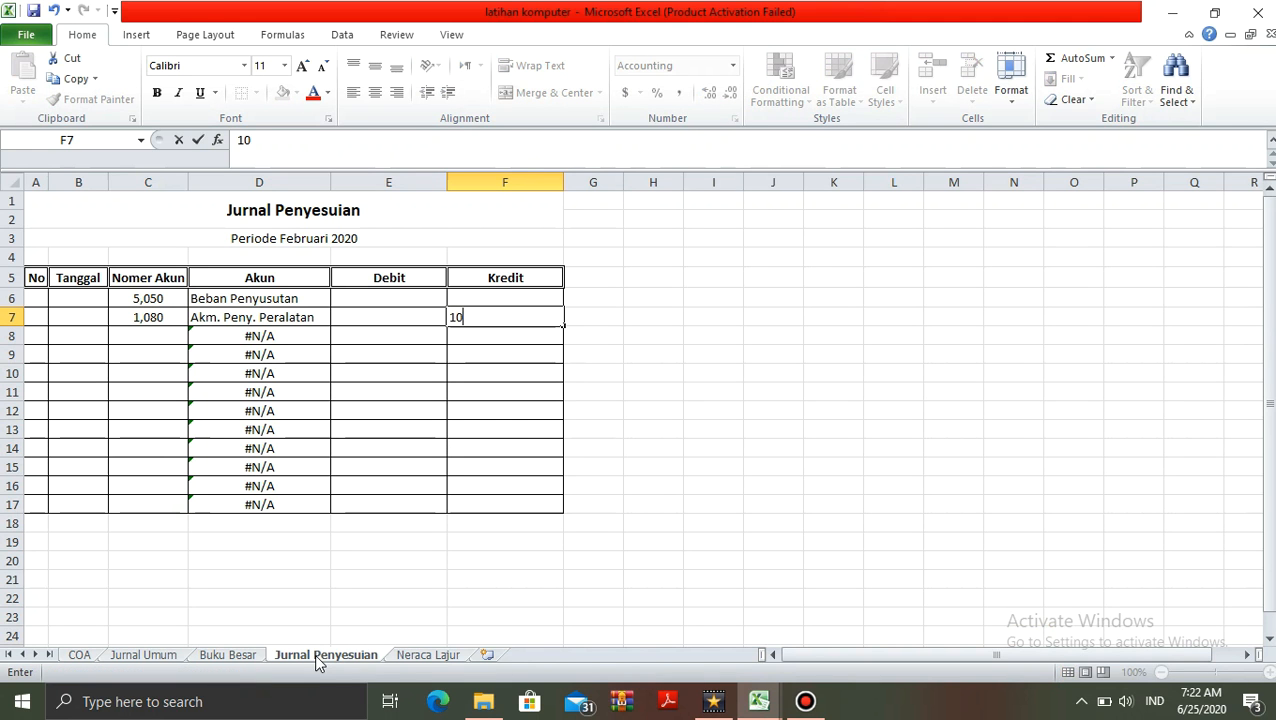
{"action": "key", "text": "Return"}
Enter 10000 as the debit amount for Beban Penyusutan in cell E6
{"action": "key", "text": "Up"}
{"action": "key", "text": "Up"}
{"action": "key", "text": "Left"}
{"action": "type", "text": "10000"}
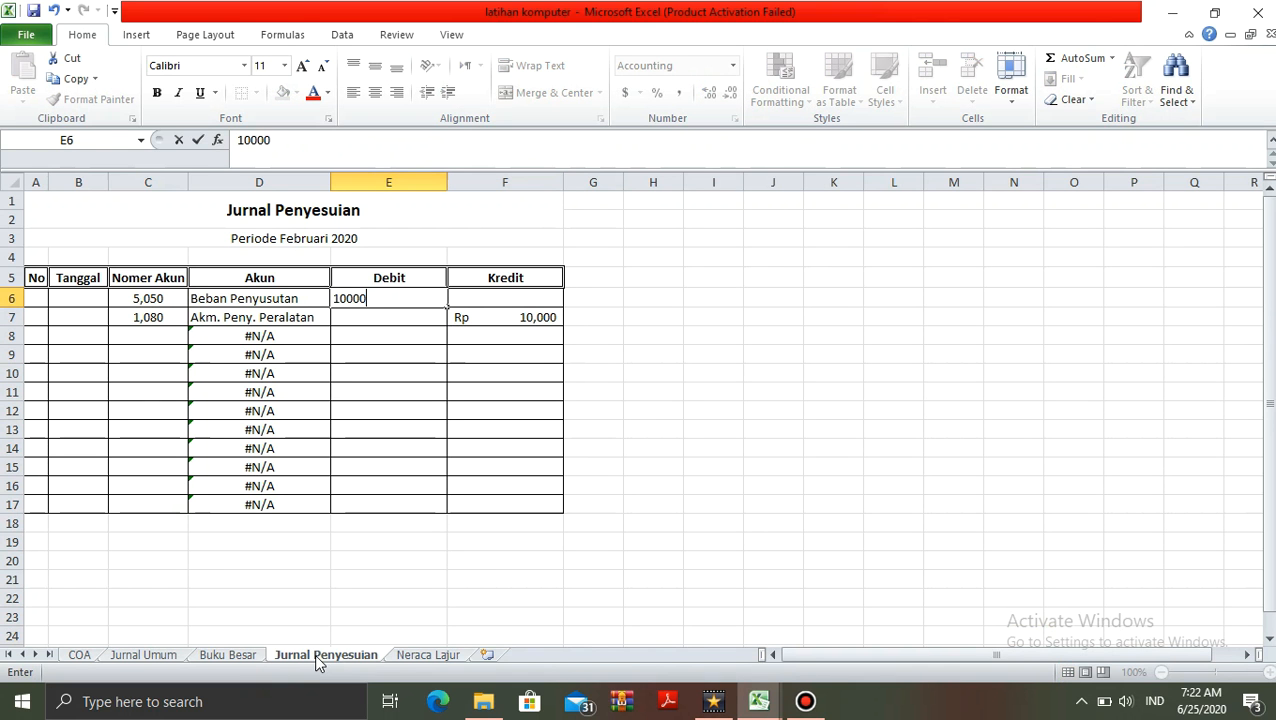
{"action": "key", "text": "Return"}
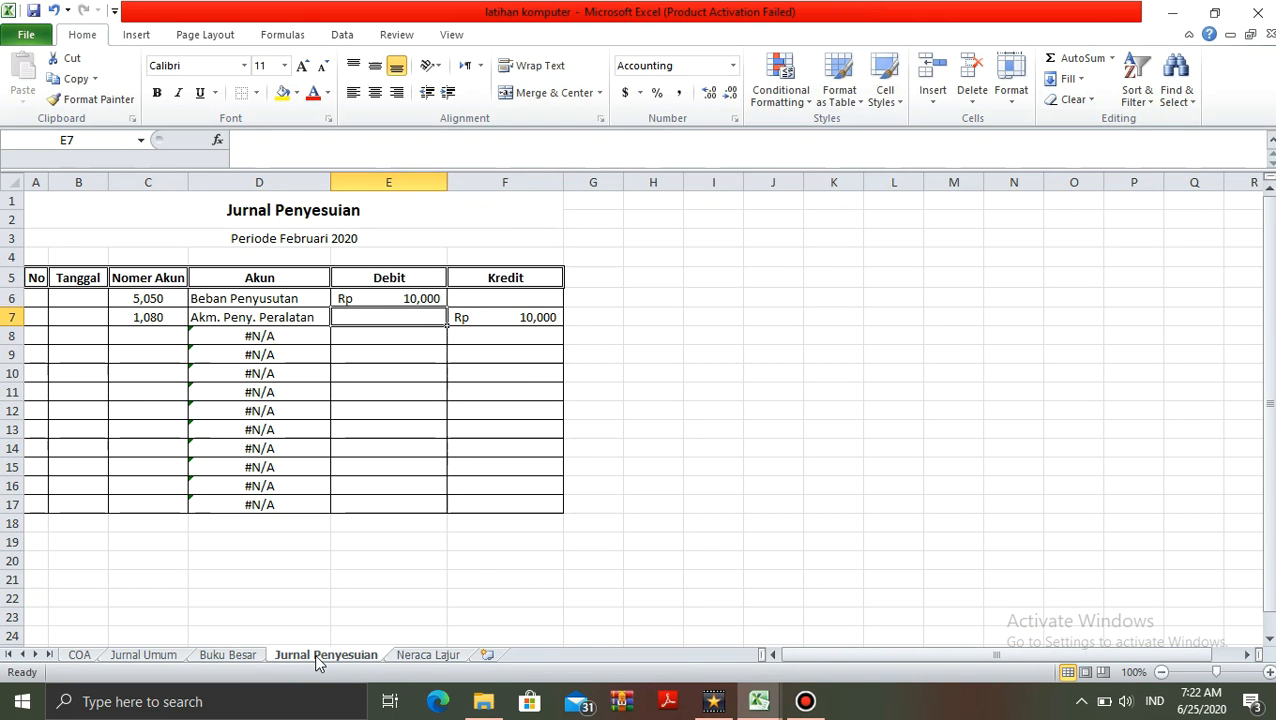
Check the adjustment and NSP amounts of the Akm. Peny. Peralatan row in the Neraca Lajur sheet
{"action": "left_click", "coordinate": [425, 654]}
{"action": "key", "text": "Down"}
{"action": "key", "text": "Right"}
{"action": "key", "text": "Right"}
{"action": "key", "text": "Right"}
{"action": "key", "text": "Up"}
{"action": "key", "text": "Right"}
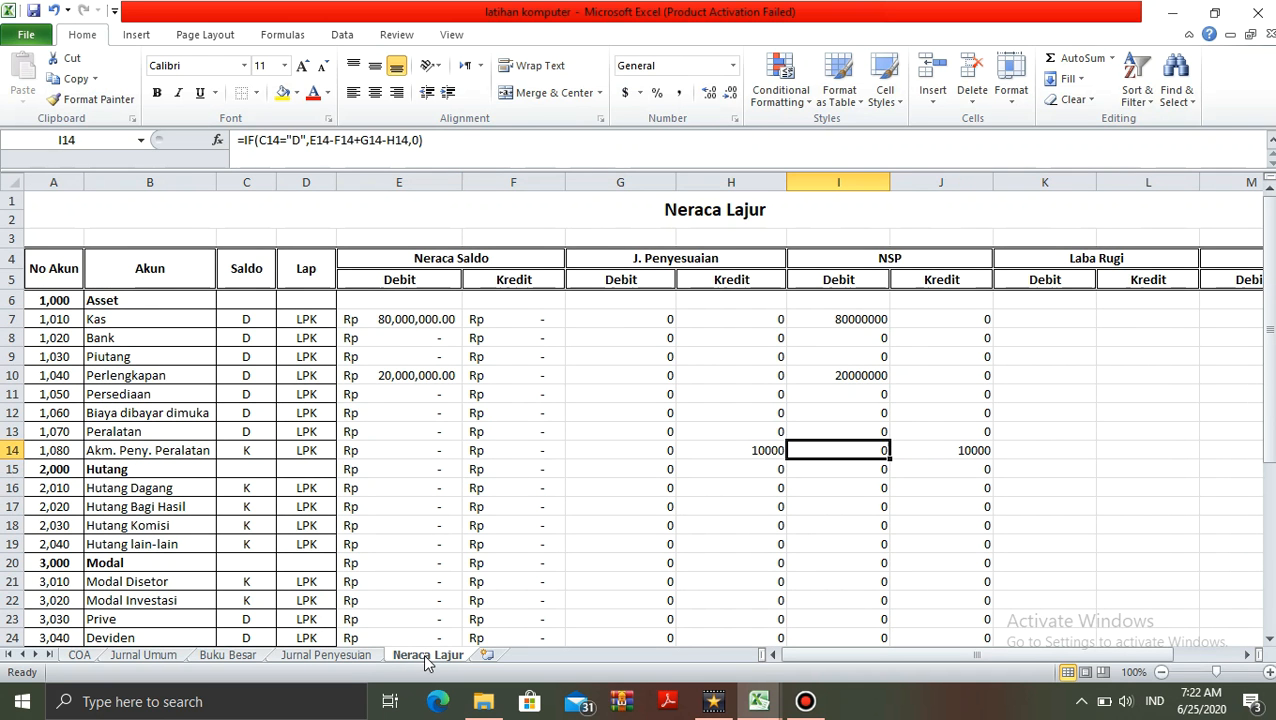
{"action": "key", "text": "Right"}
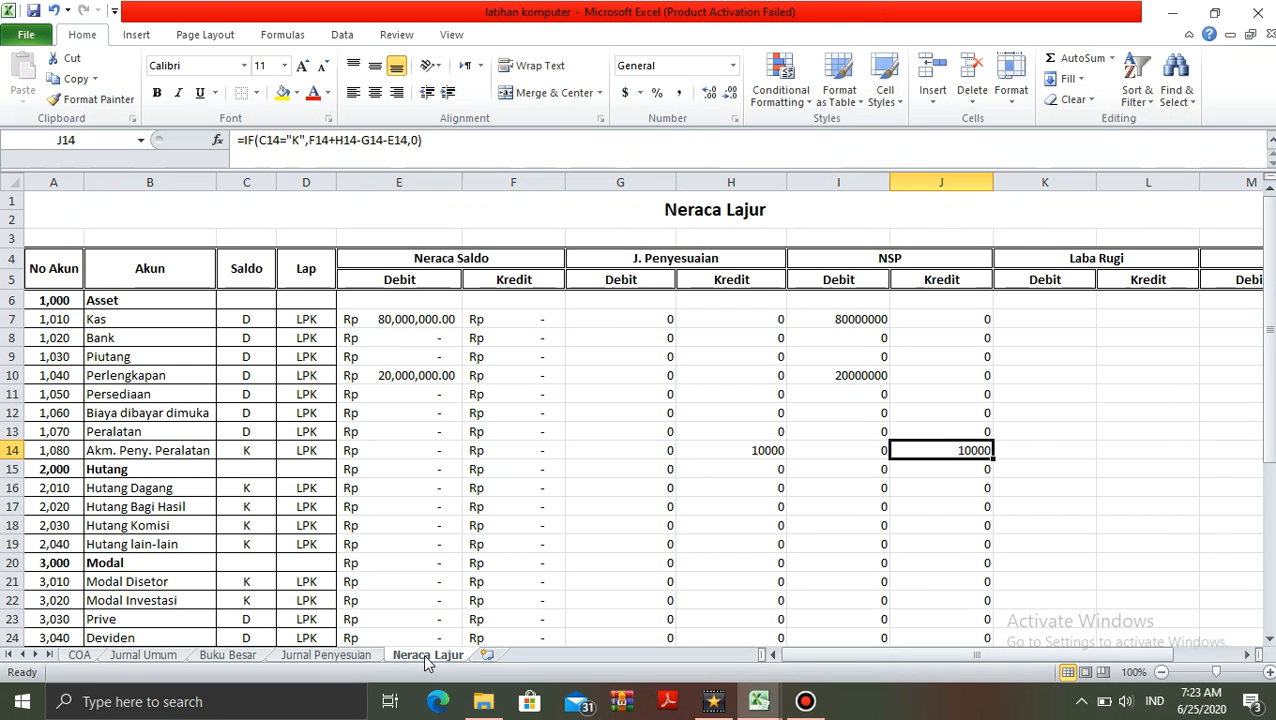
Begin an IF formula in the Laba Rugi debit cell K7 that tests whether D7 equals "LR"
{"action": "key", "text": "Up"}
{"action": "key", "text": "Up"}
{"action": "key", "text": "Up"}
{"action": "key", "text": "Up"}
{"action": "key", "text": "Up"}
{"action": "key", "text": "Up"}
{"action": "key", "text": "Up"}
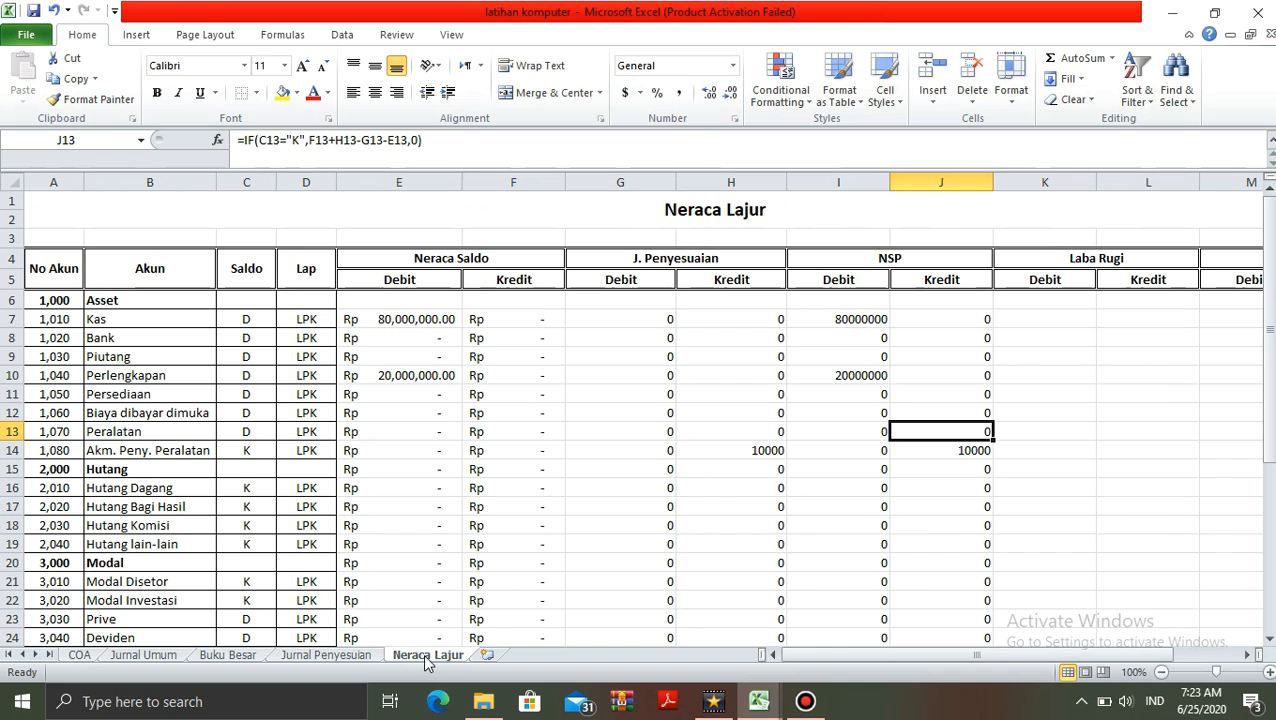
{"action": "key", "text": "Right"}
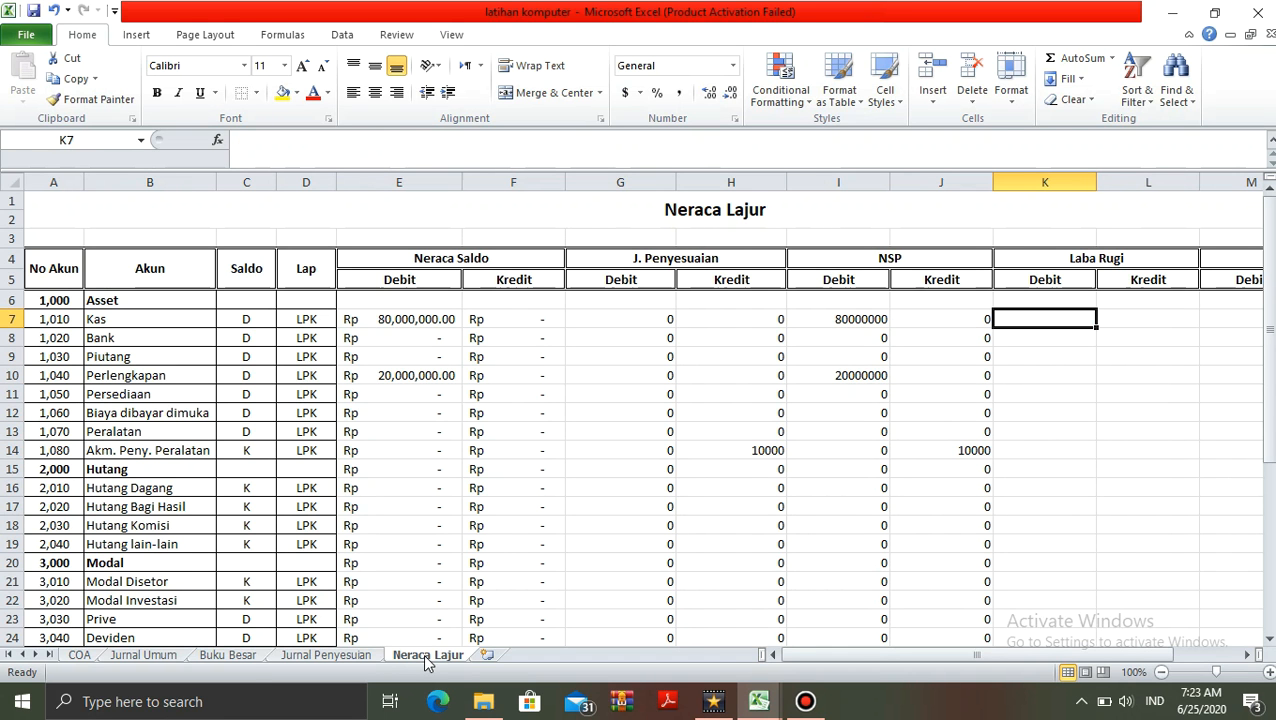
{"action": "type", "text": "=i"}
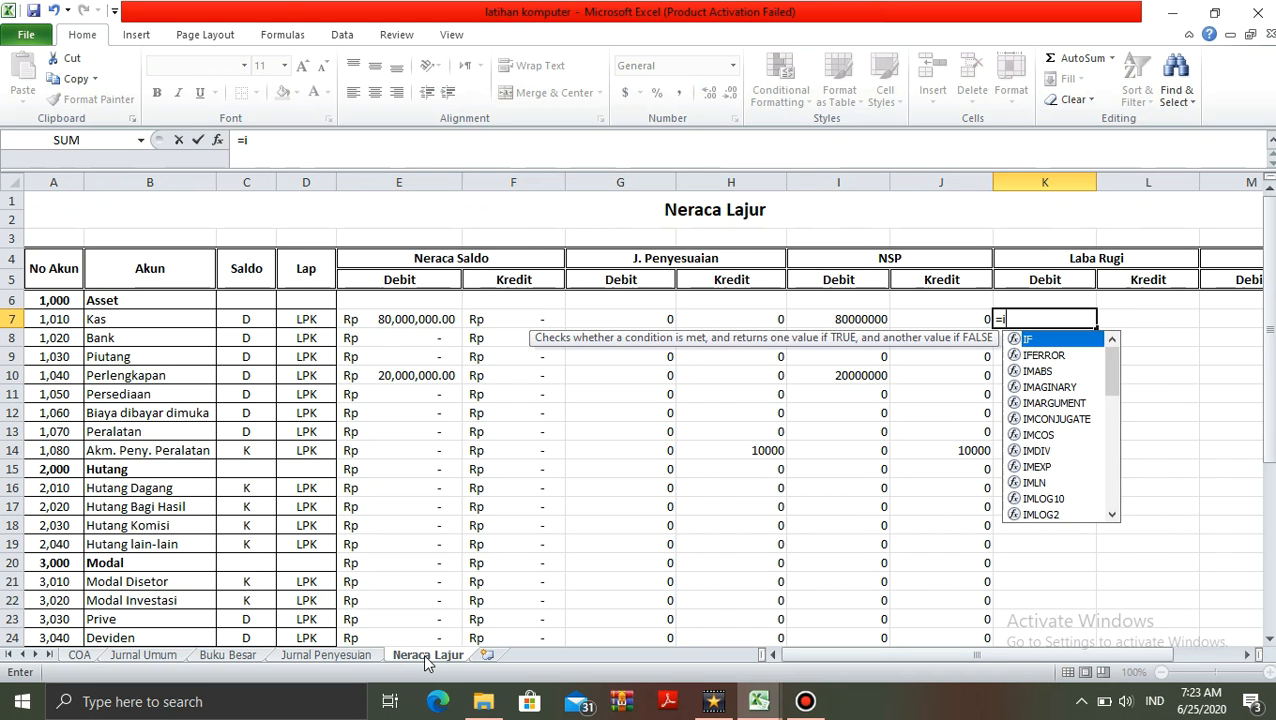
{"action": "type", "text": "f("}
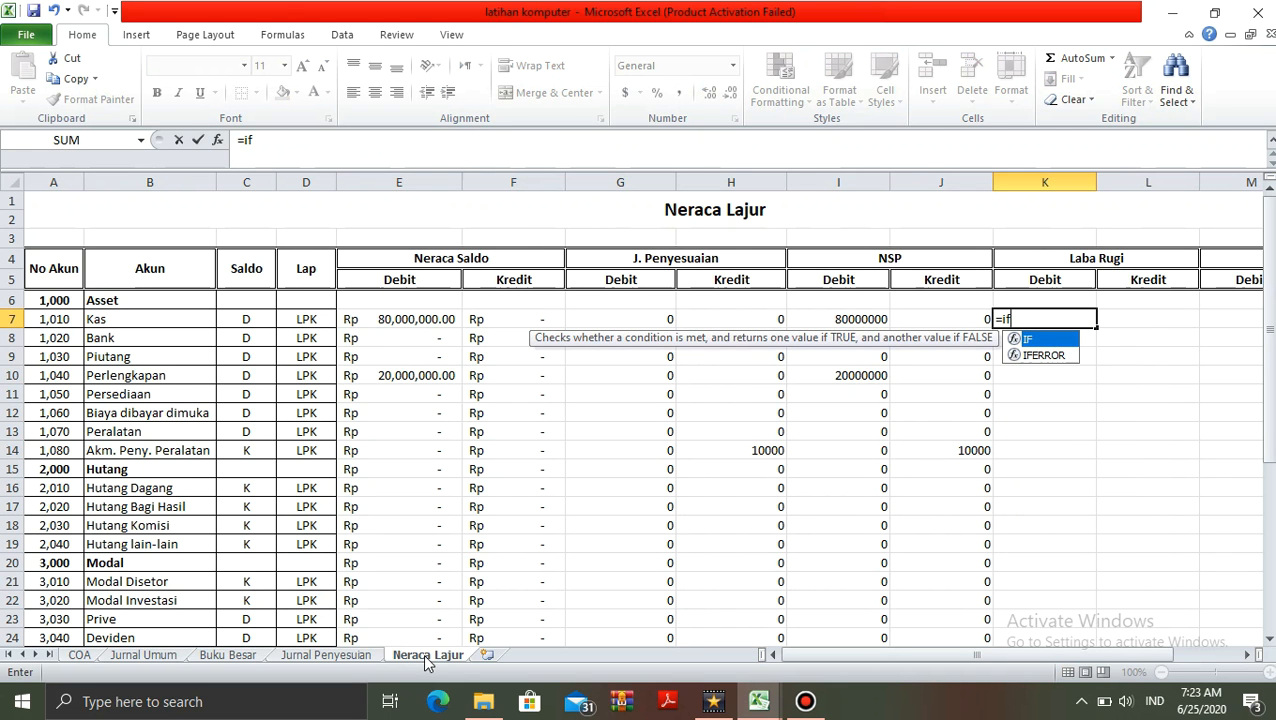
{"action": "key", "text": "Left"}
{"action": "key", "text": "Left"}
{"action": "key", "text": "Left"}
{"action": "key", "text": "Left"}
{"action": "key", "text": "Left"}
{"action": "key", "text": "Left"}
{"action": "key", "text": "Left"}
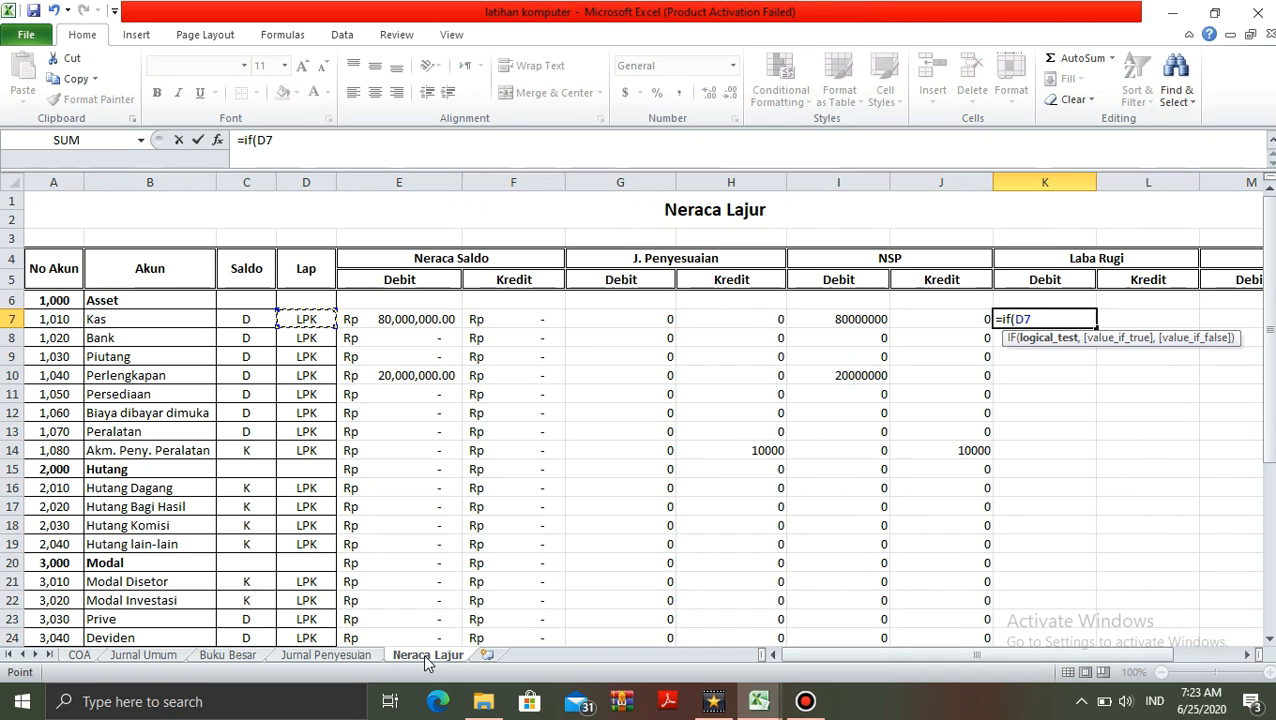
{"action": "type", "text": "=\"LR\","}
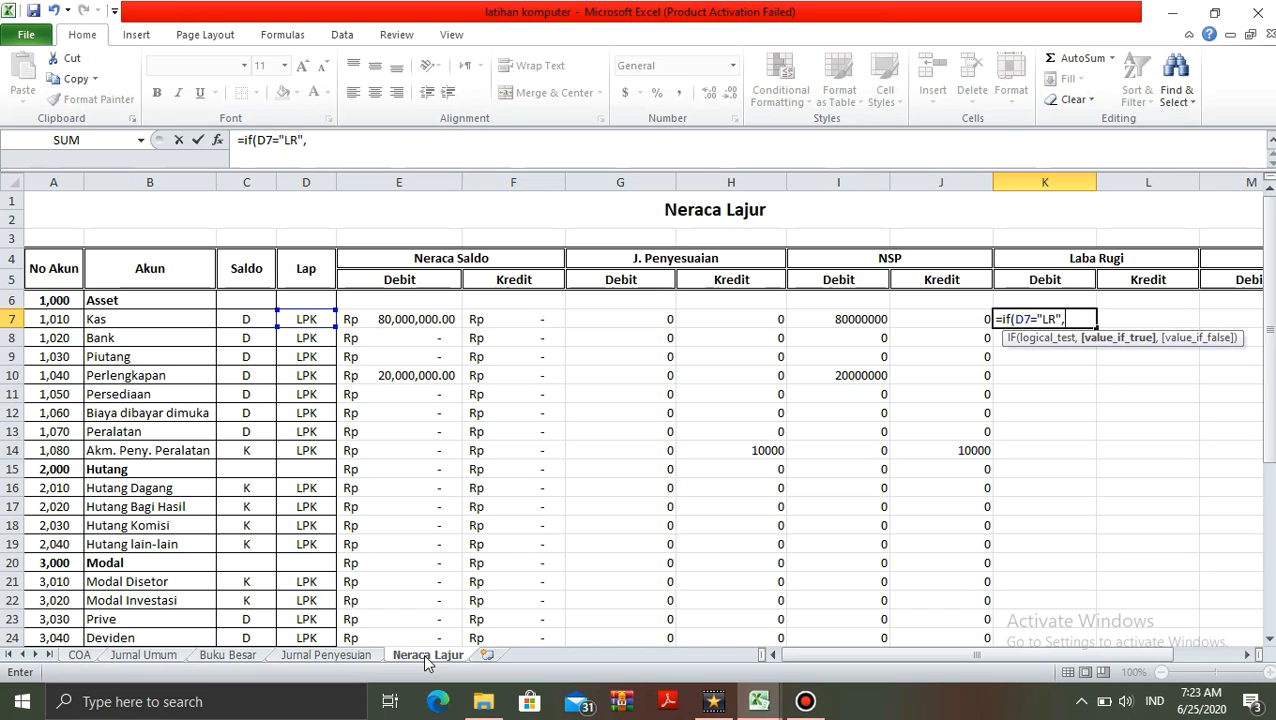
Complete the K7 IF formula with I7 as the true value and 0 as the false value
{"action": "key", "text": "Left"}
{"action": "key", "text": "Left"}
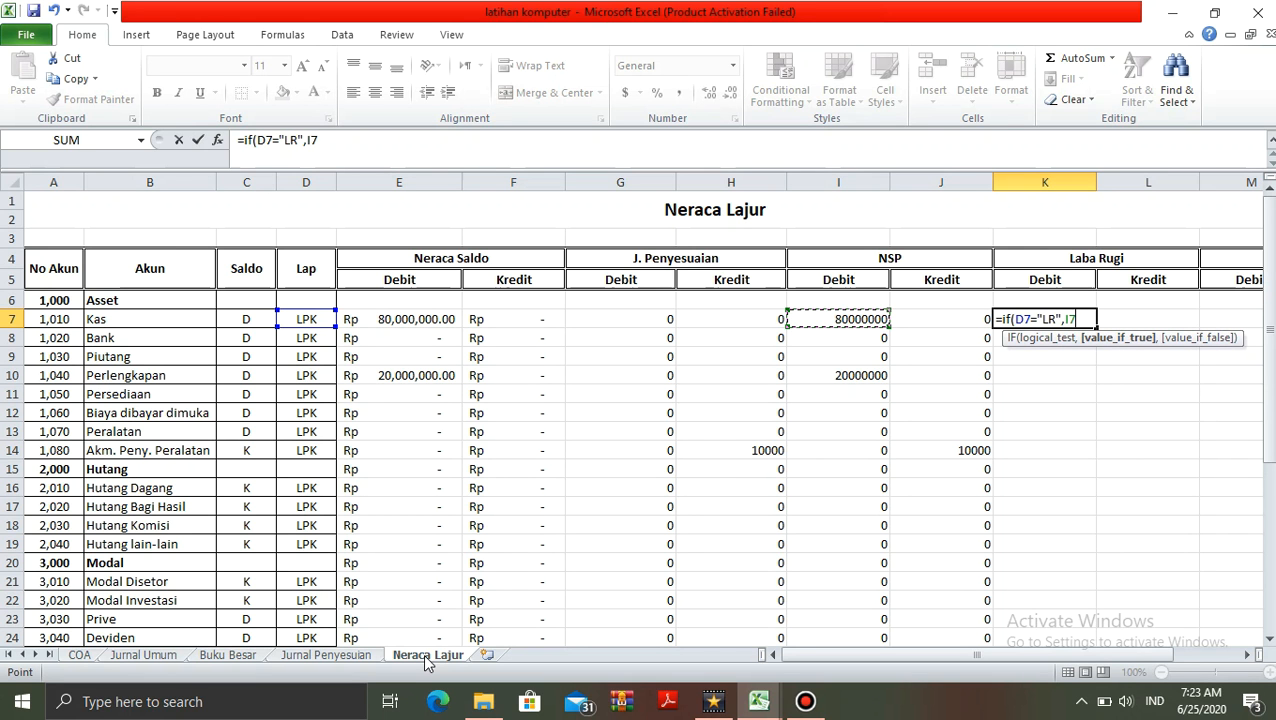
{"action": "type", "text": ","}
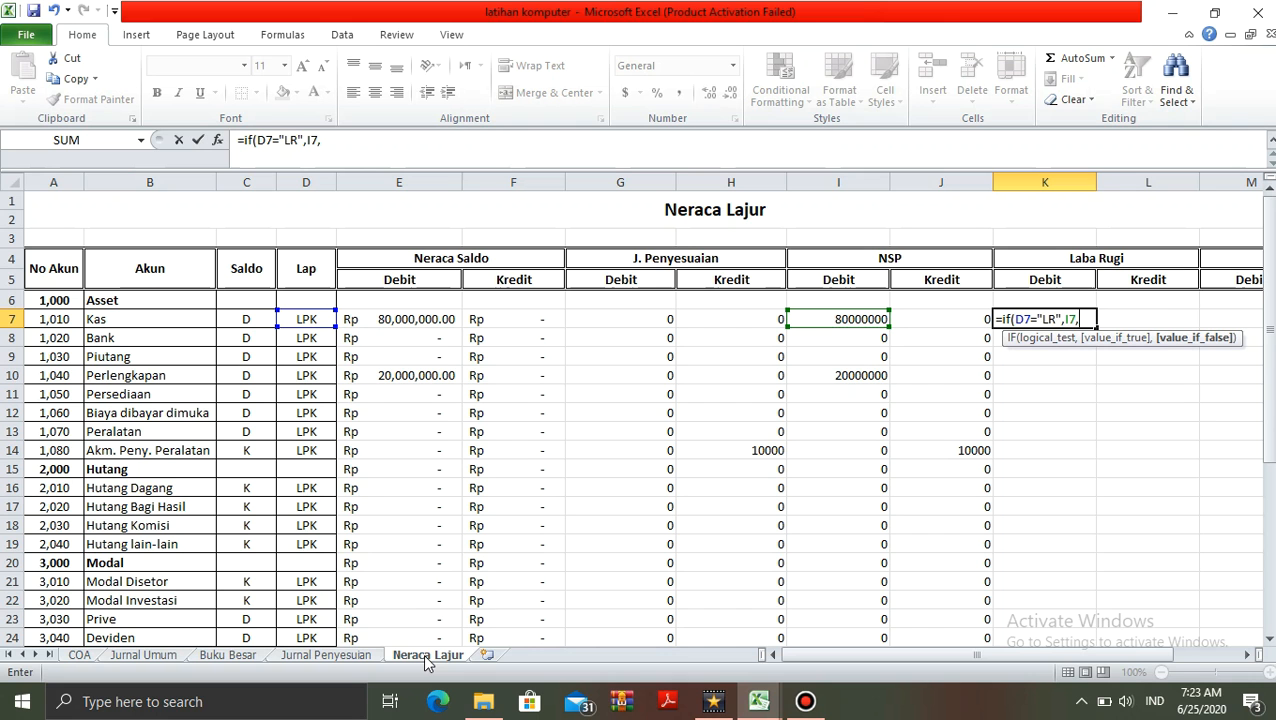
{"action": "type", "text": "0)"}
{"action": "key", "text": "Return"}
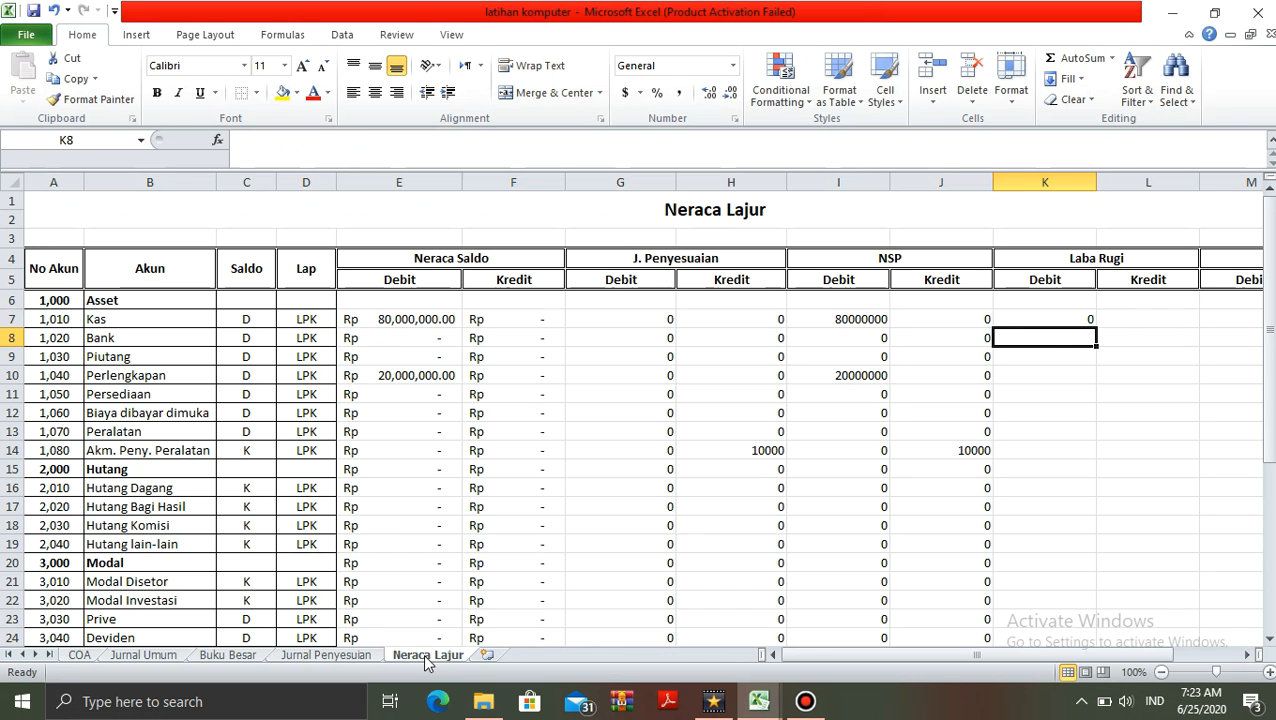
{"action": "key", "text": "Up"}
{"action": "key", "text": "Right"}
{"action": "key", "text": "Right"}
{"action": "key", "text": "Left"}
{"action": "key", "text": "Left"}
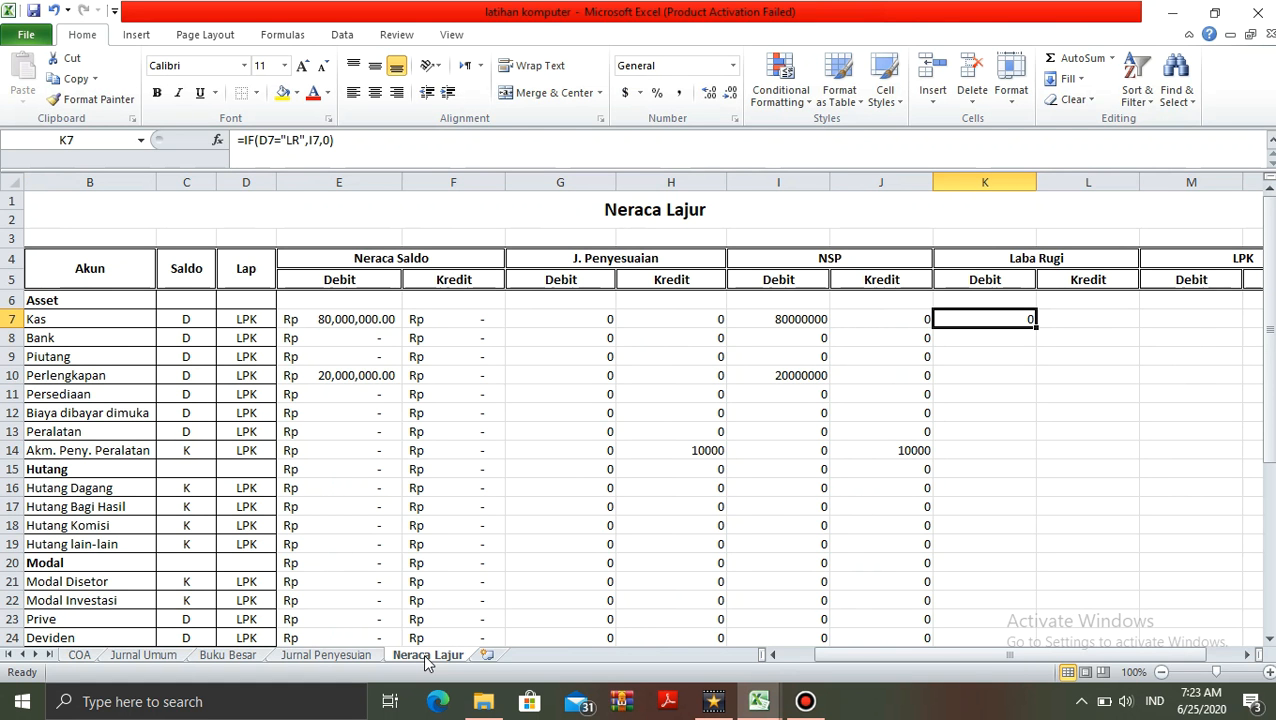
Enter the formula =IF(D7="LR",J7,0) in the Laba Rugi credit cell L7 of the Kas row
{"action": "left_click", "coordinate": [455, 155]}
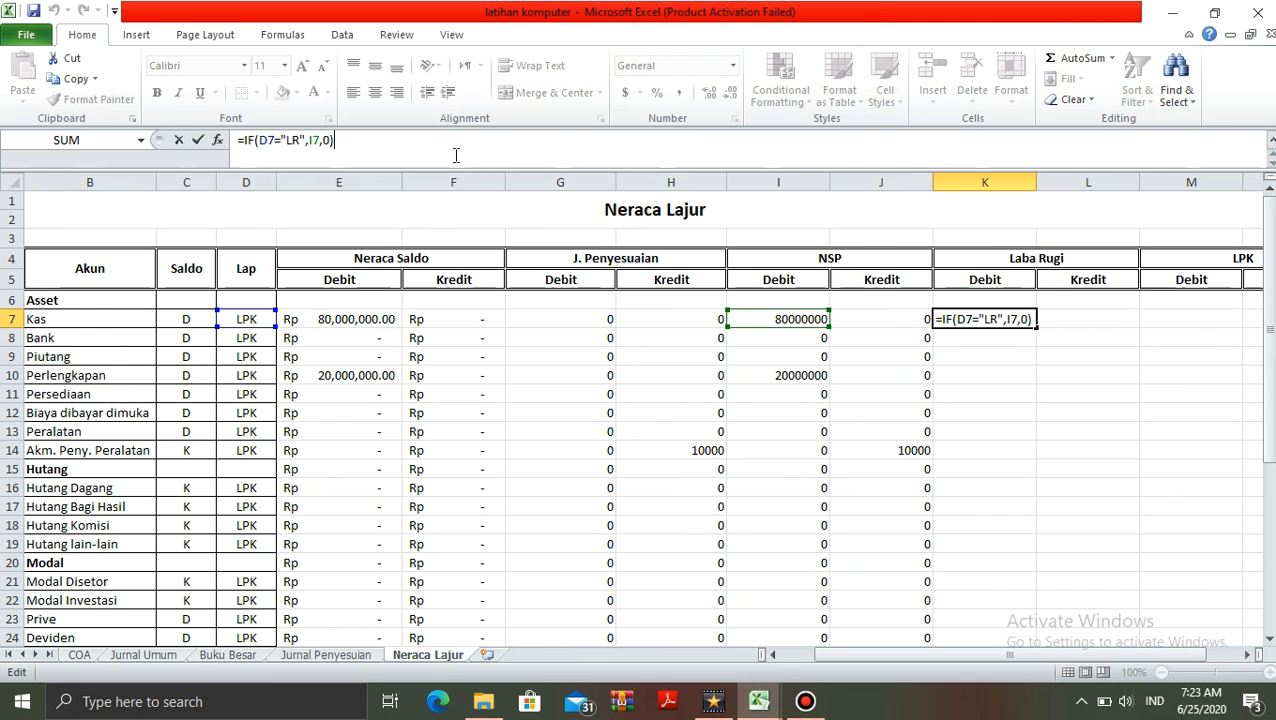
{"action": "key", "text": "Tab"}
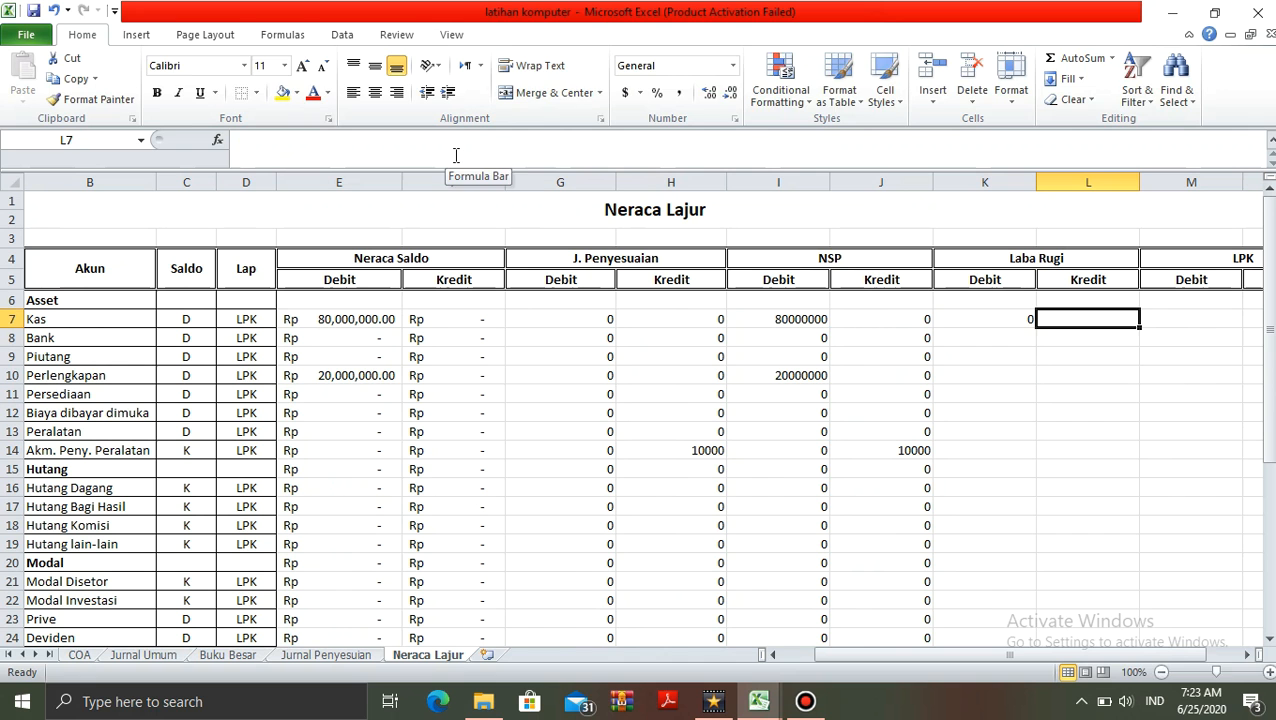
{"action": "type", "text": "="}
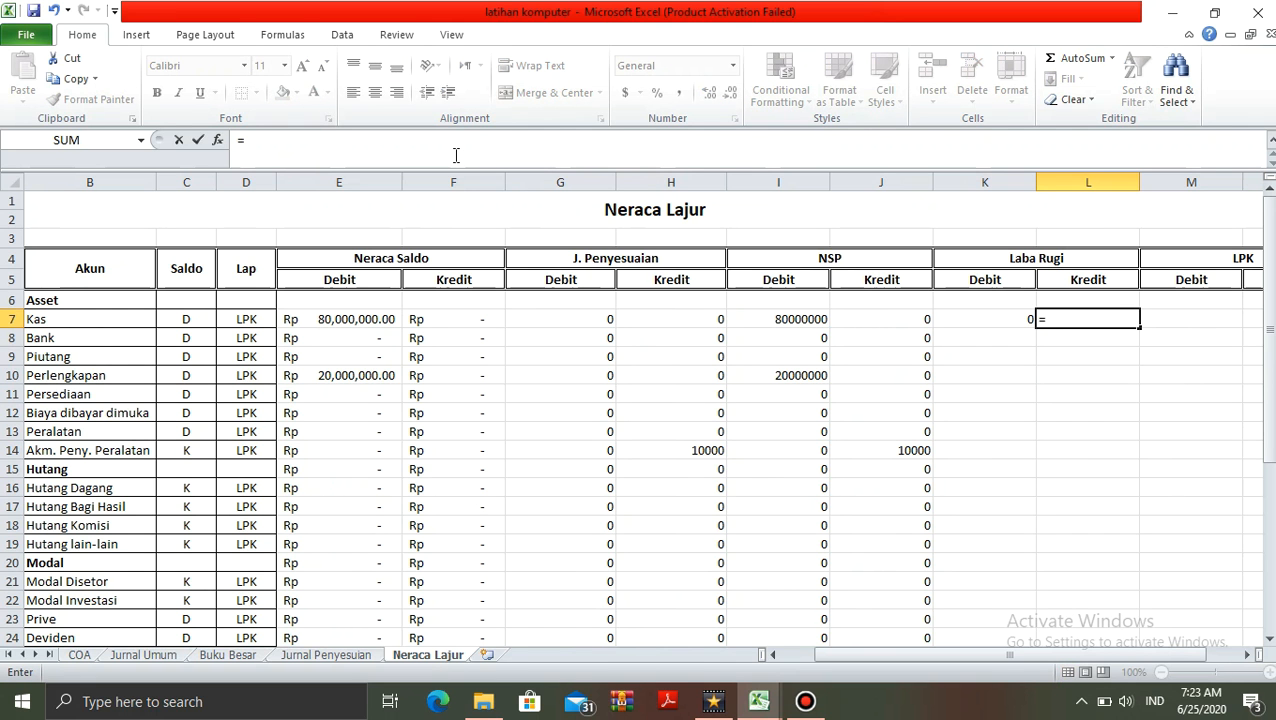
{"action": "type", "text": "If"}
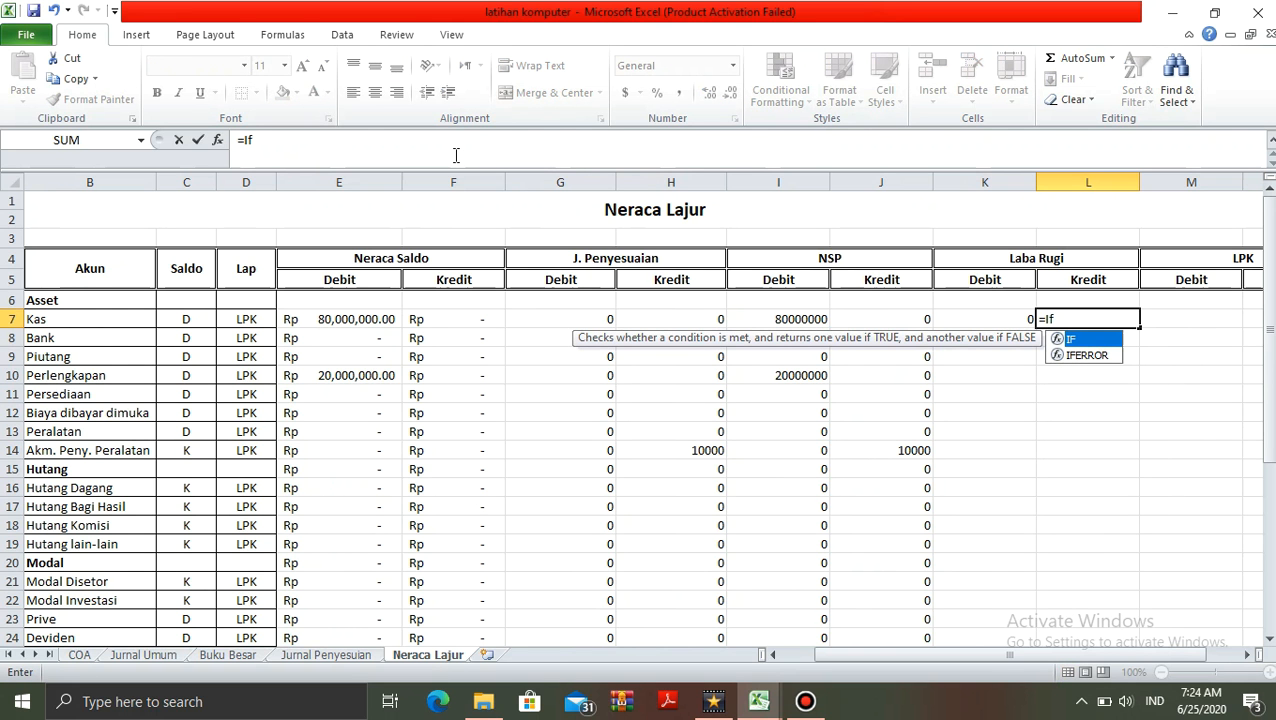
{"action": "type", "text": "("}
{"action": "key", "text": "Left"}
{"action": "key", "text": "Left"}
{"action": "key", "text": "Left"}
{"action": "key", "text": "Left"}
{"action": "key", "text": "Left"}
{"action": "key", "text": "Left"}
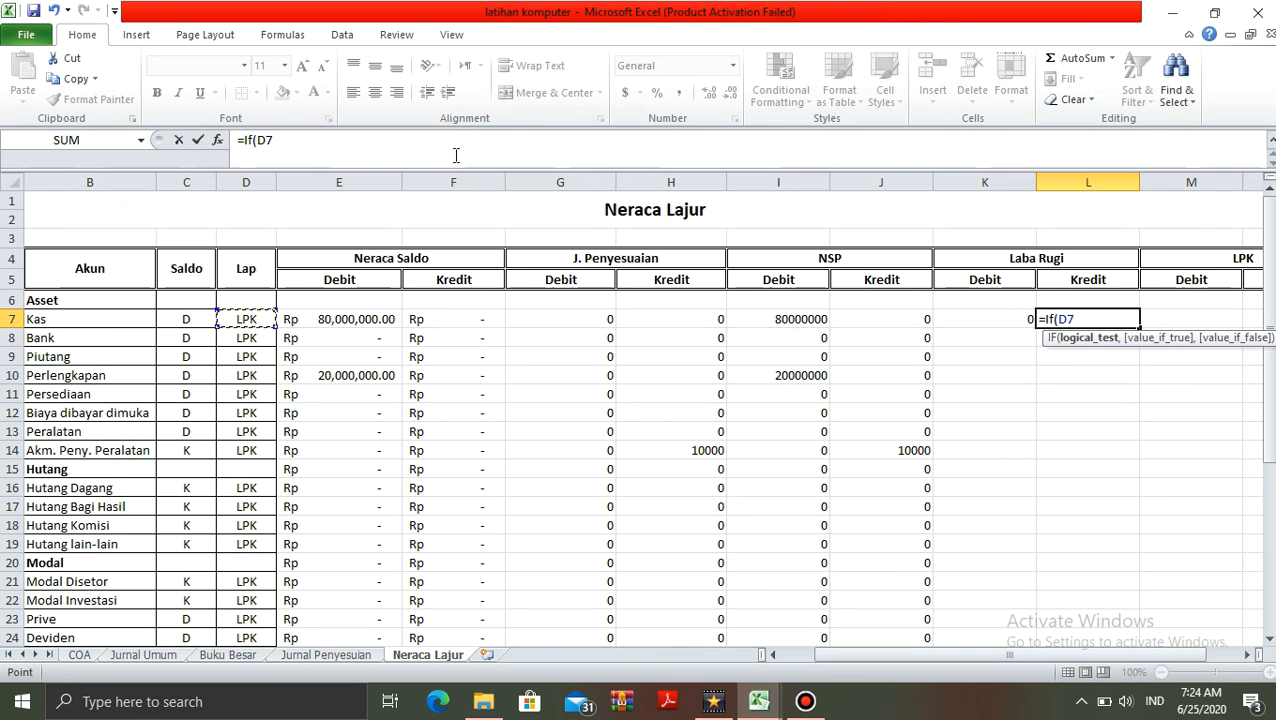
{"action": "type", "text": "=\"LR\","}
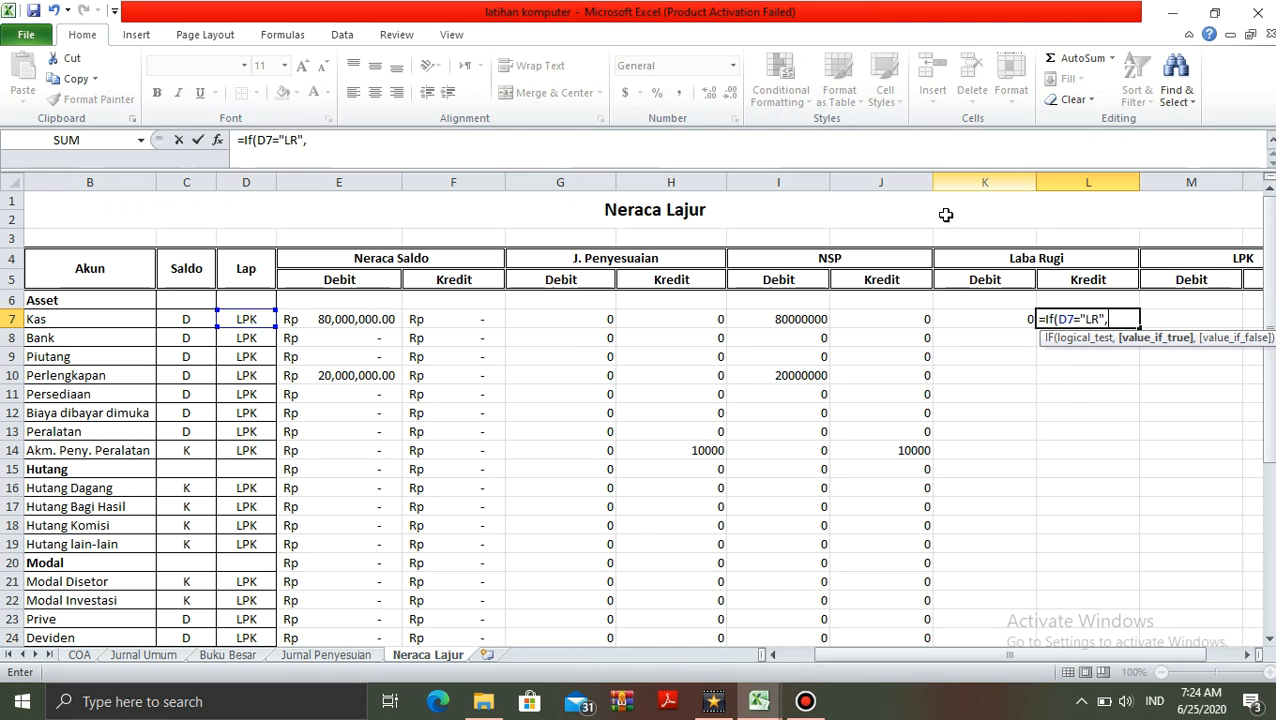
{"action": "left_click", "coordinate": [872, 325]}
{"action": "type", "text": ",0)"}
{"action": "key", "text": "Return"}
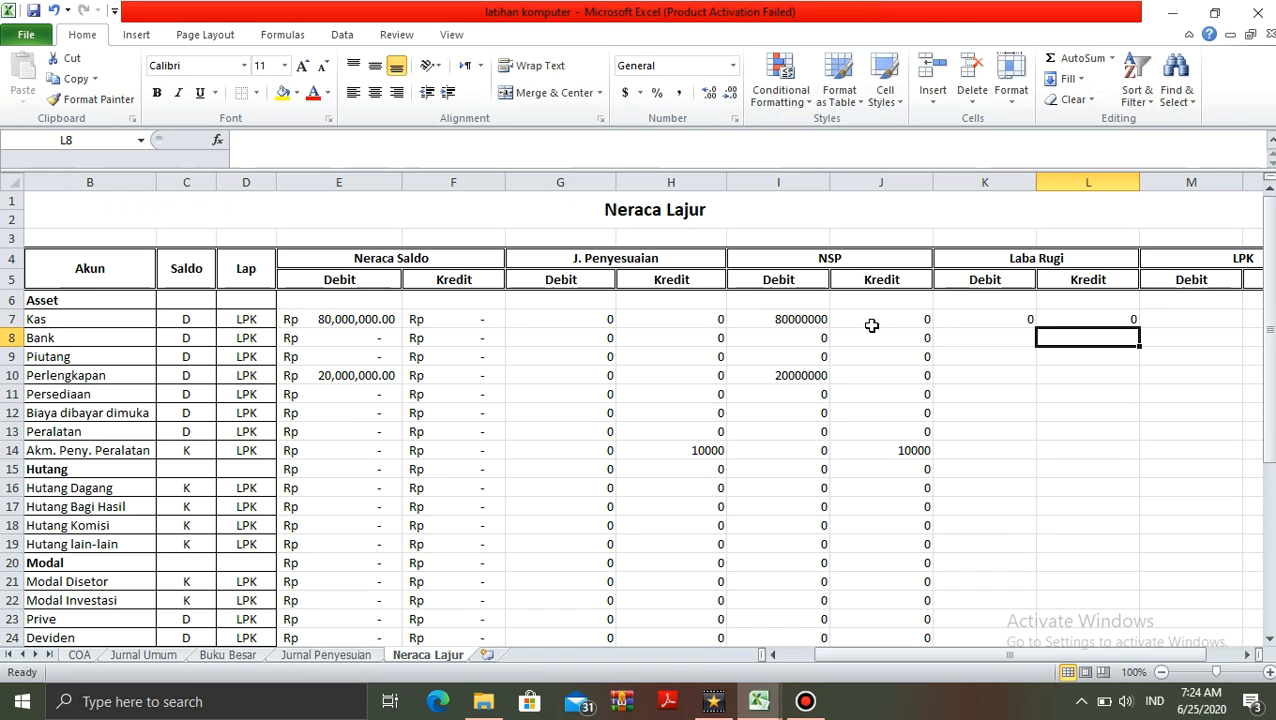
Copy the Laba Rugi formulas in K7:L7 down to rows 8 through 36
{"action": "key", "text": "Up"}
{"action": "key", "text": "Left"}
{"action": "key", "text": "shift+Right"}
{"action": "key", "text": "ctrl+c"}
{"action": "key", "text": "Down"}
{"action": "key", "text": "shift+Down"}
{"action": "key", "text": "shift+Down"}
{"action": "key", "text": "shift+Down"}
{"action": "key", "text": "shift+Down"}
{"action": "key", "text": "shift+Down"}
{"action": "key", "text": "shift+Down"}
{"action": "key", "text": "shift+Down"}
{"action": "key", "text": "shift+Down"}
{"action": "key", "text": "shift+Down"}
{"action": "key", "text": "shift+Down"}
{"action": "key", "text": "shift+Down"}
{"action": "key", "text": "shift+Down"}
{"action": "key", "text": "shift+Down"}
{"action": "key", "text": "shift+Down"}
{"action": "key", "text": "shift+Down"}
{"action": "key", "text": "shift+Down"}
{"action": "key", "text": "shift+Down"}
{"action": "key", "text": "shift+Down"}
{"action": "key", "text": "shift+Down"}
{"action": "key", "text": "shift+Down"}
{"action": "key", "text": "shift+Down"}
{"action": "key", "text": "shift+Down"}
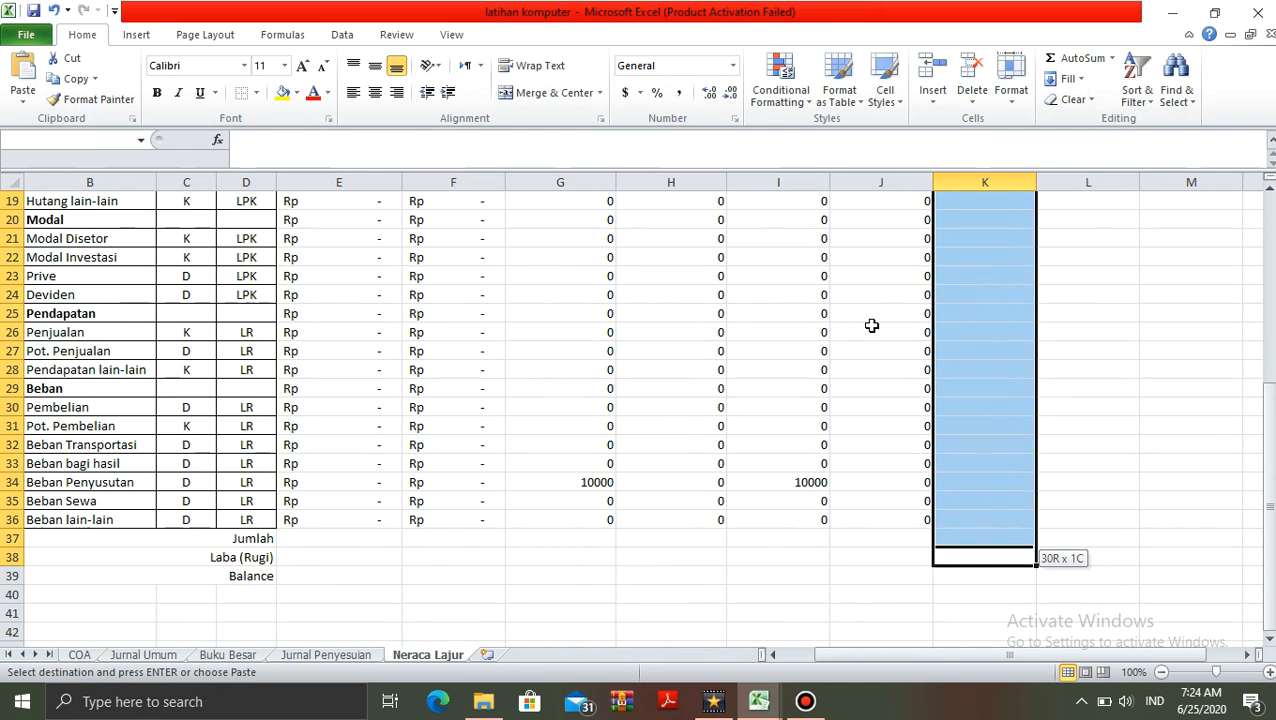
{"action": "key", "text": "shift+Up"}
{"action": "key", "text": "ctrl+v"}
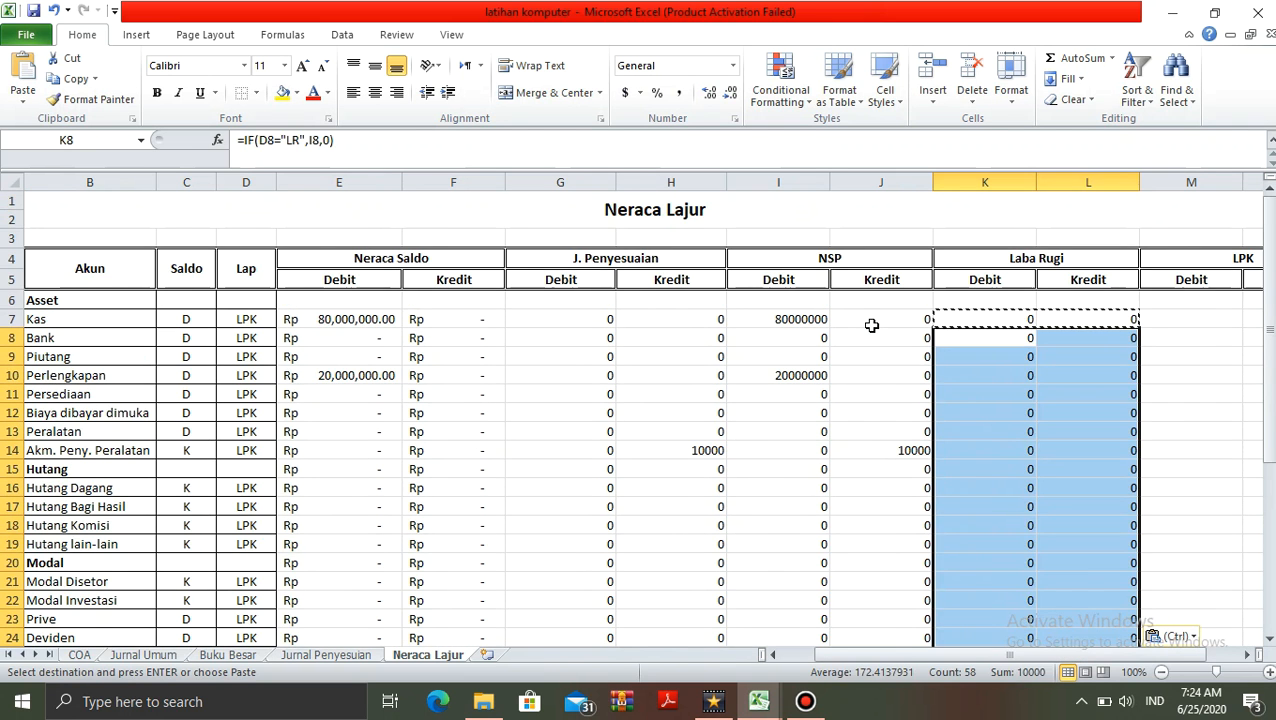
Check the copied Laba Rugi amounts down the account rows, comparing the Beban Penyusutan row with its other columns
{"action": "key", "text": "Down"}
{"action": "key", "text": "Down"}
{"action": "key", "text": "Down"}
{"action": "key", "text": "Down"}
{"action": "key", "text": "Down"}
{"action": "key", "text": "Down"}
{"action": "key", "text": "Down"}
{"action": "key", "text": "Down"}
{"action": "key", "text": "Down"}
{"action": "key", "text": "Down"}
{"action": "key", "text": "Down"}
{"action": "key", "text": "Down"}
{"action": "key", "text": "Down"}
{"action": "key", "text": "Down"}
{"action": "key", "text": "Down"}
{"action": "key", "text": "Down"}
{"action": "key", "text": "Down"}
{"action": "key", "text": "Down"}
{"action": "key", "text": "Down"}
{"action": "key", "text": "Down"}
{"action": "key", "text": "Down"}
{"action": "key", "text": "Down"}
{"action": "key", "text": "Down"}
{"action": "key", "text": "Down"}
{"action": "key", "text": "Down"}
{"action": "key", "text": "Down"}
{"action": "key", "text": "Down"}
{"action": "key", "text": "Down"}
{"action": "key", "text": "Down"}
{"action": "key", "text": "Down"}
{"action": "key", "text": "Down"}
{"action": "key", "text": "Up"}
{"action": "key", "text": "Up"}
{"action": "key", "text": "Up"}
{"action": "key", "text": "Up"}
{"action": "key", "text": "Up"}
{"action": "key", "text": "Up"}
{"action": "key", "text": "Up"}
{"action": "key", "text": "Up"}
{"action": "key", "text": "Up"}
{"action": "key", "text": "Up"}
{"action": "key", "text": "Up"}
{"action": "key", "text": "Up"}
{"action": "key", "text": "Up"}
{"action": "key", "text": "Up"}
{"action": "key", "text": "Down"}
{"action": "key", "text": "Left"}
{"action": "key", "text": "Left"}
{"action": "key", "text": "Left"}
{"action": "key", "text": "Left"}
{"action": "key", "text": "Left"}
{"action": "key", "text": "Left"}
{"action": "key", "text": "Left"}
{"action": "key", "text": "Right"}
{"action": "key", "text": "Right"}
{"action": "key", "text": "Right"}
{"action": "key", "text": "Right"}
{"action": "key", "text": "Right"}
{"action": "key", "text": "Right"}
{"action": "key", "text": "Right"}
{"action": "key", "text": "Up"}
{"action": "key", "text": "Up"}
{"action": "key", "text": "Up"}
{"action": "key", "text": "Up"}
{"action": "key", "text": "Up"}
{"action": "key", "text": "Up"}
{"action": "key", "text": "Up"}
{"action": "key", "text": "Up"}
{"action": "key", "text": "Up"}
{"action": "key", "text": "Up"}
{"action": "key", "text": "Up"}
{"action": "key", "text": "Up"}
{"action": "key", "text": "Up"}
{"action": "key", "text": "Up"}
{"action": "key", "text": "Up"}
{"action": "key", "text": "Up"}
{"action": "key", "text": "Up"}
{"action": "key", "text": "Up"}
{"action": "key", "text": "Up"}
{"action": "key", "text": "Up"}
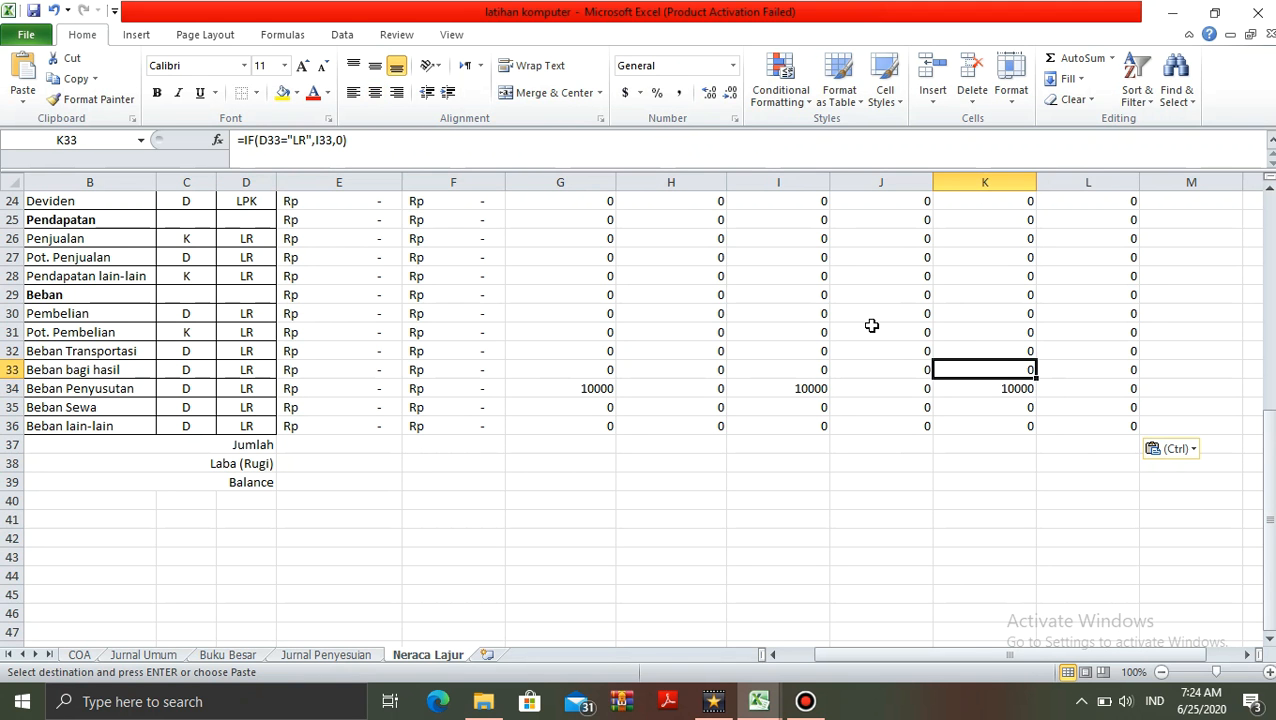
Enter the formula =IF(D7="LPK",I7,0) in the LPK debit cell M7 of the Kas row
{"action": "key", "text": "Down"}
{"action": "key", "text": "Down"}
{"action": "key", "text": "Right"}
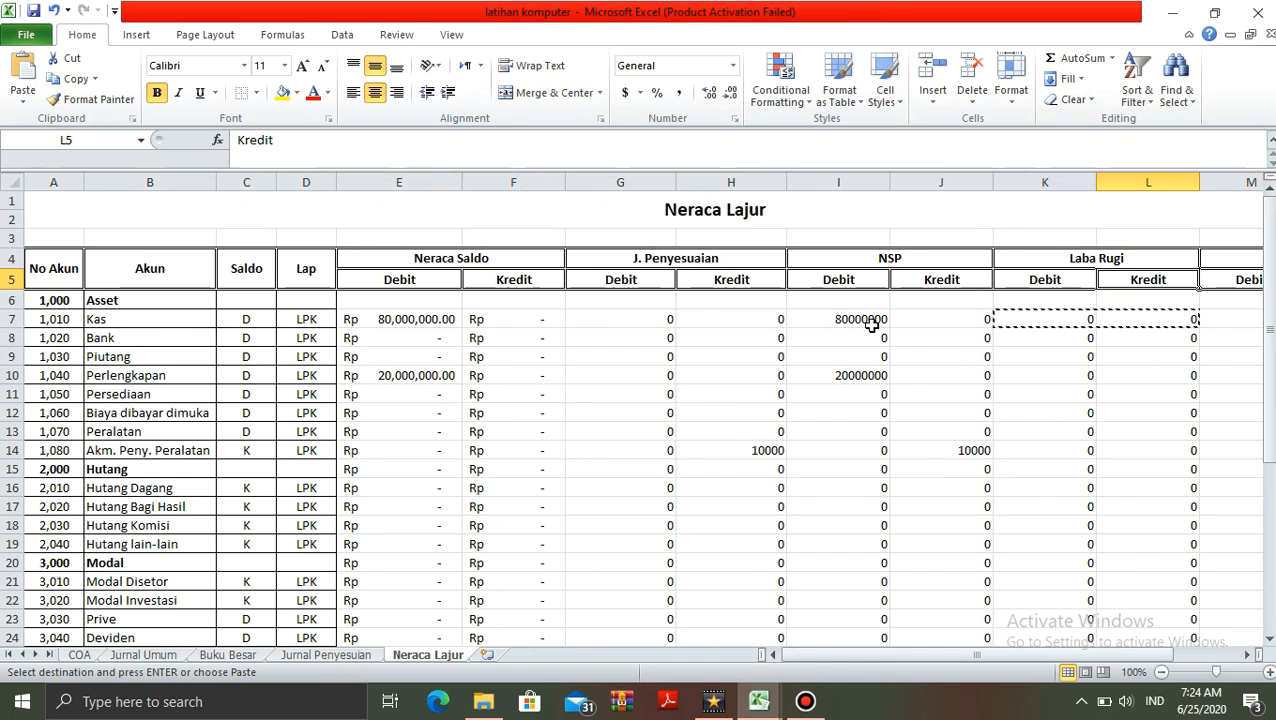
{"action": "key", "text": "Right"}
{"action": "key", "text": "Right"}
{"action": "key", "text": "Down"}
{"action": "key", "text": "Left"}
{"action": "key", "text": "Down"}
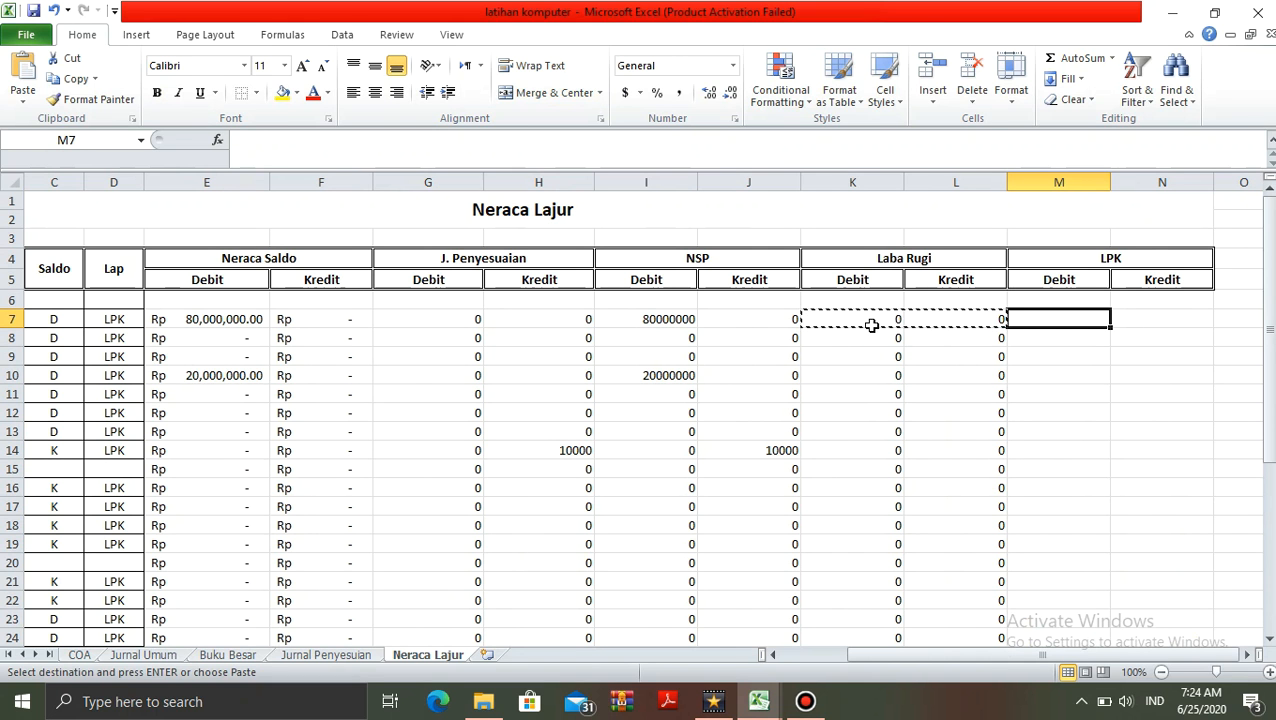
{"action": "type", "text": "=if"}
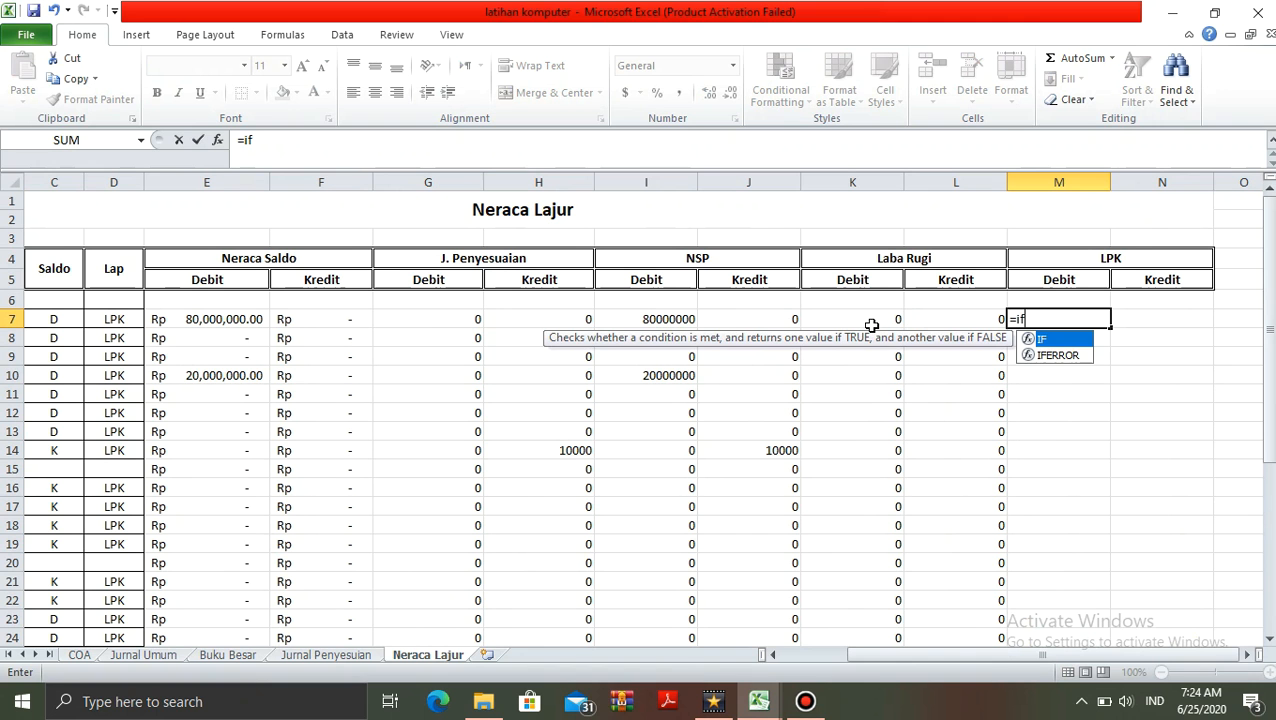
{"action": "type", "text": "("}
{"action": "key", "text": "Left"}
{"action": "key", "text": "Left"}
{"action": "key", "text": "Left"}
{"action": "key", "text": "Left"}
{"action": "key", "text": "Left"}
{"action": "key", "text": "Left"}
{"action": "key", "text": "Left"}
{"action": "key", "text": "Left"}
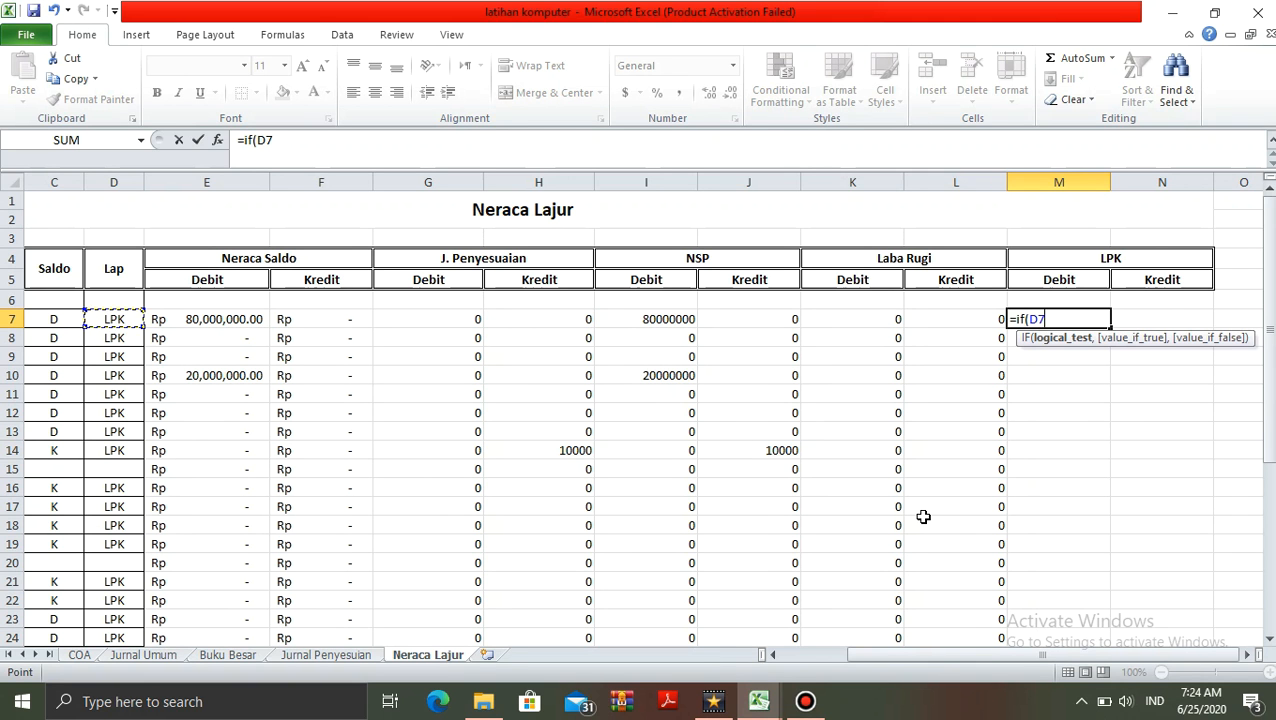
{"action": "type", "text": "=L"}
{"action": "key", "text": "BackSpace"}
{"action": "type", "text": "\"LPK\","}
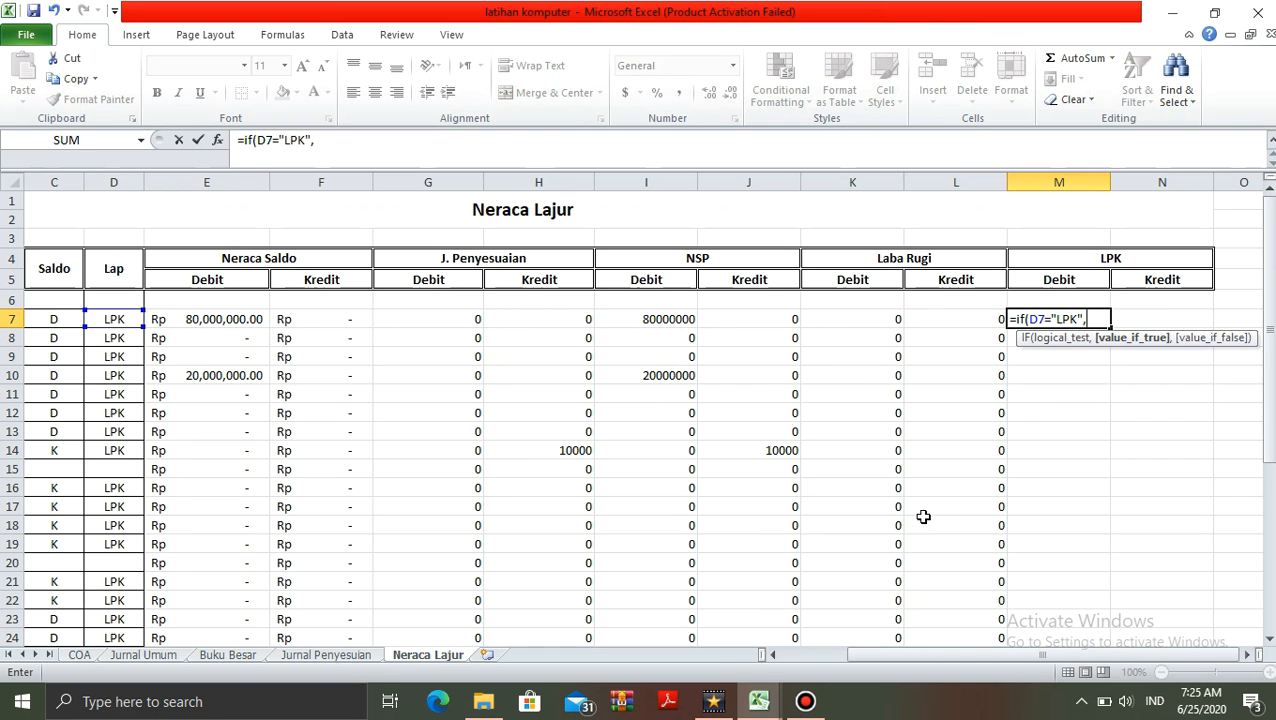
{"action": "left_click", "coordinate": [652, 320]}
{"action": "type", "text": ",0"}
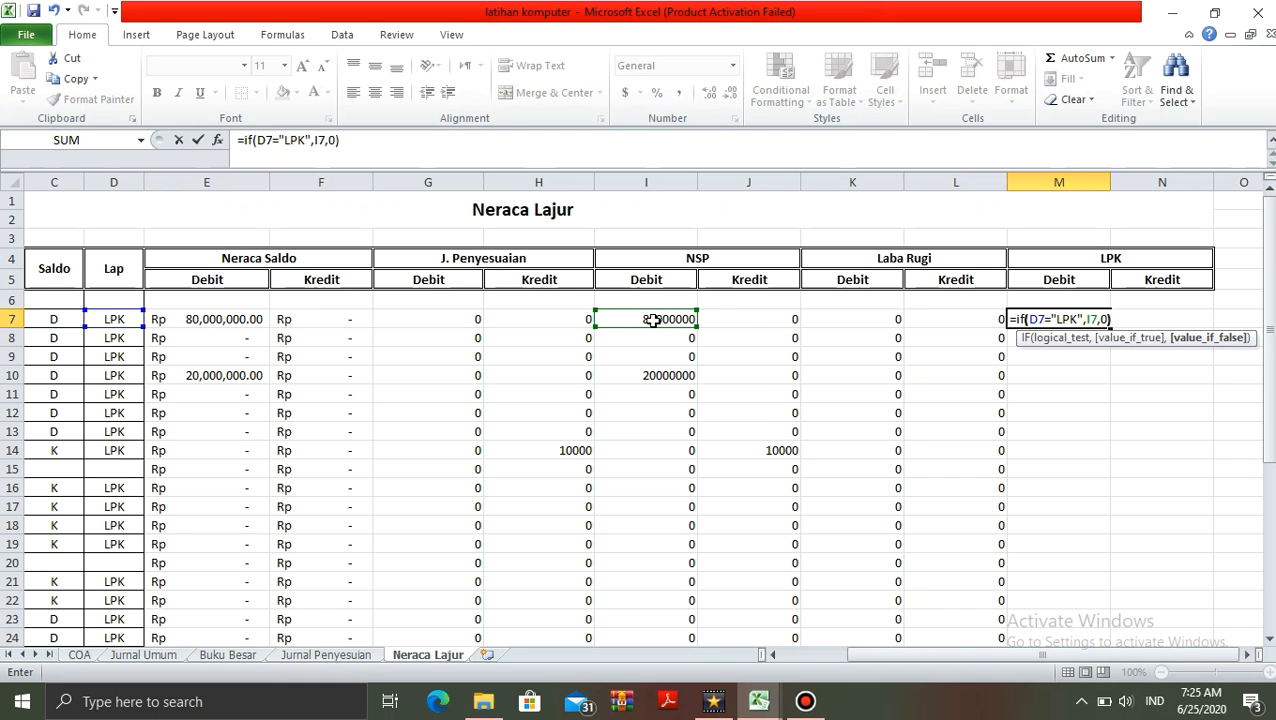
{"action": "key", "text": "Return"}
Enter the formula =IF(D7="LPK",J7,0) in the LPK credit cell N7 of the Kas row
{"action": "key", "text": "Up"}
{"action": "key", "text": "Right"}
{"action": "type", "text": "="}
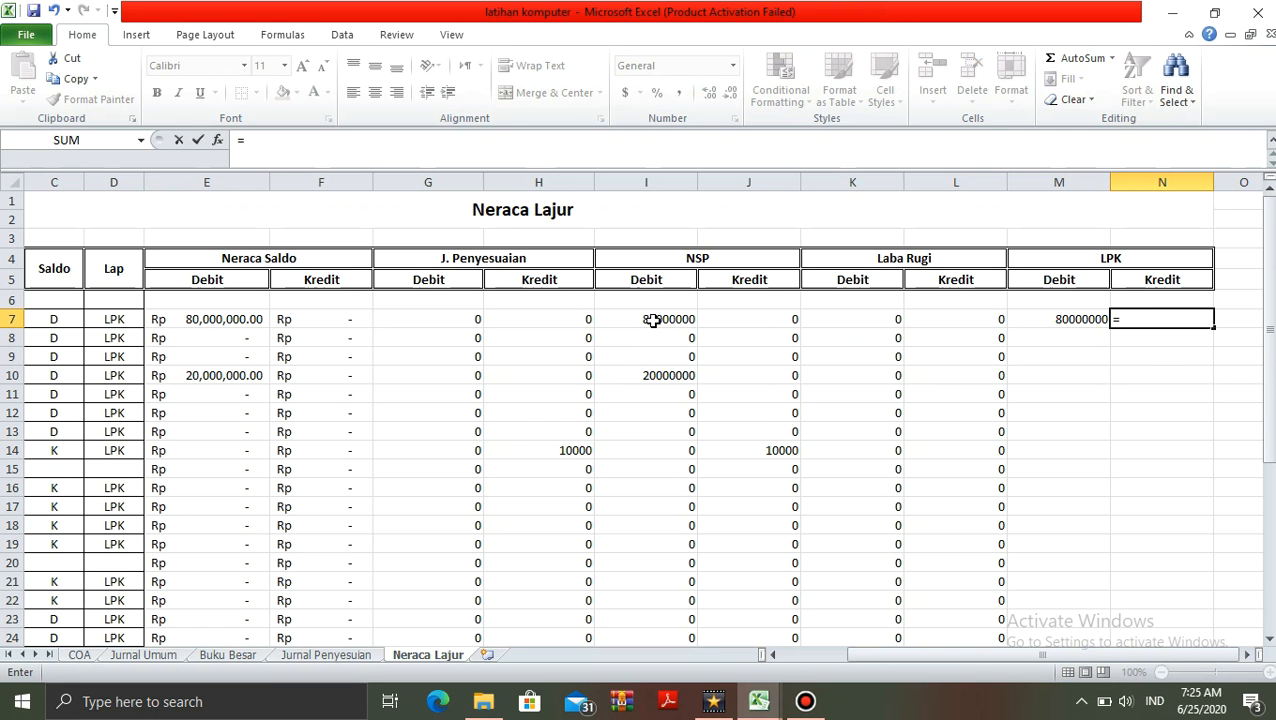
{"action": "type", "text": "if"}
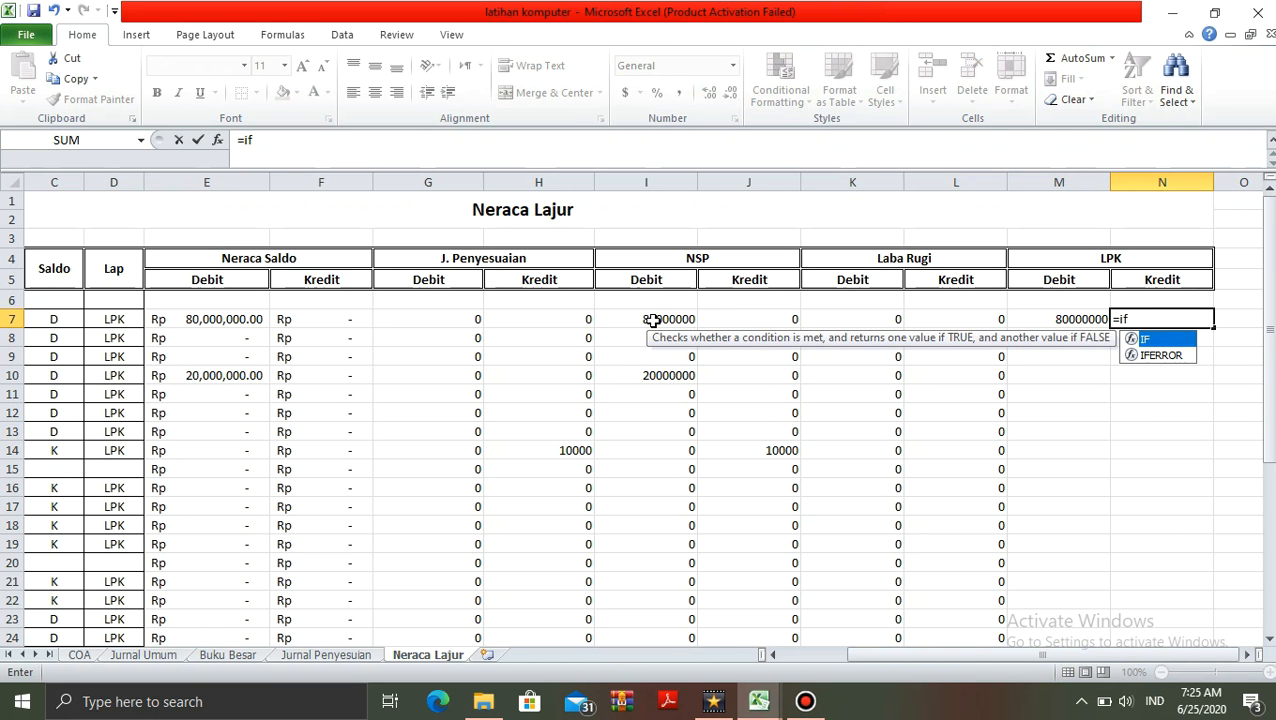
{"action": "type", "text": "("}
{"action": "key", "text": "Left"}
{"action": "key", "text": "Left"}
{"action": "key", "text": "Left"}
{"action": "key", "text": "Left"}
{"action": "key", "text": "Left"}
{"action": "key", "text": "Left"}
{"action": "key", "text": "Left"}
{"action": "key", "text": "Left"}
{"action": "key", "text": "Left"}
{"action": "key", "text": "Left"}
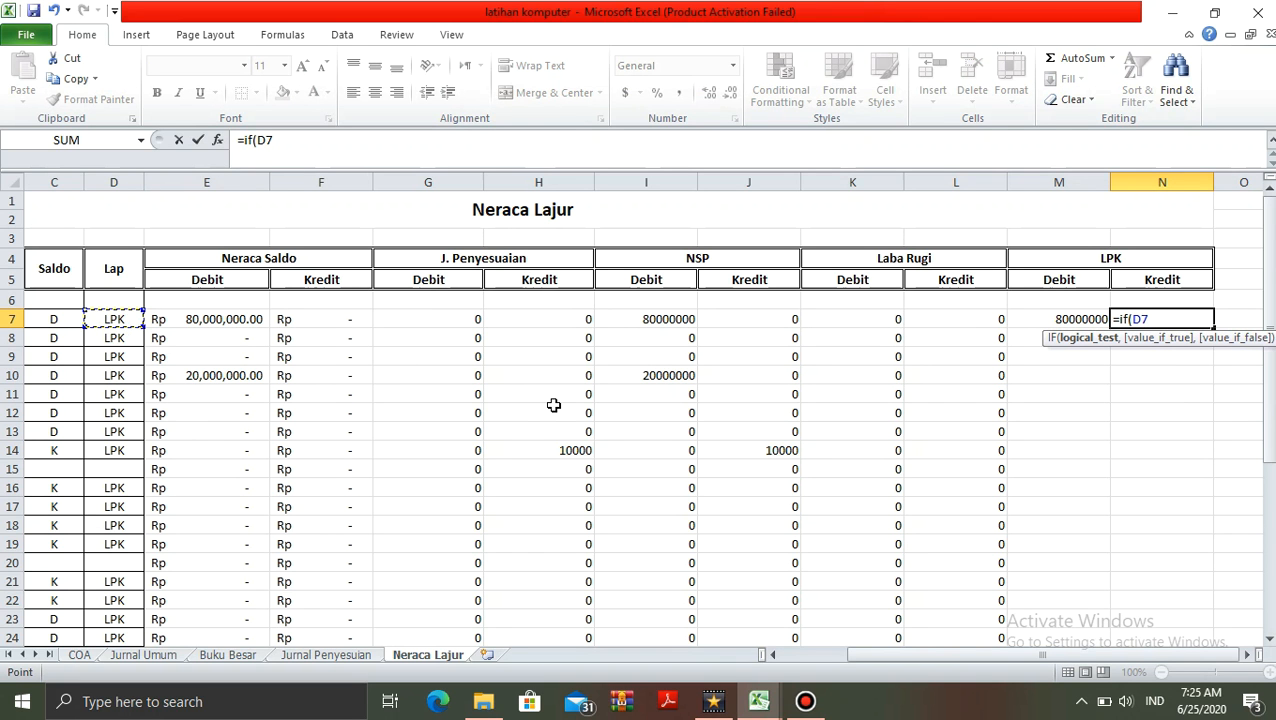
{"action": "type", "text": "=\"LPK\","}
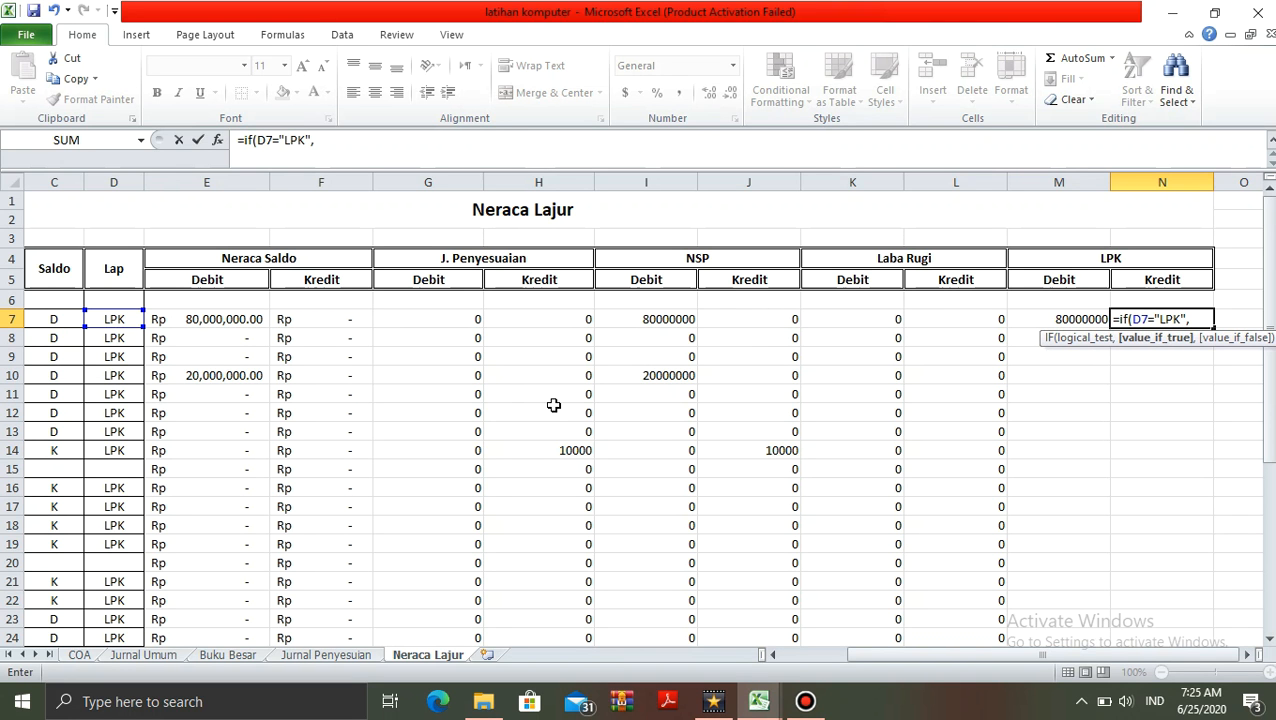
{"action": "left_click", "coordinate": [965, 318]}
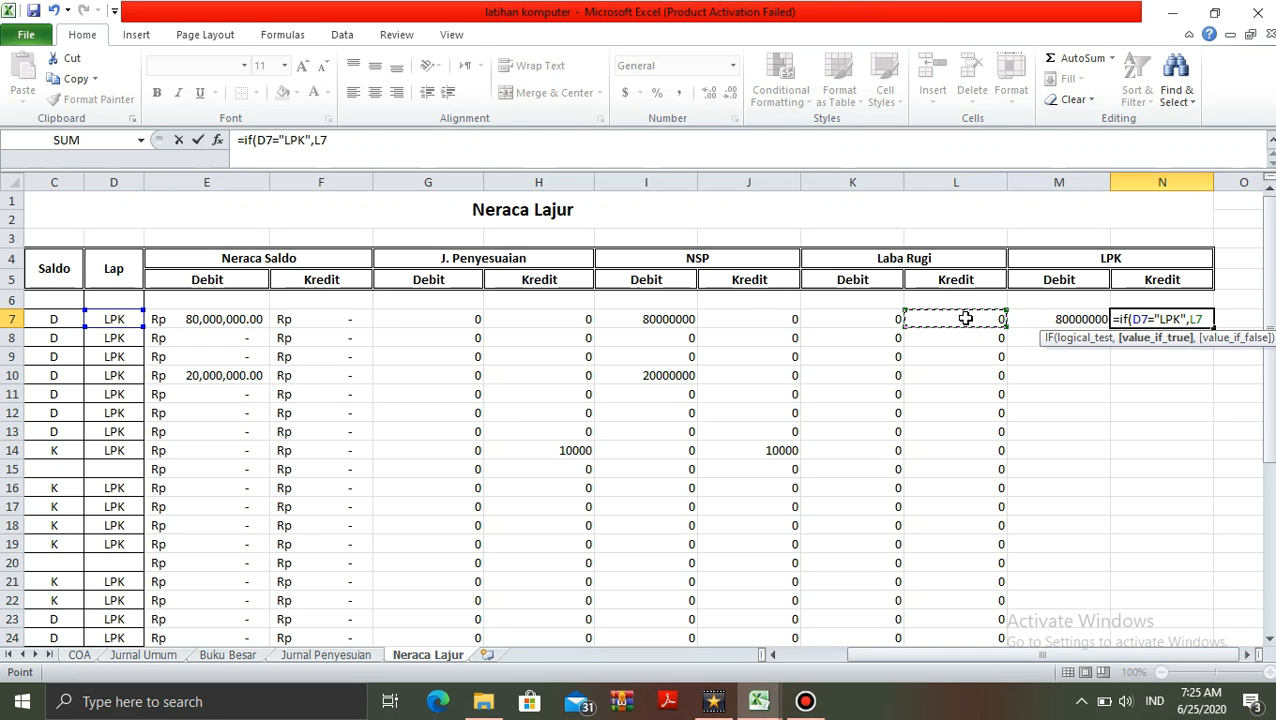
{"action": "left_click", "coordinate": [764, 323]}
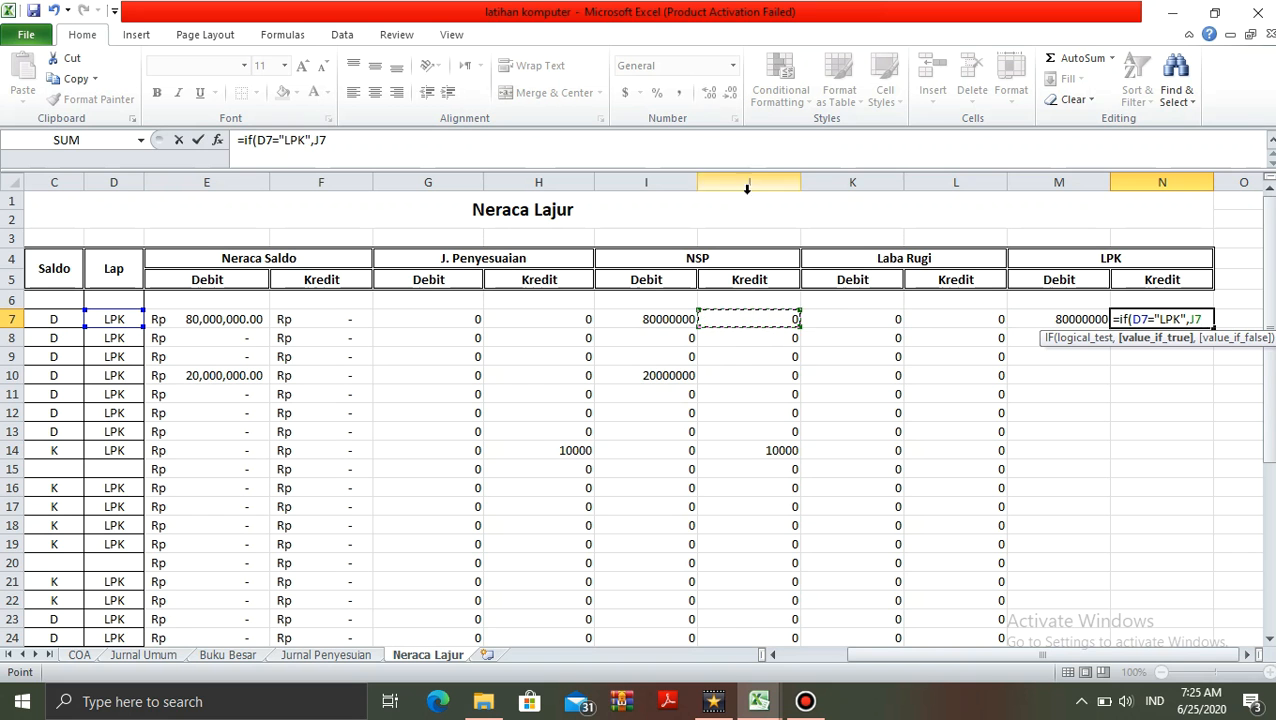
{"action": "type", "text": ",0"}
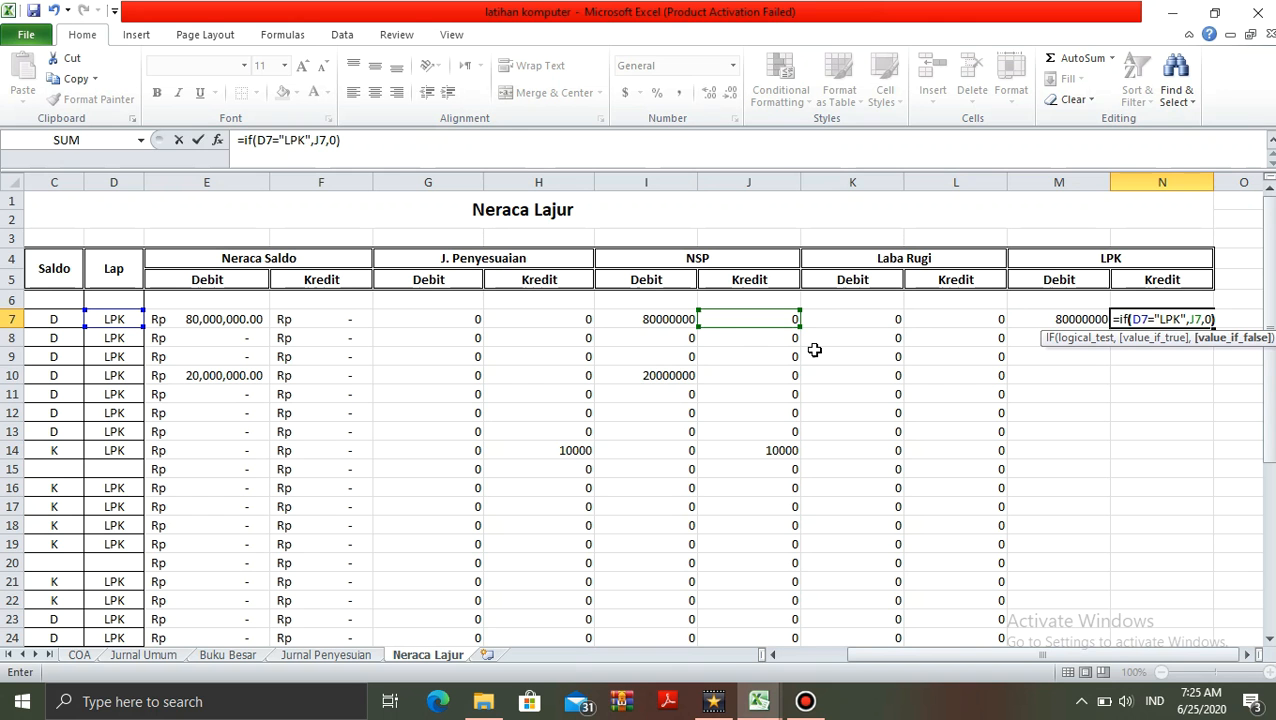
{"action": "key", "text": "Return"}
{"action": "key", "text": "Up"}
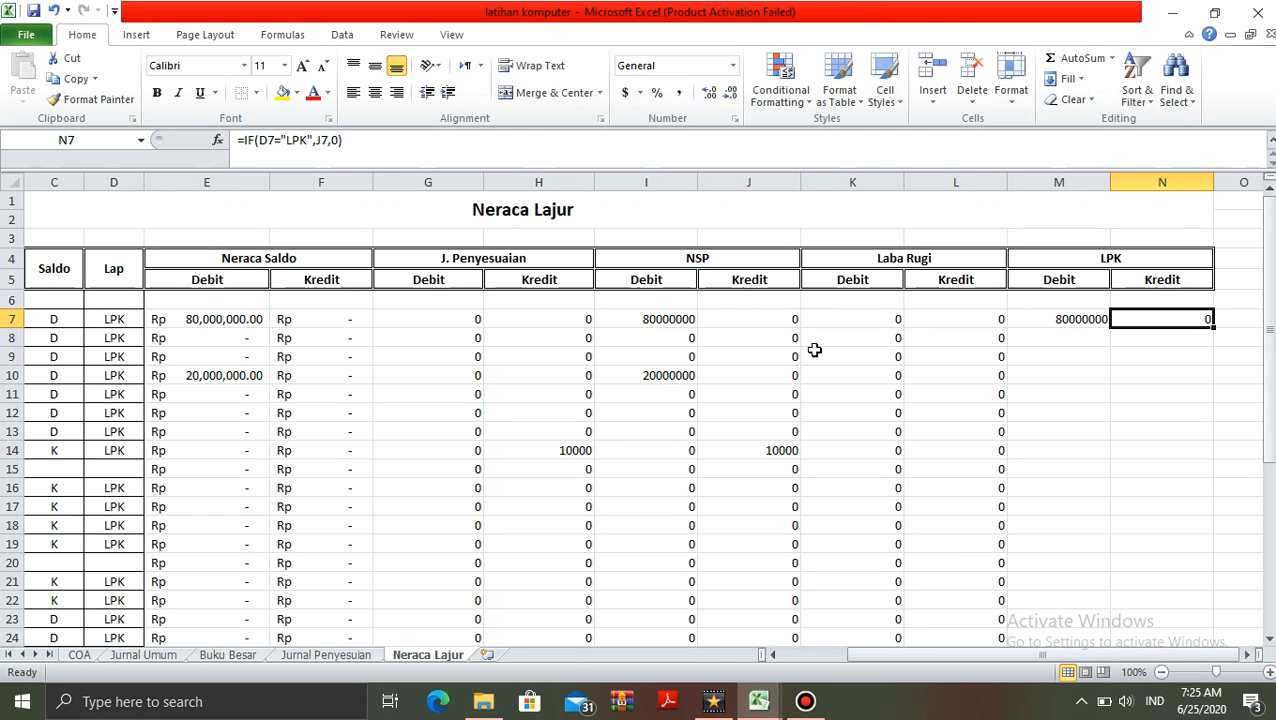
Copy the LPK formulas in M7:N7 down to rows 8 through 36
{"action": "key", "text": "Left"}
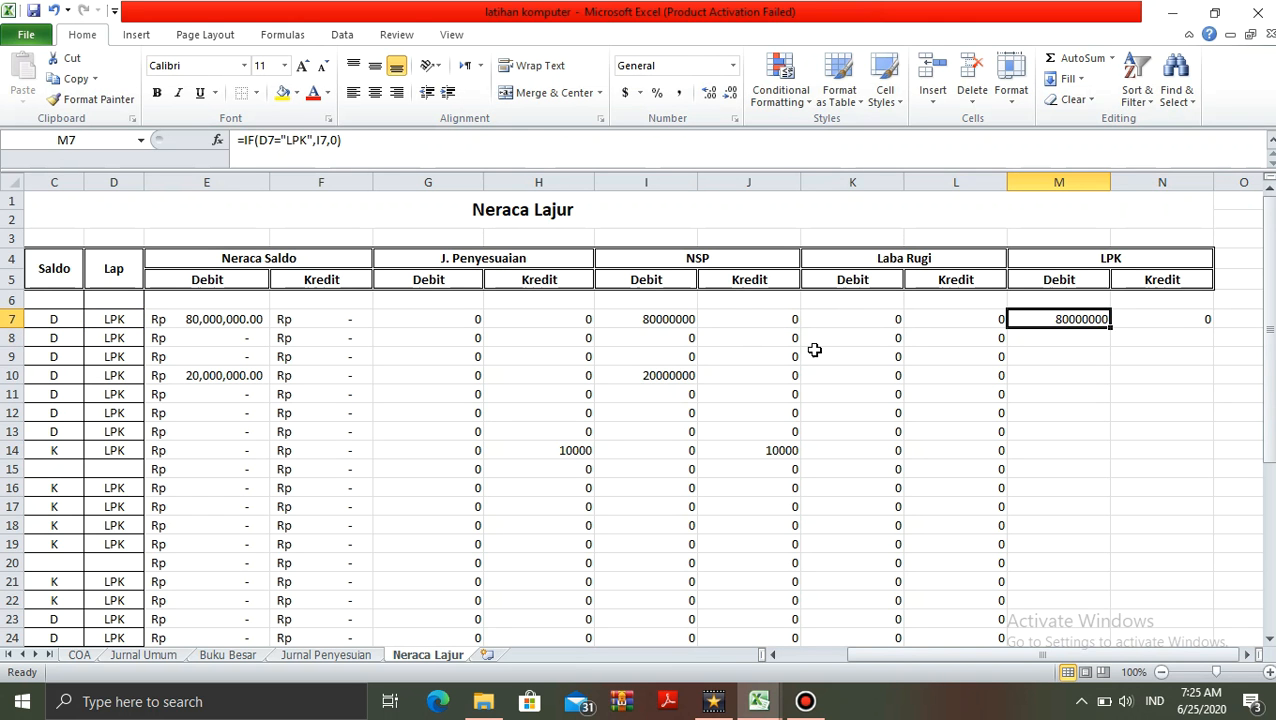
{"action": "key", "text": "shift+Right"}
{"action": "key", "text": "ctrl+c"}
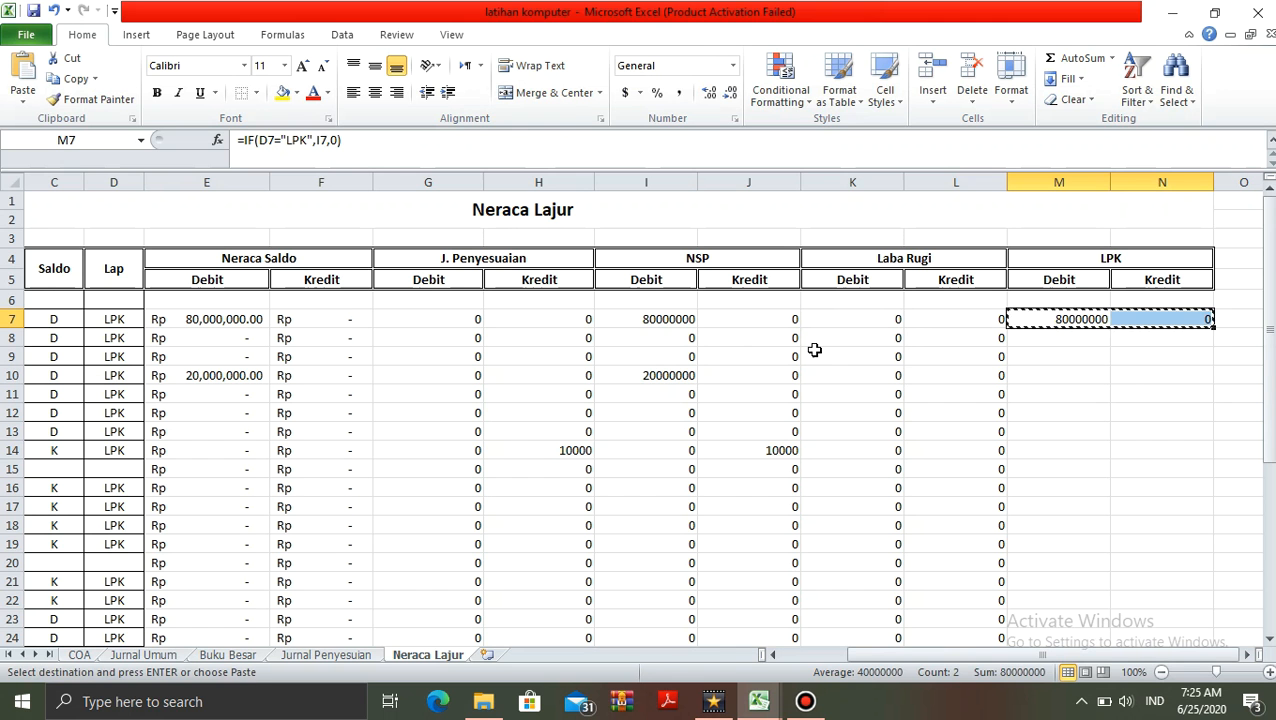
{"action": "key", "text": "Down"}
{"action": "key", "text": "shift+Down"}
{"action": "key", "text": "shift+Down"}
{"action": "key", "text": "shift+Down"}
{"action": "key", "text": "shift+Down"}
{"action": "key", "text": "shift+Down"}
{"action": "key", "text": "shift+Down"}
{"action": "key", "text": "shift+Down"}
{"action": "key", "text": "shift+Down"}
{"action": "key", "text": "shift+Down"}
{"action": "key", "text": "shift+Down"}
{"action": "key", "text": "shift+Down"}
{"action": "key", "text": "shift+Down"}
{"action": "key", "text": "shift+Down"}
{"action": "key", "text": "shift+Down"}
{"action": "key", "text": "shift+Down"}
{"action": "key", "text": "shift+Down"}
{"action": "key", "text": "shift+Down"}
{"action": "key", "text": "shift+Down"}
{"action": "key", "text": "shift+Down"}
{"action": "key", "text": "shift+Down"}
{"action": "key", "text": "shift+Down"}
{"action": "key", "text": "shift+Down"}
{"action": "key", "text": "shift+Down"}
{"action": "key", "text": "shift+Down"}
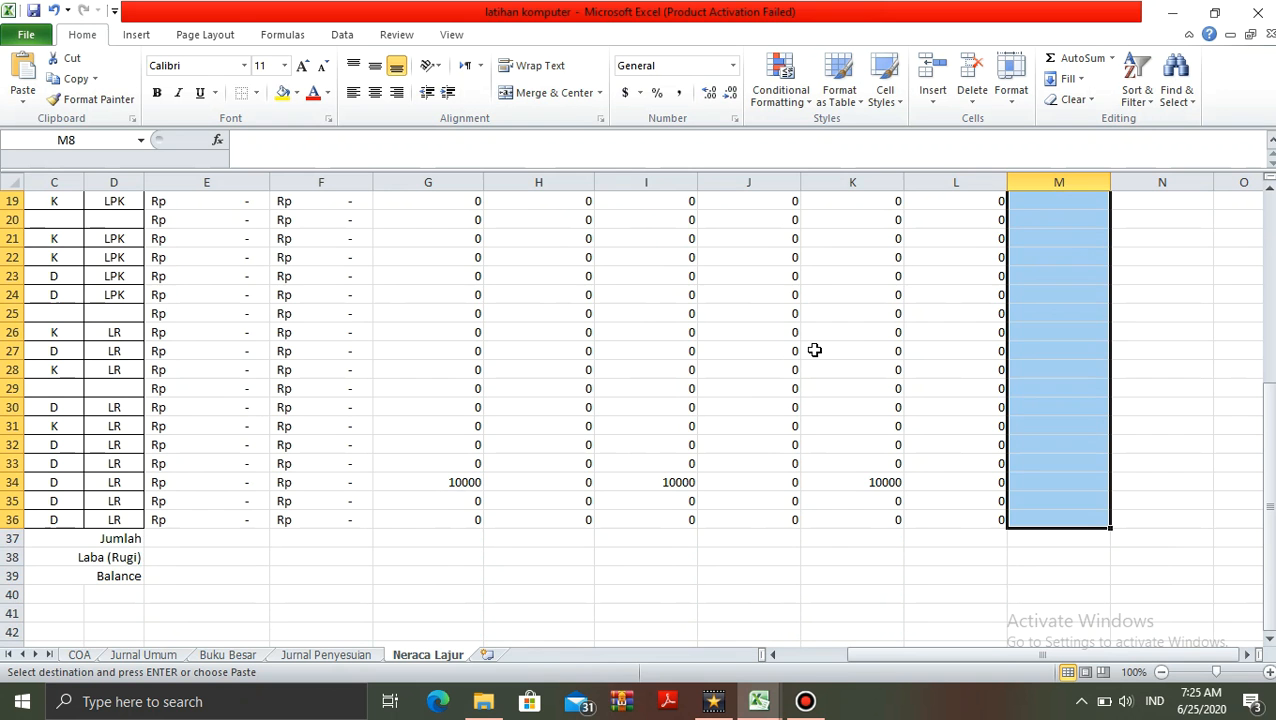
{"action": "key", "text": "ctrl+v"}
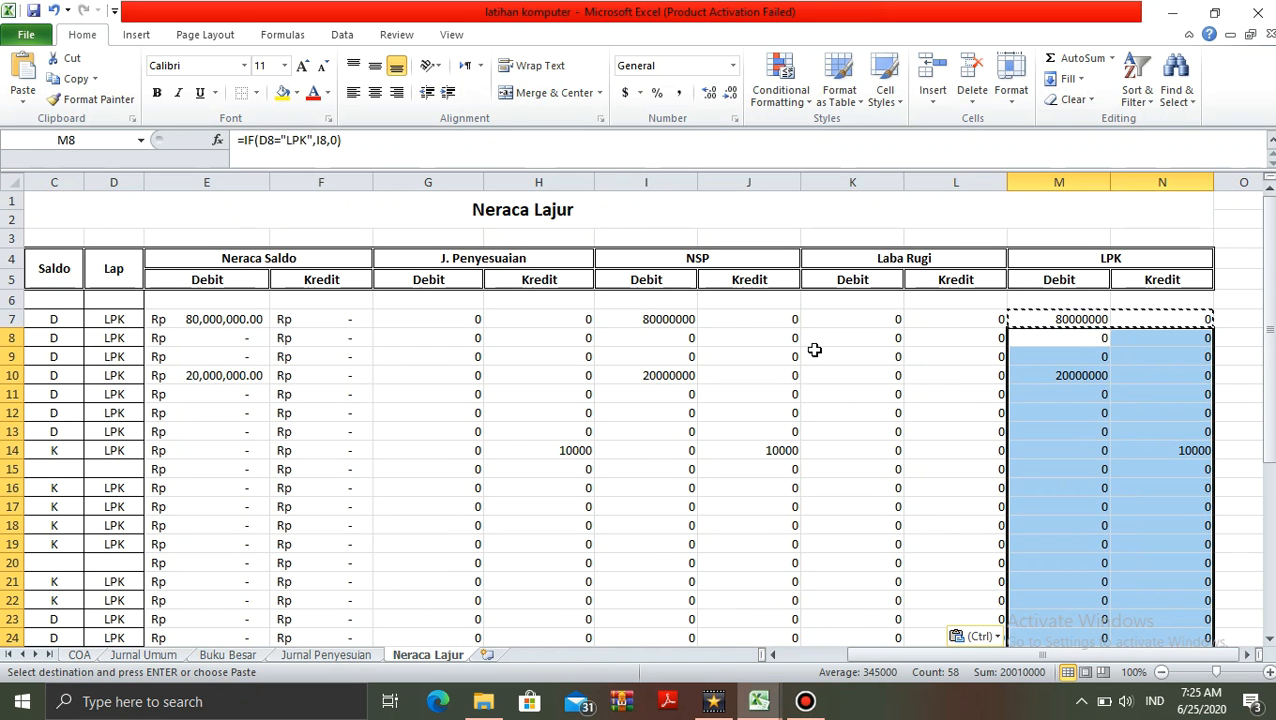
Highlight the NSP debit and credit columns, from the header in row 4 down to row 36, with a yellow fill
{"action": "key", "text": "Down"}
{"action": "key", "text": "Up"}
{"action": "key", "text": "Up"}
{"action": "key", "text": "Left"}
{"action": "key", "text": "Left"}
{"action": "key", "text": "Left"}
{"action": "key", "text": "Up"}
{"action": "key", "text": "Up"}
{"action": "key", "text": "Up"}
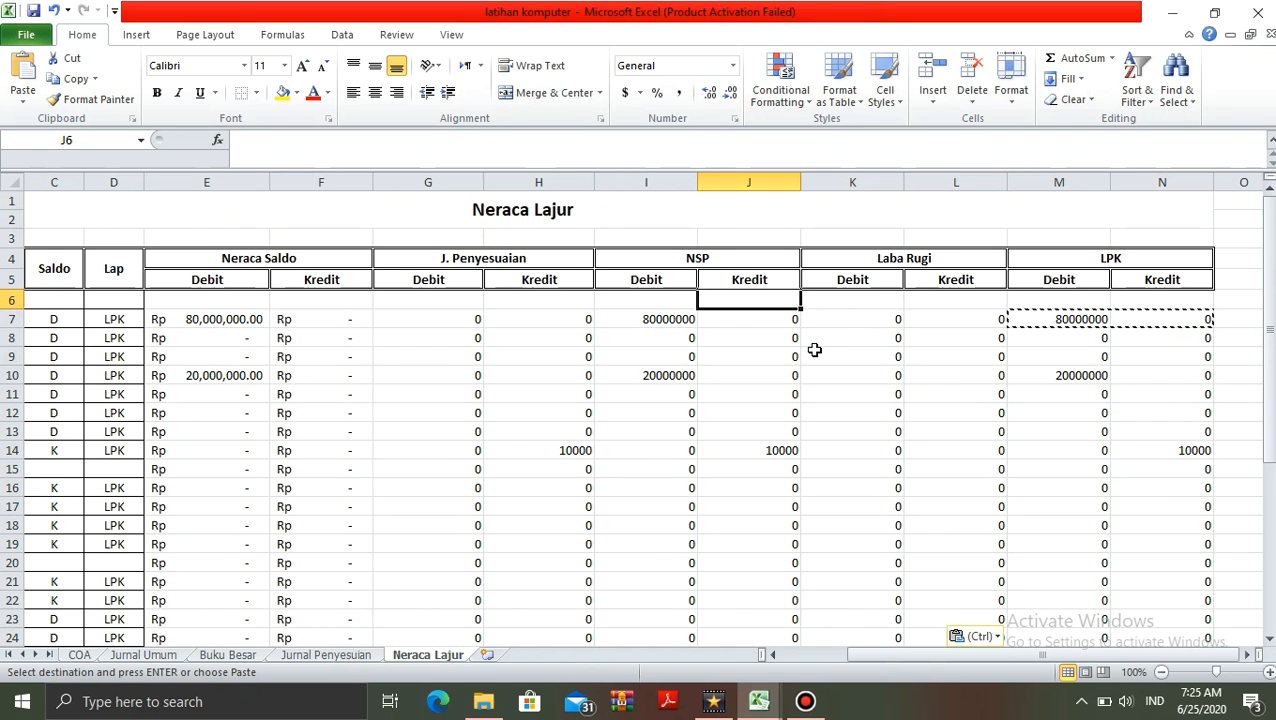
{"action": "key", "text": "shift+Down"}
{"action": "key", "text": "shift+Down"}
{"action": "key", "text": "shift+Down"}
{"action": "key", "text": "shift+Down"}
{"action": "key", "text": "shift+Down"}
{"action": "key", "text": "shift+Down"}
{"action": "key", "text": "shift+Down"}
{"action": "key", "text": "shift+Down"}
{"action": "key", "text": "shift+Down"}
{"action": "key", "text": "shift+Down"}
{"action": "key", "text": "shift+Down"}
{"action": "key", "text": "shift+Down"}
{"action": "key", "text": "shift+Down"}
{"action": "key", "text": "shift+Down"}
{"action": "key", "text": "shift+Down"}
{"action": "key", "text": "shift+Down"}
{"action": "key", "text": "shift+Down"}
{"action": "key", "text": "shift+Down"}
{"action": "key", "text": "shift+Down"}
{"action": "key", "text": "shift+Down"}
{"action": "key", "text": "shift+Down"}
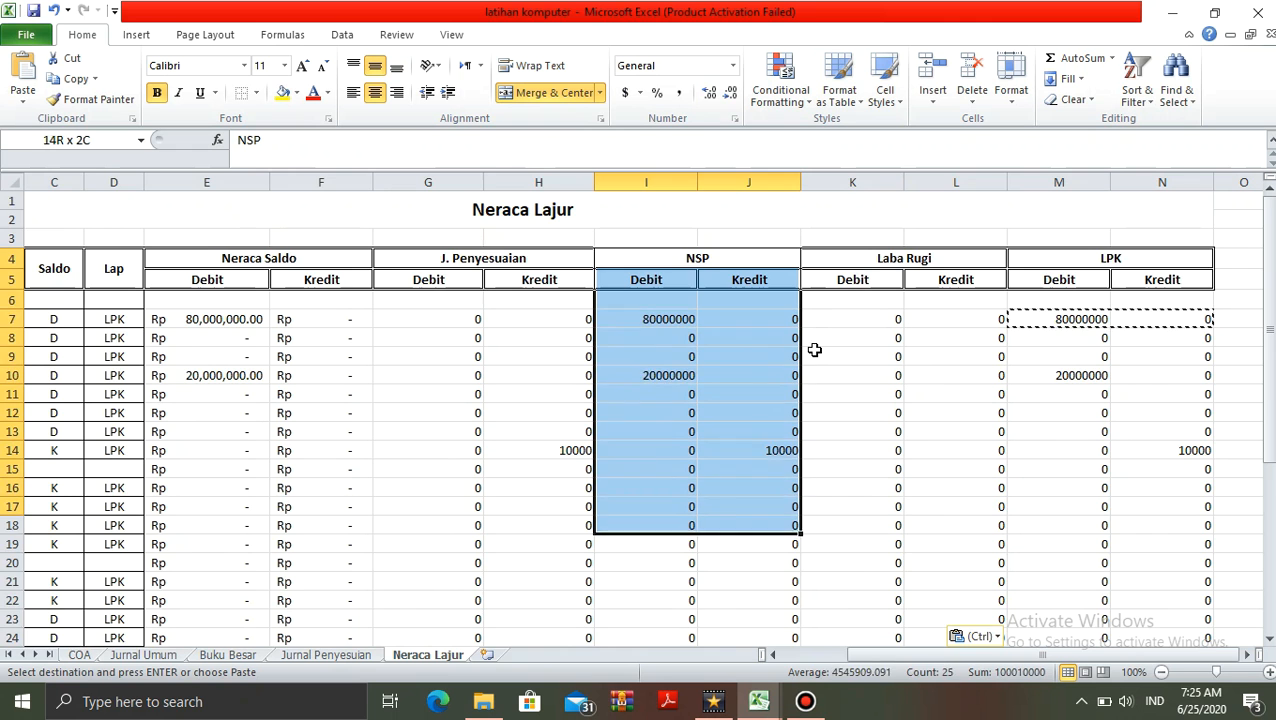
{"action": "key", "text": "shift+Up"}
{"action": "key", "text": "shift+Up"}
{"action": "key", "text": "shift+Up"}
{"action": "key", "text": "shift+Up"}
{"action": "key", "text": "shift+Up"}
{"action": "key", "text": "shift+Up"}
{"action": "key", "text": "shift+Up"}
{"action": "key", "text": "shift+Up"}
{"action": "key", "text": "shift+Up"}
{"action": "key", "text": "shift+Up"}
{"action": "key", "text": "shift+Up"}
{"action": "key", "text": "shift+Up"}
{"action": "key", "text": "shift+Down"}
{"action": "key", "text": "shift+Down"}
{"action": "key", "text": "shift+Down"}
{"action": "key", "text": "shift+Down"}
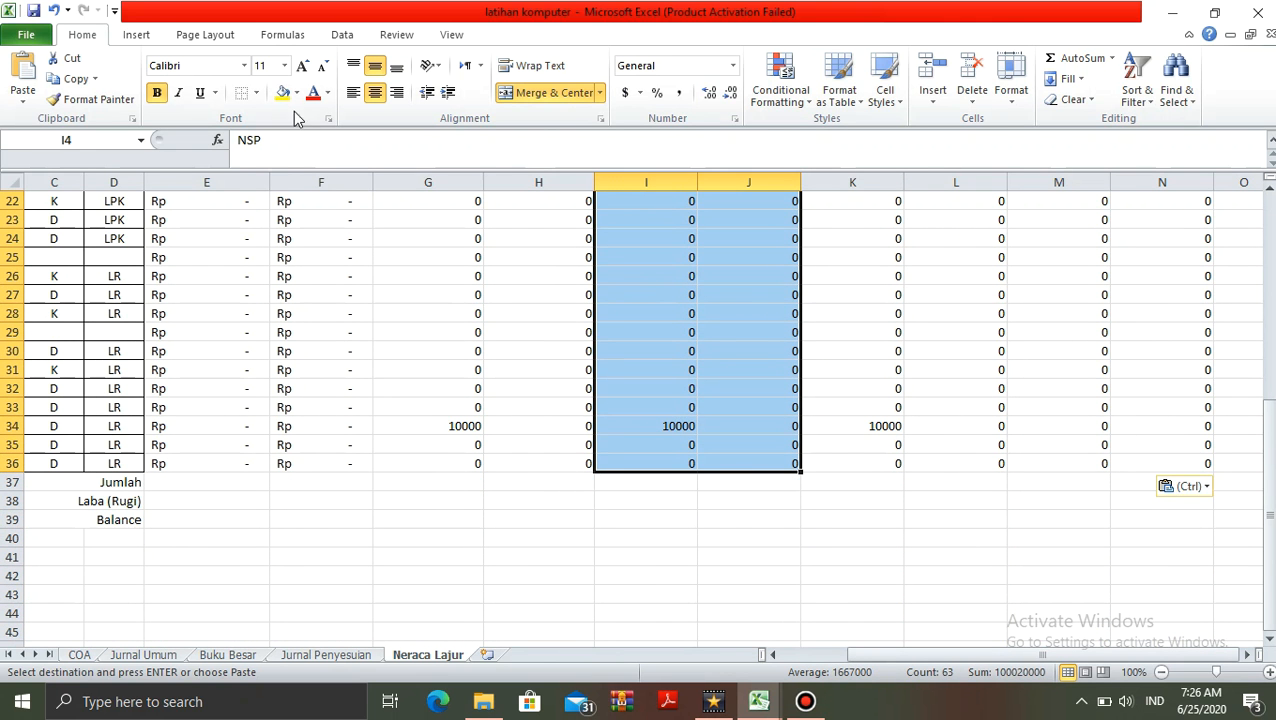
{"action": "left_click", "coordinate": [283, 92]}
{"action": "key", "text": "Down"}
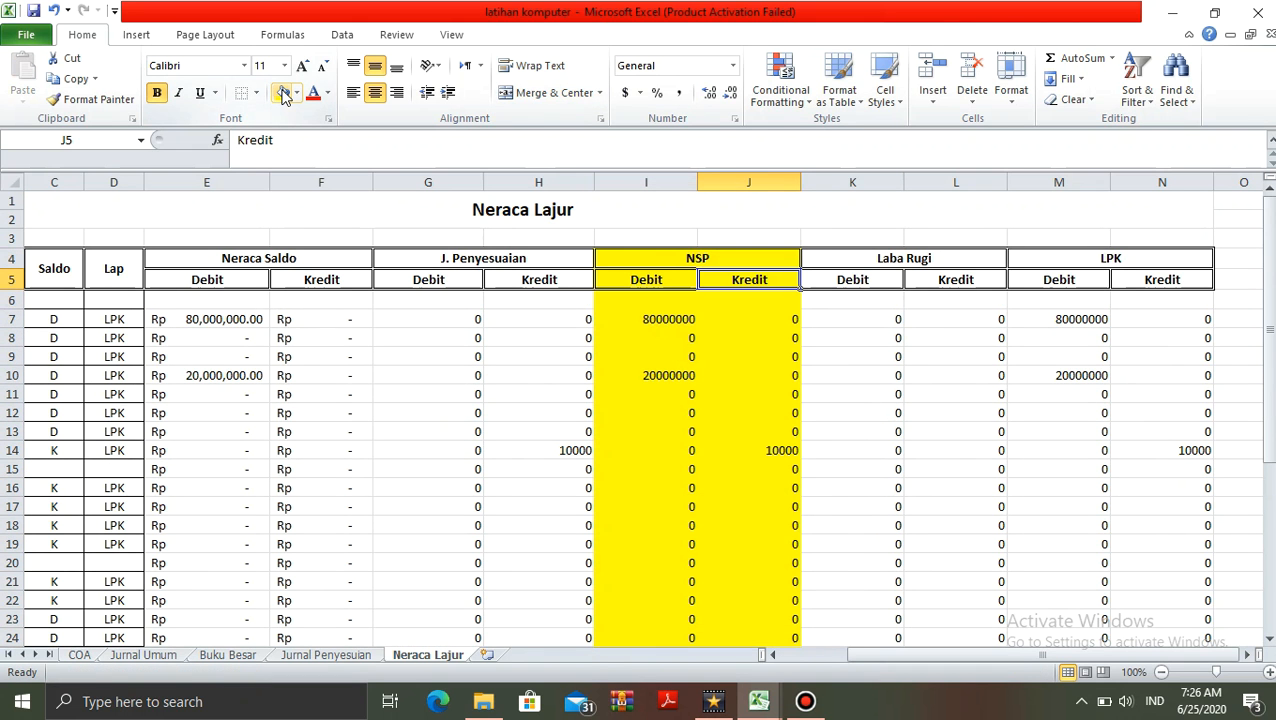
Review the Kas row across its Lap code, Neraca Saldo, NSP and Laba Rugi cells to compare their formulas
{"action": "key", "text": "Down"}
{"action": "key", "text": "Down"}
{"action": "key", "text": "Left"}
{"action": "key", "text": "Left"}
{"action": "key", "text": "Left"}
{"action": "key", "text": "Left"}
{"action": "key", "text": "Left"}
{"action": "key", "text": "Left"}
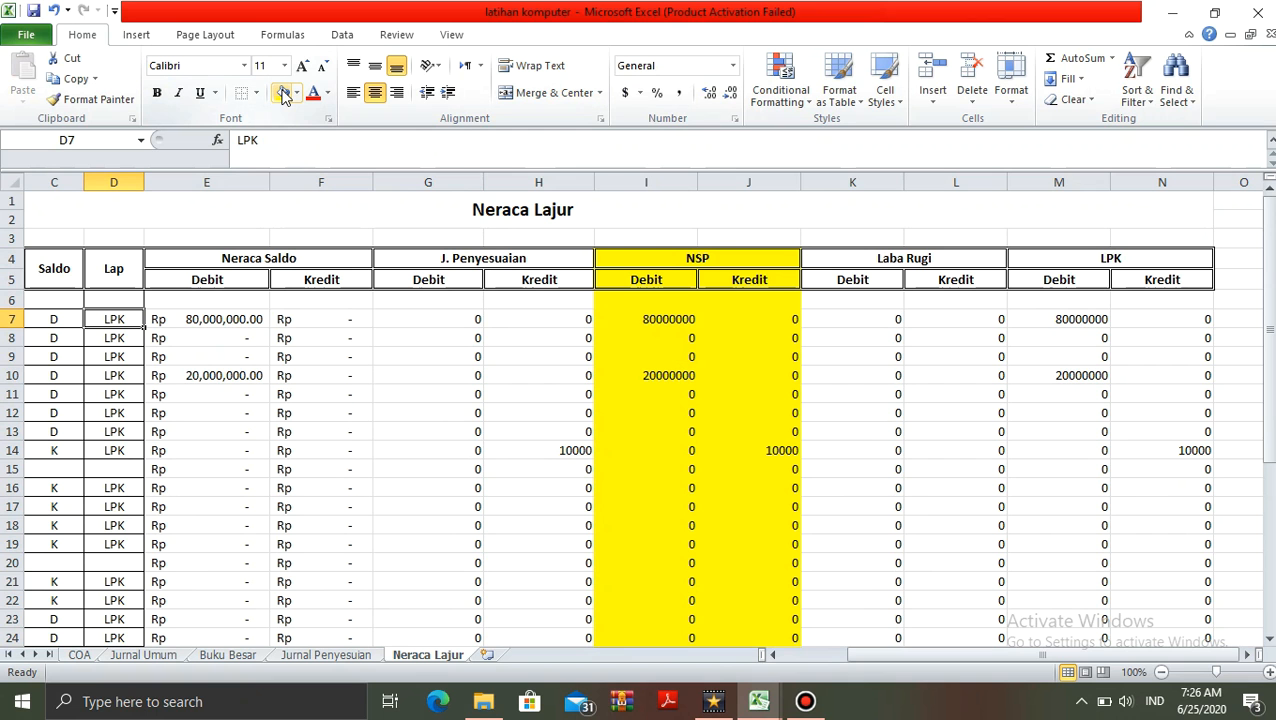
{"action": "key", "text": "Right"}
{"action": "key", "text": "Right"}
{"action": "key", "text": "Right"}
{"action": "key", "text": "Right"}
{"action": "key", "text": "Right"}
{"action": "key", "text": "Right"}
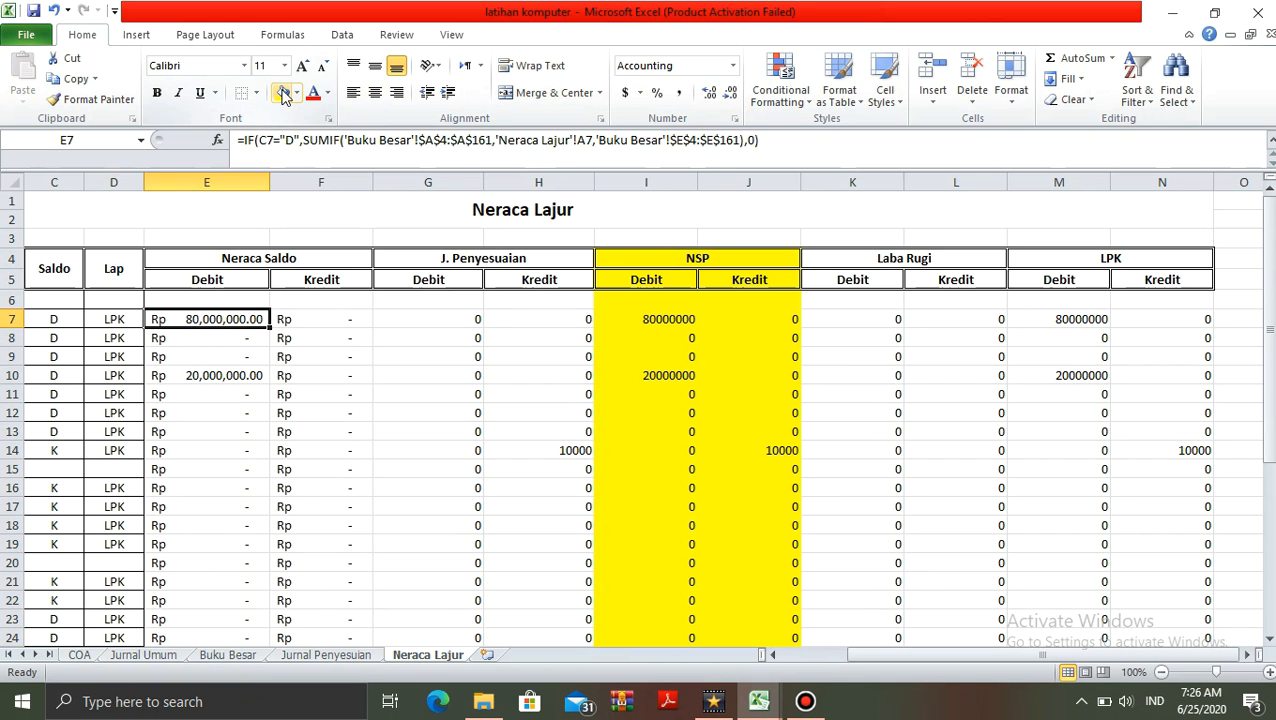
{"action": "key", "text": "Right"}
{"action": "key", "text": "Right"}
{"action": "key", "text": "Right"}
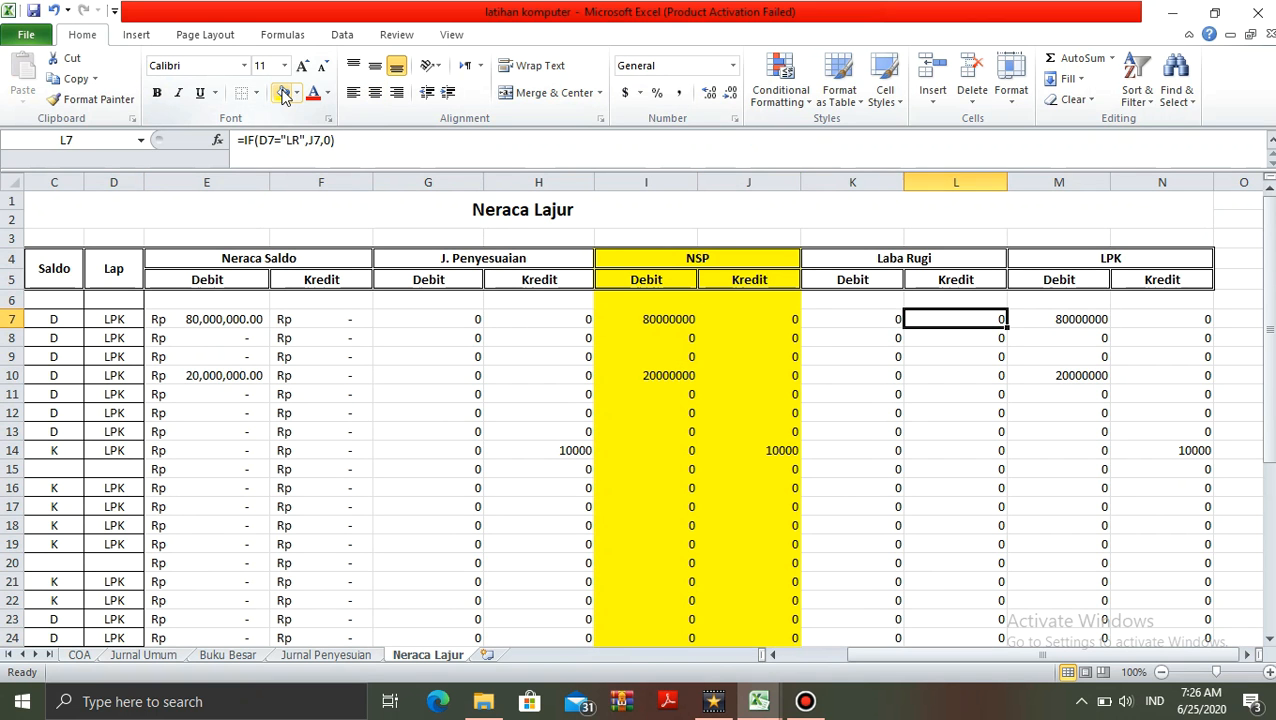
{"action": "key", "text": "Left"}
{"action": "key", "text": "Left"}
{"action": "key", "text": "Left"}
{"action": "key", "text": "Left"}
{"action": "key", "text": "Left"}
{"action": "key", "text": "Left"}
{"action": "key", "text": "Left"}
{"action": "key", "text": "Left"}
{"action": "key", "text": "Left"}
{"action": "key", "text": "Left"}
{"action": "key", "text": "Left"}
{"action": "key", "text": "Left"}
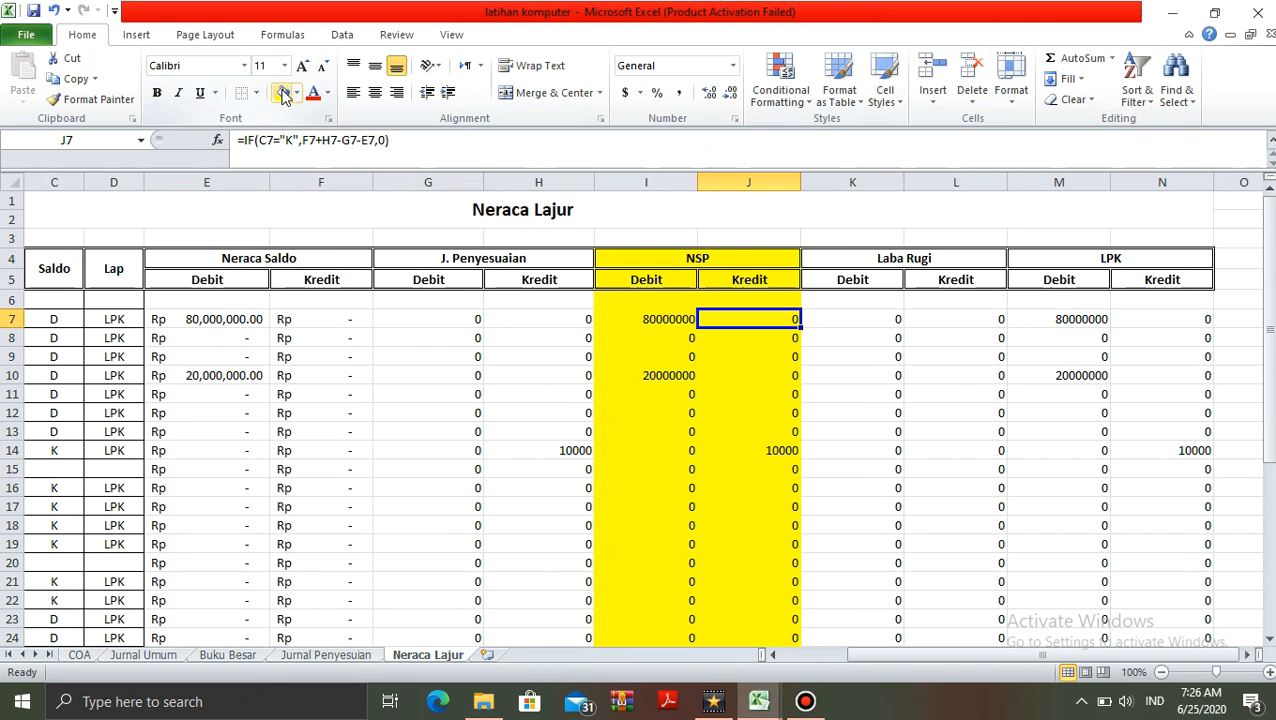
Examine the Perlengkapan row and the account rows below it, from the Saldo code across to the LPK columns
{"action": "key", "text": "Right"}
{"action": "key", "text": "Up"}
{"action": "key", "text": "Down"}
{"action": "key", "text": "Down"}
{"action": "key", "text": "Down"}
{"action": "key", "text": "Down"}
{"action": "key", "text": "Right"}
{"action": "key", "text": "Right"}
{"action": "key", "text": "Right"}
{"action": "key", "text": "Right"}
{"action": "key", "text": "Right"}
{"action": "key", "text": "Right"}
{"action": "key", "text": "Right"}
{"action": "key", "text": "Right"}
{"action": "key", "text": "Right"}
{"action": "key", "text": "Right"}
{"action": "key", "text": "Right"}
{"action": "key", "text": "Right"}
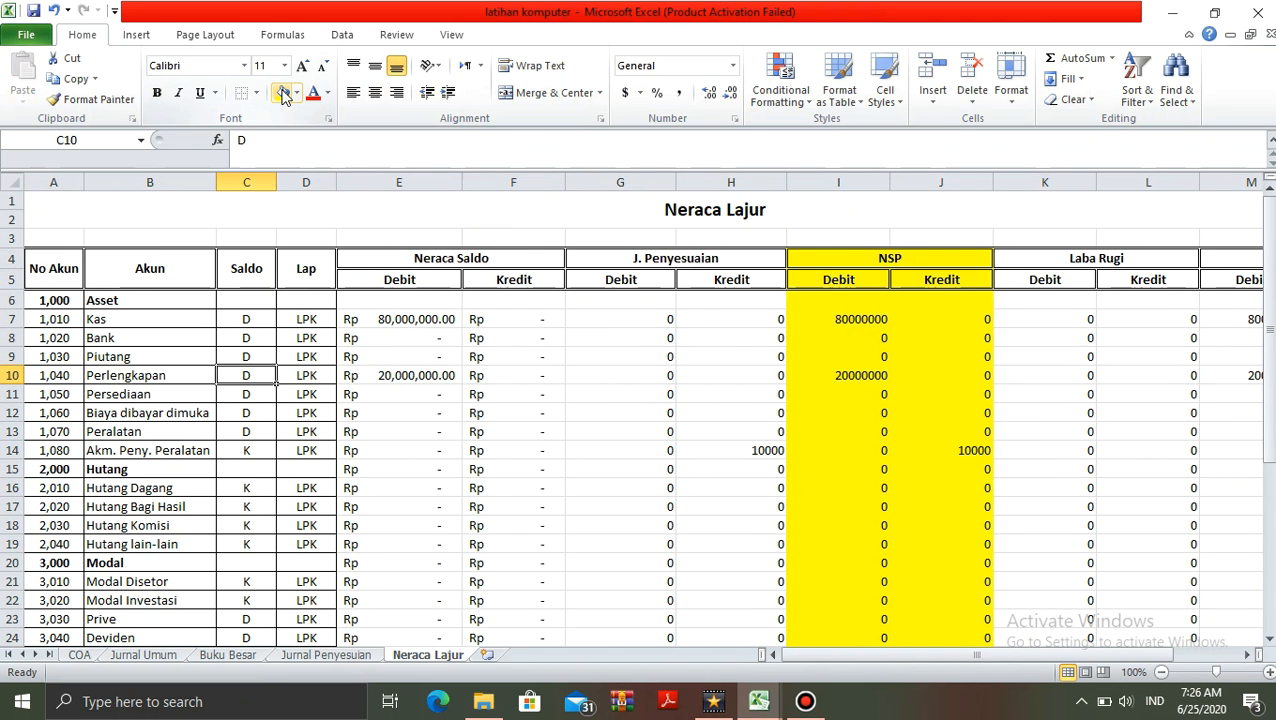
{"action": "key", "text": "Down"}
{"action": "key", "text": "Down"}
{"action": "key", "text": "Down"}
{"action": "key", "text": "Down"}
{"action": "key", "text": "Down"}
{"action": "key", "text": "Down"}
{"action": "key", "text": "Down"}
{"action": "key", "text": "Down"}
{"action": "key", "text": "Down"}
{"action": "key", "text": "Down"}
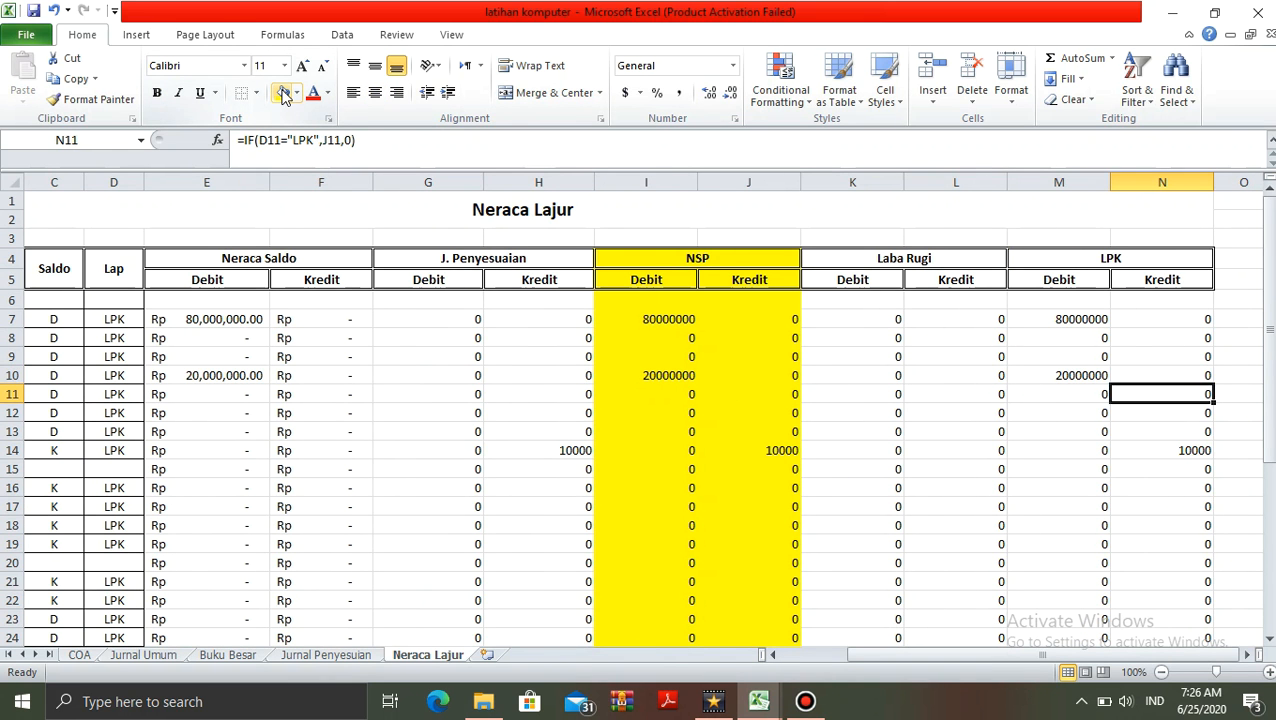
Examine the Neraca Lajur rows down to the Jumlah, Laba (Rugi) and Balance rows, across the account and amount columns
{"action": "key", "text": "Up"}
{"action": "key", "text": "Up"}
{"action": "key", "text": "Up"}
{"action": "key", "text": "Up"}
{"action": "key", "text": "Up"}
{"action": "key", "text": "Up"}
{"action": "key", "text": "Up"}
{"action": "key", "text": "Up"}
{"action": "key", "text": "Up"}
{"action": "key", "text": "Up"}
{"action": "key", "text": "Down"}
{"action": "key", "text": "Down"}
{"action": "key", "text": "Down"}
{"action": "key", "text": "Down"}
{"action": "key", "text": "Down"}
{"action": "key", "text": "Down"}
{"action": "key", "text": "Down"}
{"action": "key", "text": "Down"}
{"action": "key", "text": "Down"}
{"action": "key", "text": "Down"}
{"action": "key", "text": "Down"}
{"action": "key", "text": "Down"}
{"action": "key", "text": "Down"}
{"action": "key", "text": "Down"}
{"action": "key", "text": "Down"}
{"action": "key", "text": "Down"}
{"action": "key", "text": "Down"}
{"action": "key", "text": "Down"}
{"action": "key", "text": "Down"}
{"action": "key", "text": "Down"}
{"action": "key", "text": "Up"}
{"action": "key", "text": "Up"}
{"action": "key", "text": "Up"}
{"action": "key", "text": "Up"}
{"action": "key", "text": "Left"}
{"action": "key", "text": "Left"}
{"action": "key", "text": "Left"}
{"action": "key", "text": "Left"}
{"action": "key", "text": "Left"}
{"action": "key", "text": "Left"}
{"action": "key", "text": "Left"}
{"action": "key", "text": "Left"}
{"action": "key", "text": "Left"}
{"action": "key", "text": "Left"}
{"action": "key", "text": "Left"}
{"action": "key", "text": "Left"}
{"action": "key", "text": "Left"}
{"action": "key", "text": "Right"}
{"action": "key", "text": "Right"}
{"action": "key", "text": "Right"}
{"action": "key", "text": "Right"}
{"action": "key", "text": "Right"}
{"action": "key", "text": "Right"}
{"action": "key", "text": "Right"}
{"action": "key", "text": "Right"}
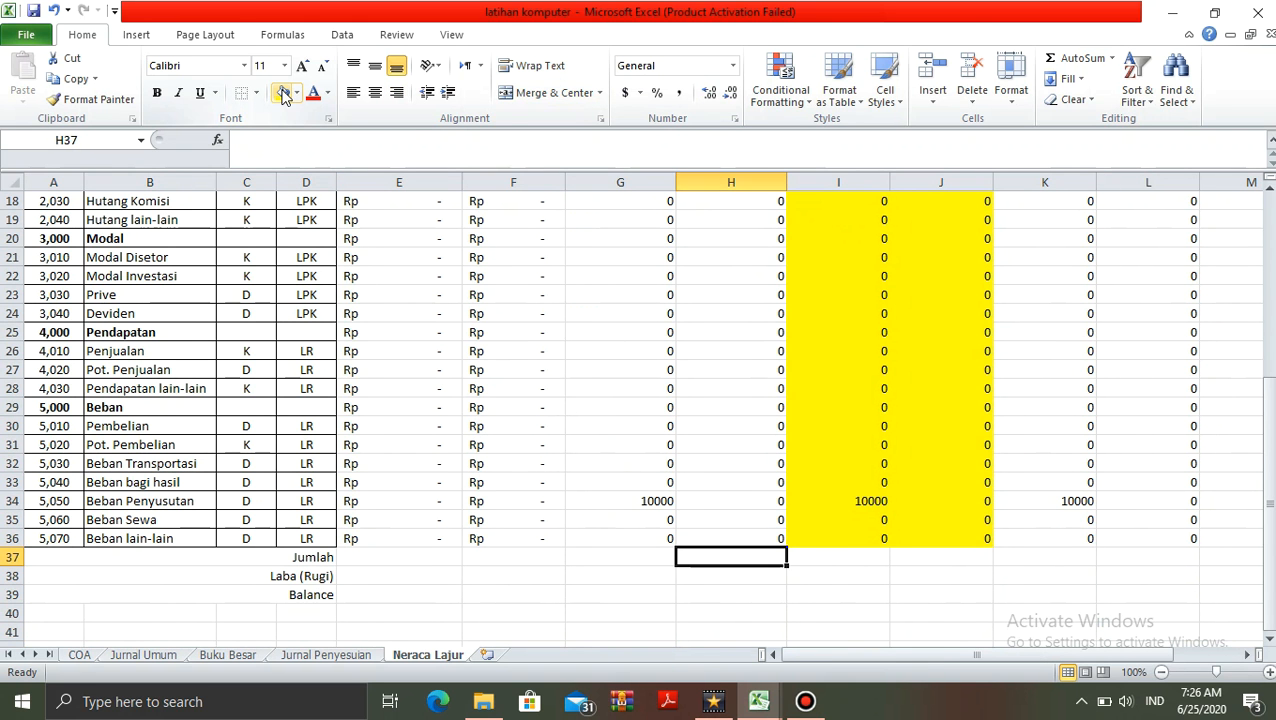
Review the highlighted NSP debit and credit cells from row 36 upward, selecting them together as one block
{"action": "key", "text": "Up"}
{"action": "key", "text": "shift+Up"}
{"action": "key", "text": "shift+Right"}
{"action": "key", "text": "shift+Up"}
{"action": "key", "text": "shift+Up"}
{"action": "key", "text": "shift+Up"}
{"action": "key", "text": "shift+Up"}
{"action": "key", "text": "shift+Up"}
{"action": "key", "text": "shift+Up"}
{"action": "key", "text": "shift+Up"}
{"action": "key", "text": "shift+Up"}
{"action": "key", "text": "shift+Up"}
{"action": "key", "text": "shift+Up"}
{"action": "key", "text": "shift+Up"}
{"action": "key", "text": "shift+Up"}
{"action": "key", "text": "shift+Up"}
{"action": "key", "text": "shift+Up"}
{"action": "key", "text": "shift+Up"}
{"action": "key", "text": "shift+Up"}
{"action": "key", "text": "shift+Up"}
{"action": "key", "text": "shift+Up"}
{"action": "key", "text": "shift+Up"}
{"action": "key", "text": "shift+Up"}
{"action": "key", "text": "shift+Up"}
{"action": "key", "text": "shift+Up"}
{"action": "key", "text": "shift+Up"}
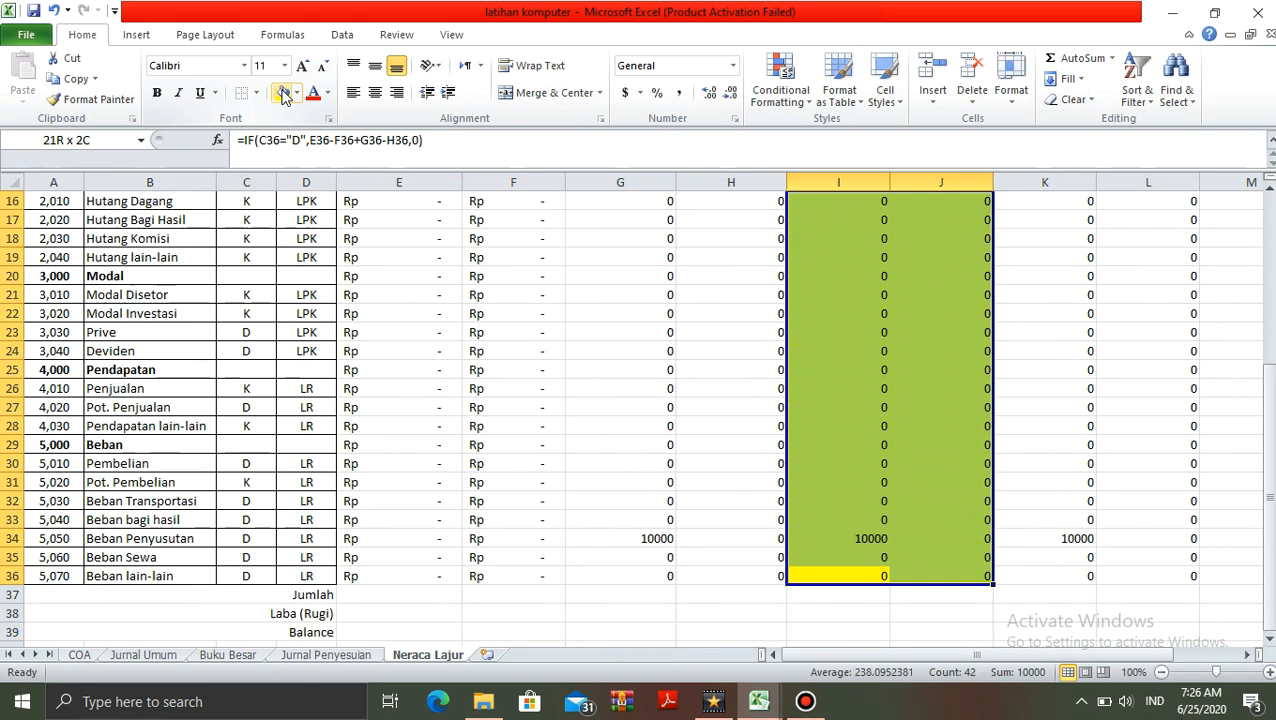
{"action": "key", "text": "Up"}
{"action": "key", "text": "Up"}
{"action": "key", "text": "Up"}
{"action": "key", "text": "Up"}
{"action": "key", "text": "Up"}
{"action": "key", "text": "Up"}
{"action": "key", "text": "Up"}
{"action": "key", "text": "Up"}
{"action": "key", "text": "Up"}
{"action": "key", "text": "Up"}
{"action": "key", "text": "Up"}
{"action": "key", "text": "Up"}
{"action": "key", "text": "Up"}
{"action": "key", "text": "Up"}
{"action": "key", "text": "Up"}
{"action": "key", "text": "Up"}
{"action": "key", "text": "Up"}
{"action": "key", "text": "Up"}
{"action": "key", "text": "Up"}
{"action": "key", "text": "Up"}
{"action": "key", "text": "Up"}
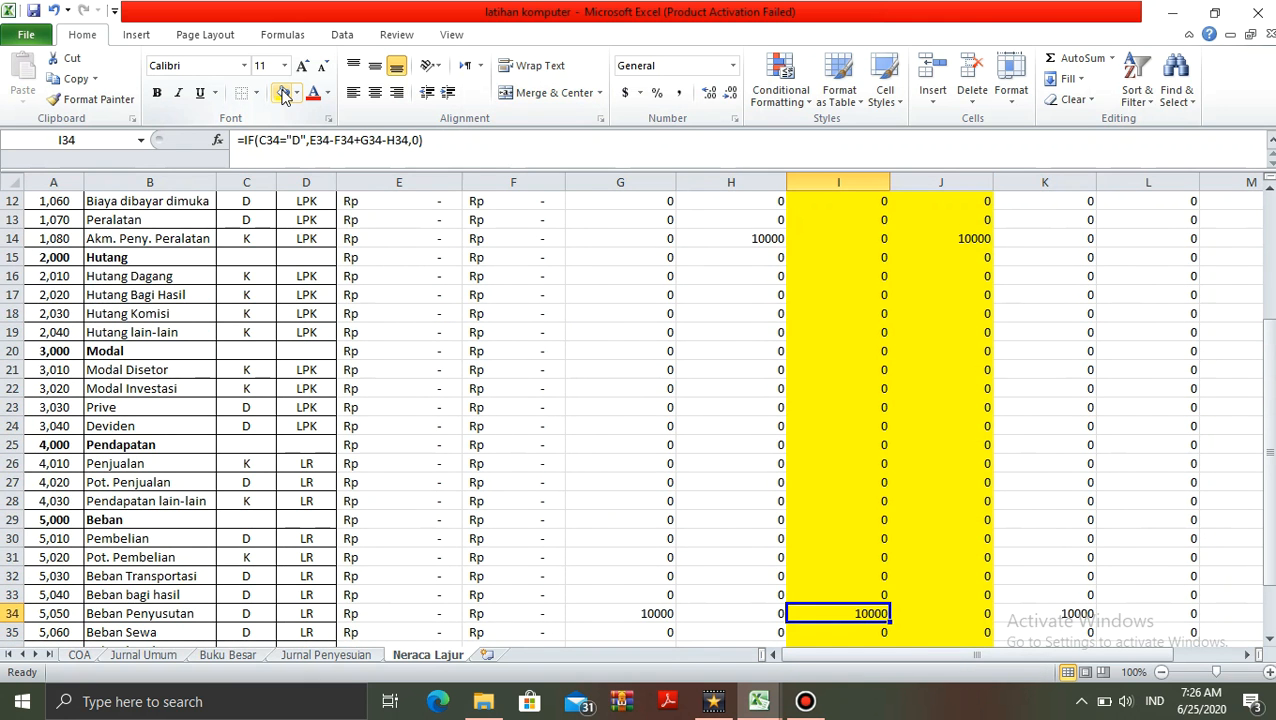
Look through the worksheet from its first row down to the empty total rows below the last account
{"action": "key", "text": "ctrl+Home"}
{"action": "key", "text": "Right"}
{"action": "key", "text": "Down"}
{"action": "key", "text": "Down"}
{"action": "key", "text": "Down"}
{"action": "key", "text": "Down"}
{"action": "key", "text": "Down"}
{"action": "key", "text": "Down"}
{"action": "key", "text": "Down"}
{"action": "key", "text": "Down"}
{"action": "key", "text": "Down"}
{"action": "key", "text": "Down"}
{"action": "key", "text": "Down"}
{"action": "key", "text": "Down"}
{"action": "key", "text": "Down"}
{"action": "key", "text": "Down"}
{"action": "key", "text": "Down"}
{"action": "key", "text": "Down"}
{"action": "key", "text": "Down"}
{"action": "key", "text": "Down"}
{"action": "key", "text": "Down"}
{"action": "key", "text": "Down"}
{"action": "key", "text": "Down"}
{"action": "key", "text": "Down"}
{"action": "key", "text": "Down"}
{"action": "key", "text": "Down"}
{"action": "key", "text": "Down"}
{"action": "key", "text": "Down"}
{"action": "key", "text": "Down"}
{"action": "key", "text": "Down"}
{"action": "key", "text": "Left"}
{"action": "key", "text": "Left"}
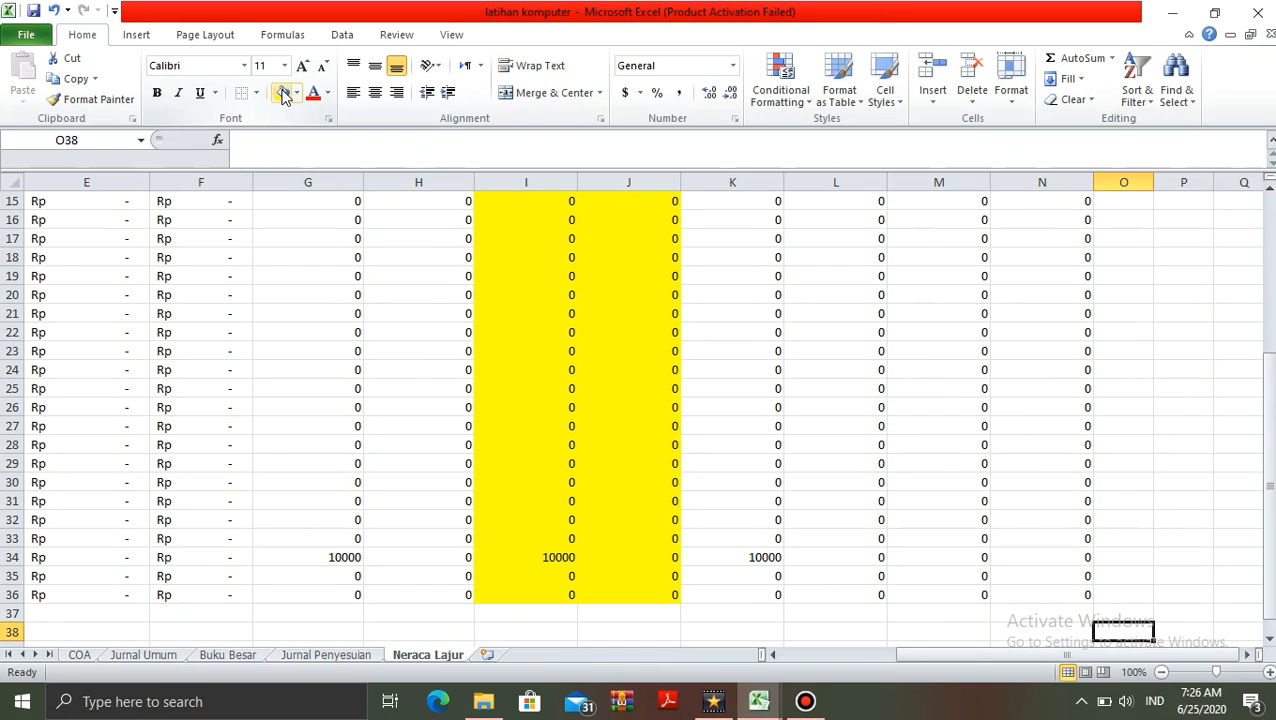
Total the Neraca Saldo debit column in the Jumlah row (E37) with the formula =sum(E6:E36)
{"action": "key", "text": "Home"}
{"action": "key", "text": "Up"}
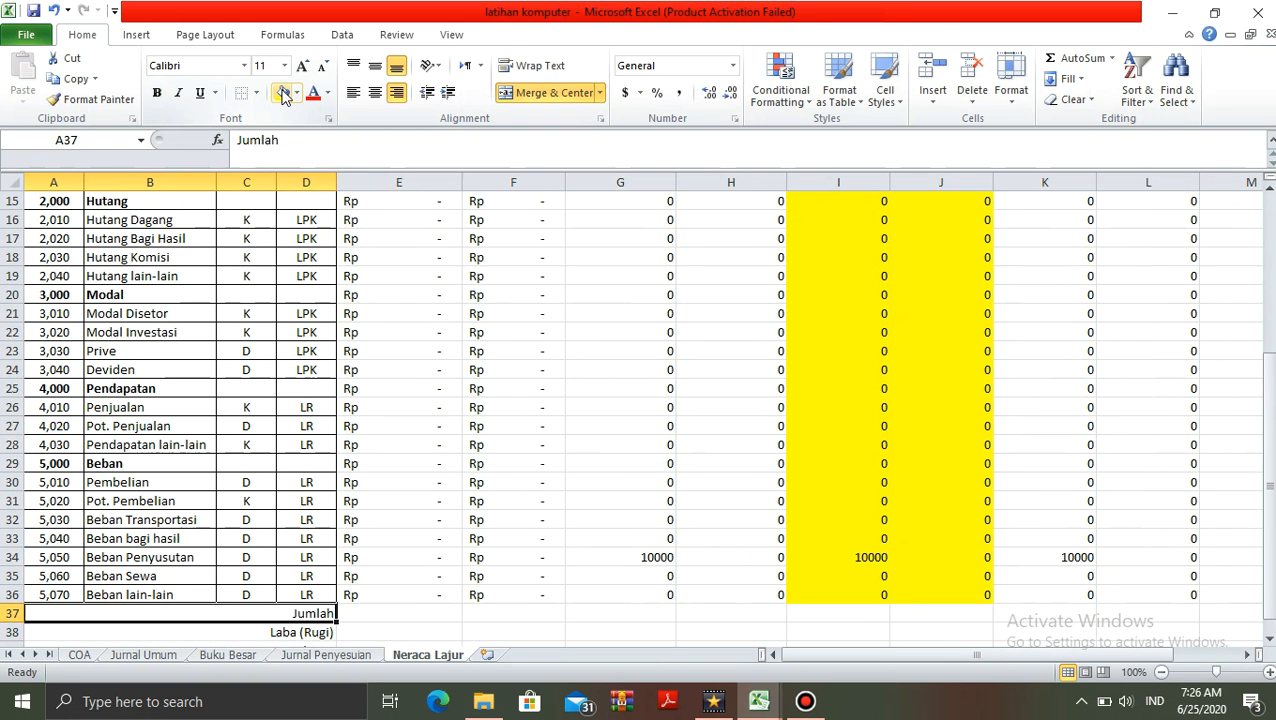
{"action": "key", "text": "Right"}
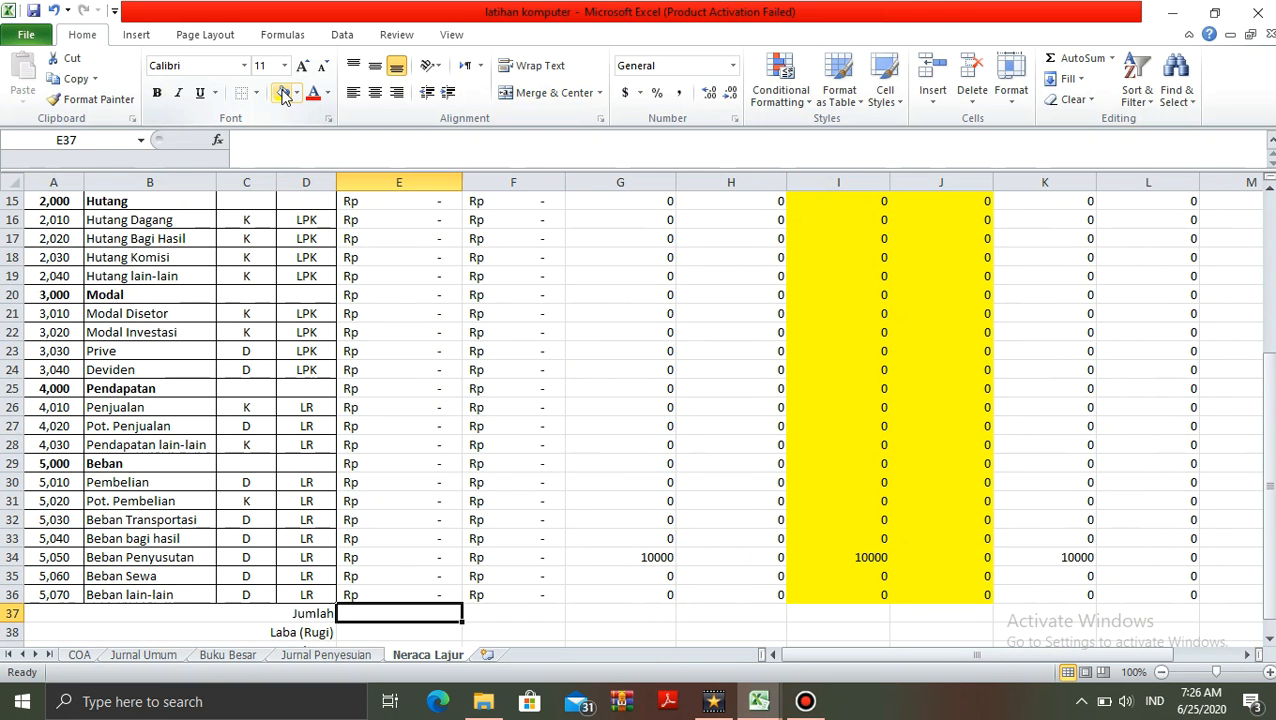
{"action": "type", "text": "=sum("}
{"action": "key", "text": "Up"}
{"action": "key", "text": "shift+Up"}
{"action": "key", "text": "shift+Up"}
{"action": "key", "text": "shift+Up"}
{"action": "key", "text": "shift+Up"}
{"action": "key", "text": "shift+Up"}
{"action": "key", "text": "shift+Up"}
{"action": "key", "text": "shift+Up"}
{"action": "key", "text": "shift+Up"}
{"action": "key", "text": "shift+Up"}
{"action": "key", "text": "shift+Up"}
{"action": "key", "text": "shift+Up"}
{"action": "key", "text": "shift+Up"}
{"action": "key", "text": "shift+Up"}
{"action": "key", "text": "shift+Up"}
{"action": "key", "text": "shift+Up"}
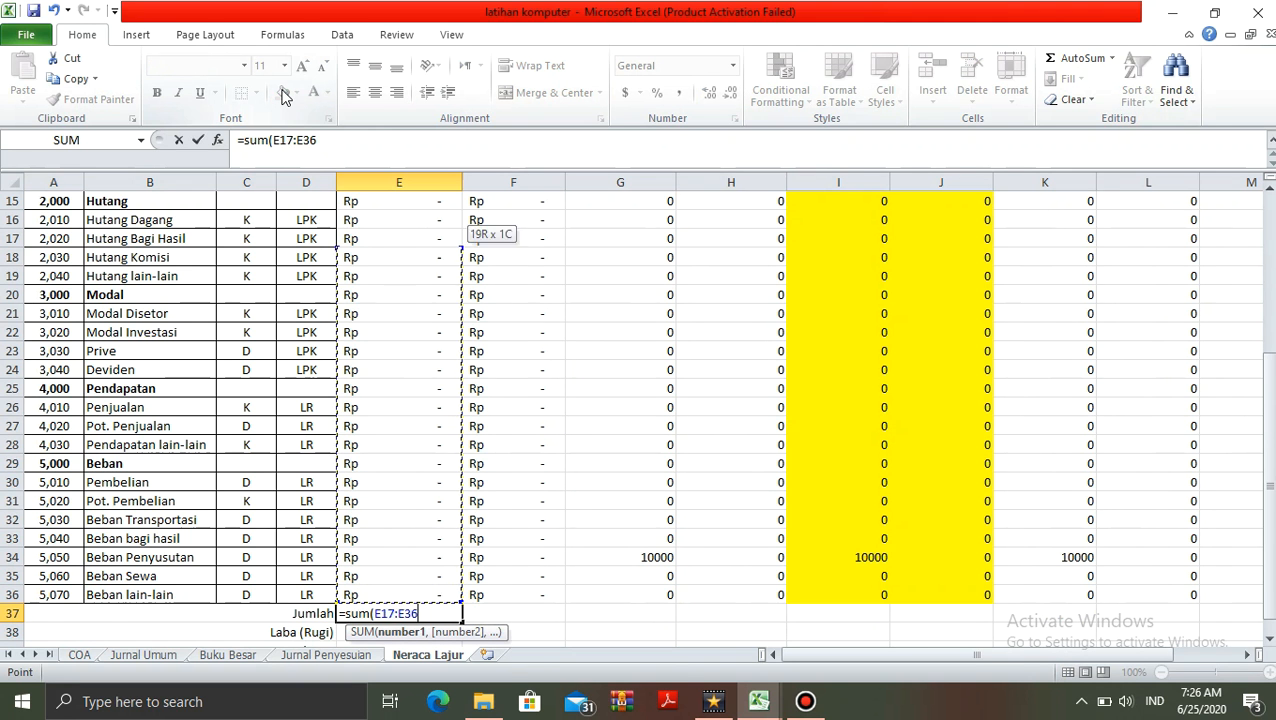
{"action": "key", "text": "shift+Up"}
{"action": "key", "text": "shift+Up"}
{"action": "key", "text": "shift+Up"}
{"action": "key", "text": "shift+Up"}
{"action": "key", "text": "shift+Up"}
{"action": "key", "text": "shift+Up"}
{"action": "key", "text": "shift+Up"}
{"action": "key", "text": "shift+Up"}
{"action": "key", "text": "shift+Up"}
{"action": "key", "text": "shift+Up"}
{"action": "key", "text": "shift+Up"}
{"action": "key", "text": "shift+Up"}
{"action": "key", "text": "shift+Up"}
{"action": "key", "text": "shift+Up"}
{"action": "key", "text": "shift+Up"}
{"action": "key", "text": "shift+Up"}
{"action": "key", "text": "shift+Up"}
{"action": "key", "text": "shift+Up"}
{"action": "key", "text": "shift+Up"}
{"action": "key", "text": "shift+Down"}
{"action": "key", "text": "shift+Down"}
{"action": "key", "text": "shift+Down"}
{"action": "key", "text": "shift+Right"}
{"action": "key", "text": "shift+Right"}
{"action": "key", "text": "shift+Right"}
{"action": "key", "text": "shift+Right"}
{"action": "key", "text": "shift+Right"}
{"action": "key", "text": "shift+Left"}
{"action": "key", "text": "shift+Left"}
{"action": "type", "text": ")"}
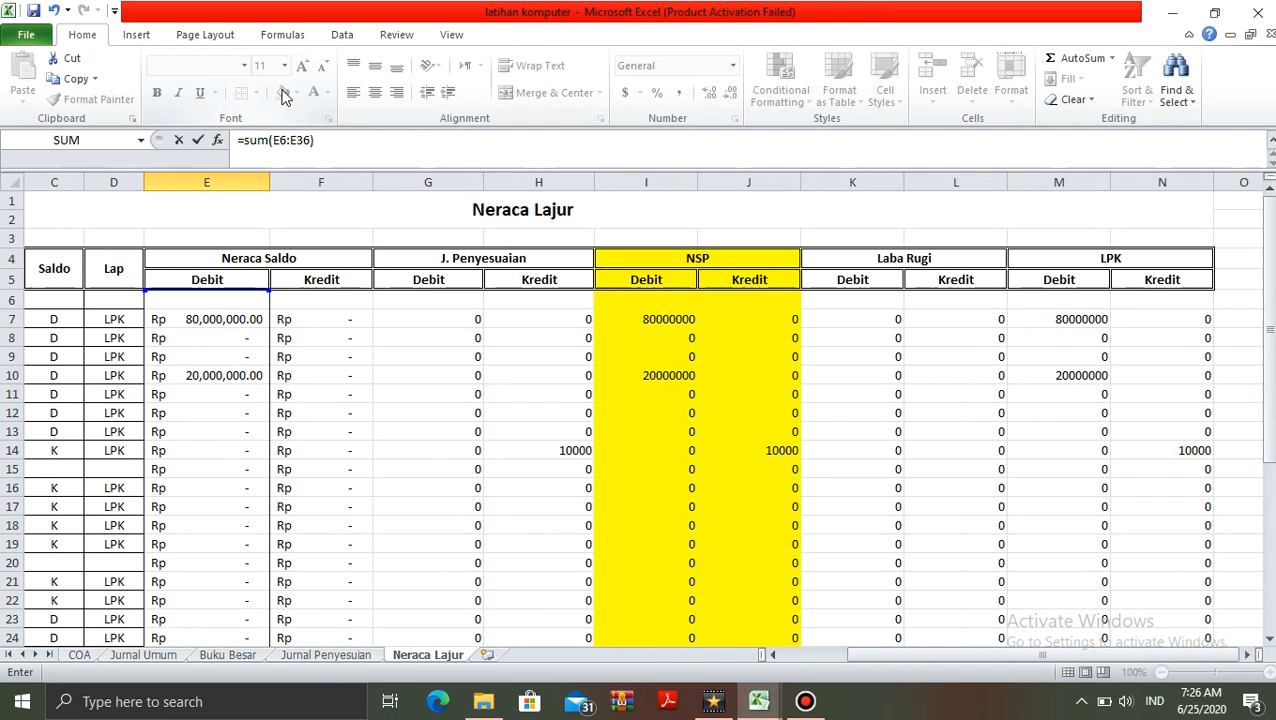
{"action": "key", "text": "Return"}
Copy the Jumlah total formula across F37:N37, through the LPK credit column
{"action": "key", "text": "Up"}
{"action": "key", "text": "ctrl+c"}
{"action": "key", "text": "Right"}
{"action": "key", "text": "shift+Right"}
{"action": "key", "text": "shift+Right"}
{"action": "key", "text": "shift+Right"}
{"action": "key", "text": "shift+Right"}
{"action": "key", "text": "shift+Right"}
{"action": "key", "text": "shift+Right"}
{"action": "key", "text": "shift+Right"}
{"action": "key", "text": "shift+Right"}
{"action": "key", "text": "shift+Right"}
{"action": "key", "text": "shift+Right"}
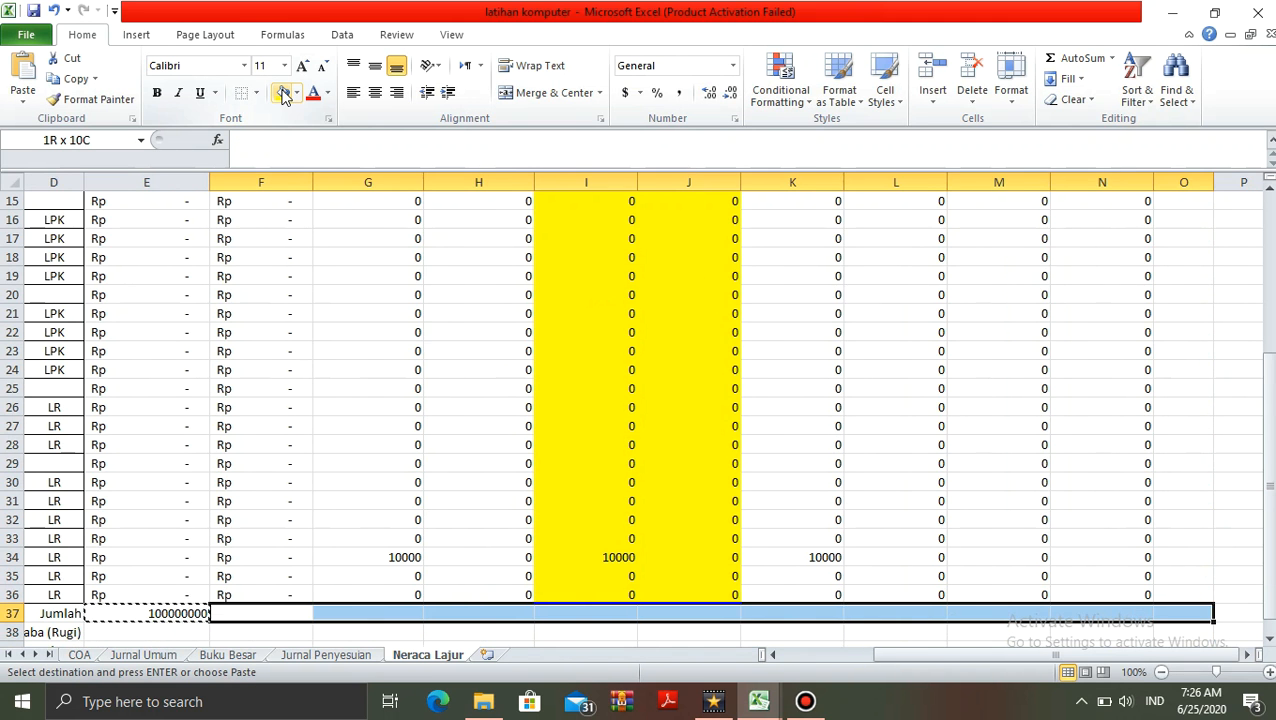
{"action": "key", "text": "shift+Left"}
{"action": "key", "text": "shift+Left"}
{"action": "key", "text": "ctrl+v"}
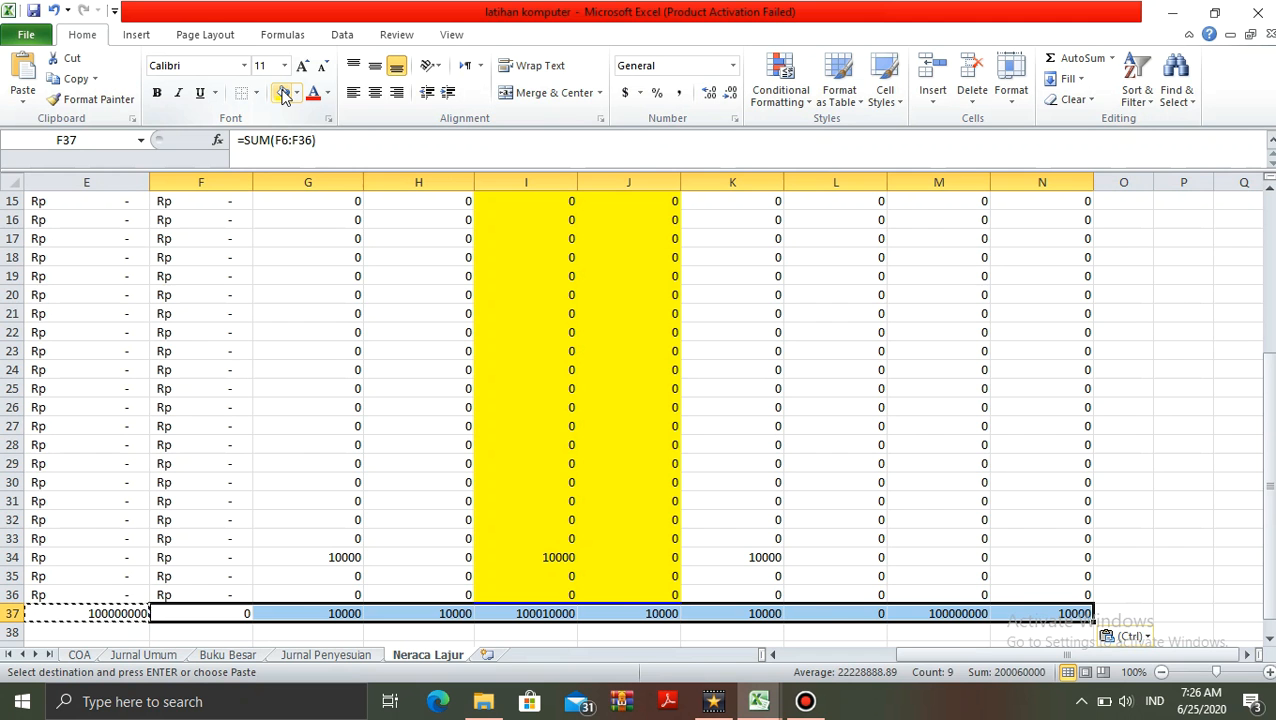
Format all amount cells E6:N39, including the Jumlah, Laba (Rugi) and Balance rows, with the Rp Indonesian accounting format
{"action": "key", "text": "Left"}
{"action": "key", "text": "Left"}
{"action": "key", "text": "Right"}
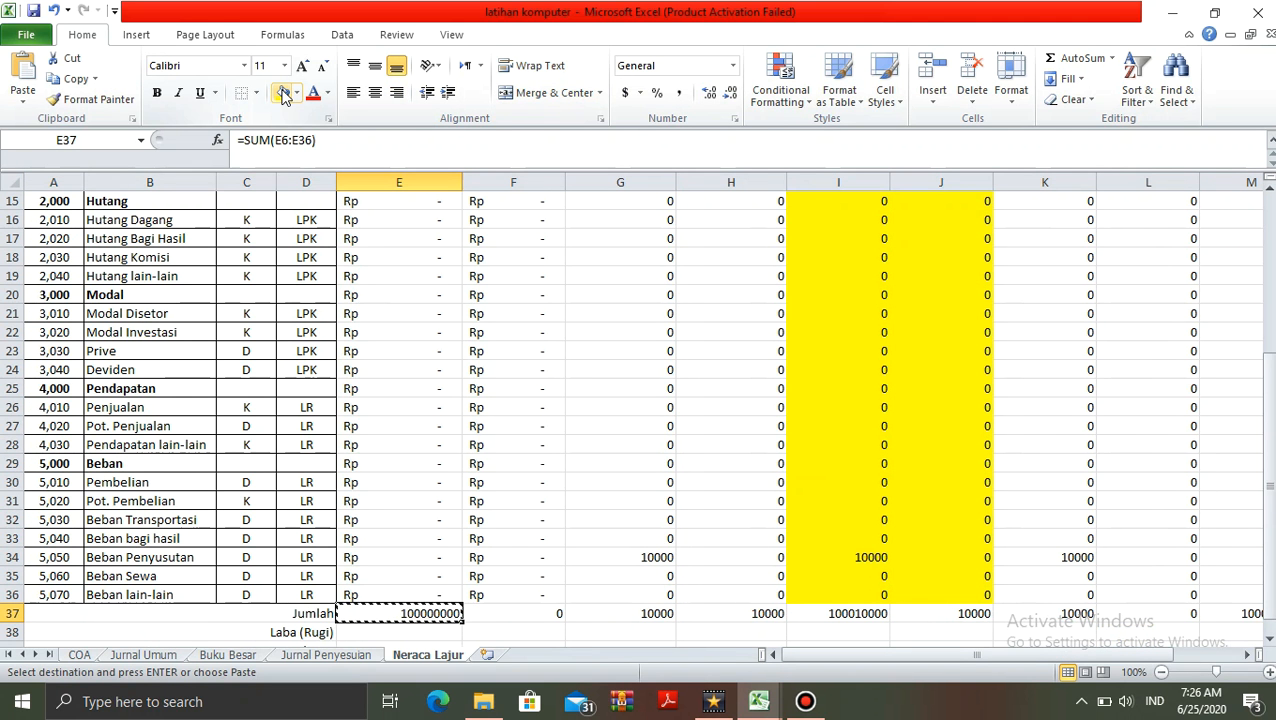
{"action": "key", "text": "Up"}
{"action": "key", "text": "Up"}
{"action": "key", "text": "Up"}
{"action": "key", "text": "Up"}
{"action": "key", "text": "Up"}
{"action": "key", "text": "Up"}
{"action": "key", "text": "Up"}
{"action": "key", "text": "Up"}
{"action": "key", "text": "Up"}
{"action": "key", "text": "Up"}
{"action": "key", "text": "Up"}
{"action": "key", "text": "Up"}
{"action": "key", "text": "Up"}
{"action": "key", "text": "Up"}
{"action": "key", "text": "Up"}
{"action": "key", "text": "Up"}
{"action": "key", "text": "Up"}
{"action": "key", "text": "Up"}
{"action": "key", "text": "Up"}
{"action": "key", "text": "Up"}
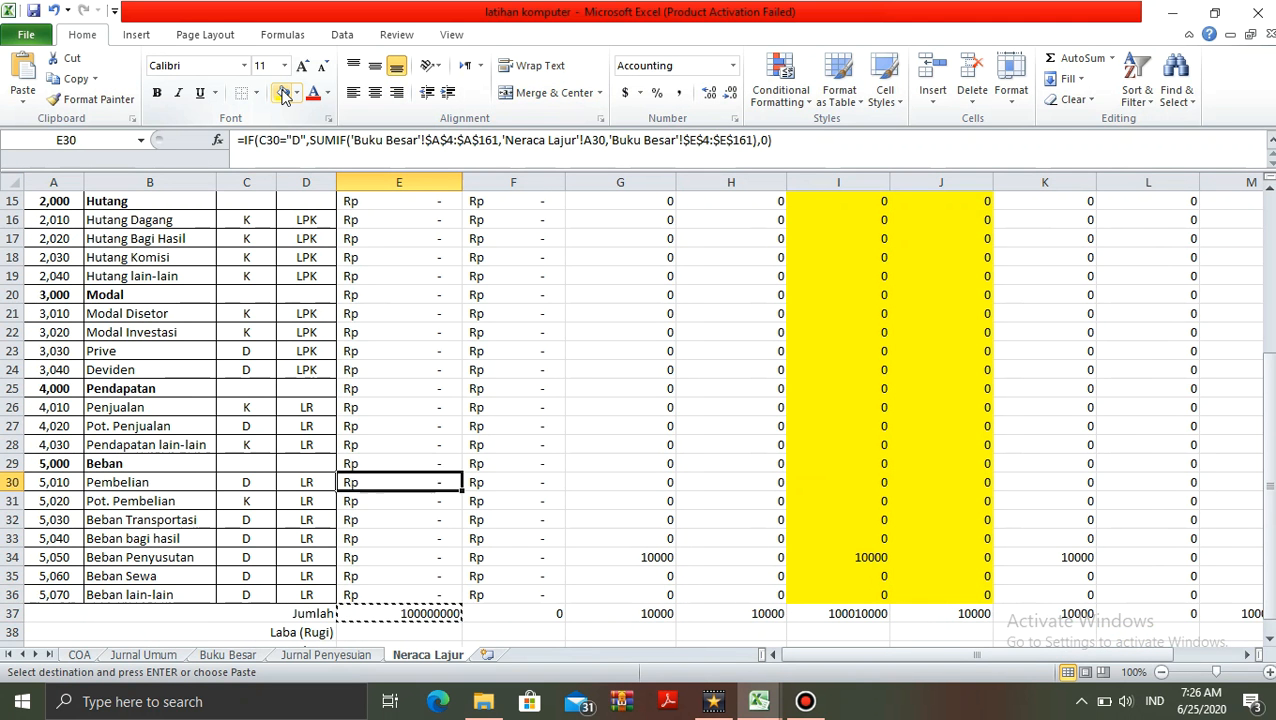
{"action": "key", "text": "Up"}
{"action": "key", "text": "Up"}
{"action": "key", "text": "Up"}
{"action": "key", "text": "Up"}
{"action": "key", "text": "Up"}
{"action": "key", "text": "Up"}
{"action": "key", "text": "Up"}
{"action": "key", "text": "Up"}
{"action": "key", "text": "Down"}
{"action": "key", "text": "shift+Right"}
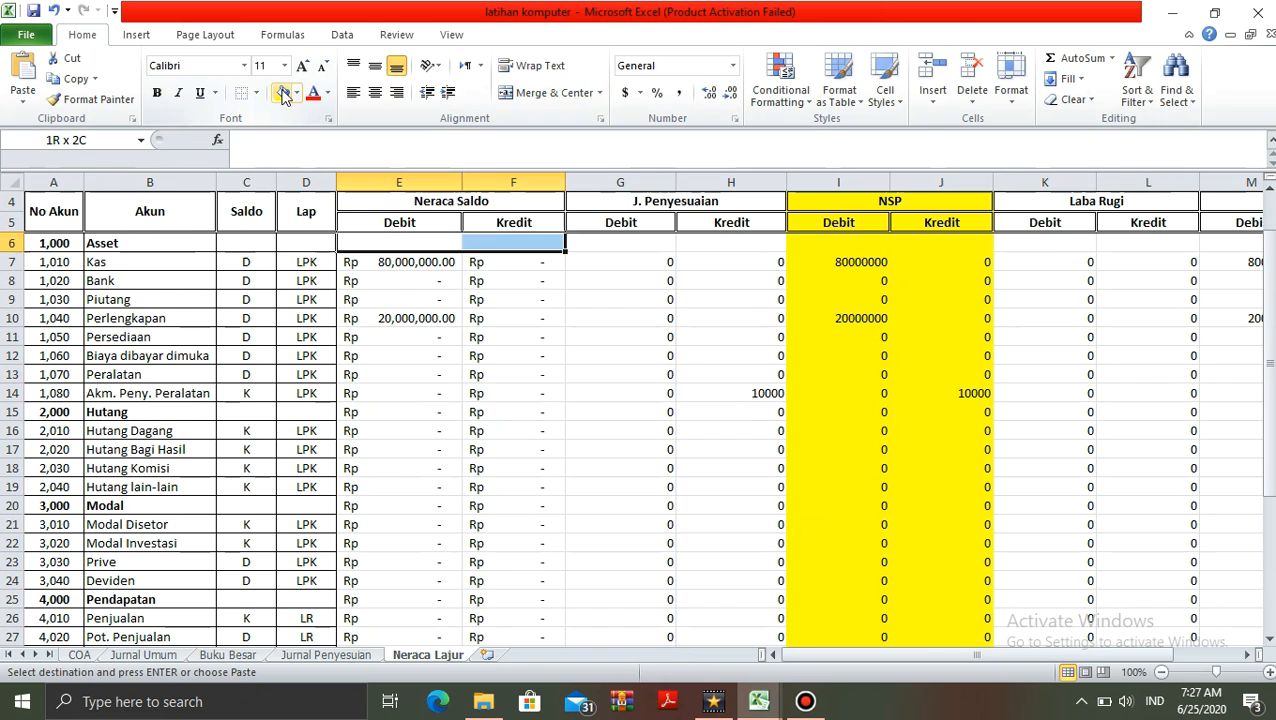
{"action": "key", "text": "shift+Right"}
{"action": "key", "text": "shift+Right"}
{"action": "key", "text": "shift+Right"}
{"action": "key", "text": "shift+Right"}
{"action": "key", "text": "shift+Right"}
{"action": "key", "text": "shift+Right"}
{"action": "key", "text": "shift+Right"}
{"action": "key", "text": "shift+Right"}
{"action": "key", "text": "shift+Right"}
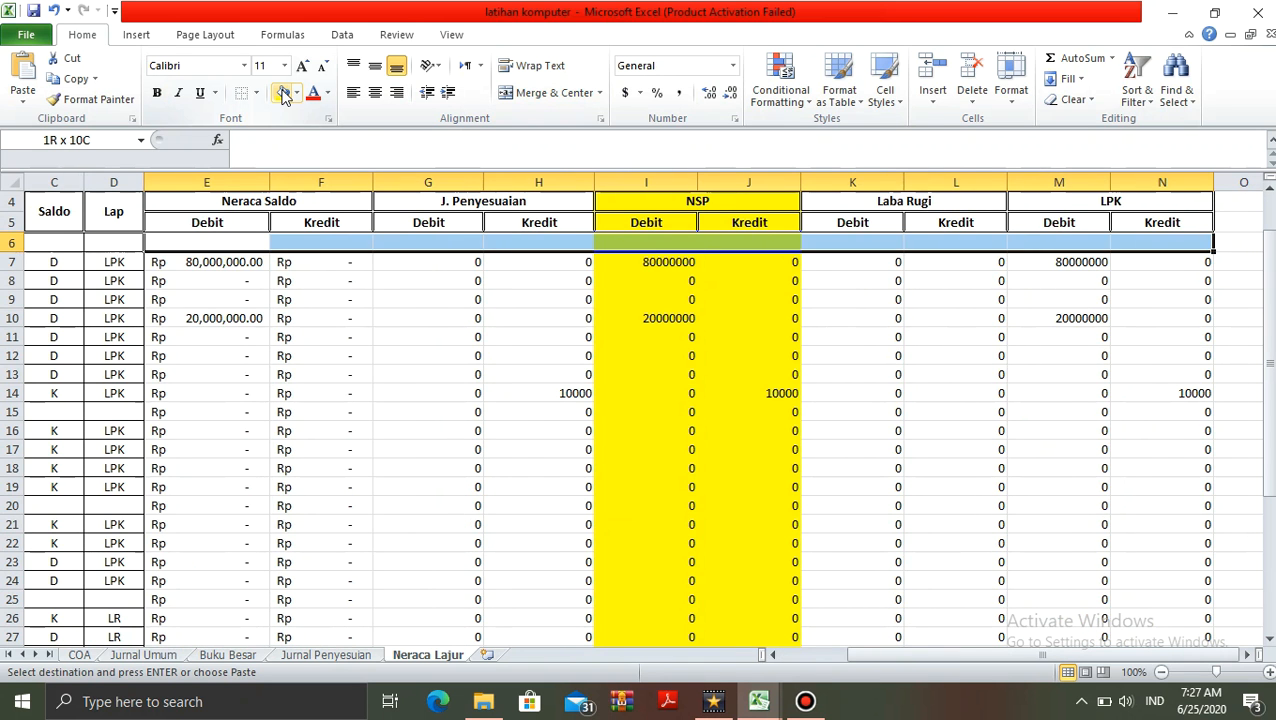
{"action": "key", "text": "shift+Down"}
{"action": "key", "text": "shift+Down"}
{"action": "key", "text": "shift+Down"}
{"action": "key", "text": "shift+Down"}
{"action": "key", "text": "shift+Down"}
{"action": "key", "text": "shift+Down"}
{"action": "key", "text": "shift+Down"}
{"action": "key", "text": "shift+Down"}
{"action": "key", "text": "shift+Down"}
{"action": "key", "text": "shift+Down"}
{"action": "key", "text": "shift+Down"}
{"action": "key", "text": "shift+Down"}
{"action": "key", "text": "shift+Down"}
{"action": "key", "text": "shift+Down"}
{"action": "key", "text": "shift+Down"}
{"action": "key", "text": "shift+Down"}
{"action": "key", "text": "shift+Down"}
{"action": "key", "text": "shift+Down"}
{"action": "key", "text": "shift+Down"}
{"action": "key", "text": "shift+Down"}
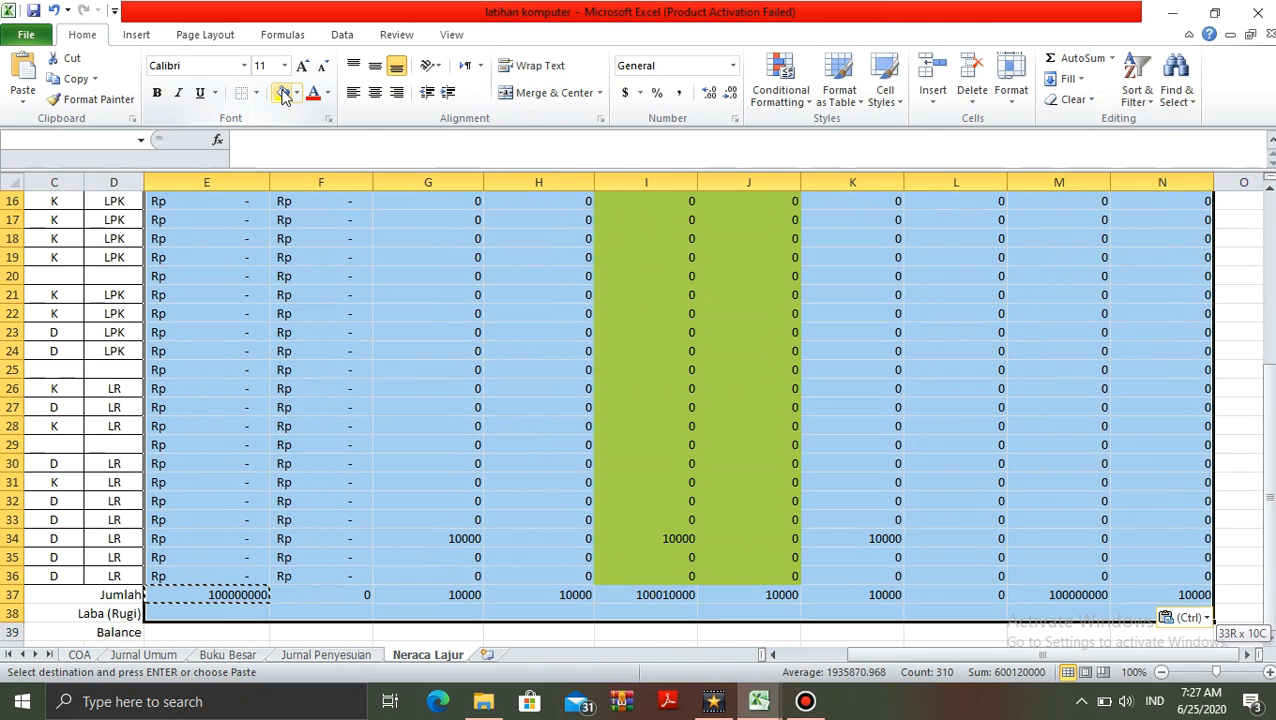
{"action": "key", "text": "shift+Down"}
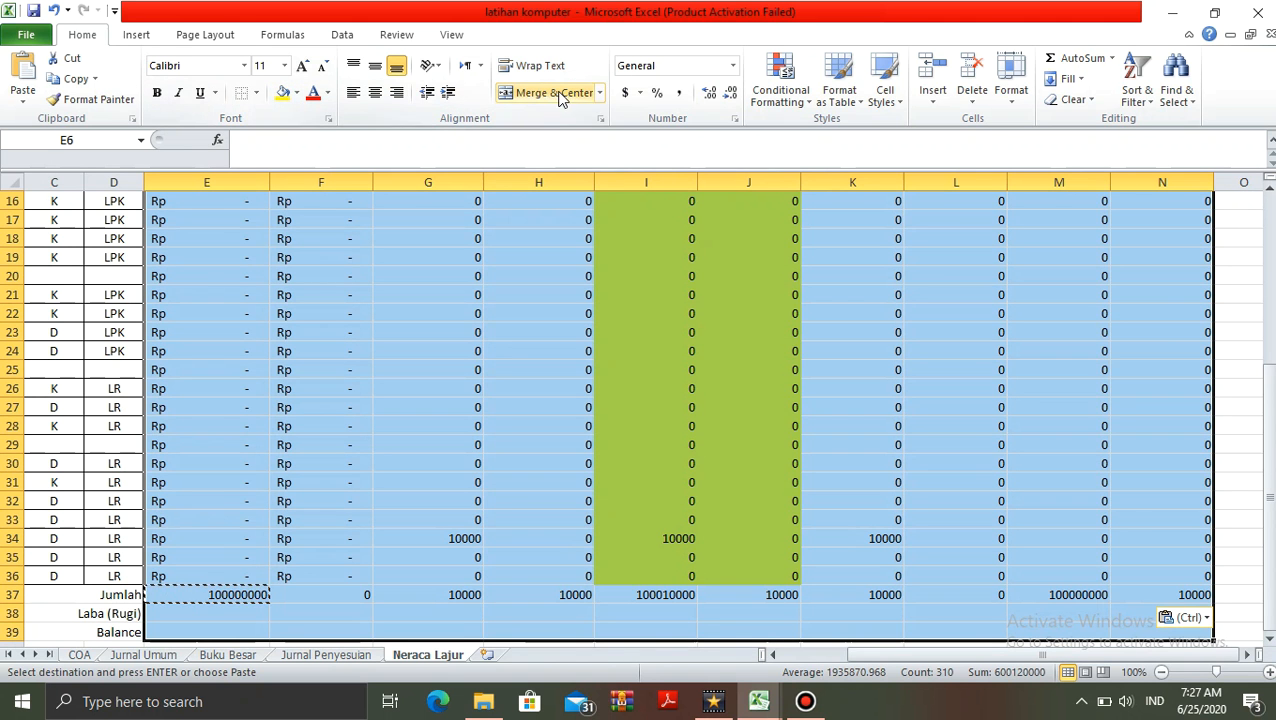
{"action": "left_click", "coordinate": [640, 93]}
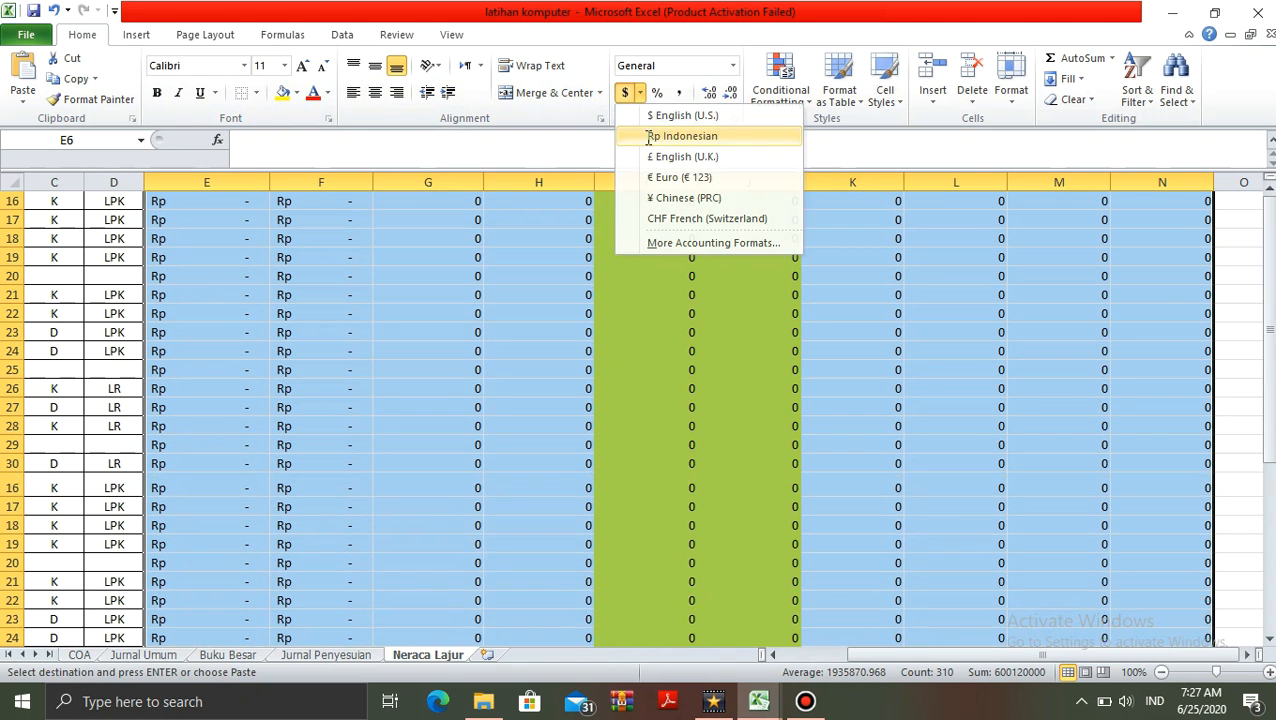
{"action": "left_click", "coordinate": [680, 136]}
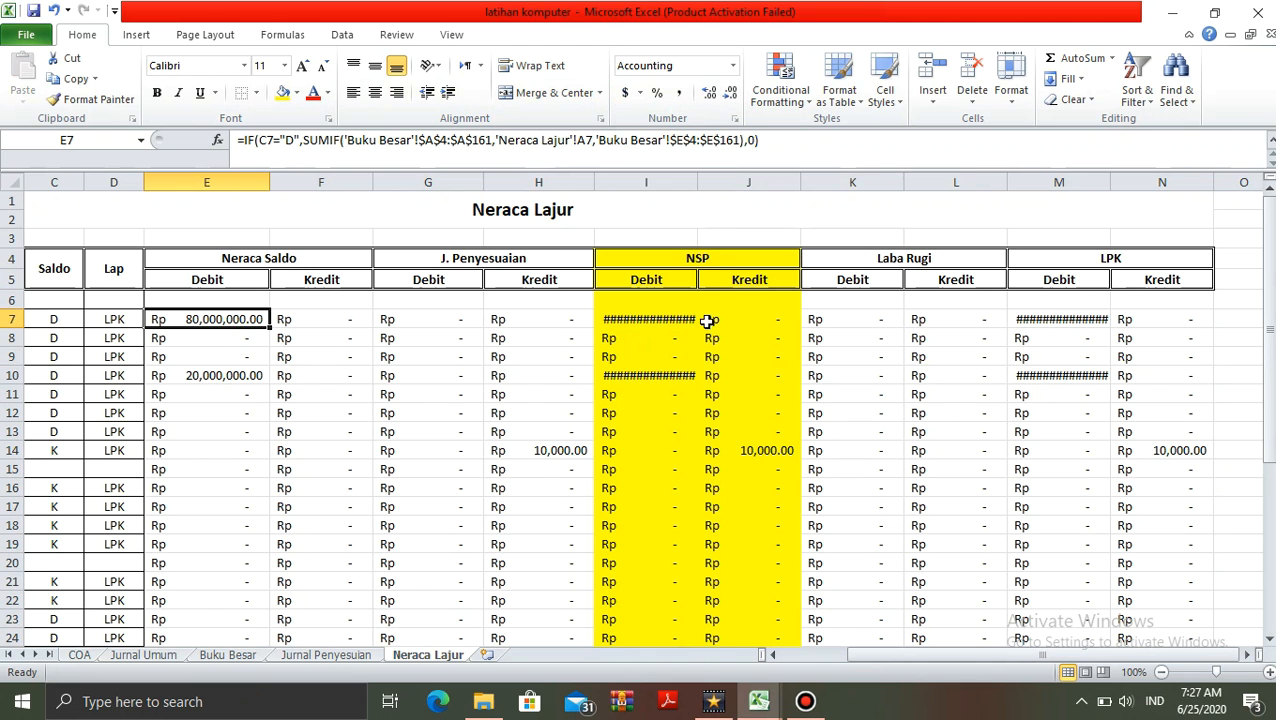
Widen the NSP debit and LPK debit columns to fit their Rupiah amounts
{"action": "double_click", "coordinate": [698, 177]}
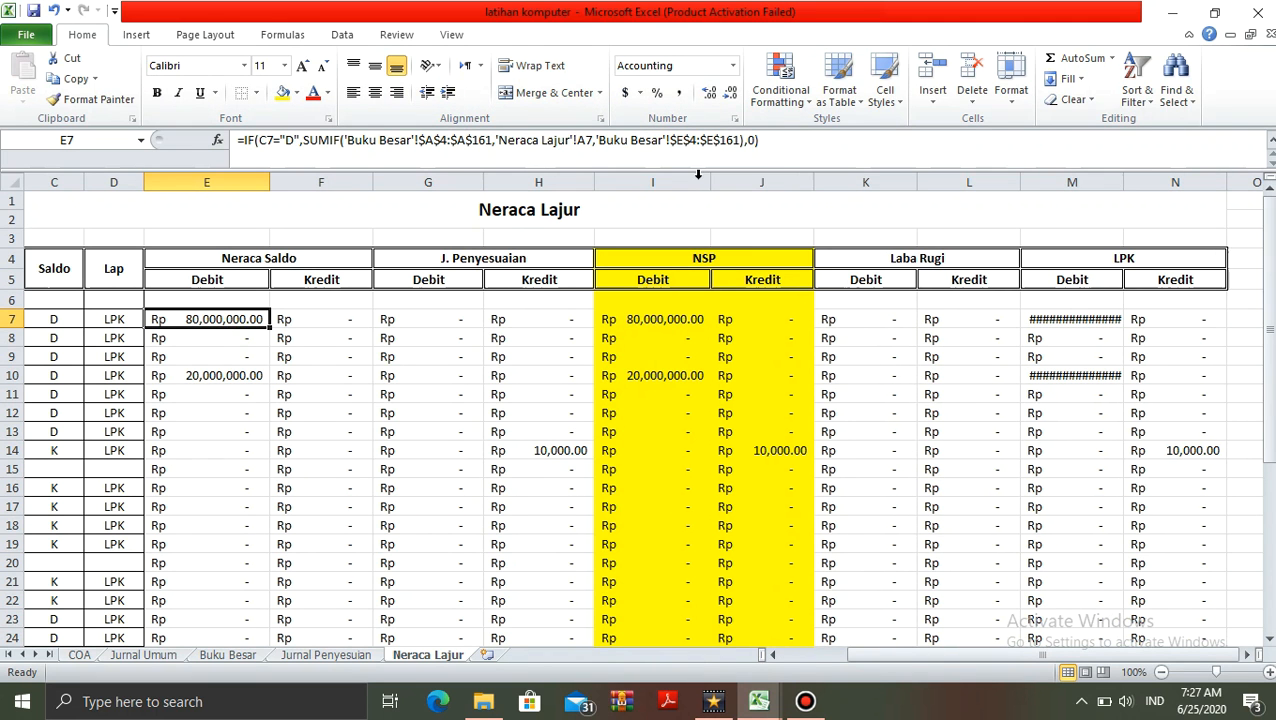
{"action": "left_click_drag", "start_coordinate": [1123, 182], "coordinate": [1145, 181]}
{"action": "left_click", "coordinate": [1105, 489]}
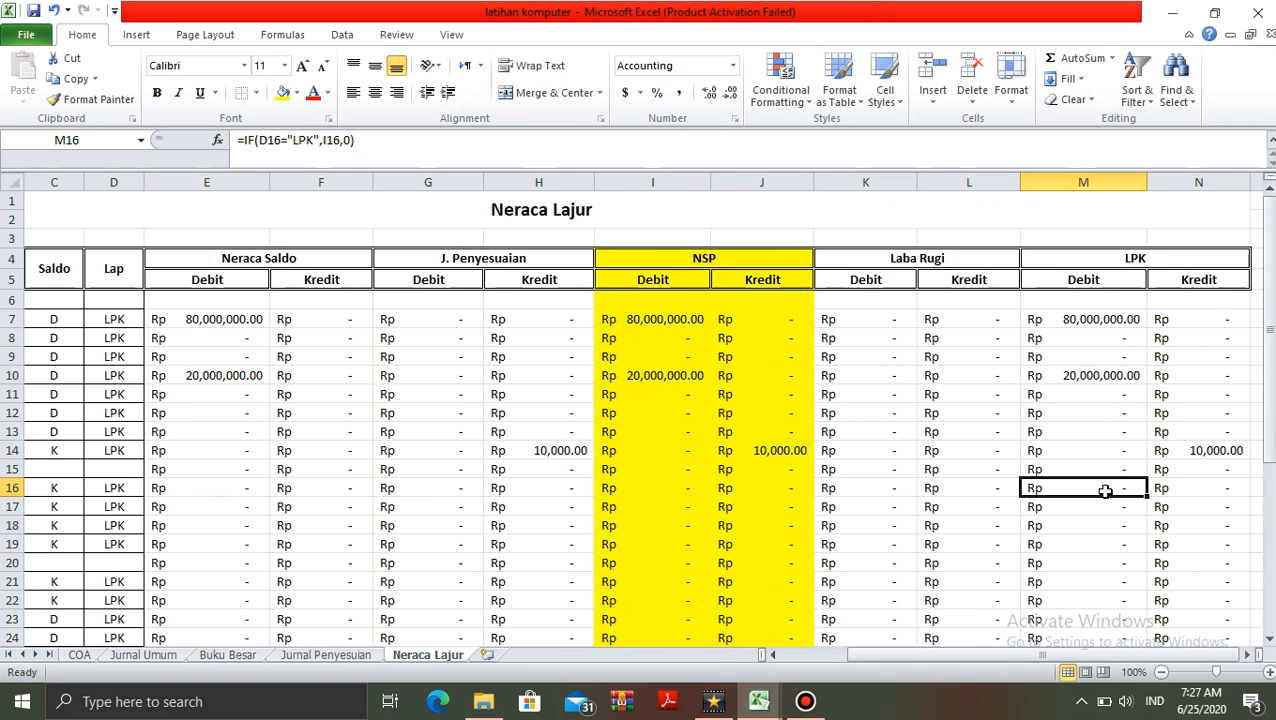
Examine the LPK debit column from row 16 down past the Jumlah, Laba (Rugi) and Balance rows
{"action": "key", "text": "Down"}
{"action": "key", "text": "Down"}
{"action": "key", "text": "Down"}
{"action": "key", "text": "Down"}
{"action": "key", "text": "Down"}
{"action": "key", "text": "Down"}
{"action": "key", "text": "Down"}
{"action": "key", "text": "Down"}
{"action": "key", "text": "Down"}
{"action": "key", "text": "Down"}
{"action": "key", "text": "Down"}
{"action": "key", "text": "Down"}
{"action": "key", "text": "Down"}
{"action": "key", "text": "Down"}
{"action": "key", "text": "Down"}
{"action": "key", "text": "Down"}
{"action": "key", "text": "Down"}
{"action": "key", "text": "Down"}
{"action": "key", "text": "Down"}
{"action": "key", "text": "Down"}
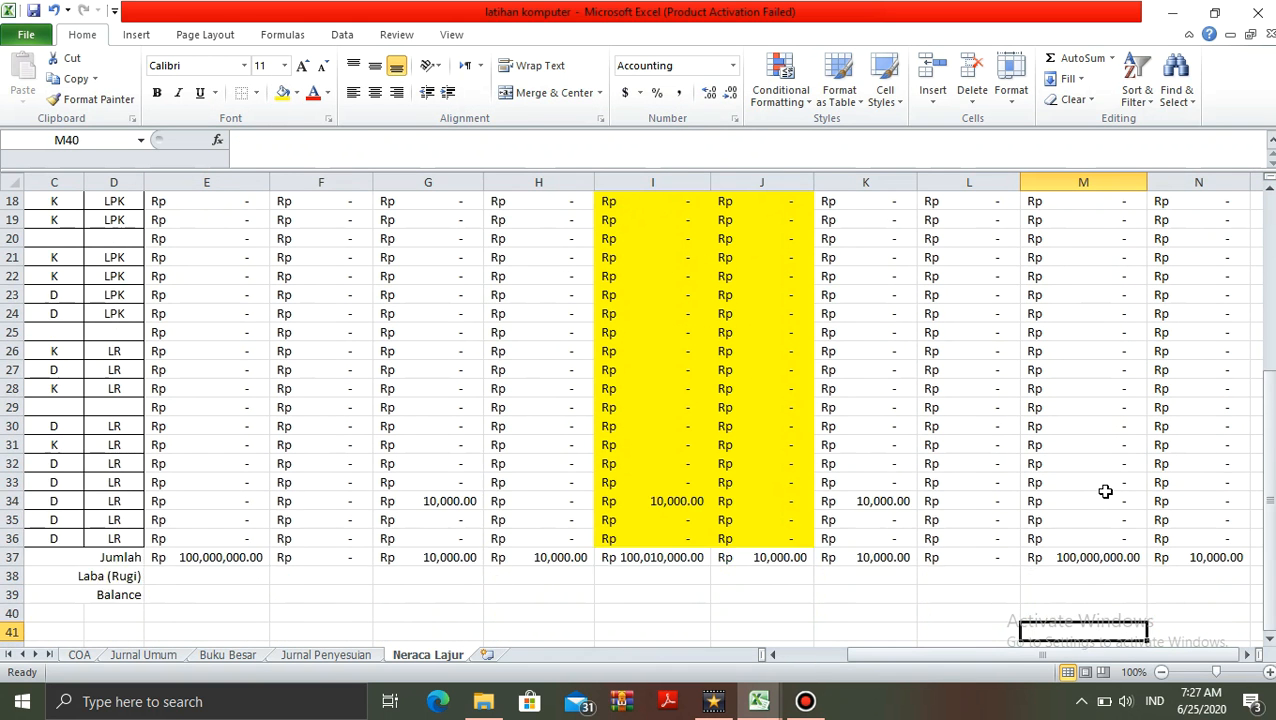
Examine the LPK debit column from below the Balance row up through the account rows and back down
{"action": "key", "text": "Up"}
{"action": "key", "text": "Up"}
{"action": "key", "text": "Up"}
{"action": "key", "text": "Up"}
{"action": "key", "text": "Up"}
{"action": "key", "text": "Up"}
{"action": "key", "text": "Up"}
{"action": "key", "text": "Up"}
{"action": "key", "text": "Up"}
{"action": "key", "text": "Up"}
{"action": "key", "text": "Up"}
{"action": "key", "text": "Up"}
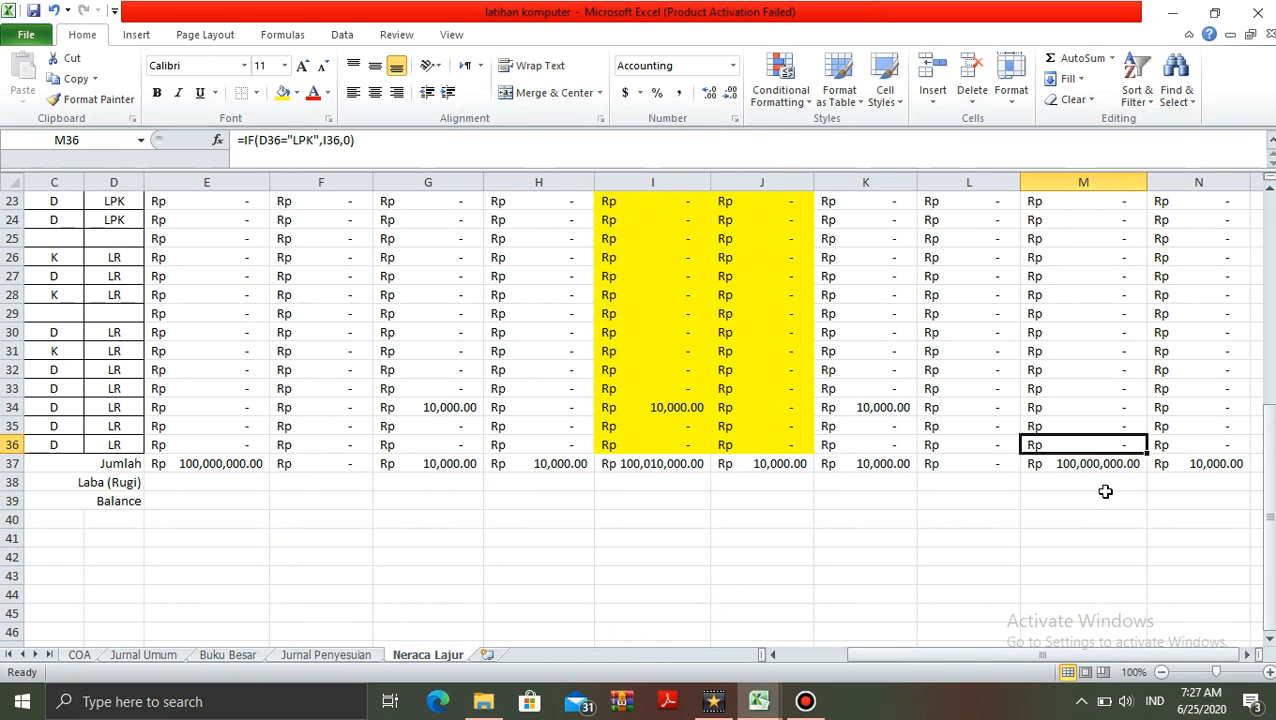
{"action": "key", "text": "Up"}
{"action": "key", "text": "Up"}
{"action": "key", "text": "Up"}
{"action": "key", "text": "Up"}
{"action": "key", "text": "Up"}
{"action": "key", "text": "Up"}
{"action": "key", "text": "Up"}
{"action": "key", "text": "Up"}
{"action": "key", "text": "Up"}
{"action": "key", "text": "Up"}
{"action": "key", "text": "Up"}
{"action": "key", "text": "Up"}
{"action": "key", "text": "Up"}
{"action": "key", "text": "Up"}
{"action": "key", "text": "Up"}
{"action": "key", "text": "Up"}
{"action": "key", "text": "Up"}
{"action": "key", "text": "Up"}
{"action": "key", "text": "Up"}
{"action": "key", "text": "Up"}
{"action": "key", "text": "Up"}
{"action": "key", "text": "Up"}
{"action": "key", "text": "Up"}
{"action": "key", "text": "Up"}
{"action": "key", "text": "Up"}
{"action": "key", "text": "Up"}
{"action": "key", "text": "Up"}
{"action": "key", "text": "Up"}
{"action": "key", "text": "Up"}
{"action": "key", "text": "Up"}
{"action": "key", "text": "Up"}
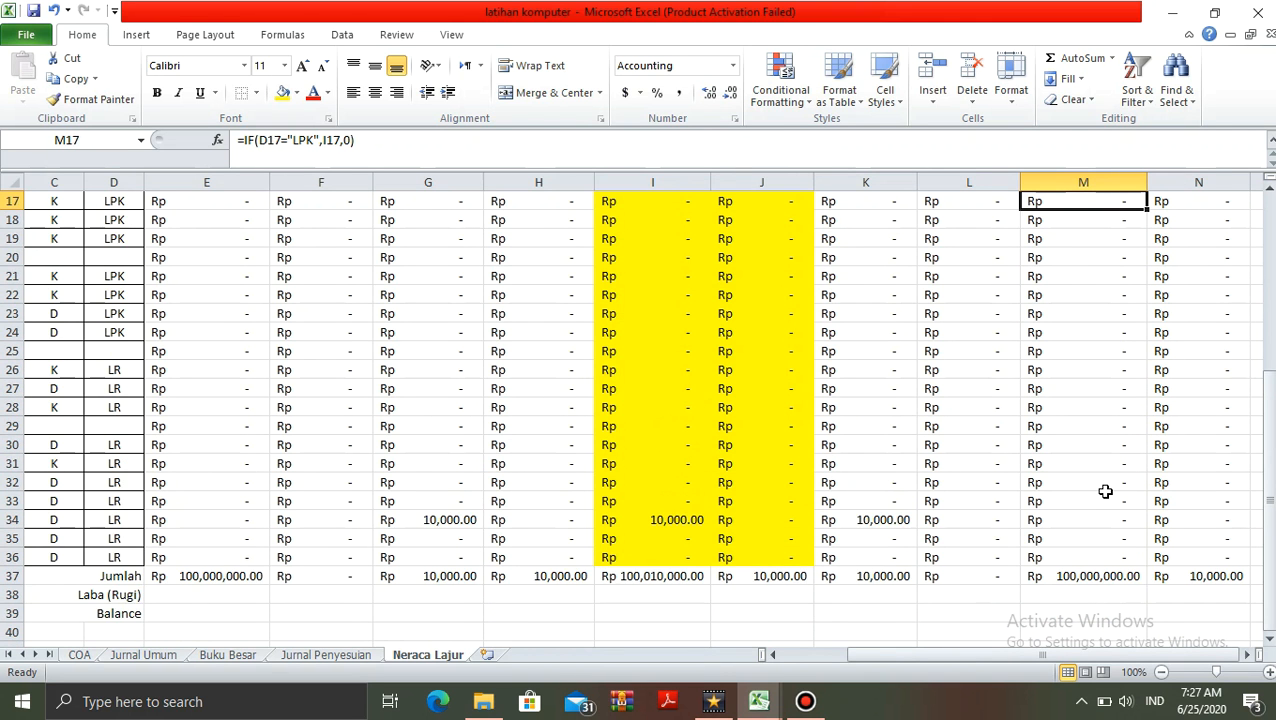
{"action": "key", "text": "Down"}
{"action": "key", "text": "Down"}
{"action": "key", "text": "Down"}
{"action": "key", "text": "Down"}
{"action": "key", "text": "Down"}
{"action": "key", "text": "Down"}
{"action": "key", "text": "Down"}
{"action": "key", "text": "Down"}
{"action": "key", "text": "Down"}
{"action": "key", "text": "Down"}
{"action": "key", "text": "Down"}
{"action": "key", "text": "Down"}
{"action": "key", "text": "Down"}
{"action": "key", "text": "Down"}
{"action": "key", "text": "Down"}
{"action": "key", "text": "Down"}
{"action": "key", "text": "Down"}
{"action": "key", "text": "Down"}
{"action": "key", "text": "Down"}
{"action": "key", "text": "Down"}
{"action": "key", "text": "Down"}
{"action": "key", "text": "Down"}
{"action": "key", "text": "Down"}
{"action": "key", "text": "Down"}
{"action": "key", "text": "Down"}
{"action": "key", "text": "Down"}
{"action": "key", "text": "Down"}
{"action": "key", "text": "Down"}
{"action": "key", "text": "Down"}
{"action": "key", "text": "Down"}
{"action": "key", "text": "Down"}
{"action": "key", "text": "Down"}
{"action": "key", "text": "Down"}
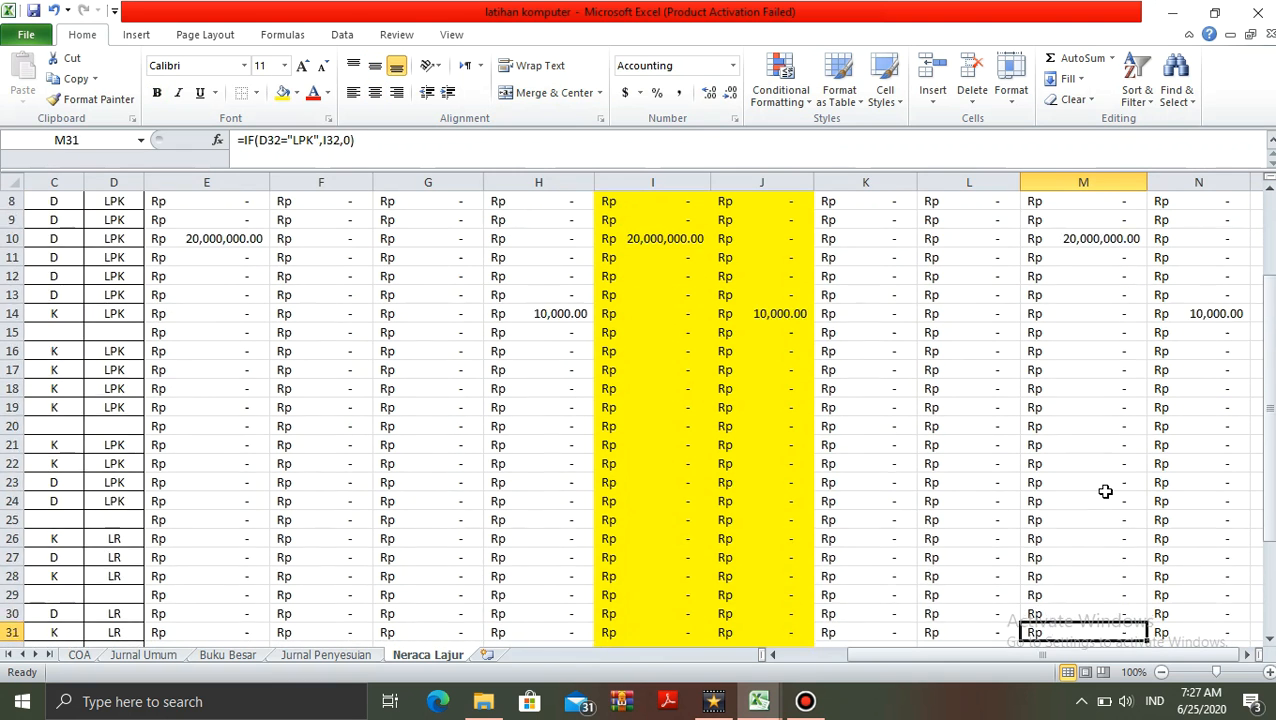
Split the Neraca Lajur window at cell E6, separating header rows 1–5 and columns A–D from the amount area
{"action": "key", "text": "Up"}
{"action": "key", "text": "Up"}
{"action": "key", "text": "Up"}
{"action": "key", "text": "Up"}
{"action": "key", "text": "Up"}
{"action": "key", "text": "Up"}
{"action": "key", "text": "Up"}
{"action": "key", "text": "Up"}
{"action": "key", "text": "Up"}
{"action": "key", "text": "Up"}
{"action": "key", "text": "Up"}
{"action": "key", "text": "Up"}
{"action": "key", "text": "Up"}
{"action": "key", "text": "Up"}
{"action": "key", "text": "Up"}
{"action": "key", "text": "Up"}
{"action": "key", "text": "Up"}
{"action": "key", "text": "Up"}
{"action": "key", "text": "Up"}
{"action": "key", "text": "Up"}
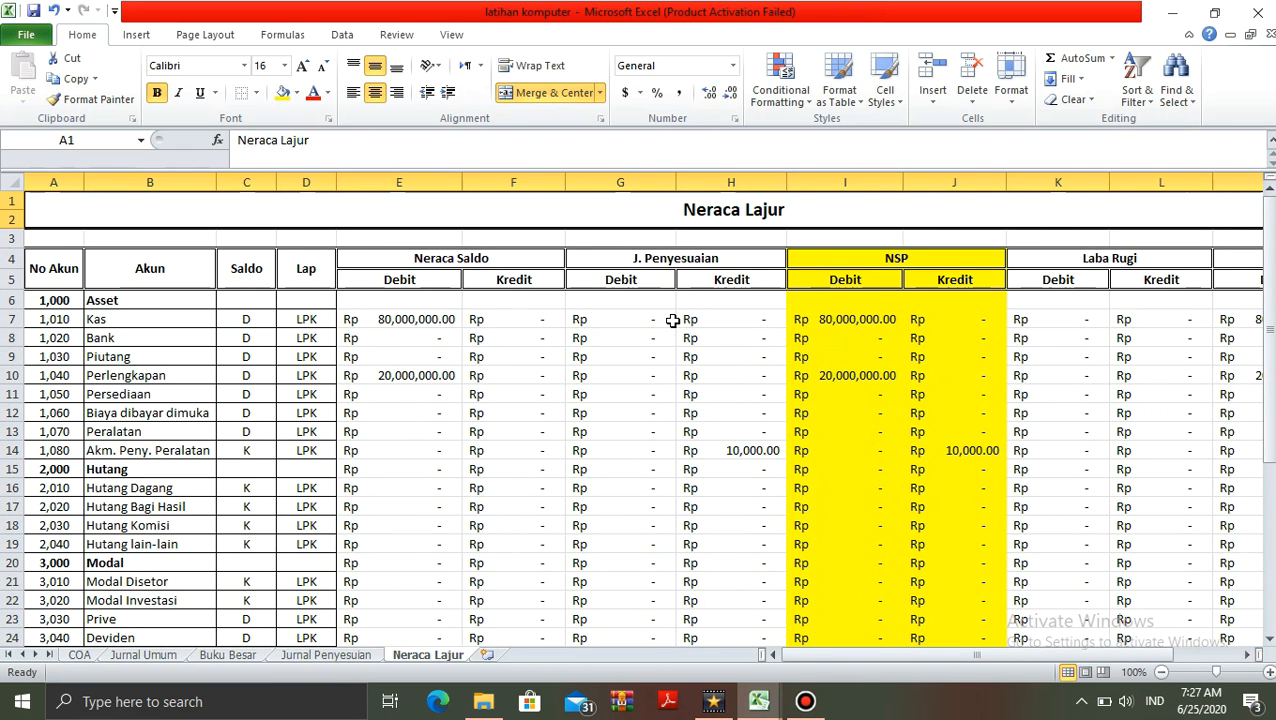
{"action": "left_click", "coordinate": [407, 301]}
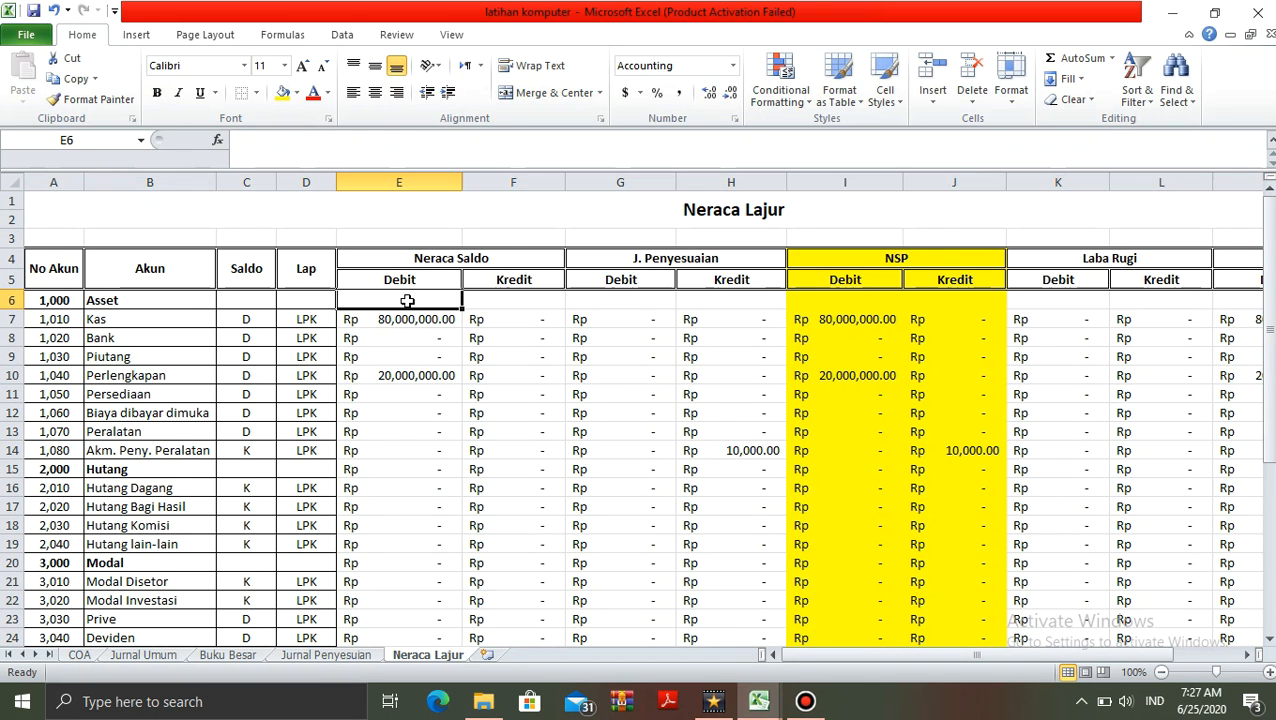
{"action": "left_click", "coordinate": [451, 34]}
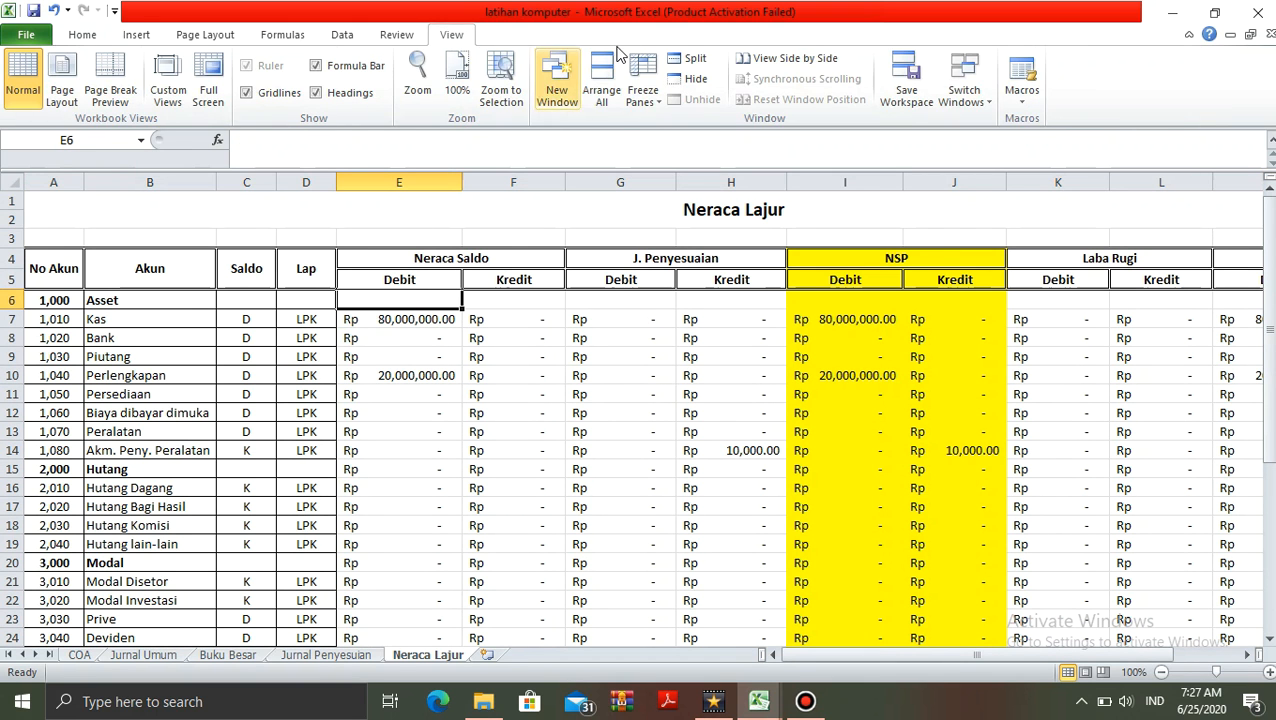
{"action": "left_click", "coordinate": [695, 60]}
Examine the split sheet from F14 across to the LPK credit column and down past the Jumlah, Laba (Rugi) and Balance rows
{"action": "left_click", "coordinate": [502, 459]}
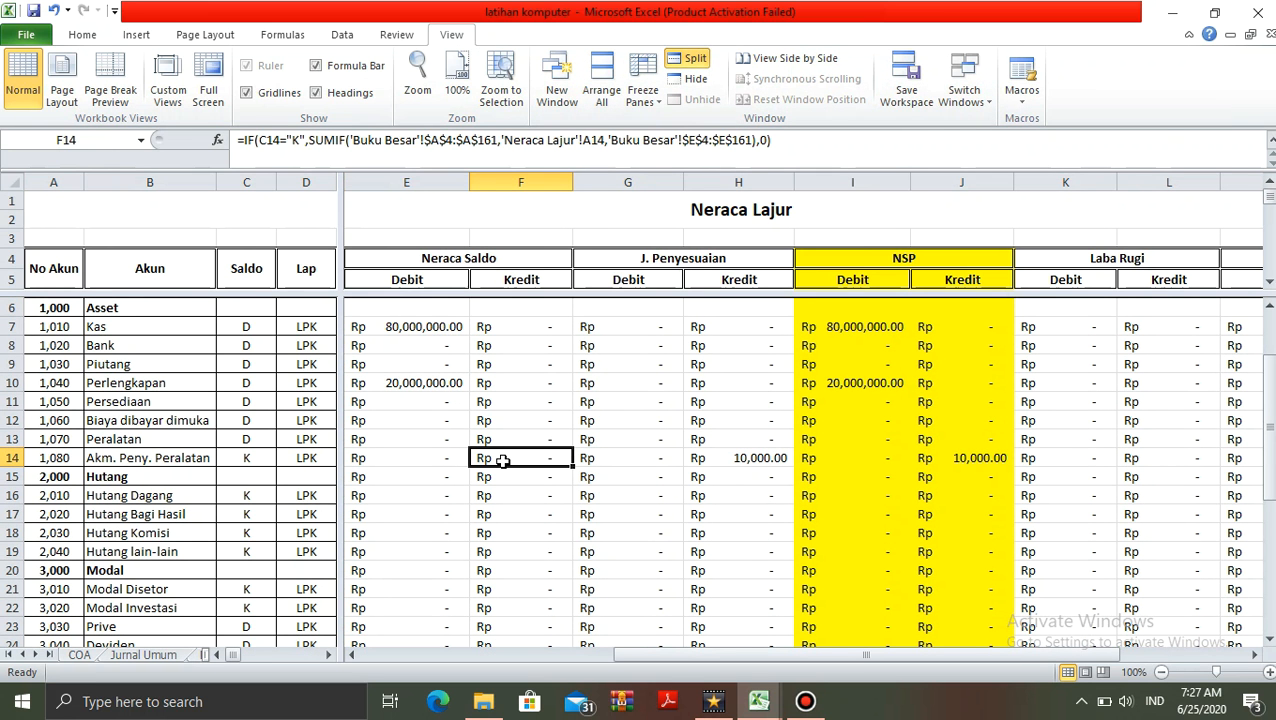
{"action": "key", "text": "Right"}
{"action": "key", "text": "Right"}
{"action": "key", "text": "Right"}
{"action": "key", "text": "Right"}
{"action": "key", "text": "Right"}
{"action": "key", "text": "Right"}
{"action": "key", "text": "Right"}
{"action": "key", "text": "Right"}
{"action": "key", "text": "Right"}
{"action": "key", "text": "Right"}
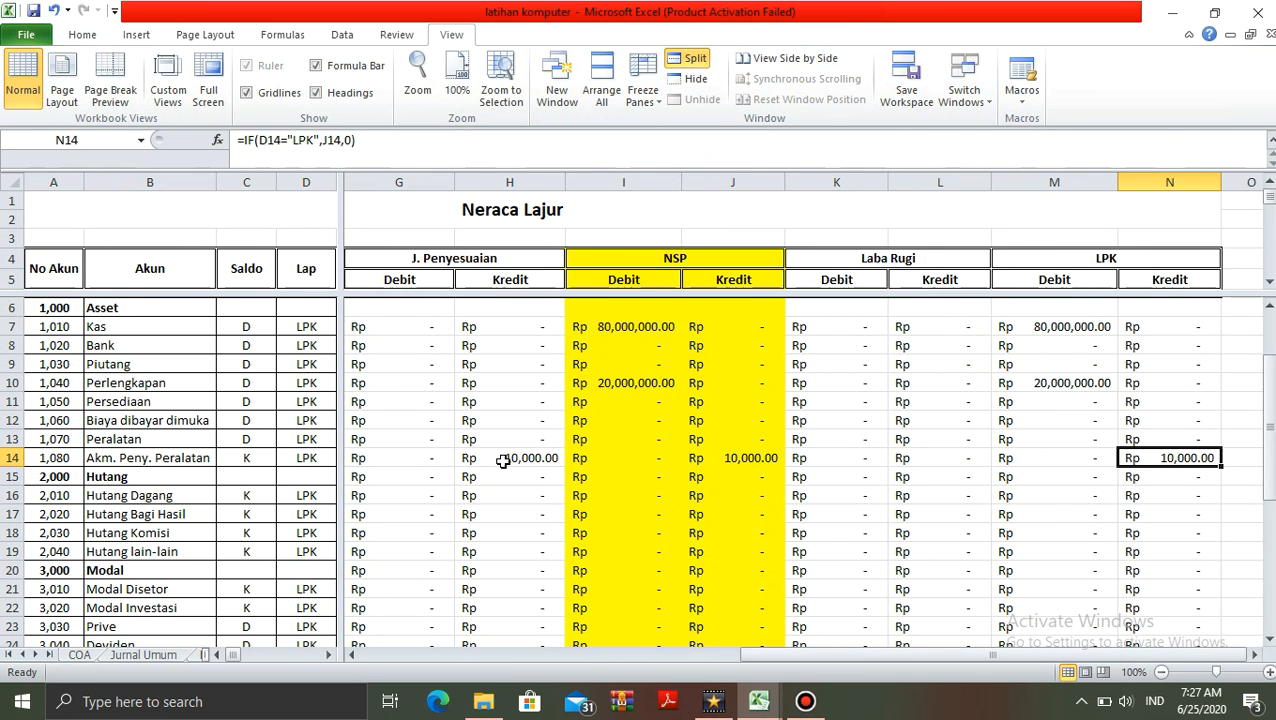
{"action": "key", "text": "Down"}
{"action": "key", "text": "Down"}
{"action": "key", "text": "Down"}
{"action": "key", "text": "Down"}
{"action": "key", "text": "Down"}
{"action": "key", "text": "Down"}
{"action": "key", "text": "Down"}
{"action": "key", "text": "Down"}
{"action": "key", "text": "Down"}
{"action": "key", "text": "Down"}
{"action": "key", "text": "Down"}
{"action": "key", "text": "Down"}
{"action": "key", "text": "Down"}
{"action": "key", "text": "Down"}
{"action": "key", "text": "Down"}
{"action": "key", "text": "Down"}
{"action": "key", "text": "Down"}
{"action": "key", "text": "Down"}
{"action": "key", "text": "Down"}
{"action": "key", "text": "Down"}
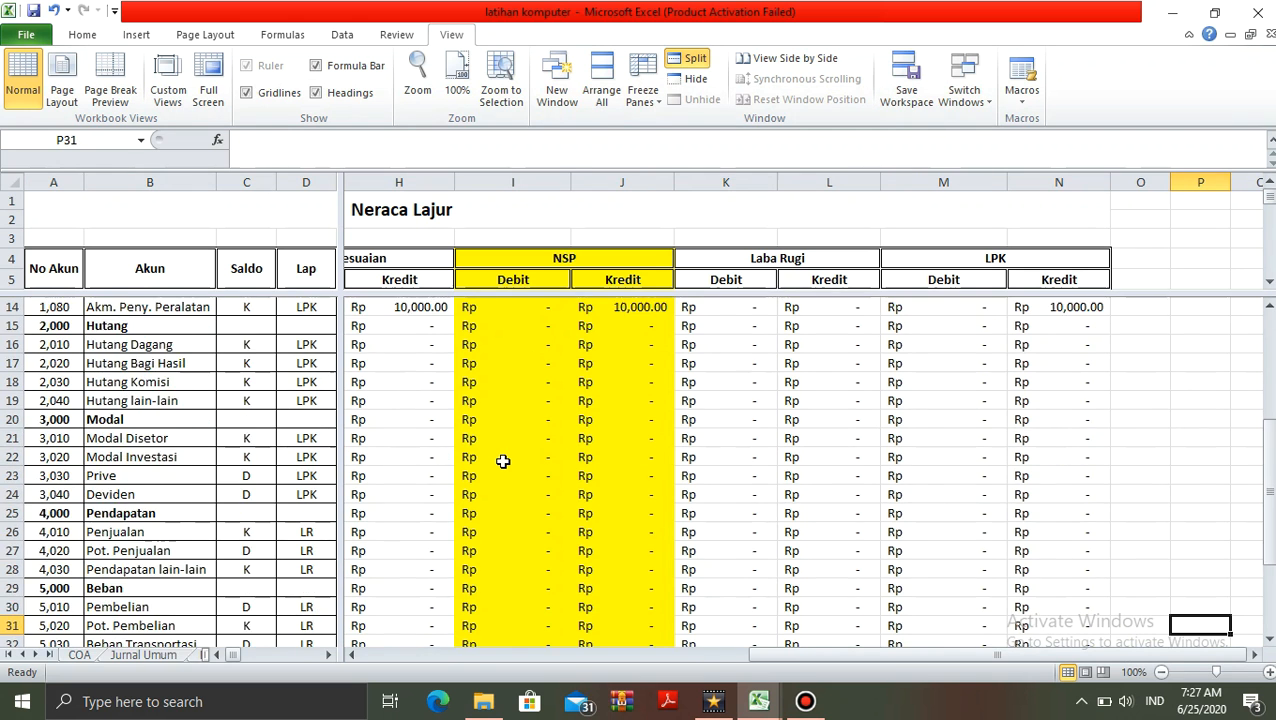
{"action": "key", "text": "Down"}
{"action": "key", "text": "Down"}
{"action": "key", "text": "Down"}
{"action": "key", "text": "Down"}
{"action": "key", "text": "Down"}
{"action": "key", "text": "Down"}
{"action": "key", "text": "Down"}
{"action": "key", "text": "Down"}
{"action": "key", "text": "Down"}
{"action": "key", "text": "Down"}
{"action": "key", "text": "Down"}
{"action": "key", "text": "Down"}
{"action": "key", "text": "Down"}
{"action": "key", "text": "Left"}
{"action": "key", "text": "Left"}
{"action": "key", "text": "Left"}
{"action": "key", "text": "Left"}
{"action": "key", "text": "Left"}
{"action": "key", "text": "Left"}
{"action": "key", "text": "Left"}
{"action": "key", "text": "Left"}
{"action": "key", "text": "Left"}
{"action": "key", "text": "Left"}
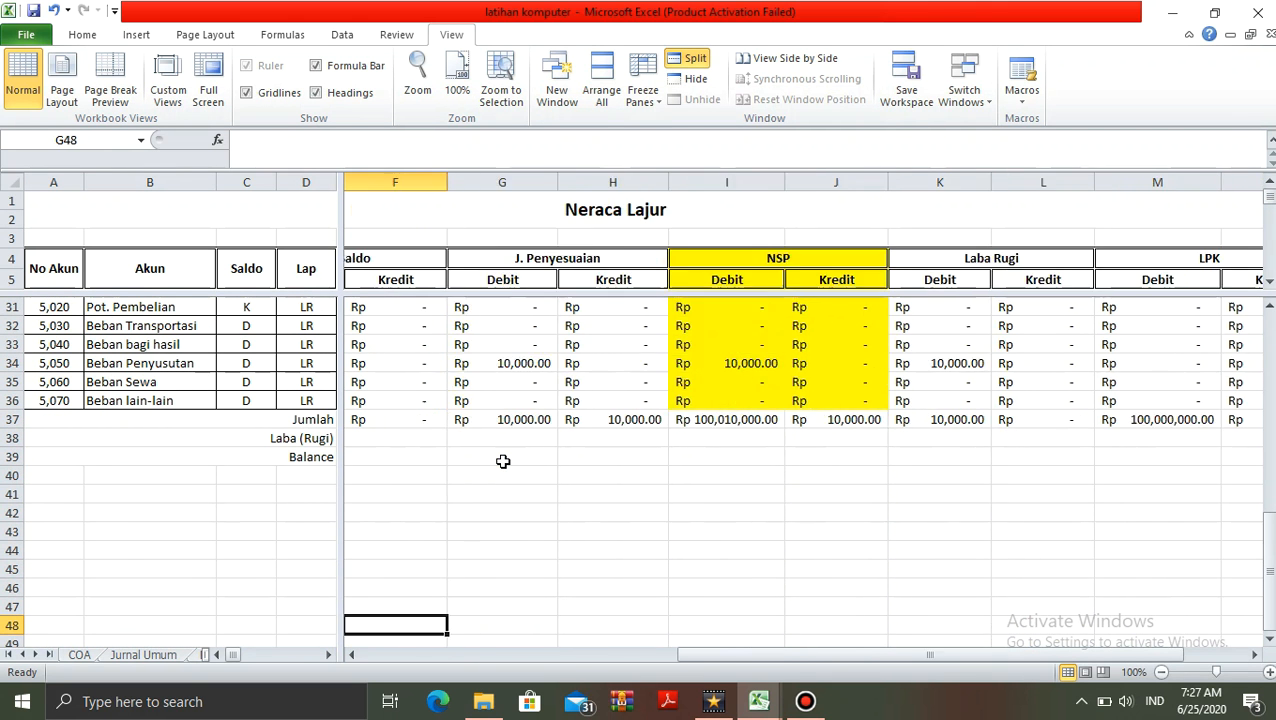
Examine the Neraca Lajur totals from the Neraca Saldo credit column across past the LPK columns and back to the NSP credit column
{"action": "key", "text": "Right"}
{"action": "key", "text": "Right"}
{"action": "key", "text": "Up"}
{"action": "key", "text": "Up"}
{"action": "key", "text": "Up"}
{"action": "key", "text": "Up"}
{"action": "key", "text": "Up"}
{"action": "key", "text": "Right"}
{"action": "key", "text": "Right"}
{"action": "key", "text": "Right"}
{"action": "key", "text": "Right"}
{"action": "key", "text": "Right"}
{"action": "key", "text": "Right"}
{"action": "key", "text": "Right"}
{"action": "key", "text": "Right"}
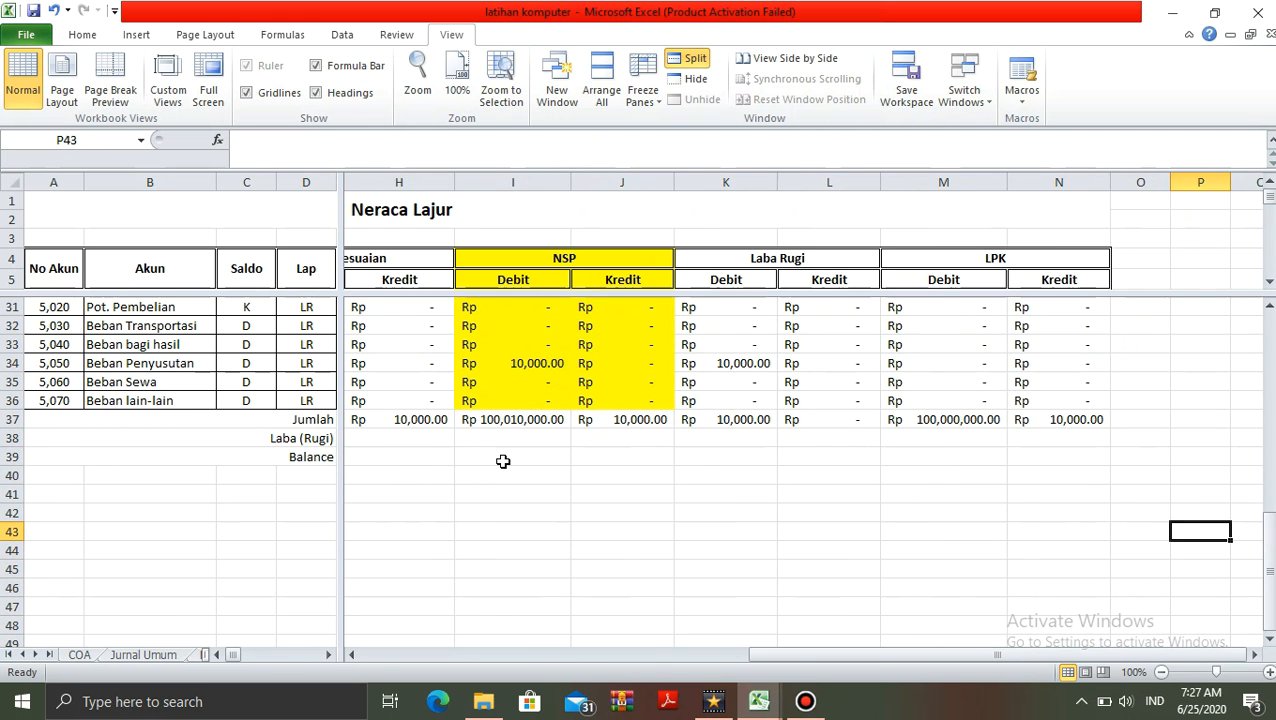
{"action": "key", "text": "Right"}
{"action": "key", "text": "Right"}
{"action": "key", "text": "Right"}
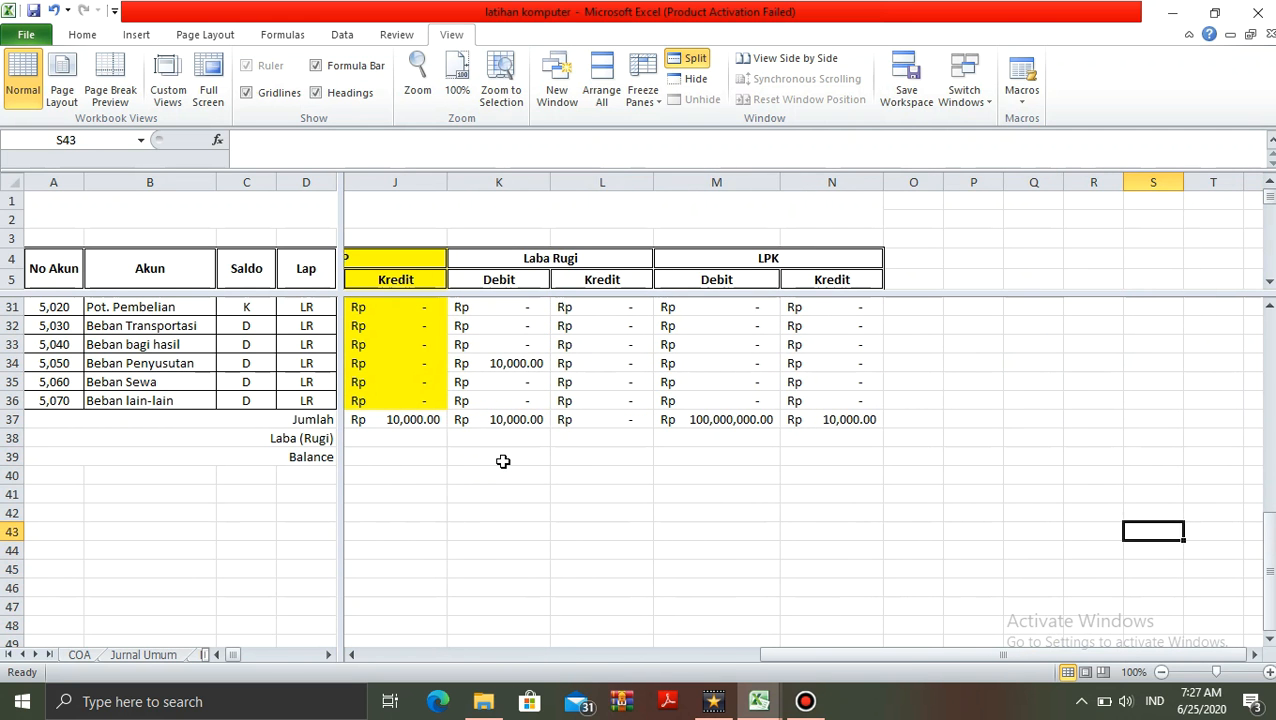
{"action": "key", "text": "Left"}
{"action": "key", "text": "Left"}
{"action": "key", "text": "Left"}
{"action": "key", "text": "Left"}
{"action": "key", "text": "Left"}
{"action": "key", "text": "Left"}
{"action": "key", "text": "Left"}
{"action": "key", "text": "Left"}
{"action": "key", "text": "Left"}
{"action": "key", "text": "Left"}
{"action": "key", "text": "Left"}
{"action": "key", "text": "Right"}
{"action": "key", "text": "Right"}
{"action": "key", "text": "Right"}
{"action": "key", "text": "Right"}
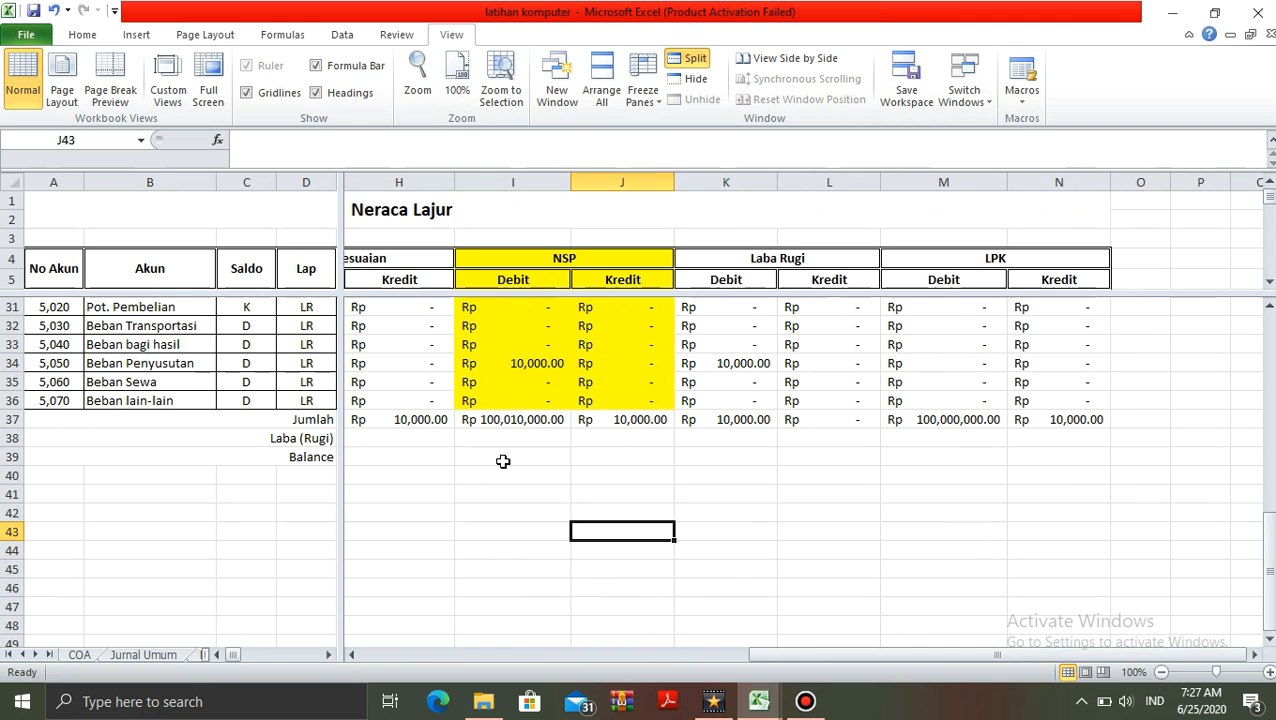
In K38, calculate the Laba (Rugi) amount for the Laba Rugi section with the formula =L37-K37
{"action": "key", "text": "Up"}
{"action": "key", "text": "Up"}
{"action": "key", "text": "Up"}
{"action": "key", "text": "Up"}
{"action": "key", "text": "Up"}
{"action": "key", "text": "Up"}
{"action": "key", "text": "Left"}
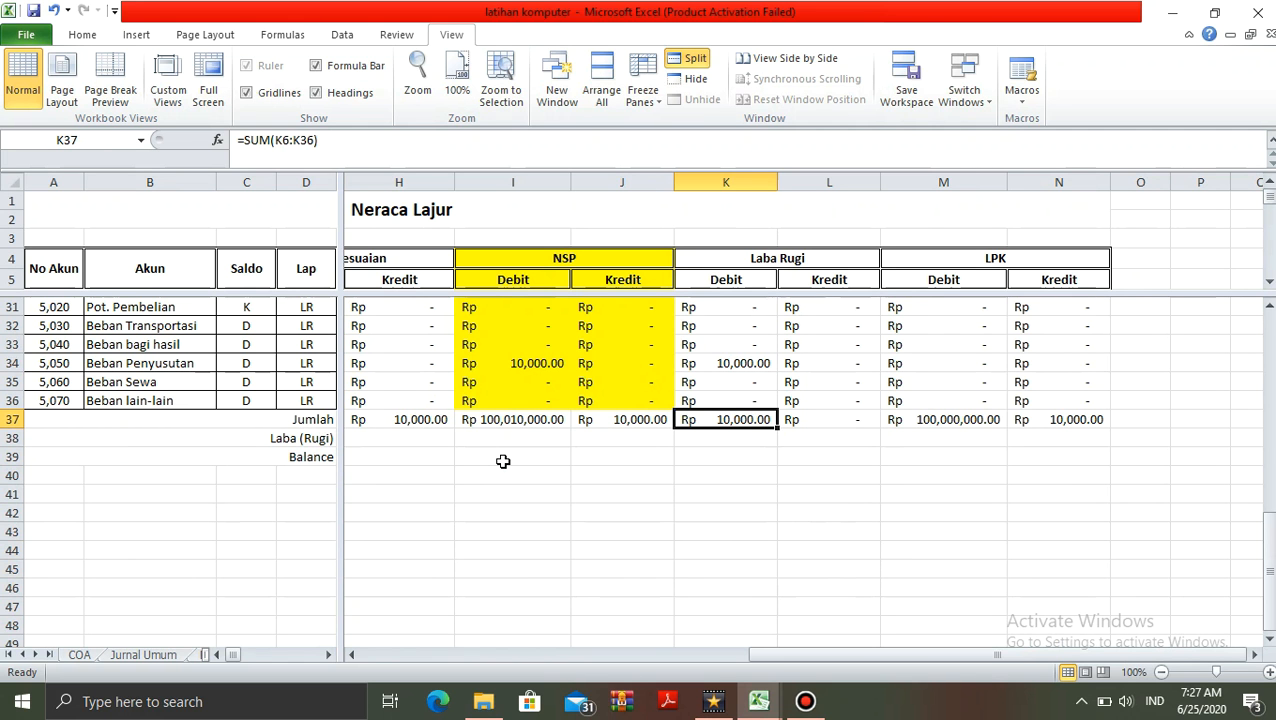
{"action": "key", "text": "Down"}
{"action": "type", "text": "="}
{"action": "key", "text": "Right"}
{"action": "key", "text": "Up"}
{"action": "type", "text": "-"}
{"action": "key", "text": "Up"}
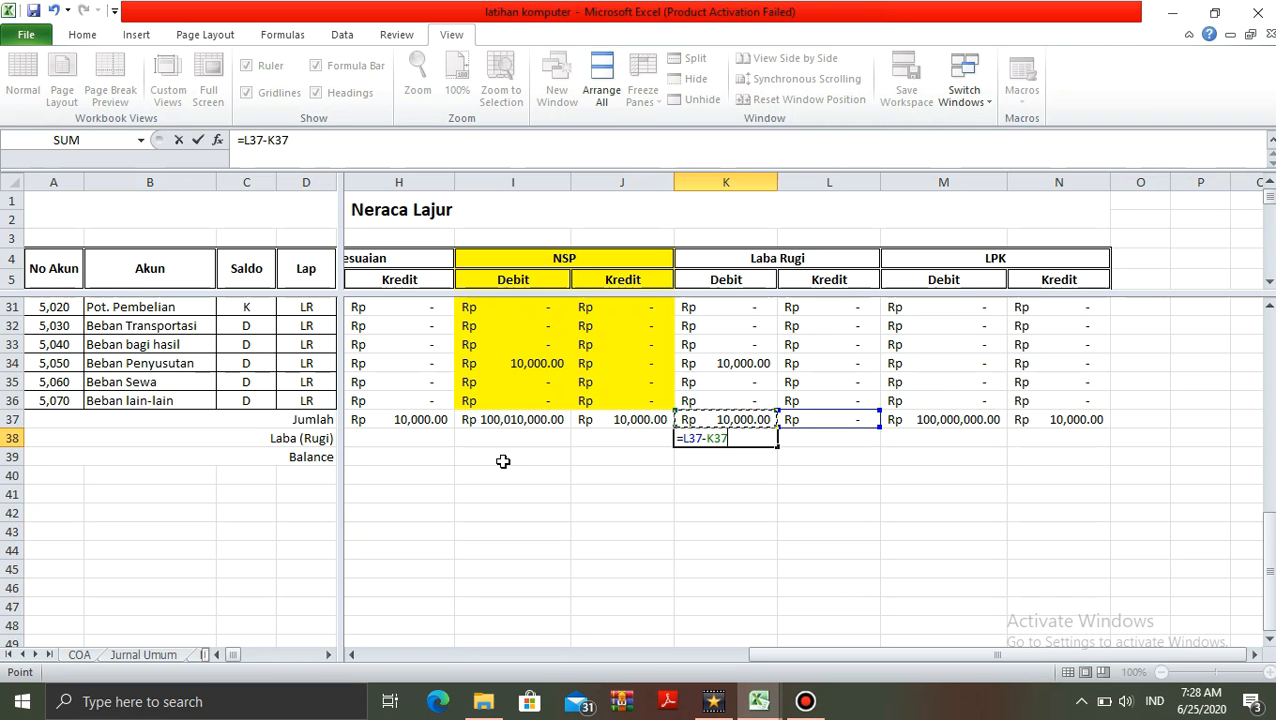
{"action": "key", "text": "Return"}
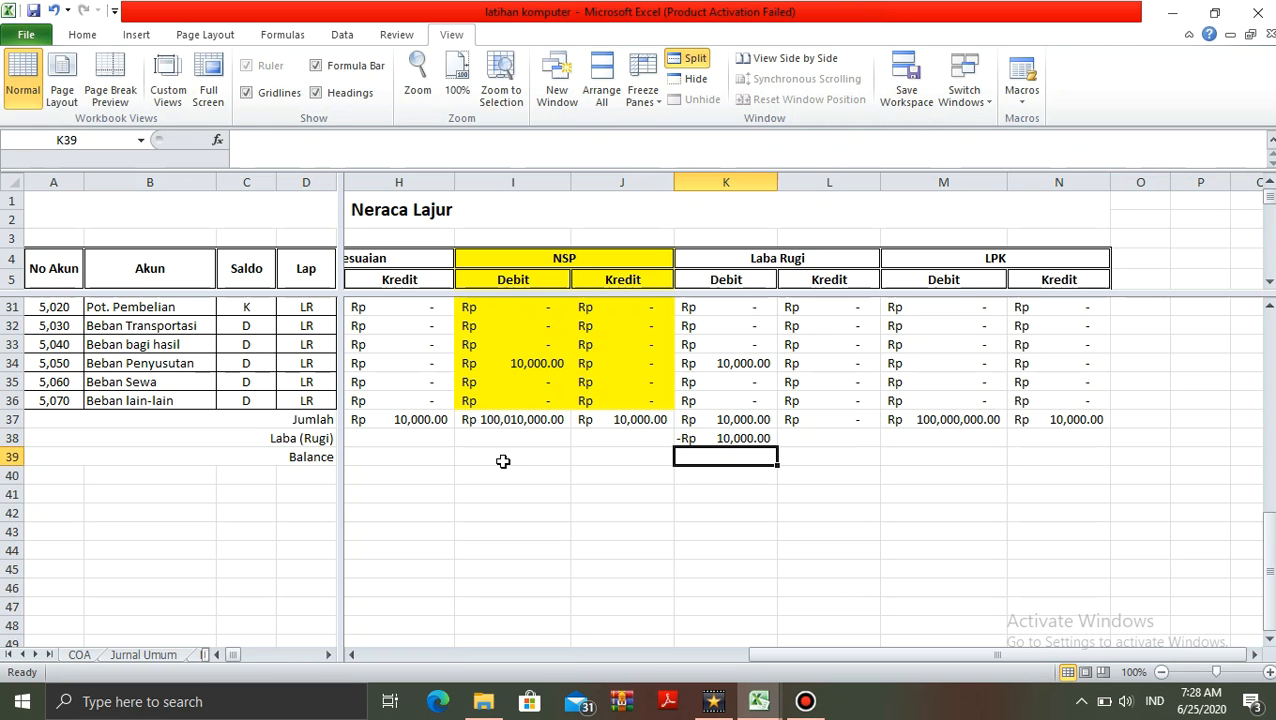
In N38, calculate the LPK Laba (Rugi) amount as M37 minus N37, and autofit column N
{"action": "key", "text": "Up"}
{"action": "key", "text": "Right"}
{"action": "key", "text": "Right"}
{"action": "key", "text": "Right"}
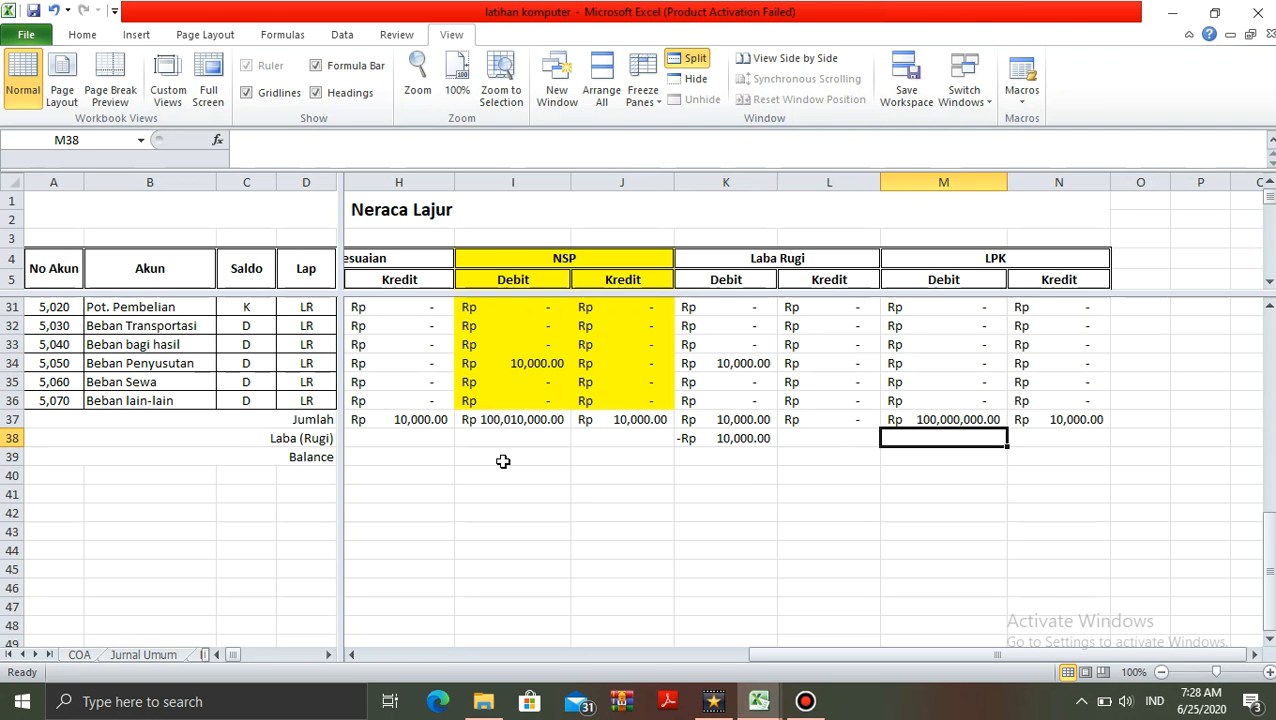
{"action": "type", "text": "="}
{"action": "key", "text": "Left"}
{"action": "key", "text": "Up"}
{"action": "type", "text": "-"}
{"action": "key", "text": "Up"}
{"action": "key", "text": "Return"}
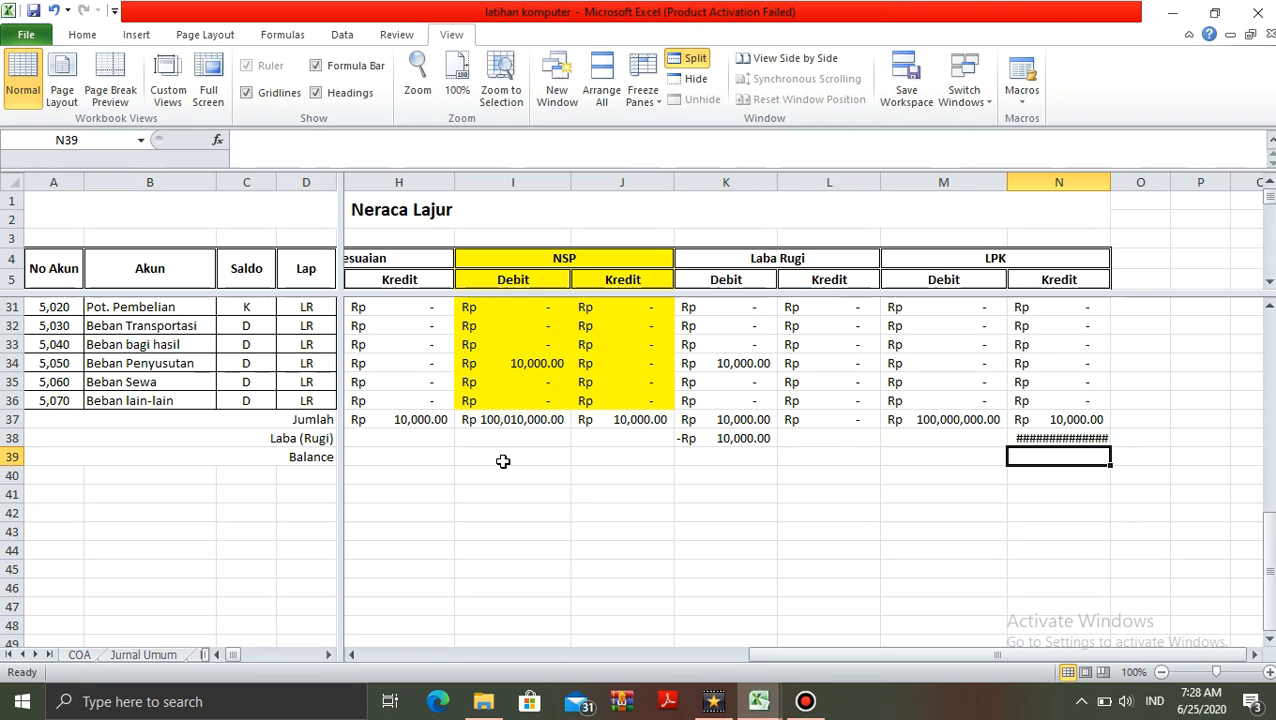
{"action": "double_click", "coordinate": [1110, 182]}
In K39, calculate the Laba Rugi debit Balance with the formula =SUM(K37:K38)
{"action": "key", "text": "Left"}
{"action": "key", "text": "Left"}
{"action": "key", "text": "Left"}
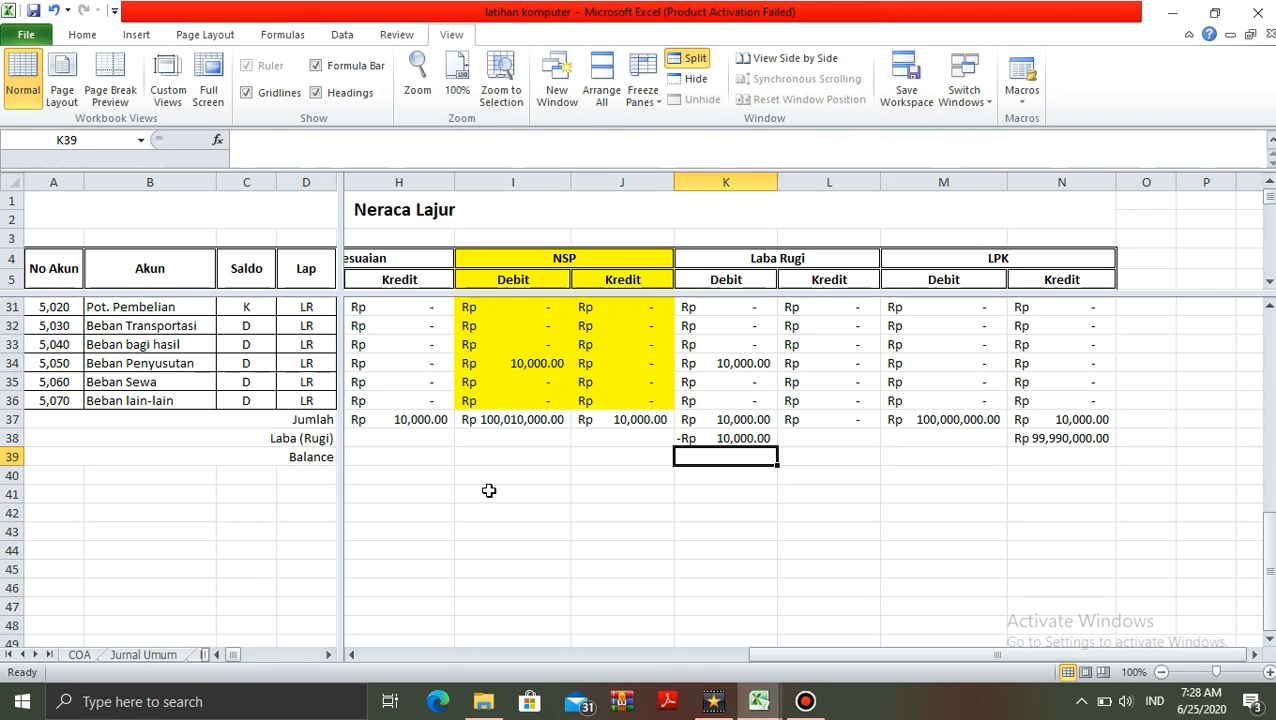
{"action": "left_click", "coordinate": [266, 454]}
{"action": "left_click", "coordinate": [705, 452]}
{"action": "type", "text": "="}
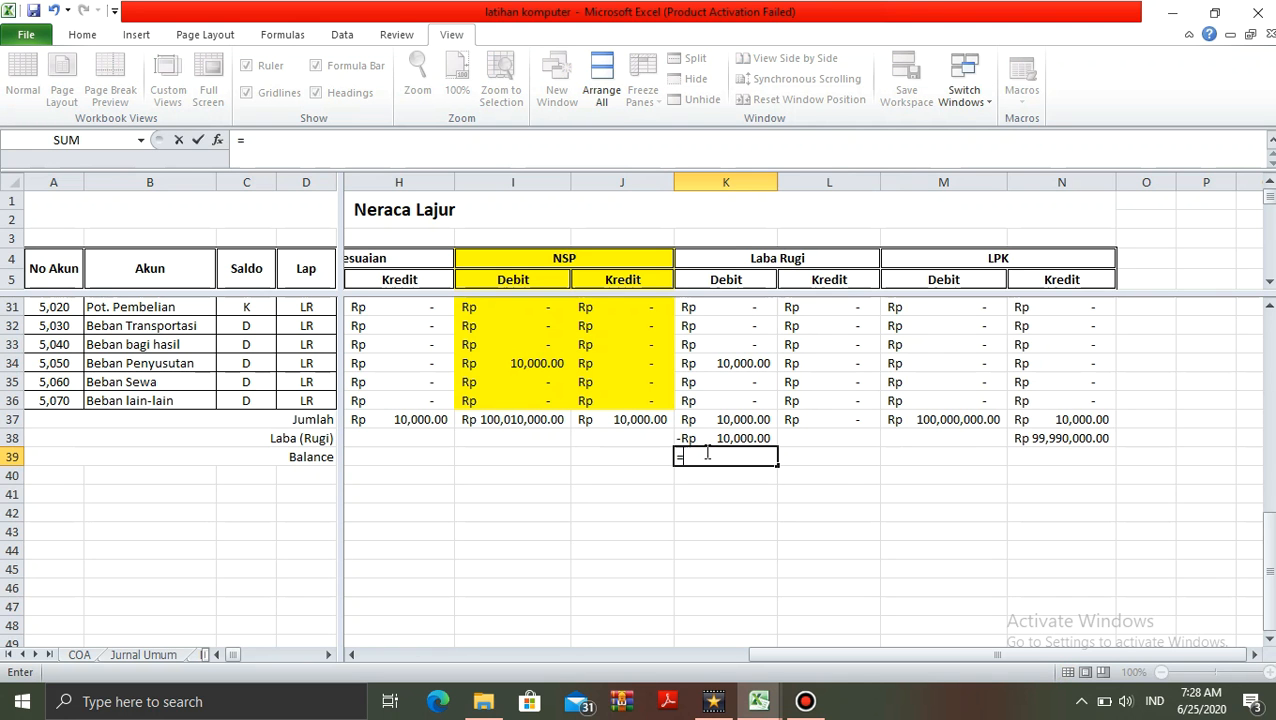
{"action": "type", "text": "sum("}
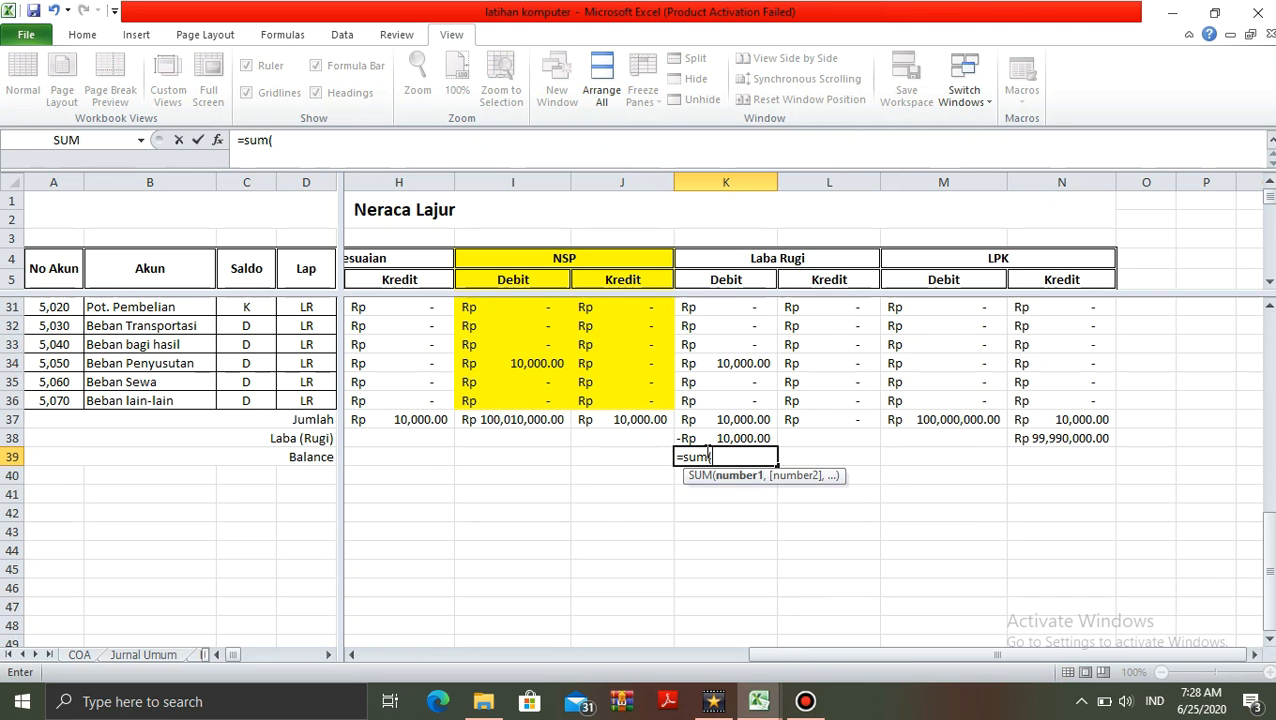
{"action": "key", "text": "Up"}
{"action": "key", "text": "shift+Up"}
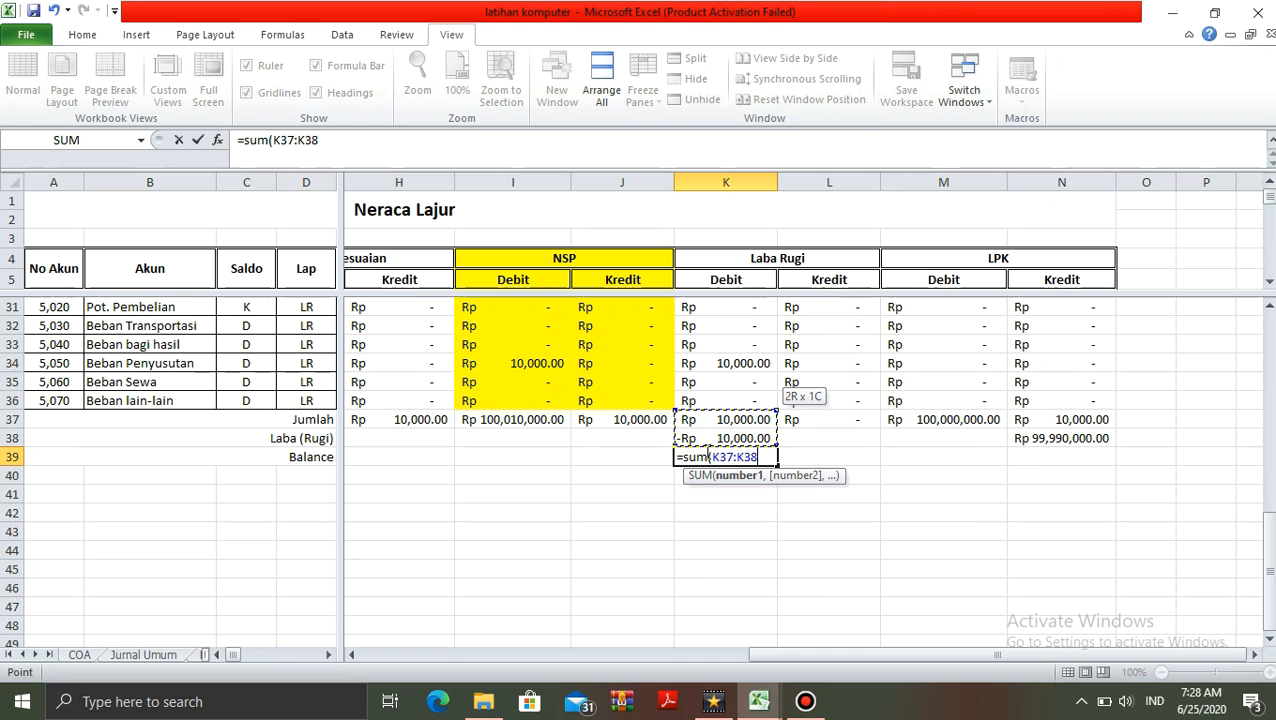
{"action": "type", "text": ")"}
{"action": "key", "text": "Return"}
Copy the Balance formula from K39 to L39, M39 and N39, and autofit column N
{"action": "left_click", "coordinate": [706, 452]}
{"action": "key", "text": "ctrl+c"}
{"action": "key", "text": "Right"}
{"action": "key", "text": "ctrl+v"}
{"action": "key", "text": "Right"}
{"action": "key", "text": "ctrl+v"}
{"action": "key", "text": "Right"}
{"action": "key", "text": "ctrl+v"}
{"action": "key", "text": "Down"}
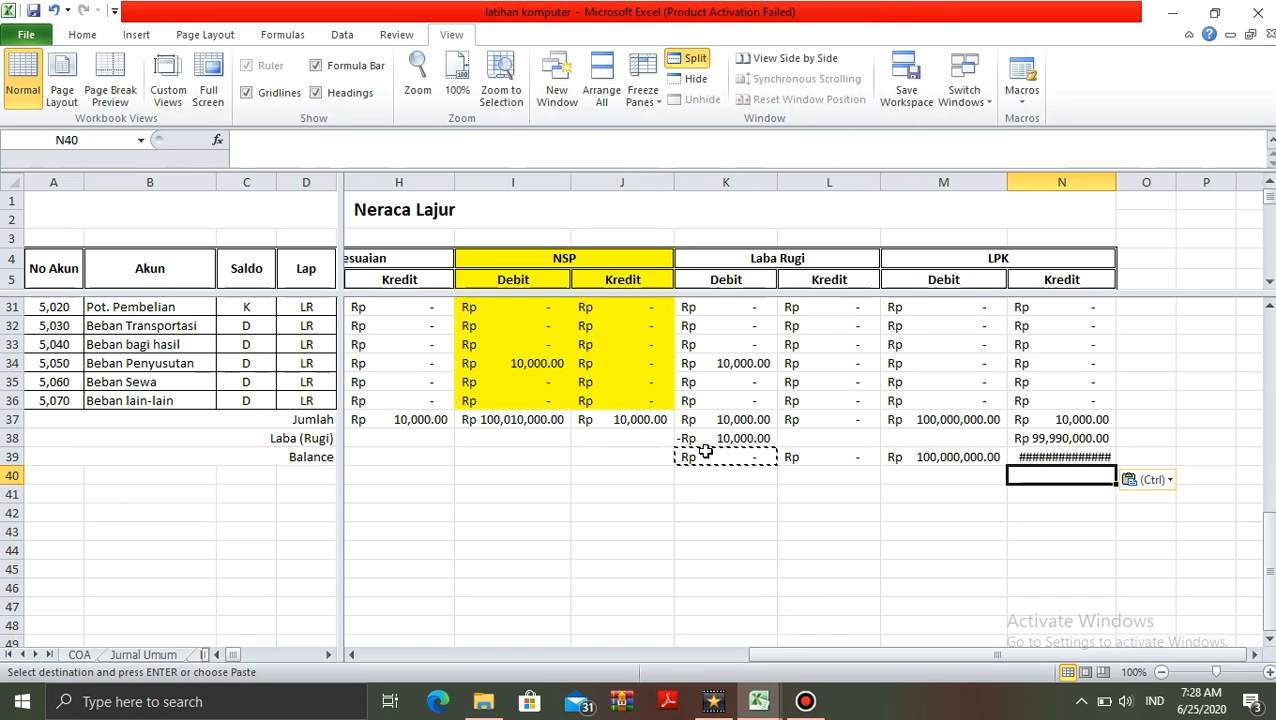
{"action": "double_click", "coordinate": [1116, 182]}
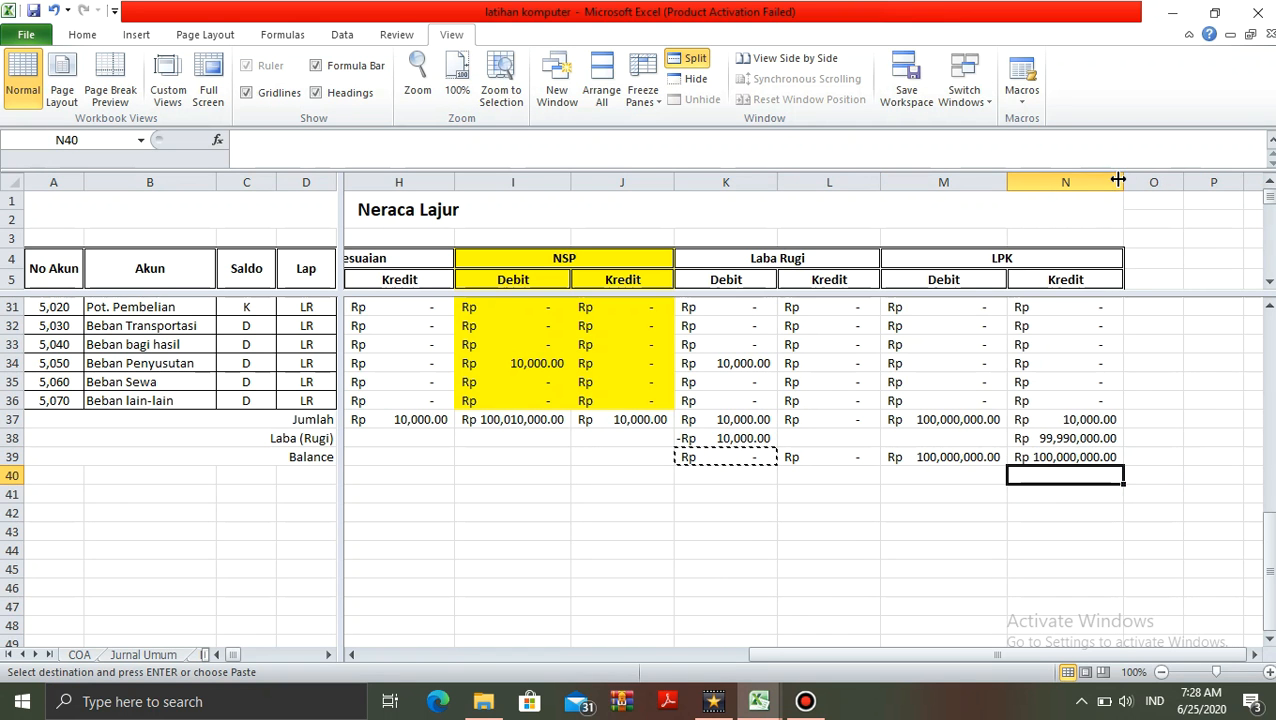
{"action": "left_click", "coordinate": [1037, 560]}
{"action": "key", "text": "Escape"}
Examine the NSP credit column from below the Balance row up through the Beban and Pendapatan account rows
{"action": "key", "text": "Left"}
{"action": "key", "text": "Left"}
{"action": "key", "text": "Left"}
{"action": "key", "text": "Left"}
{"action": "key", "text": "Up"}
{"action": "key", "text": "Up"}
{"action": "key", "text": "Up"}
{"action": "key", "text": "Up"}
{"action": "key", "text": "Up"}
{"action": "key", "text": "Up"}
{"action": "key", "text": "Up"}
{"action": "key", "text": "Up"}
{"action": "key", "text": "Up"}
{"action": "key", "text": "Up"}
{"action": "key", "text": "Up"}
{"action": "key", "text": "Up"}
{"action": "key", "text": "Up"}
{"action": "key", "text": "Up"}
{"action": "key", "text": "Up"}
{"action": "key", "text": "Up"}
{"action": "key", "text": "Up"}
{"action": "key", "text": "Down"}
{"action": "key", "text": "Down"}
{"action": "key", "text": "Down"}
{"action": "key", "text": "Down"}
{"action": "key", "text": "Down"}
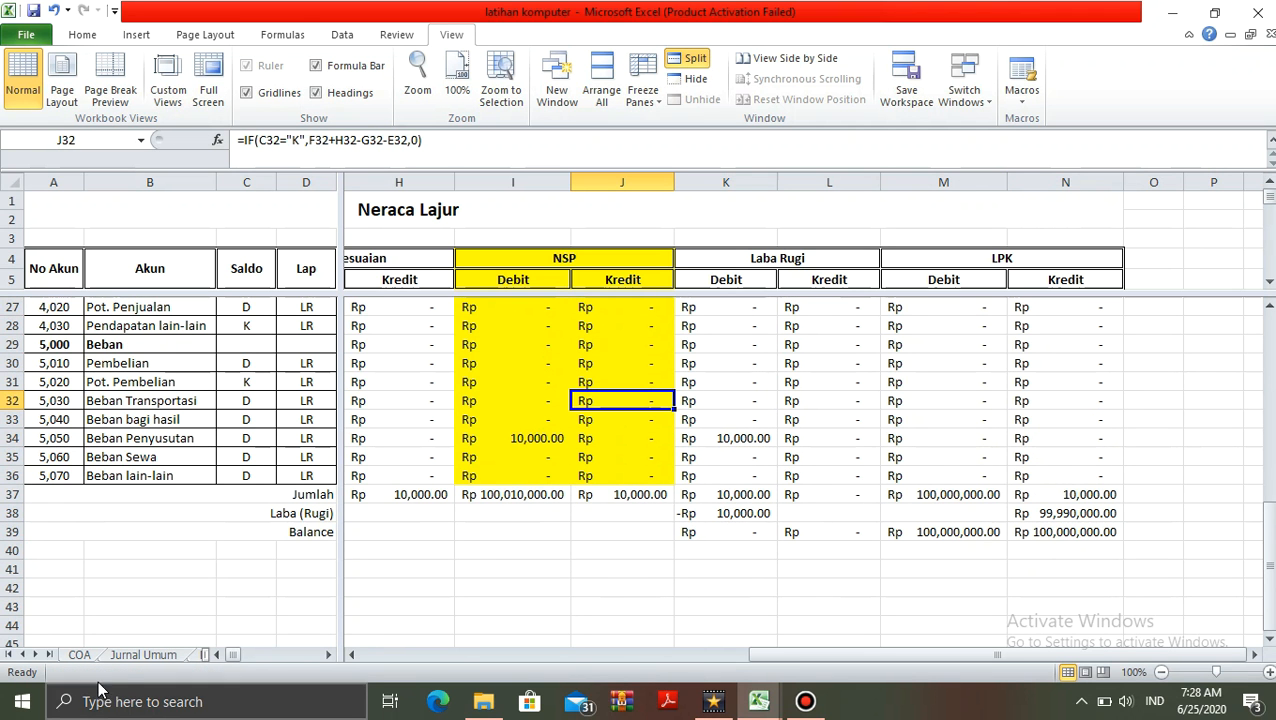
On the Jurnal Umum sheet, fill the account number in C10 with the formula =C9 for Kas
{"action": "left_click", "coordinate": [131, 655]}
{"action": "key", "text": "Down"}
{"action": "key", "text": "Down"}
{"action": "key", "text": "Down"}
{"action": "key", "text": "Down"}
{"action": "key", "text": "Down"}
{"action": "key", "text": "Down"}
{"action": "key", "text": "Down"}
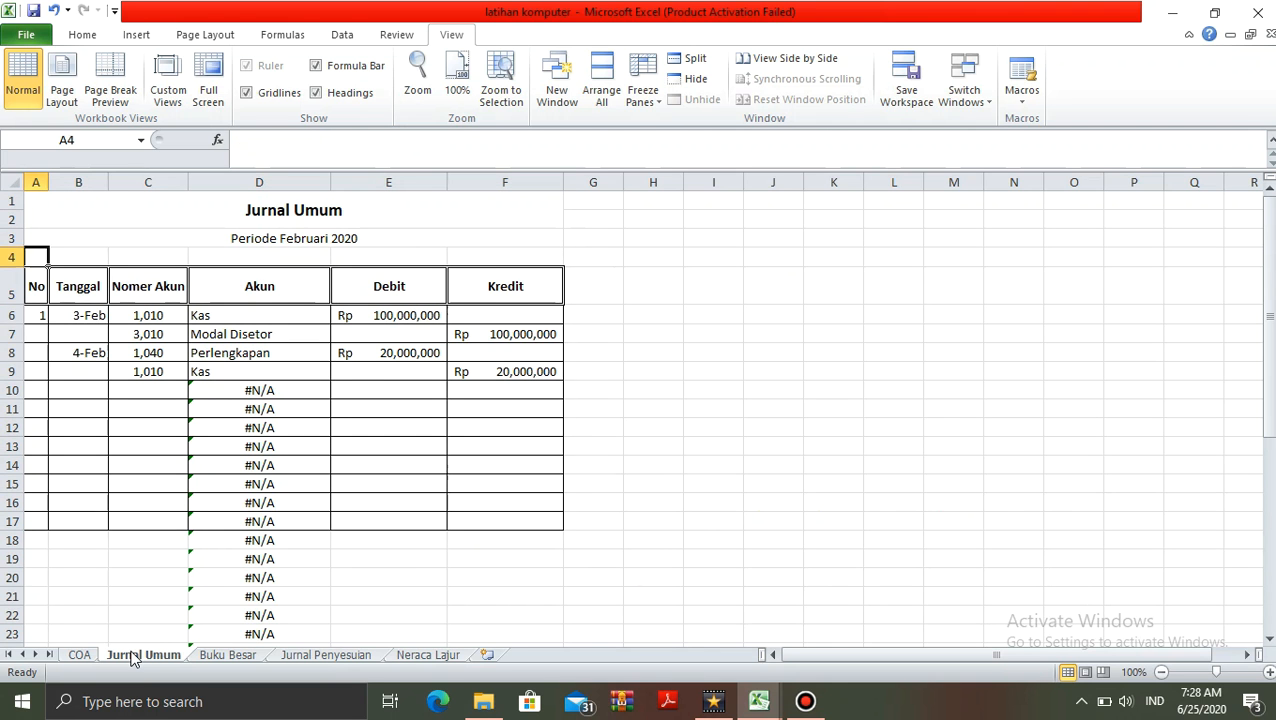
{"action": "key", "text": "Right"}
{"action": "key", "text": "Down"}
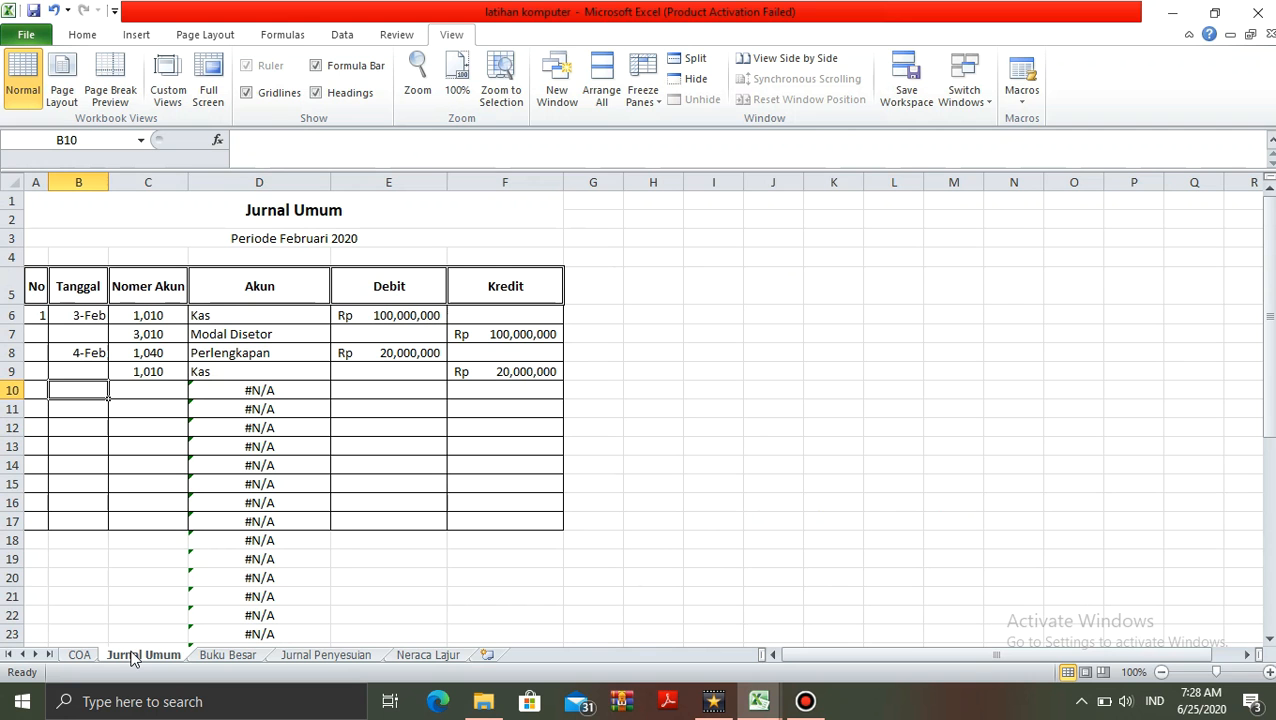
{"action": "key", "text": "Right"}
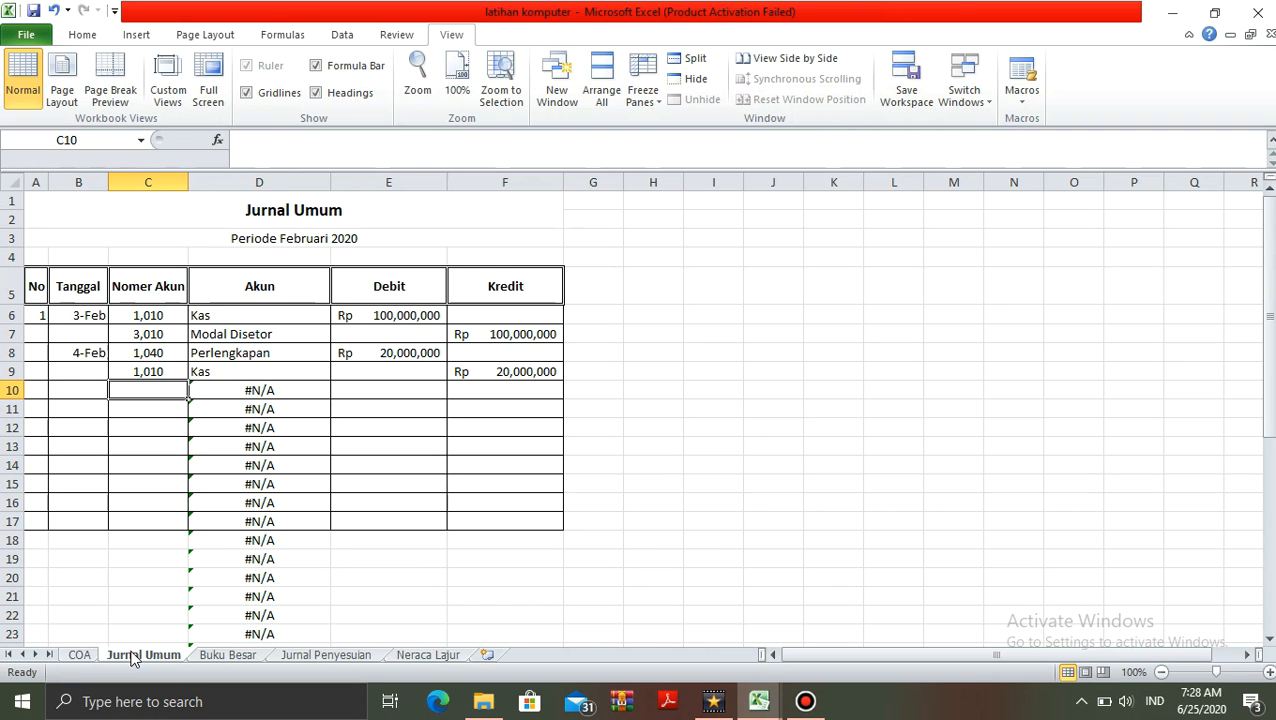
{"action": "type", "text": "="}
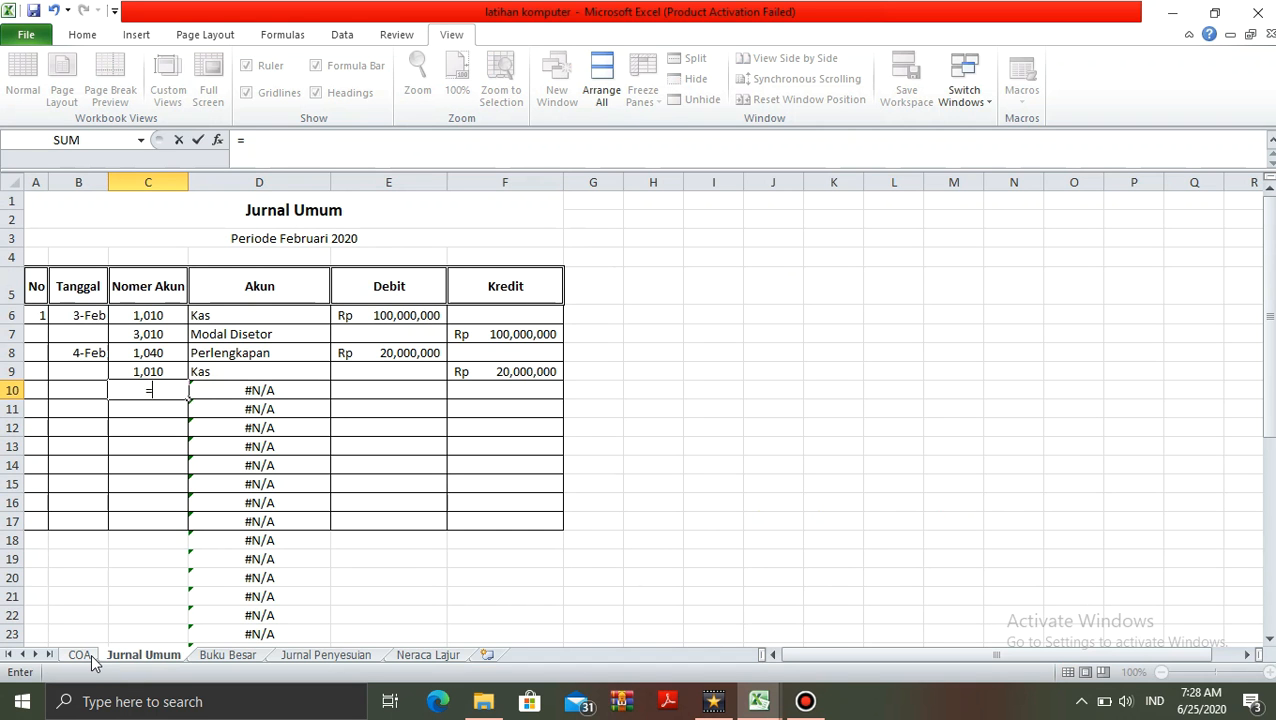
{"action": "left_click", "coordinate": [180, 371]}
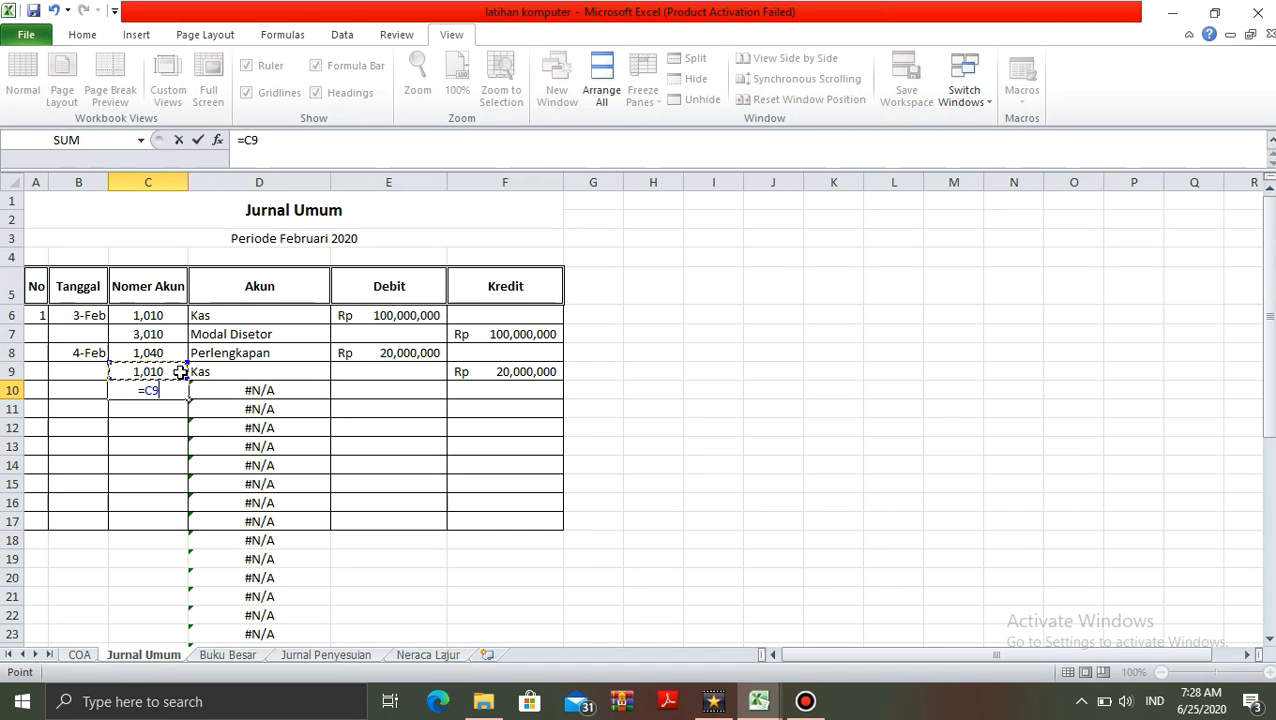
{"action": "key", "text": "Return"}
Link the account number in C11 of Jurnal Umum to the Penjualan account number in cell A26 of the COA sheet
{"action": "type", "text": "=COA!"}
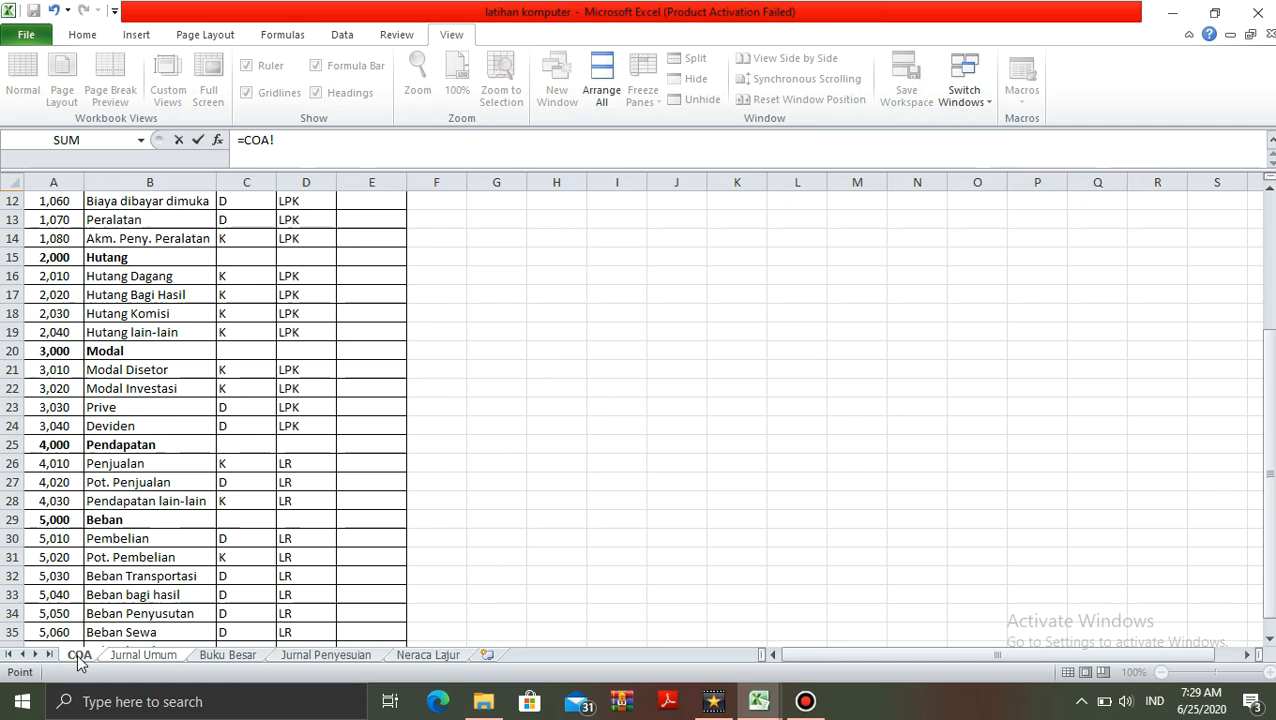
{"action": "left_click", "coordinate": [82, 655]}
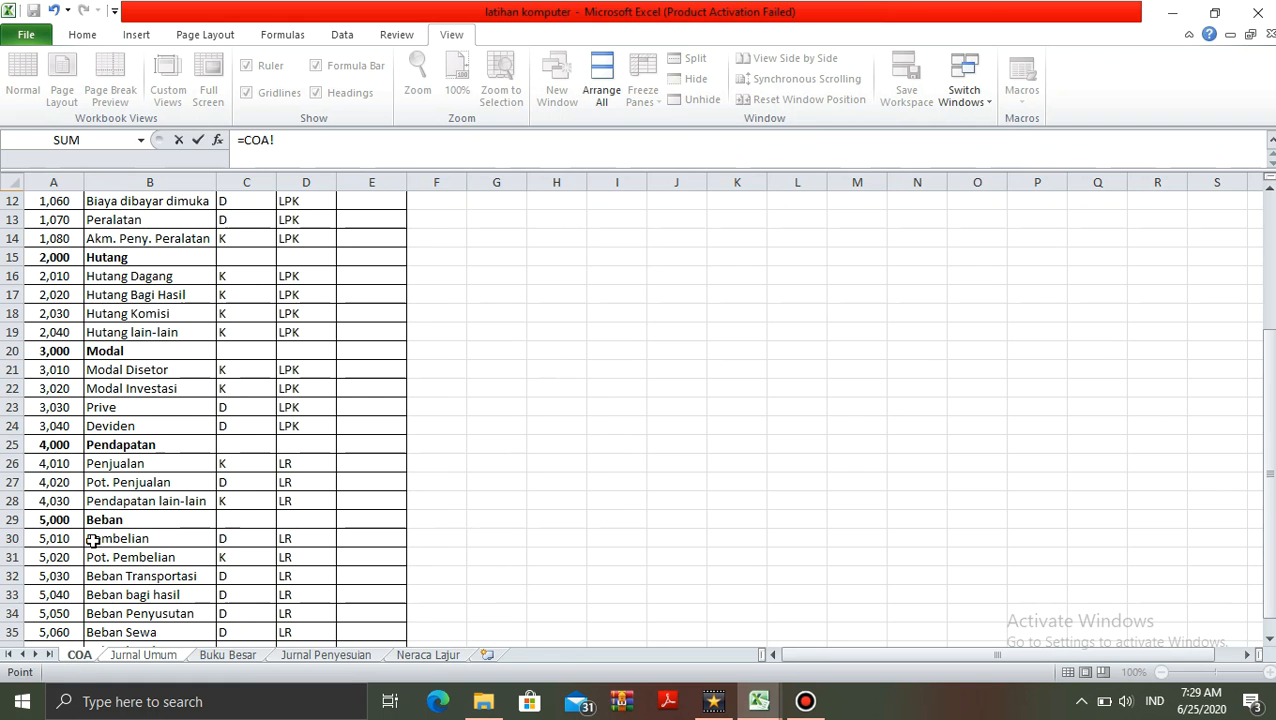
{"action": "left_click", "coordinate": [56, 464]}
{"action": "key", "text": "Return"}
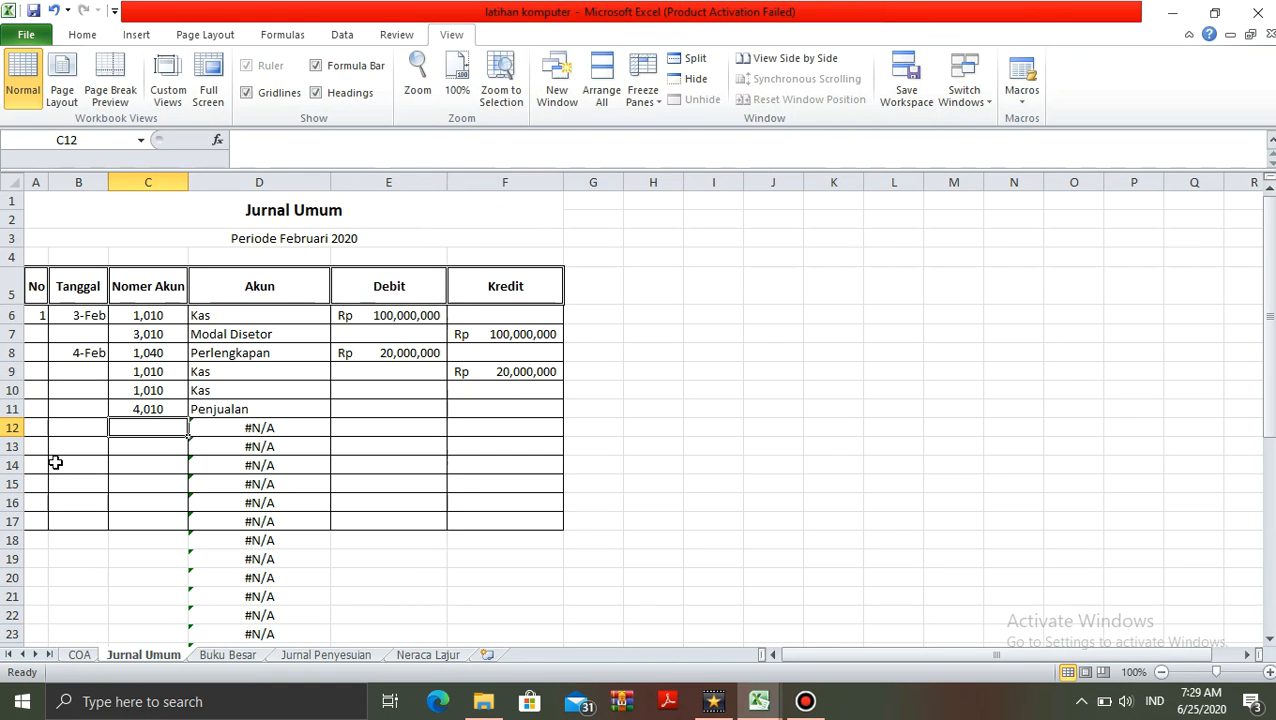
Enter 10000000 as the Kas debit amount in E10
{"action": "key", "text": "Up"}
{"action": "key", "text": "Right"}
{"action": "key", "text": "Right"}
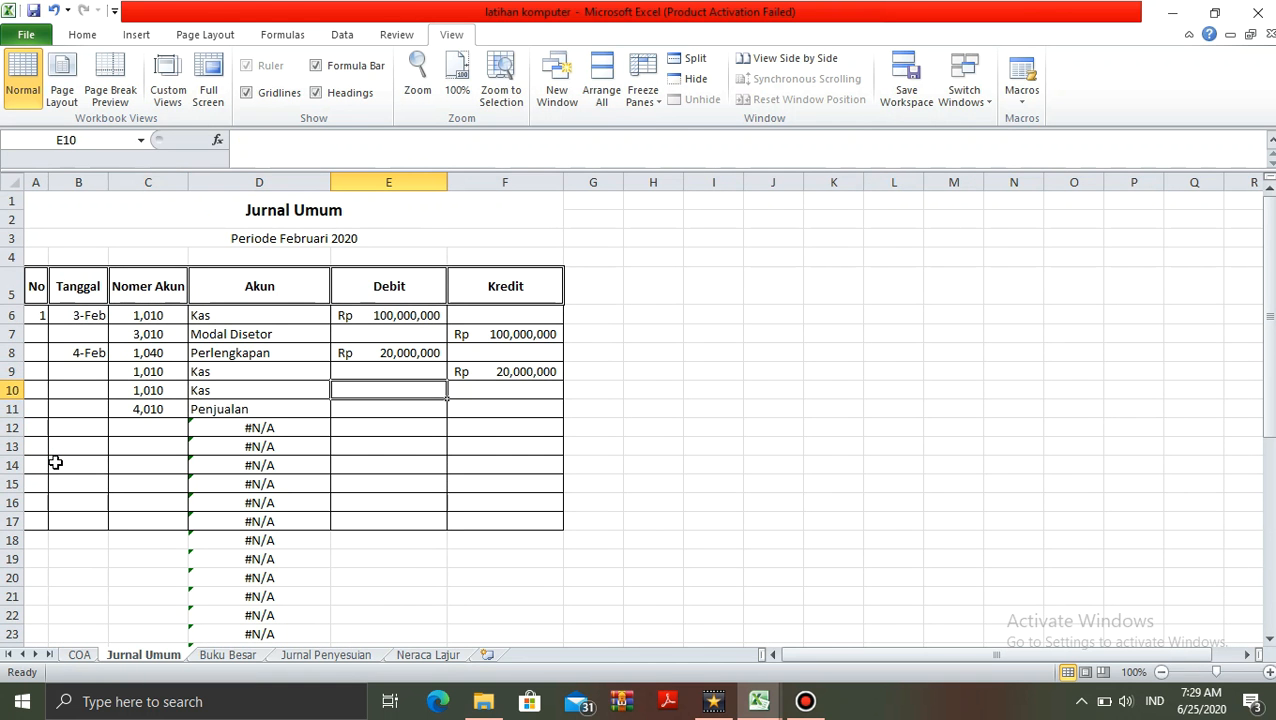
{"action": "type", "text": "10"}
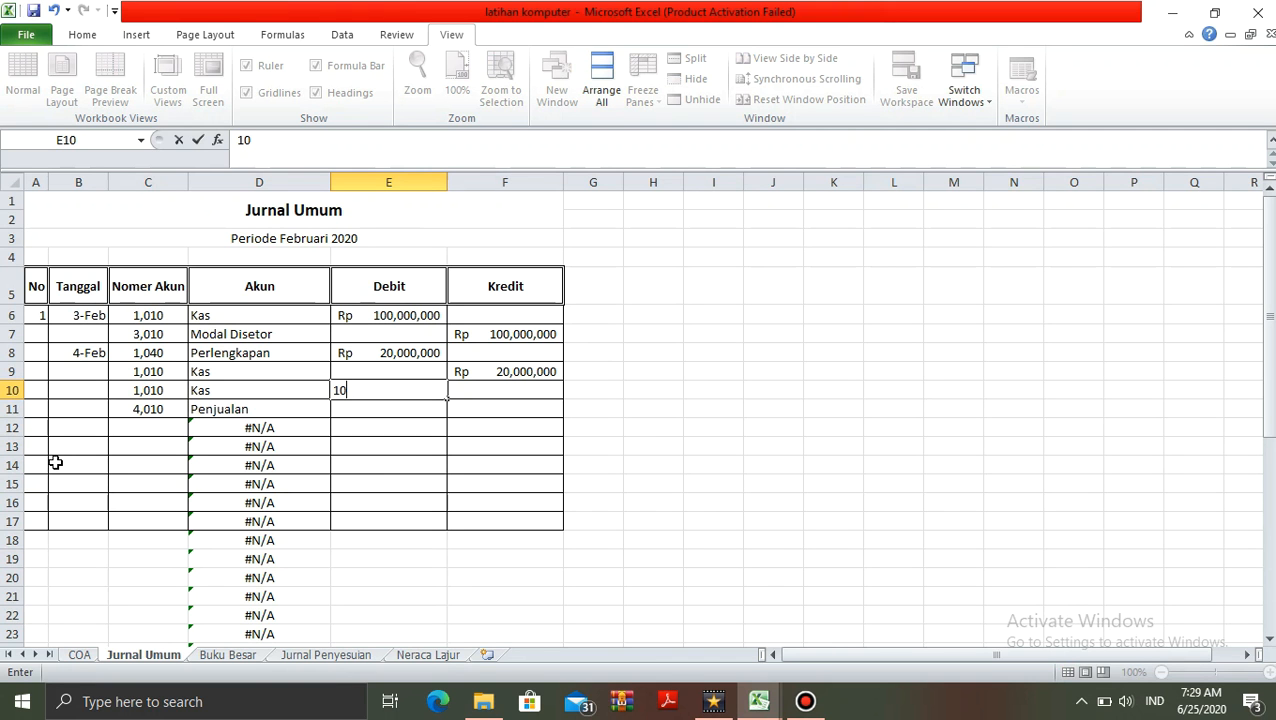
{"action": "type", "text": "000000"}
{"action": "key", "text": "Return"}
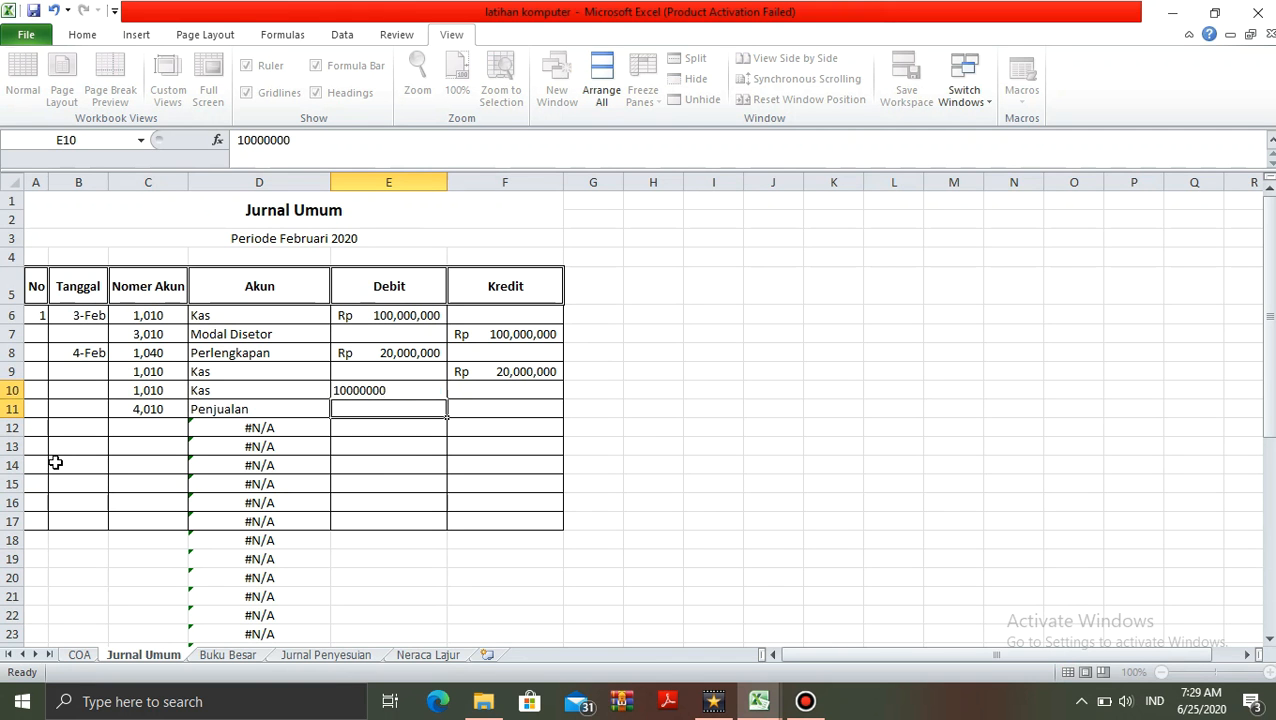
Copy the Kas debit amount from E10 to F11 as the Penjualan credit
{"action": "key", "text": "Up"}
{"action": "key", "text": "ctrl+c"}
{"action": "key", "text": "Right"}
{"action": "key", "text": "Down"}
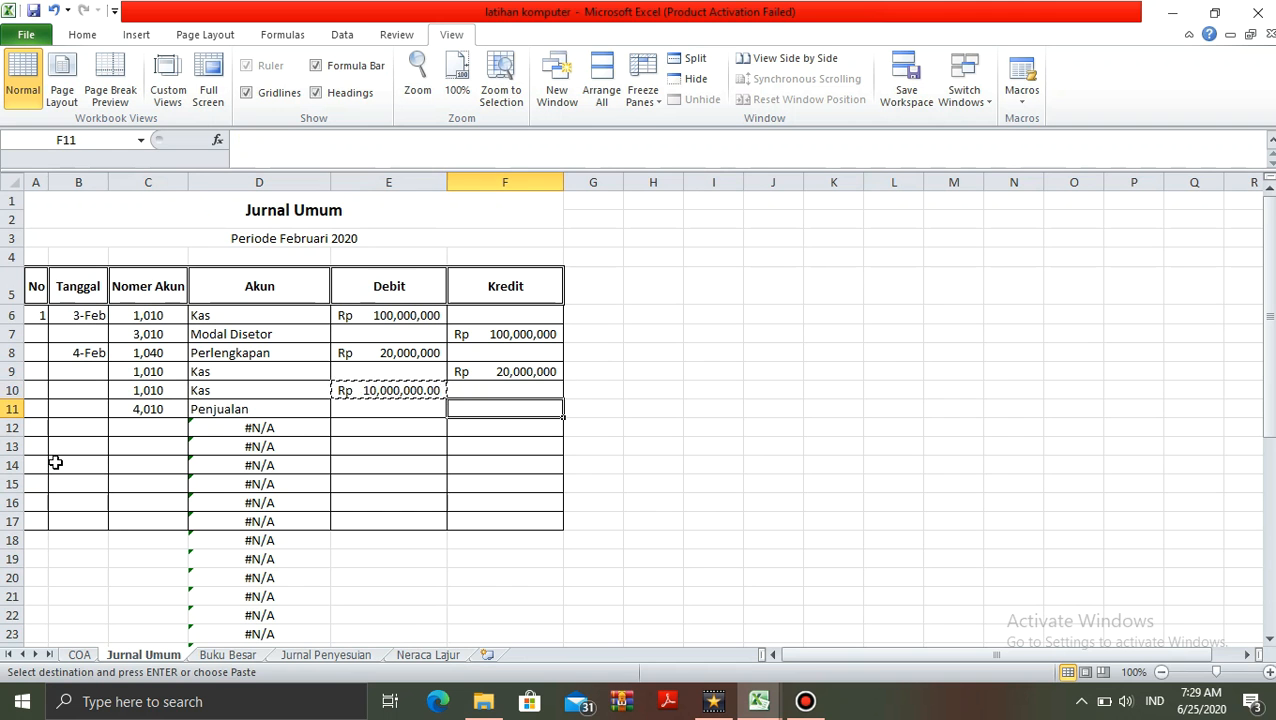
{"action": "key", "text": "ctrl+v"}
{"action": "left_click", "coordinate": [724, 387]}
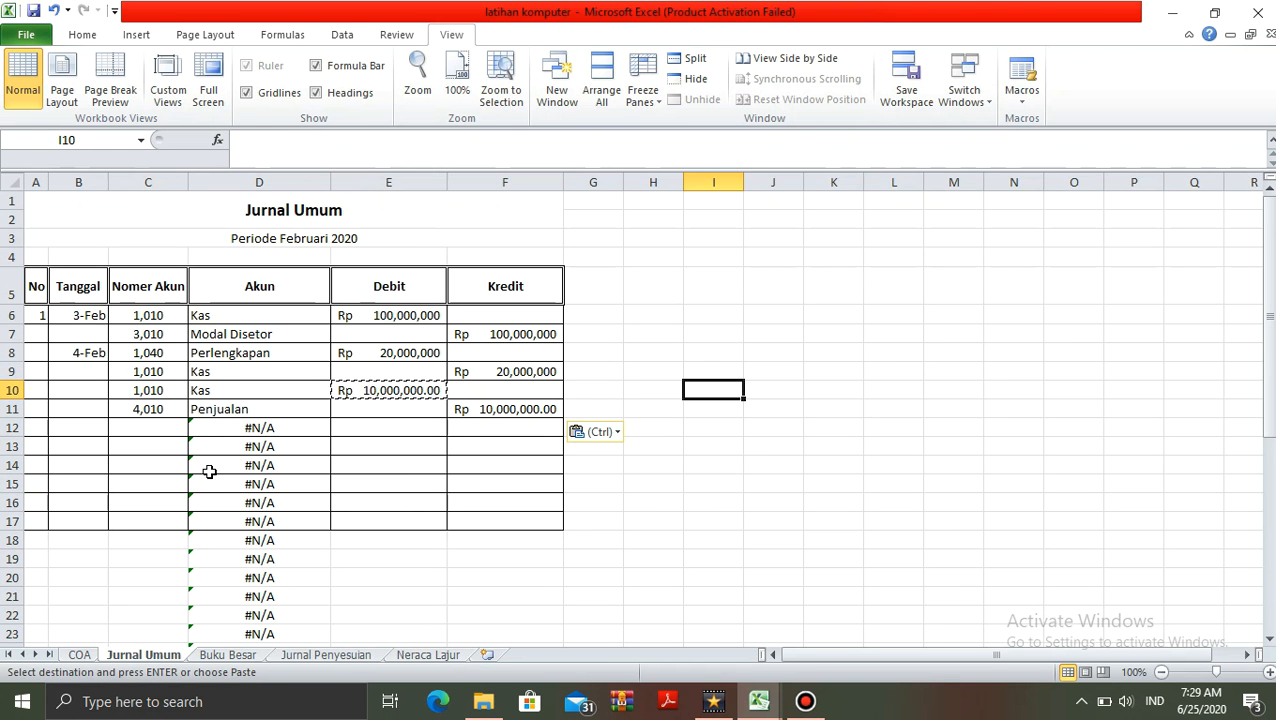
Examine the Penjualan row on the Neraca Lajur sheet, checking its amounts and its Saldo and Lap codes
{"action": "left_click", "coordinate": [428, 655]}
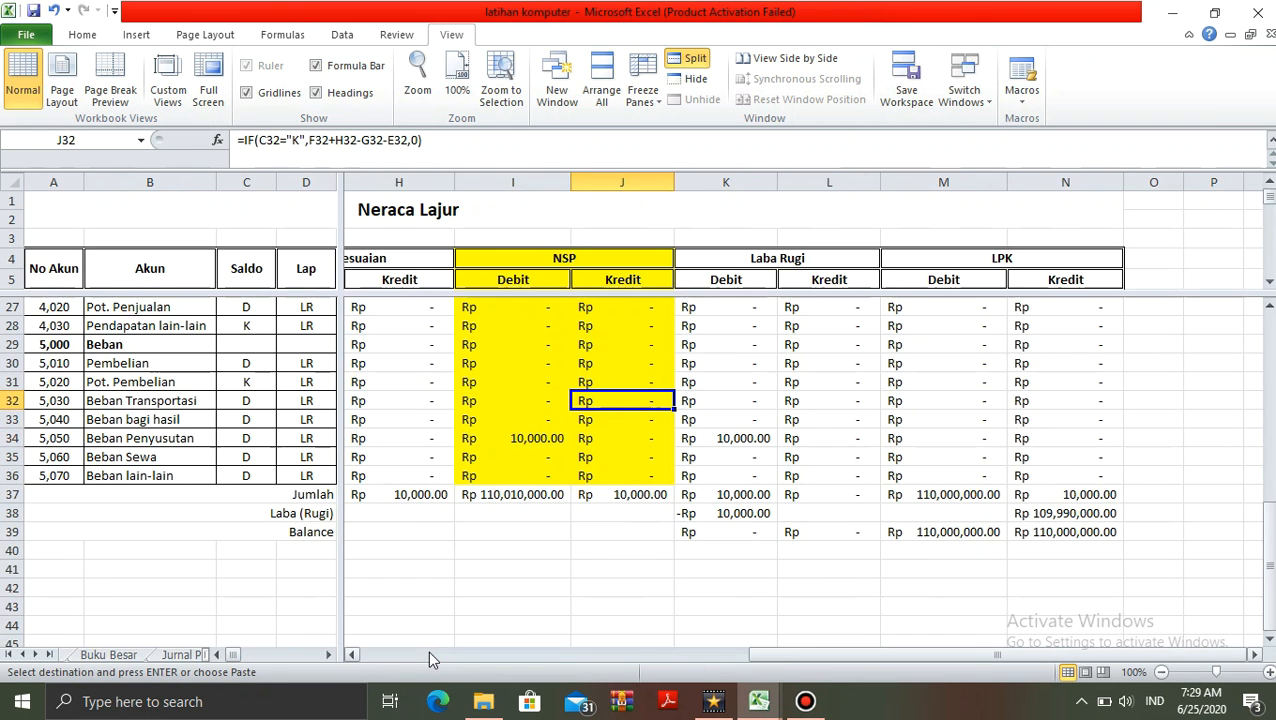
{"action": "left_click", "coordinate": [493, 450]}
{"action": "key", "text": "Up"}
{"action": "key", "text": "Up"}
{"action": "key", "text": "Up"}
{"action": "key", "text": "Up"}
{"action": "key", "text": "Up"}
{"action": "key", "text": "Up"}
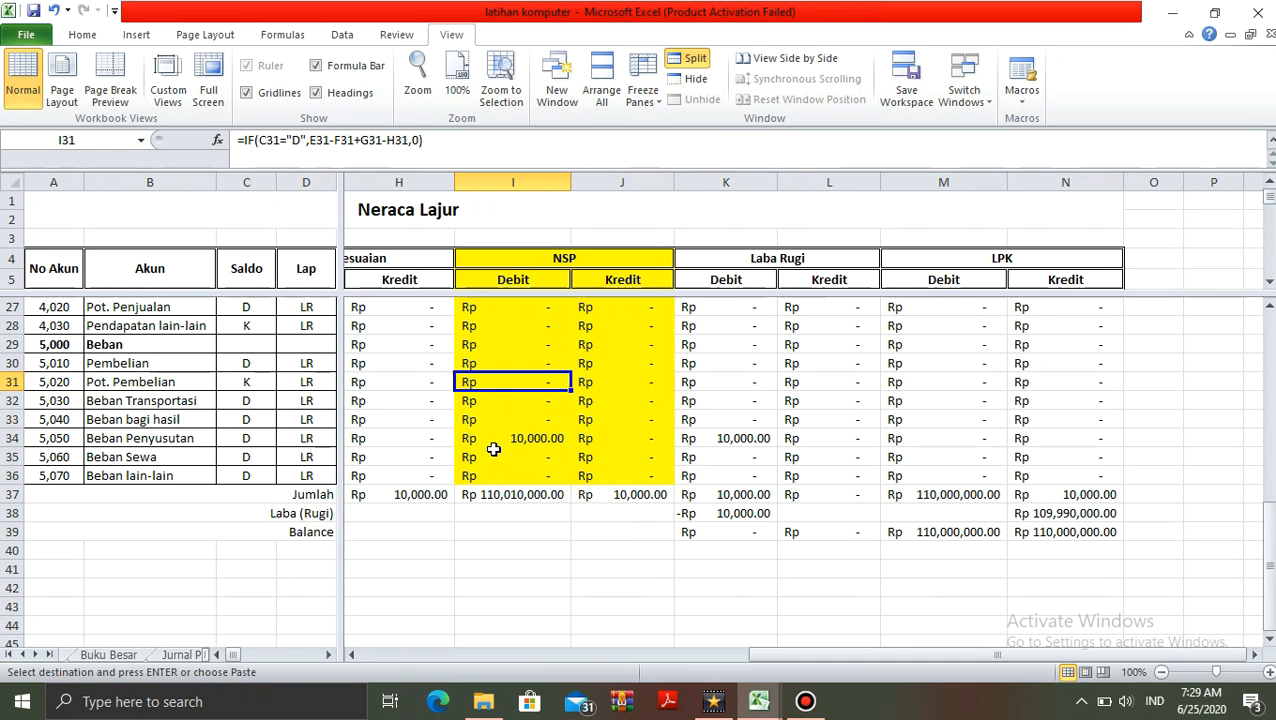
{"action": "key", "text": "Up"}
{"action": "key", "text": "Up"}
{"action": "key", "text": "Up"}
{"action": "key", "text": "Up"}
{"action": "key", "text": "Up"}
{"action": "key", "text": "Left"}
{"action": "key", "text": "Left"}
{"action": "key", "text": "Left"}
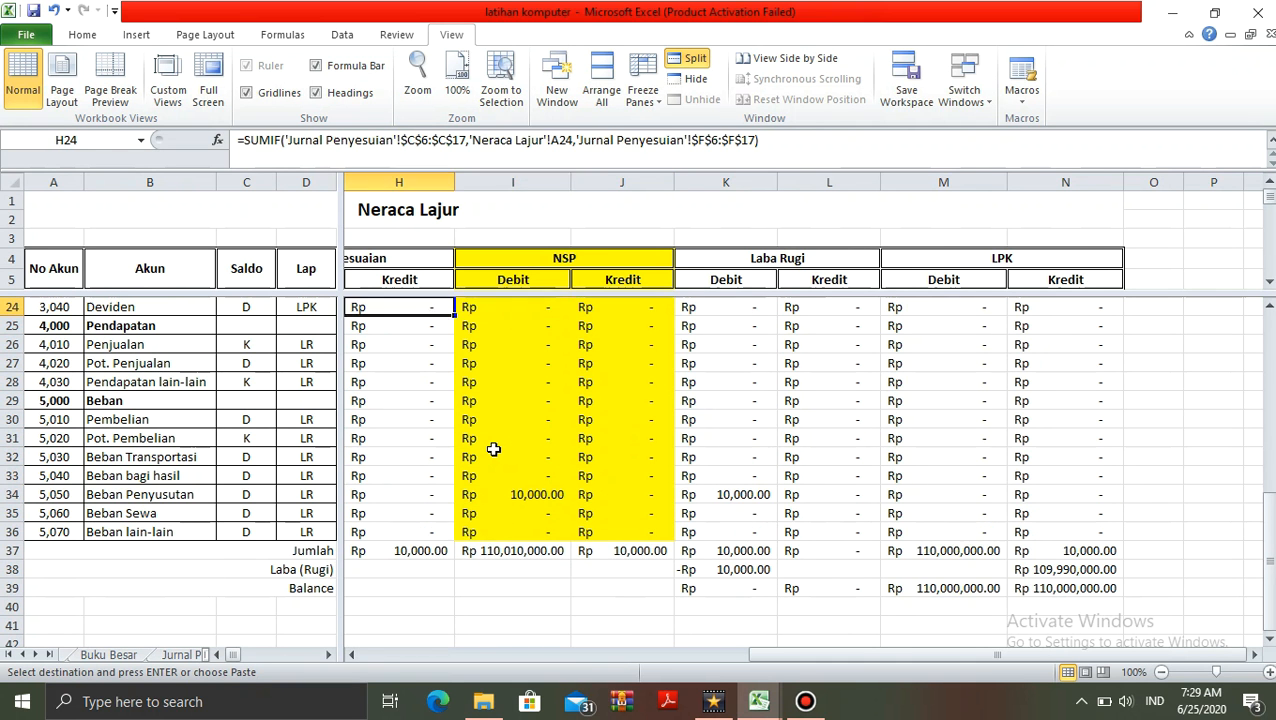
{"action": "key", "text": "Left"}
{"action": "key", "text": "Left"}
{"action": "key", "text": "Left"}
{"action": "key", "text": "Left"}
{"action": "key", "text": "Down"}
{"action": "key", "text": "Down"}
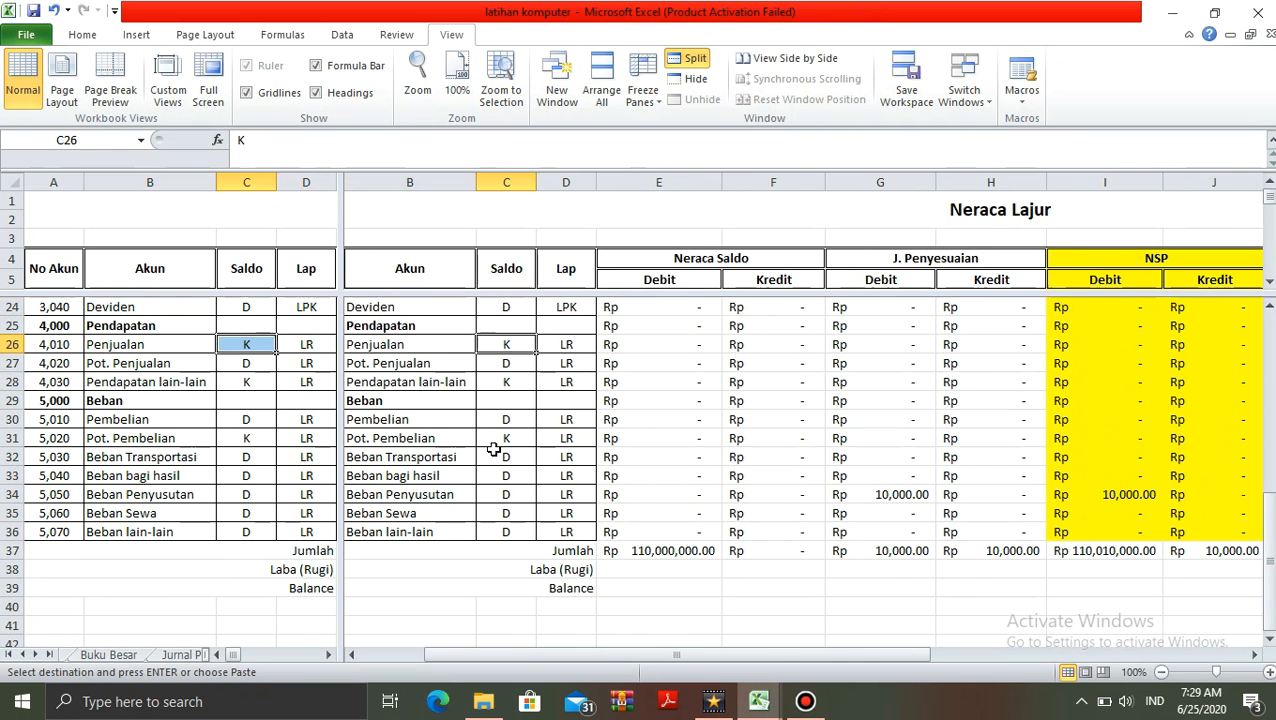
{"action": "key", "text": "Right"}
{"action": "key", "text": "Right"}
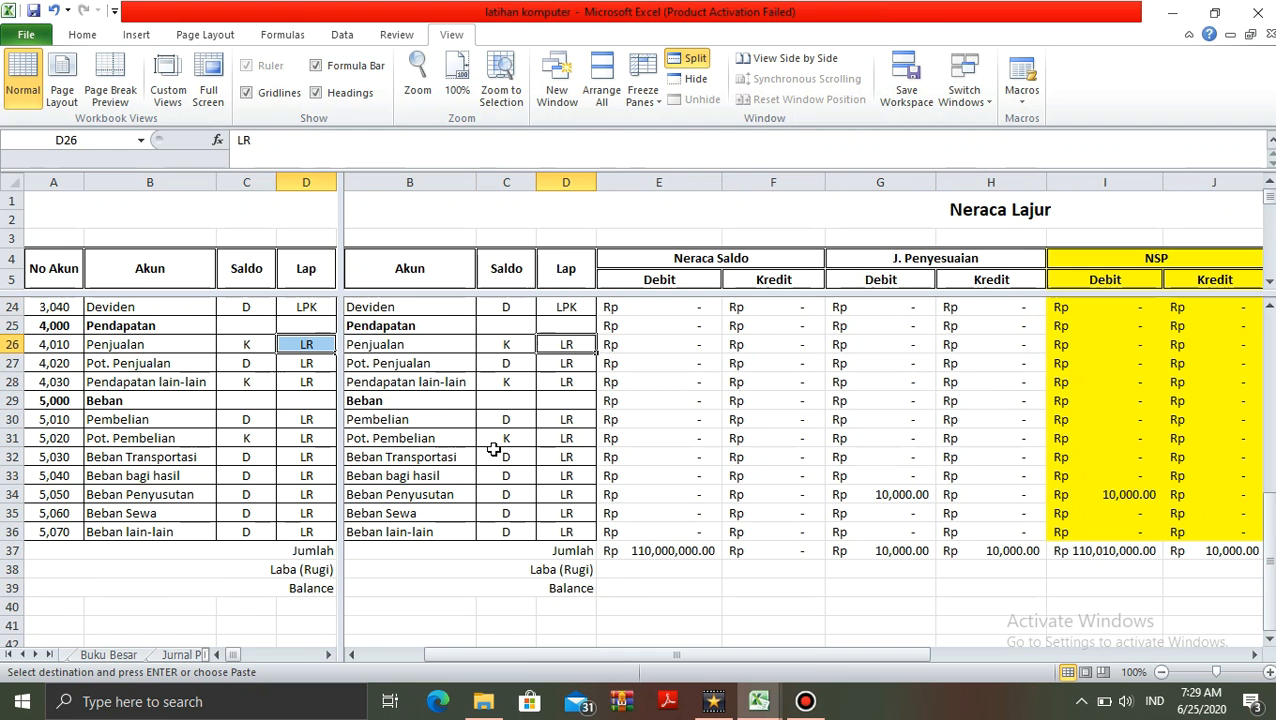
On the Buku Besar sheet, link the account number in B44 to the Penjualan account number in cell A26 of the COA sheet
{"action": "left_click", "coordinate": [113, 664]}
{"action": "key", "text": "Left"}
{"action": "key", "text": "Down"}
{"action": "key", "text": "Down"}
{"action": "key", "text": "Down"}
{"action": "key", "text": "Down"}
{"action": "key", "text": "Down"}
{"action": "key", "text": "Down"}
{"action": "key", "text": "Down"}
{"action": "key", "text": "Down"}
{"action": "key", "text": "Down"}
{"action": "key", "text": "Down"}
{"action": "key", "text": "Down"}
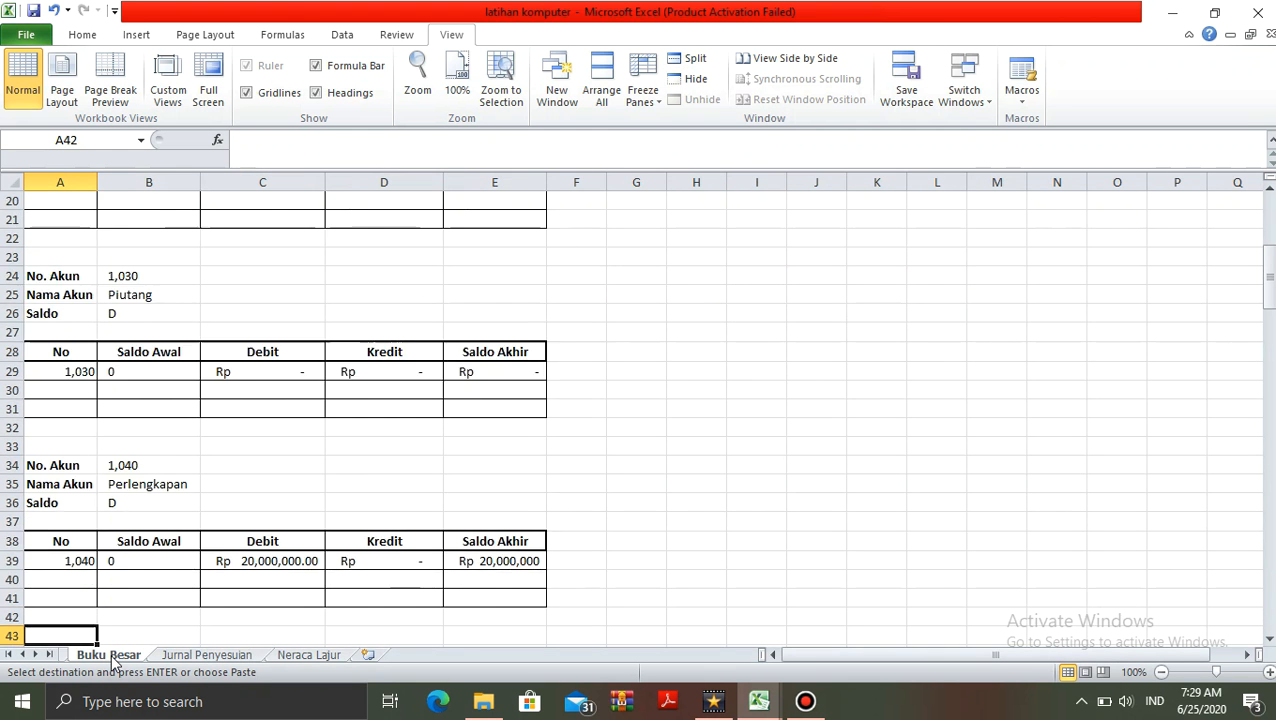
{"action": "key", "text": "Up"}
{"action": "key", "text": "Up"}
{"action": "key", "text": "Up"}
{"action": "key", "text": "Up"}
{"action": "key", "text": "Up"}
{"action": "key", "text": "Up"}
{"action": "key", "text": "Up"}
{"action": "key", "text": "Up"}
{"action": "key", "text": "Right"}
{"action": "type", "text": "="}
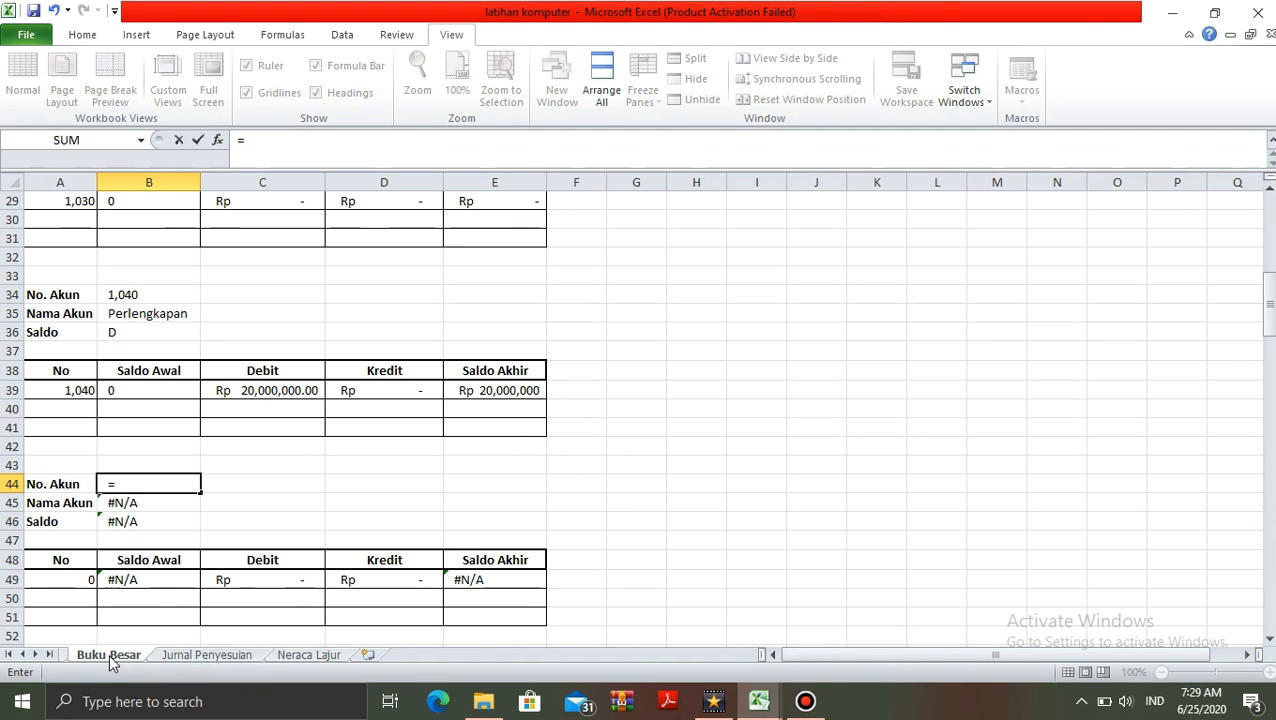
{"action": "left_click", "coordinate": [22, 654]}
{"action": "left_click", "coordinate": [22, 654]}
{"action": "left_click", "coordinate": [86, 660]}
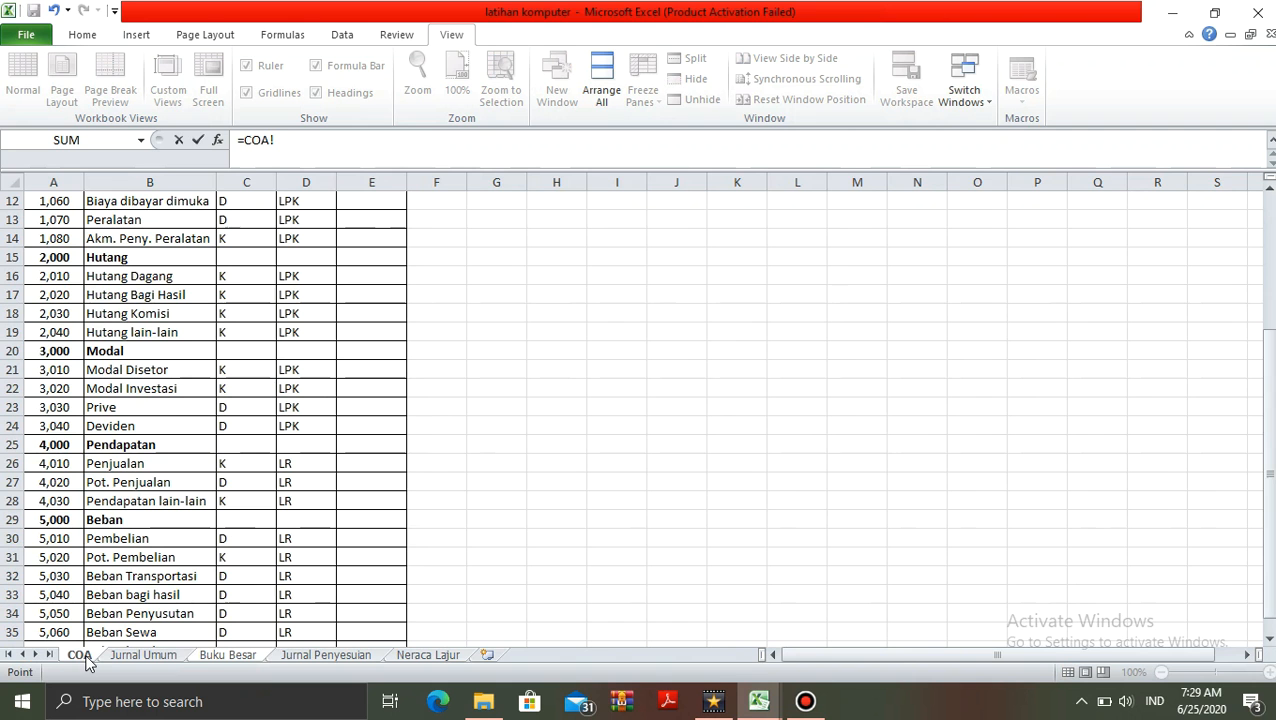
{"action": "left_click", "coordinate": [120, 463]}
{"action": "key", "text": "Left"}
{"action": "key", "text": "Return"}
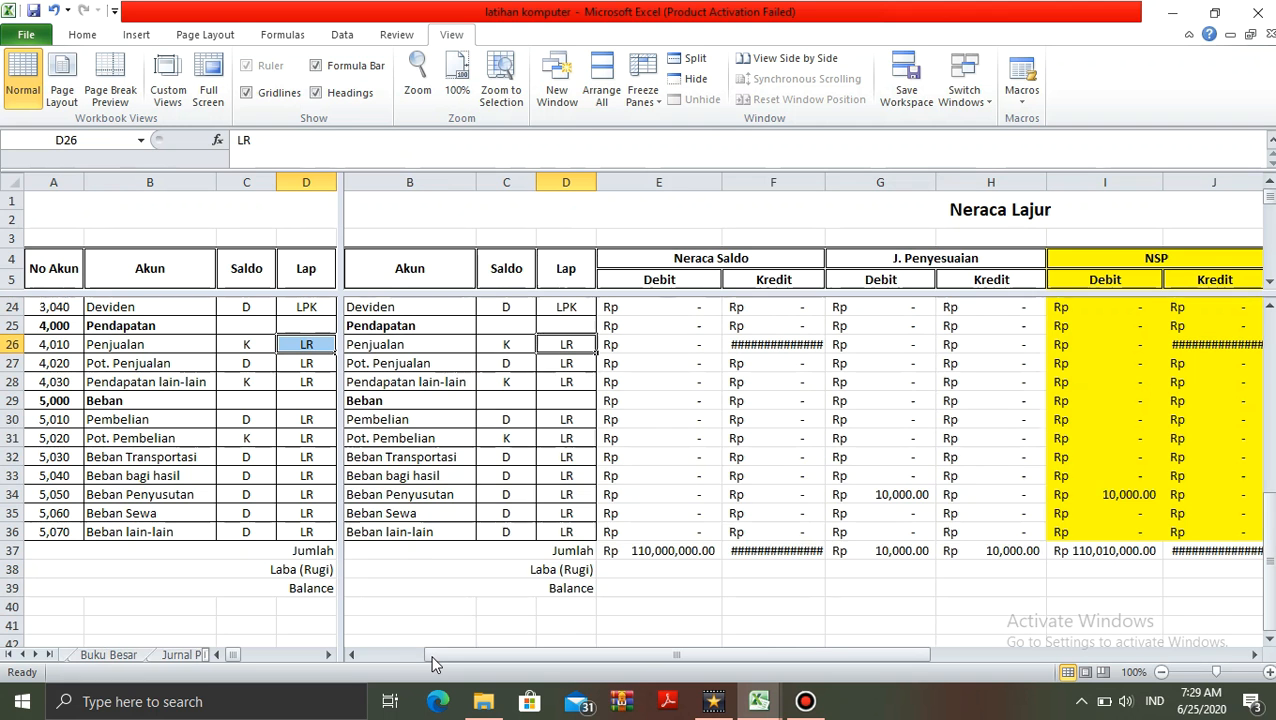
On the Neraca Lajur sheet, auto-fit the widths of Kredit columns F, J and L to their amounts
{"action": "left_click", "coordinate": [429, 655]}
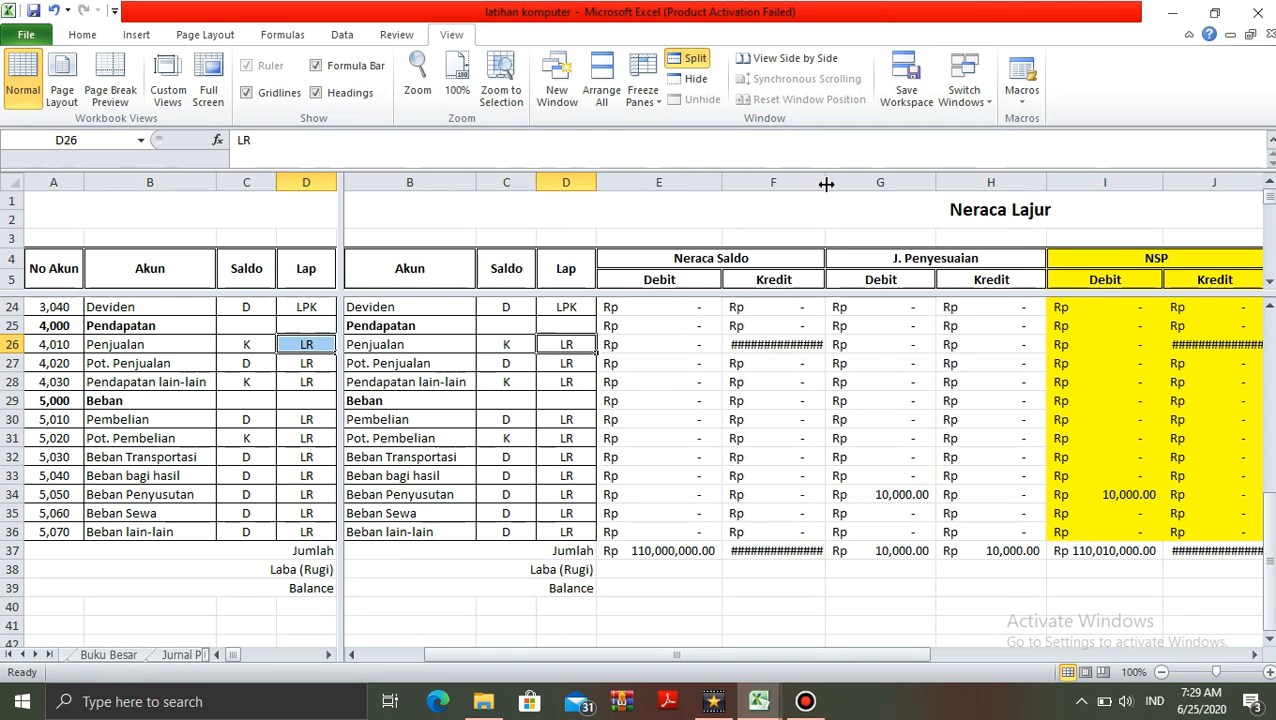
{"action": "double_click", "coordinate": [826, 184]}
{"action": "left_click", "coordinate": [776, 382]}
{"action": "key", "text": "Right"}
{"action": "key", "text": "Right"}
{"action": "key", "text": "Right"}
{"action": "key", "text": "Right"}
{"action": "key", "text": "Right"}
{"action": "key", "text": "Right"}
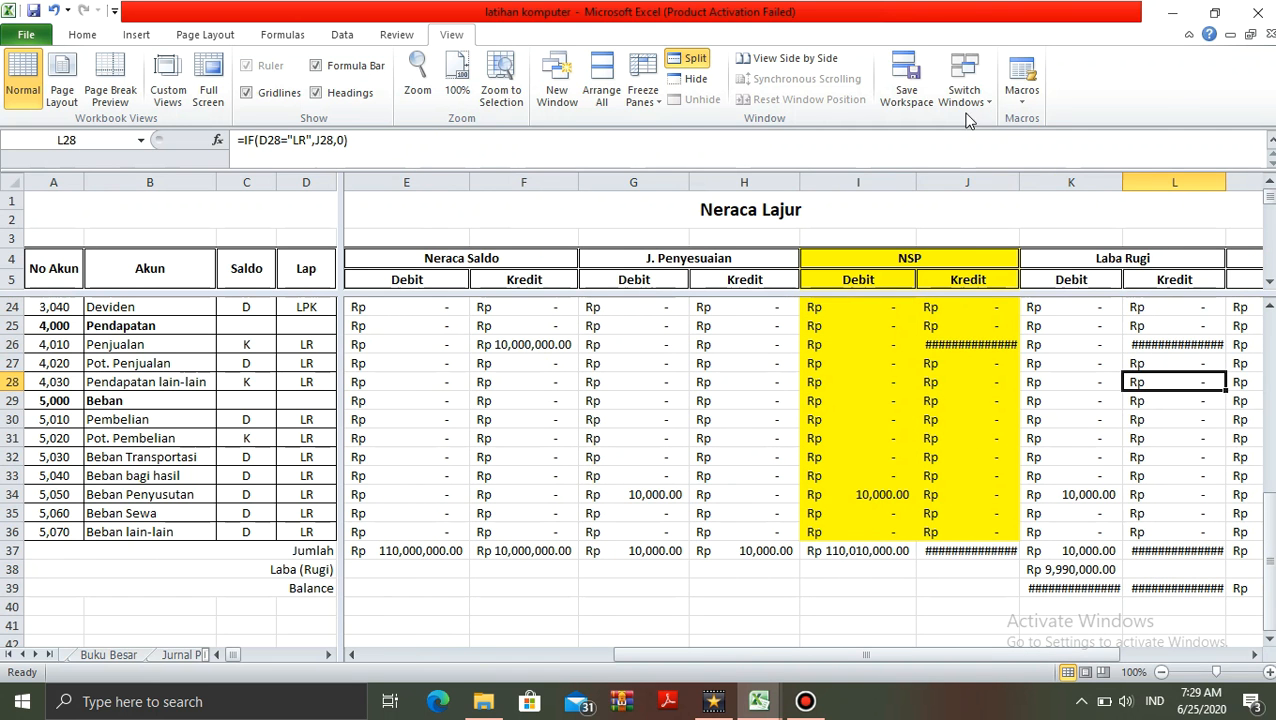
{"action": "double_click", "coordinate": [1021, 184]}
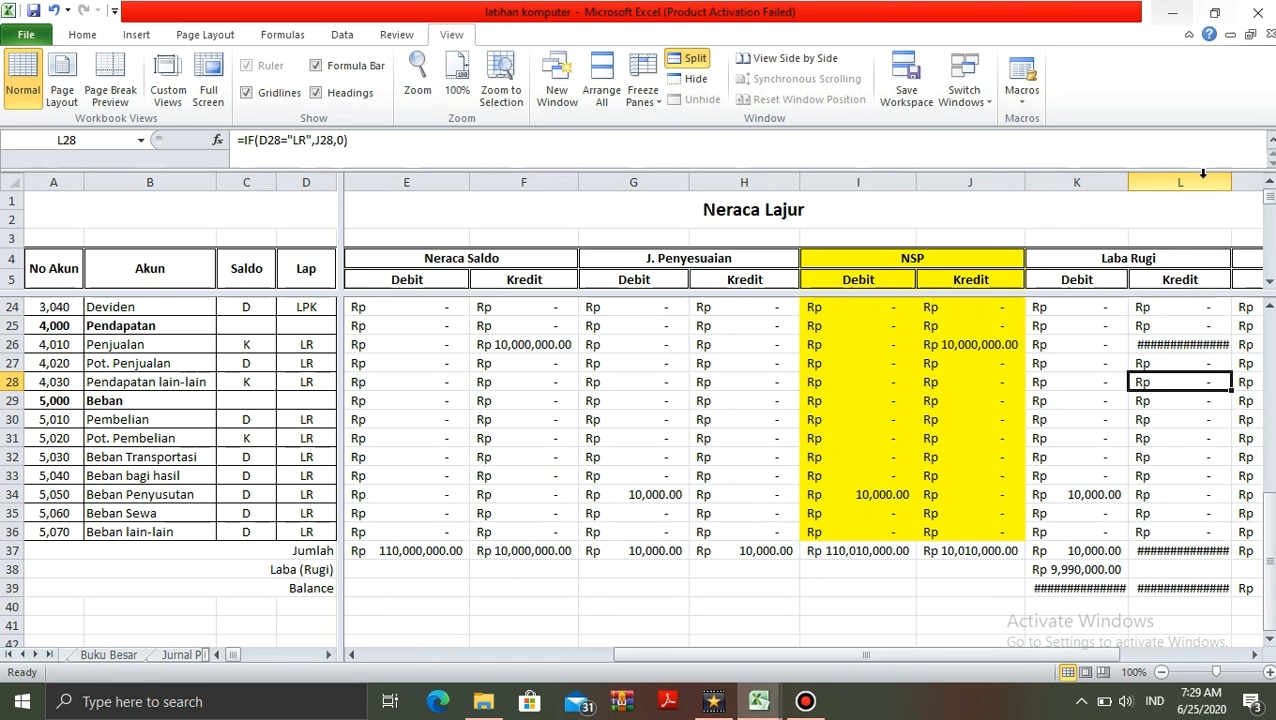
{"action": "double_click", "coordinate": [1233, 180]}
{"action": "key", "text": "Right"}
{"action": "key", "text": "Right"}
{"action": "key", "text": "Right"}
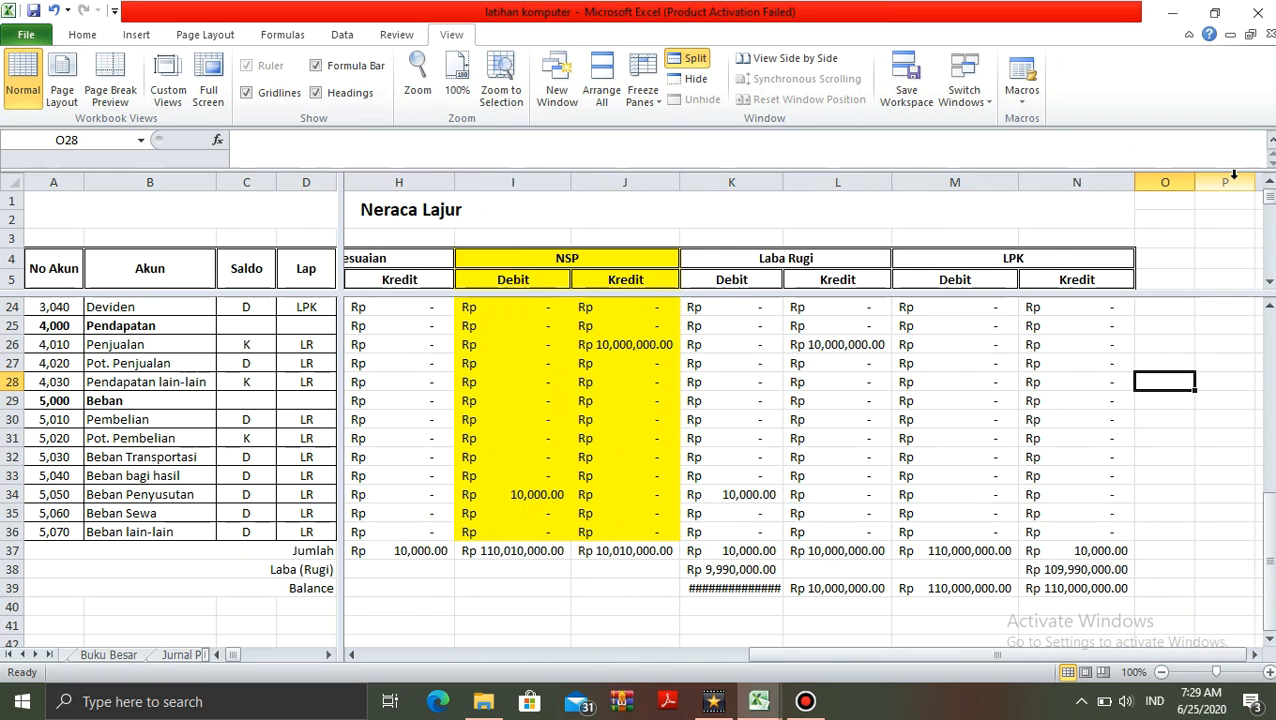
Review the Penjualan ledger on the Buku Besar sheet and the journal entries on the Jurnal Umum sheet
{"action": "left_click", "coordinate": [88, 656]}
{"action": "left_click", "coordinate": [26, 654]}
{"action": "left_click", "coordinate": [24, 654]}
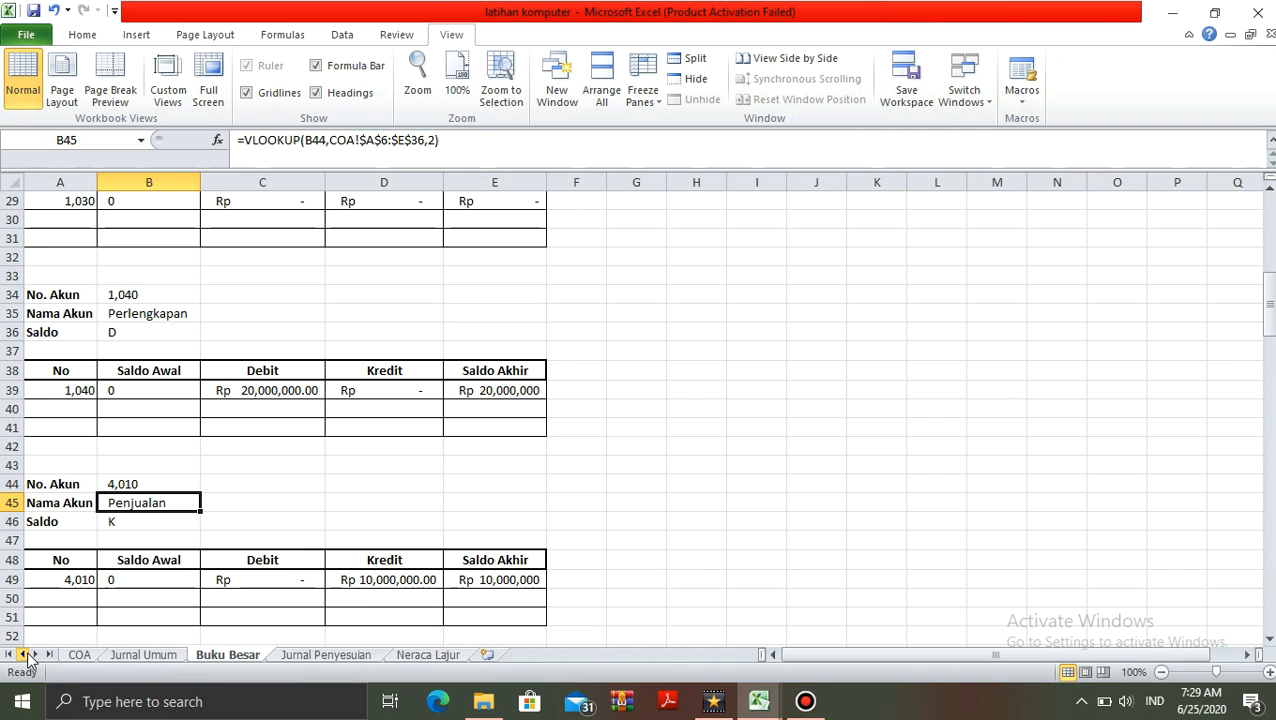
{"action": "left_click", "coordinate": [84, 656]}
{"action": "left_click", "coordinate": [132, 656]}
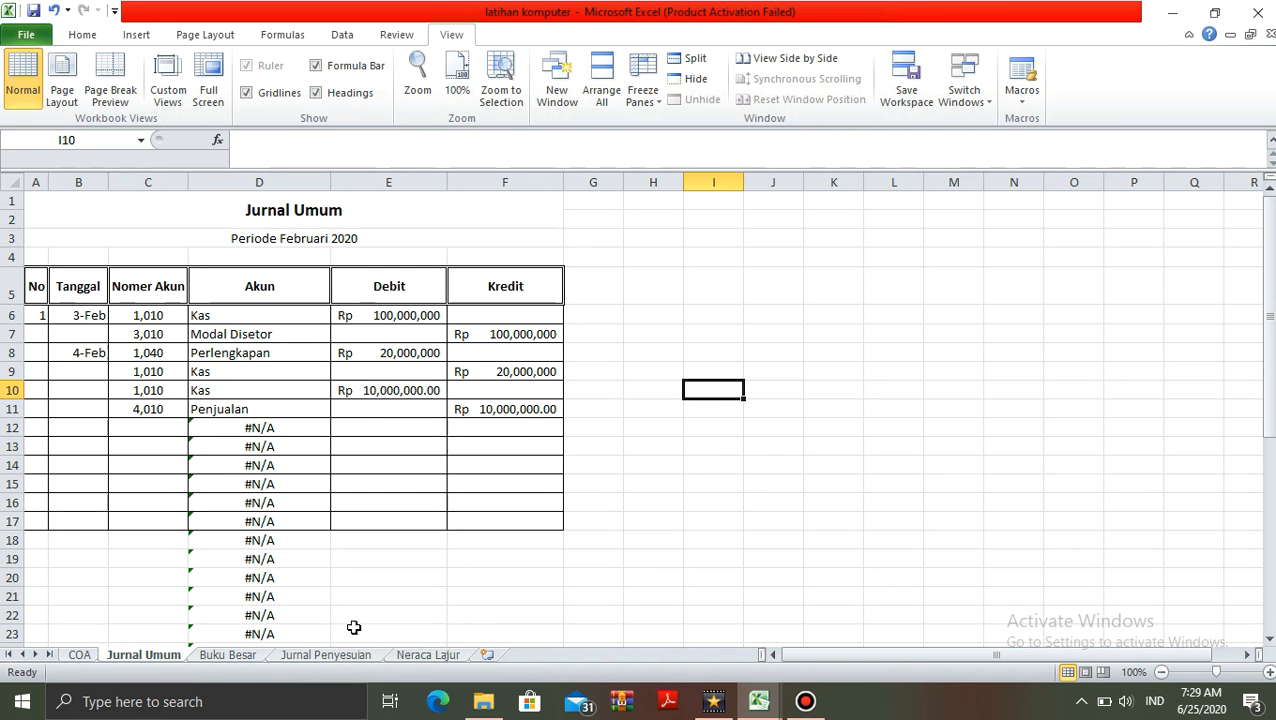
Return to the start of the Neraca Lajur sheet and remove its split panes
{"action": "left_click", "coordinate": [428, 655]}
{"action": "left_click", "coordinate": [500, 608]}
{"action": "key", "text": "Left"}
{"action": "key", "text": "Up"}
{"action": "key", "text": "Up"}
{"action": "key", "text": "Up"}
{"action": "key", "text": "Up"}
{"action": "key", "text": "Up"}
{"action": "key", "text": "Up"}
{"action": "key", "text": "Up"}
{"action": "key", "text": "Up"}
{"action": "key", "text": "Up"}
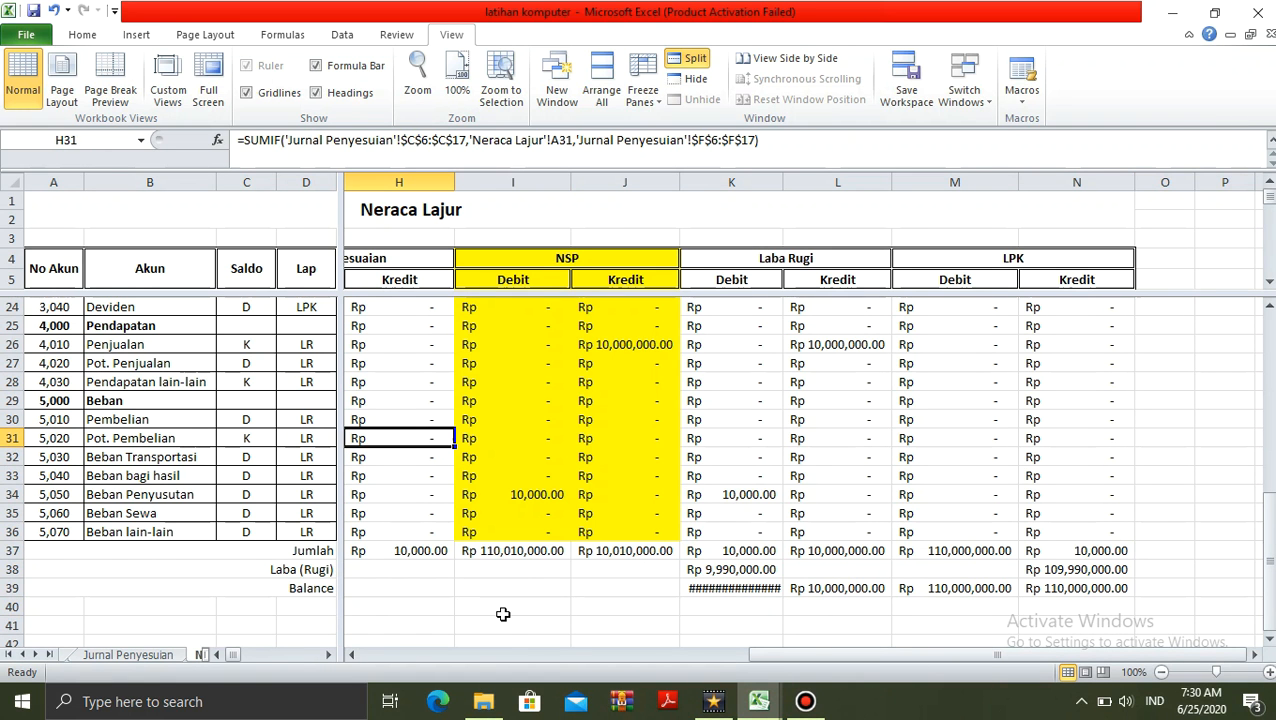
{"action": "key", "text": "Up"}
{"action": "key", "text": "Up"}
{"action": "key", "text": "Up"}
{"action": "left_click", "coordinate": [503, 614]}
{"action": "key", "text": "Up"}
{"action": "key", "text": "Up"}
{"action": "key", "text": "Up"}
{"action": "key", "text": "Up"}
{"action": "key", "text": "Up"}
{"action": "key", "text": "Up"}
{"action": "key", "text": "Up"}
{"action": "key", "text": "Up"}
{"action": "key", "text": "Up"}
{"action": "key", "text": "Up"}
{"action": "key", "text": "Up"}
{"action": "key", "text": "Up"}
{"action": "key", "text": "Up"}
{"action": "key", "text": "Up"}
{"action": "key", "text": "Up"}
{"action": "key", "text": "Up"}
{"action": "key", "text": "Up"}
{"action": "key", "text": "Up"}
{"action": "key", "text": "Up"}
{"action": "key", "text": "Up"}
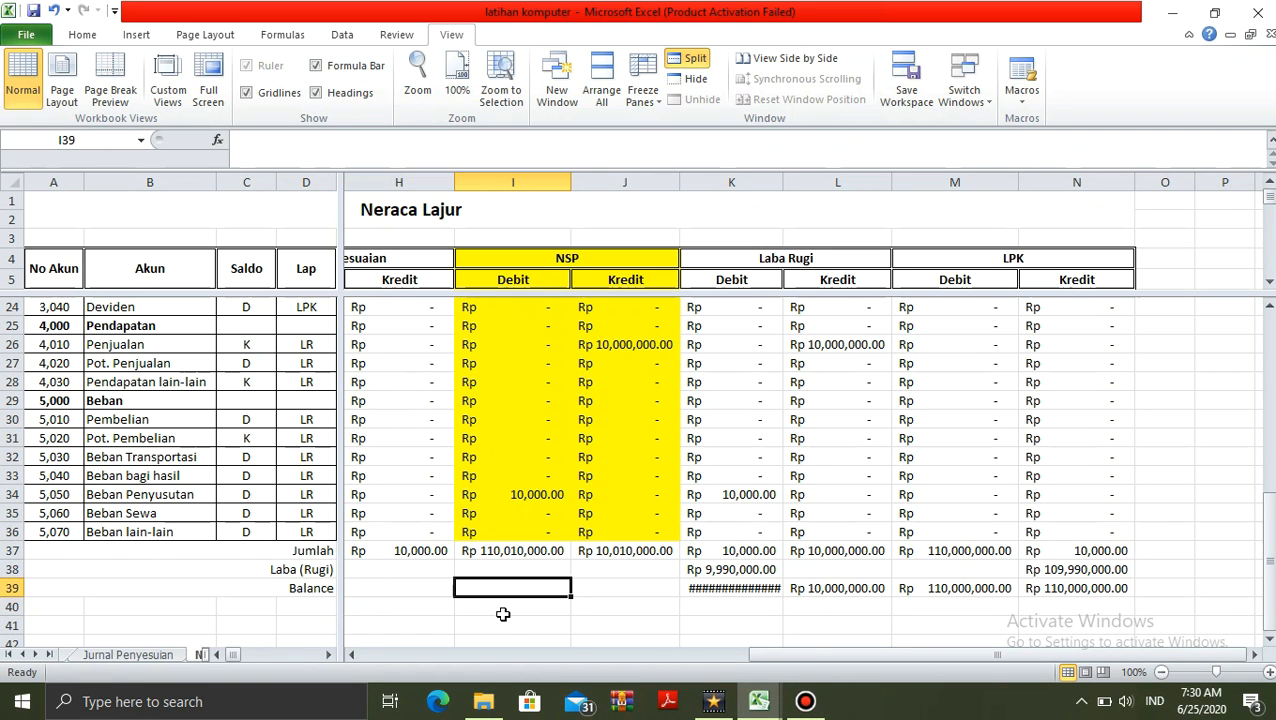
{"action": "key", "text": "ctrl+Home"}
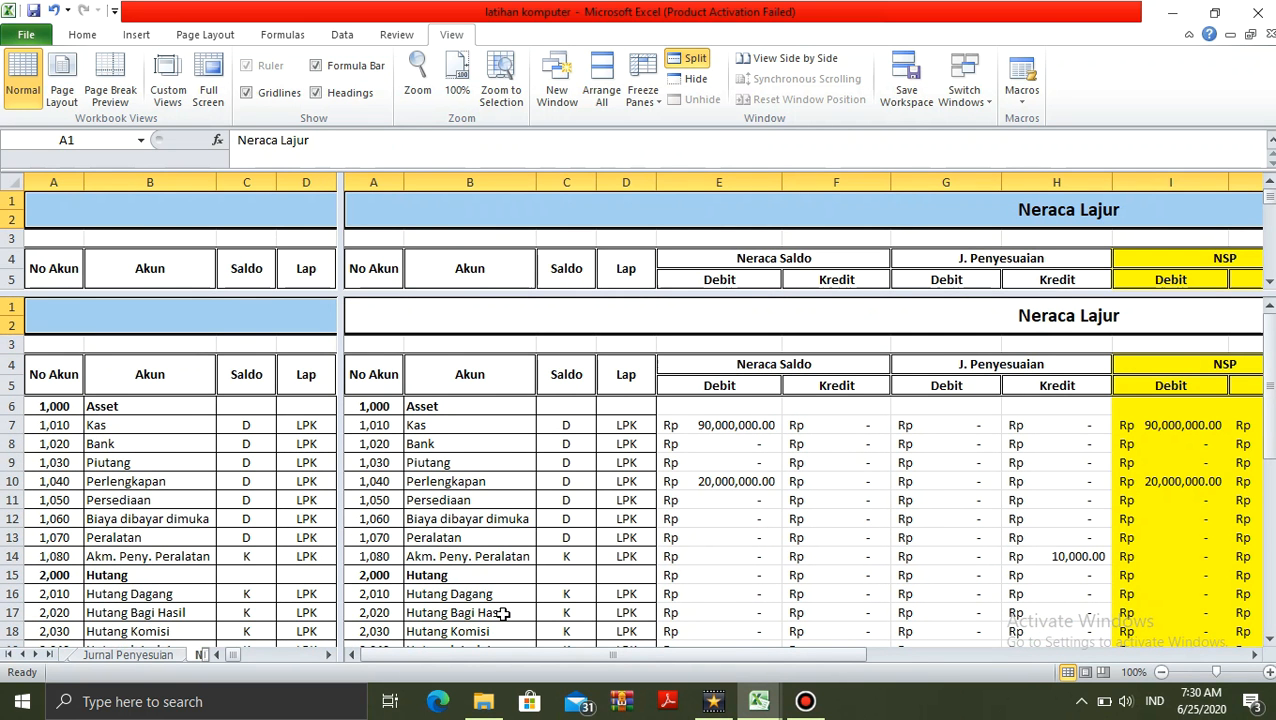
{"action": "double_click", "coordinate": [342, 290]}
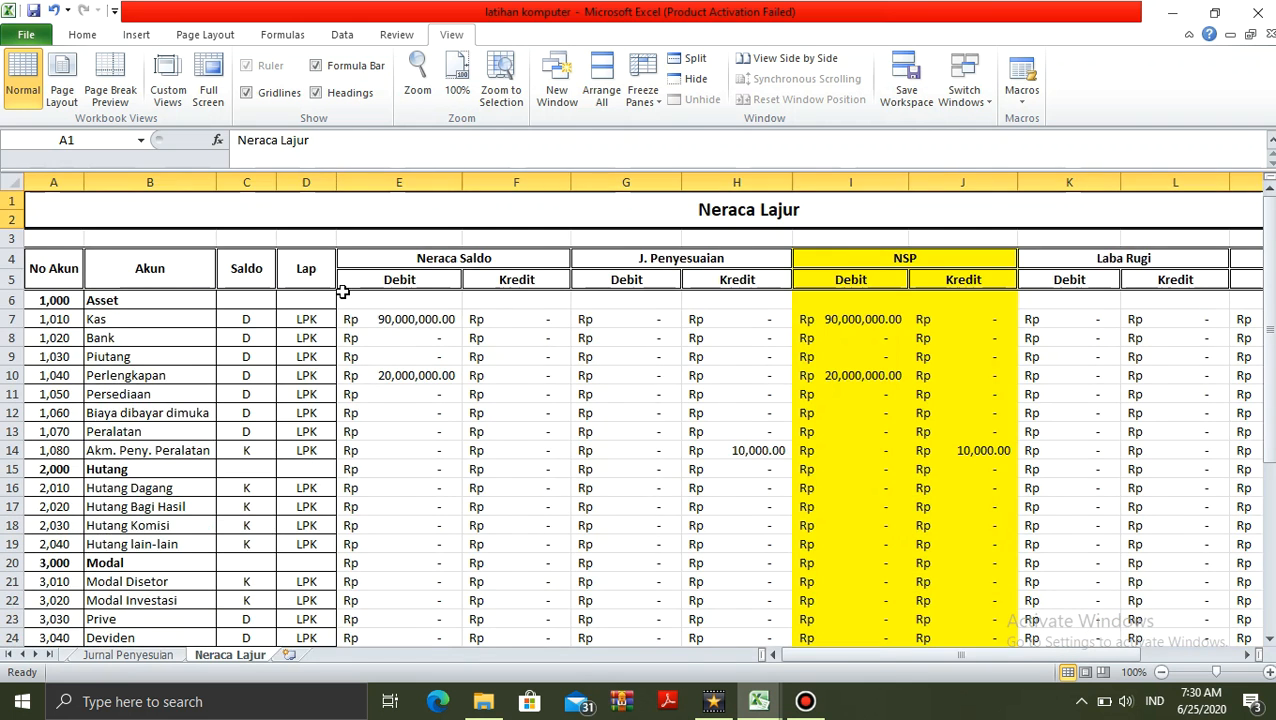
Apply all borders to the Neraca Lajur table body, range A6:N39, from the first account row to the last totals row
{"action": "key", "text": "Down"}
{"action": "key", "text": "Down"}
{"action": "key", "text": "Right"}
{"action": "key", "text": "Right"}
{"action": "key", "text": "Right"}
{"action": "key", "text": "Right"}
{"action": "key", "text": "Right"}
{"action": "key", "text": "Right"}
{"action": "key", "text": "Right"}
{"action": "key", "text": "Right"}
{"action": "key", "text": "Up"}
{"action": "key", "text": "Left"}
{"action": "key", "text": "Left"}
{"action": "key", "text": "Left"}
{"action": "key", "text": "Left"}
{"action": "key", "text": "Left"}
{"action": "key", "text": "Left"}
{"action": "key", "text": "Left"}
{"action": "key", "text": "Left"}
{"action": "key", "text": "Left"}
{"action": "key", "text": "Left"}
{"action": "key", "text": "Left"}
{"action": "key", "text": "Left"}
{"action": "key", "text": "Down"}
{"action": "key", "text": "Down"}
{"action": "key", "text": "Down"}
{"action": "key", "text": "shift+Right"}
{"action": "key", "text": "shift+Right"}
{"action": "key", "text": "shift+Right"}
{"action": "key", "text": "shift+Right"}
{"action": "key", "text": "shift+Right"}
{"action": "key", "text": "shift+Right"}
{"action": "key", "text": "shift+Right"}
{"action": "key", "text": "shift+Right"}
{"action": "key", "text": "shift+Right"}
{"action": "key", "text": "shift+Right"}
{"action": "key", "text": "shift+Right"}
{"action": "key", "text": "shift+Right"}
{"action": "key", "text": "shift+Right"}
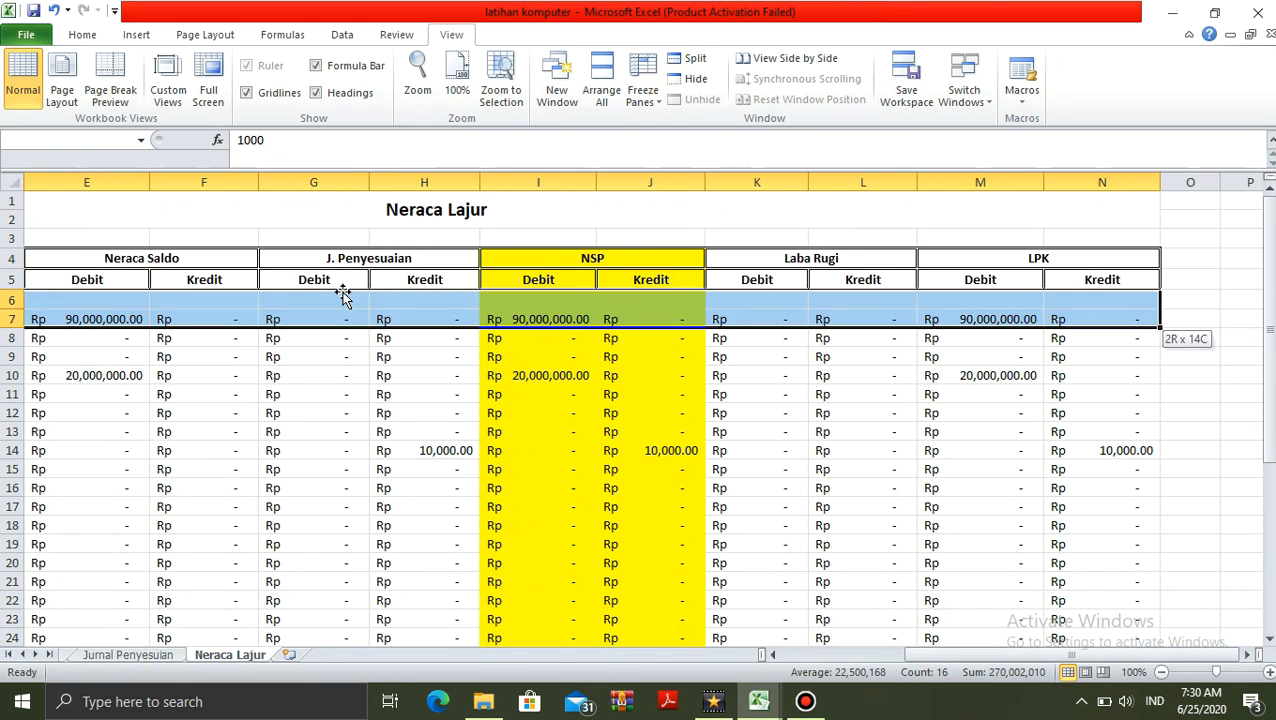
{"action": "key", "text": "shift+Down"}
{"action": "key", "text": "shift+Down"}
{"action": "key", "text": "shift+Down"}
{"action": "key", "text": "shift+Down"}
{"action": "key", "text": "shift+Down"}
{"action": "key", "text": "shift+Down"}
{"action": "key", "text": "shift+Down"}
{"action": "key", "text": "shift+Down"}
{"action": "key", "text": "shift+Down"}
{"action": "key", "text": "shift+Down"}
{"action": "key", "text": "shift+Down"}
{"action": "key", "text": "shift+Down"}
{"action": "key", "text": "shift+Down"}
{"action": "key", "text": "shift+Down"}
{"action": "key", "text": "shift+Down"}
{"action": "key", "text": "shift+Down"}
{"action": "key", "text": "shift+Down"}
{"action": "key", "text": "shift+Down"}
{"action": "key", "text": "shift+Down"}
{"action": "key", "text": "shift+Down"}
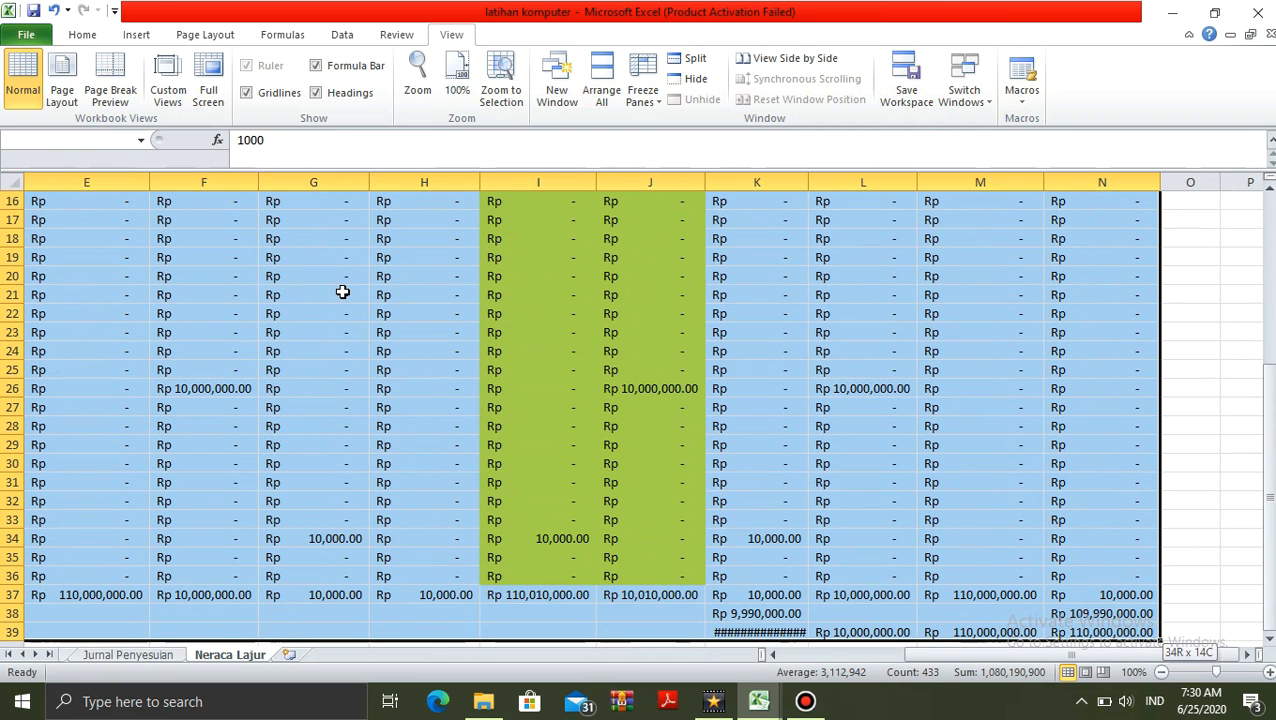
{"action": "left_click", "coordinate": [82, 34]}
{"action": "left_click", "coordinate": [258, 92]}
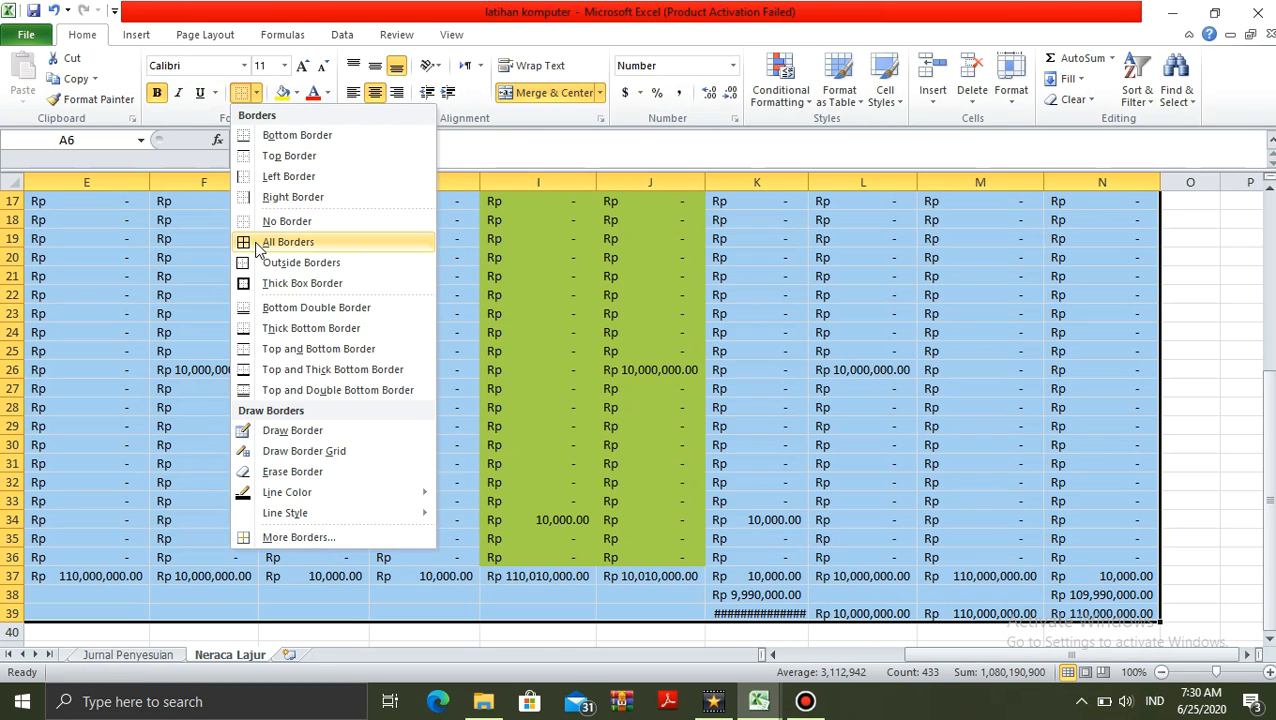
{"action": "left_click", "coordinate": [288, 242]}
Auto-fit the width of the Laba Rugi Debit column K so its total in row 39 fits
{"action": "key", "text": "Down"}
{"action": "key", "text": "Down"}
{"action": "key", "text": "Down"}
{"action": "key", "text": "Down"}
{"action": "key", "text": "Down"}
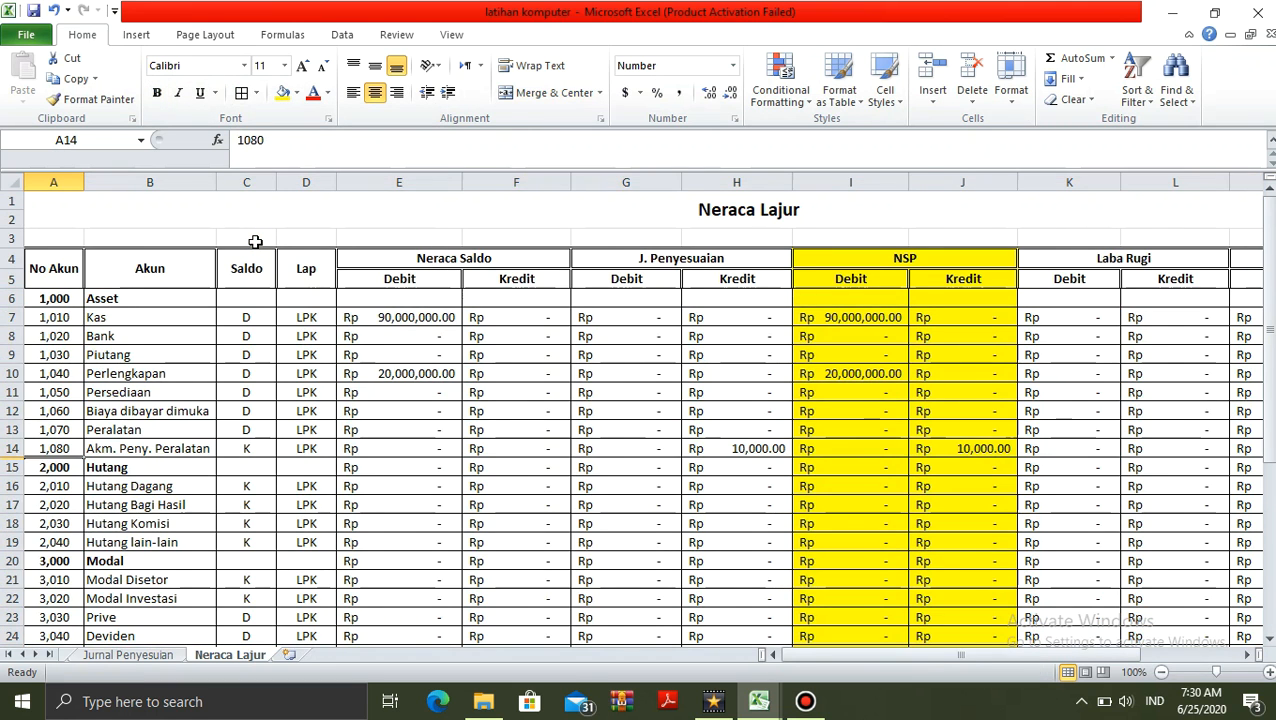
{"action": "key", "text": "Down"}
{"action": "key", "text": "Down"}
{"action": "key", "text": "Down"}
{"action": "key", "text": "Down"}
{"action": "key", "text": "Down"}
{"action": "key", "text": "Down"}
{"action": "key", "text": "Down"}
{"action": "key", "text": "Down"}
{"action": "key", "text": "Down"}
{"action": "key", "text": "Down"}
{"action": "key", "text": "Down"}
{"action": "key", "text": "Down"}
{"action": "key", "text": "Down"}
{"action": "key", "text": "Down"}
{"action": "key", "text": "Down"}
{"action": "key", "text": "Down"}
{"action": "key", "text": "Down"}
{"action": "key", "text": "Down"}
{"action": "key", "text": "Down"}
{"action": "key", "text": "Down"}
{"action": "key", "text": "Right"}
{"action": "key", "text": "Right"}
{"action": "key", "text": "Right"}
{"action": "key", "text": "Right"}
{"action": "key", "text": "Right"}
{"action": "key", "text": "Right"}
{"action": "key", "text": "Right"}
{"action": "key", "text": "Right"}
{"action": "key", "text": "Right"}
{"action": "key", "text": "Right"}
{"action": "key", "text": "Right"}
{"action": "key", "text": "Right"}
{"action": "key", "text": "Right"}
{"action": "key", "text": "Right"}
{"action": "key", "text": "Right"}
{"action": "key", "text": "Right"}
{"action": "key", "text": "Right"}
{"action": "key", "text": "Right"}
{"action": "key", "text": "Right"}
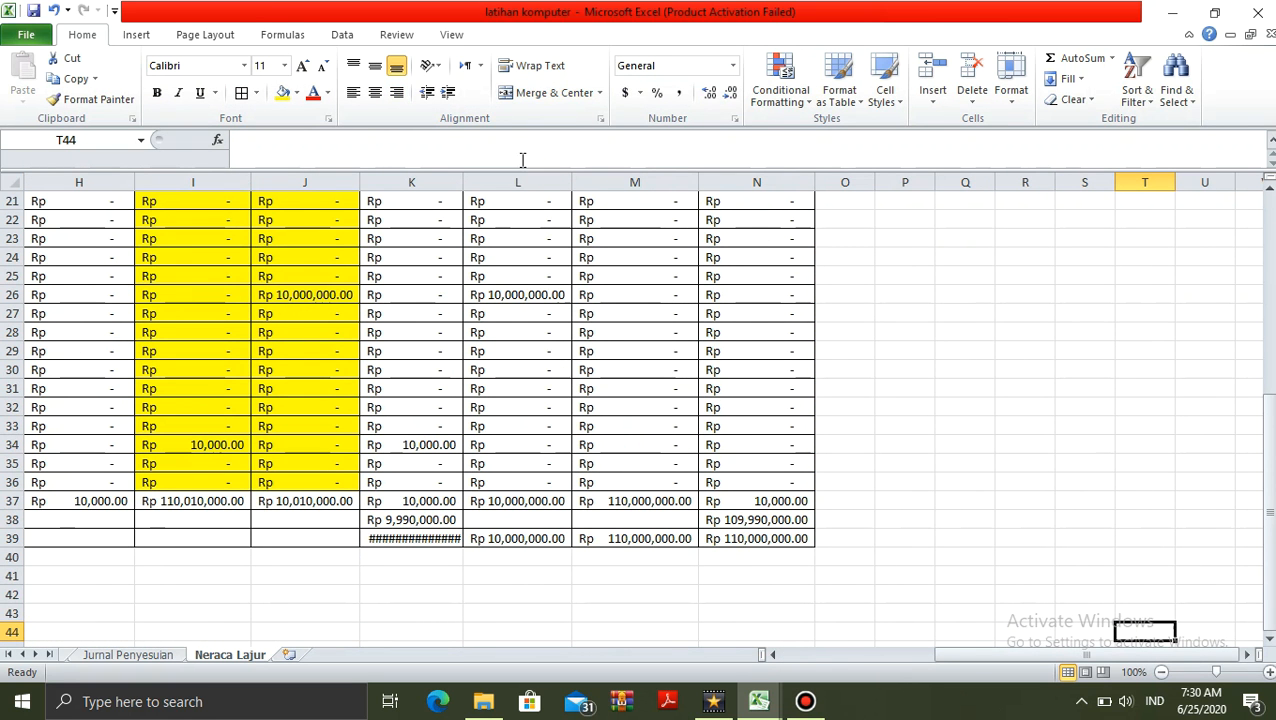
{"action": "double_click", "coordinate": [458, 181]}
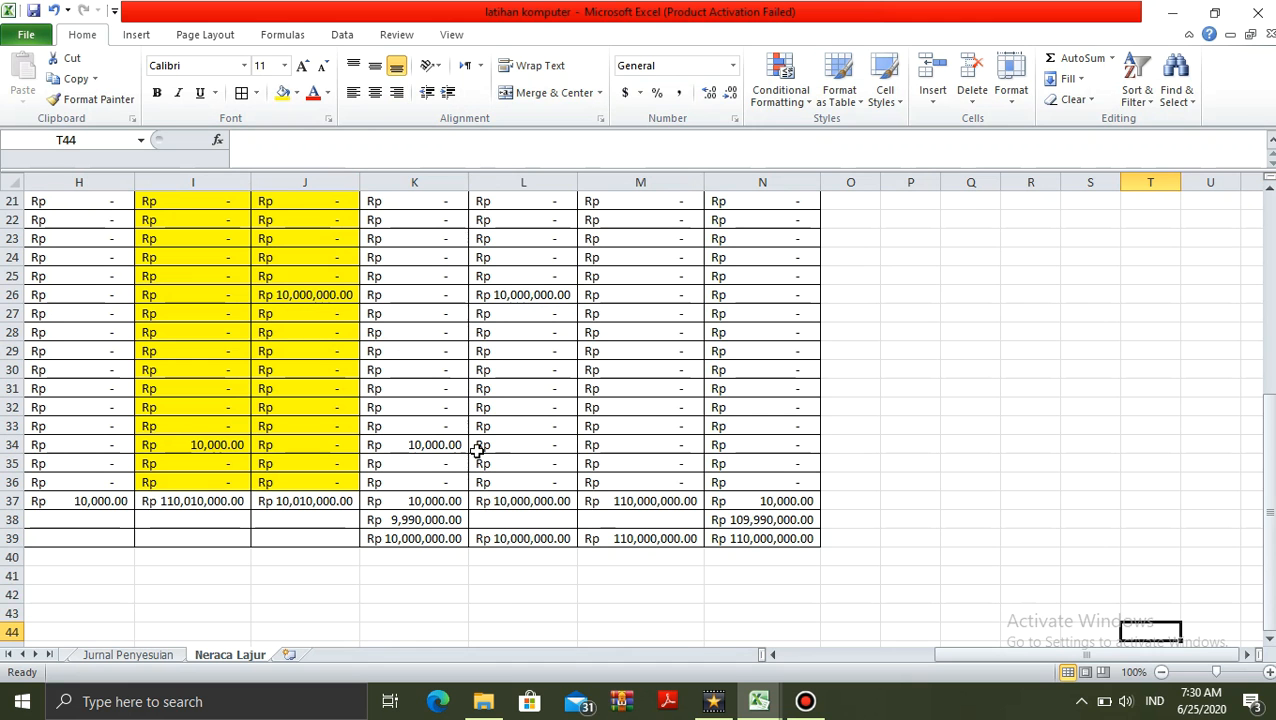
{"action": "left_click", "coordinate": [508, 590]}
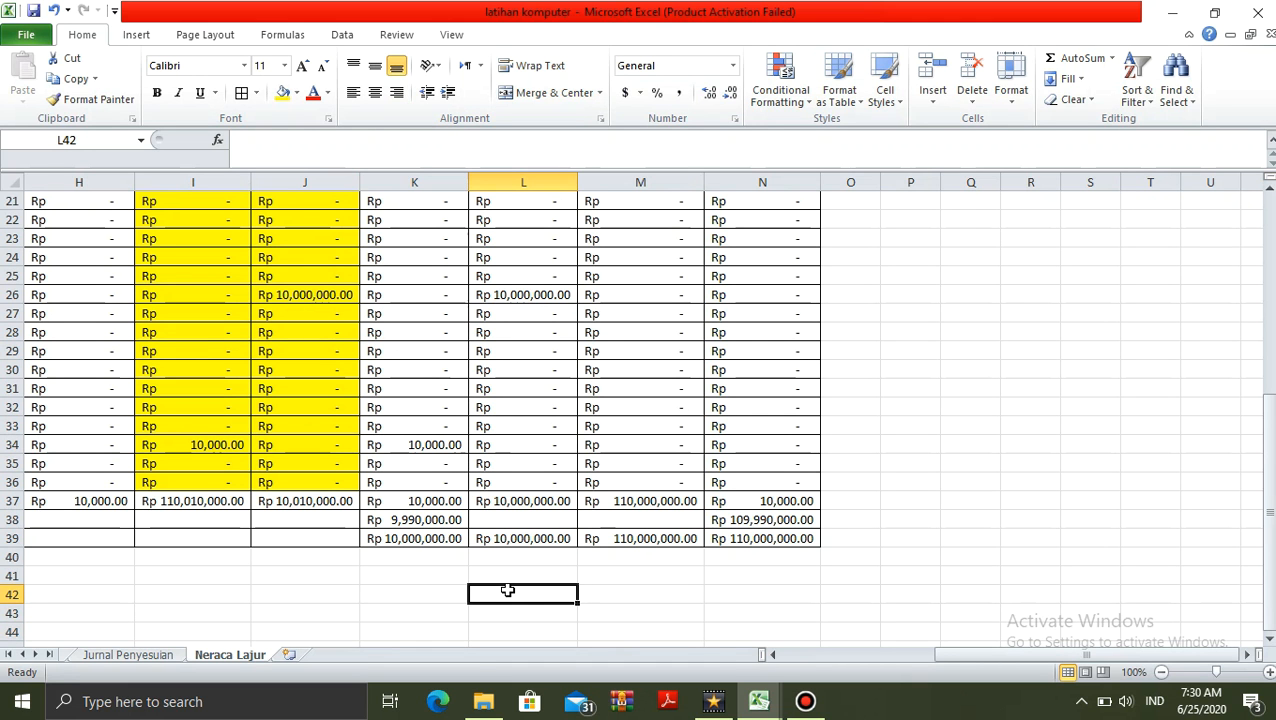
Look over the bordered Neraca Lajur table, from the totals rows up to the headings and across the account rows
{"action": "key", "text": "Up"}
{"action": "key", "text": "Up"}
{"action": "key", "text": "Up"}
{"action": "key", "text": "Up"}
{"action": "key", "text": "Up"}
{"action": "key", "text": "Up"}
{"action": "key", "text": "Up"}
{"action": "key", "text": "Up"}
{"action": "key", "text": "Up"}
{"action": "key", "text": "Up"}
{"action": "key", "text": "Up"}
{"action": "key", "text": "Up"}
{"action": "key", "text": "Up"}
{"action": "key", "text": "Up"}
{"action": "key", "text": "Up"}
{"action": "key", "text": "Up"}
{"action": "key", "text": "Up"}
{"action": "key", "text": "Up"}
{"action": "key", "text": "Up"}
{"action": "key", "text": "Up"}
{"action": "key", "text": "Up"}
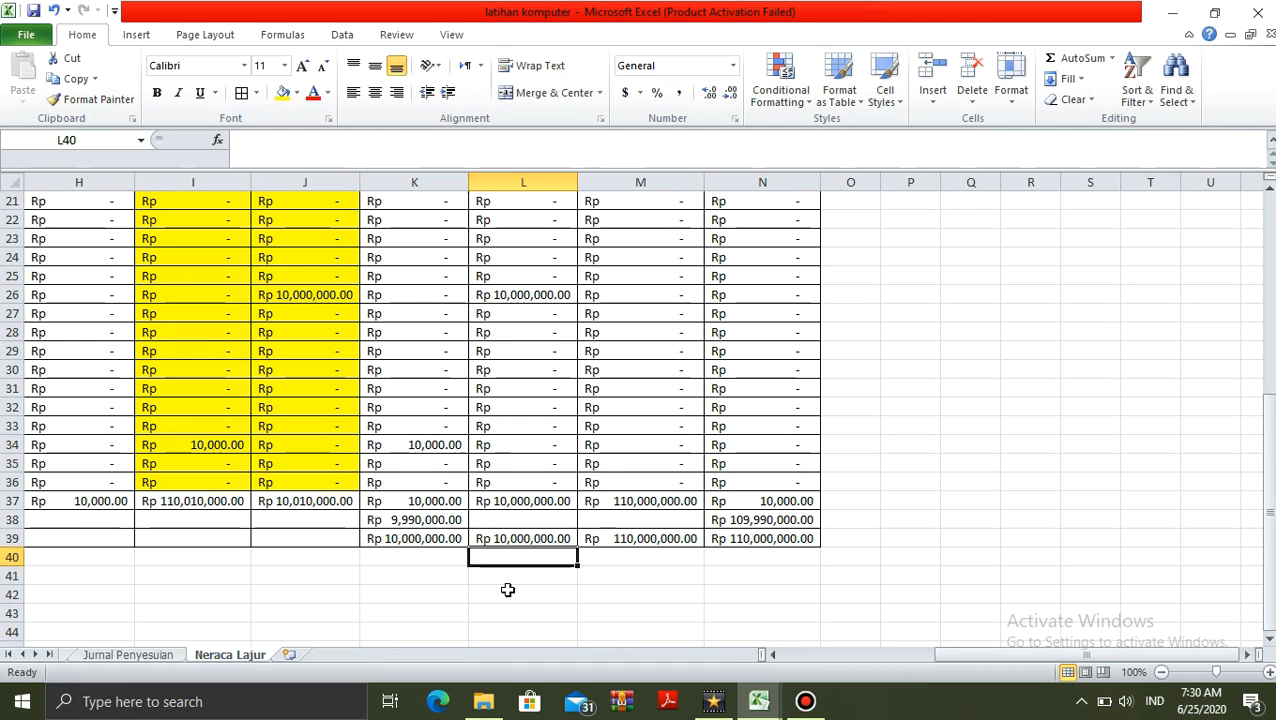
{"action": "key", "text": "Up"}
{"action": "key", "text": "Up"}
{"action": "key", "text": "Up"}
{"action": "key", "text": "Up"}
{"action": "key", "text": "Up"}
{"action": "key", "text": "Up"}
{"action": "key", "text": "Up"}
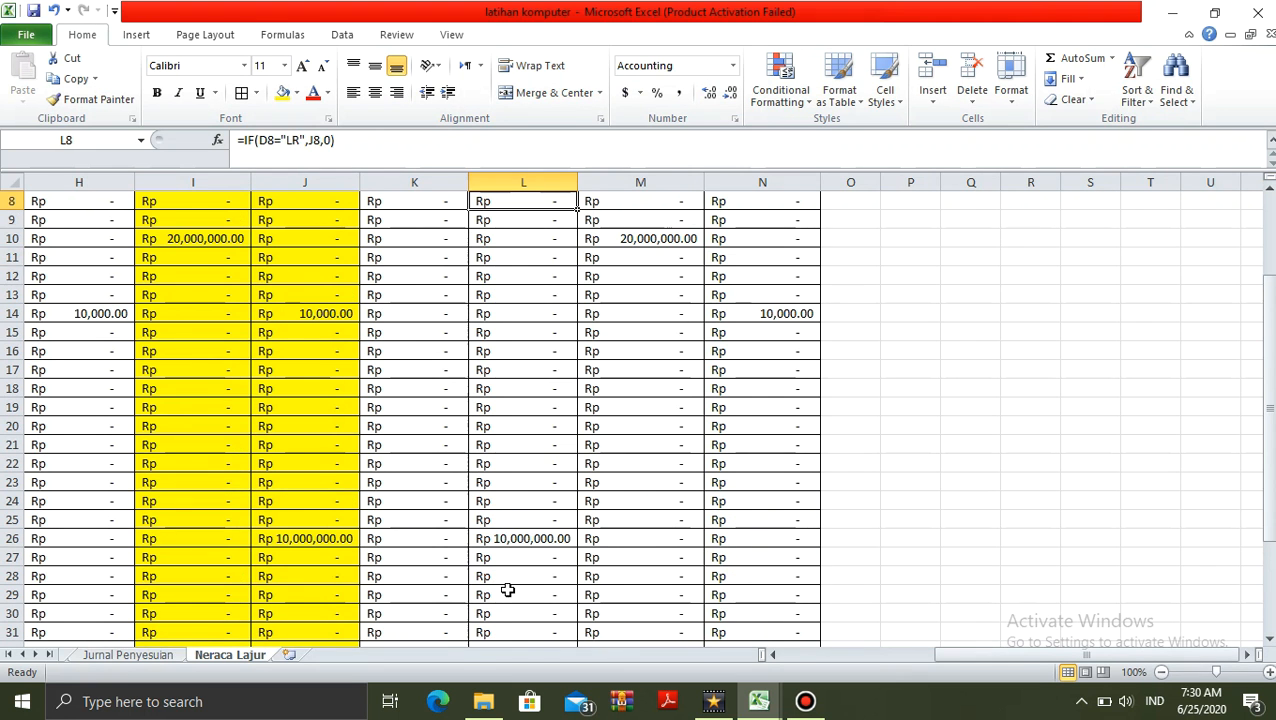
{"action": "key", "text": "Down"}
{"action": "key", "text": "Right"}
{"action": "key", "text": "Right"}
{"action": "key", "text": "Left"}
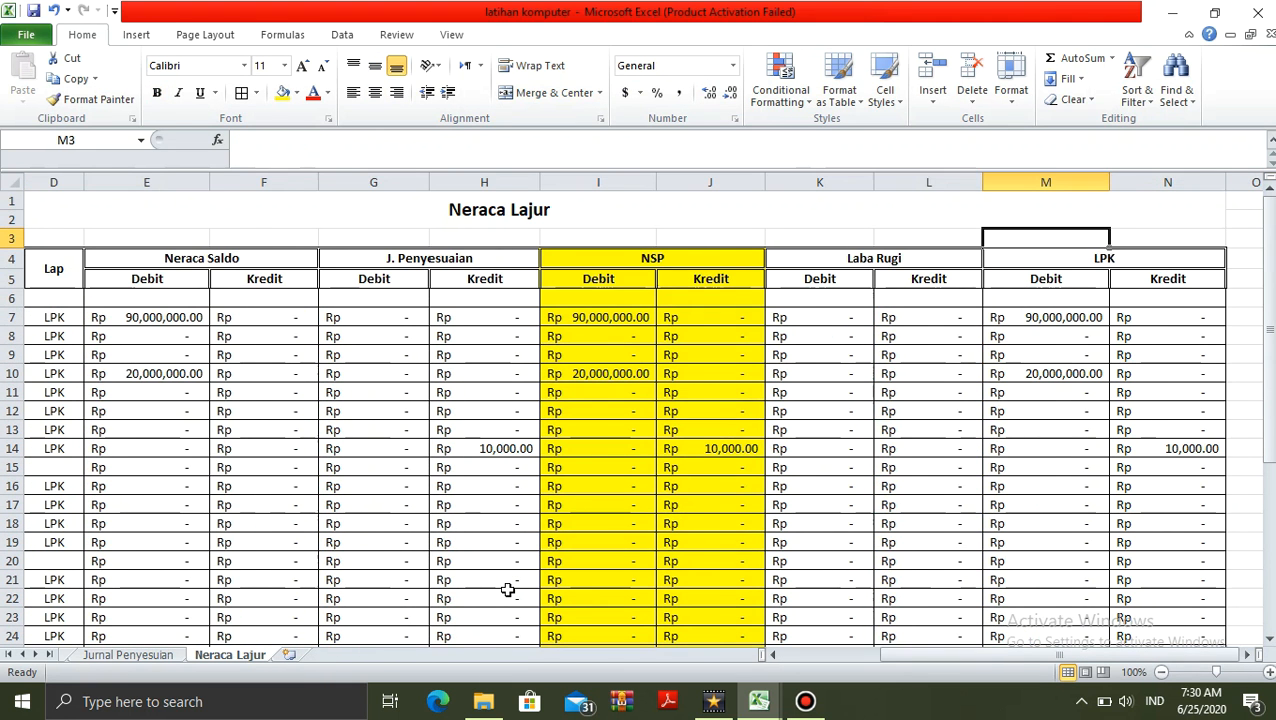
{"action": "key", "text": "Home"}
{"action": "key", "text": "Down"}
{"action": "key", "text": "Down"}
{"action": "key", "text": "Down"}
{"action": "key", "text": "Down"}
{"action": "key", "text": "Down"}
{"action": "key", "text": "Down"}
{"action": "key", "text": "Down"}
{"action": "key", "text": "Down"}
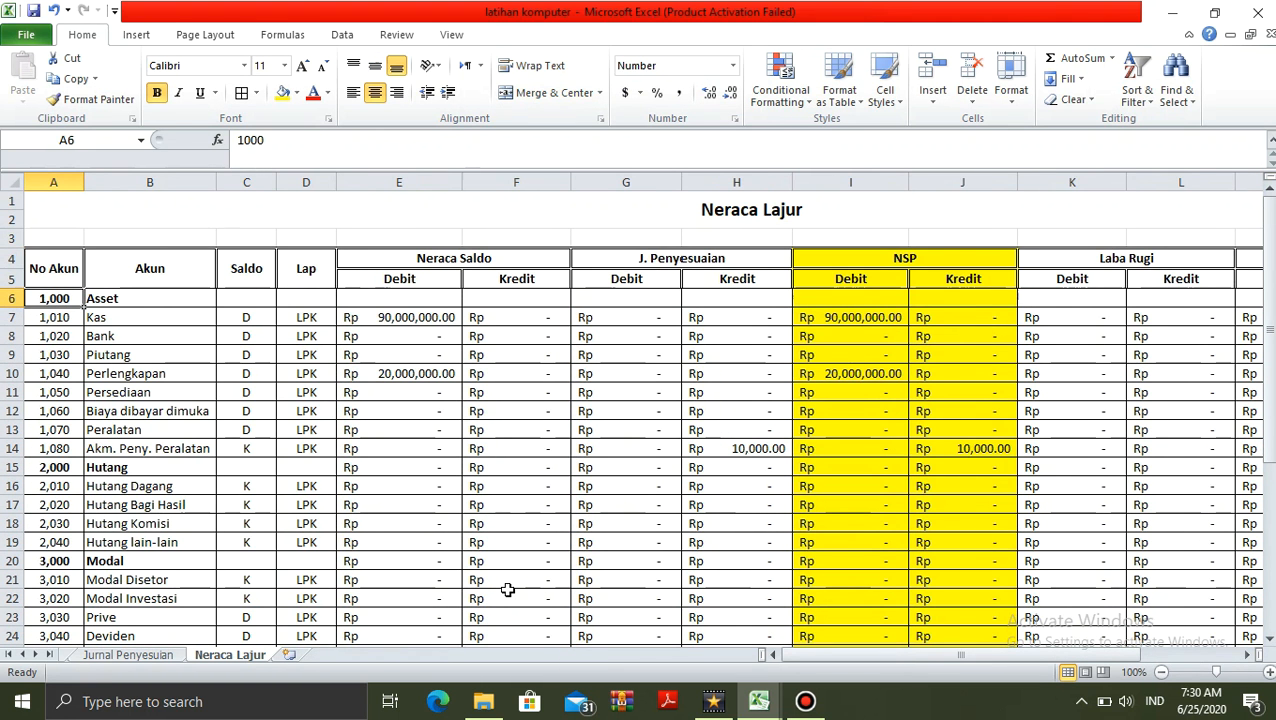
{"action": "key", "text": "Right"}
{"action": "key", "text": "Right"}
{"action": "key", "text": "Right"}
{"action": "key", "text": "Right"}
{"action": "key", "text": "Right"}
{"action": "key", "text": "Right"}
{"action": "key", "text": "Right"}
{"action": "key", "text": "Right"}
{"action": "key", "text": "Right"}
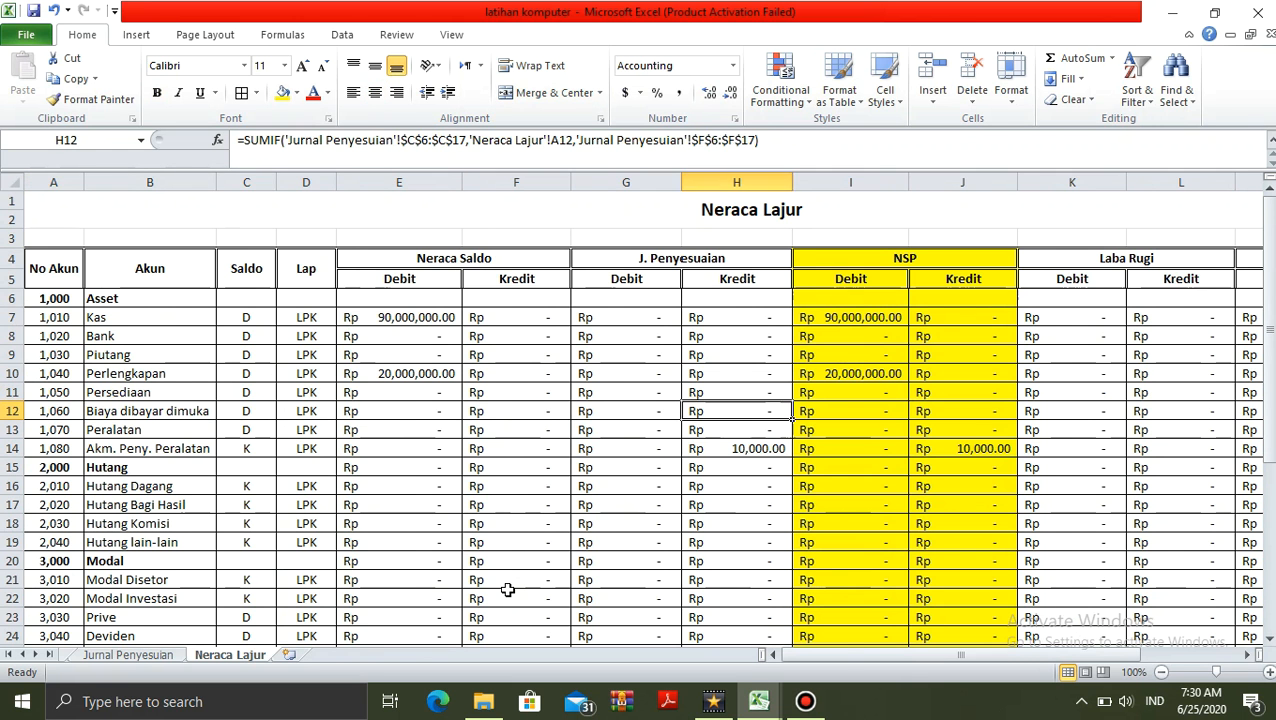
Examine the Neraca Lajur columns along the Biaya dibayar dimuka row, past Laba Rugi and back to the account number
{"action": "key", "text": "Right"}
{"action": "key", "text": "Right"}
{"action": "key", "text": "Right"}
{"action": "key", "text": "Right"}
{"action": "key", "text": "Right"}
{"action": "key", "text": "Left"}
{"action": "key", "text": "Left"}
{"action": "key", "text": "Left"}
{"action": "key", "text": "Left"}
{"action": "key", "text": "Left"}
{"action": "key", "text": "Left"}
{"action": "key", "text": "Left"}
{"action": "key", "text": "Left"}
{"action": "key", "text": "Left"}
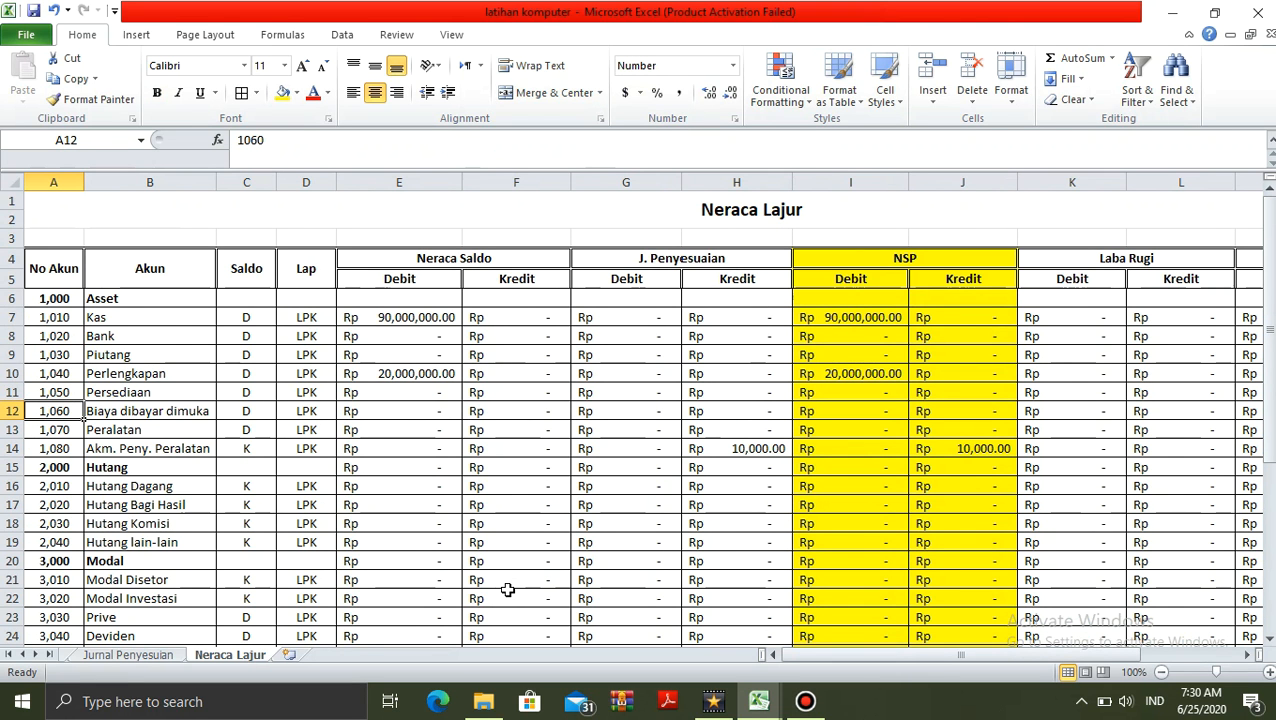
Show the previews of the open Excel workbooks
{"action": "mouse_move", "coordinate": [759, 710]}
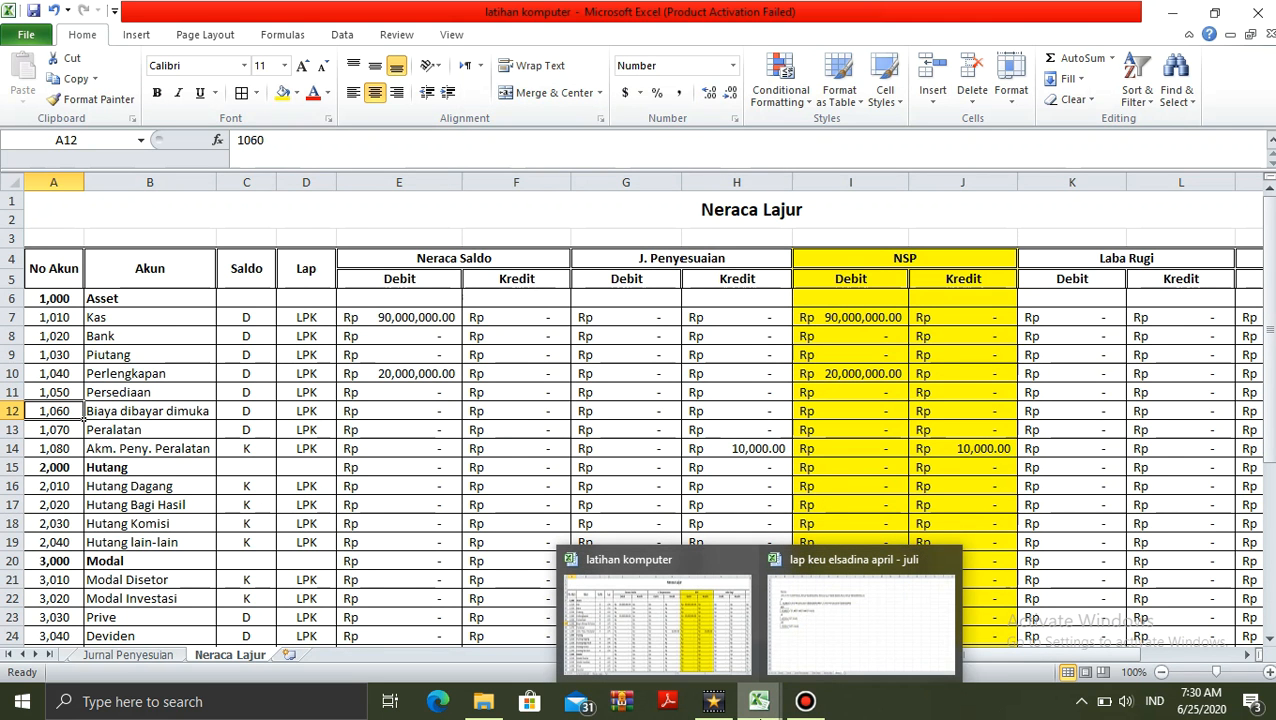